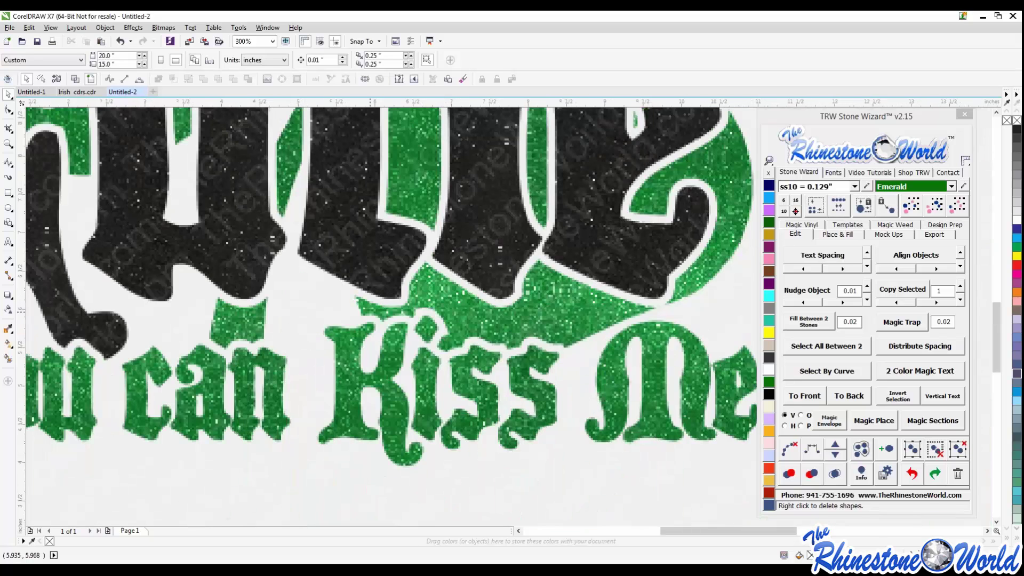
View the two finished Irish designs, switch to the Irish cdrs.cdr document and shift the TRW Stone Wizard window slightly aside.
scroll(374, 308, down, 2)
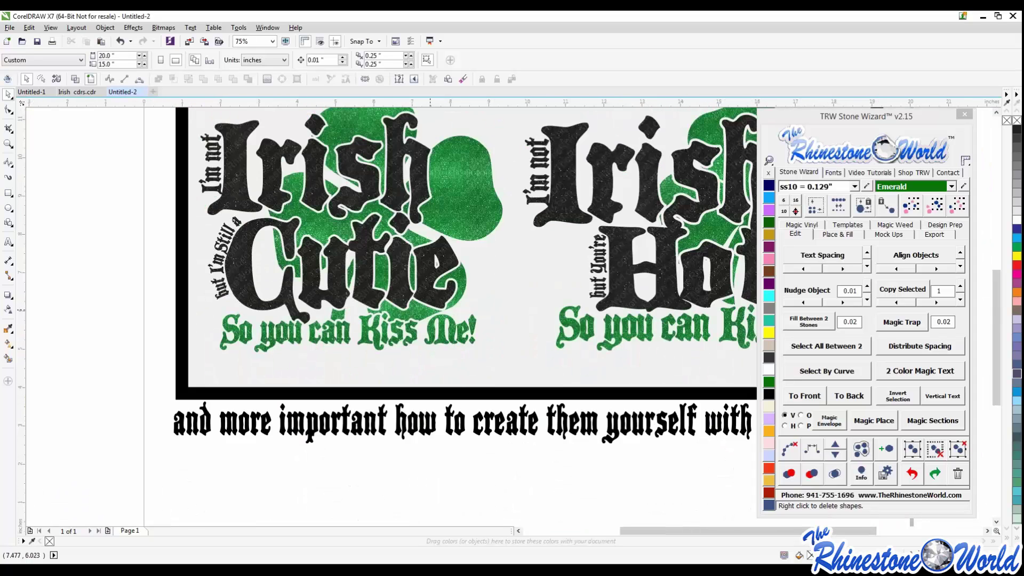
scroll(393, 313, down, 1)
scroll(536, 240, up, 1)
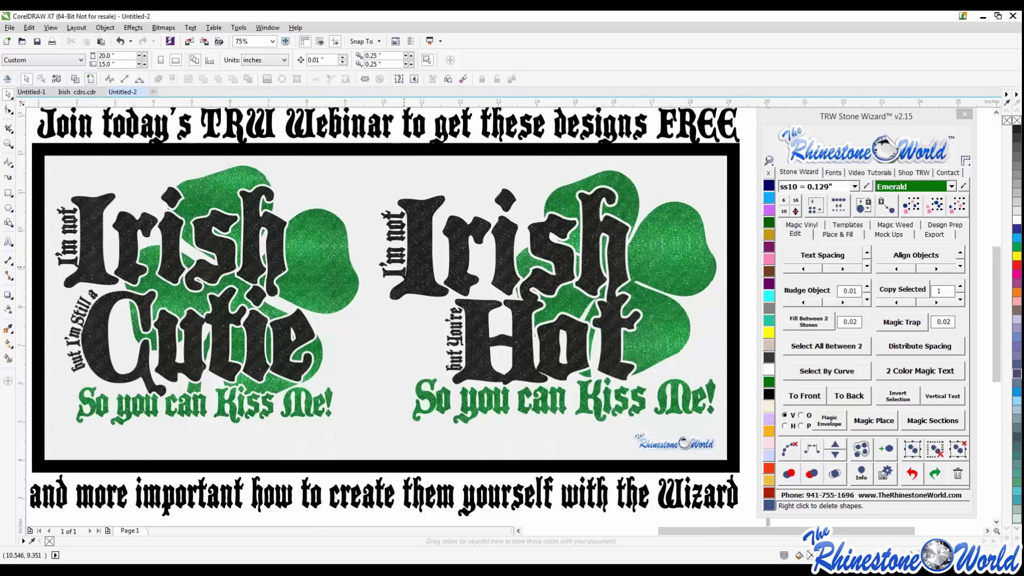
scroll(478, 271, down, 1)
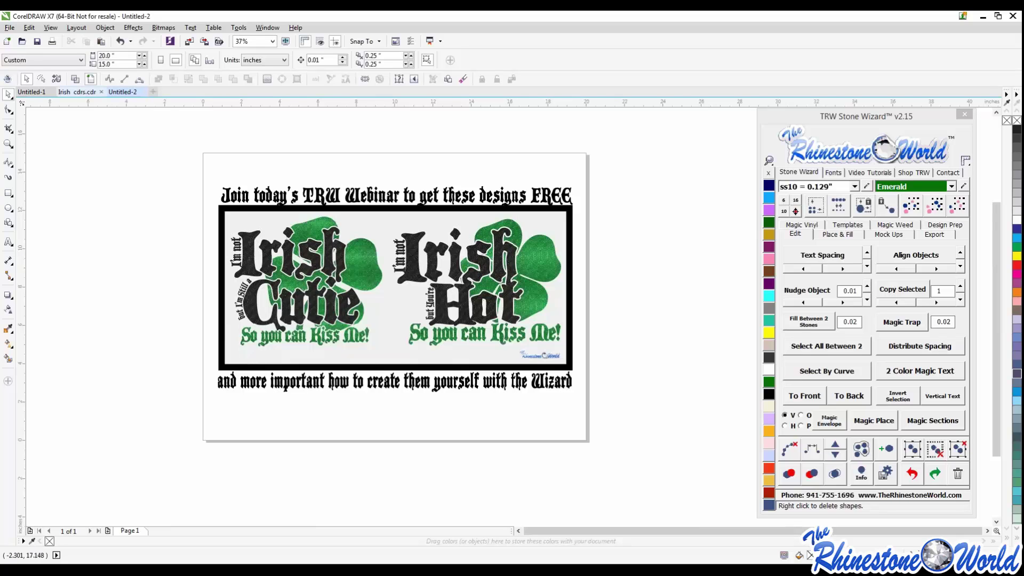
click(76, 91)
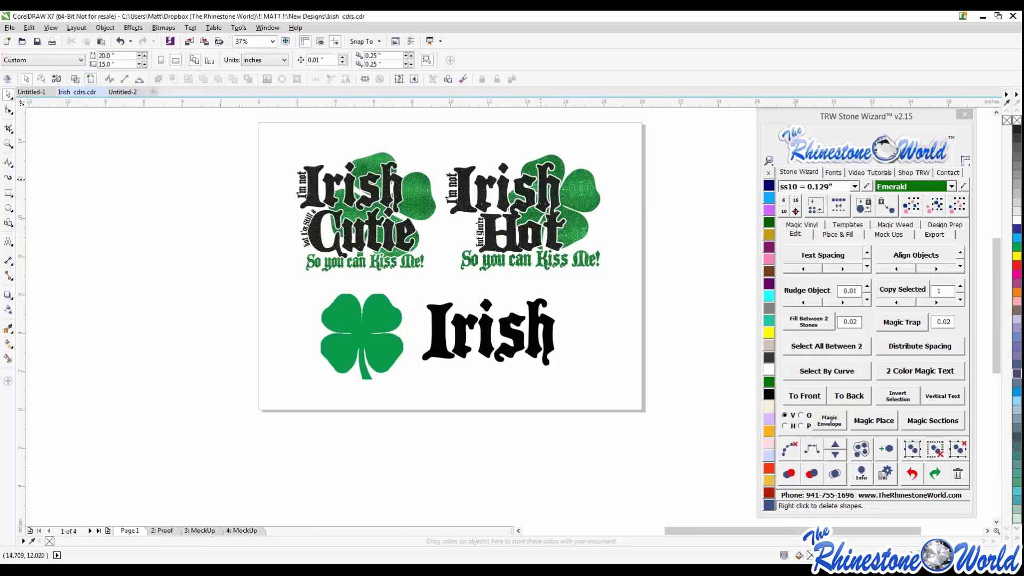
scroll(541, 180, up, 2)
drag(875, 116, 893, 117)
click(721, 194)
scroll(721, 194, down, 2)
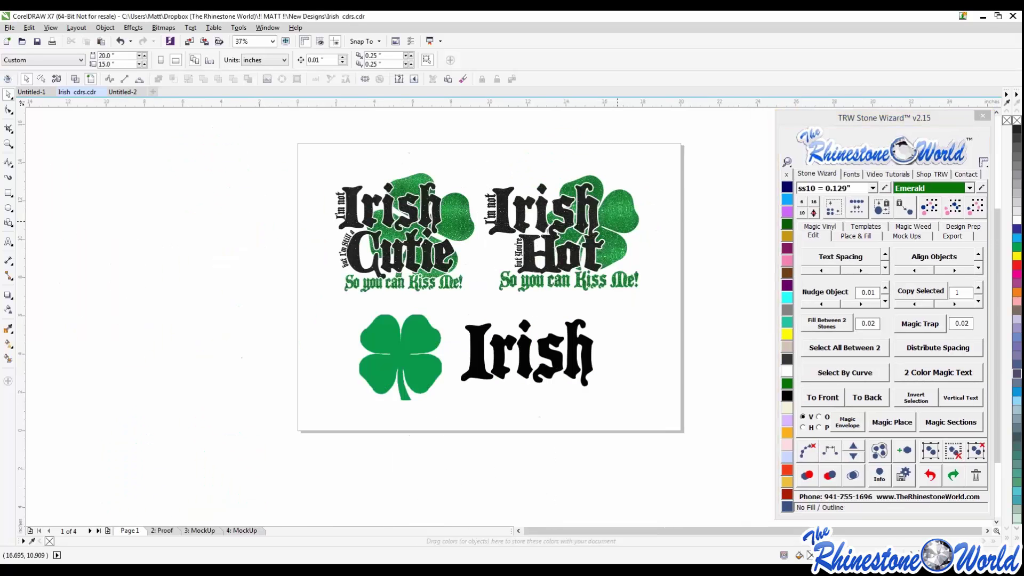
Move both finished Irish designs together off the page, to the left of its edge.
click(666, 206)
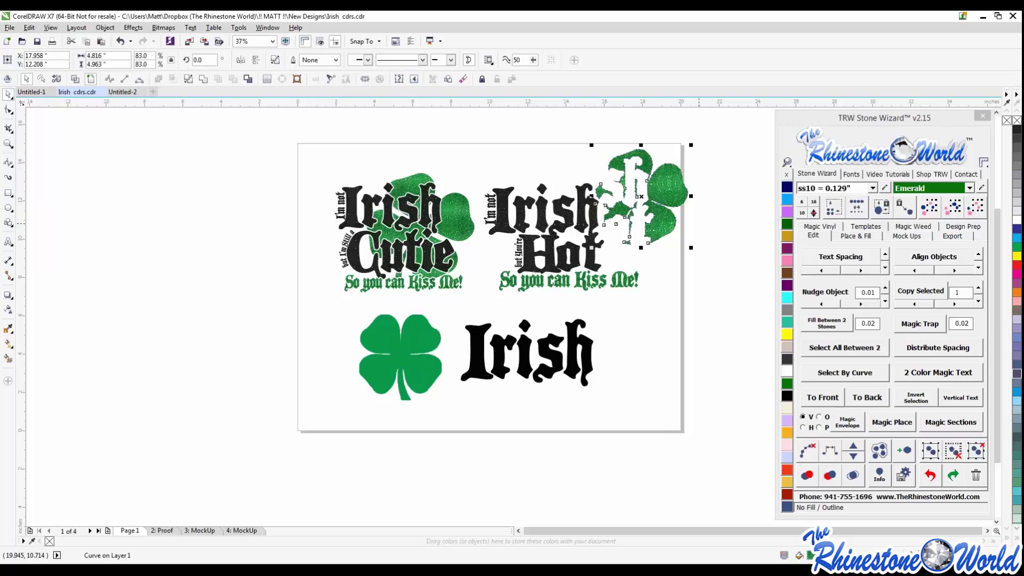
key(ctrl+z)
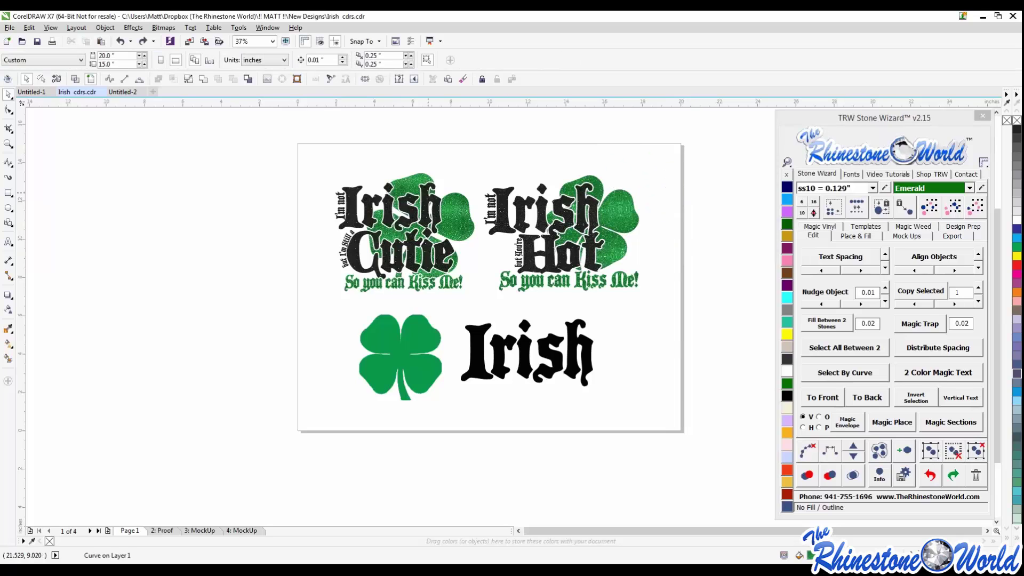
drag(656, 145, 298, 294)
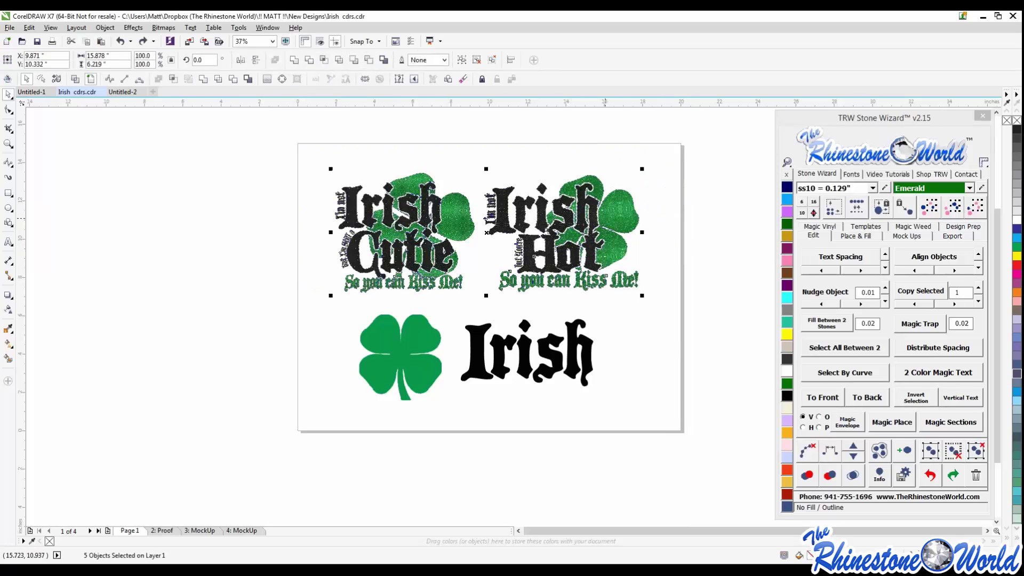
drag(611, 218, 246, 249)
Place the plain clover at about X 6.3, Y 8.1 in and the Irish text beside it at about X 13.1, Y 8.4 in.
drag(400, 342, 424, 260)
drag(480, 347, 508, 259)
scroll(561, 260, up, 1)
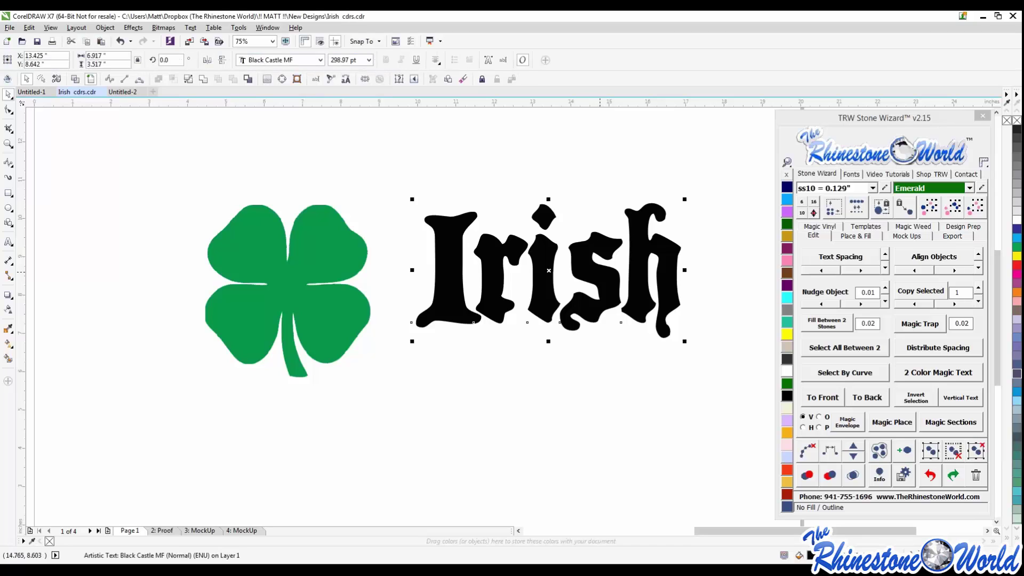
drag(599, 272, 598, 279)
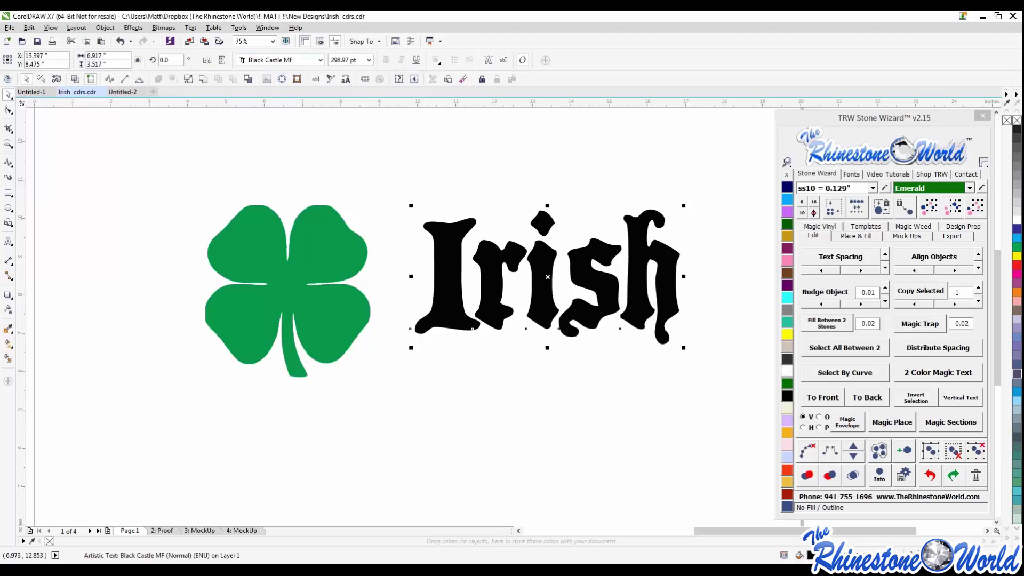
mouse_move(585, 267)
mouse_down()
mouse_move(583, 291)
mouse_move(579, 260)
mouse_move(572, 270)
mouse_up()
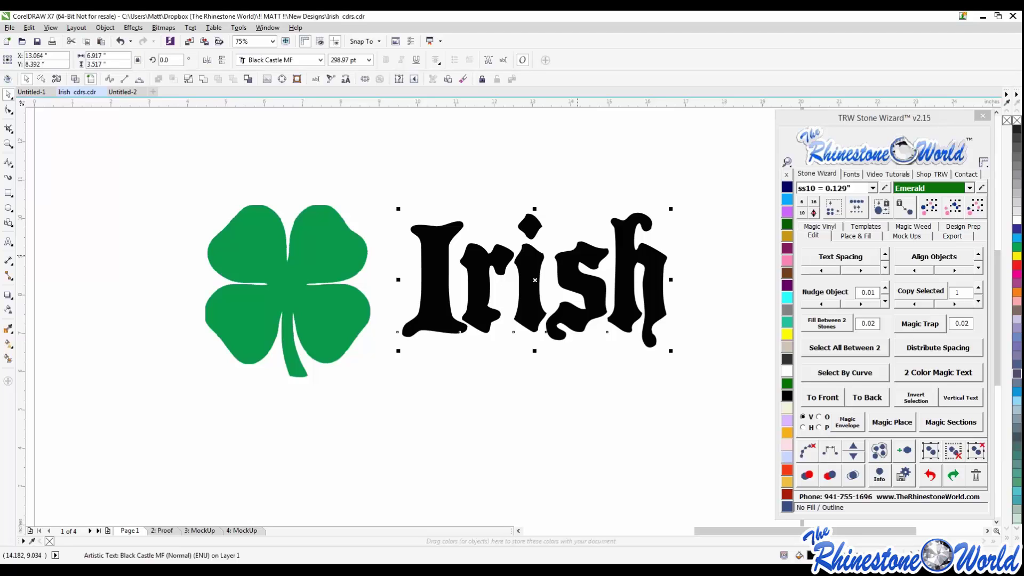
Move the Irish text up to about X 13.1, Y 10.6 in, above the clover's level.
scroll(543, 274, down, 2)
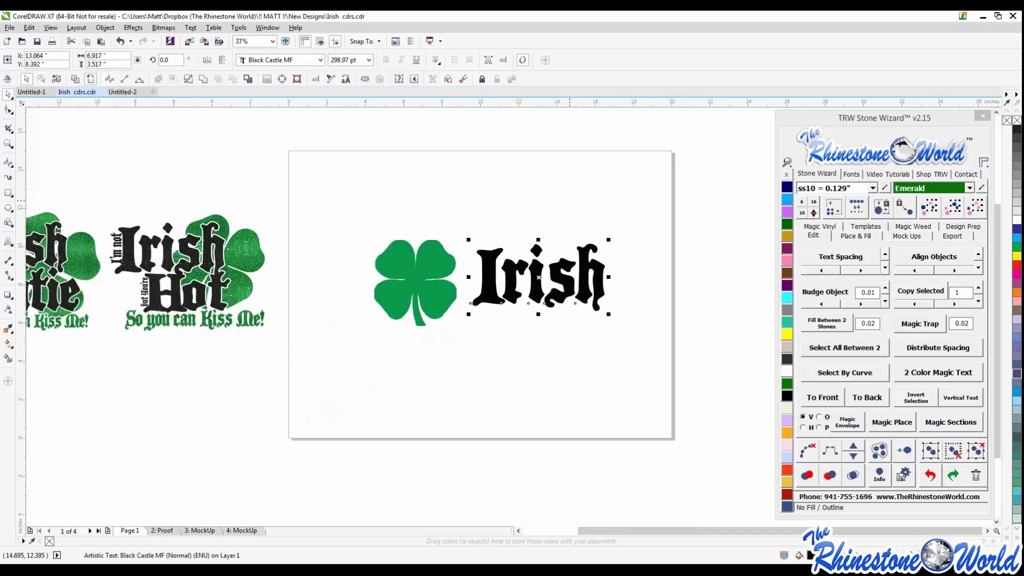
key(Escape)
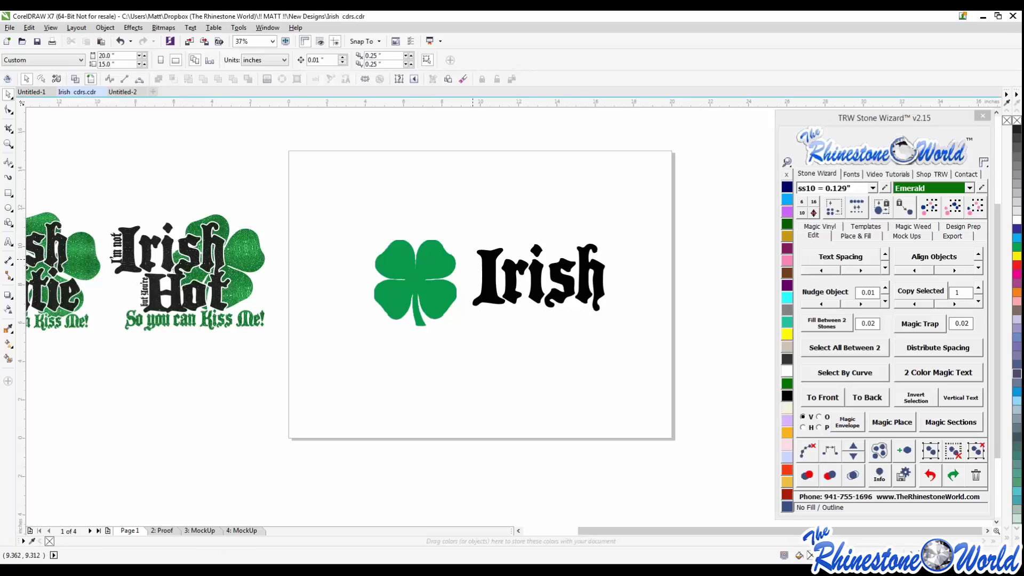
drag(488, 283, 490, 240)
Insert "dgae" after the I in the Irish text, delete the added letters and leave text editing.
double_click(489, 236)
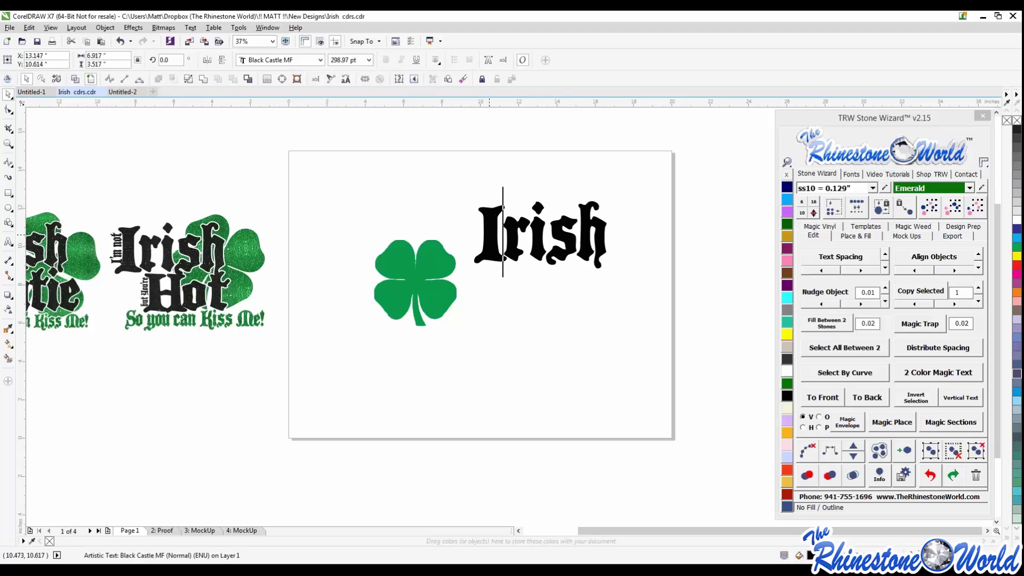
text(dgae)
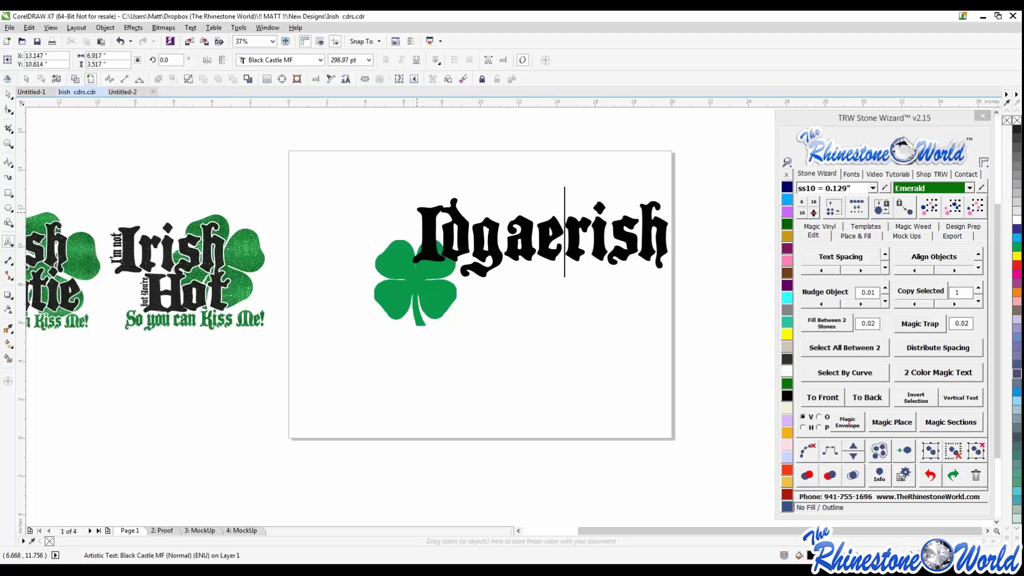
key(BackSpace)
key(BackSpace)
key(BackSpace)
key(BackSpace)
key(BackSpace)
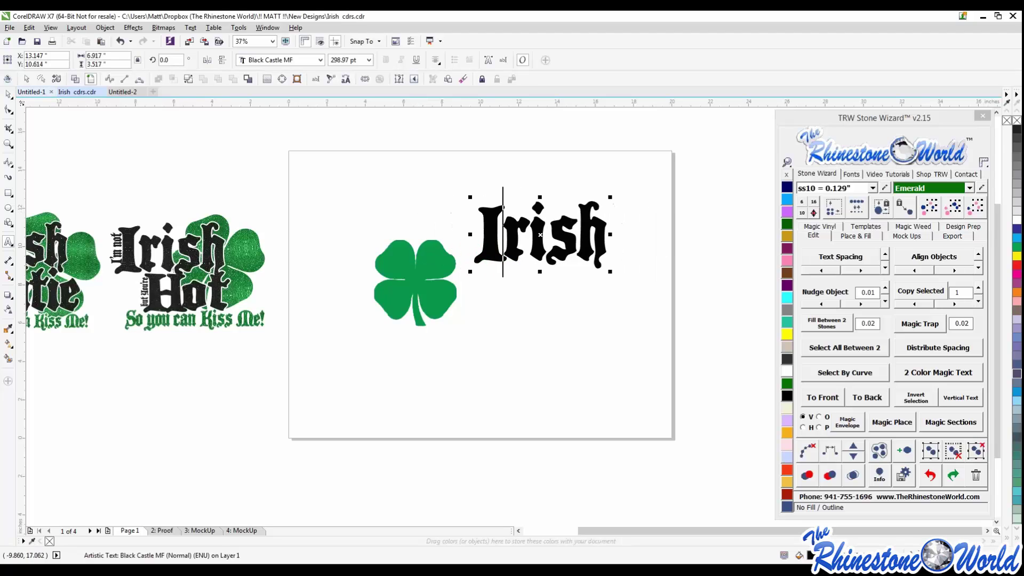
click(8, 95)
Select the clover bitmap and examine its leaf edges at high magnification.
click(341, 207)
click(410, 275)
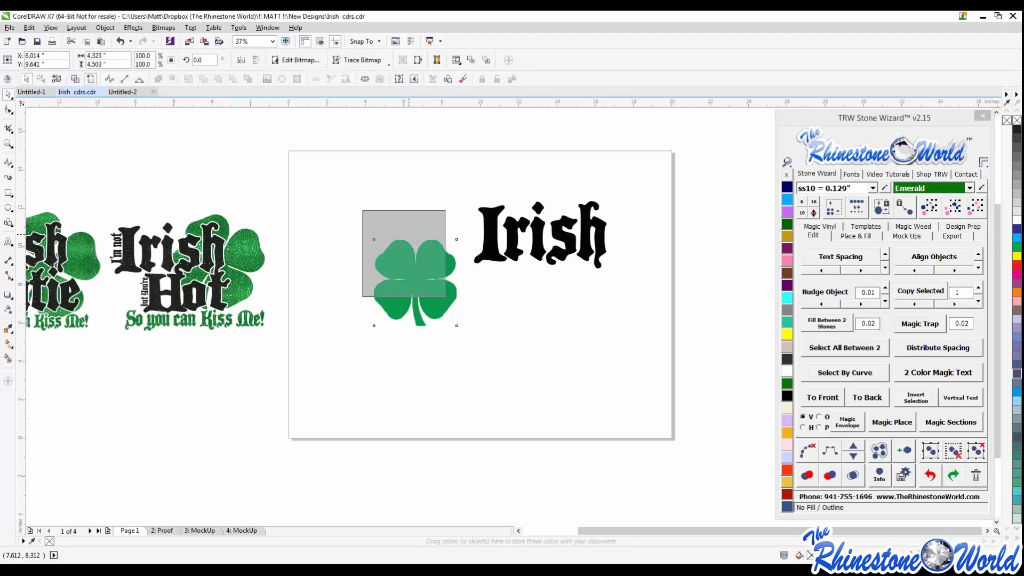
scroll(408, 273, up, 2)
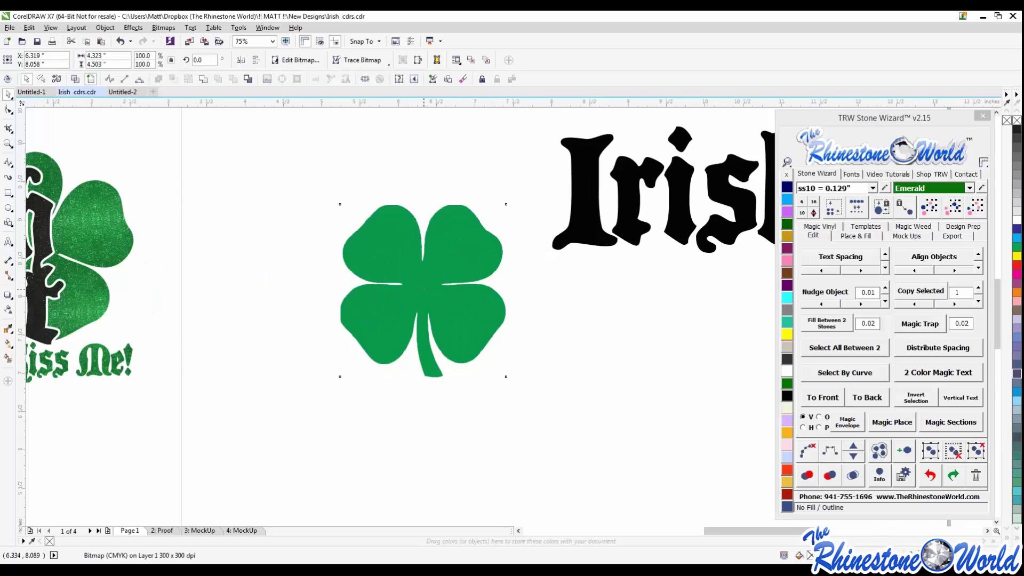
scroll(423, 291, up, 2)
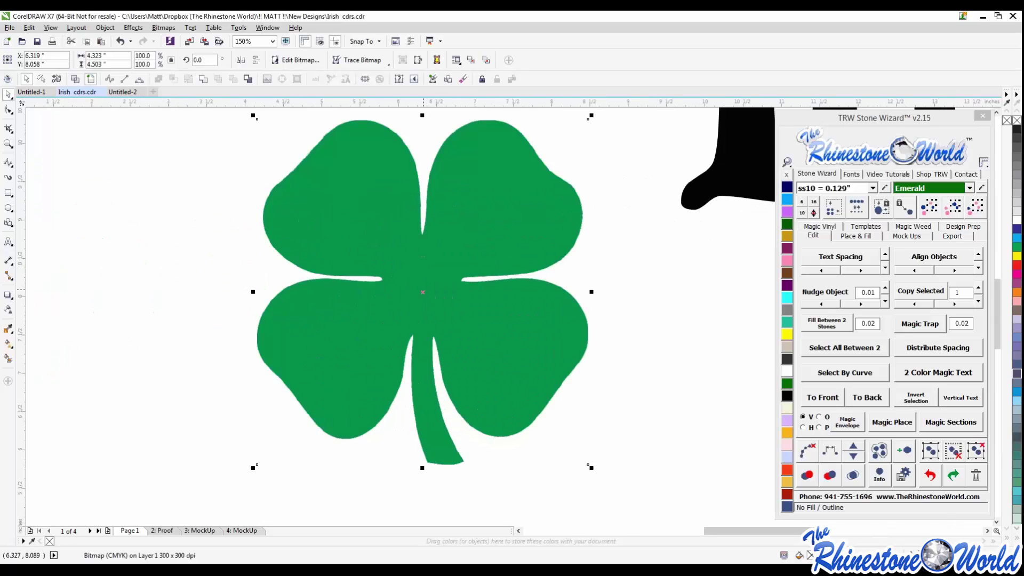
scroll(423, 290, down, 2)
scroll(490, 292, up, 4)
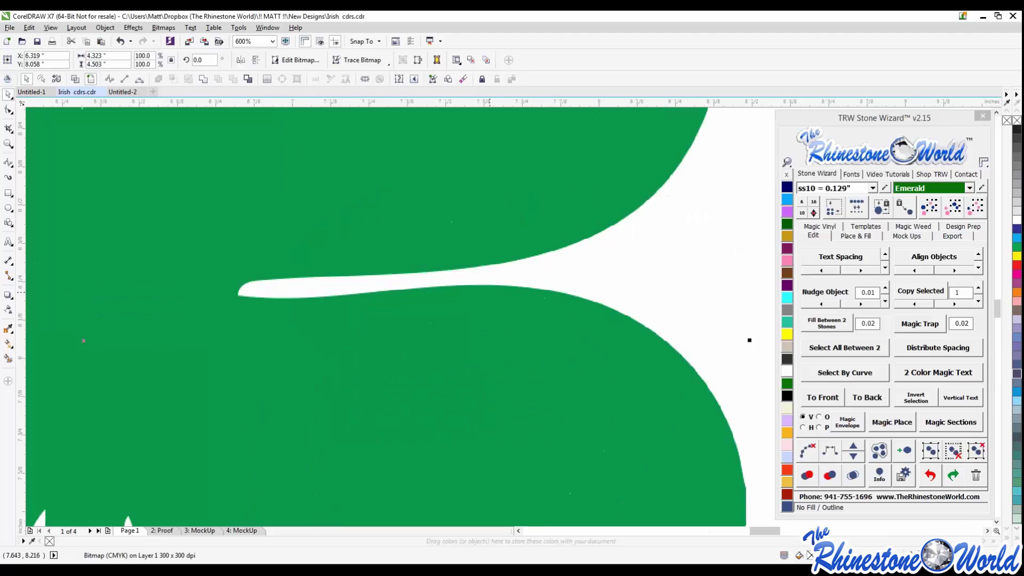
scroll(489, 292, up, 2)
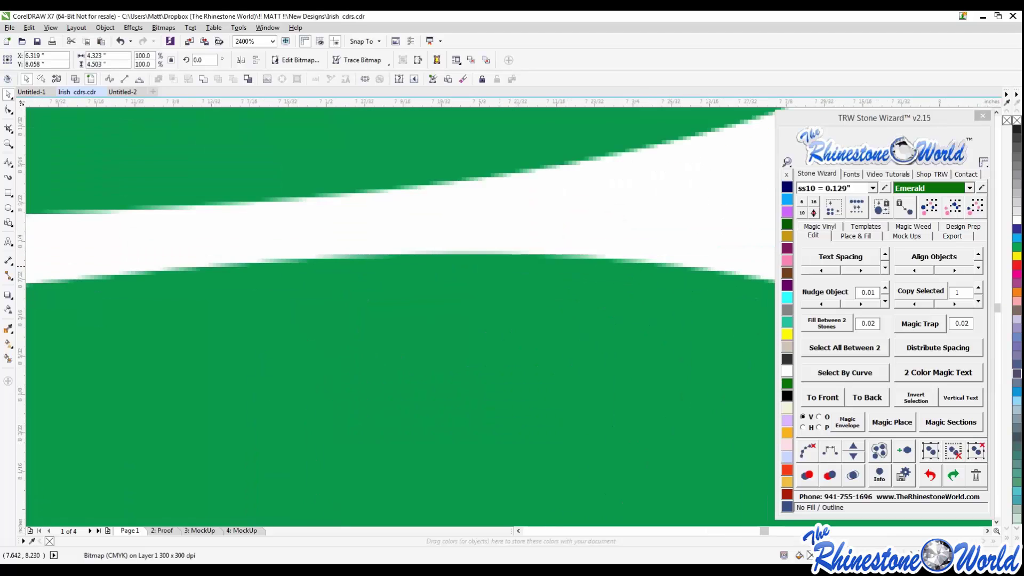
scroll(489, 262, up, 3)
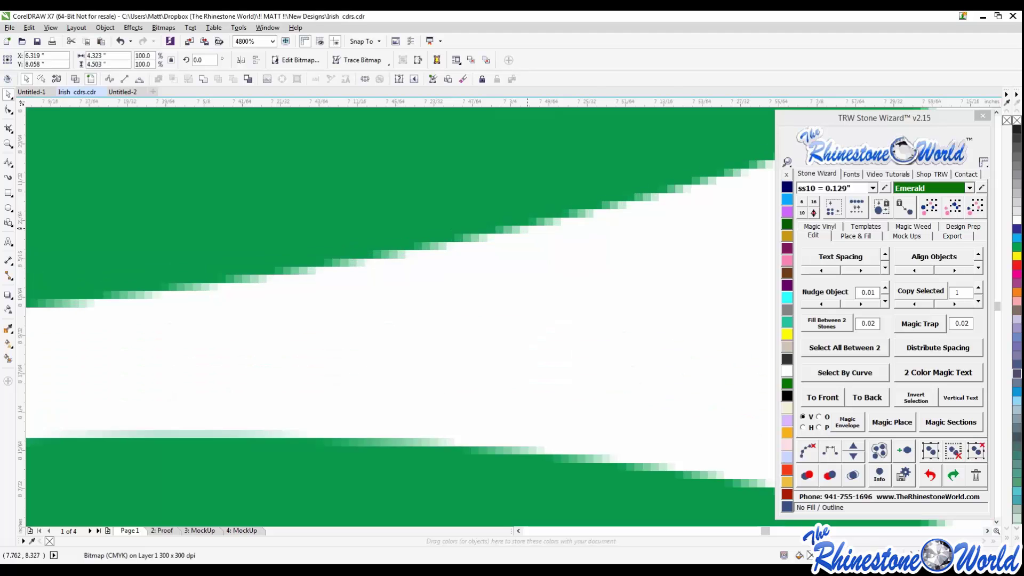
scroll(578, 200, down, 3)
scroll(367, 273, down, 2)
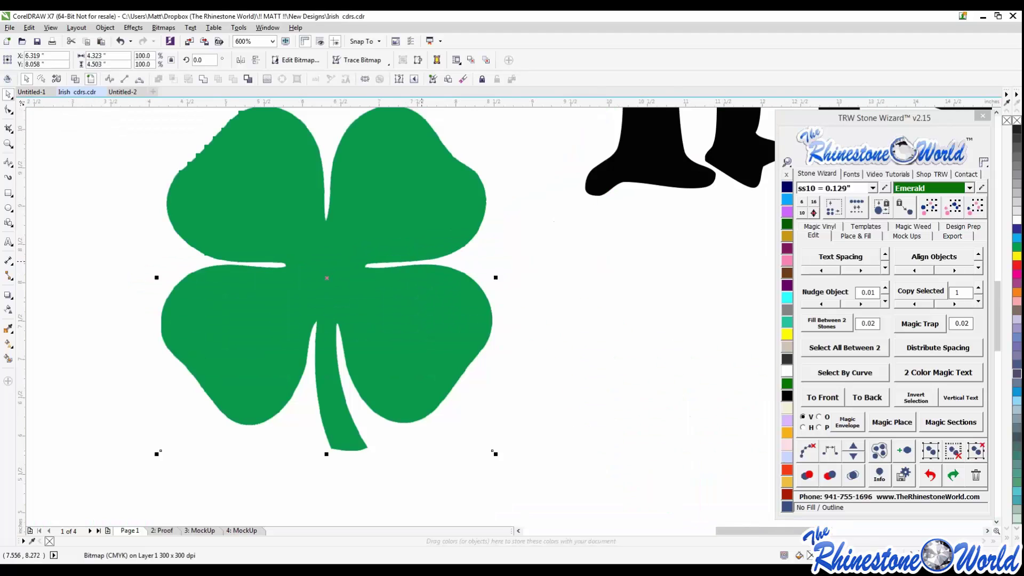
scroll(404, 237, down, 1)
Move the clover bitmap lower on the page, to about X 6.5, Y 6.3 in.
drag(397, 236, 505, 334)
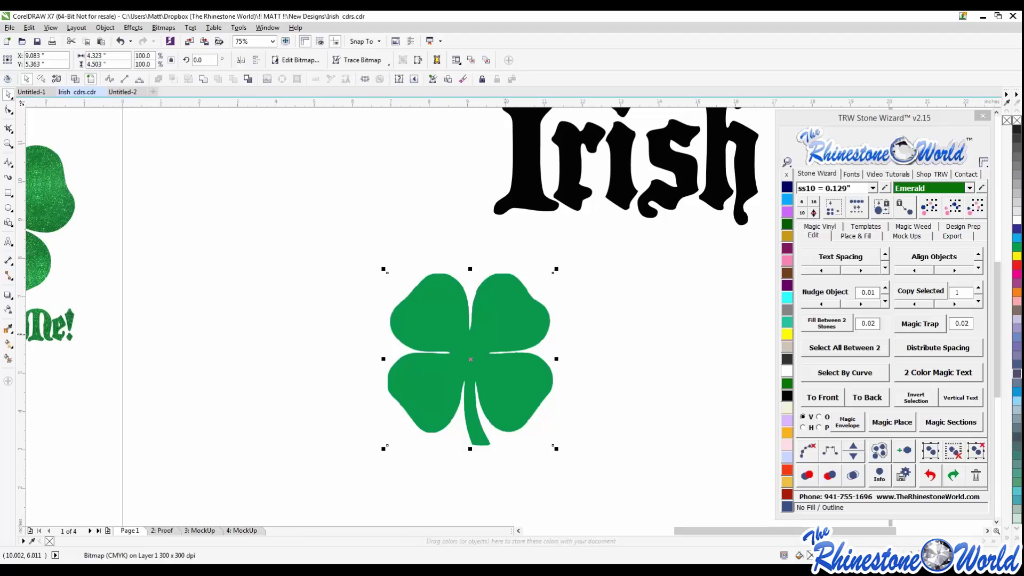
mouse_move(505, 334)
mouse_down()
mouse_move(511, 343)
mouse_move(491, 336)
mouse_move(504, 327)
mouse_up()
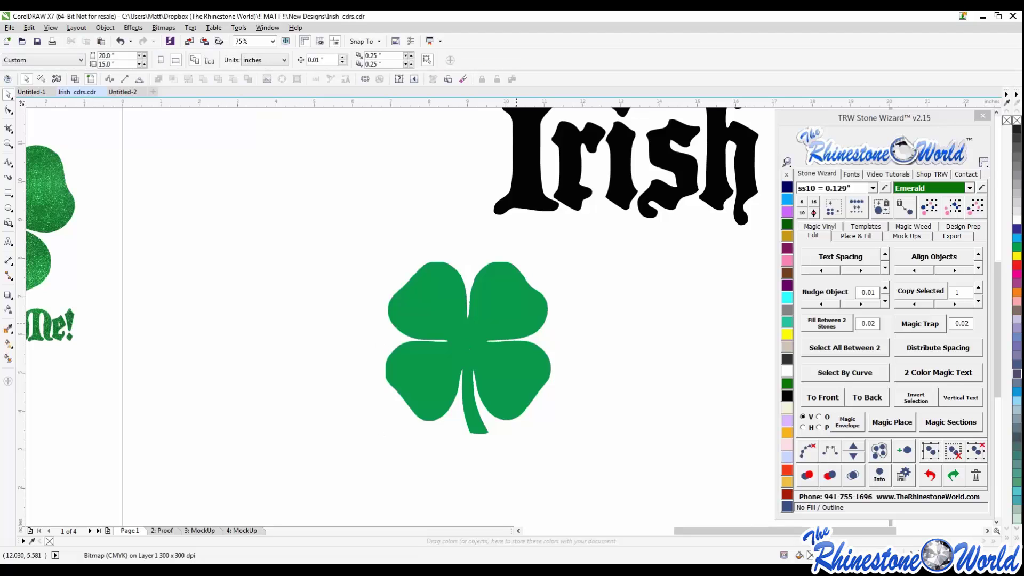
drag(469, 347, 372, 323)
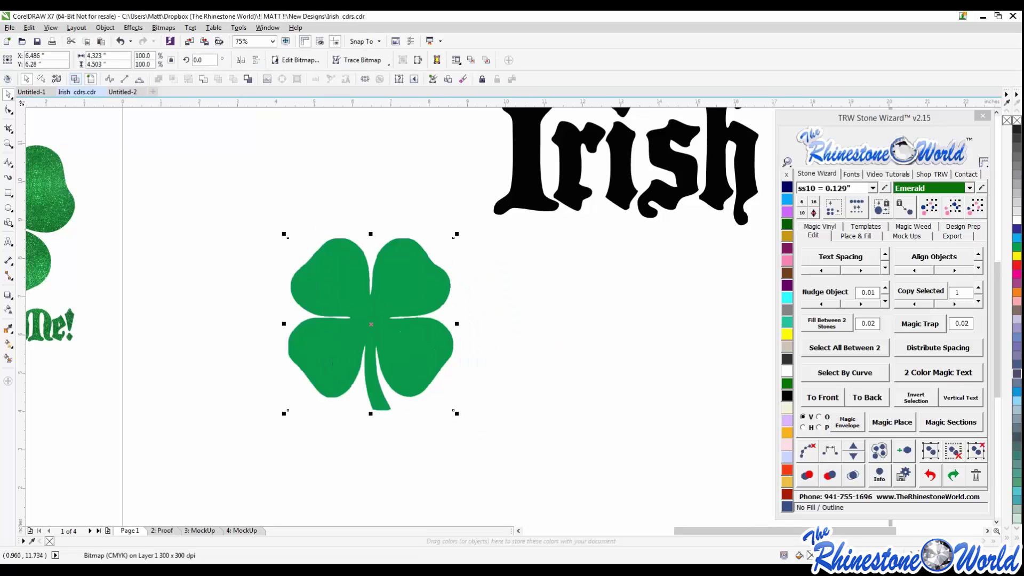
Check the clover in wireframe view, restore the normal view and inspect the edges of the gap between its upper leaves.
key(shift+F9)
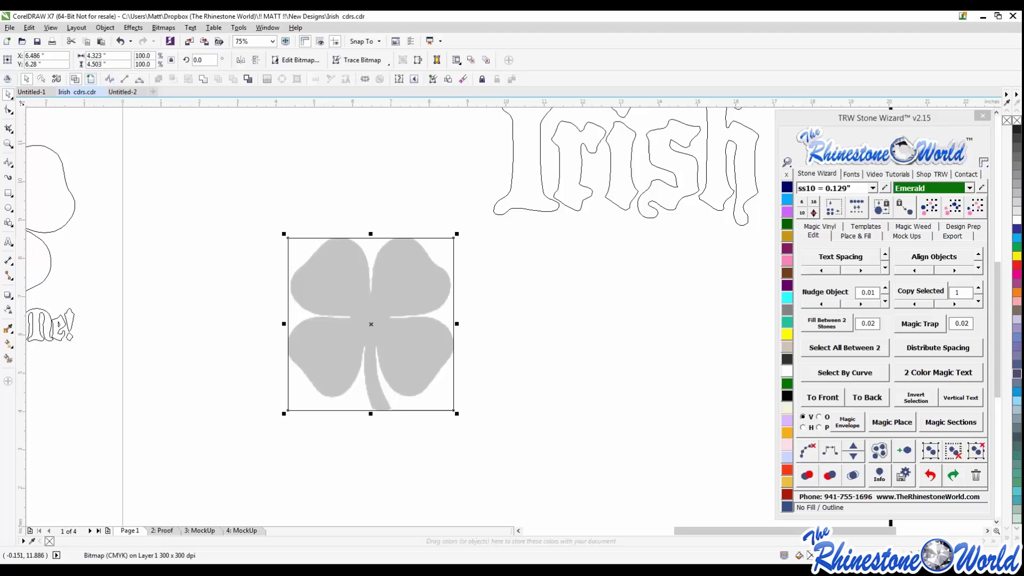
key(shift+F9)
key(Escape)
scroll(372, 299, up, 4)
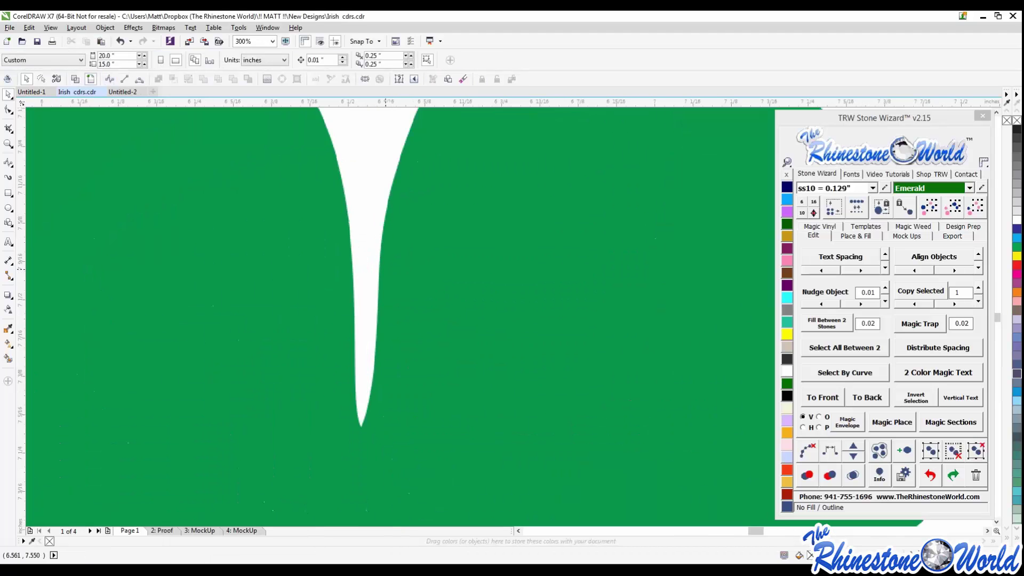
scroll(374, 299, up, 4)
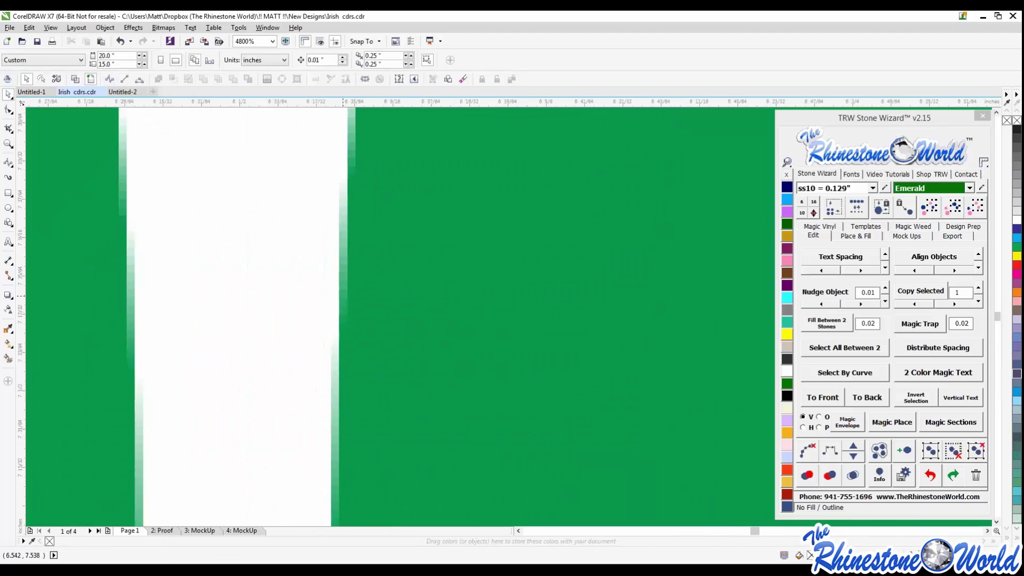
scroll(390, 292, down, 5)
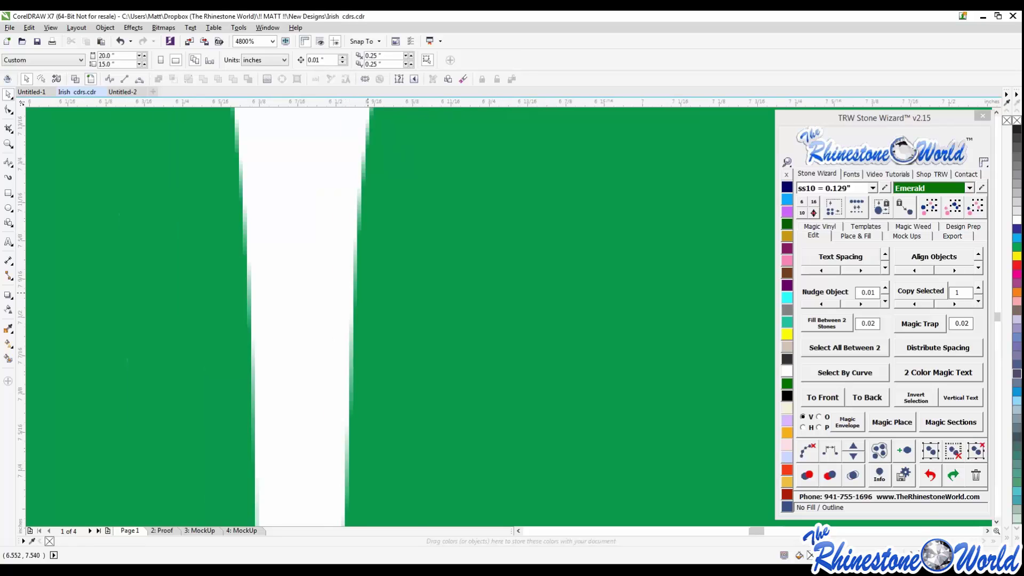
scroll(392, 290, down, 1)
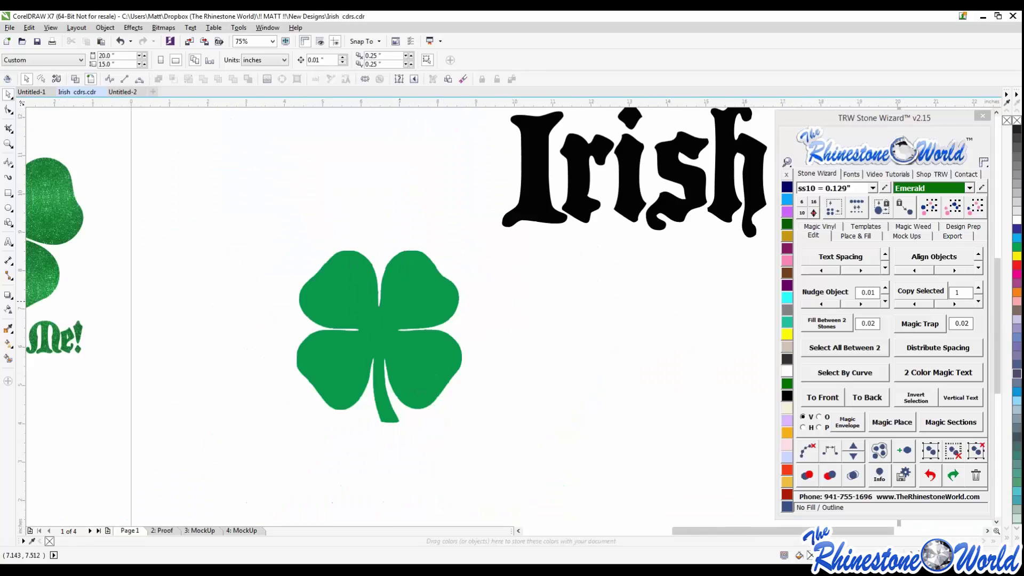
Move the clover to about X 7.5, Y 6.0 in and the Irish text to about X 13.1, Y 11.3 in.
click(436, 300)
drag(435, 300, 438, 319)
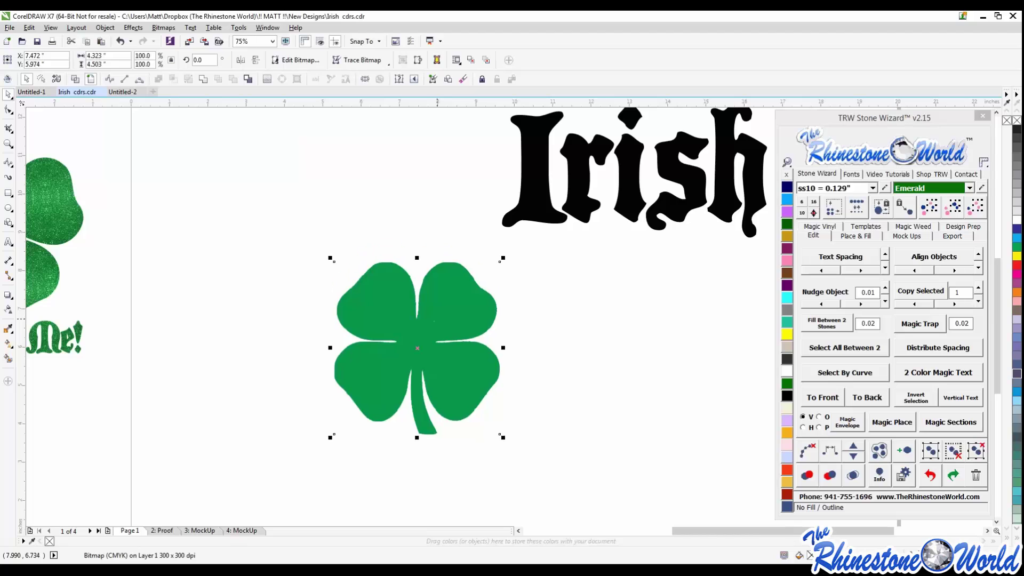
scroll(451, 314, down, 1)
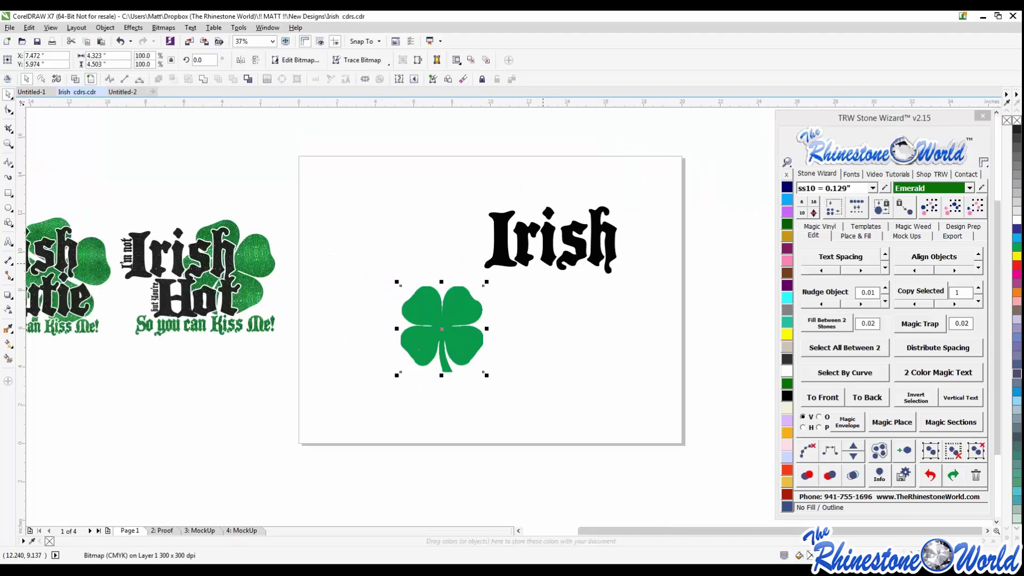
click(552, 254)
drag(552, 254, 543, 231)
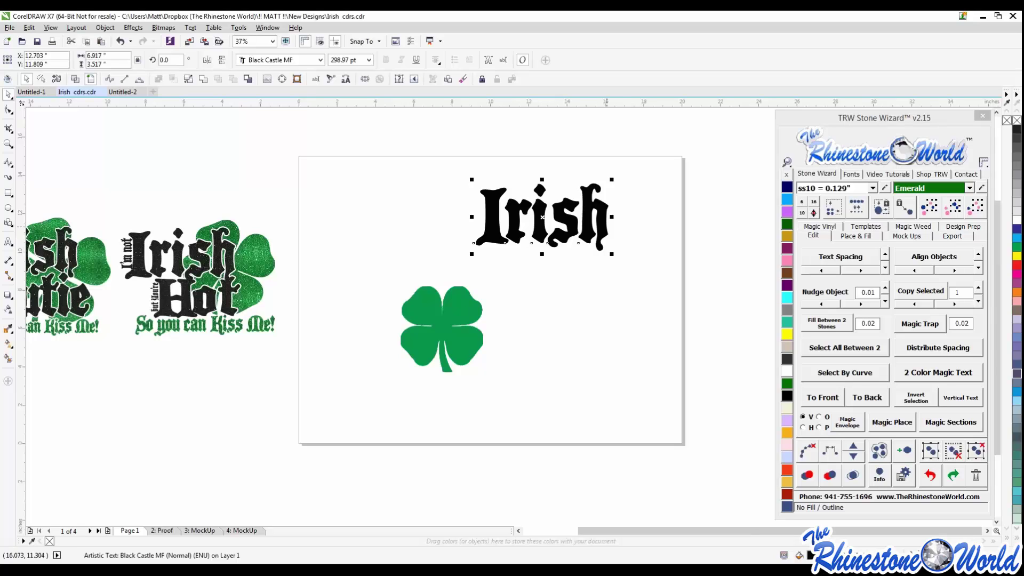
drag(607, 226, 612, 236)
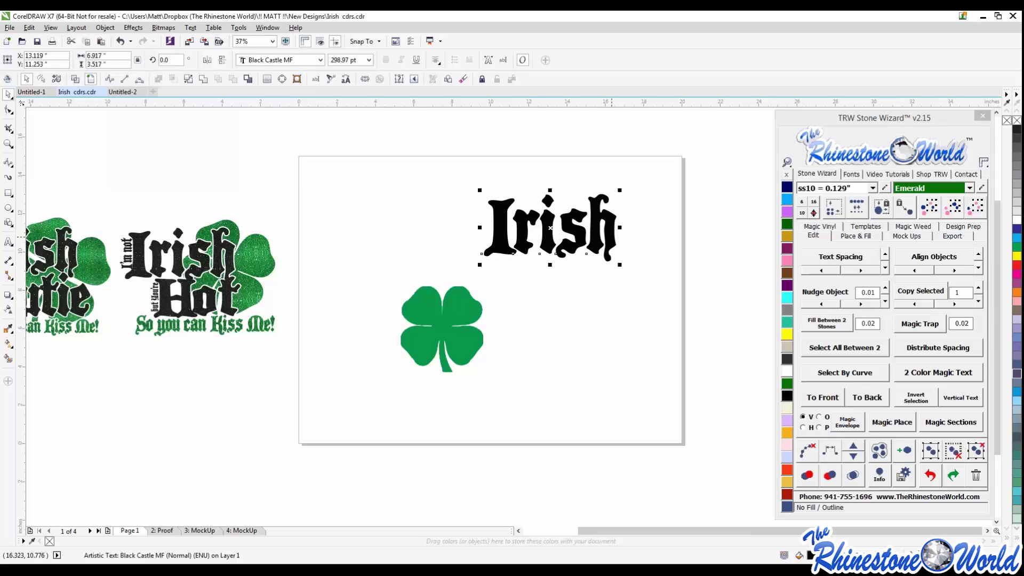
Move the Irish text to about X 11.7, Y 11.9 in and the clover bitmap to about X 8.8, Y 6.7 in.
mouse_move(582, 233)
mouse_down()
mouse_move(568, 222)
mouse_move(536, 232)
mouse_move(572, 239)
mouse_up()
key(Escape)
scroll(558, 203, up, 1)
scroll(542, 257, down, 1)
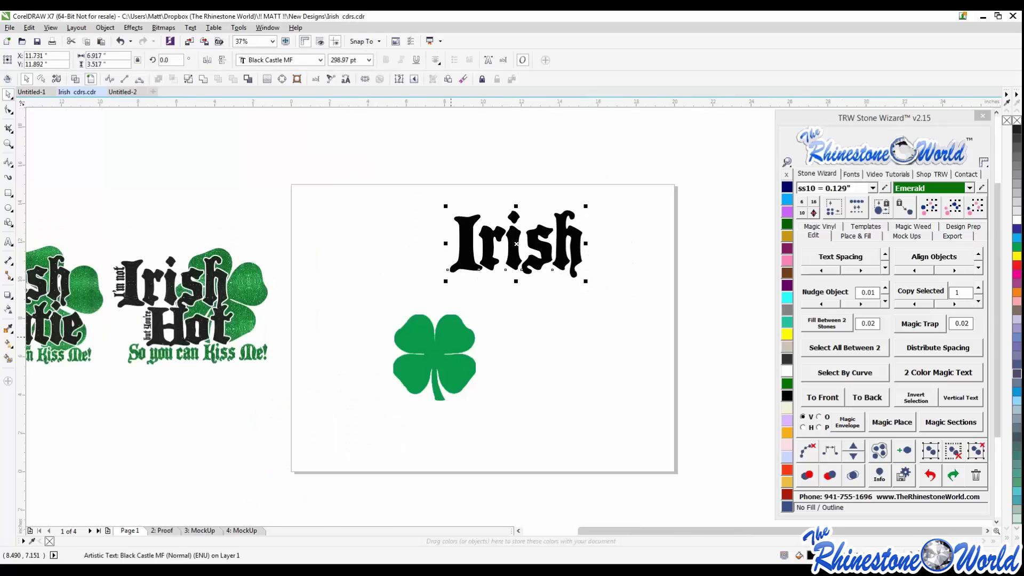
drag(442, 347, 480, 333)
scroll(480, 334, up, 1)
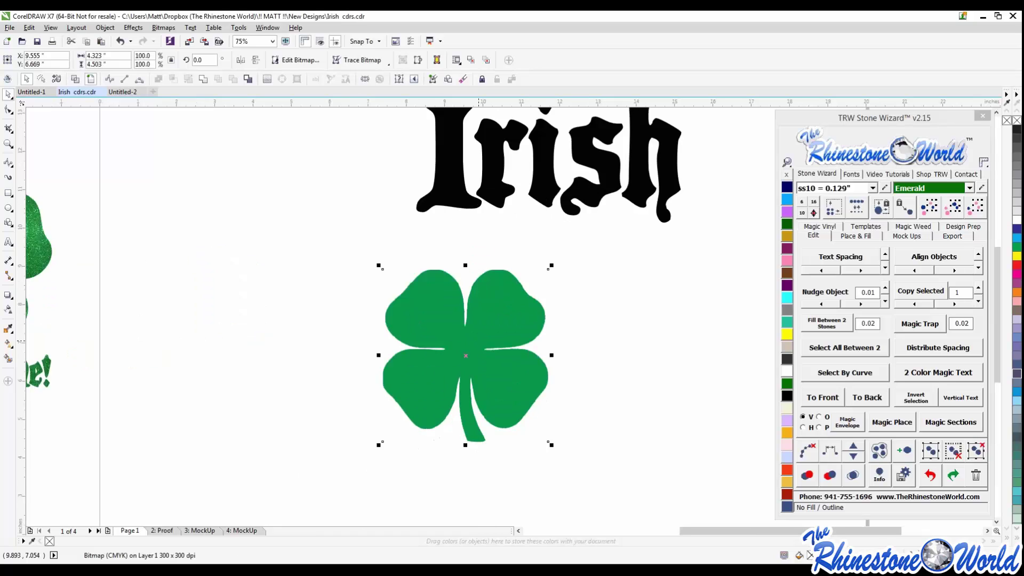
mouse_move(479, 340)
mouse_down()
mouse_move(431, 324)
mouse_move(465, 333)
mouse_up()
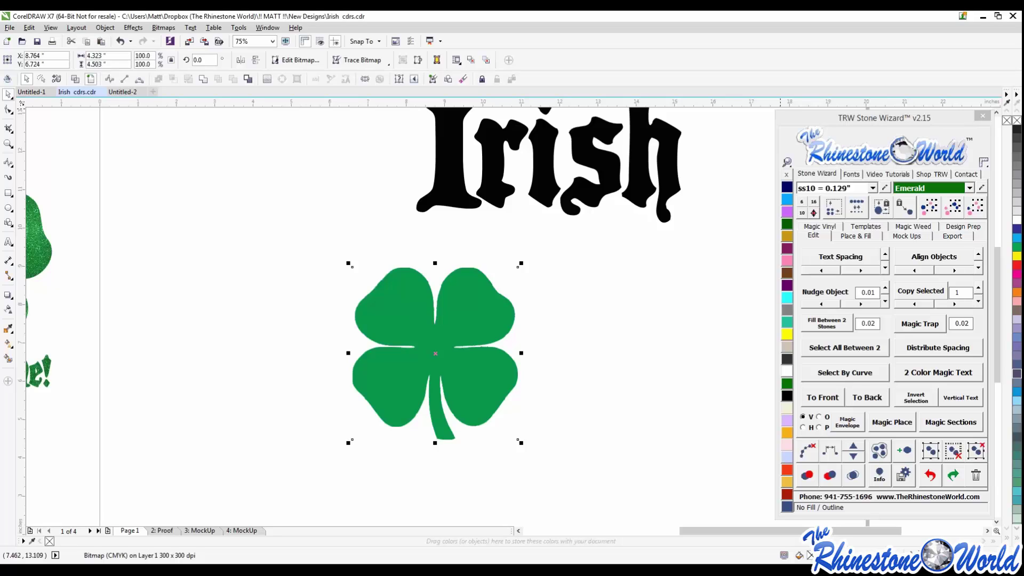
Convert the clover bitmap to a vector with Quick Trace and move the traced copy to about X 4.7, Y 6.8 in.
click(358, 60)
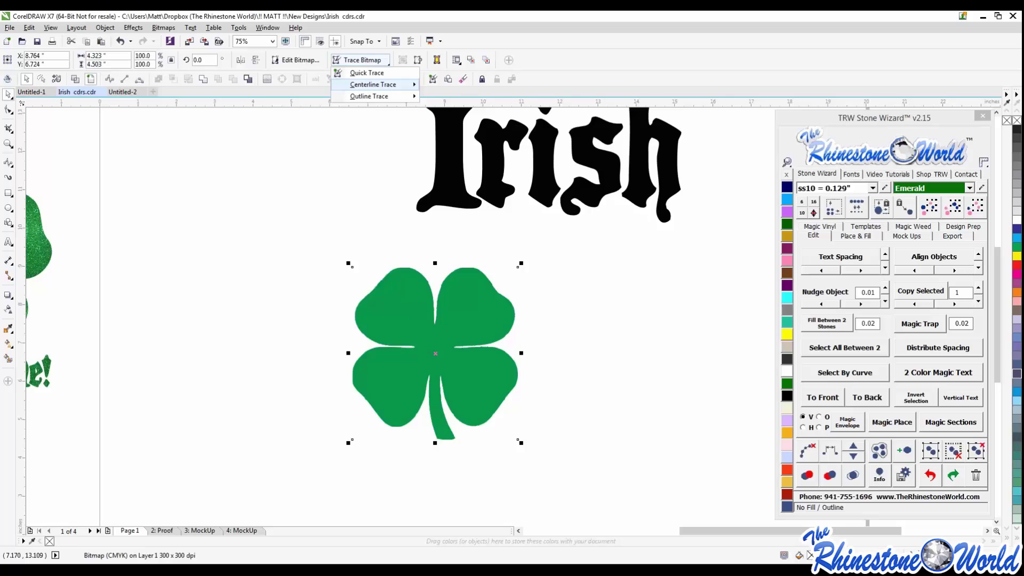
click(367, 73)
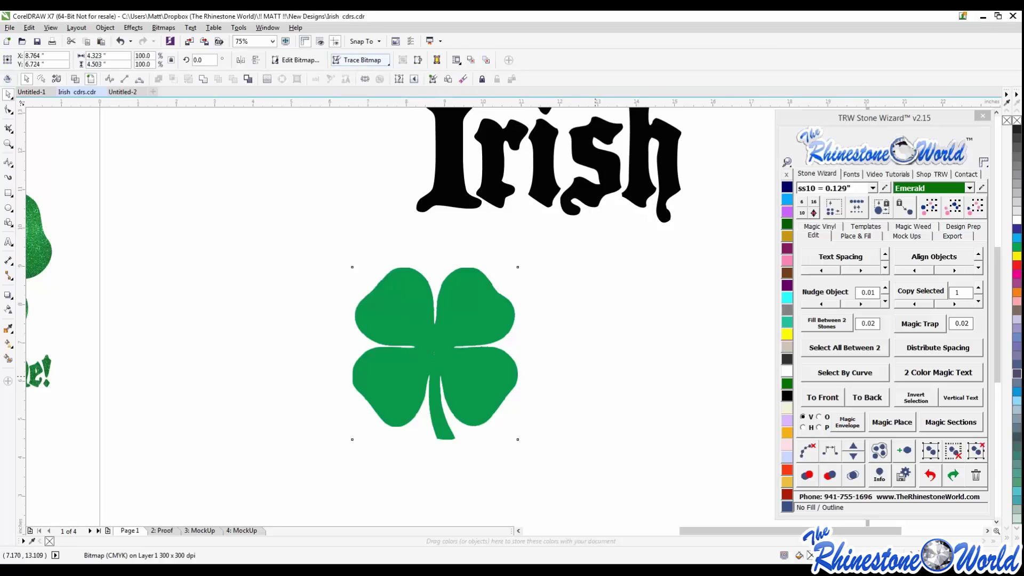
drag(472, 321, 351, 315)
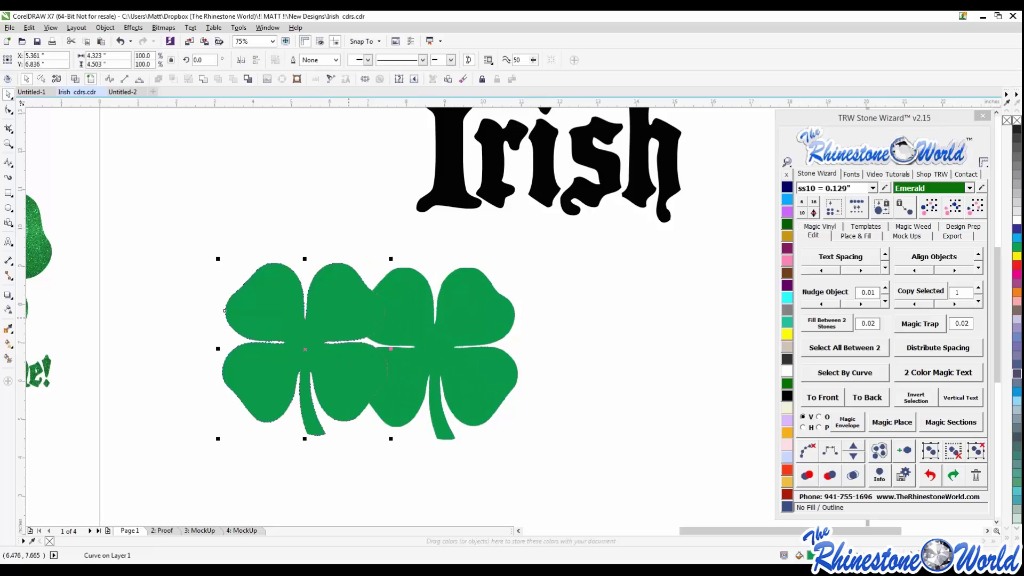
mouse_move(262, 395)
mouse_down()
mouse_move(234, 303)
mouse_move(225, 311)
mouse_up()
drag(292, 229, 294, 297)
click(463, 319)
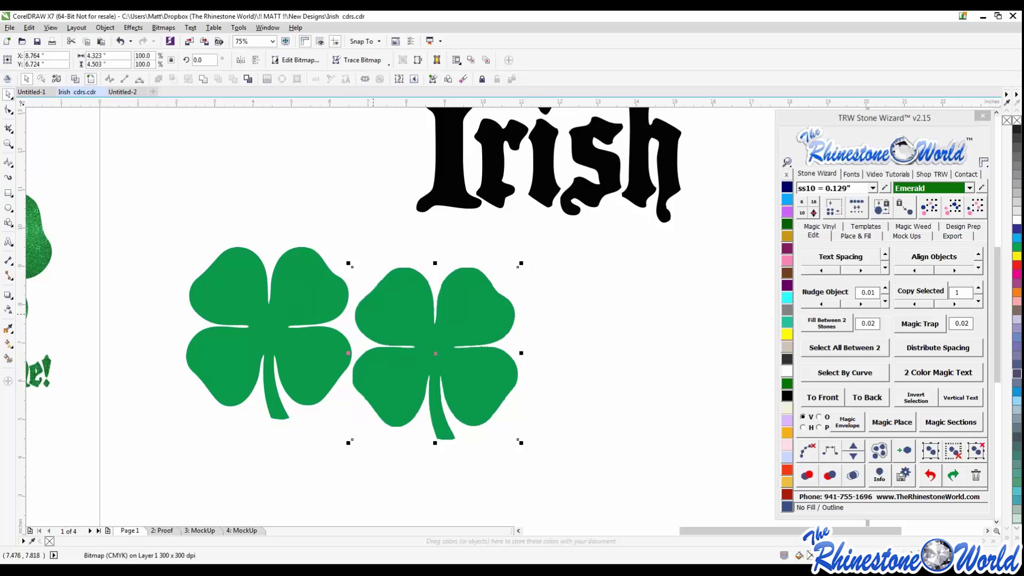
drag(188, 294, 198, 310)
Compare the traced edge with the bitmap's edge at high magnification and delete the original clover bitmap.
scroll(198, 310, up, 7)
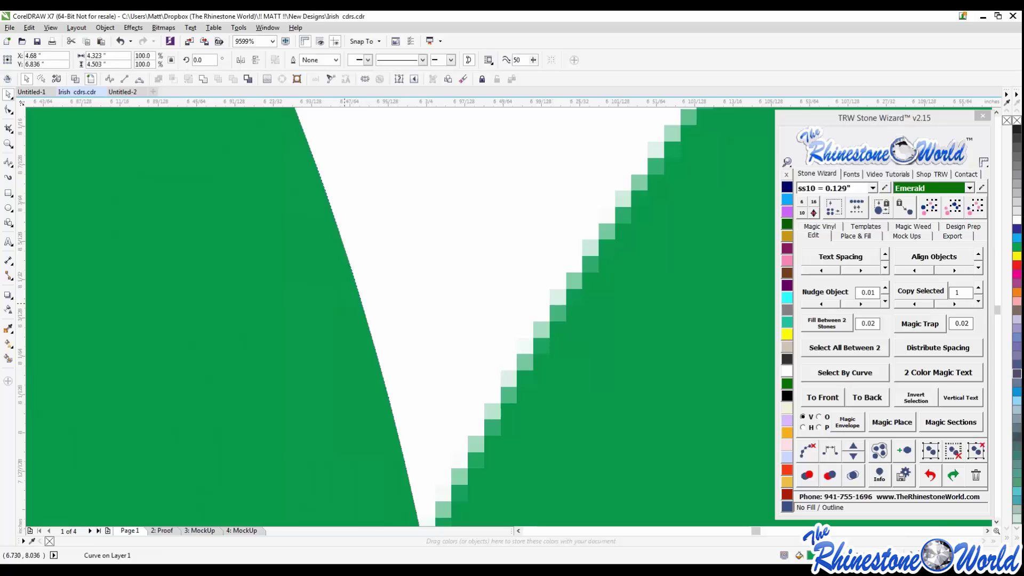
scroll(428, 241, down, 7)
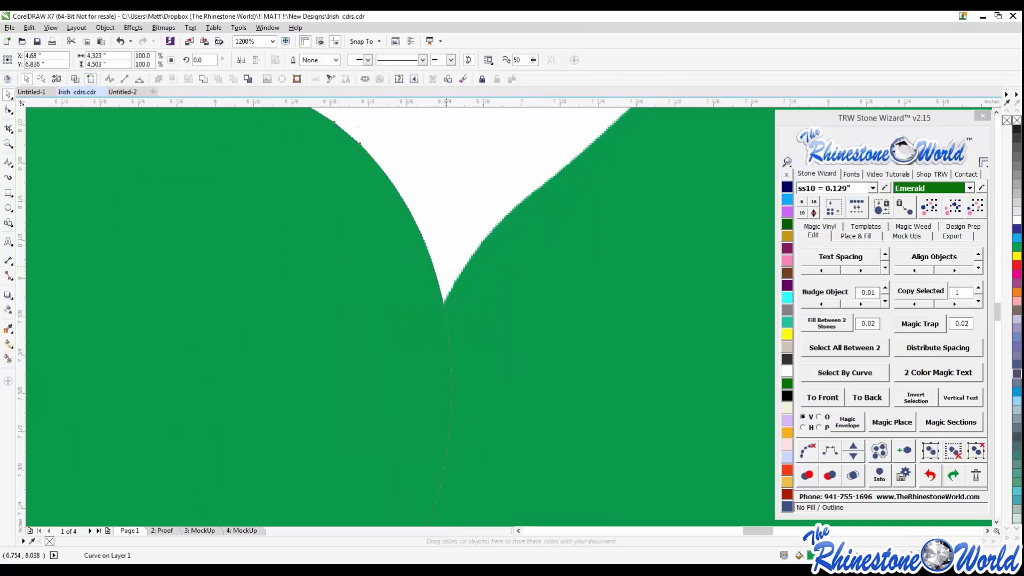
scroll(448, 265, down, 1)
click(494, 270)
key(Delete)
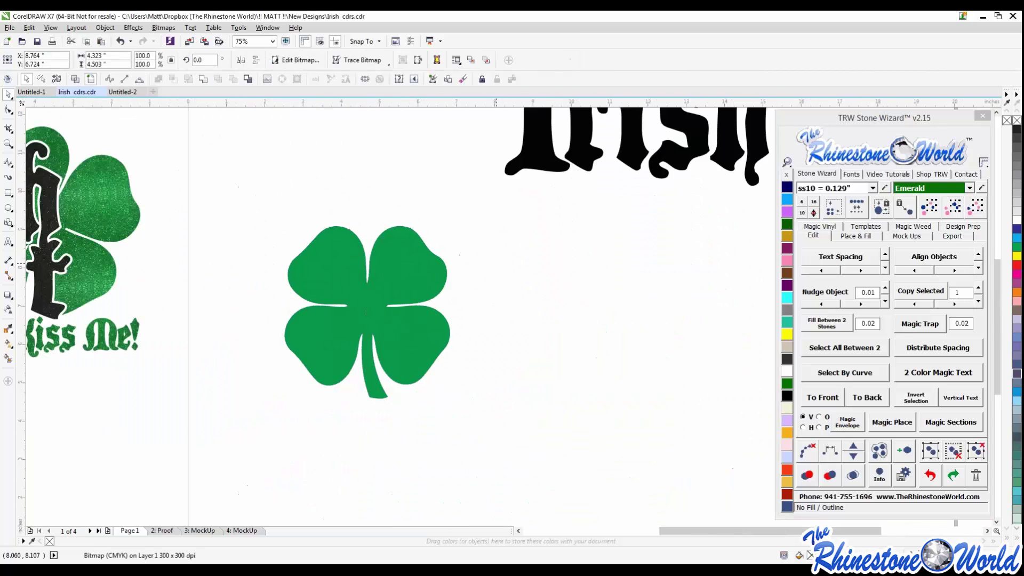
Ungroup the traced clover completely and move it to about X 8.1, Y 6.6 in.
drag(407, 268, 411, 268)
drag(287, 273, 367, 286)
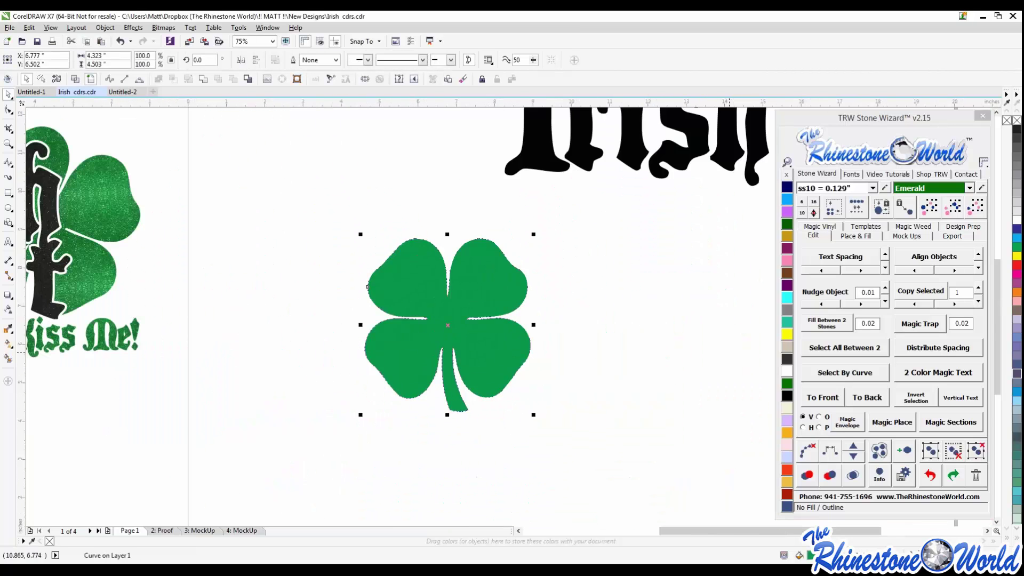
click(977, 452)
click(528, 310)
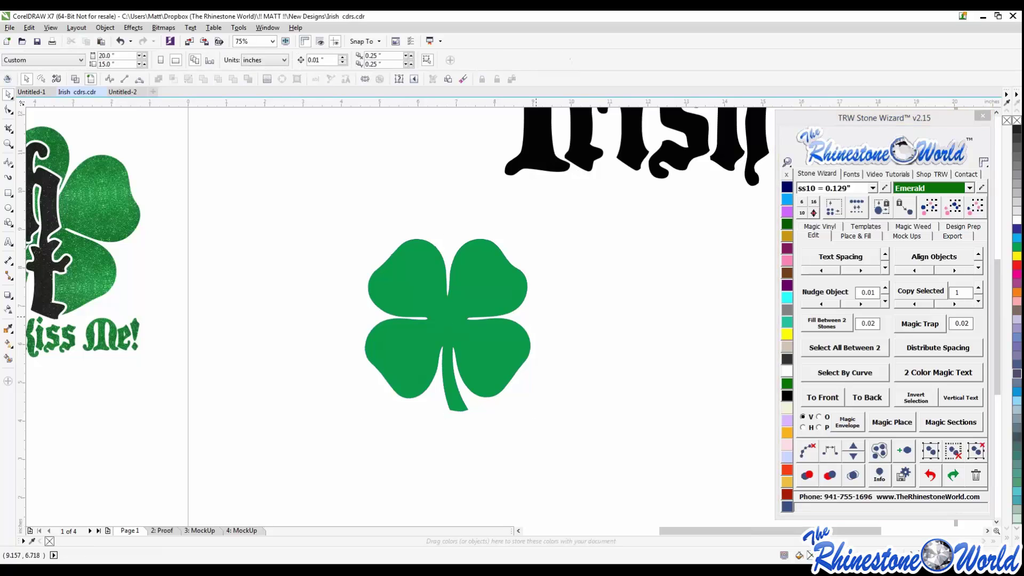
drag(528, 309, 551, 318)
drag(464, 305, 517, 295)
drag(367, 287, 416, 282)
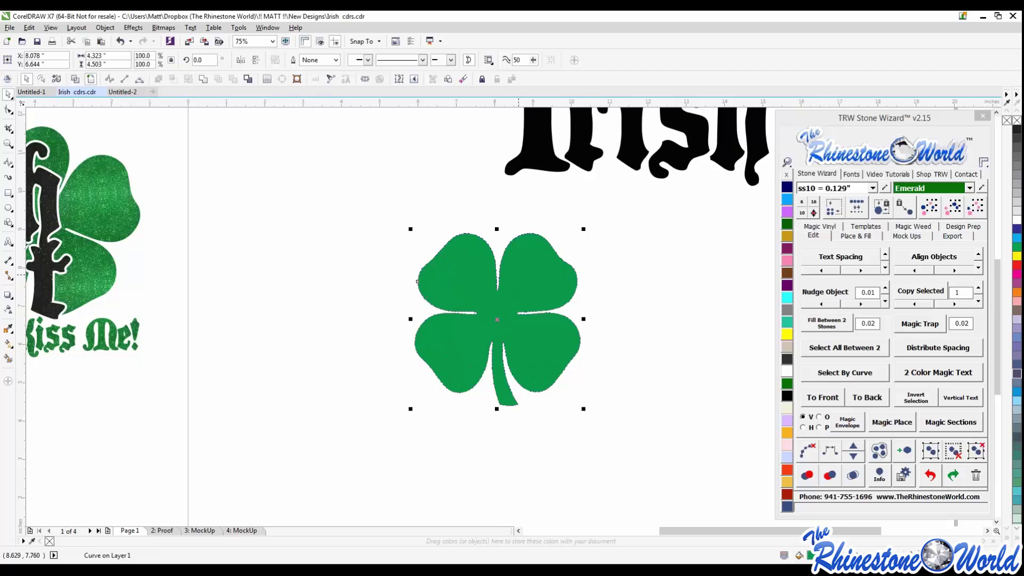
Try pulling out and deleting an edge node on the clover's lower-right leaf with the Shape tool, and undo the node edits.
key(F10)
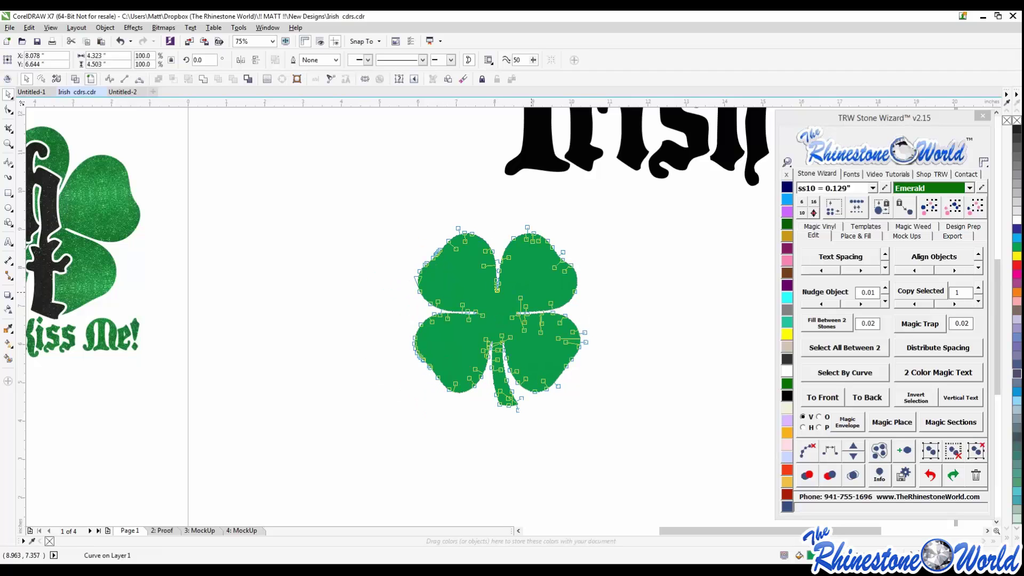
scroll(543, 272, up, 2)
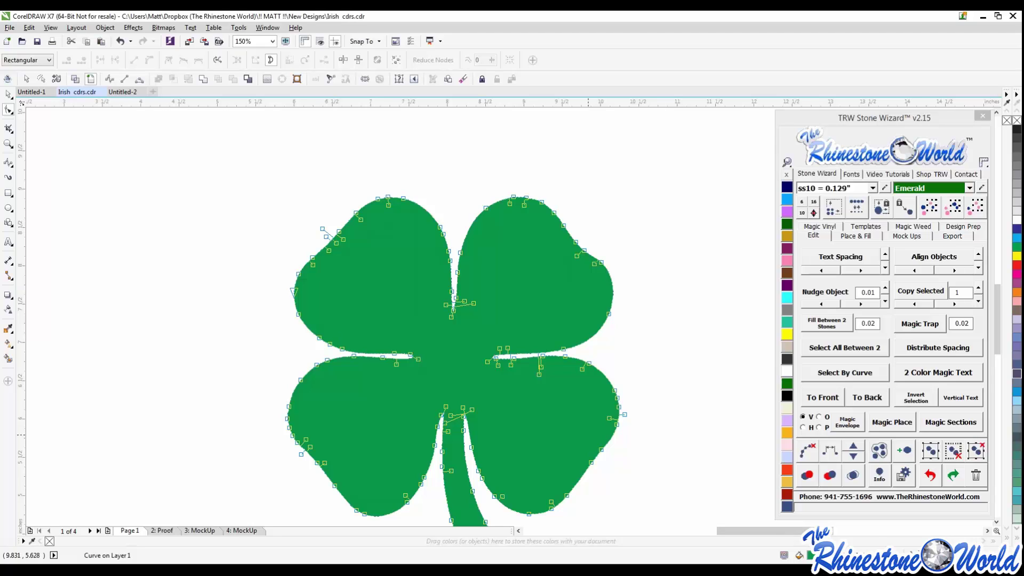
scroll(589, 435, down, 1)
scroll(595, 453, up, 3)
drag(564, 416, 630, 445)
scroll(523, 361, down, 1)
drag(602, 380, 559, 429)
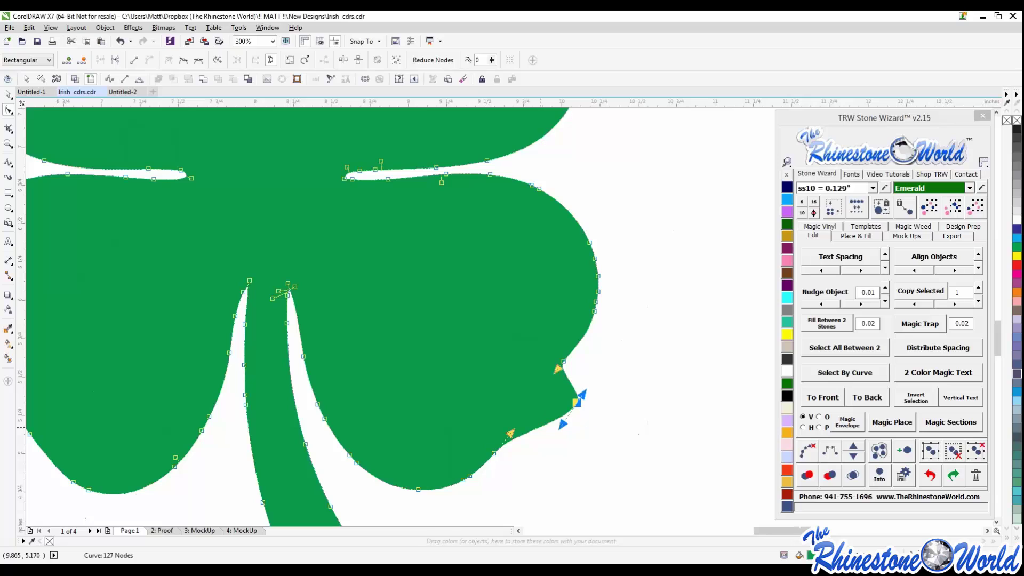
key(Delete)
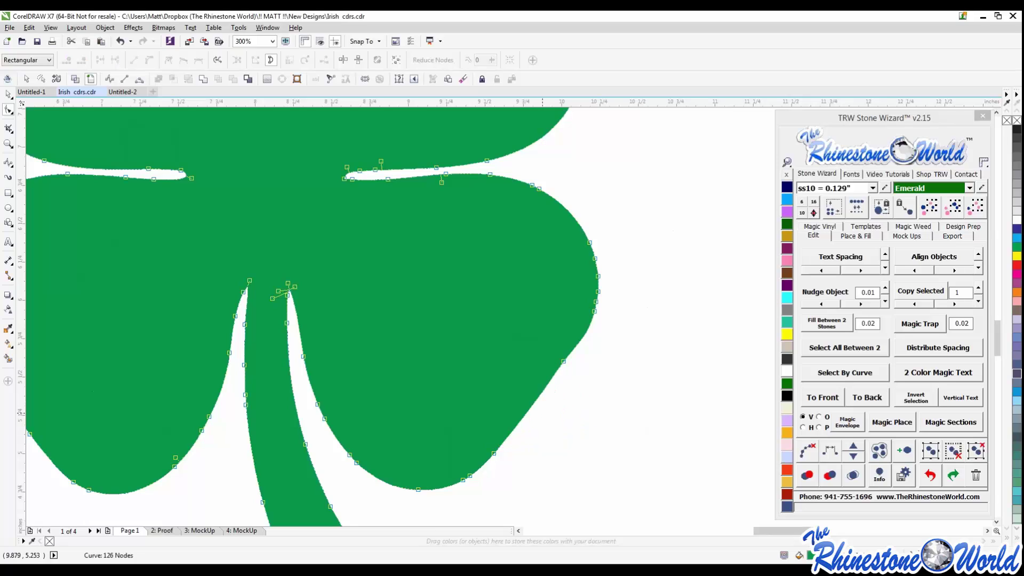
key(ctrl+z)
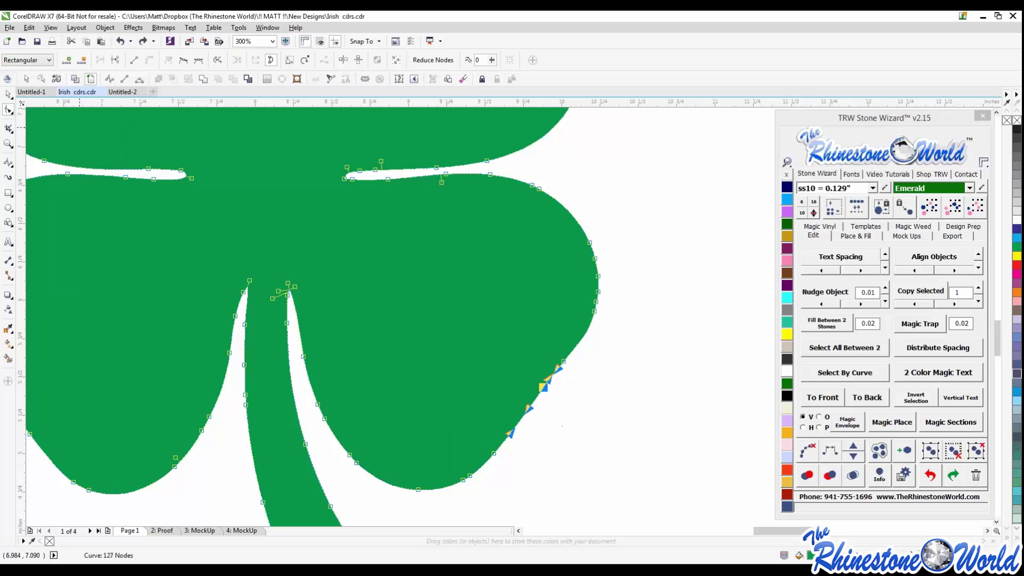
key(space)
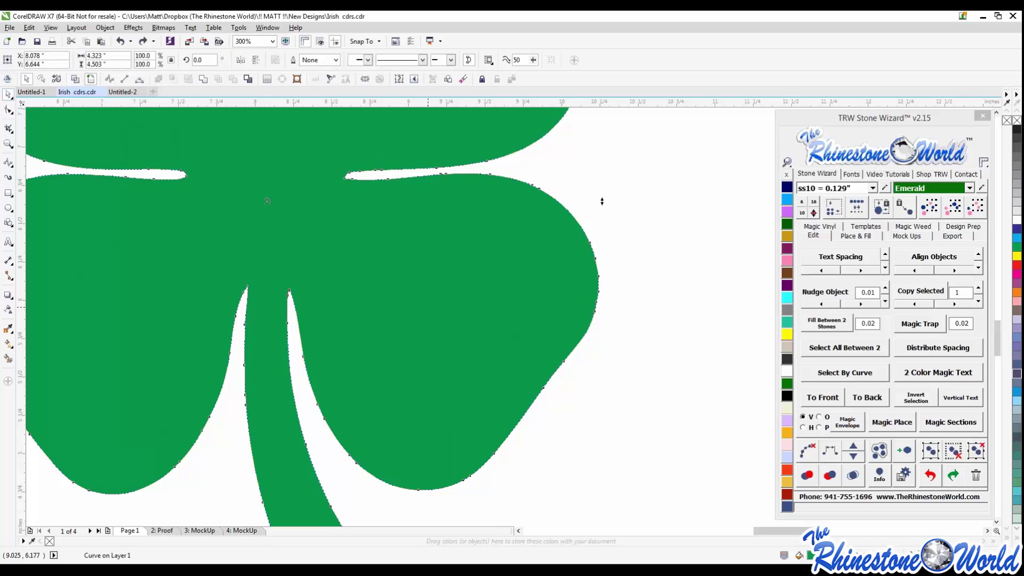
Move the traced clover to about X 8.0, Y 6.6 in, inspect its outline in wireframe view and restore the normal view.
scroll(533, 342, down, 3)
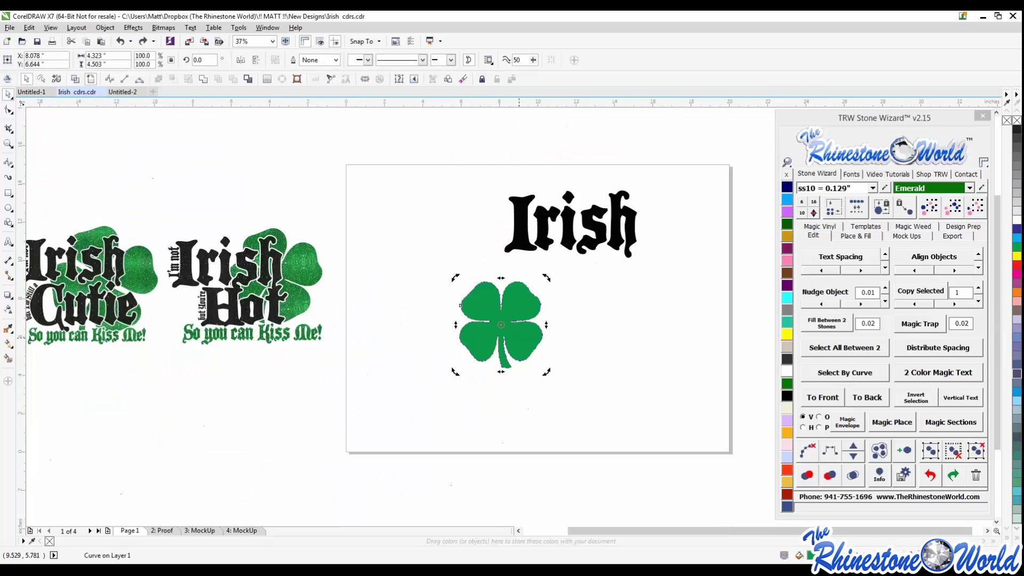
mouse_move(519, 317)
mouse_down()
mouse_move(543, 334)
mouse_move(528, 328)
mouse_up()
scroll(528, 328, up, 2)
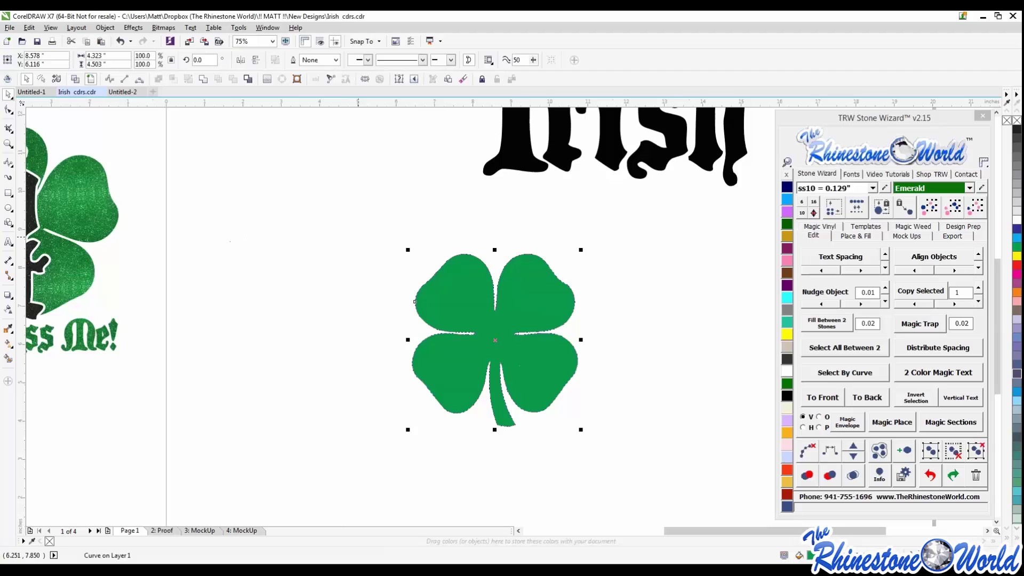
click(75, 79)
click(203, 197)
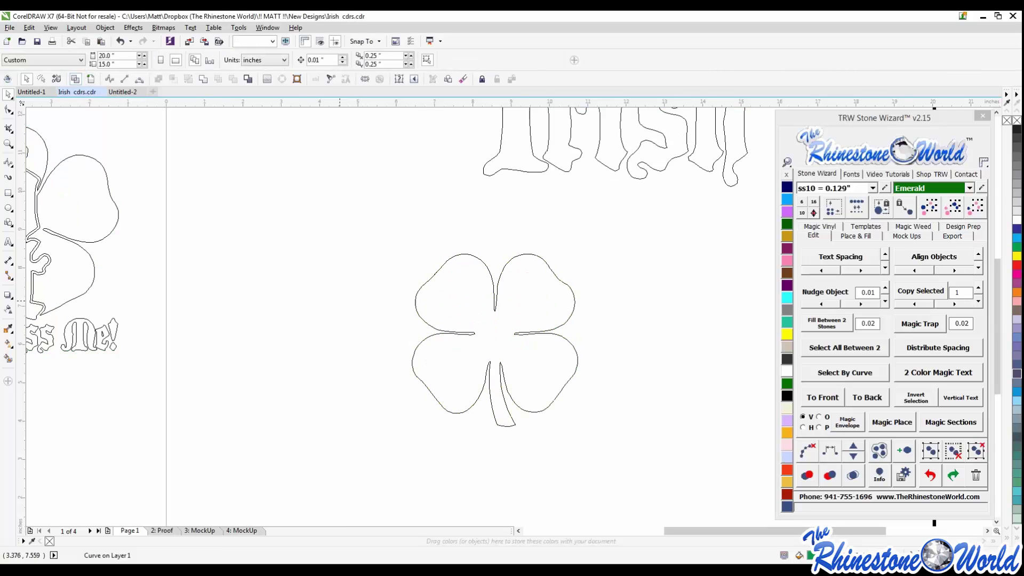
drag(520, 339, 497, 321)
scroll(492, 290, up, 4)
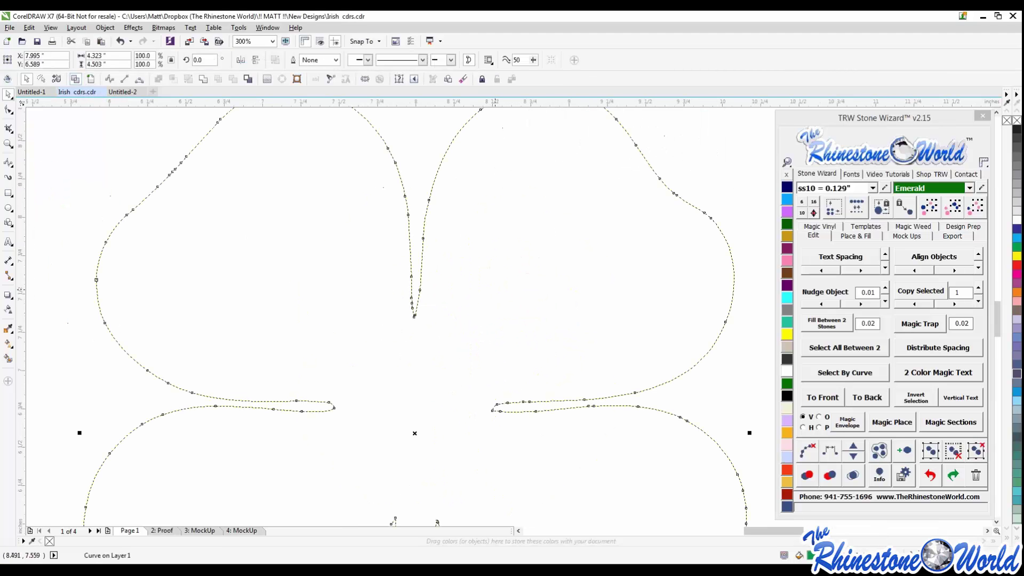
scroll(498, 240, down, 2)
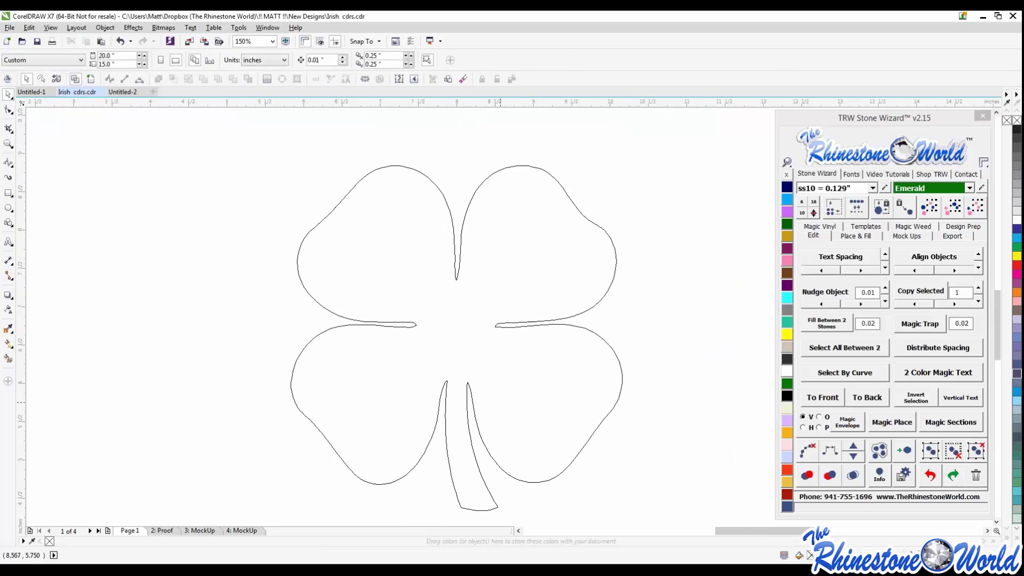
click(91, 79)
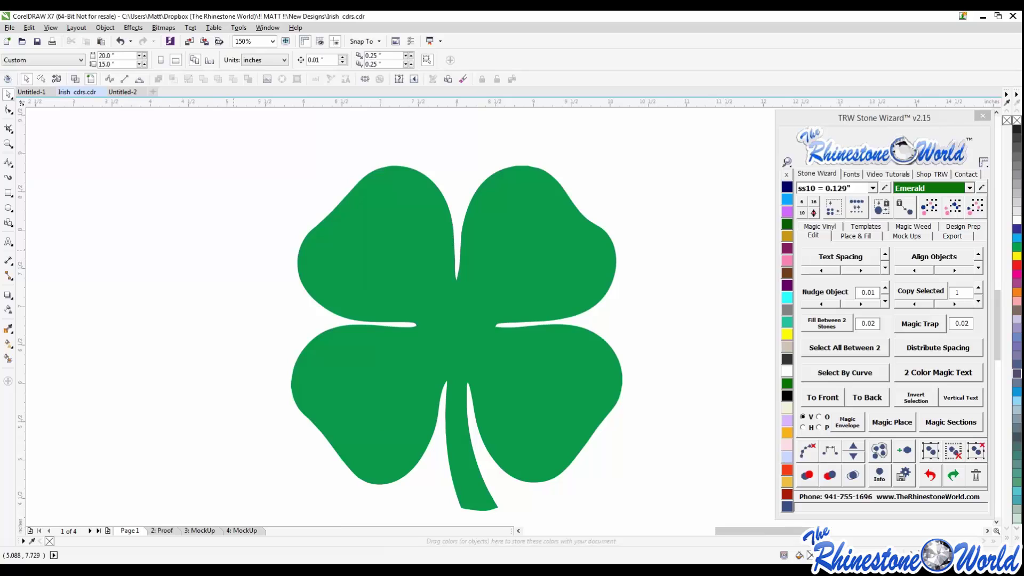
Move the traced clover to about X 5.1, Y 7.8 in.
scroll(582, 409, down, 1)
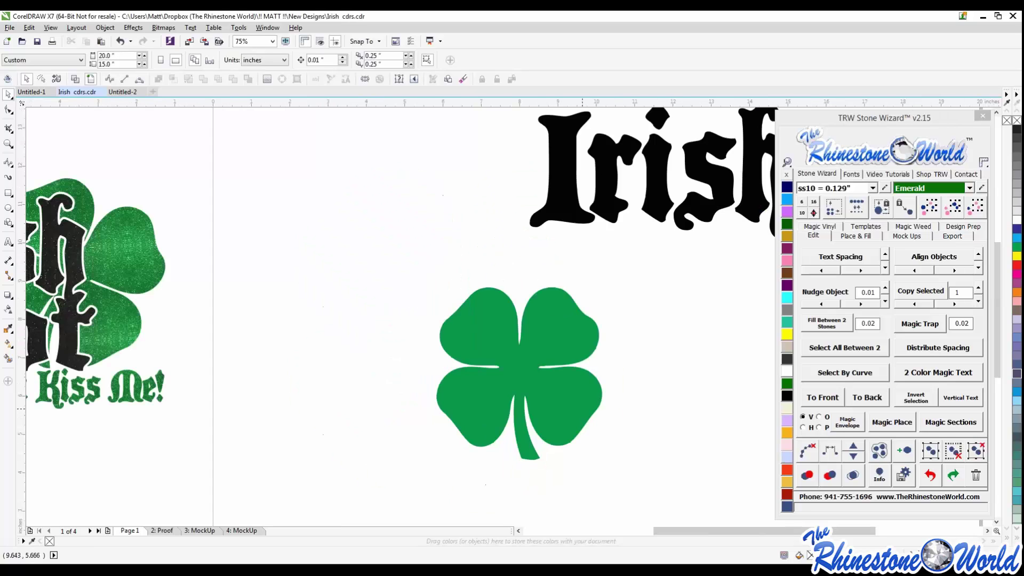
drag(556, 334, 445, 285)
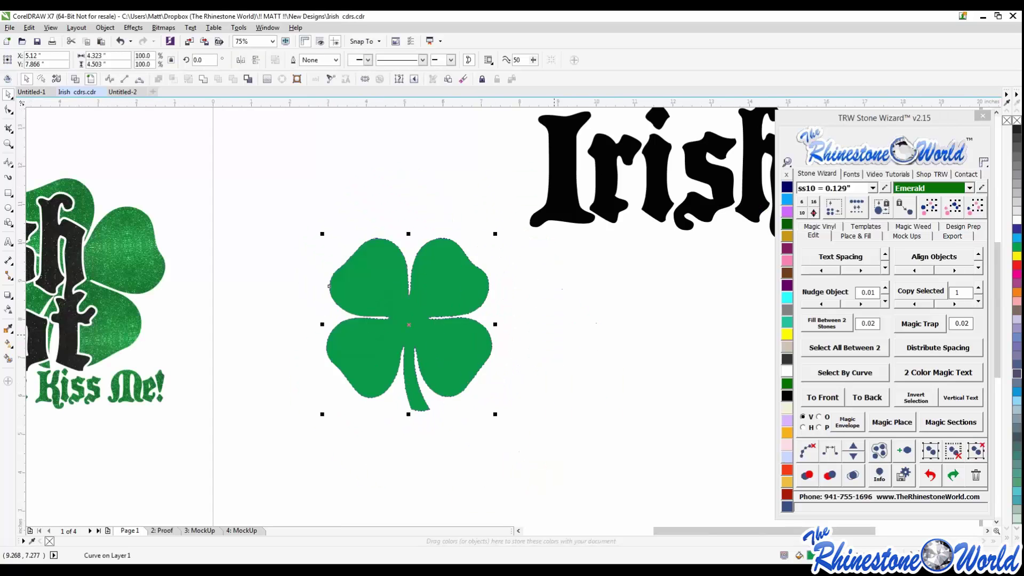
key(Escape)
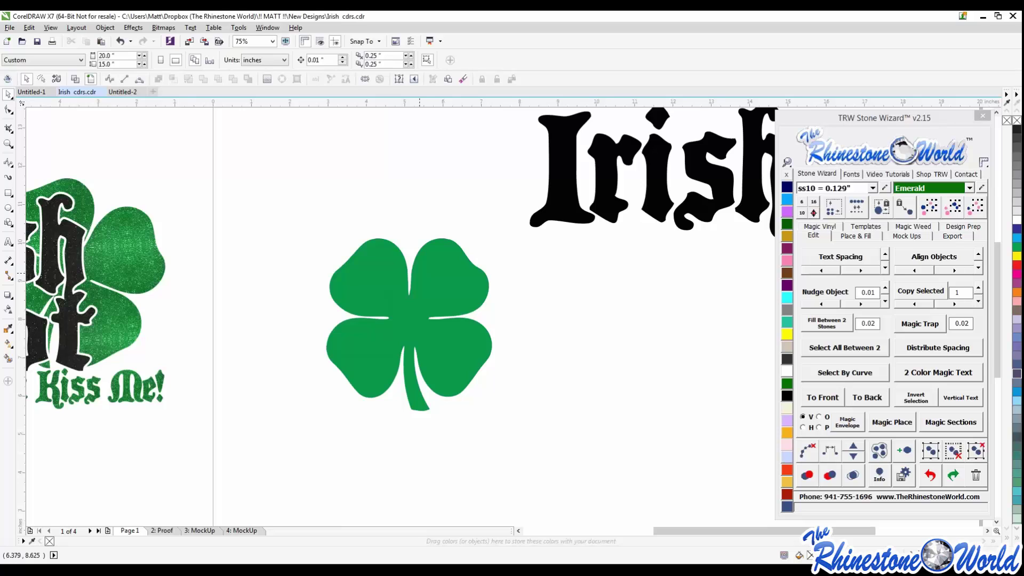
click(454, 309)
scroll(454, 310, up, 2)
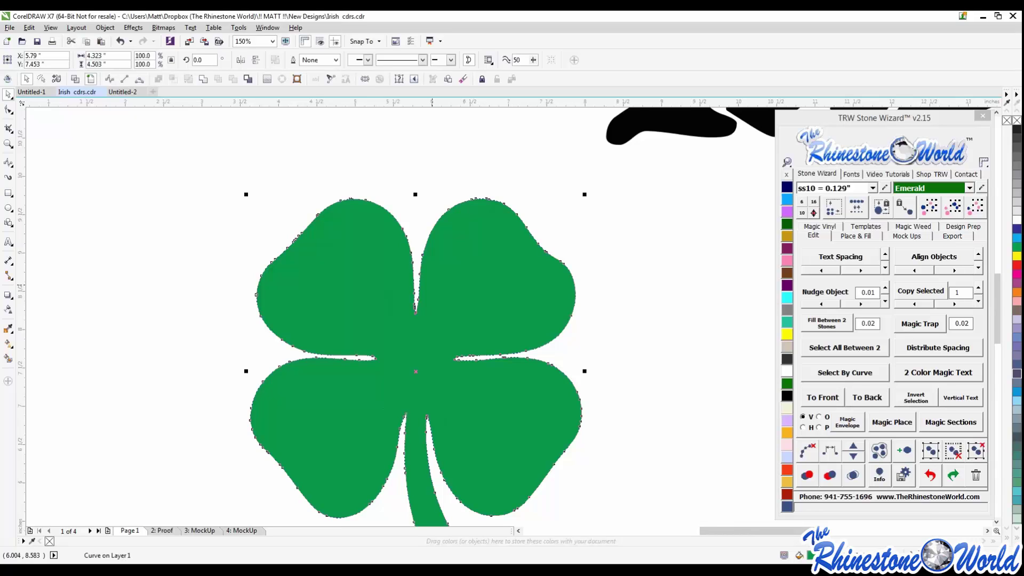
scroll(444, 306, down, 2)
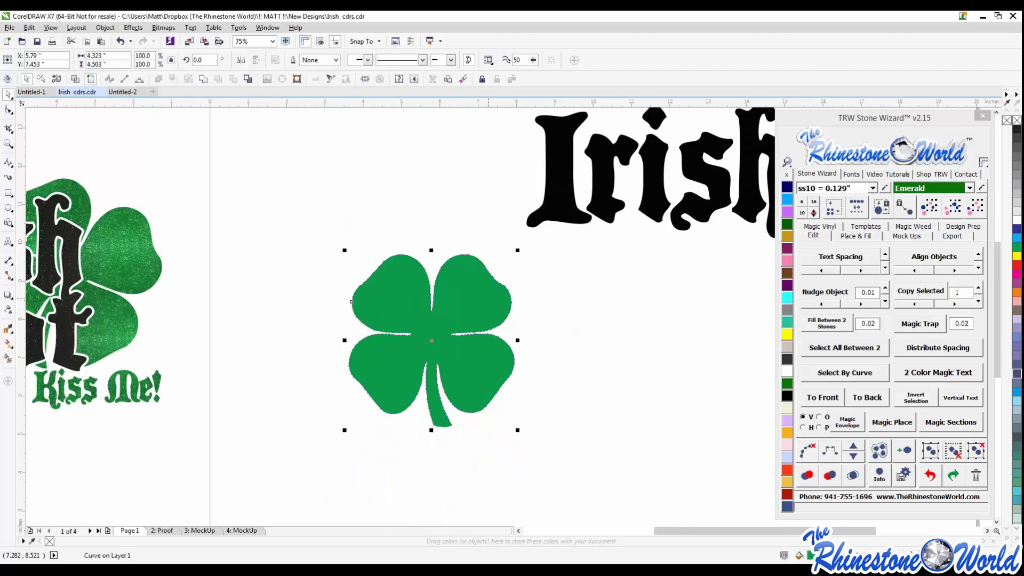
drag(478, 306, 450, 294)
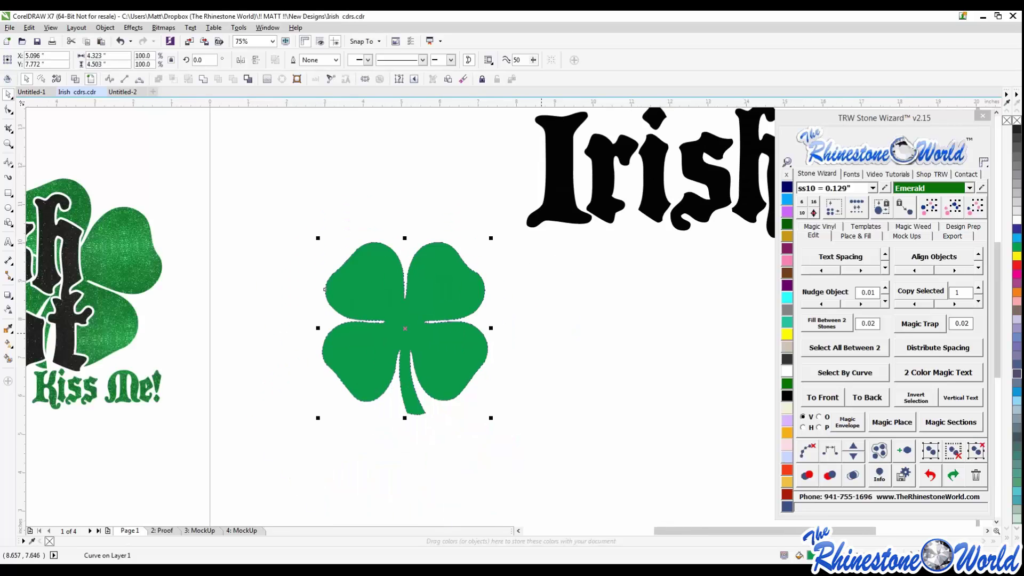
Move the traced clover slightly lower on the page and deselect it.
key(Escape)
click(468, 294)
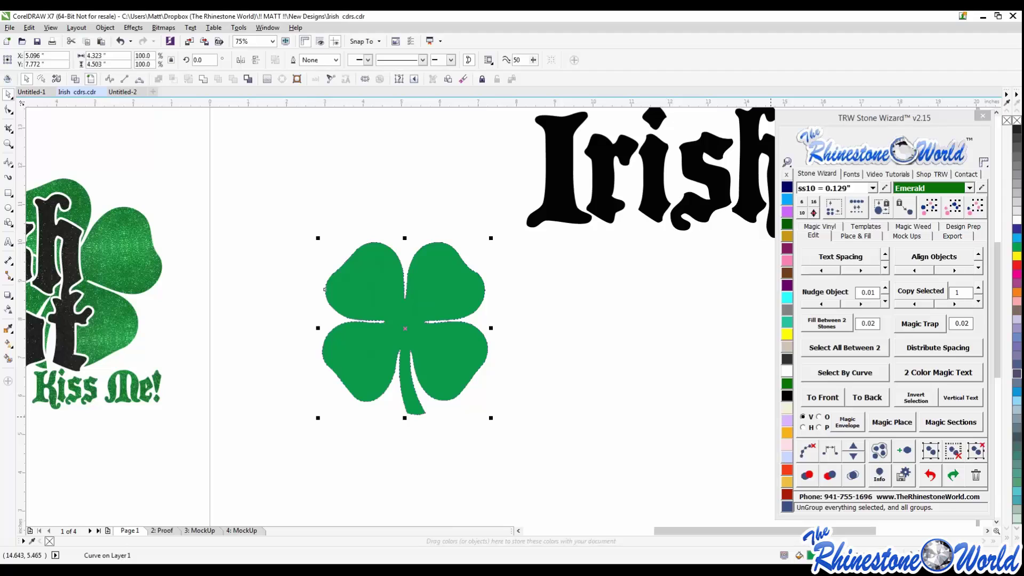
click(528, 263)
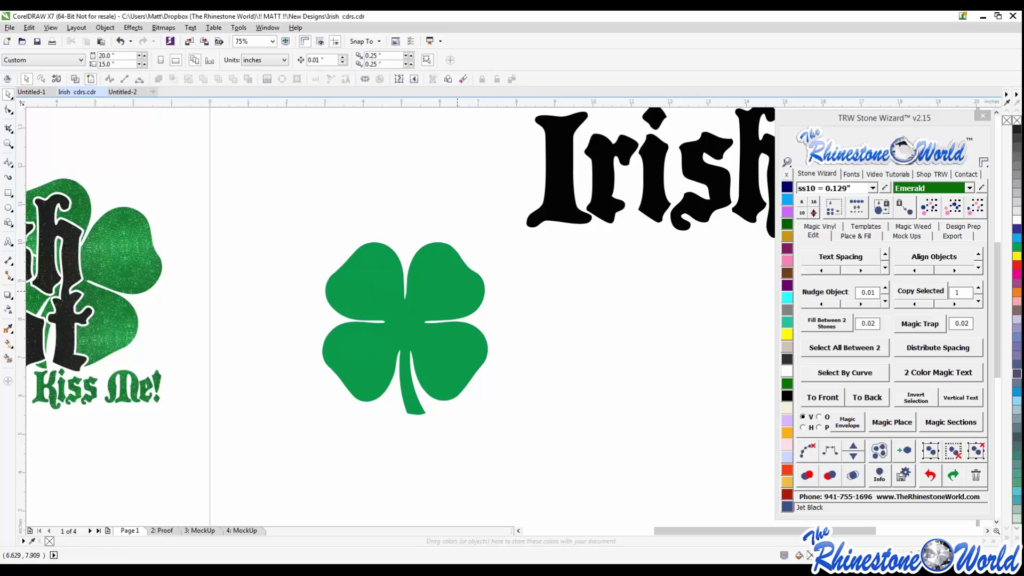
drag(453, 301, 459, 325)
click(536, 334)
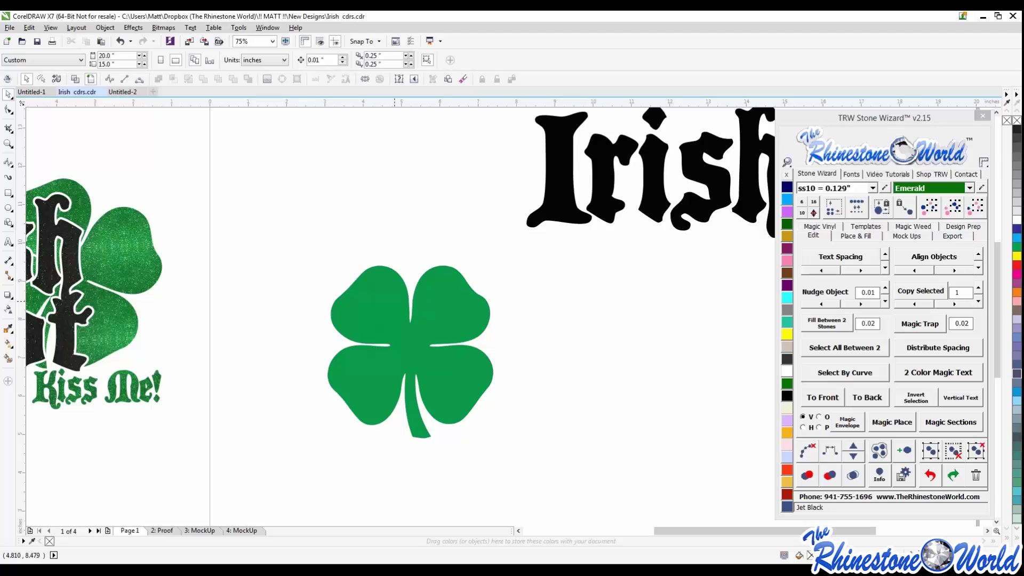
scroll(436, 299, down, 2)
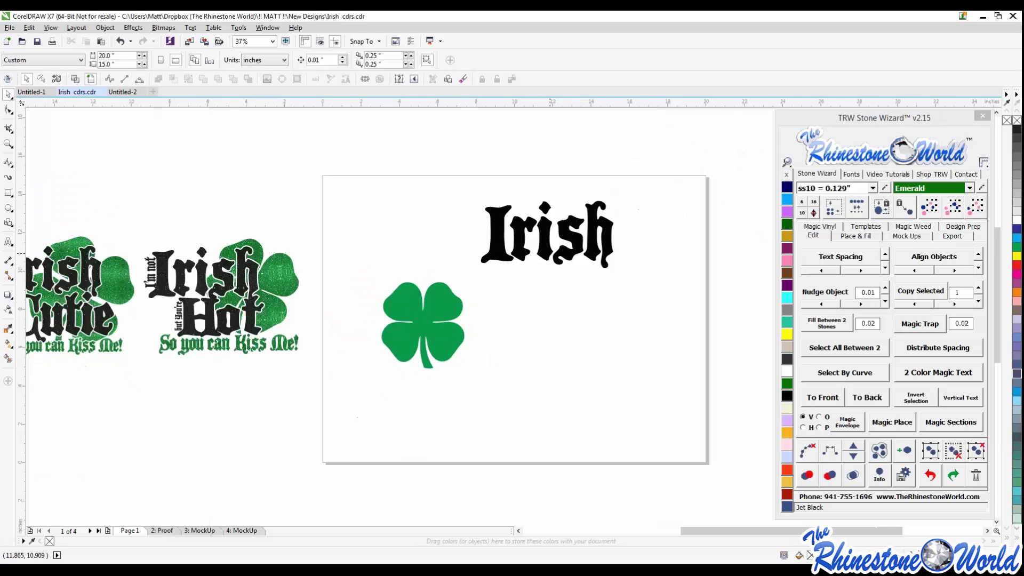
Move the Irish text slightly lower on the page to about X 11.8, Y 10.8 in and deselect it.
scroll(494, 223, up, 2)
click(574, 269)
drag(574, 270, 530, 274)
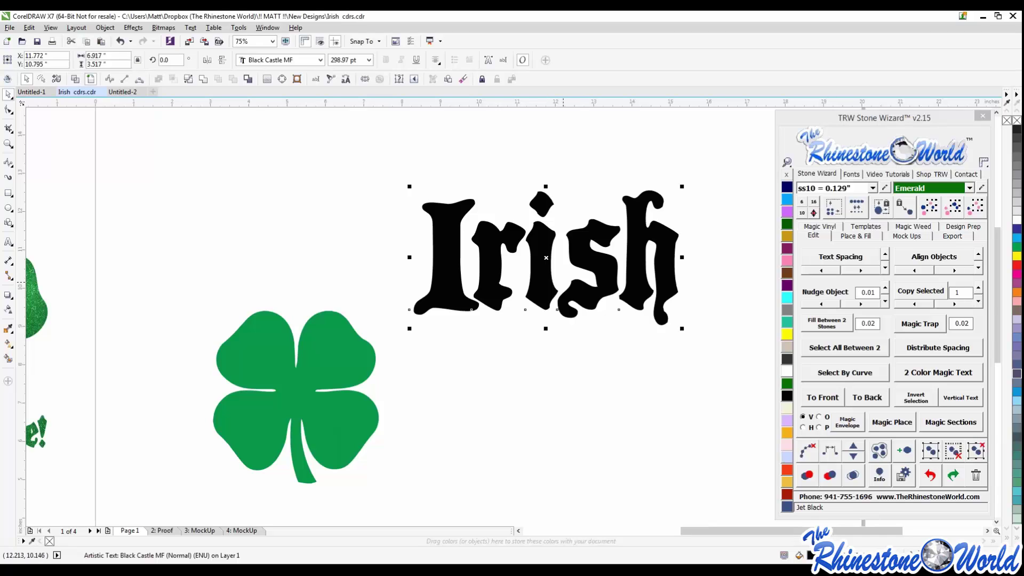
scroll(566, 276, down, 2)
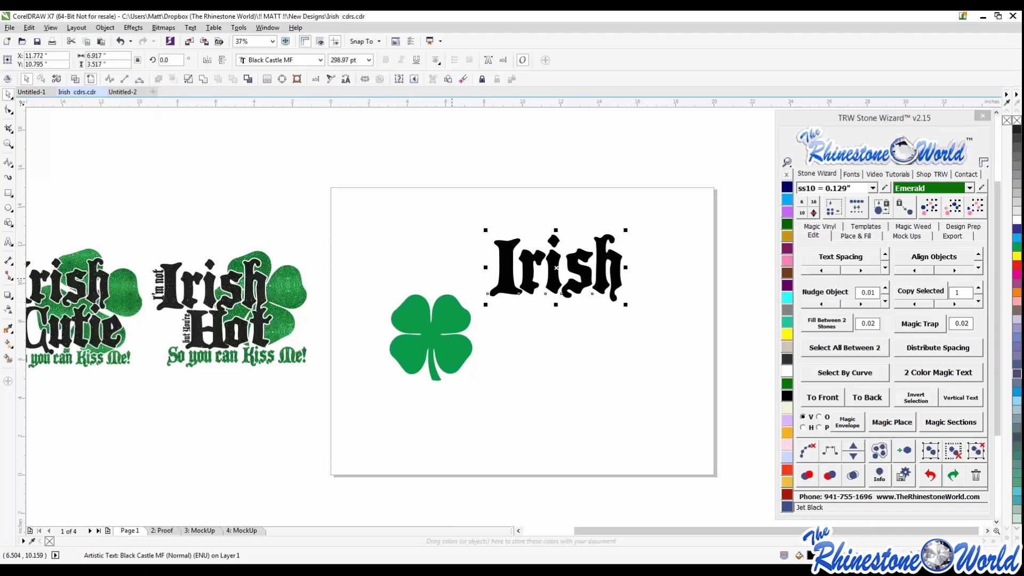
key(Escape)
Examine the Irish Cutie and Irish Hot reference designs and compare their layout with the traced clover and Irish text.
scroll(190, 299, up, 2)
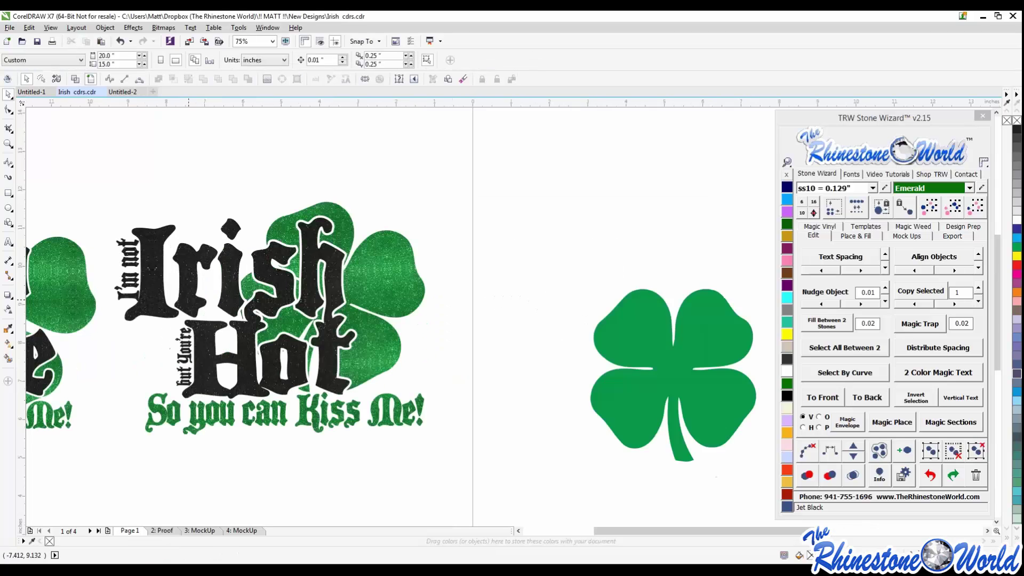
scroll(319, 327, down, 2)
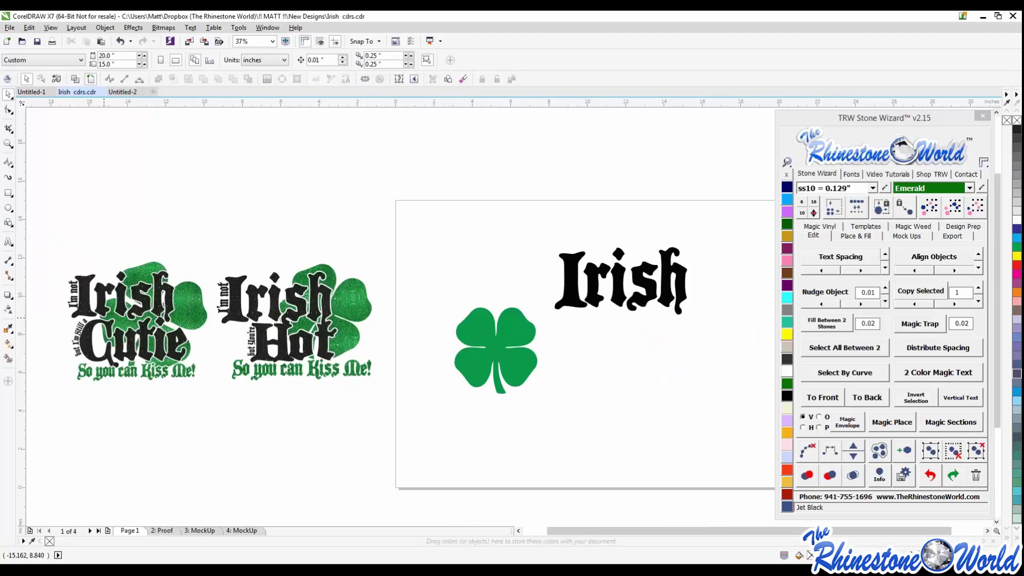
scroll(84, 319, up, 2)
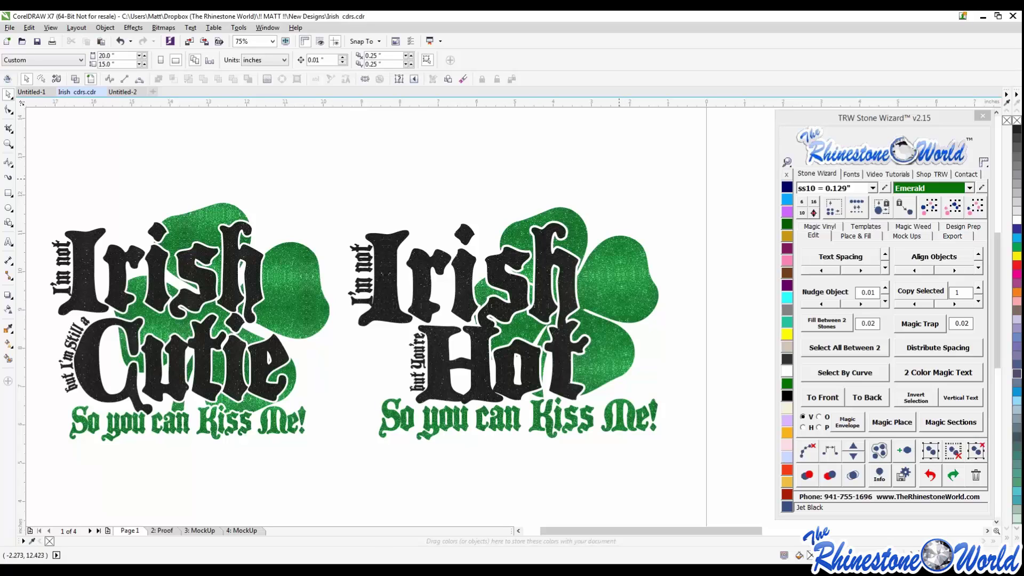
scroll(468, 289, down, 2)
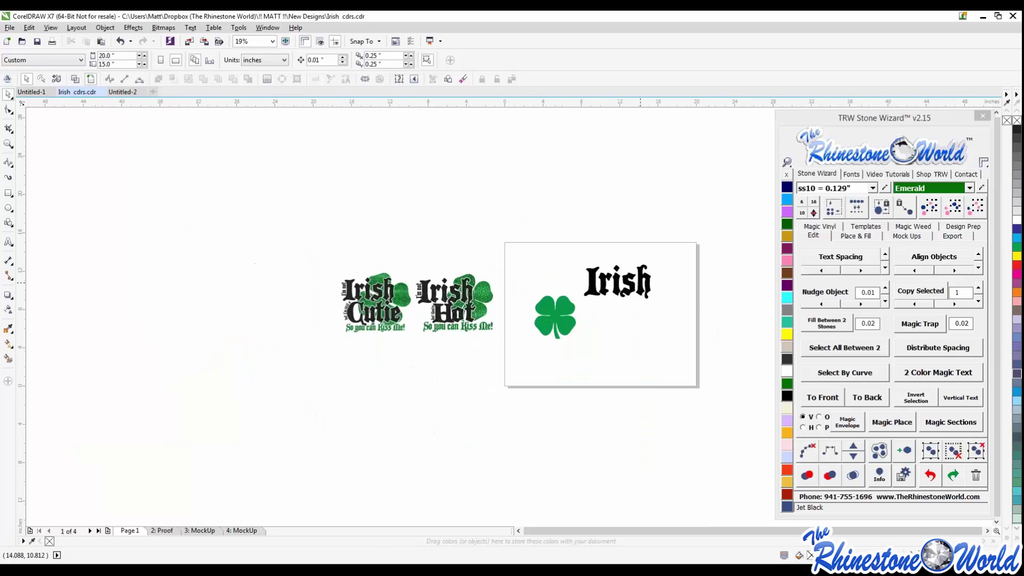
scroll(612, 328, up, 2)
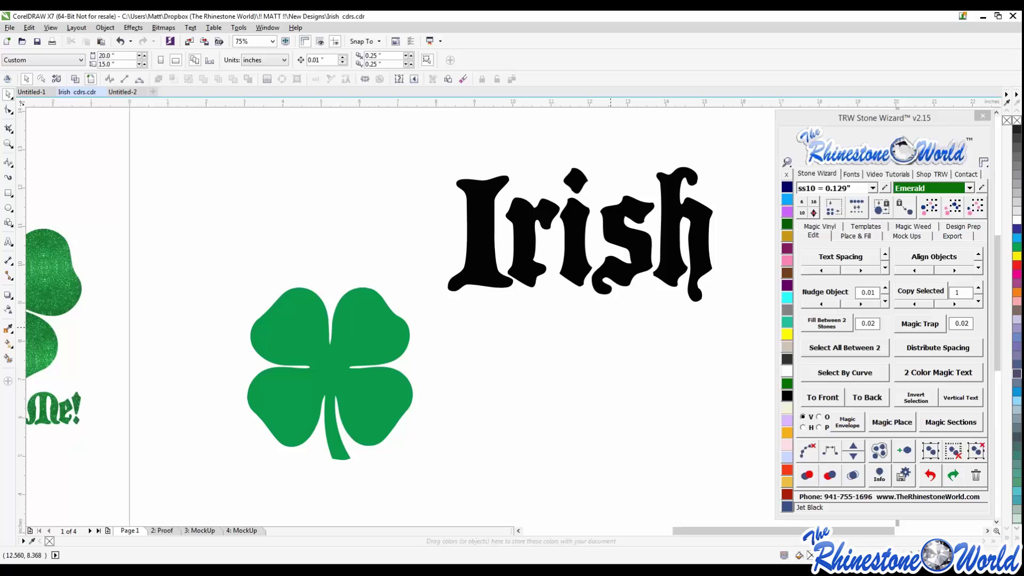
scroll(612, 327, down, 2)
scroll(352, 320, up, 2)
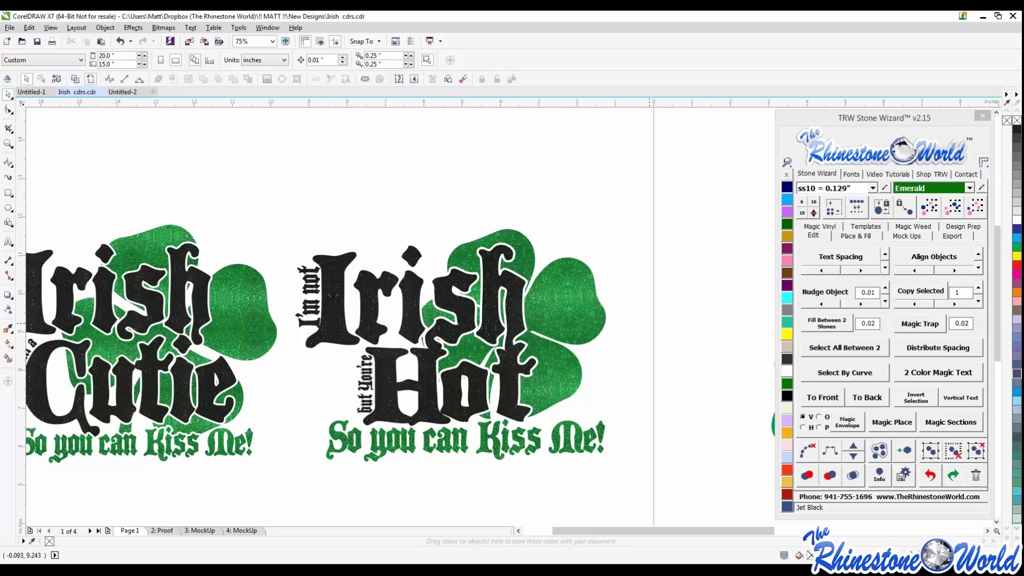
scroll(539, 320, down, 2)
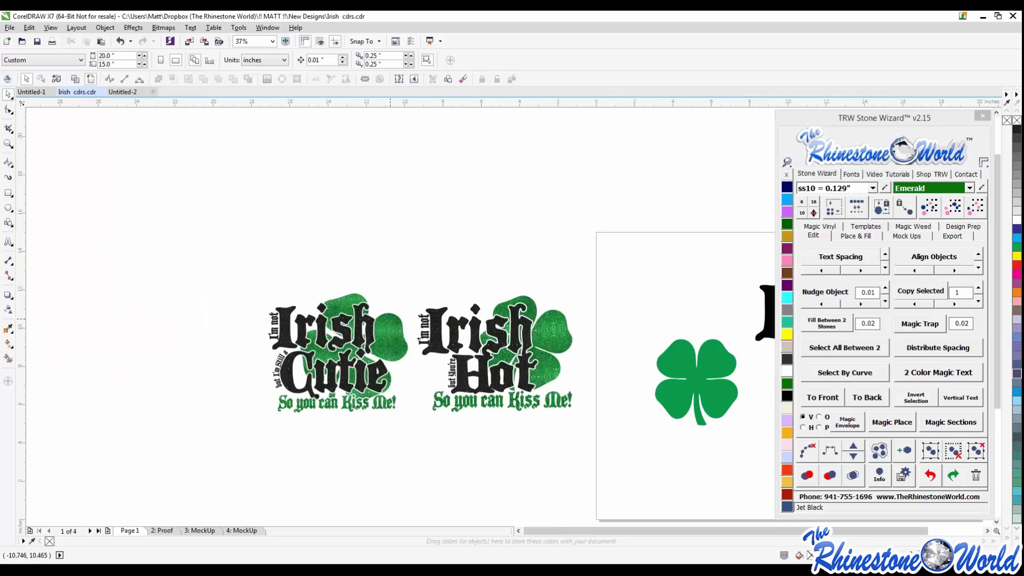
scroll(404, 326, down, 2)
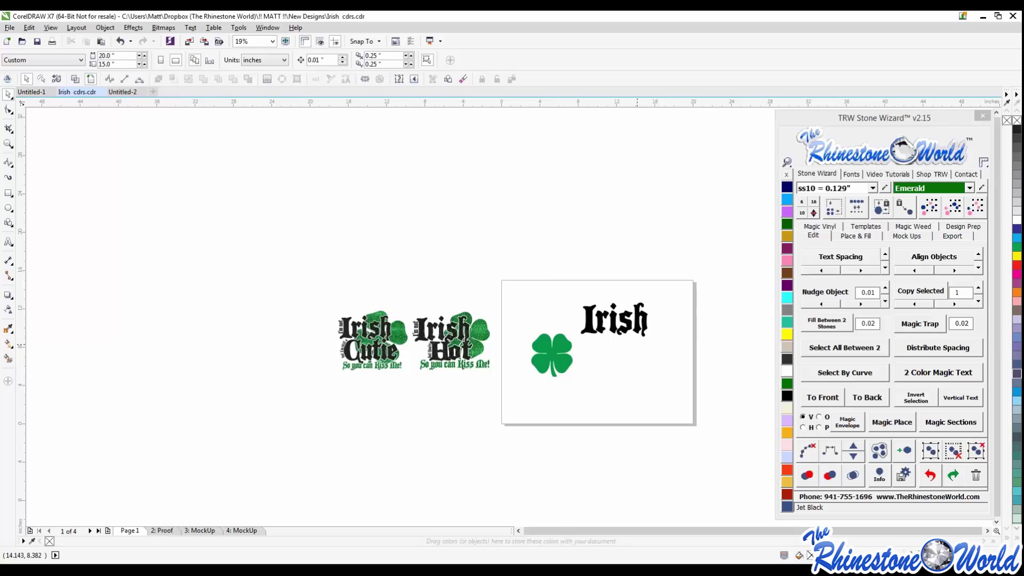
scroll(640, 344, up, 2)
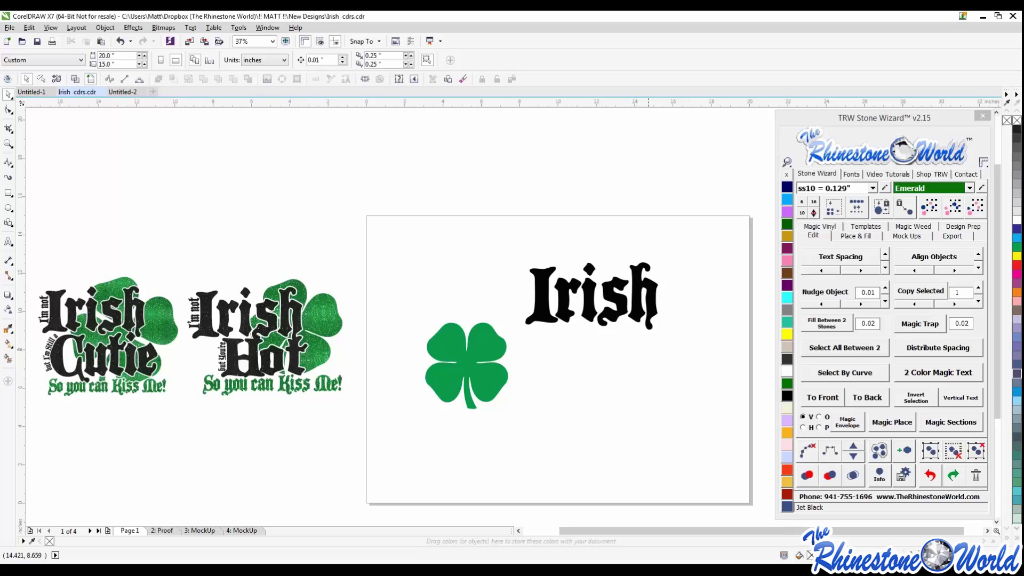
scroll(651, 357, up, 2)
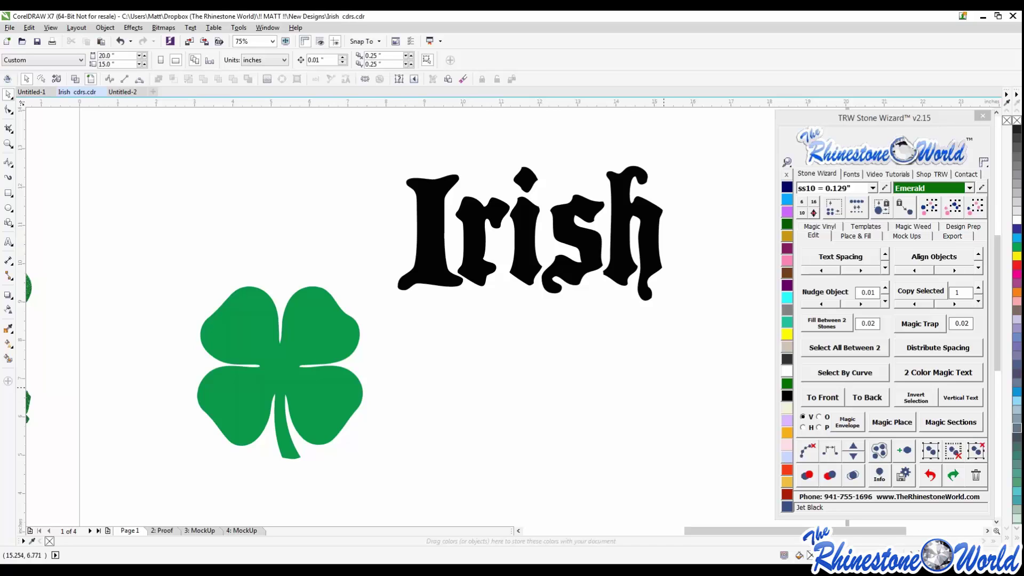
scroll(664, 388, down, 2)
scroll(664, 388, down, 1)
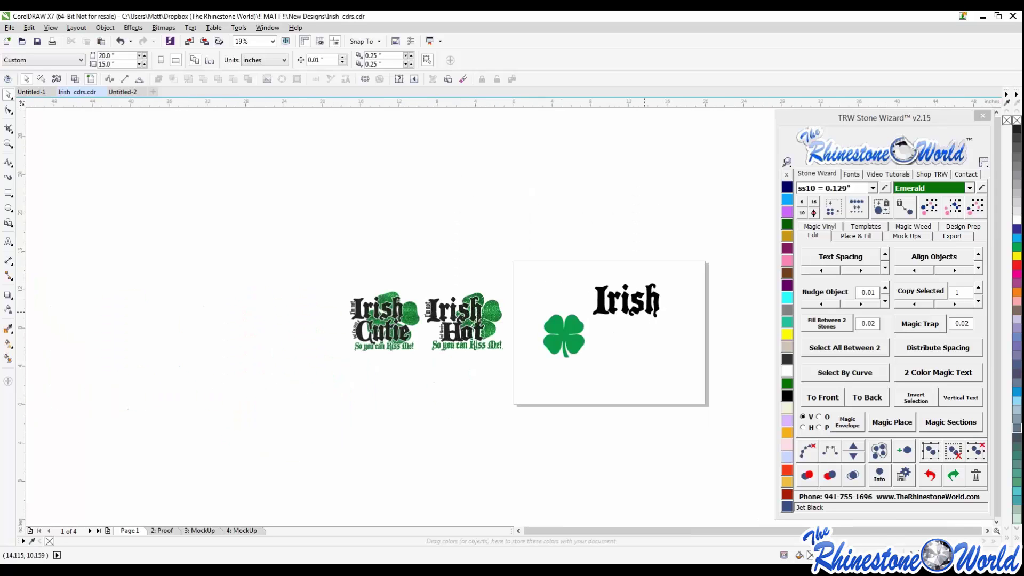
scroll(634, 327, up, 1)
scroll(664, 331, up, 2)
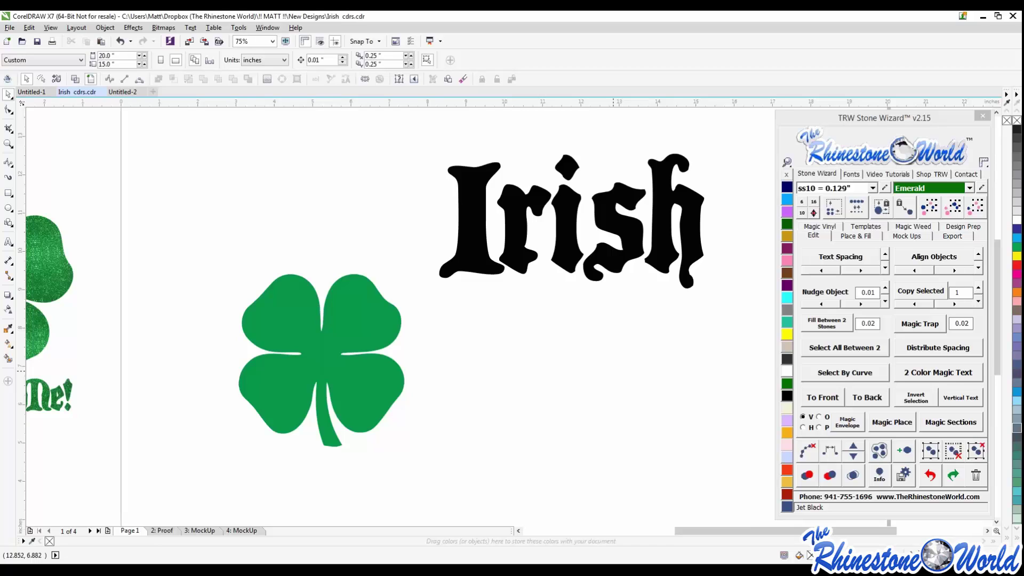
scroll(615, 370, down, 2)
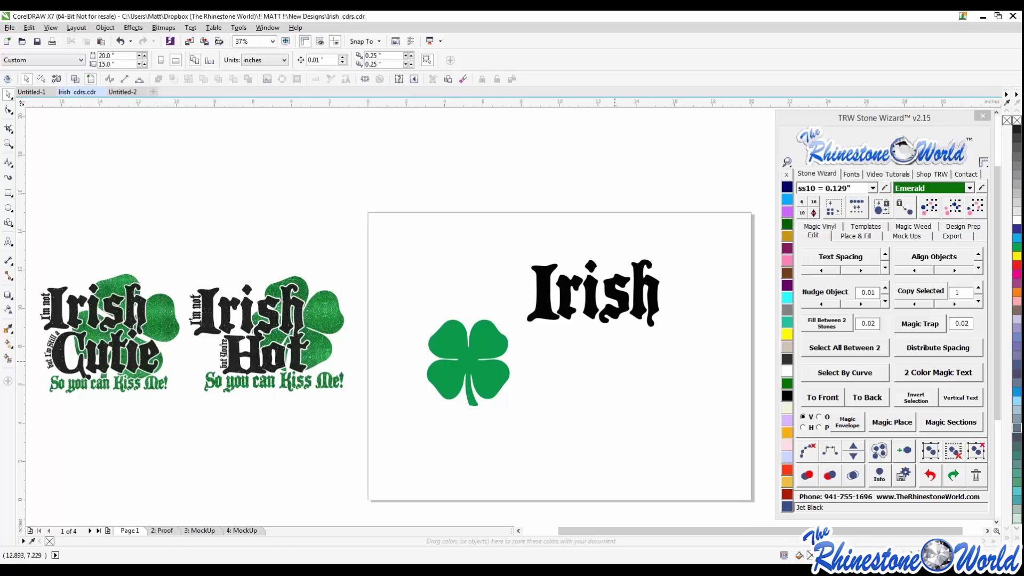
Move the Irish text to about X 9.4, Y 11.7 in and place the clover beneath its last letters.
drag(593, 305, 576, 297)
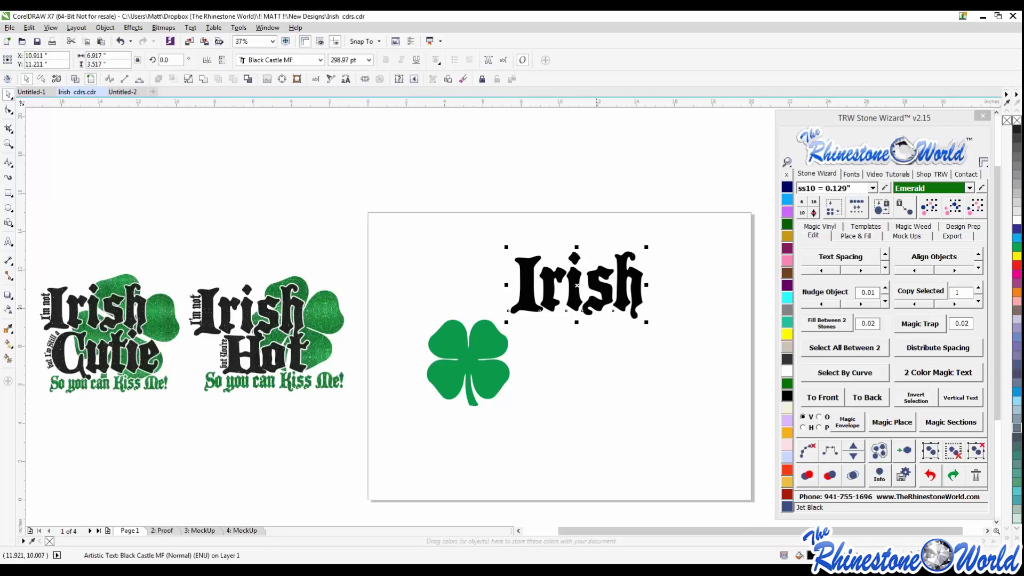
drag(605, 298, 575, 290)
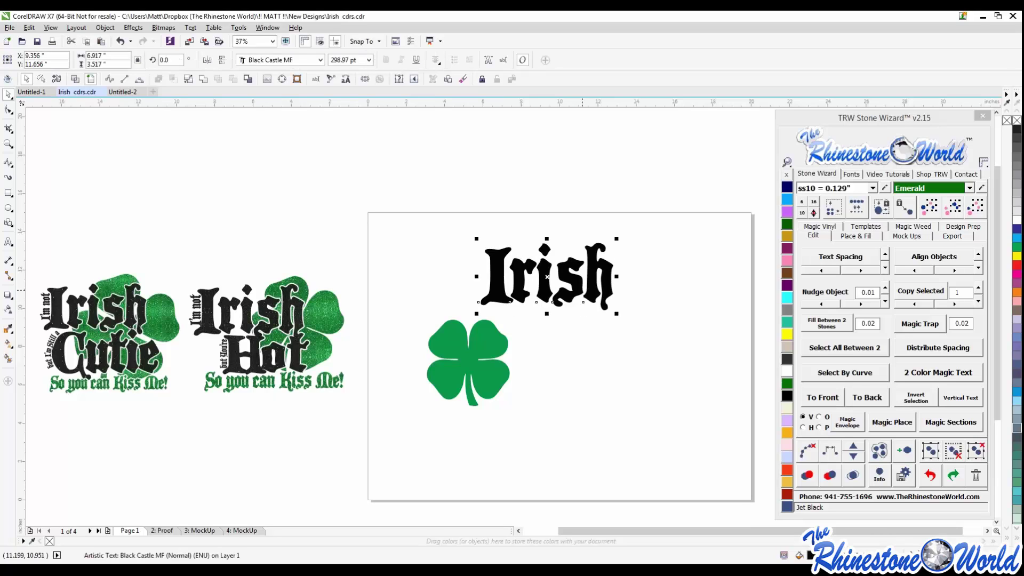
click(584, 342)
drag(492, 344, 625, 332)
key(Escape)
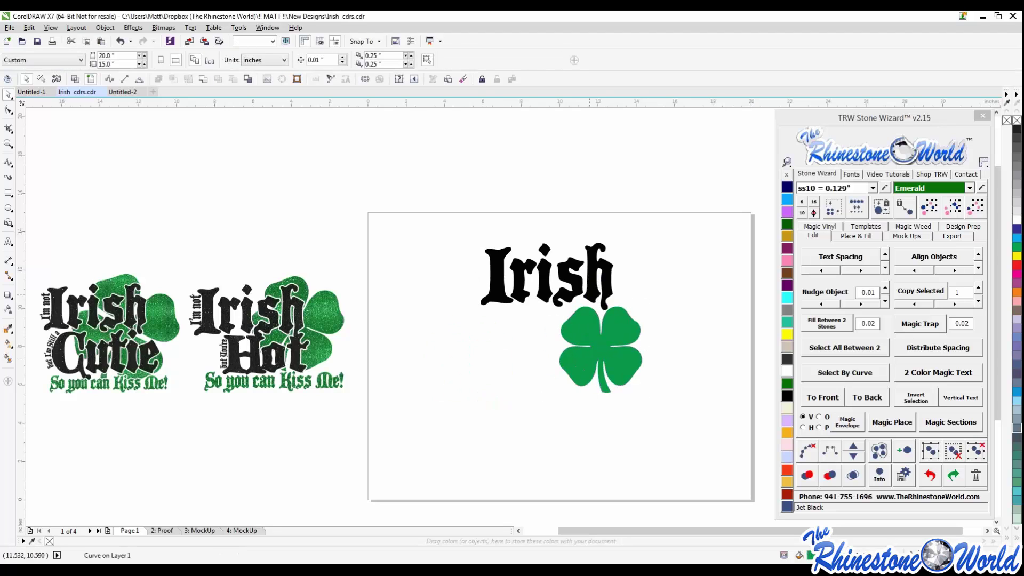
Shift the Irish text toward the page's upper-left area and move the clover clear of it to the lower right.
drag(590, 296, 514, 227)
key(Escape)
scroll(596, 296, up, 1)
key(Escape)
drag(526, 365, 479, 359)
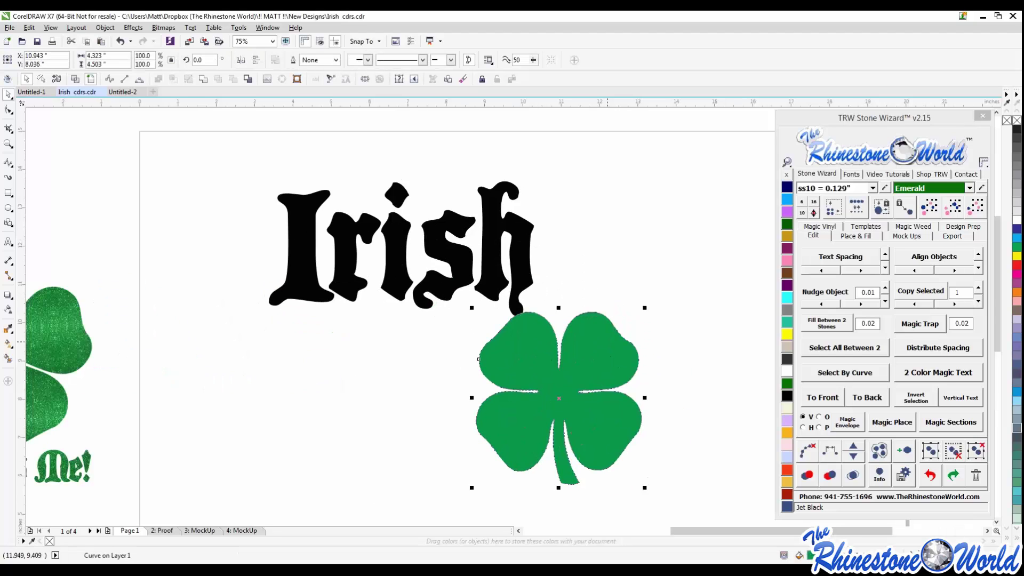
click(604, 352)
drag(605, 353, 679, 327)
Place a copy of the Irish text below the original at about X 5.4, Y 8.2 in and shift it slightly lower.
drag(519, 249, 463, 396)
right_click(463, 396)
scroll(480, 306, down, 1)
scroll(412, 361, up, 1)
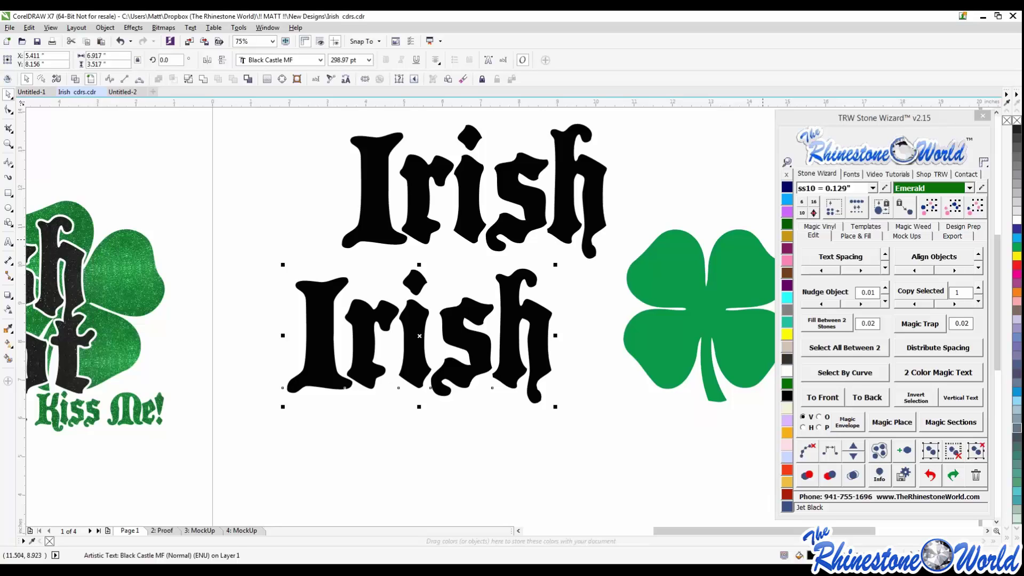
key(Escape)
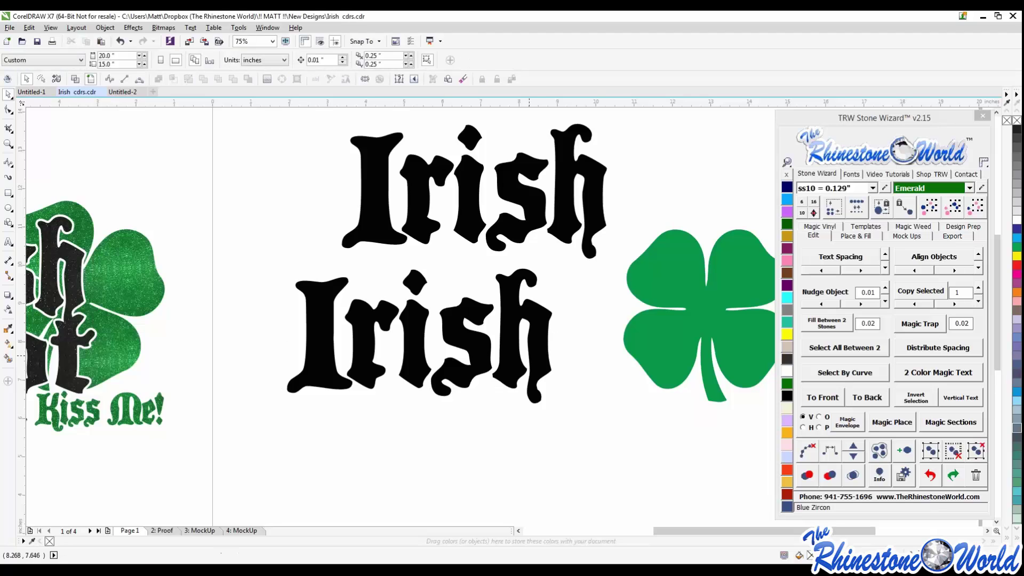
drag(543, 346, 553, 361)
scroll(558, 361, down, 1)
scroll(555, 361, up, 1)
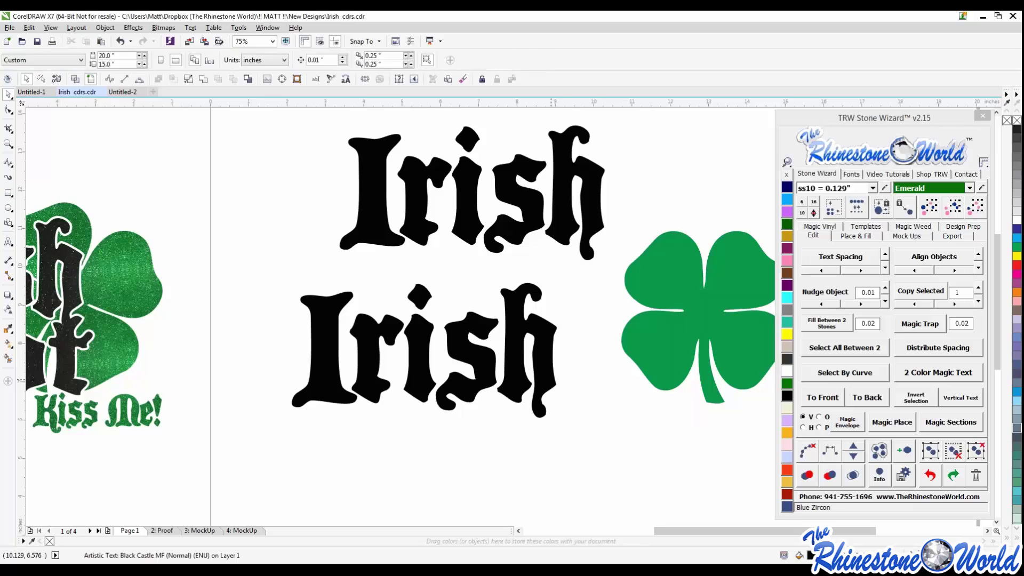
Move the original Irish text to about X 6.5, Y 12.2 in and delete the copy below it.
drag(592, 197, 582, 188)
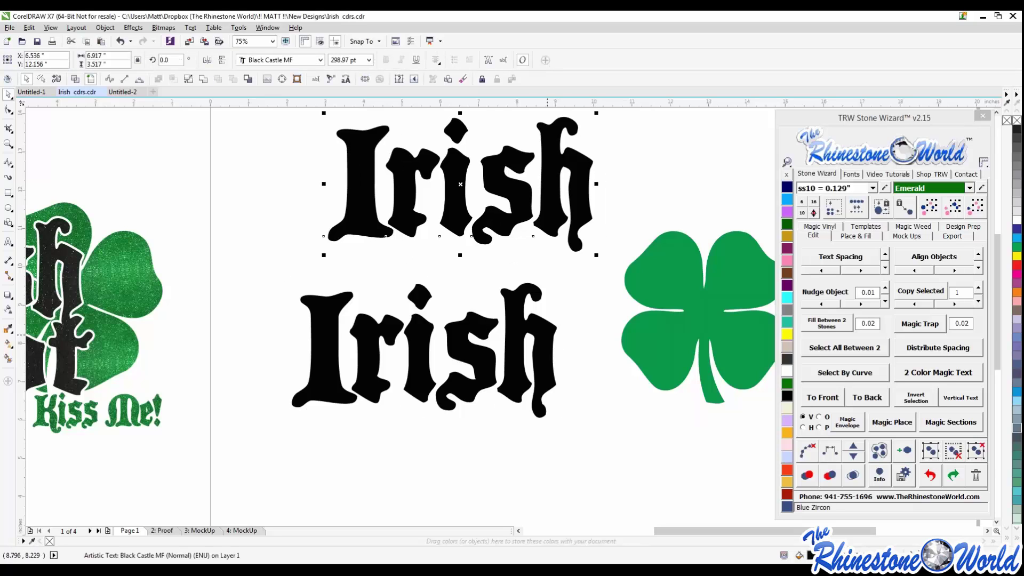
click(546, 334)
key(Delete)
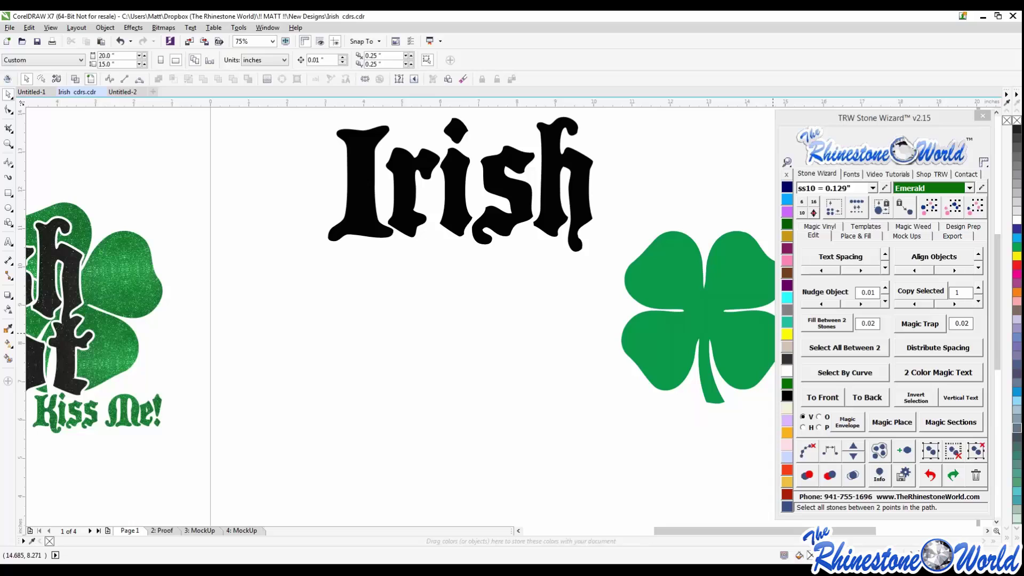
Copy the Irish text below the original at about X 5.3, Y 6.8 in and change the copy's wording to "Drinking".
drag(581, 189, 566, 385)
right_click(540, 381)
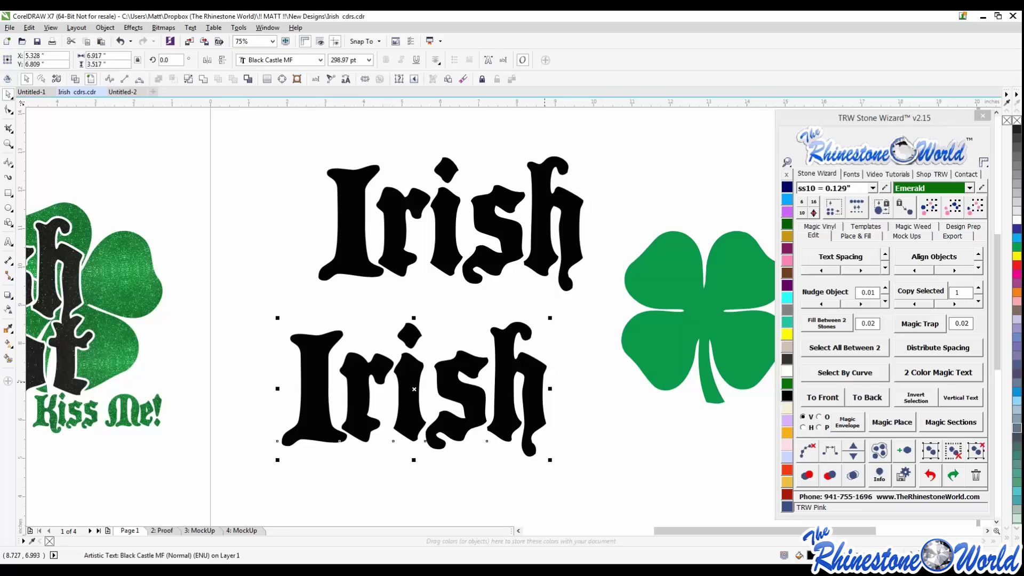
double_click(544, 381)
drag(544, 381, 247, 380)
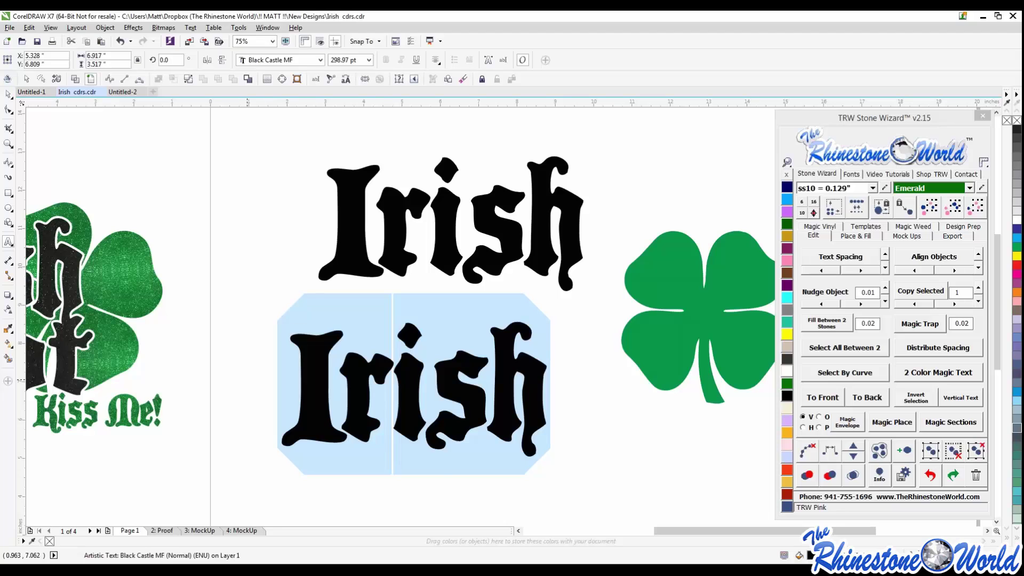
text(Drinking)
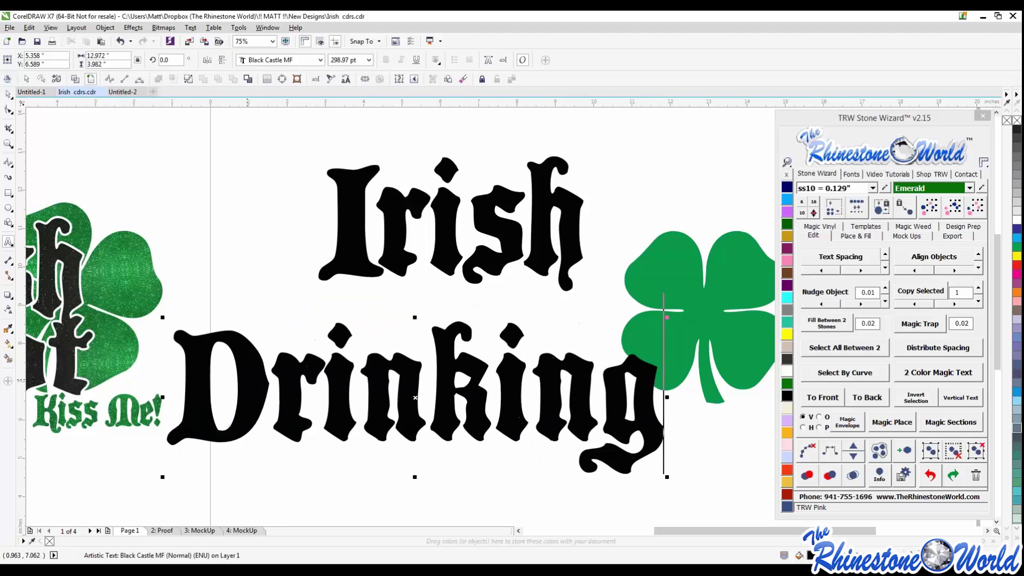
key(ctrl+space)
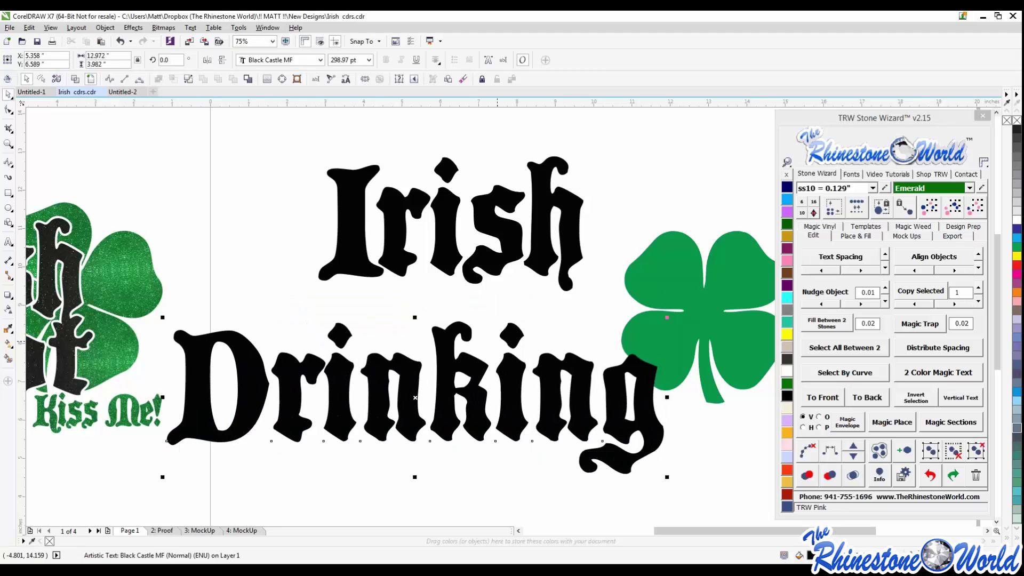
Move the Drinking text to about X 6.8, Y 7.0 in and narrow it to about 12.2 in wide.
drag(667, 318, 721, 303)
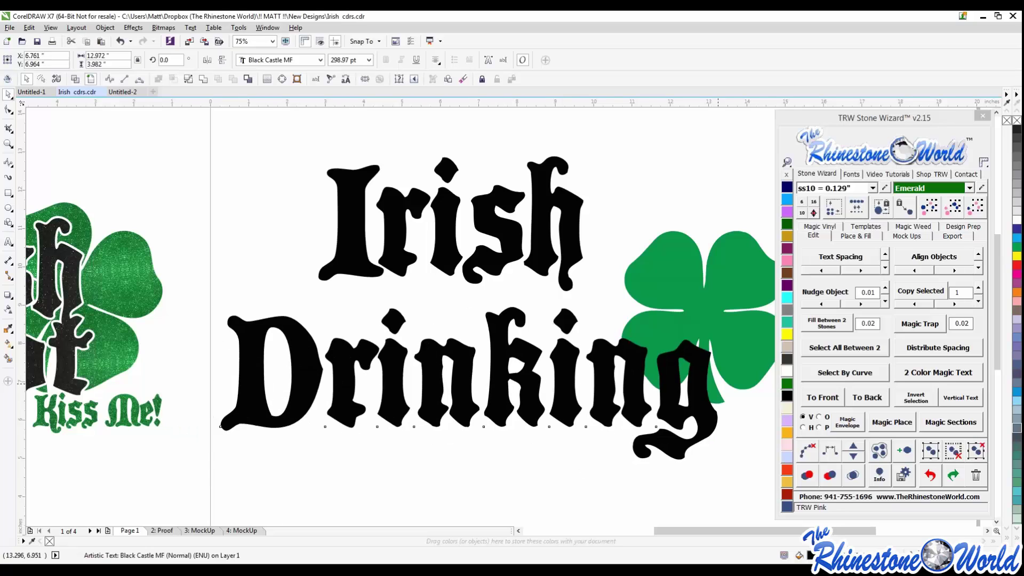
drag(720, 383, 691, 383)
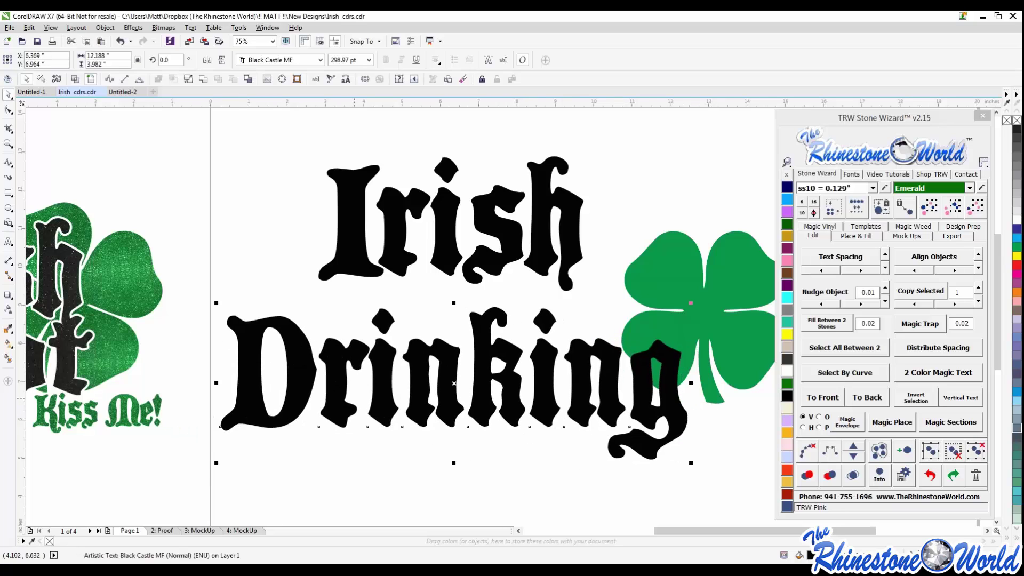
Tighten the letter spacing of the Drinking text in small increments until neighbouring letters touch.
click(676, 401)
click(822, 271)
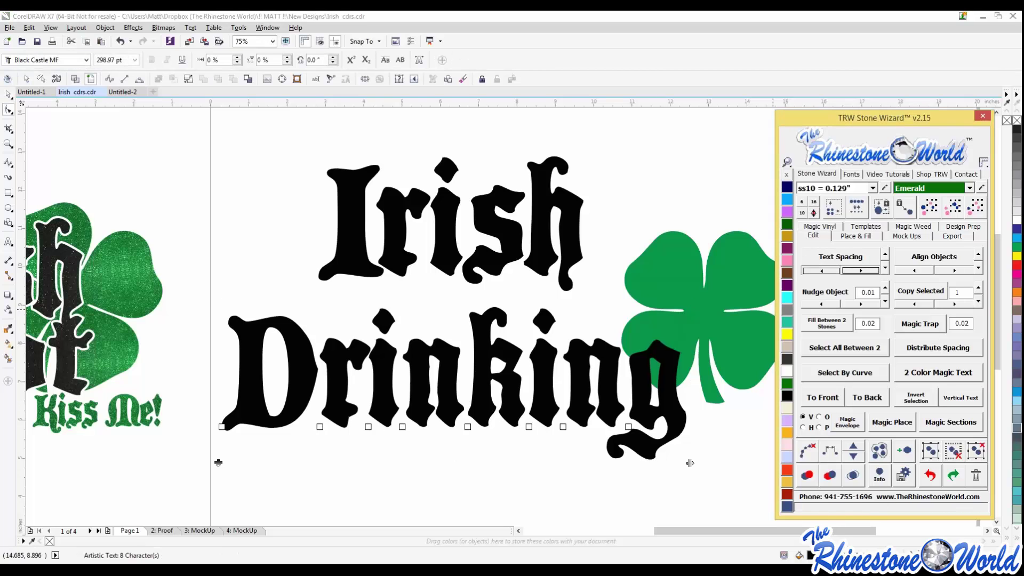
click(821, 271)
click(822, 271)
click(821, 271)
click(822, 271)
click(822, 271)
click(822, 271)
click(822, 271)
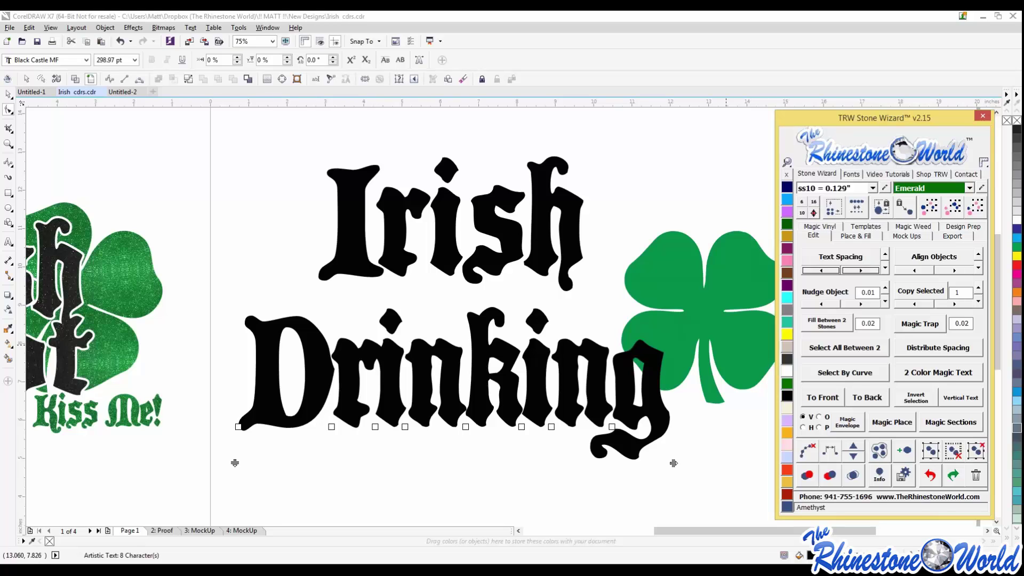
click(821, 271)
click(822, 271)
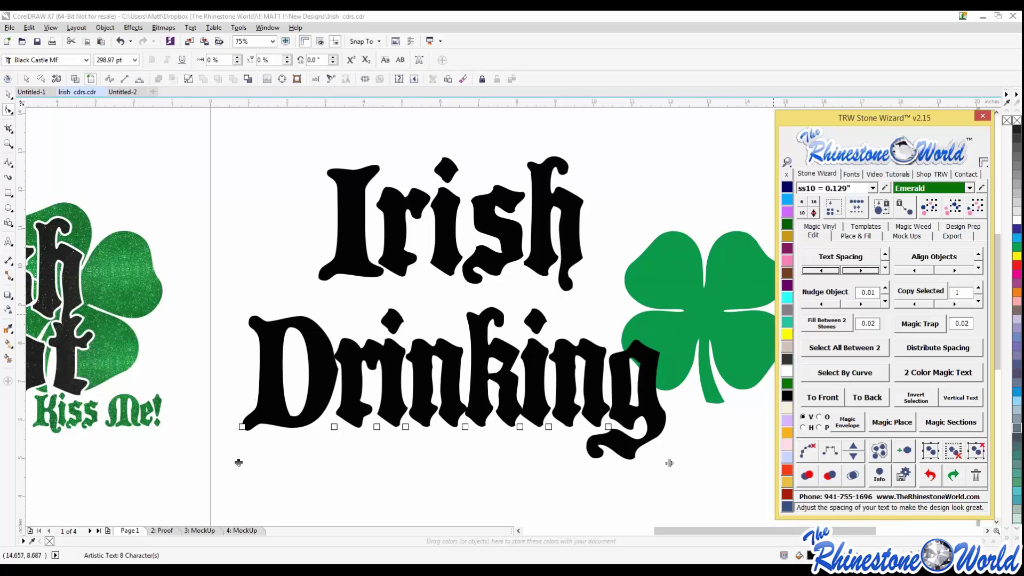
click(821, 271)
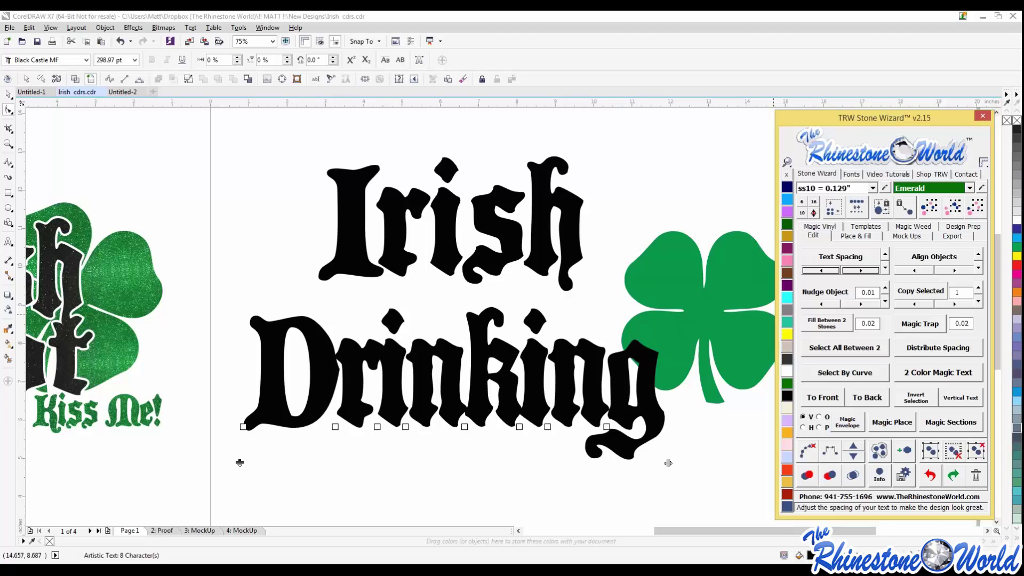
click(822, 271)
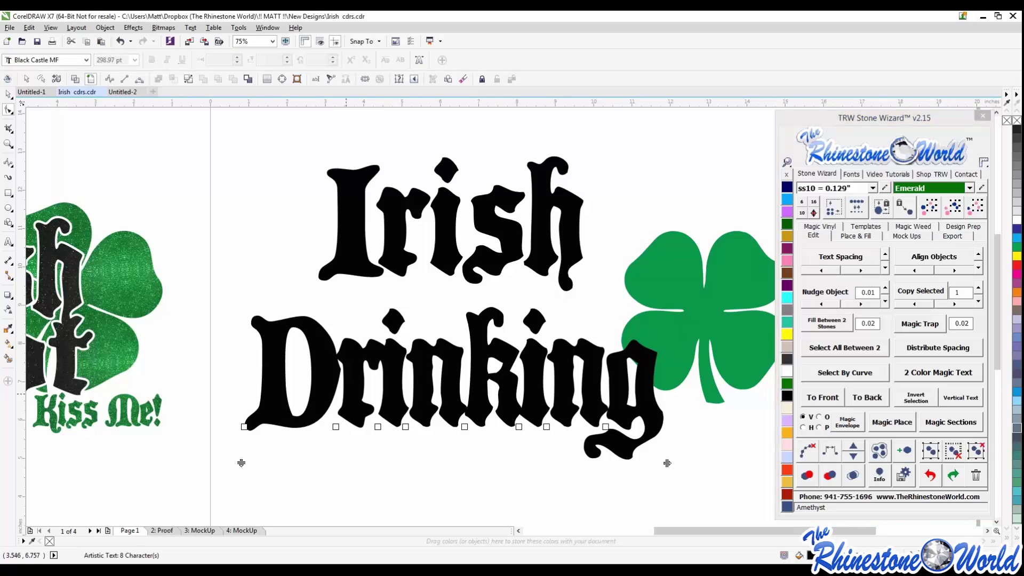
Shift the D and r of the Drinking text to a -5% horizontal character offset, and the D alone to -7%.
drag(343, 457, 224, 411)
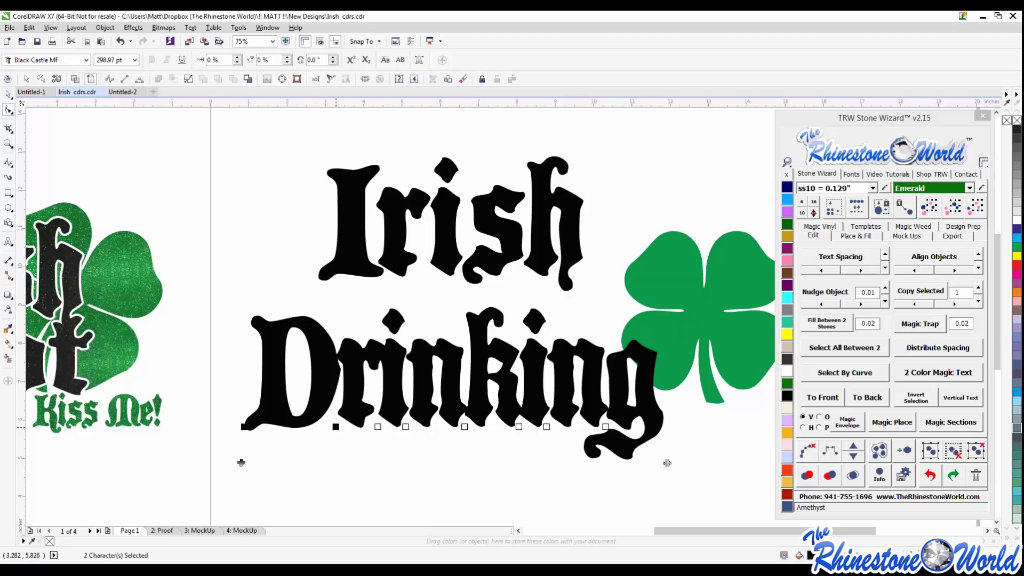
drag(336, 427, 329, 427)
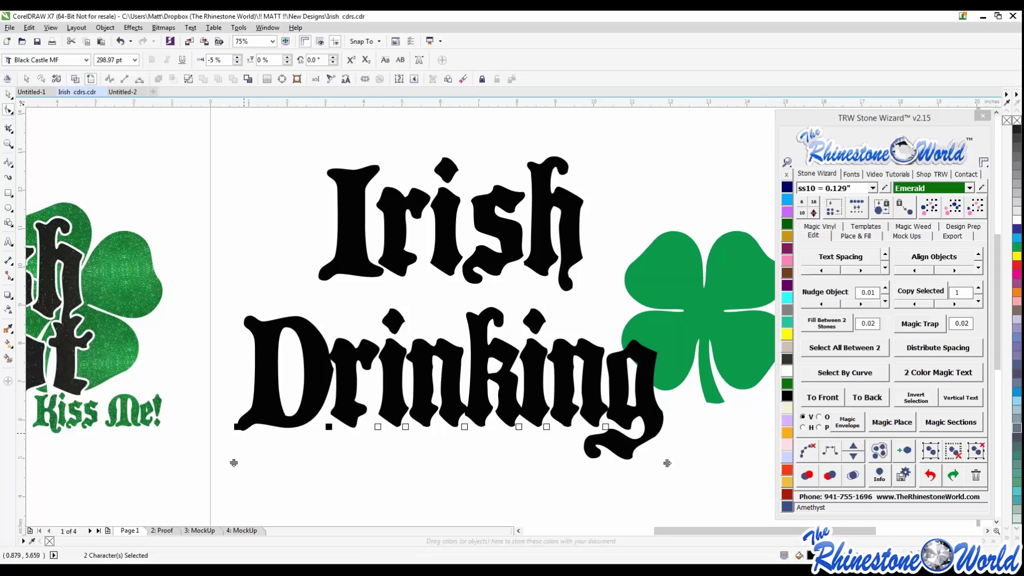
click(242, 432)
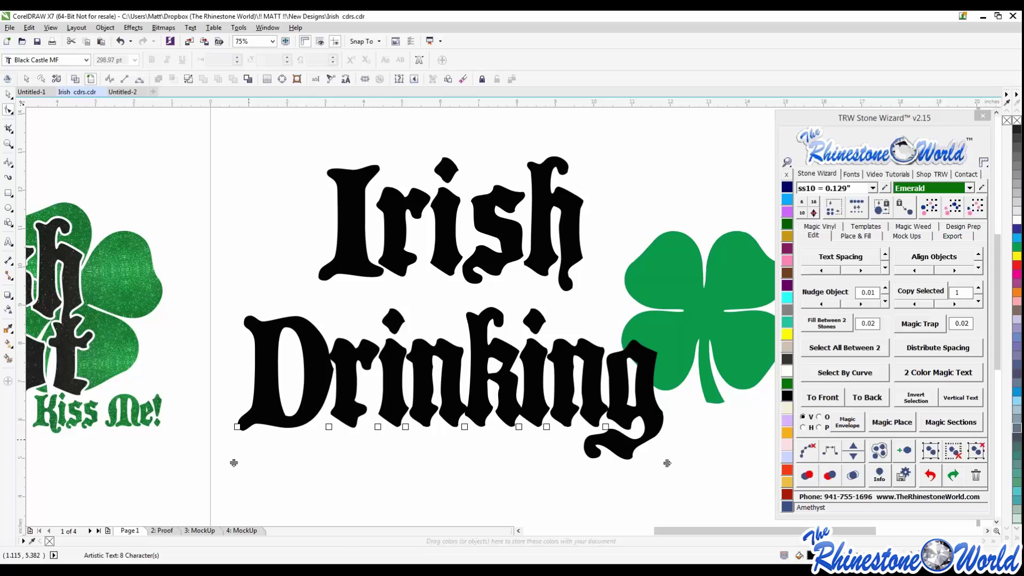
click(237, 429)
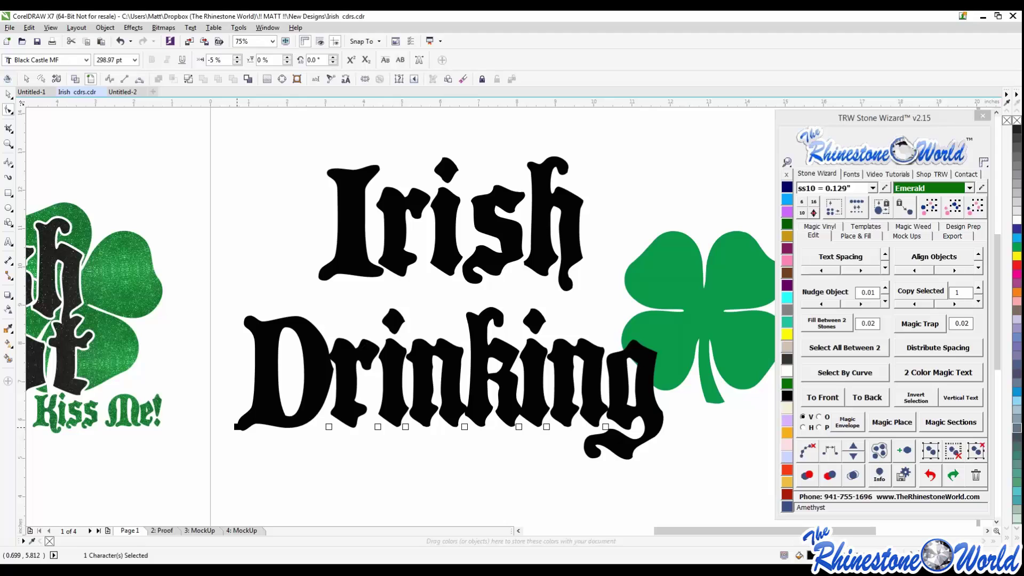
key(Left)
key(Left)
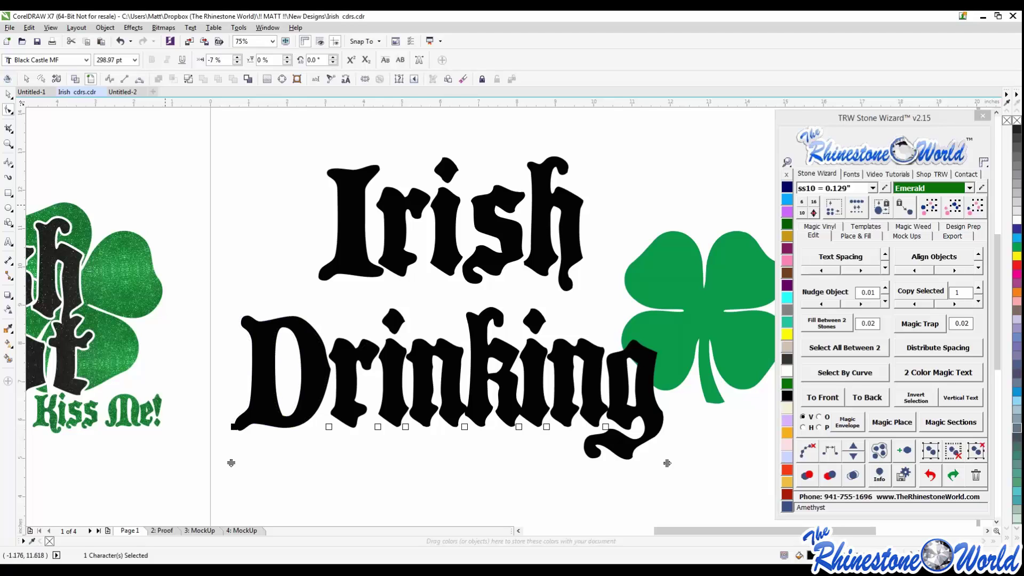
Move the whole Drinking text slightly to about X 6.1, Y 7.0 in.
click(405, 426)
click(8, 94)
drag(516, 390, 509, 388)
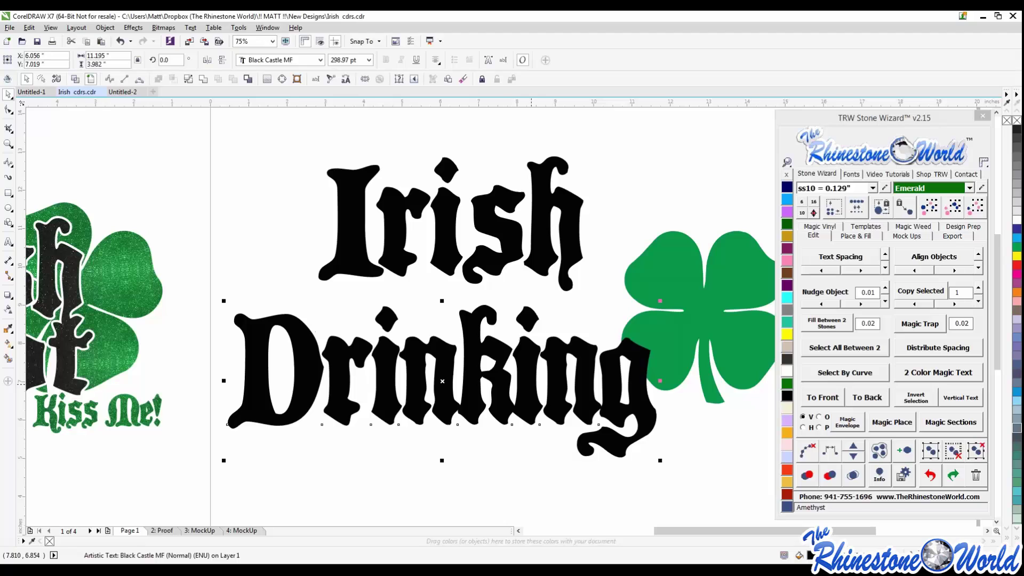
Try shifting the second i of Drinking down and to the left on its own, and undo that shift.
click(842, 257)
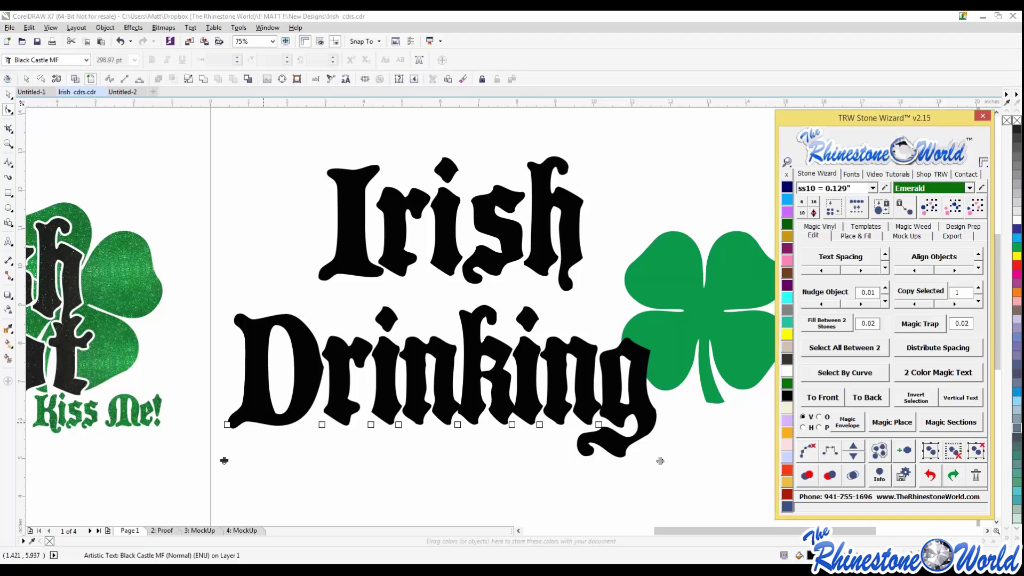
drag(512, 425, 496, 457)
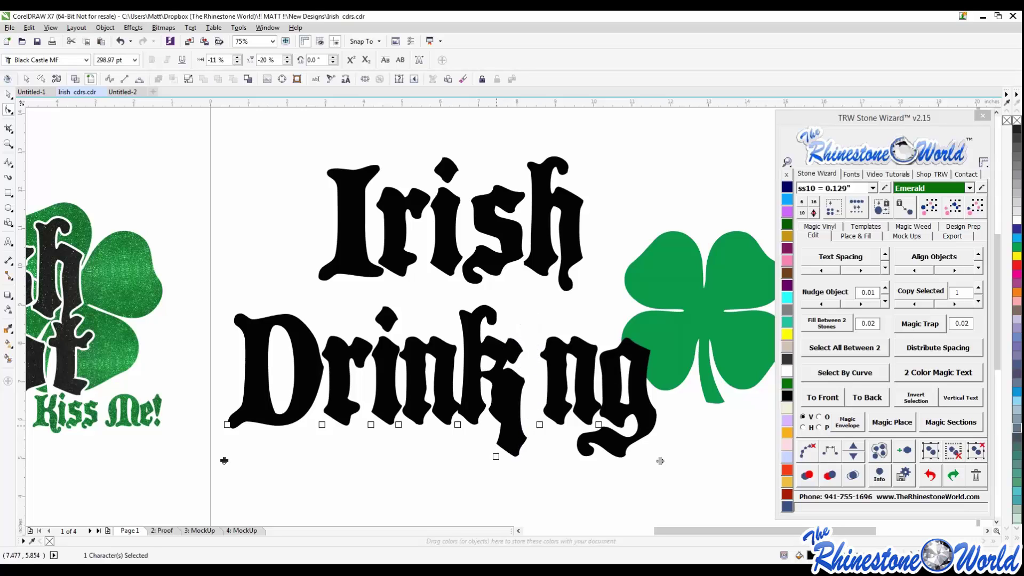
key(ctrl+z)
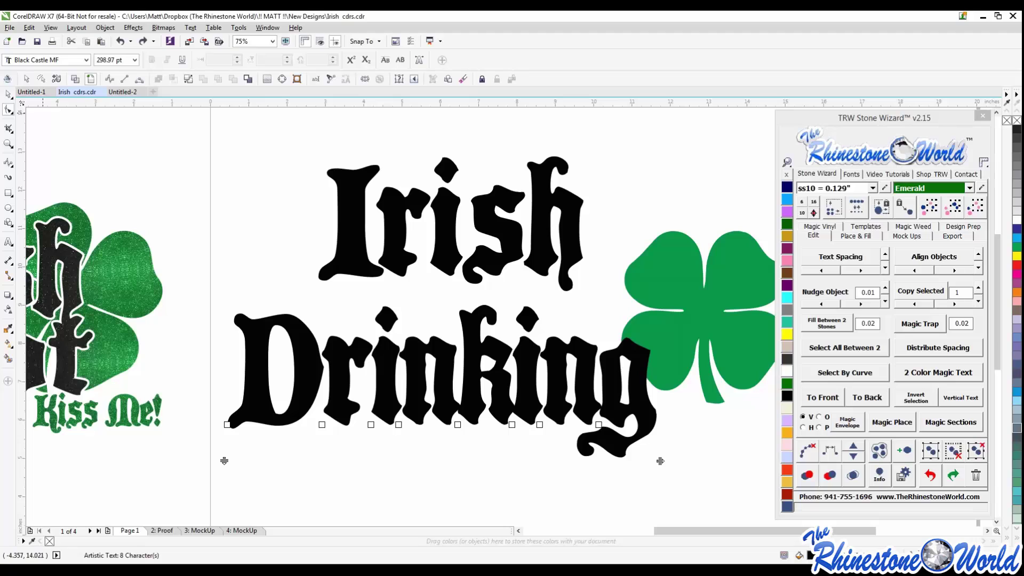
click(8, 94)
key(Escape)
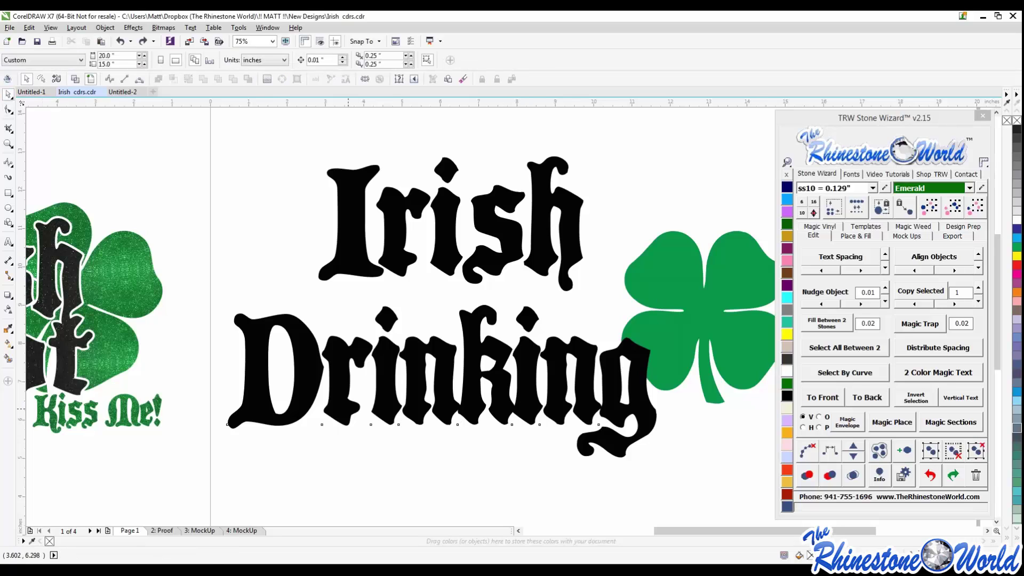
Scale the Drinking text to about 9.9 by 3.5 in and stack it closely beneath Irish, with Irish at about X 6.4, Y 10.8 in.
click(348, 408)
drag(418, 408, 506, 397)
scroll(558, 267, down, 2)
scroll(602, 267, up, 2)
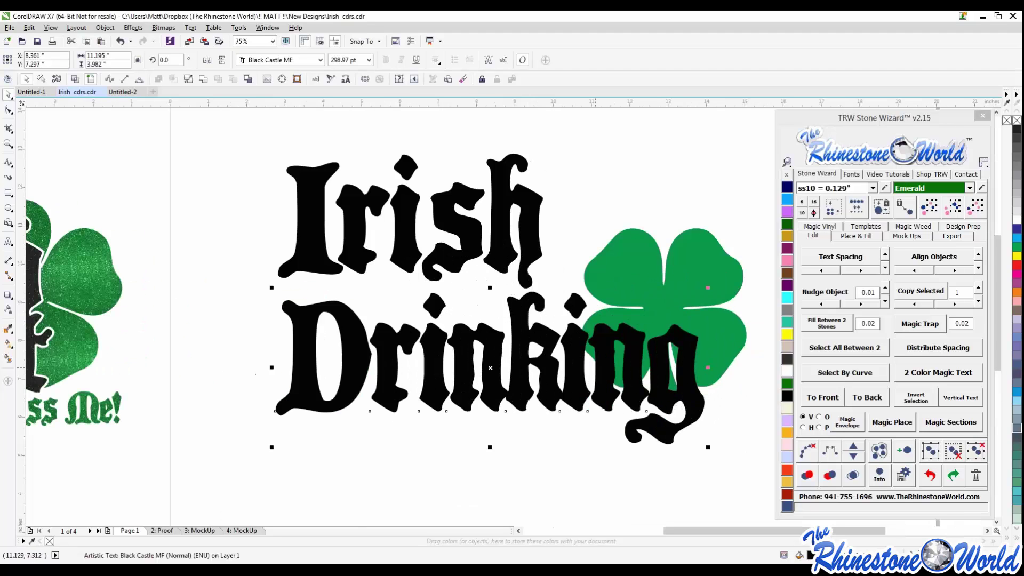
drag(708, 287, 662, 306)
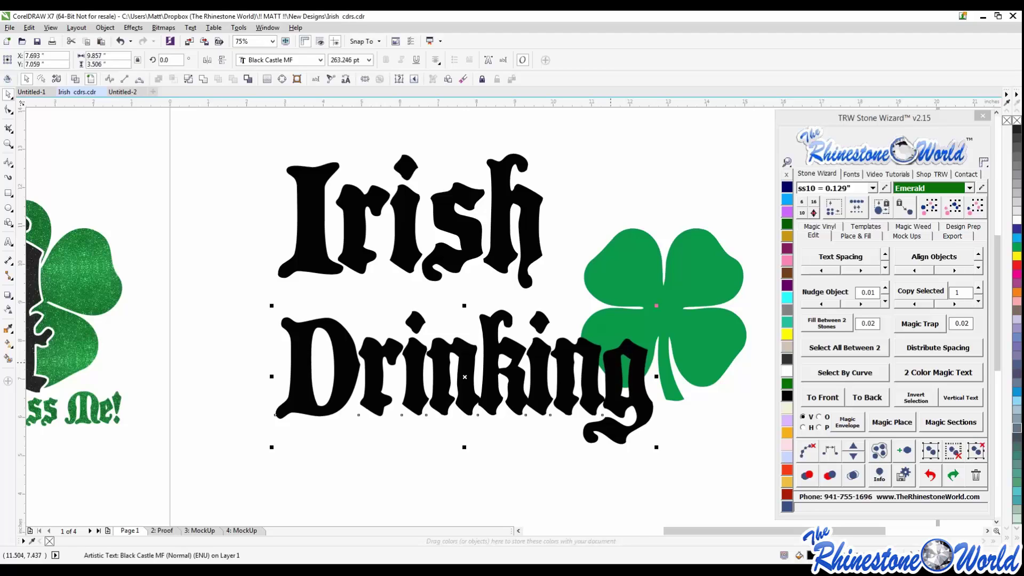
drag(611, 363, 616, 350)
drag(532, 247, 540, 250)
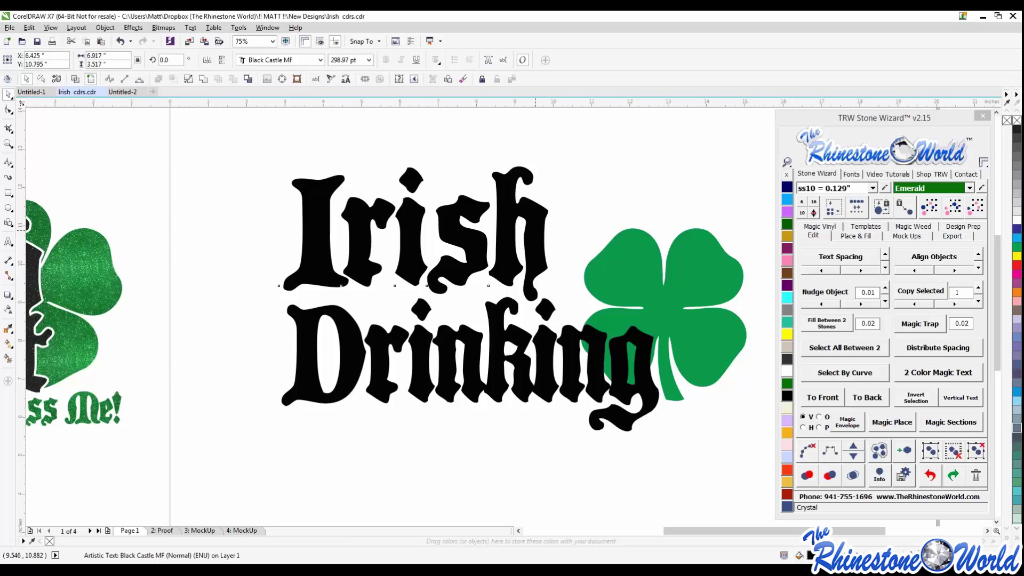
Copy the Irish text, change the copy's wording to "I were", and place it below Drinking at about X 6.9, Y 3.5 in.
drag(536, 231, 256, 438)
right_click(539, 431)
double_click(545, 422)
text(I were)
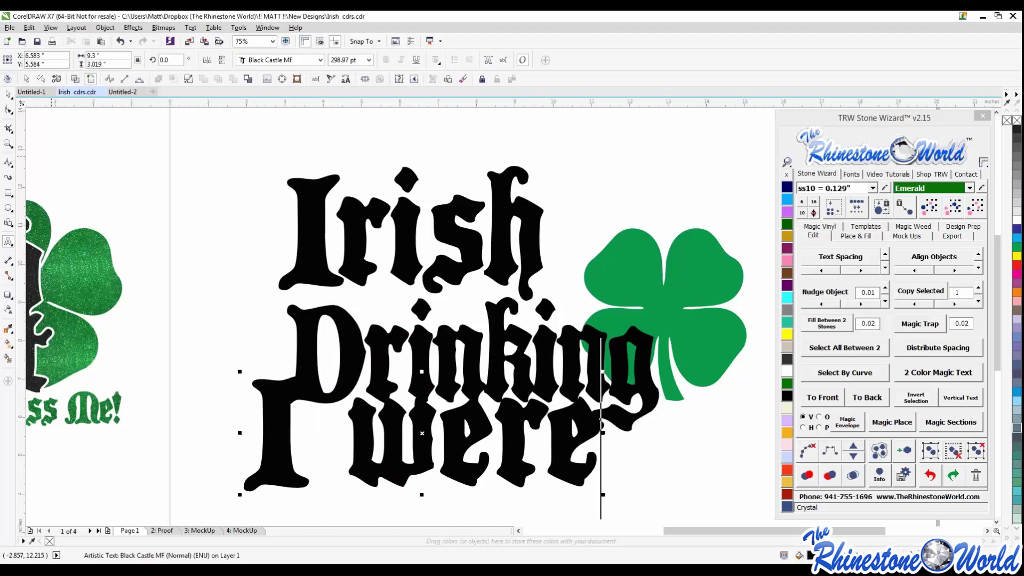
click(8, 95)
scroll(298, 300, down, 1)
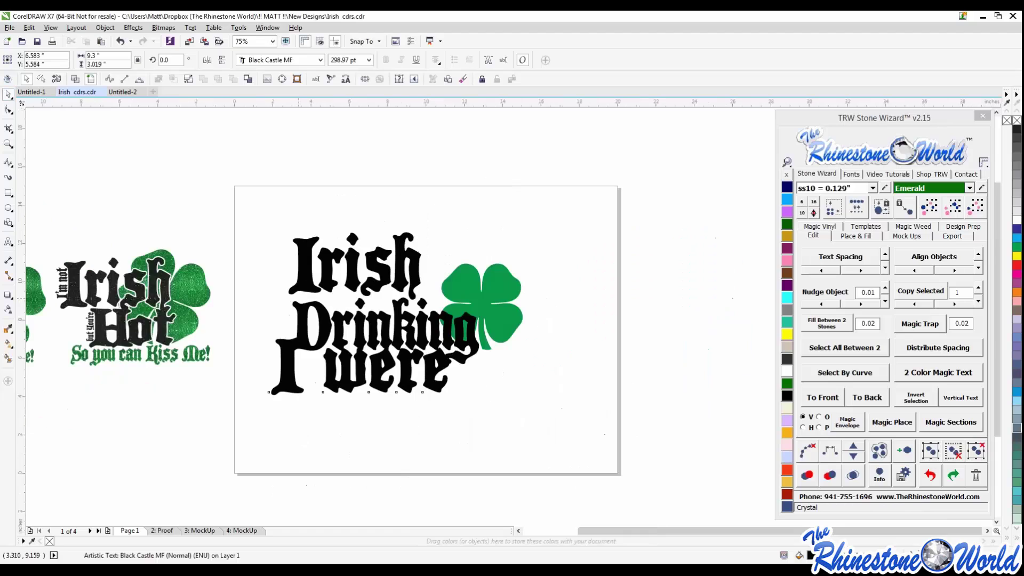
drag(408, 390, 415, 430)
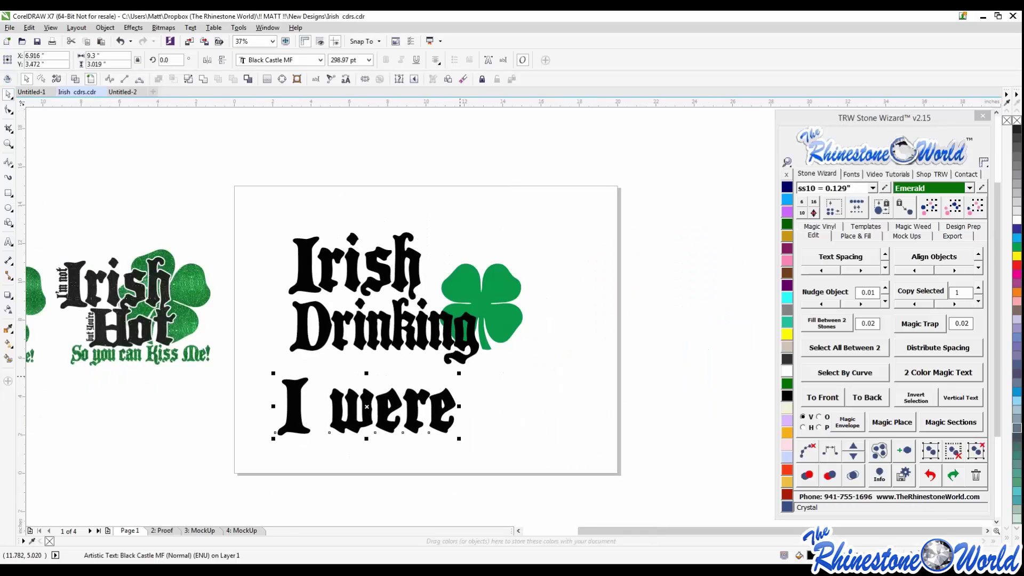
Shrink the I were text and fit it between Irish and Drinking, and shrink Drinking to about the same width as the lines above.
drag(460, 375, 343, 376)
drag(373, 331, 362, 404)
drag(320, 376, 369, 296)
scroll(353, 317, up, 1)
drag(411, 337, 537, 410)
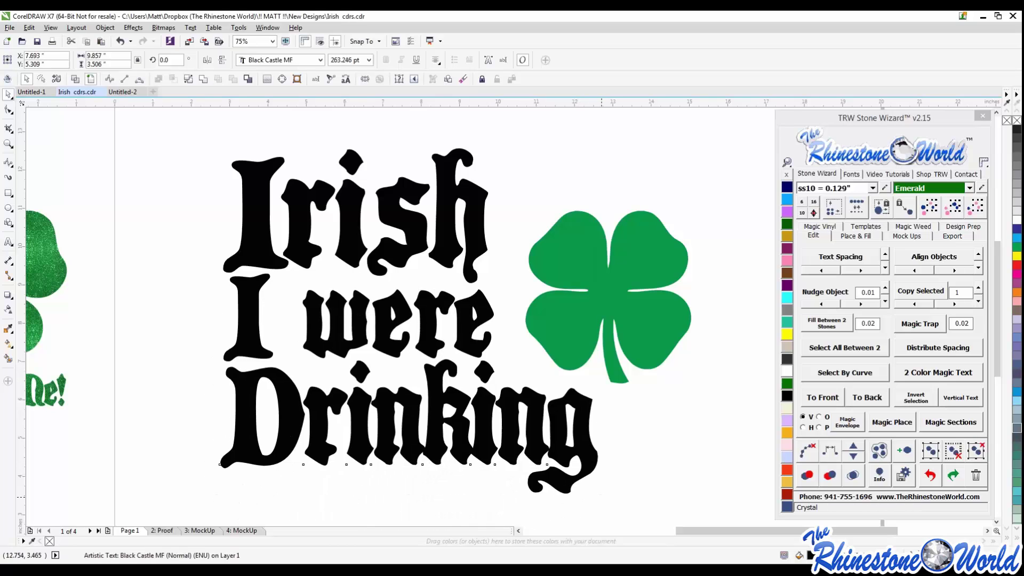
drag(604, 496, 534, 475)
key(Escape)
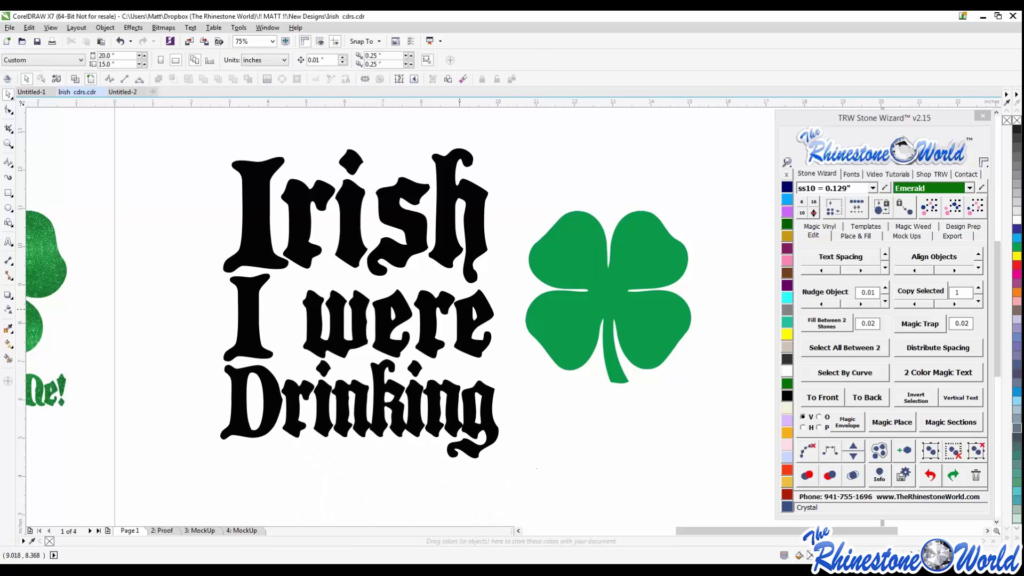
Review the three stacked text lines and compare their layout with the existing Irish Hot design.
scroll(456, 305, down, 1)
scroll(441, 307, up, 1)
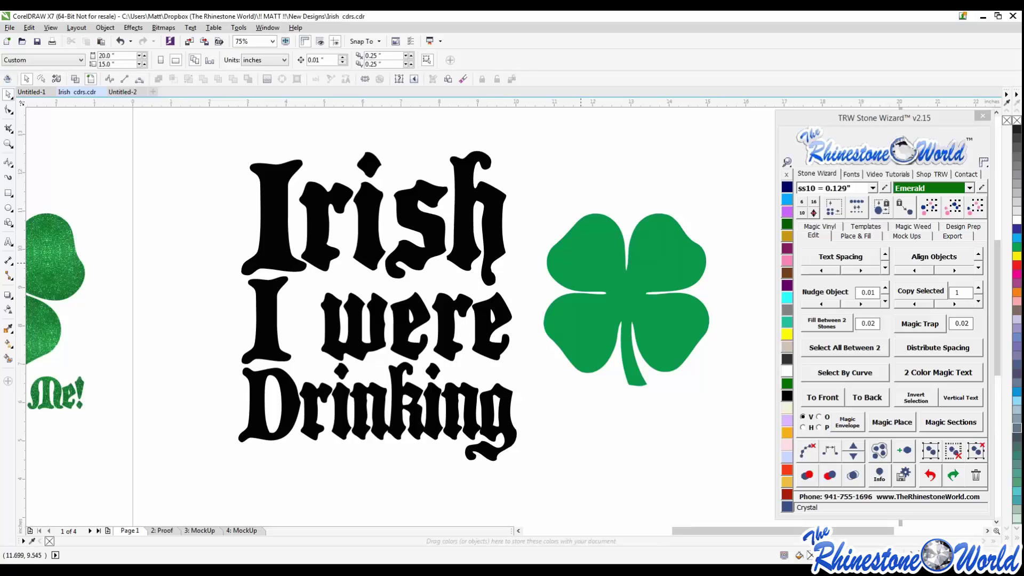
scroll(545, 273, down, 1)
drag(510, 184, 338, 415)
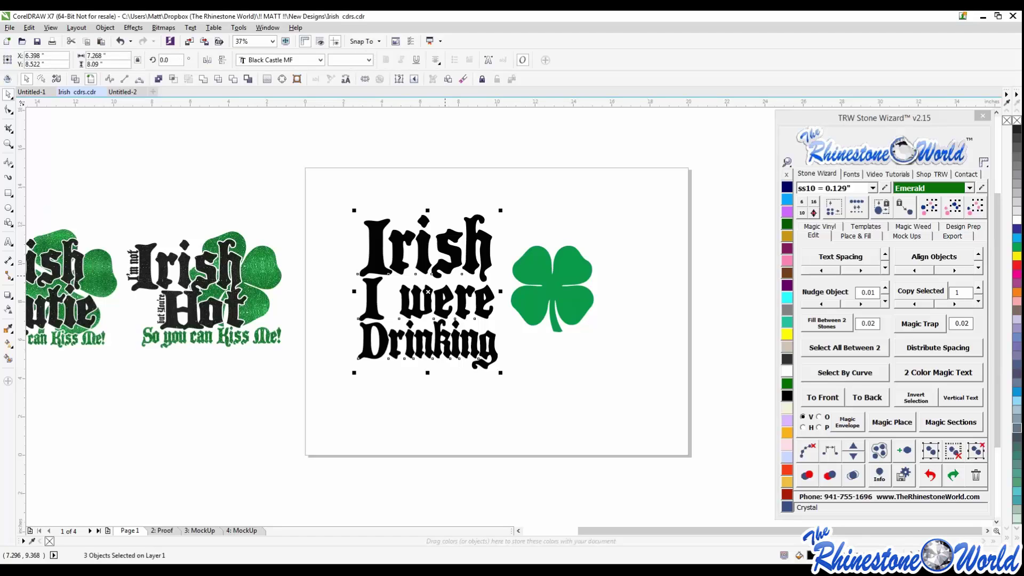
key(Escape)
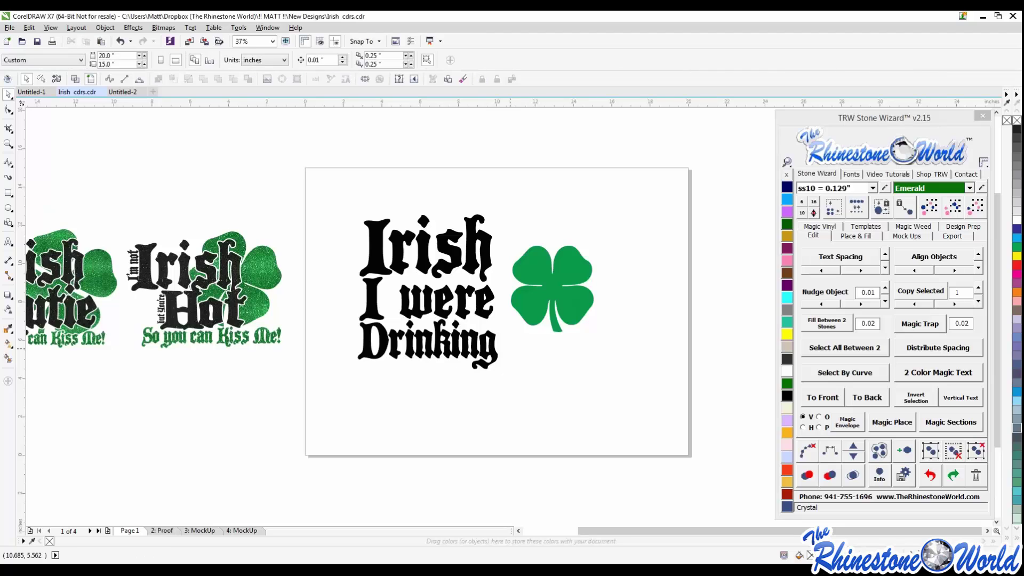
scroll(166, 293, up, 1)
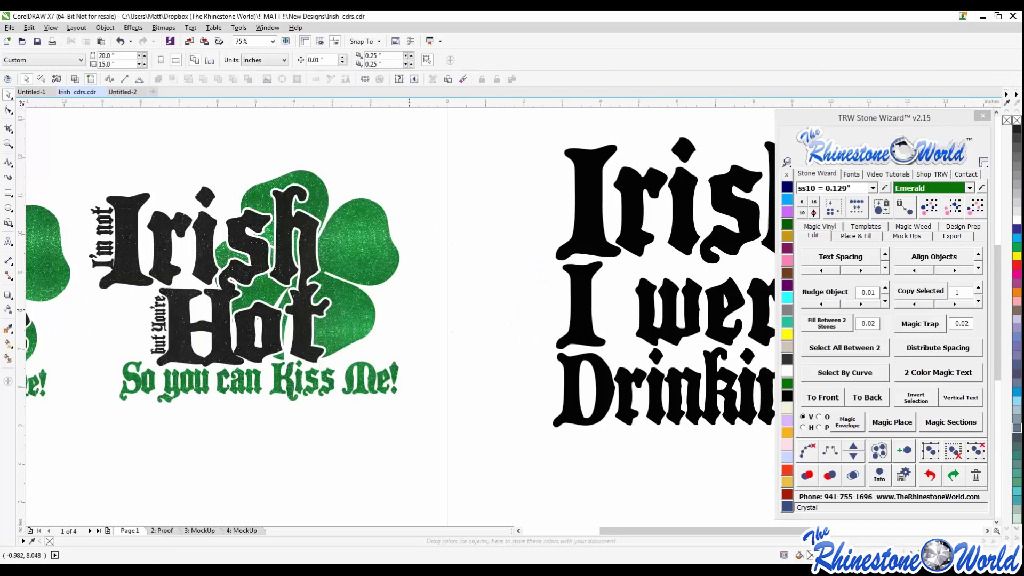
scroll(409, 310, down, 1)
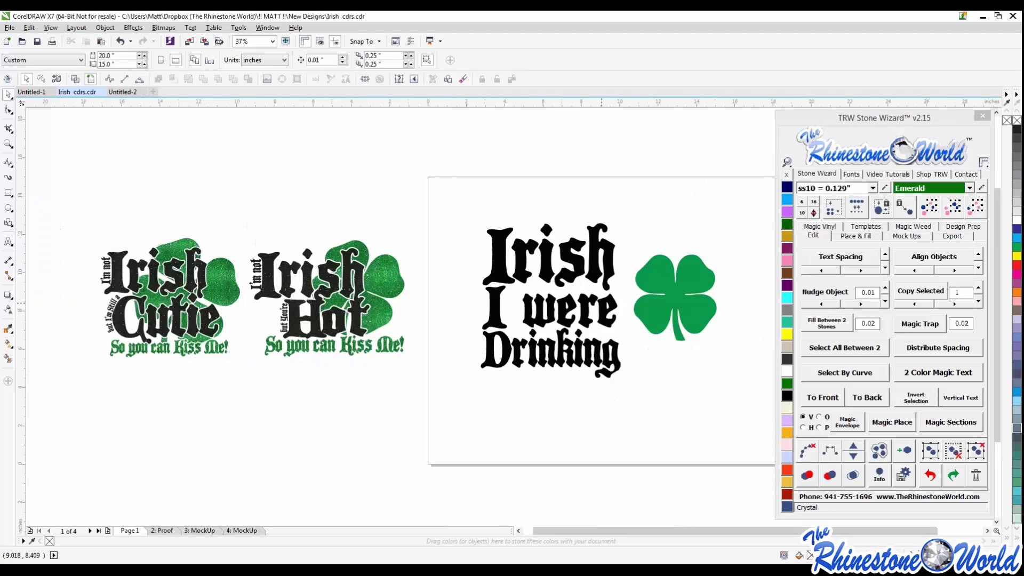
Shrink the I were text to about 2.9 by 0.9 in and move it to about X 2.2, Y 8.2 in.
scroll(602, 303, up, 1)
click(601, 305)
drag(640, 265, 598, 279)
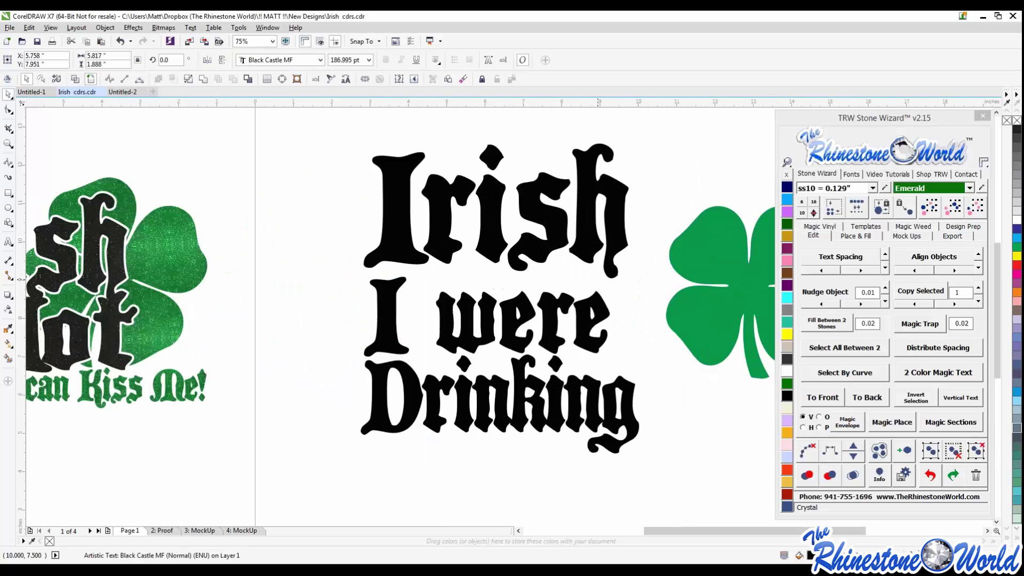
drag(465, 346, 381, 308)
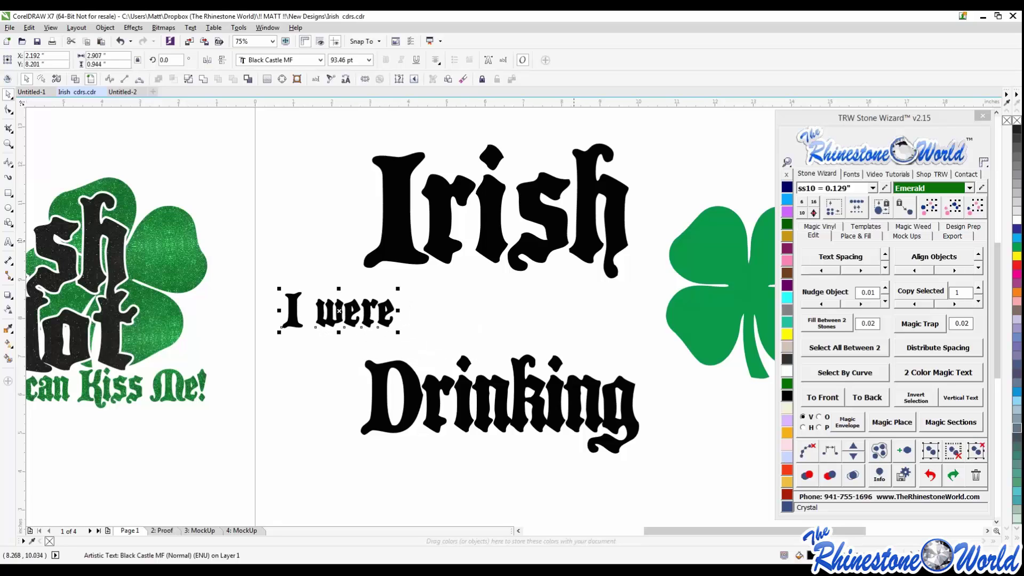
Shift the Irish text to the left and place I were beneath its final letter at about X 8.3, Y 8.3 in.
drag(572, 240, 516, 247)
drag(389, 311, 635, 310)
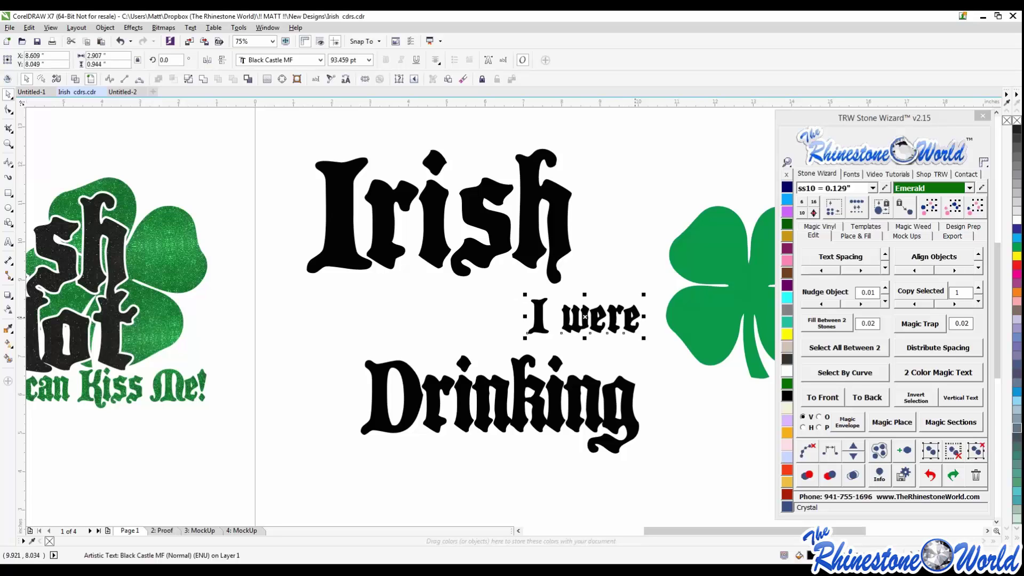
drag(632, 316, 621, 307)
Tighten the letter spacing of the I were text to about 2.87 in wide and move it to about X 7.9, Y 8.2 in.
scroll(622, 307, up, 2)
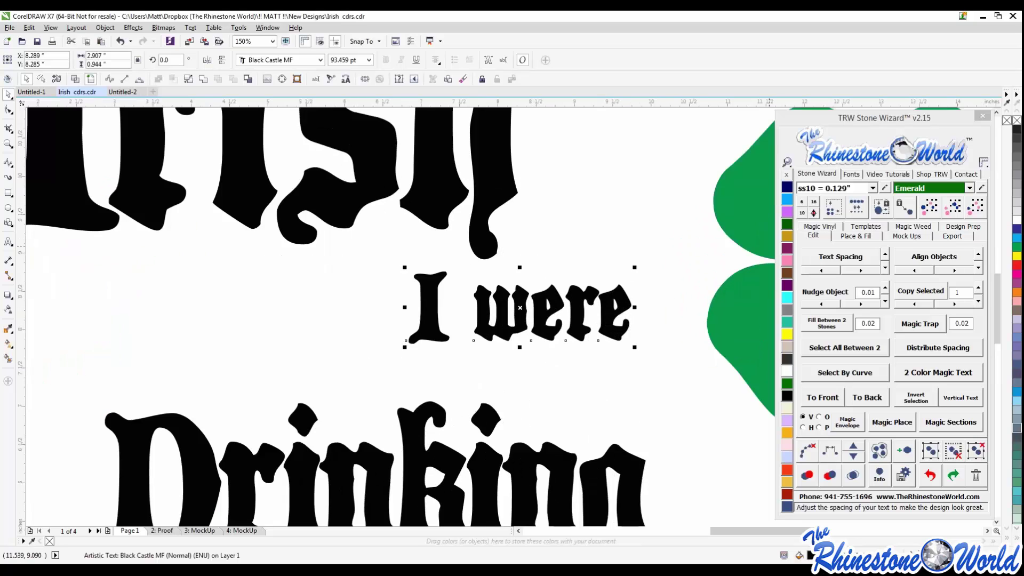
click(821, 271)
click(821, 270)
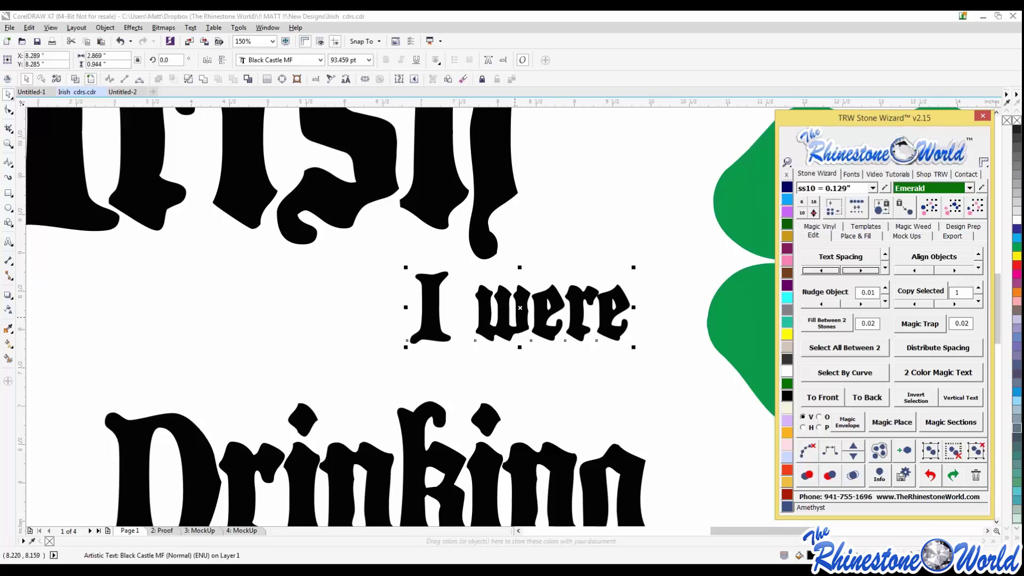
click(523, 355)
scroll(541, 310, down, 2)
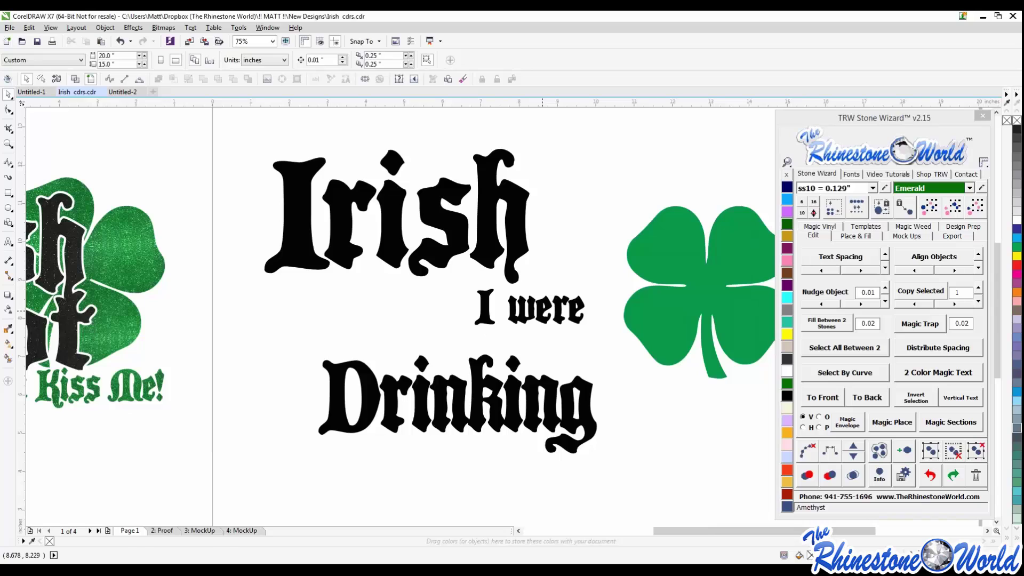
scroll(527, 317, up, 2)
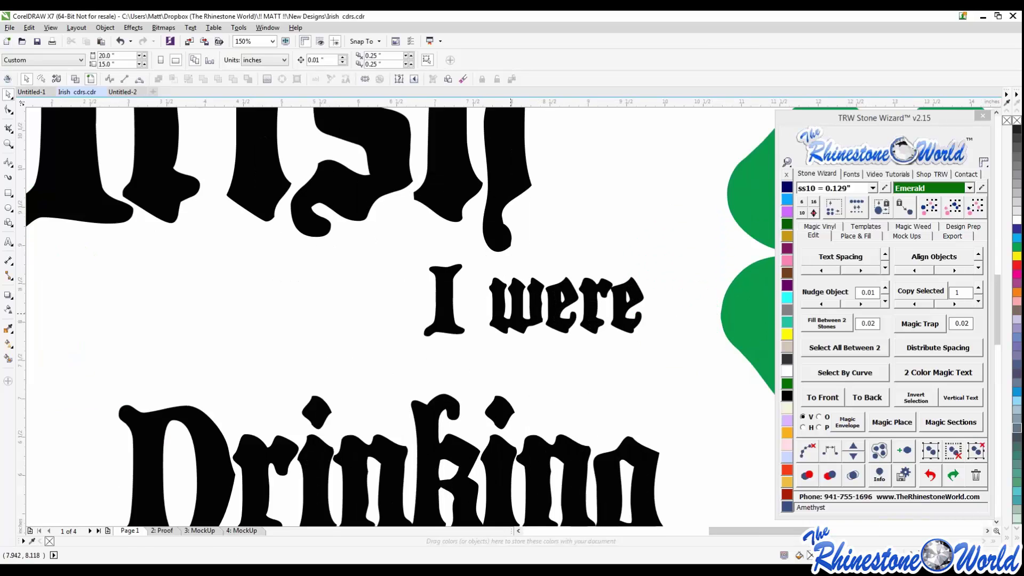
drag(536, 319, 506, 323)
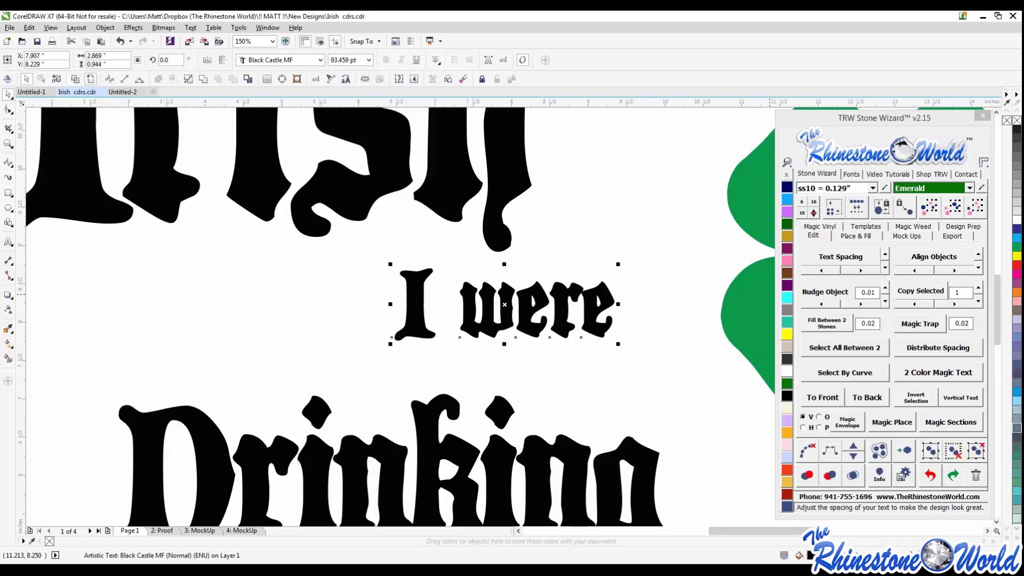
Close the word gap in the I were text by shifting only the I to a 12% horizontal character offset.
key(F10)
click(392, 337)
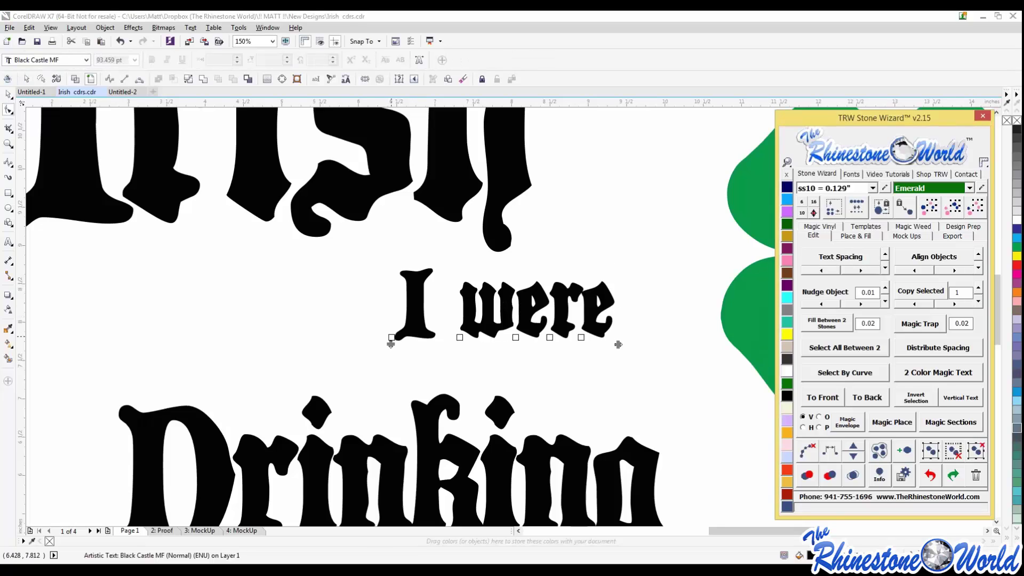
drag(391, 337, 403, 337)
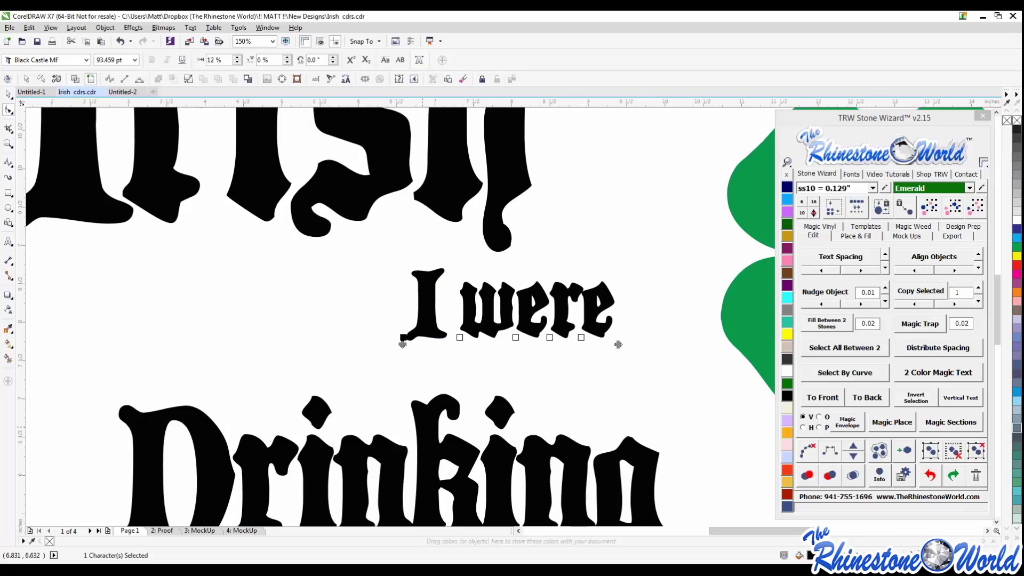
click(9, 95)
scroll(544, 328, down, 1)
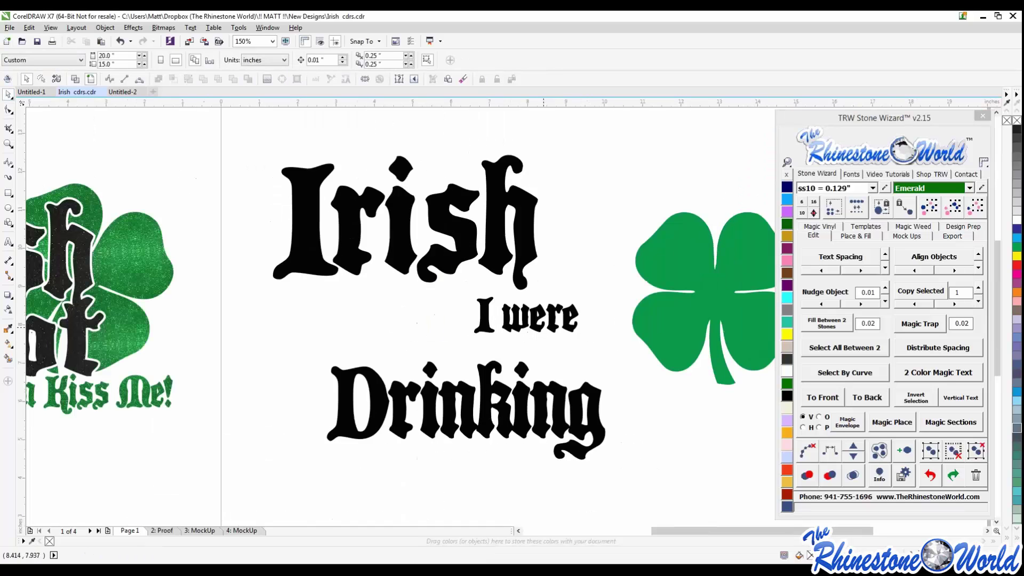
scroll(505, 304, down, 1)
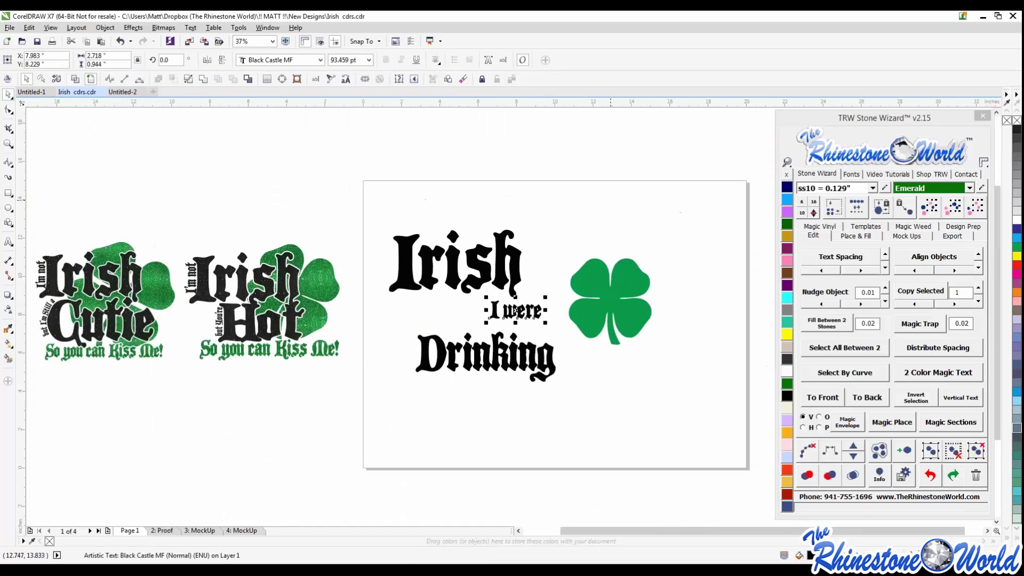
Duplicate the Irish, I were and Drinking text lines and place the copy beyond the clover on the far side.
drag(594, 205, 353, 396)
scroll(525, 289, down, 1)
drag(517, 287, 661, 281)
right_click(661, 282)
click(593, 280)
scroll(518, 282, up, 2)
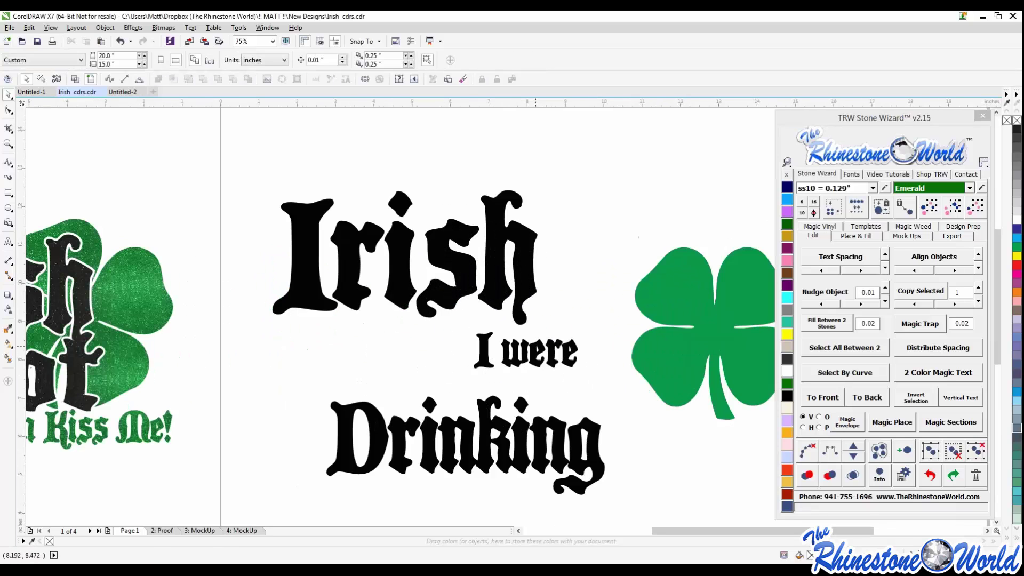
Rotate the I were text to 90 degrees, place it beside the final letter of Irish and resize it to roughly match that word's height.
click(526, 350)
double_click(165, 60)
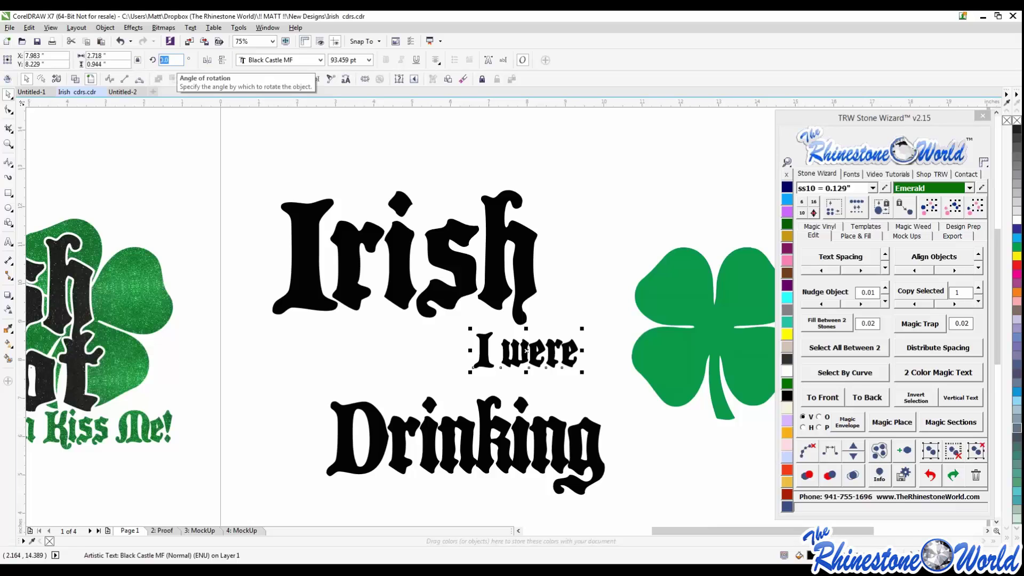
text(90)
key(Return)
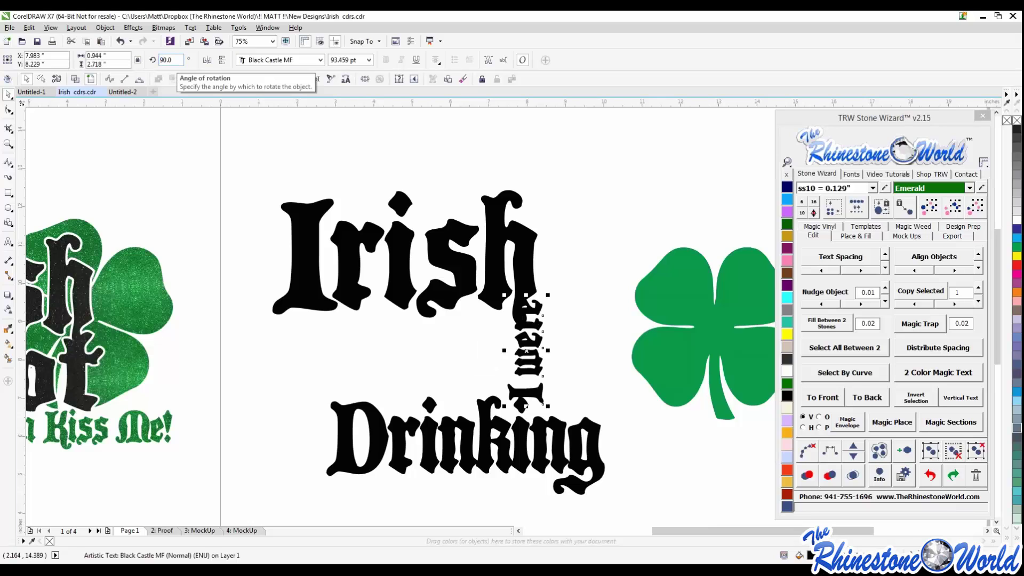
drag(541, 357, 570, 270)
mouse_move(578, 211)
mouse_down()
mouse_move(587, 184)
mouse_move(567, 226)
mouse_up()
key(Escape)
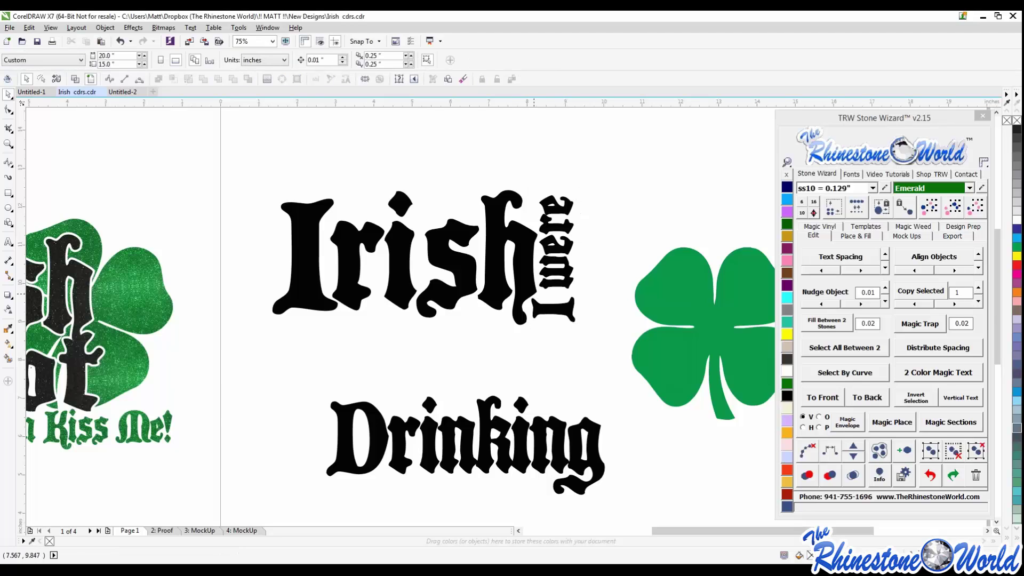
Move Drinking directly beneath Irish and enlarge it to about 7.4 by 2.6 in, positioned at about X 5.9, Y 8.0 in.
drag(575, 451, 554, 367)
drag(588, 412, 595, 415)
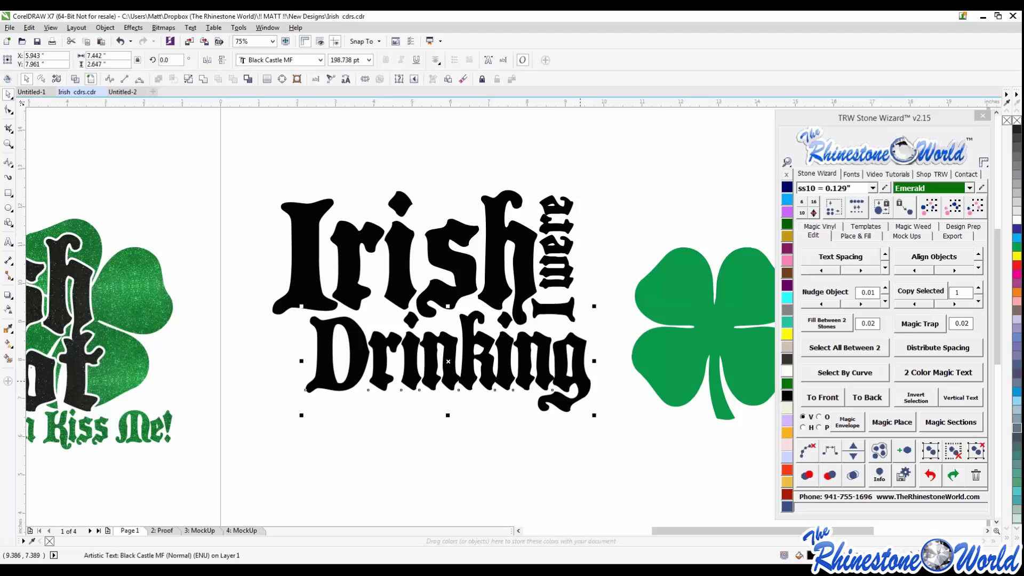
drag(581, 378, 577, 377)
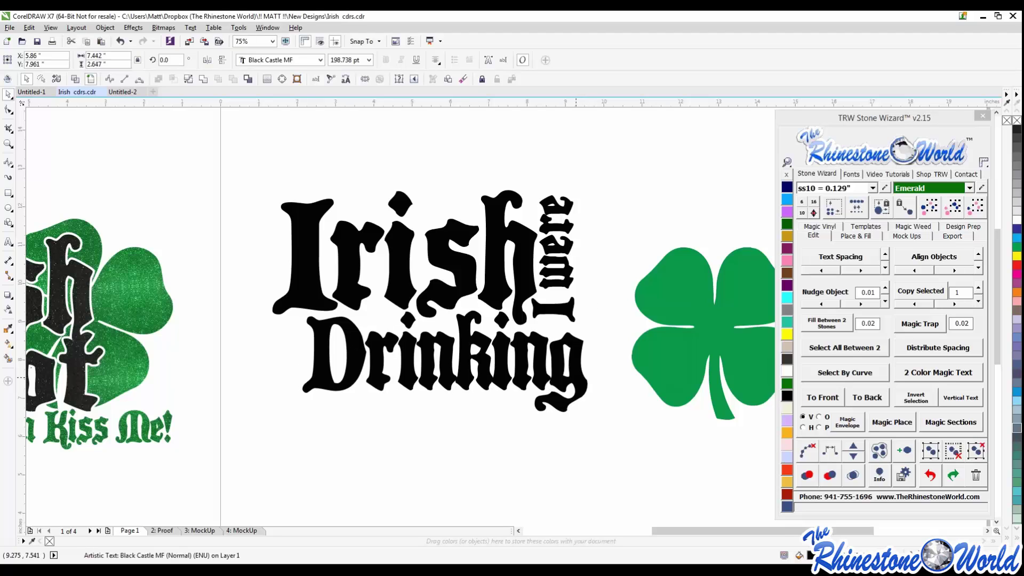
Rotate the clover clockwise to an angle of about 339.3 degrees and place it at about X 11.8, Y 9.4 in.
click(602, 379)
scroll(581, 379, down, 1)
drag(625, 344, 602, 323)
click(608, 319)
drag(662, 289, 651, 338)
scroll(644, 349, up, 2)
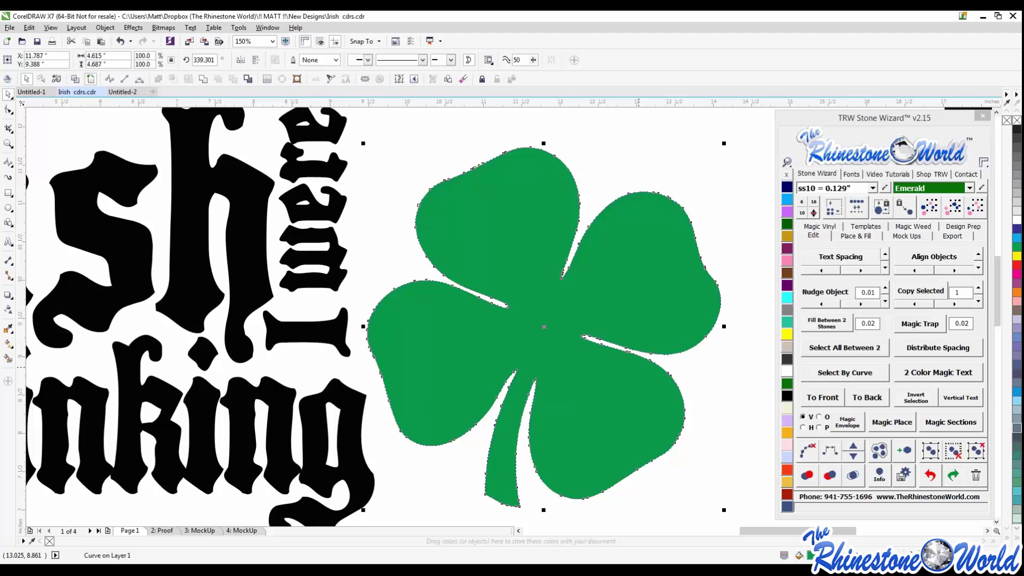
key(Escape)
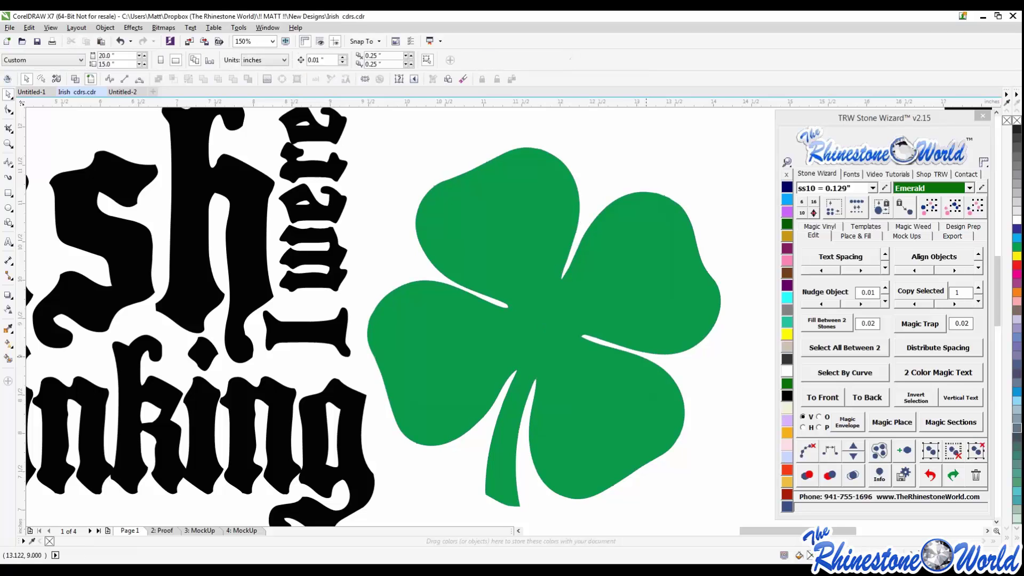
Move the rotated clover slightly right to about X 12.2, Y 9.4 in.
scroll(632, 356, up, 1)
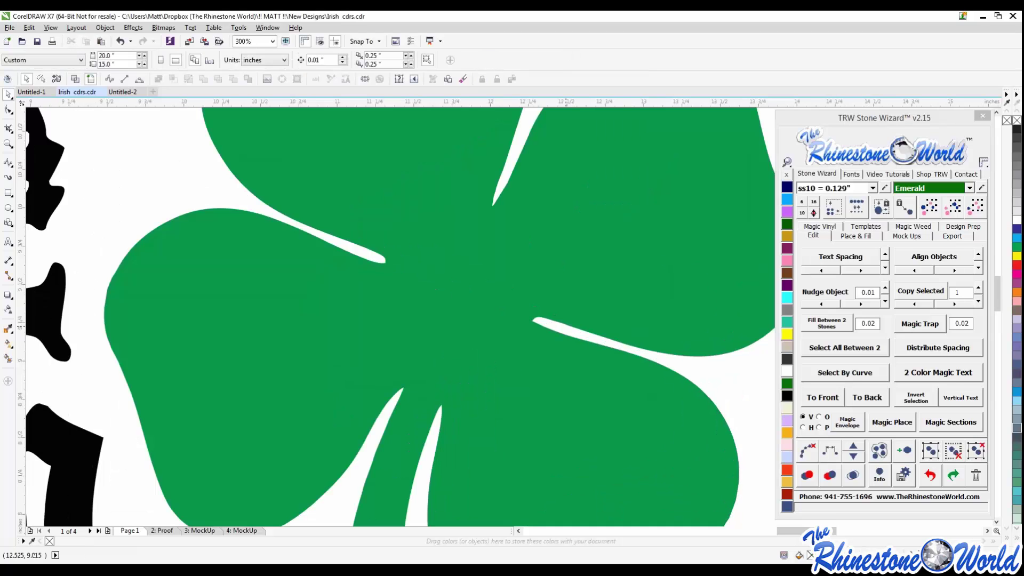
scroll(620, 343, down, 2)
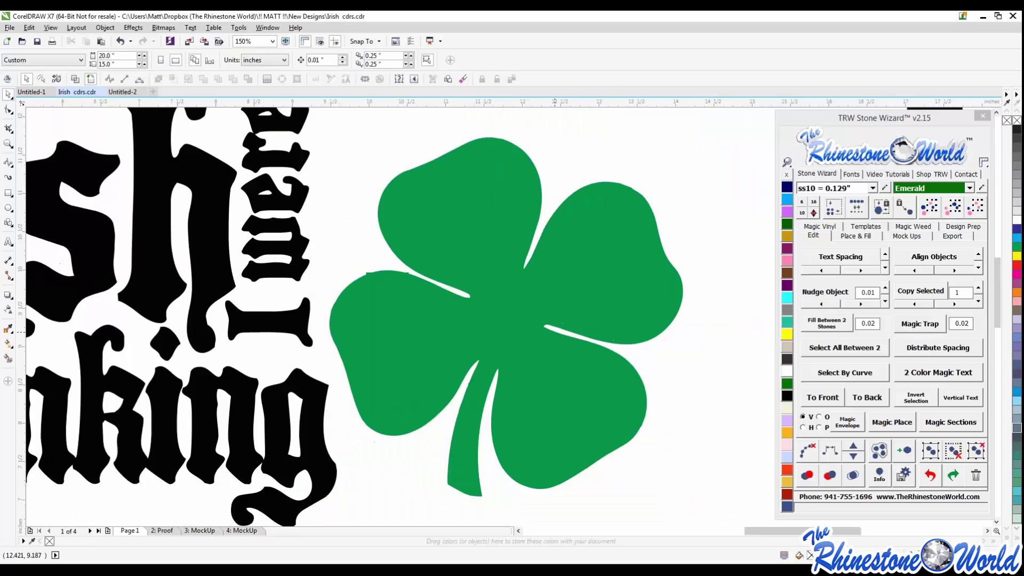
click(568, 324)
drag(567, 315, 583, 315)
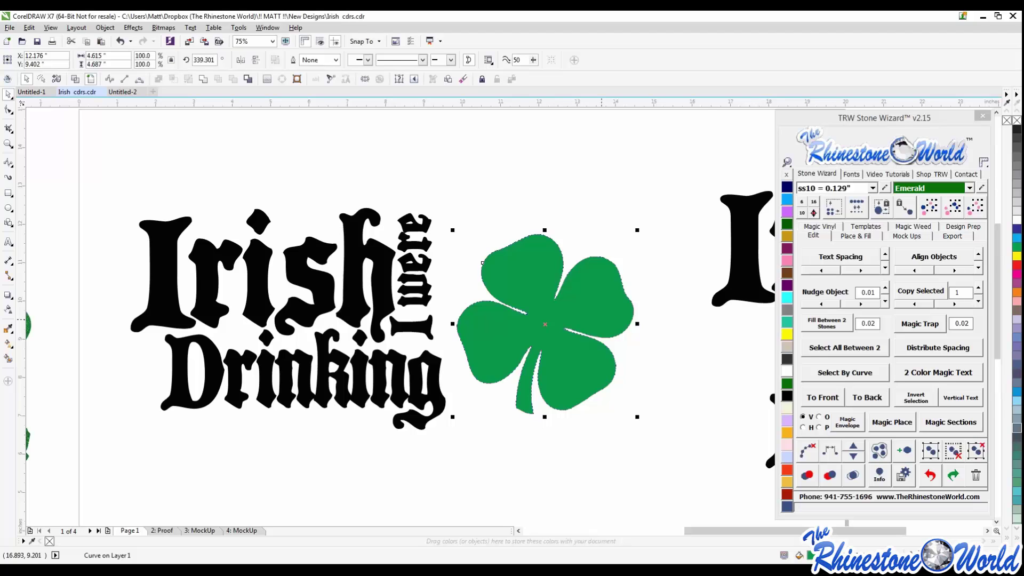
Try an Island Fill on the clover with the Inside option and 0.5 contour spacing.
click(857, 236)
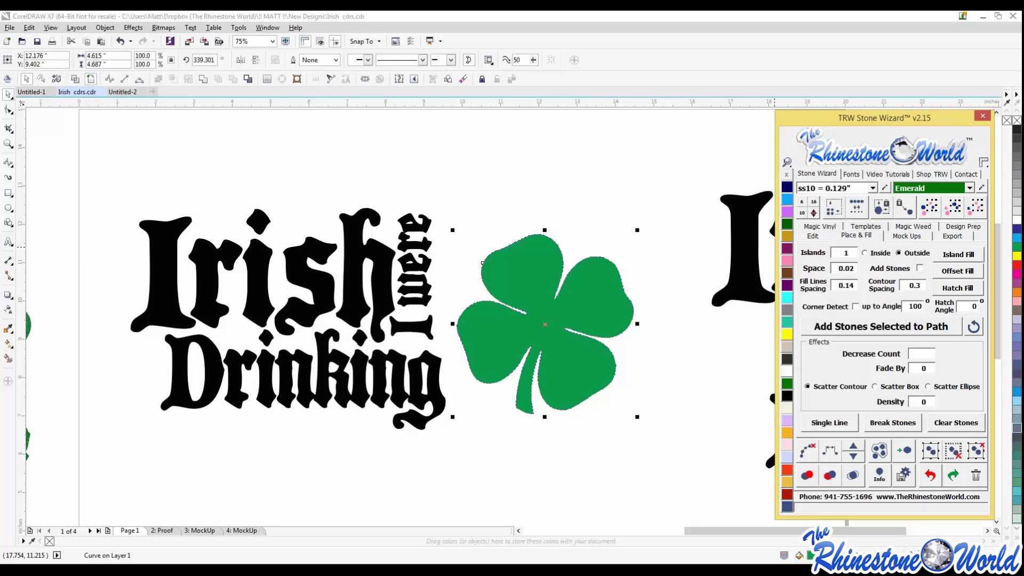
click(878, 253)
click(918, 286)
text(5)
click(958, 254)
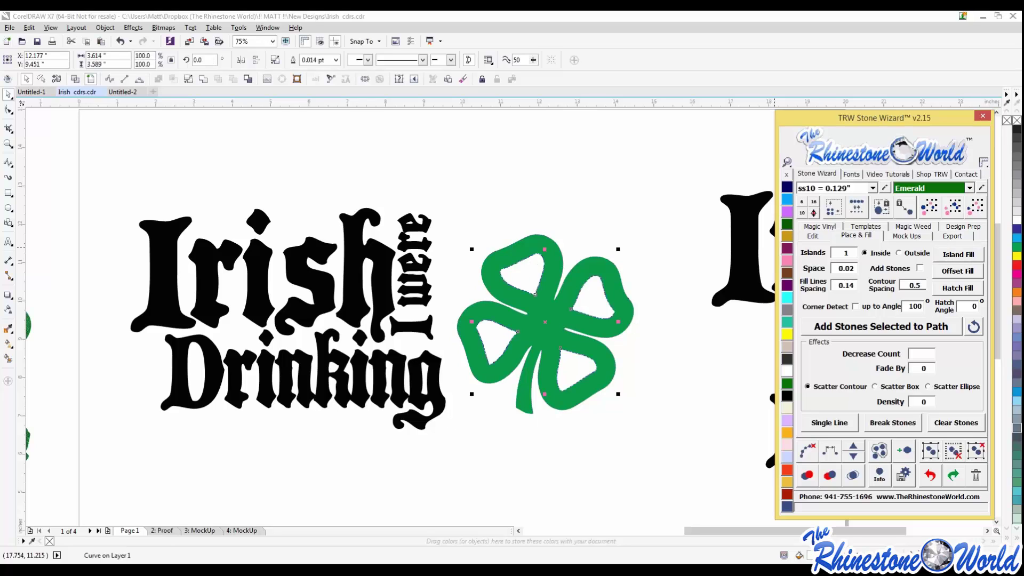
scroll(602, 303, up, 1)
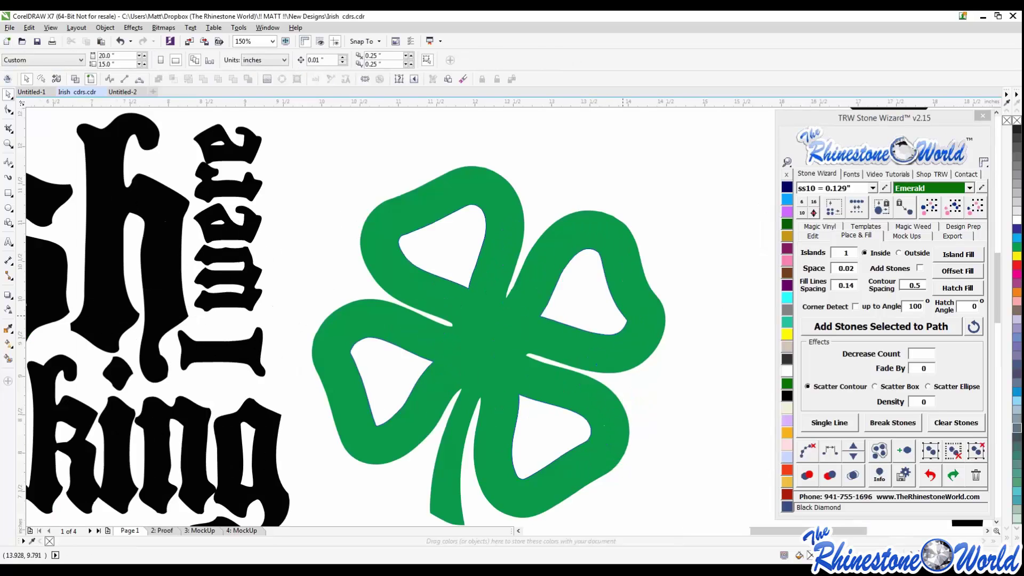
key(ctrl+z)
Create an inset contour of the clover using Island Fill with the Inside option and 0.05 contour spacing.
click(916, 285)
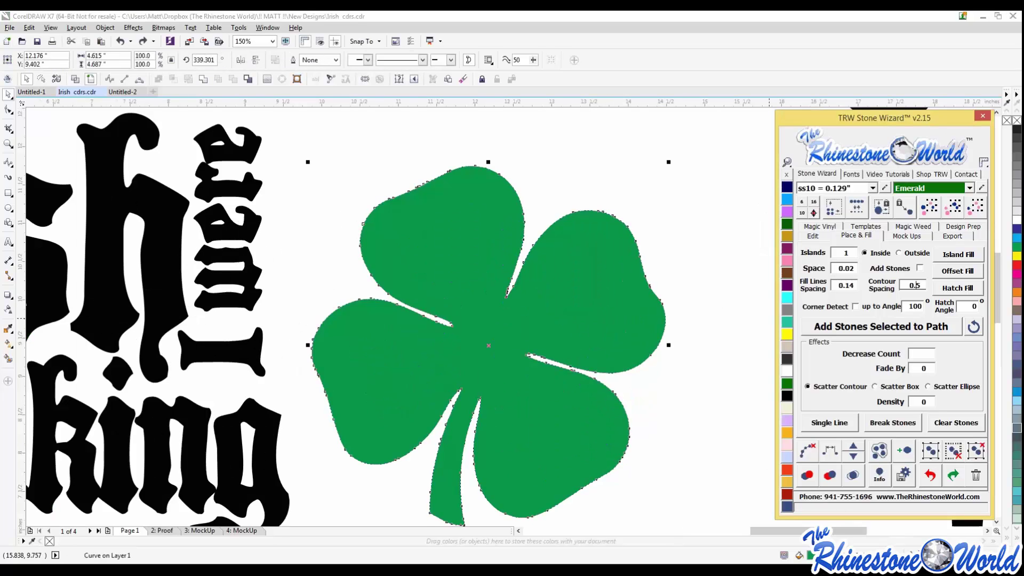
text(0)
click(958, 255)
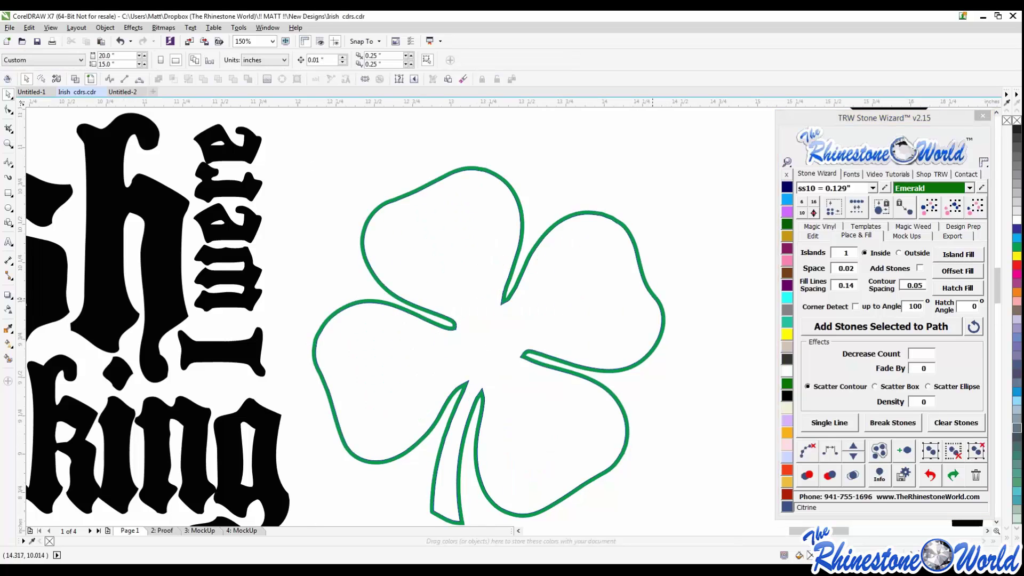
scroll(653, 291, up, 1)
scroll(661, 309, down, 1)
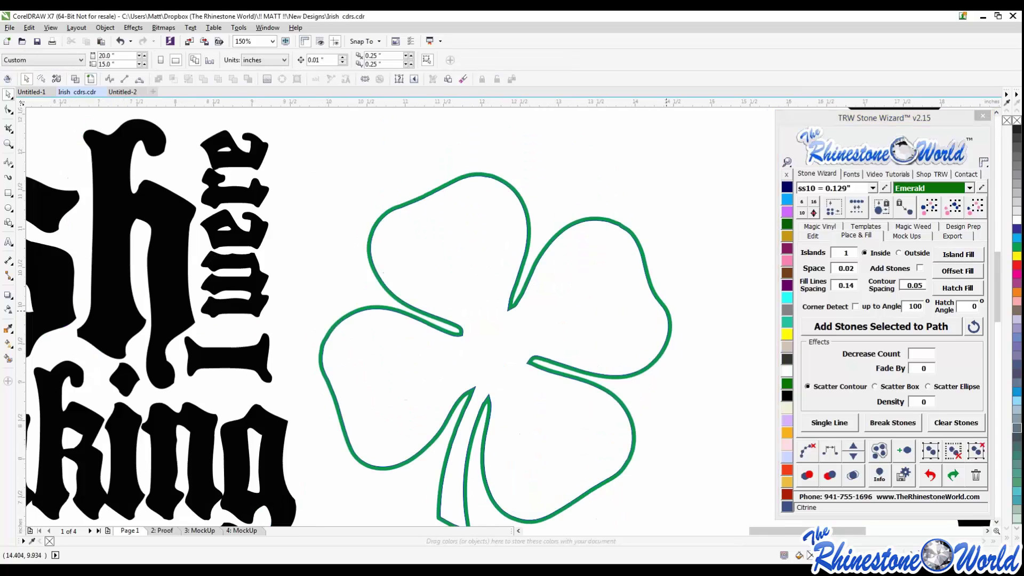
Delete the original outer clover curve and fill the remaining inset clover outline with dark green.
click(670, 332)
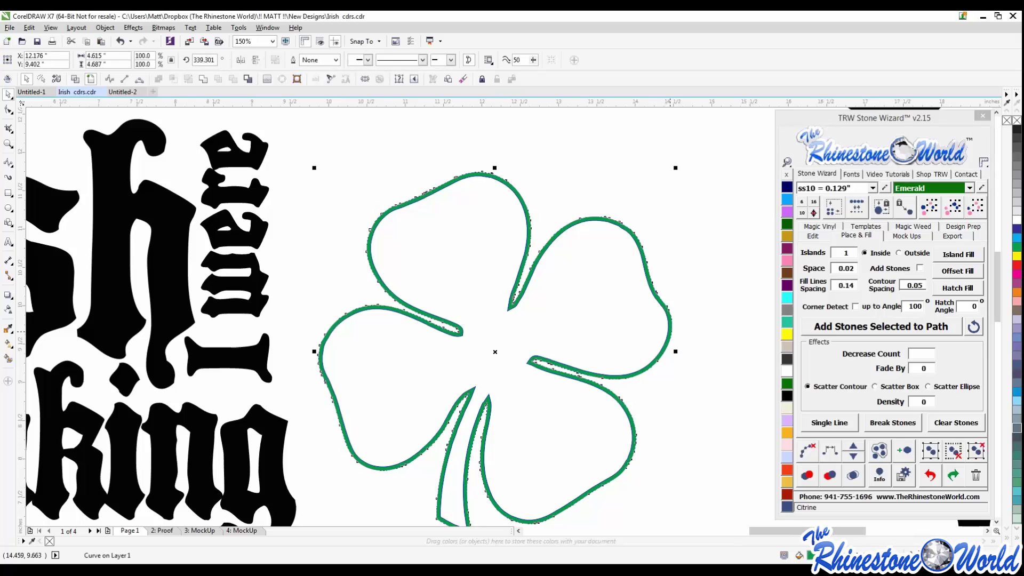
key(Delete)
click(668, 331)
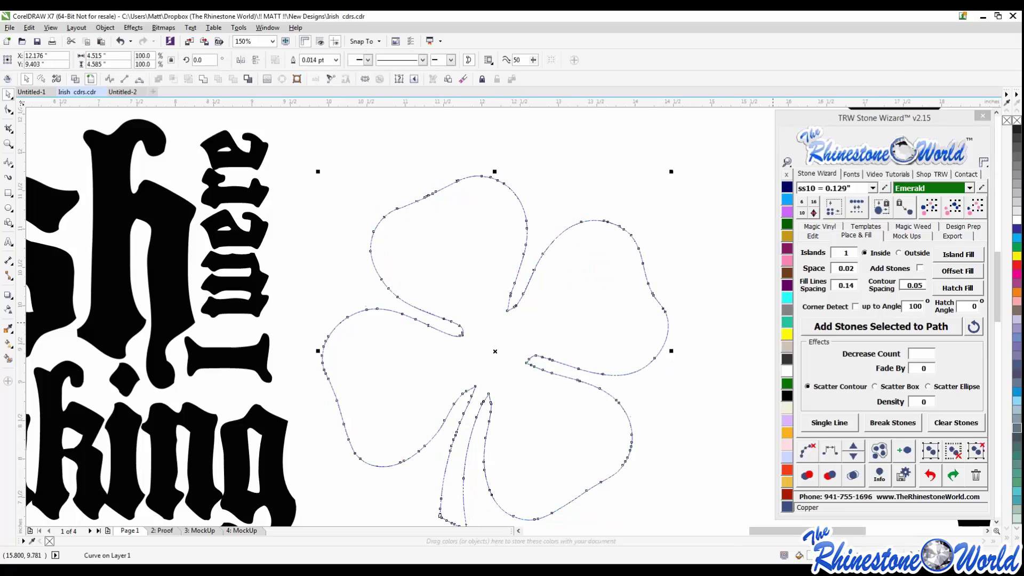
click(788, 384)
click(715, 224)
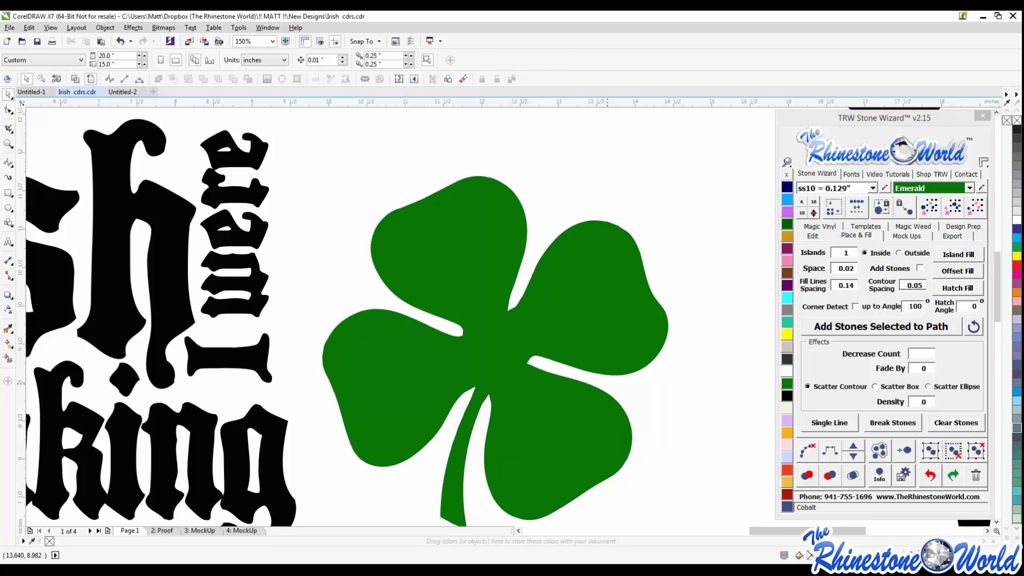
Move the green clover onto the text and enlarge it to about 5.8 by 5.9 in, positioned at about X 7.1, Y 9.8 in.
scroll(559, 347, down, 2)
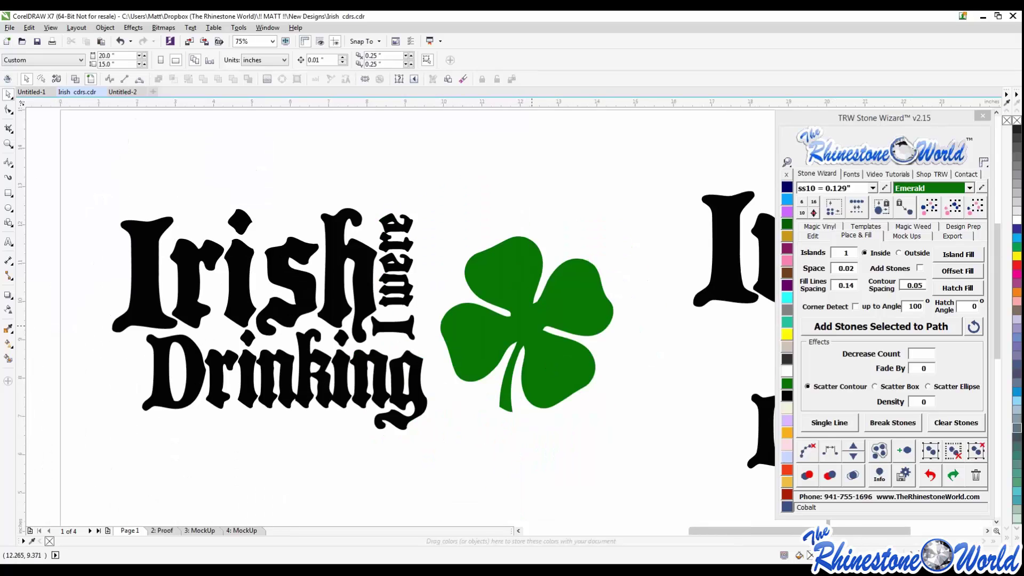
scroll(481, 316, up, 2)
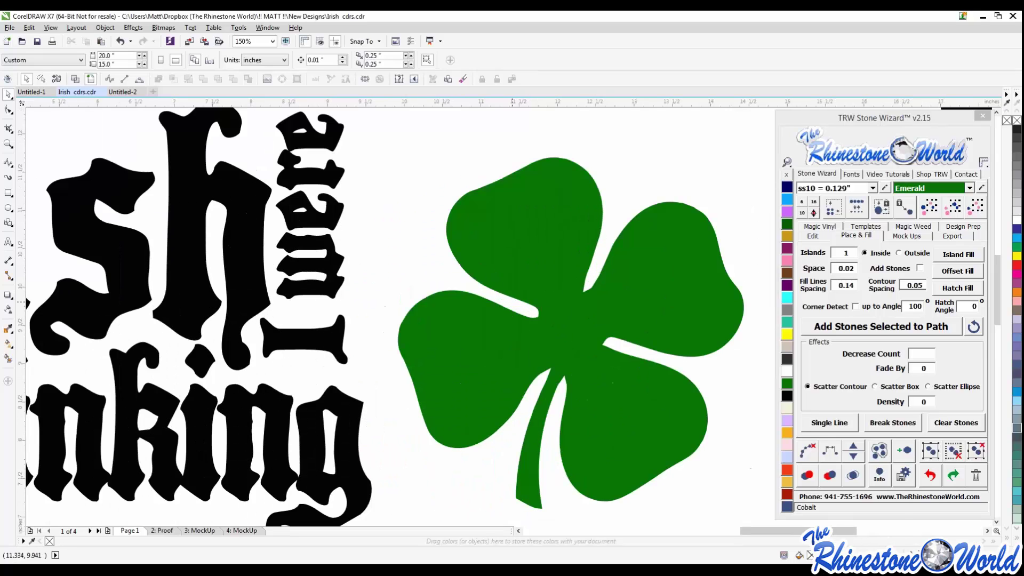
scroll(562, 310, down, 4)
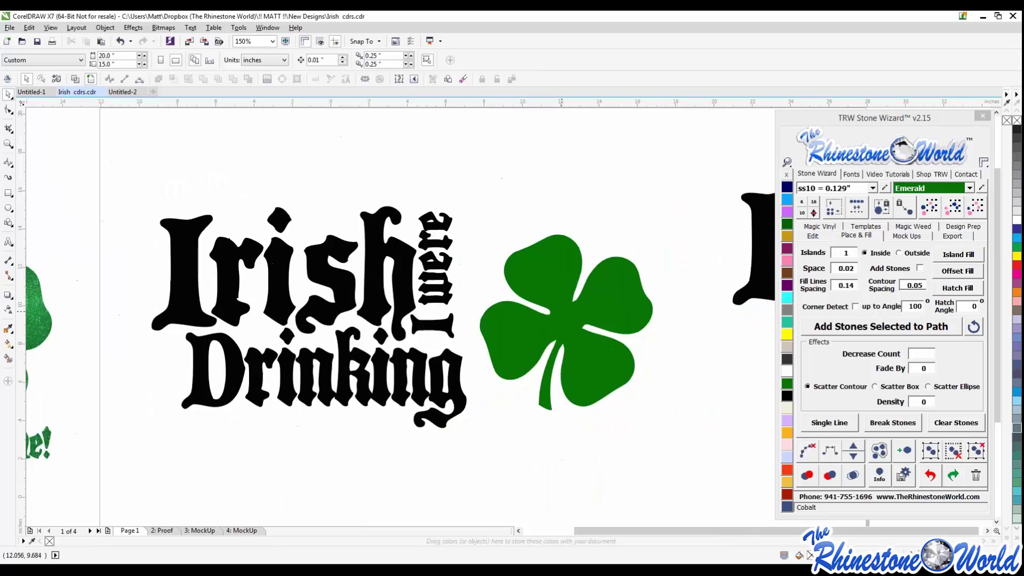
scroll(561, 314, up, 2)
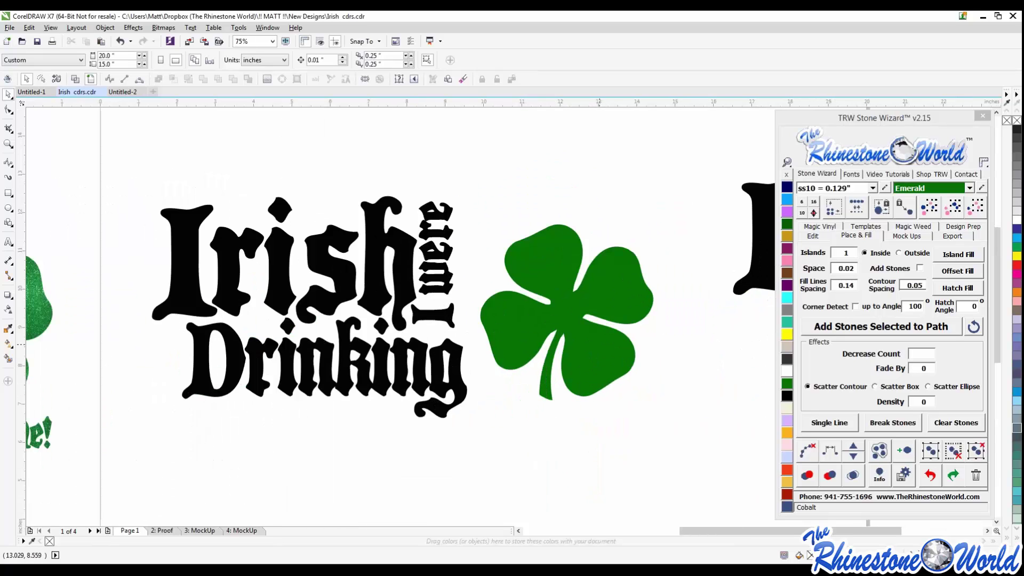
drag(620, 288, 442, 295)
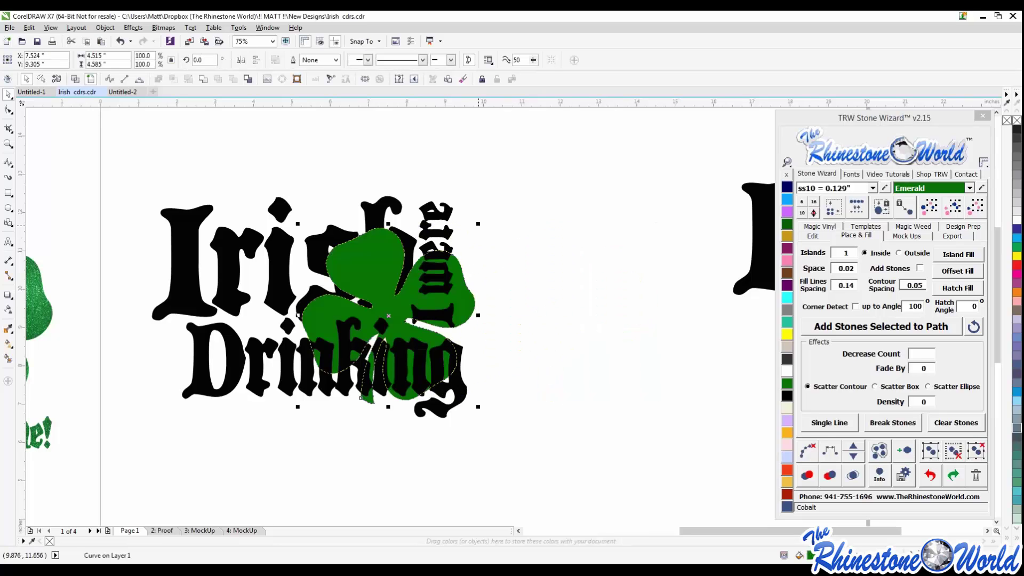
drag(478, 224, 514, 187)
drag(378, 299, 337, 302)
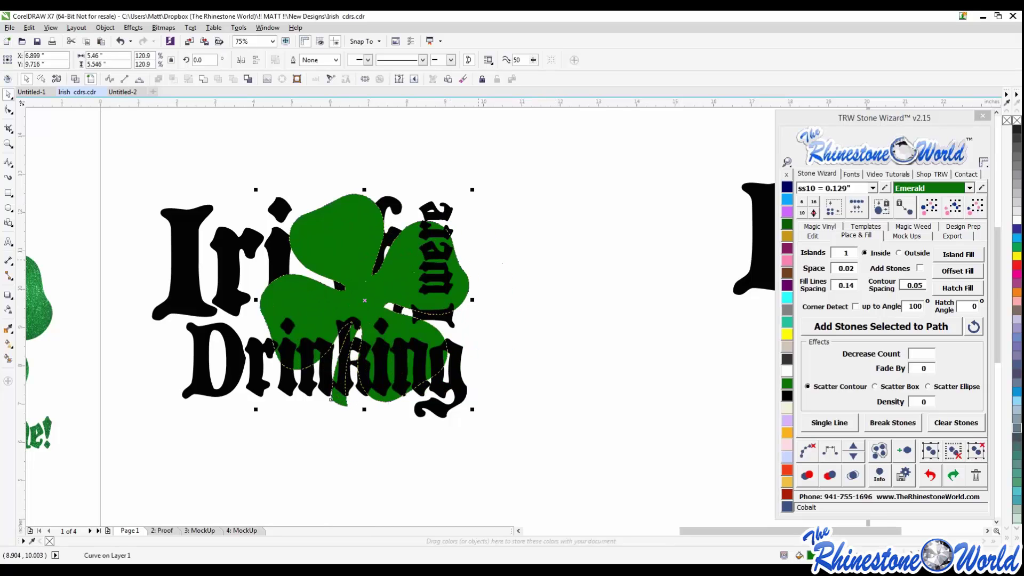
drag(480, 189, 485, 179)
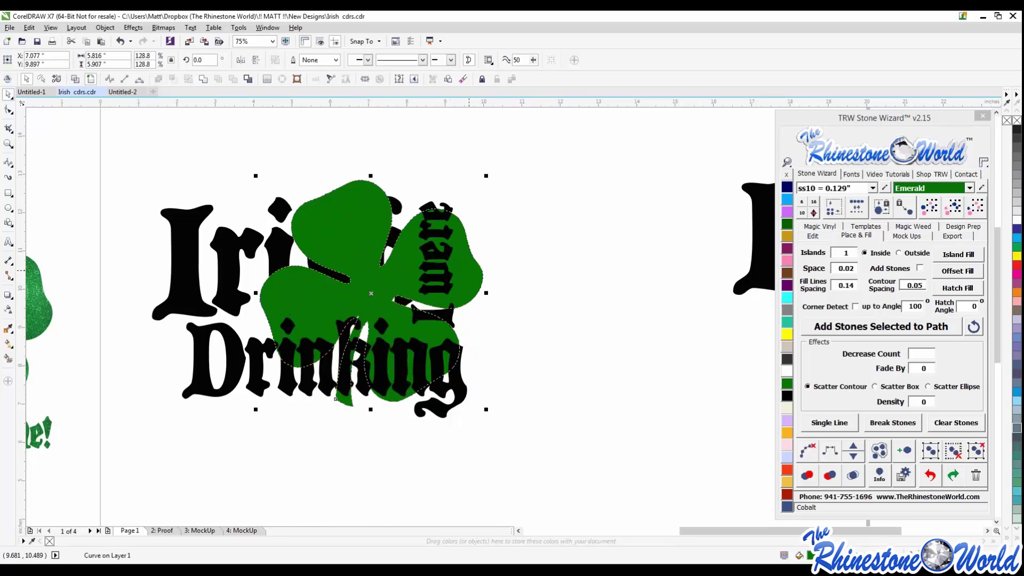
drag(462, 273, 468, 270)
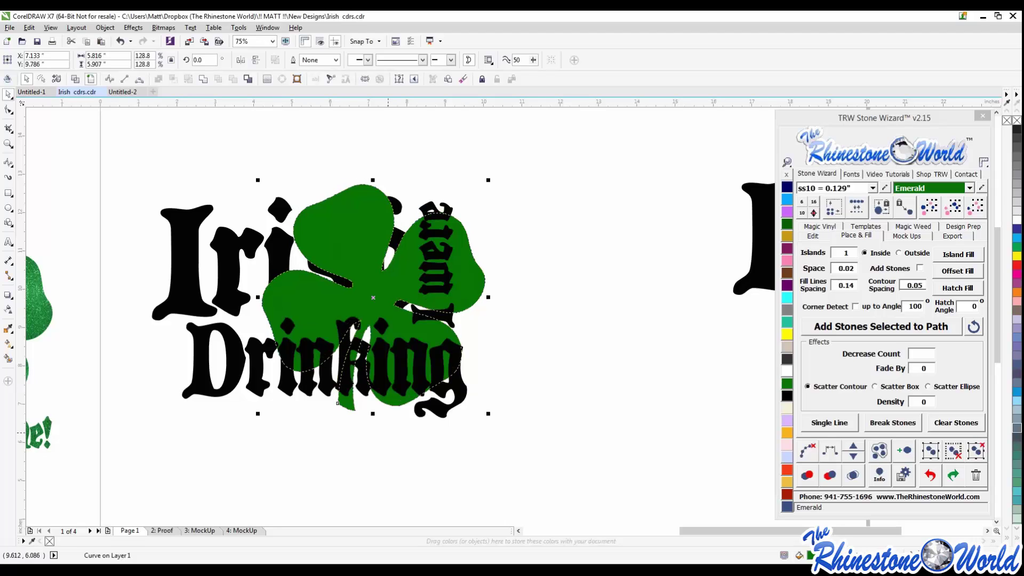
Try sending the clover to the back, behind the Irish text.
click(813, 236)
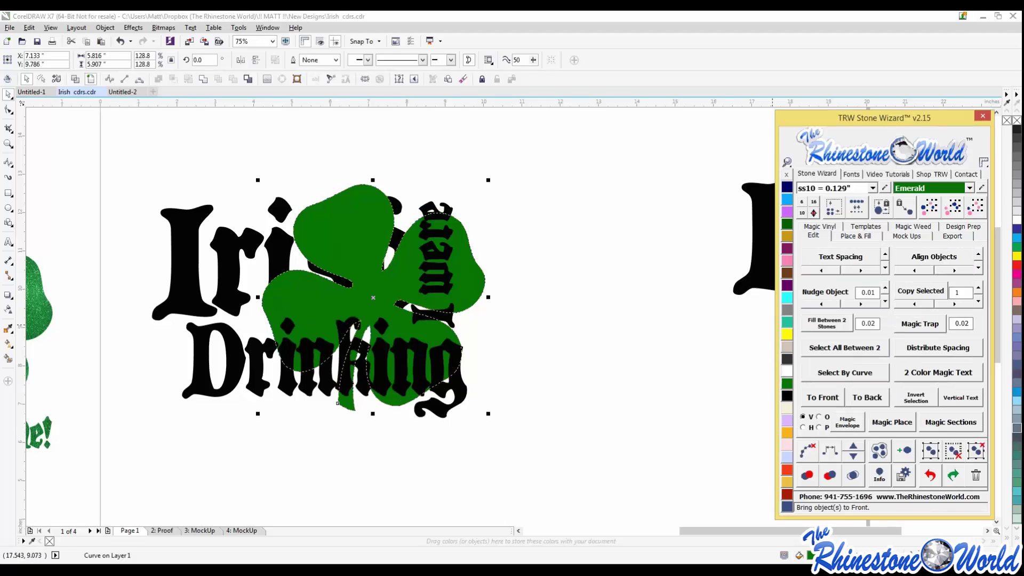
click(867, 398)
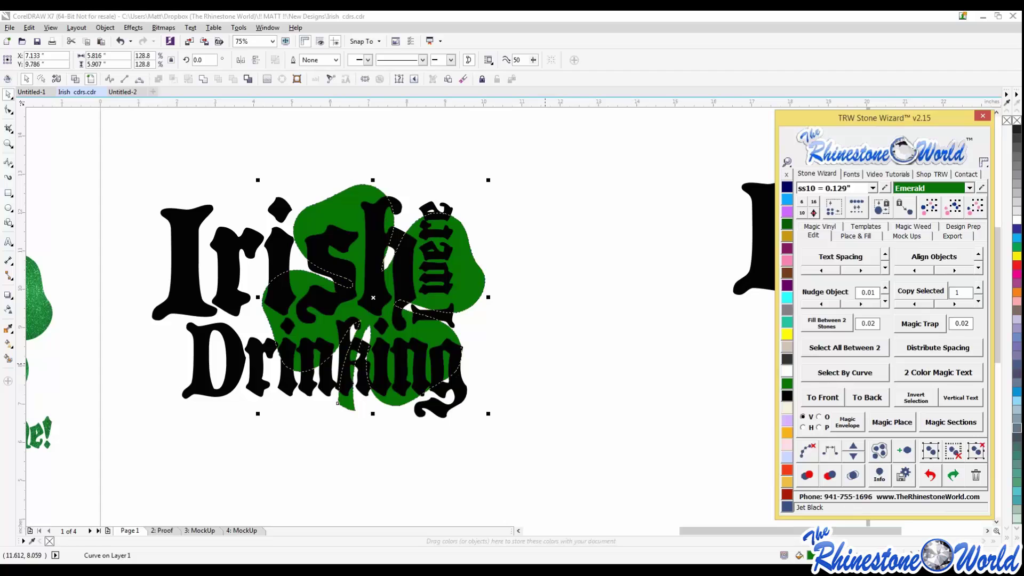
key(ctrl+z)
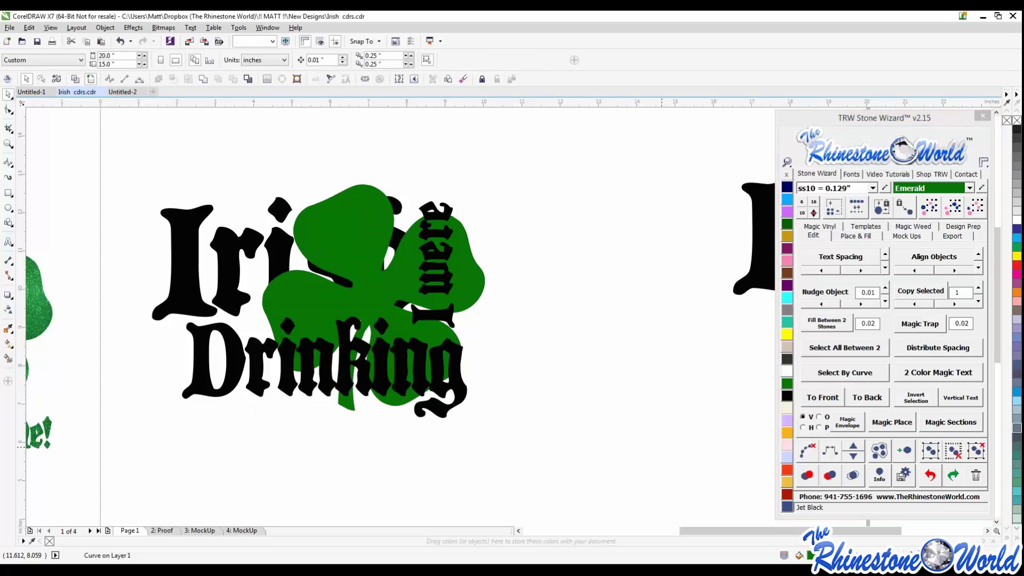
Shift the clover slightly left over the text to about X 7.0, Y 9.8 in.
click(294, 260)
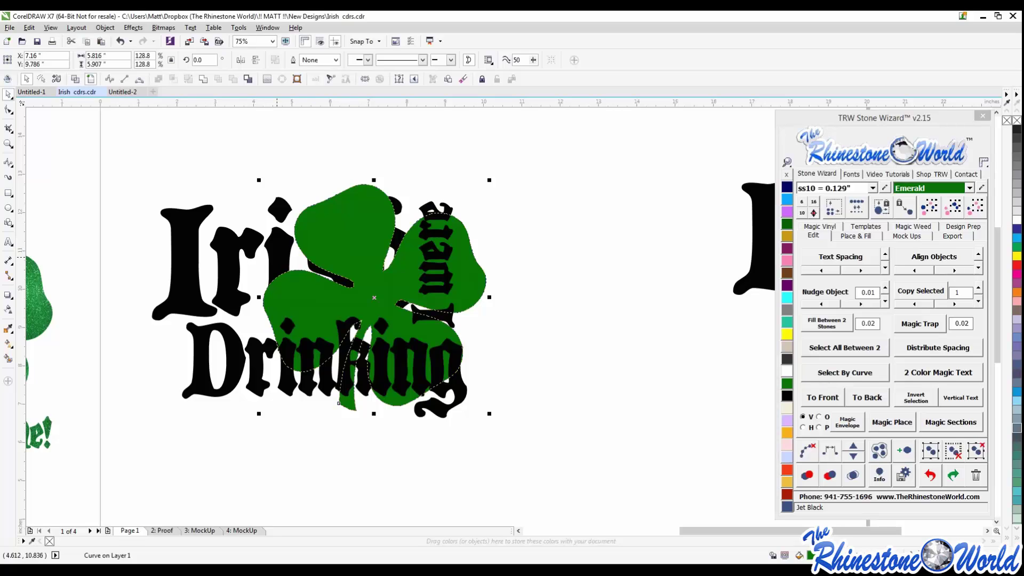
click(277, 257)
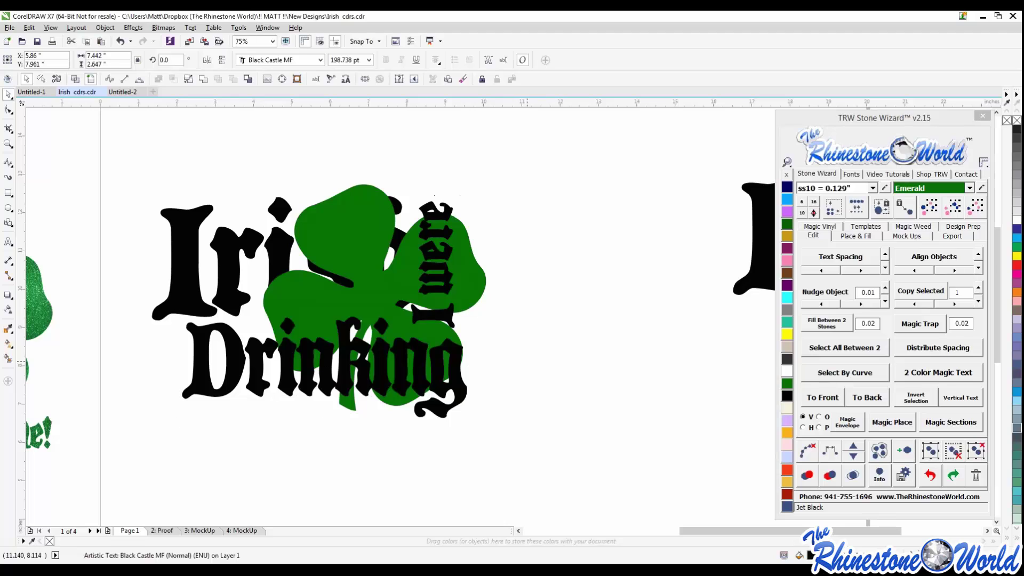
key(Escape)
click(371, 278)
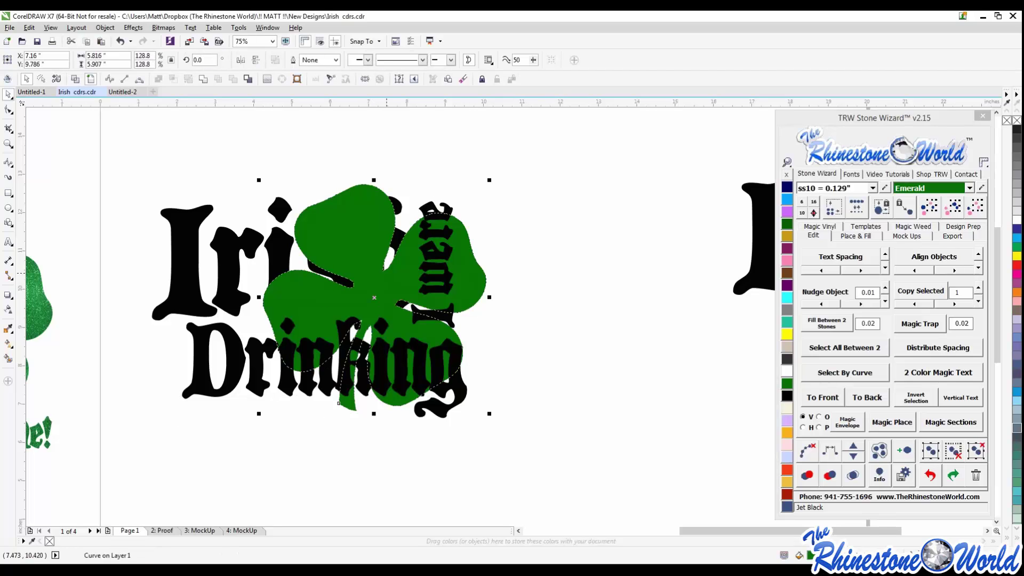
drag(389, 286, 383, 285)
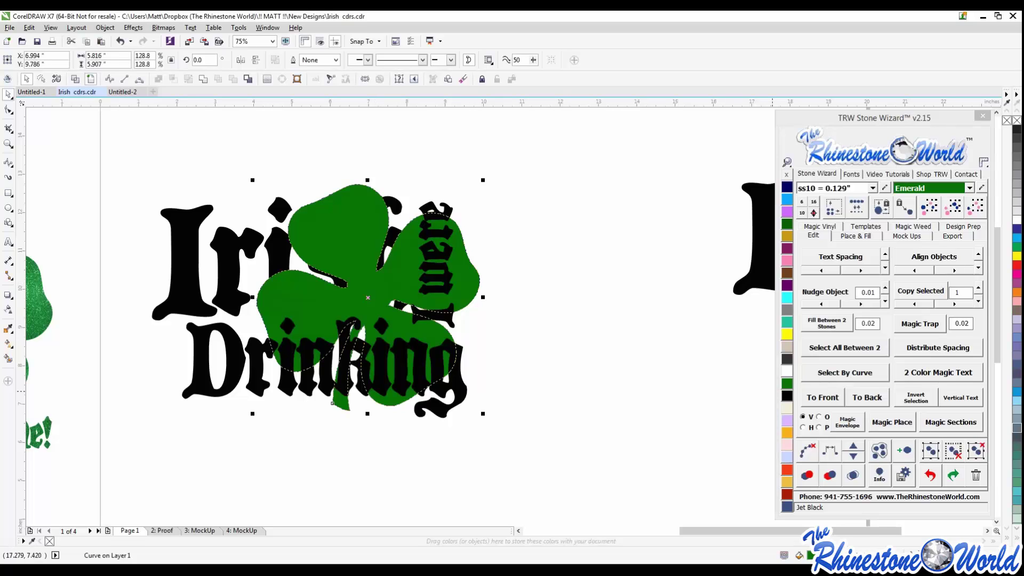
Send the clover behind the text and enlarge it to about 6.1 by 6.2 in, adjusting its position slightly.
click(867, 398)
click(595, 380)
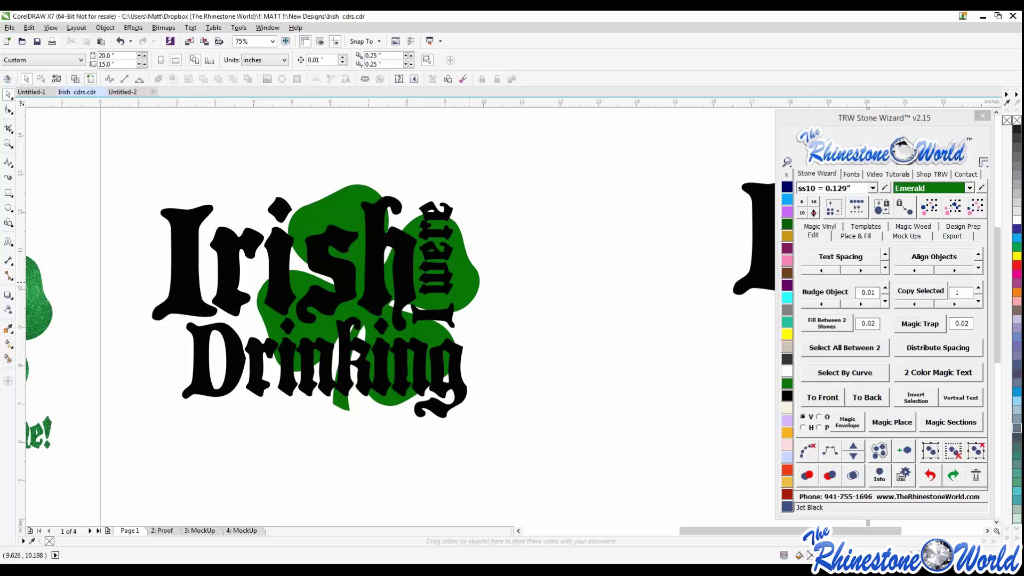
click(471, 281)
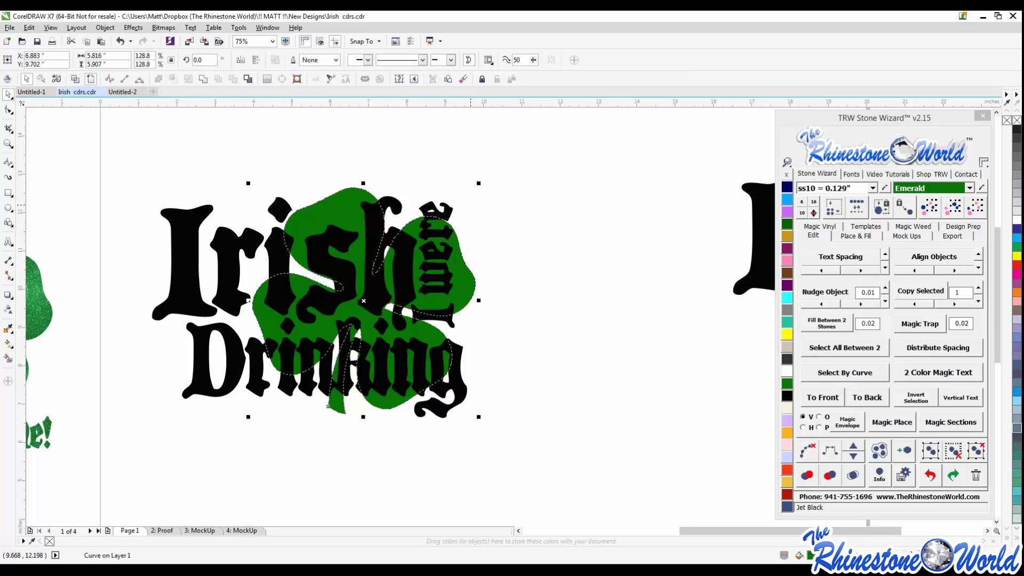
drag(479, 184, 489, 174)
drag(468, 282, 468, 287)
click(559, 296)
In the spare text set beside the design, enlarge "I were" and stack it with "Drinking" left-aligned under "Irish".
scroll(559, 296, down, 1)
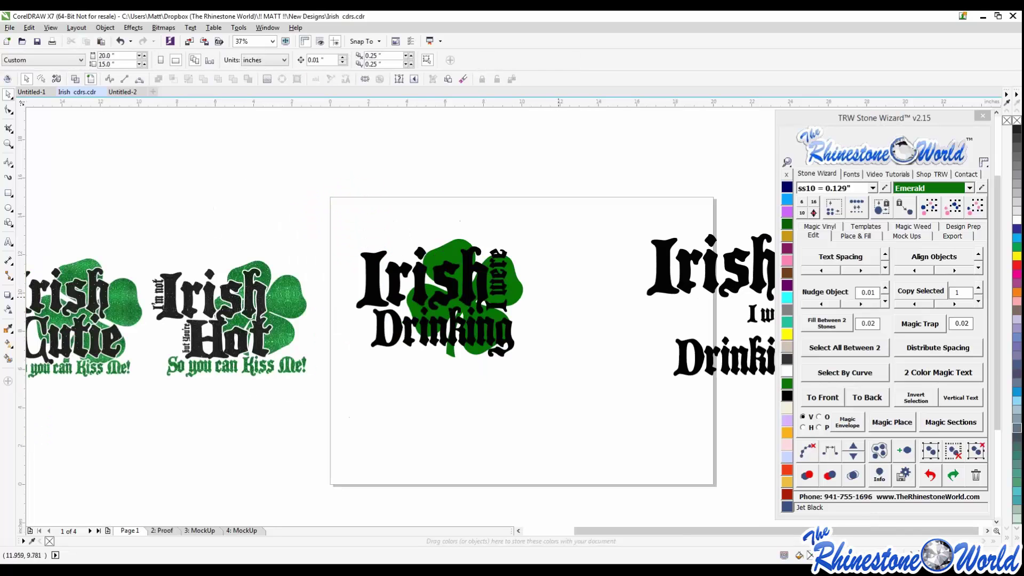
scroll(417, 297, up, 1)
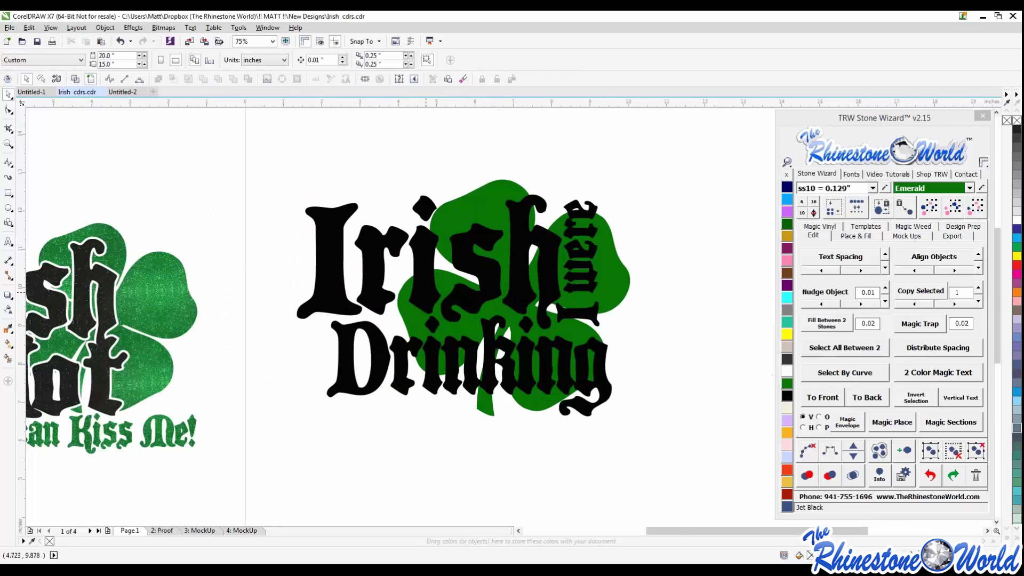
scroll(424, 294, down, 1)
scroll(533, 294, up, 1)
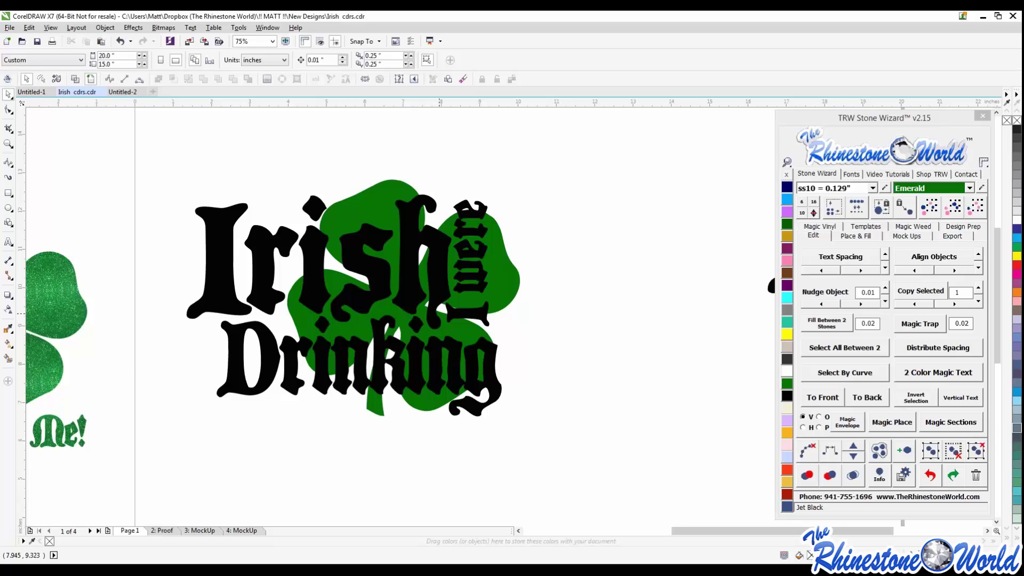
scroll(440, 313, down, 1)
scroll(485, 306, down, 1)
scroll(586, 304, up, 1)
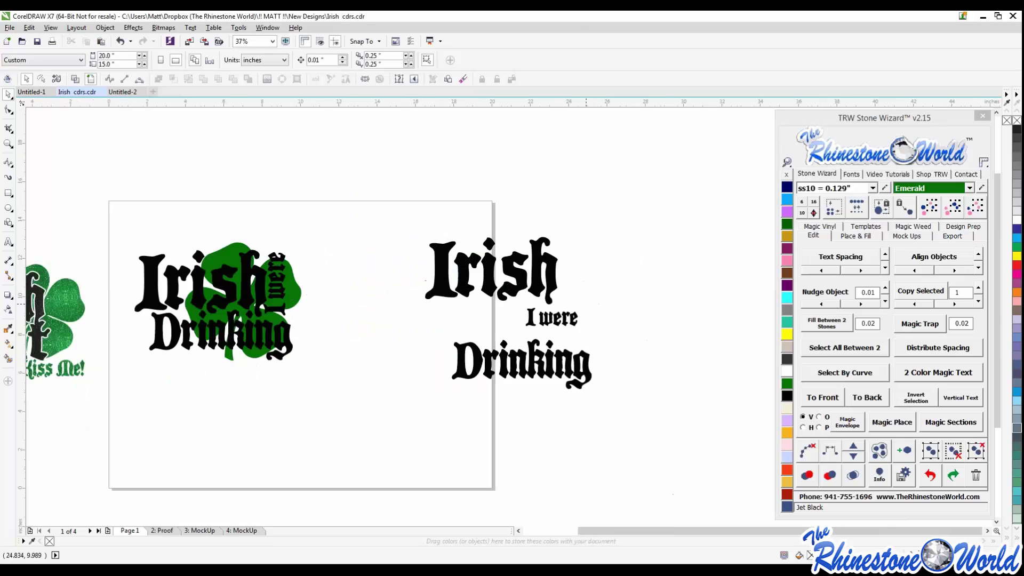
drag(552, 317, 563, 369)
key(Escape)
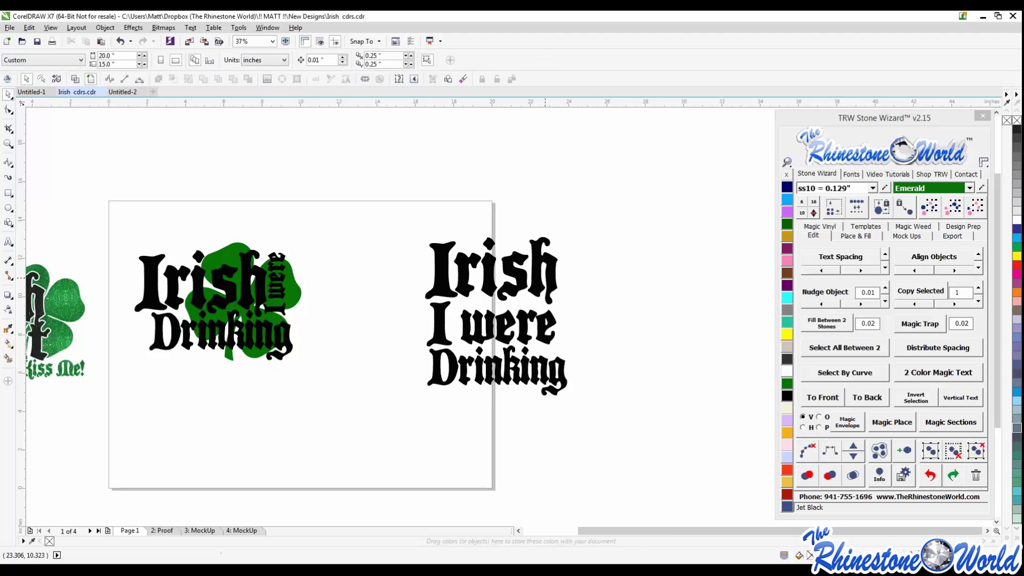
Shift the clover slightly right behind the text to about X 7.2, Y 9.7 in.
scroll(189, 296, up, 2)
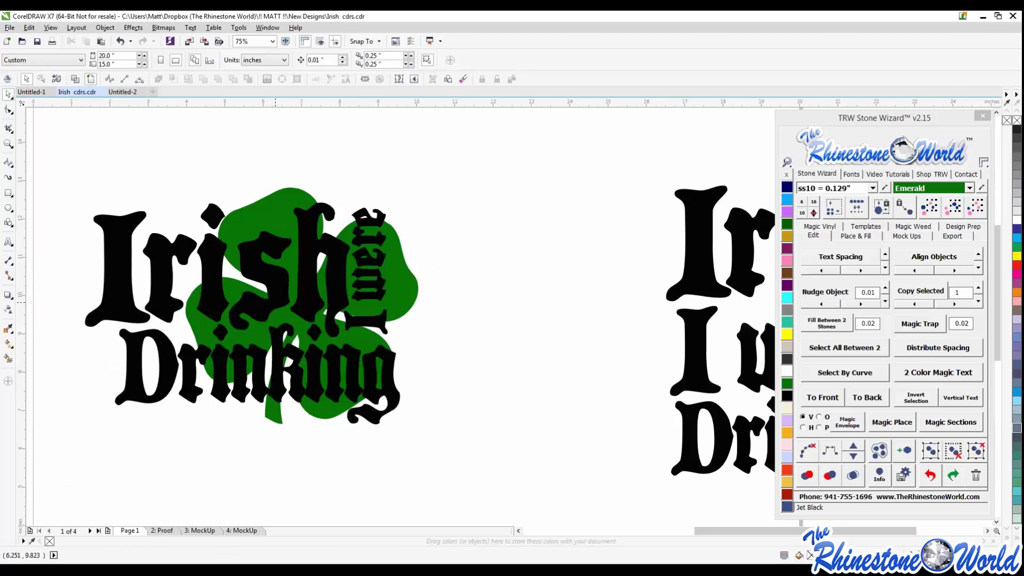
scroll(275, 303, down, 2)
scroll(195, 300, up, 2)
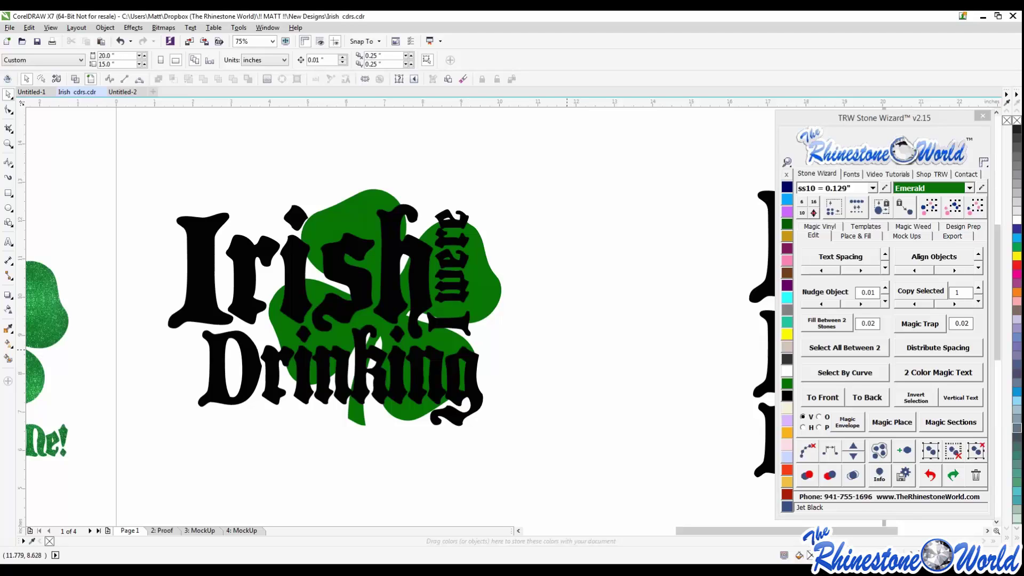
drag(482, 298, 488, 300)
click(537, 369)
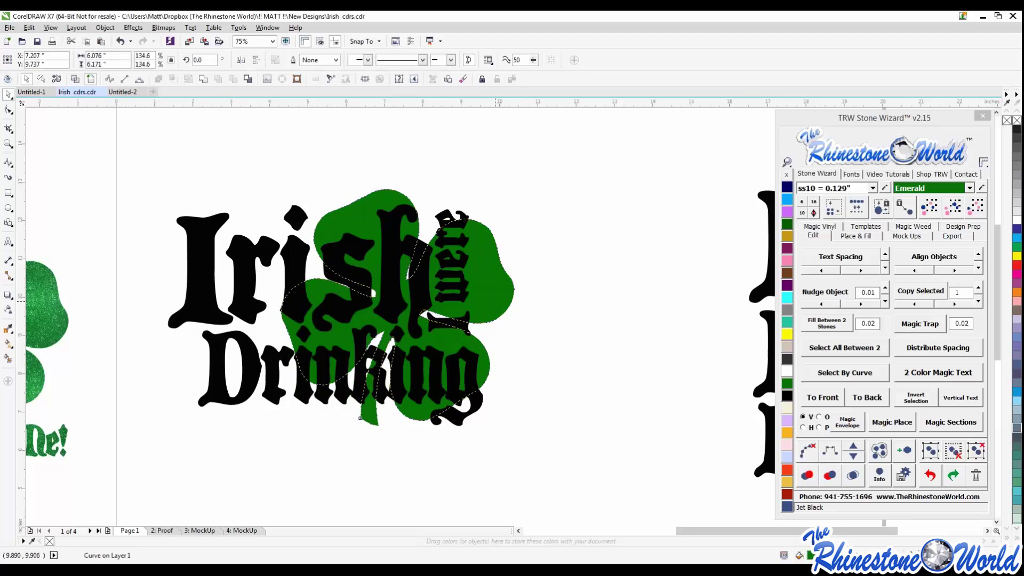
click(523, 307)
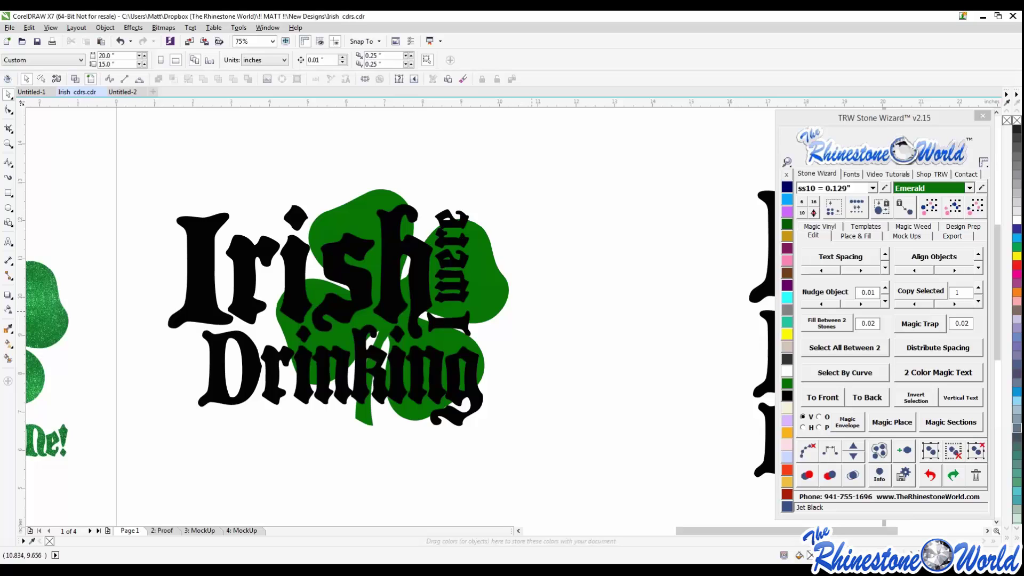
Nudge the clover slightly back to the left behind the text.
scroll(536, 325, down, 2)
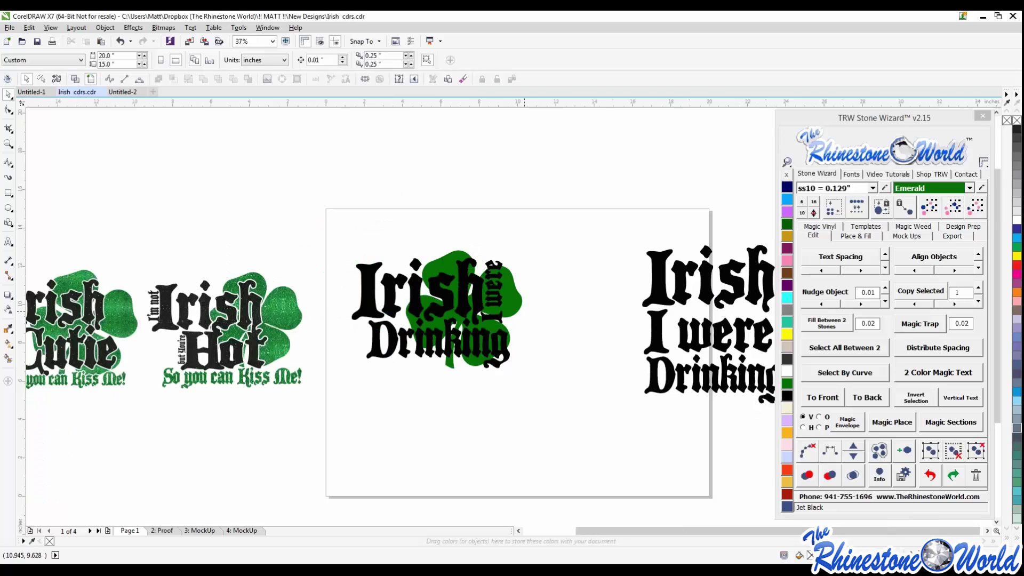
scroll(524, 309, up, 2)
click(549, 298)
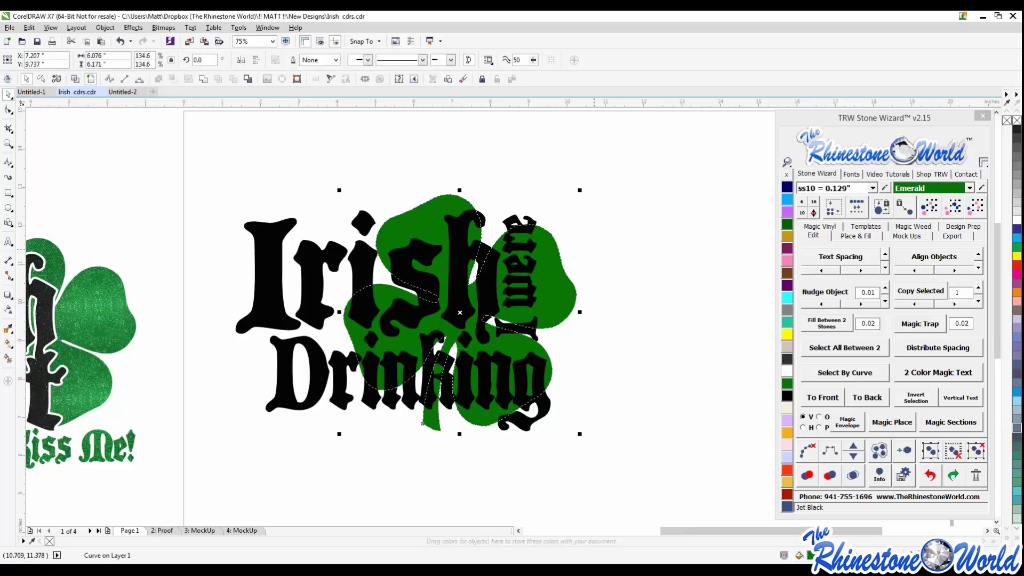
drag(558, 299, 552, 297)
click(593, 287)
Duplicate the whole text-and-clover design directly below the original, centred at about X 5.7, Y 2.1 in.
scroll(594, 287, down, 1)
drag(614, 212, 375, 380)
drag(498, 300, 498, 445)
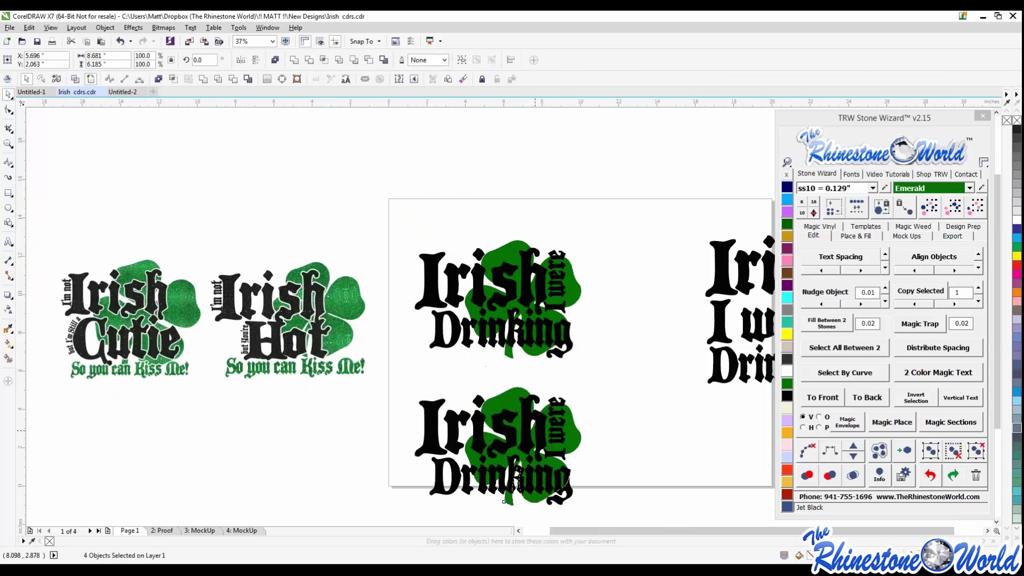
click(634, 400)
Try inserting extra letters in the middle of the upper "Irish" text and delete them again.
scroll(544, 282, up, 1)
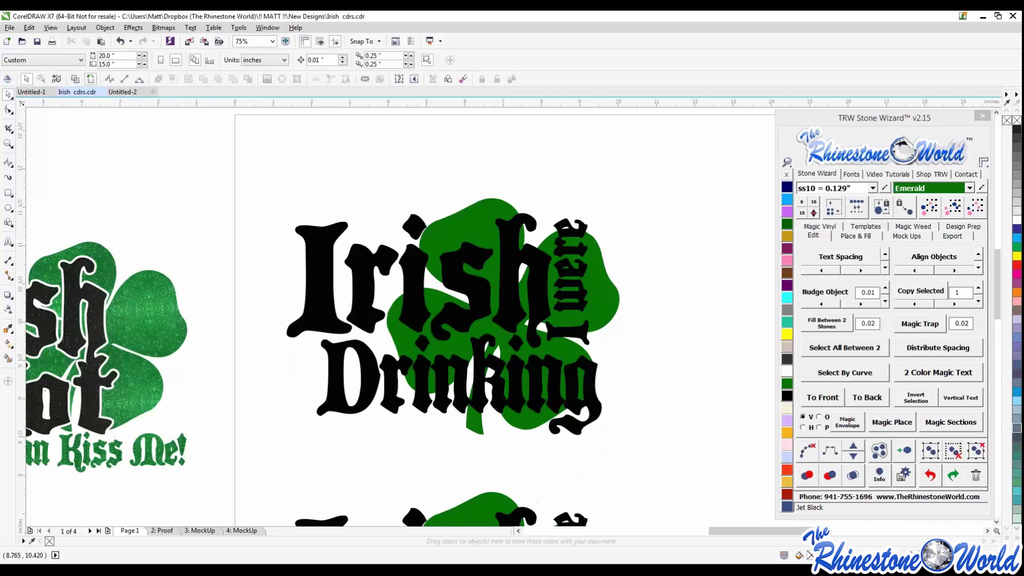
scroll(570, 291, up, 1)
scroll(569, 290, down, 3)
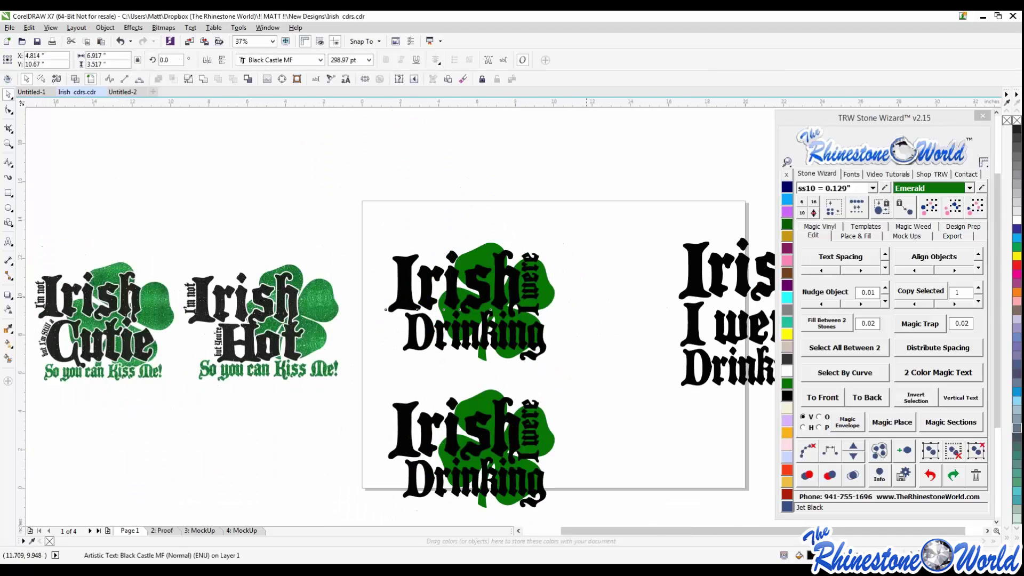
scroll(502, 287, up, 1)
scroll(526, 287, up, 1)
click(500, 286)
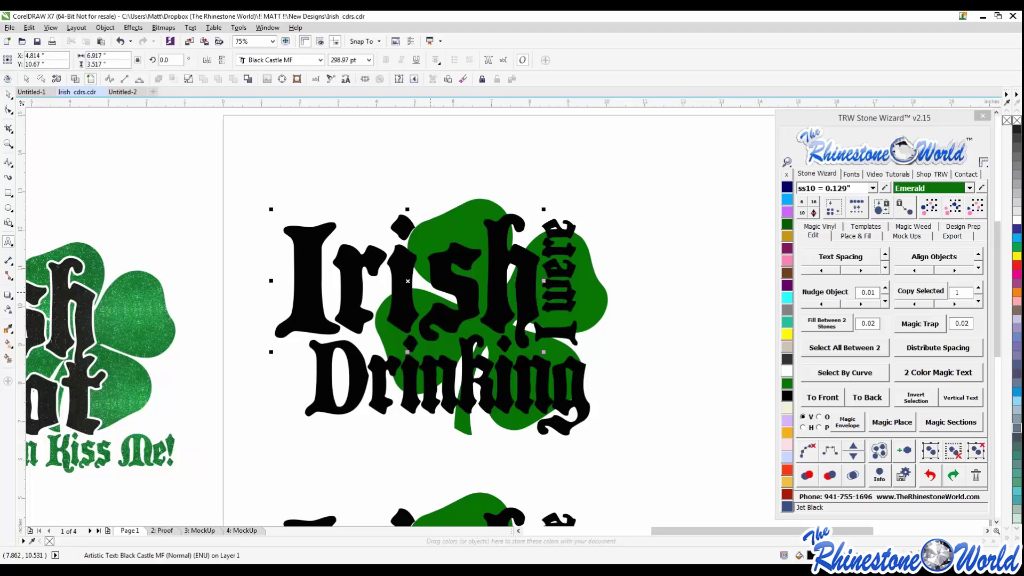
click(435, 287)
text(gdas)
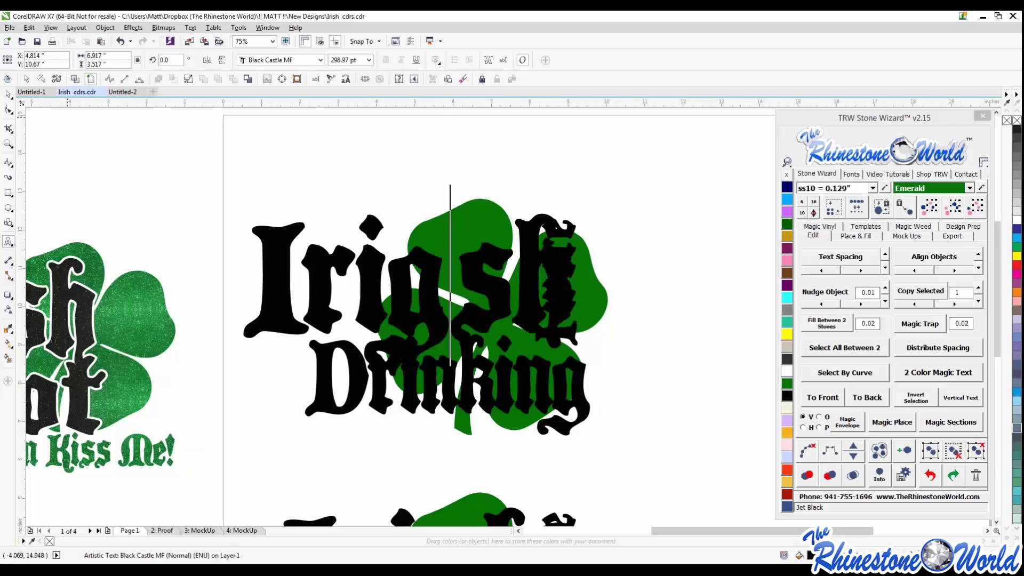
key(BackSpace)
key(BackSpace)
key(BackSpace)
key(BackSpace)
Convert the upper design's "Irish" text to curves.
click(26, 79)
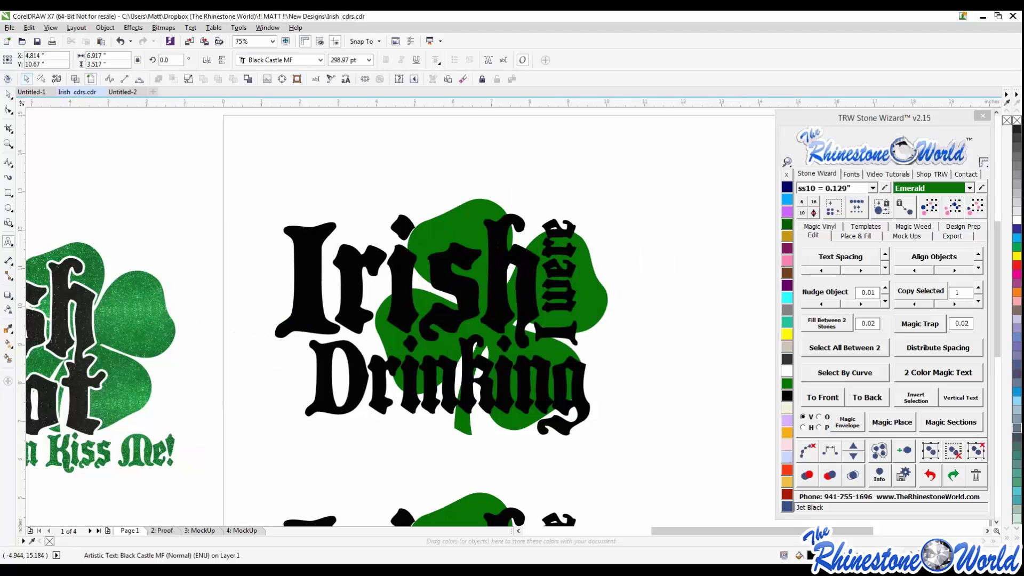
click(411, 274)
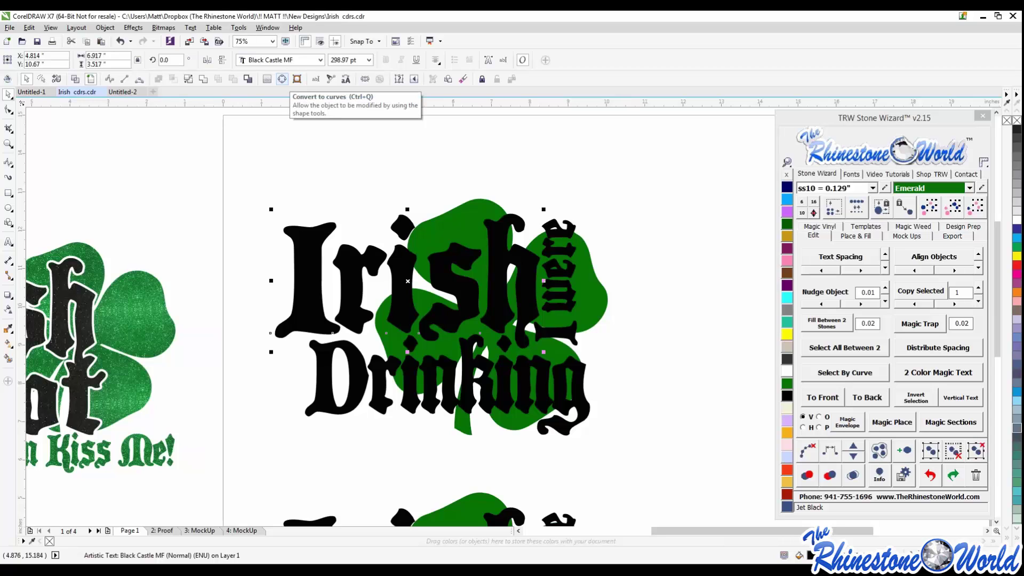
click(282, 79)
click(395, 160)
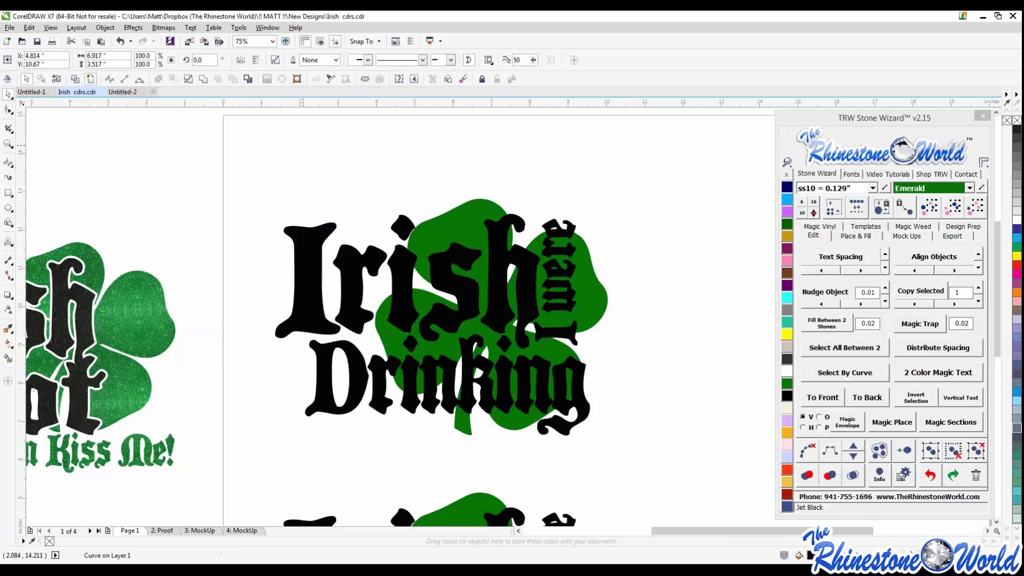
Convert the upper design's "I were" and "Drinking" texts to curves together.
scroll(464, 201, down, 1)
scroll(506, 281, up, 1)
scroll(506, 281, up, 3)
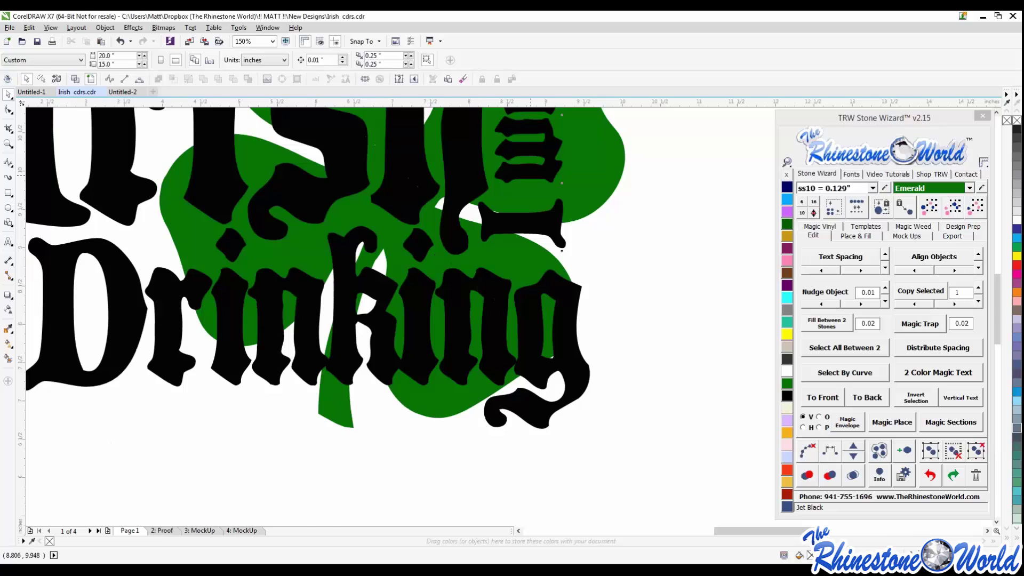
scroll(539, 209, down, 2)
click(538, 210)
scroll(538, 210, down, 1)
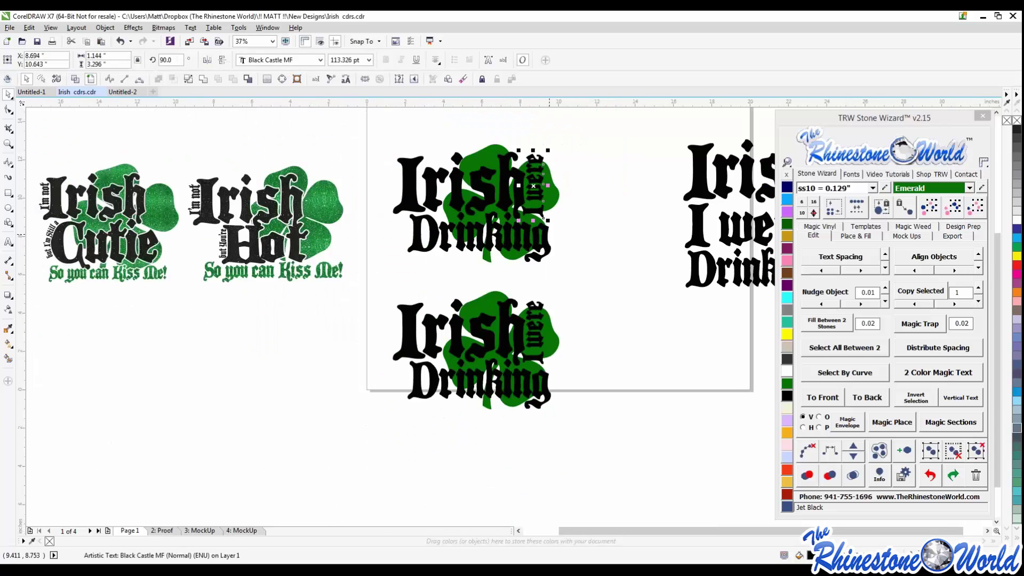
shift+click(439, 232)
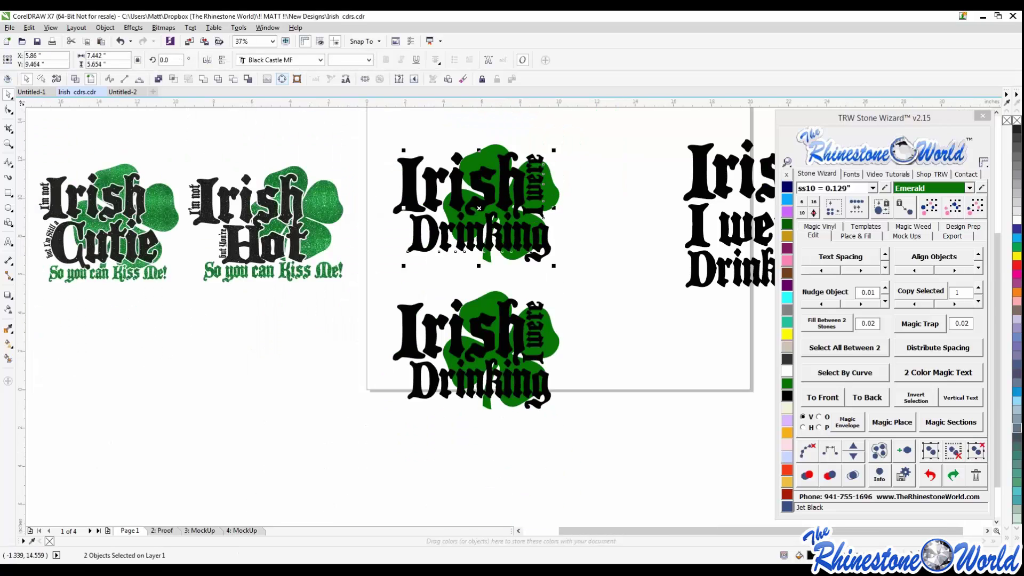
key(Escape)
scroll(552, 195, up, 1)
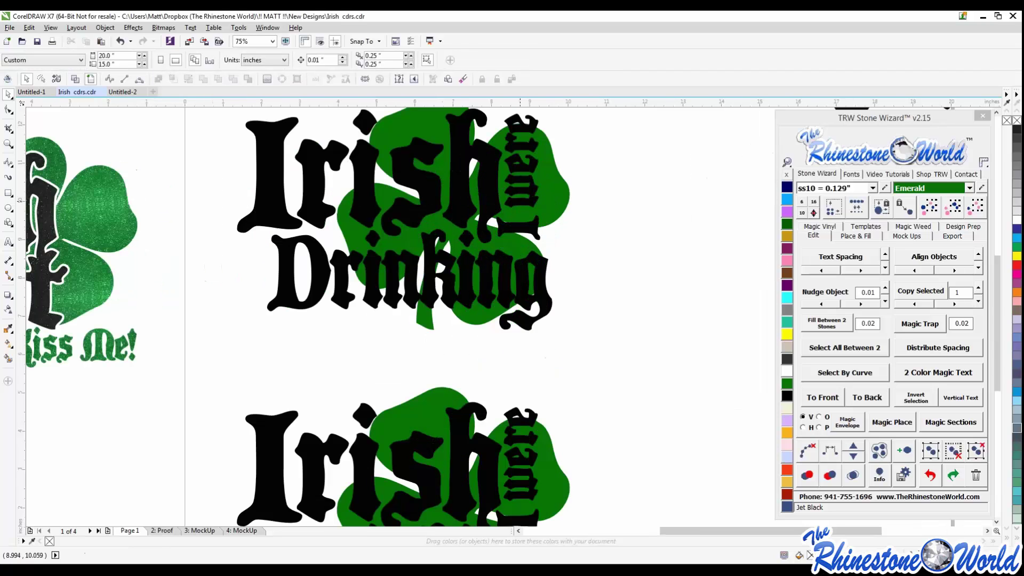
click(493, 201)
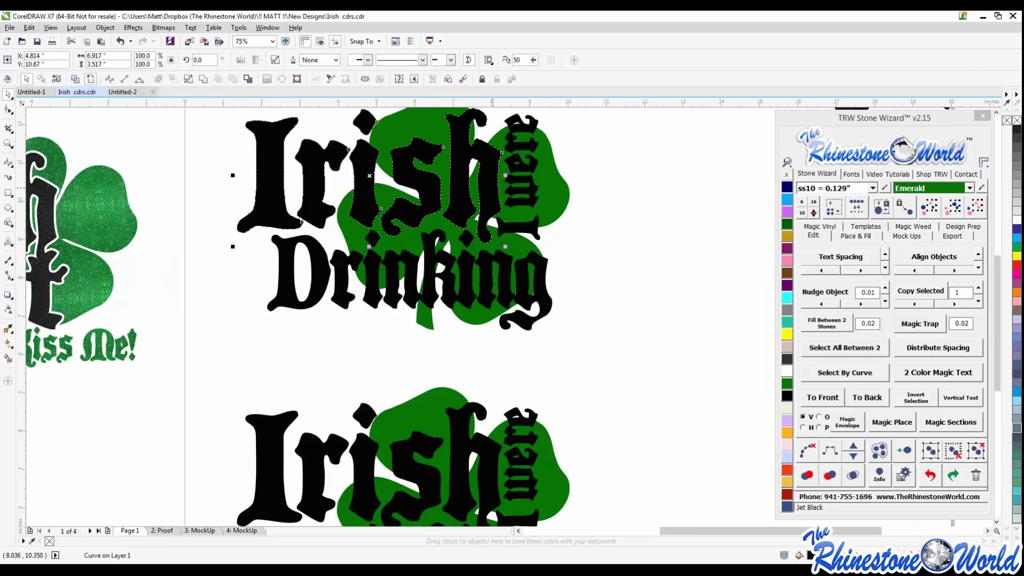
scroll(492, 188, down, 1)
scroll(485, 230, up, 1)
click(485, 229)
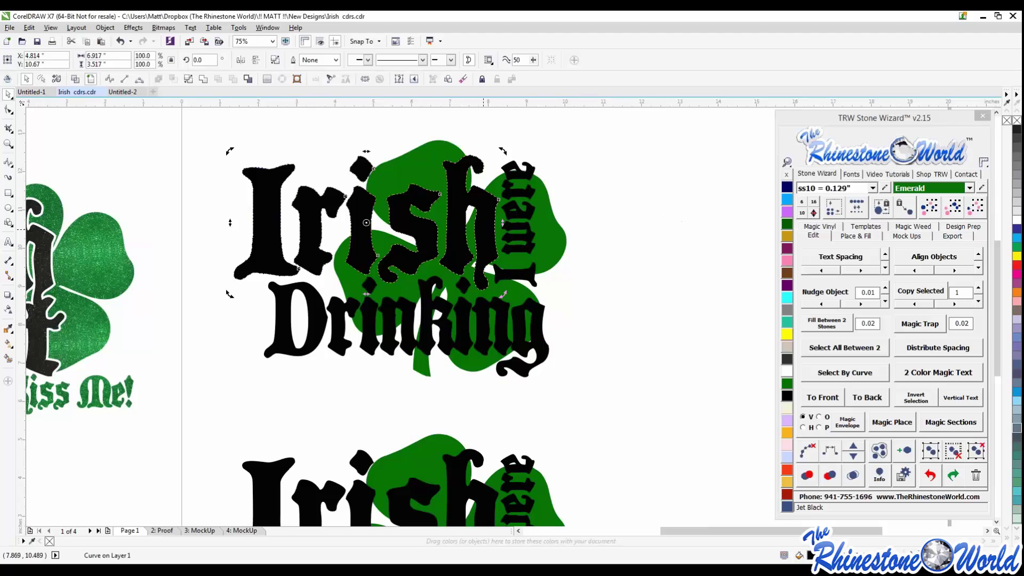
double_click(483, 230)
click(8, 94)
key(Escape)
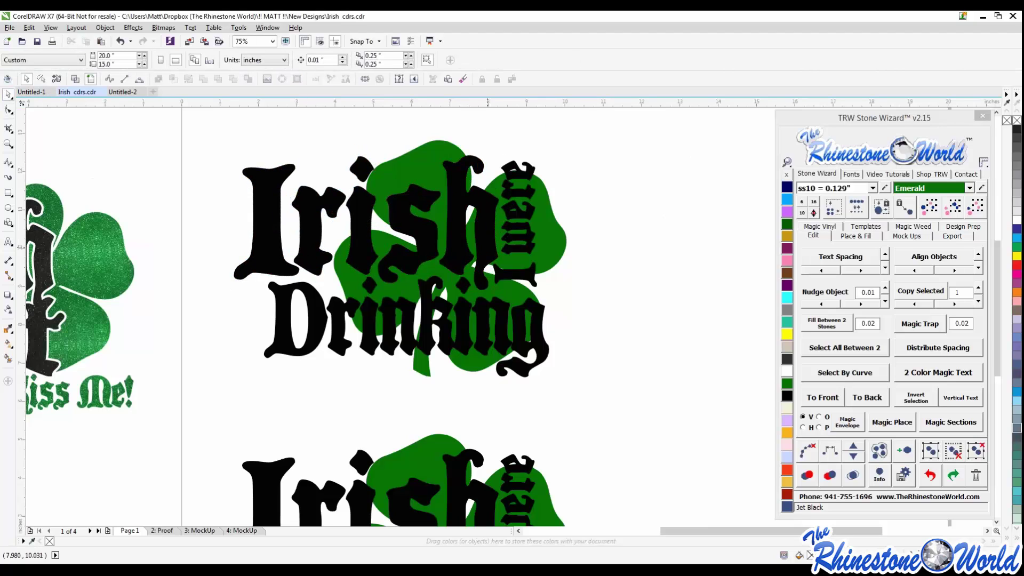
click(488, 247)
shift+click(520, 274)
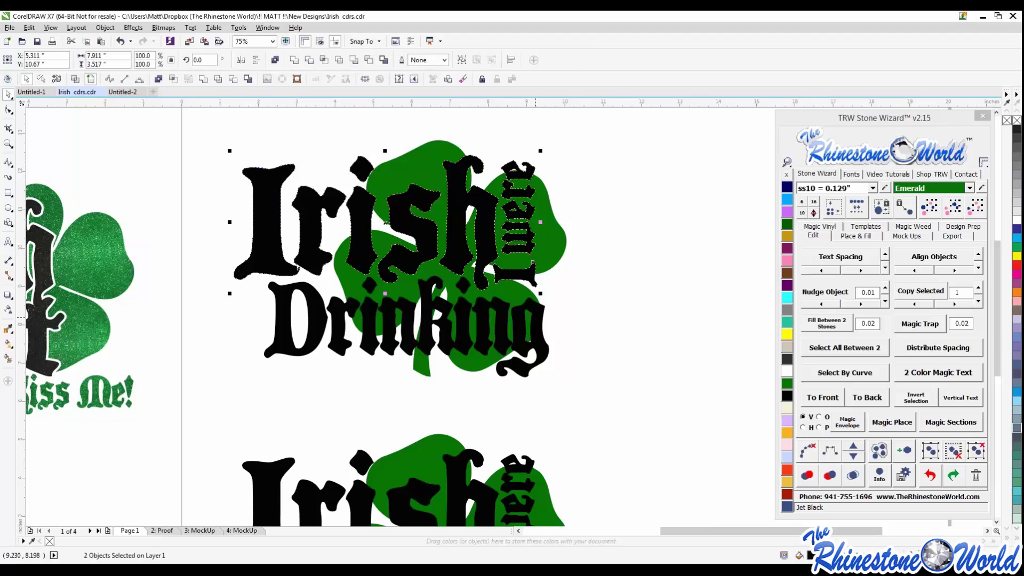
key(Escape)
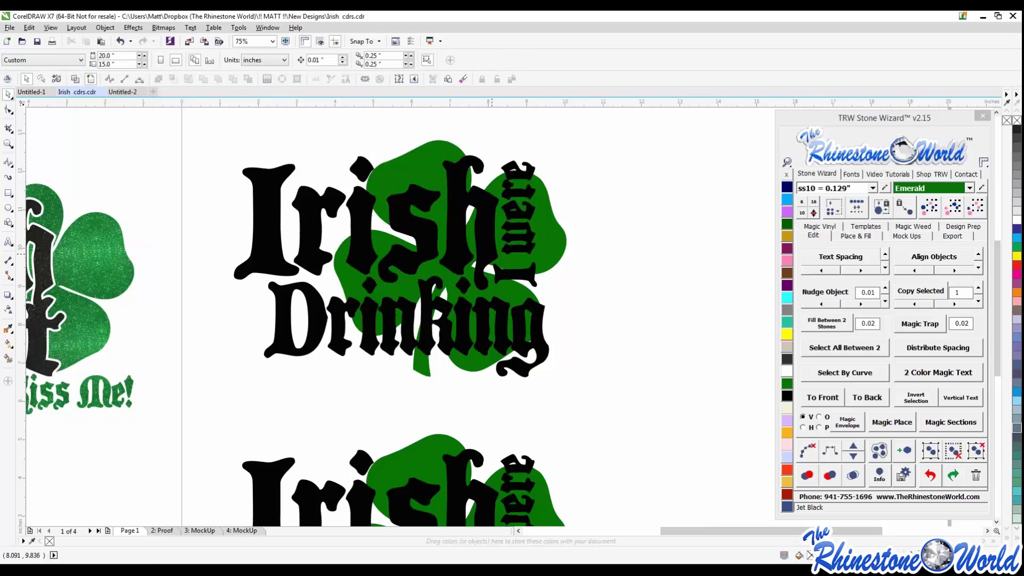
Select the upper "Irish", "I were" and "Drinking" curves together, try moving them off the clover, and undo the move.
click(492, 253)
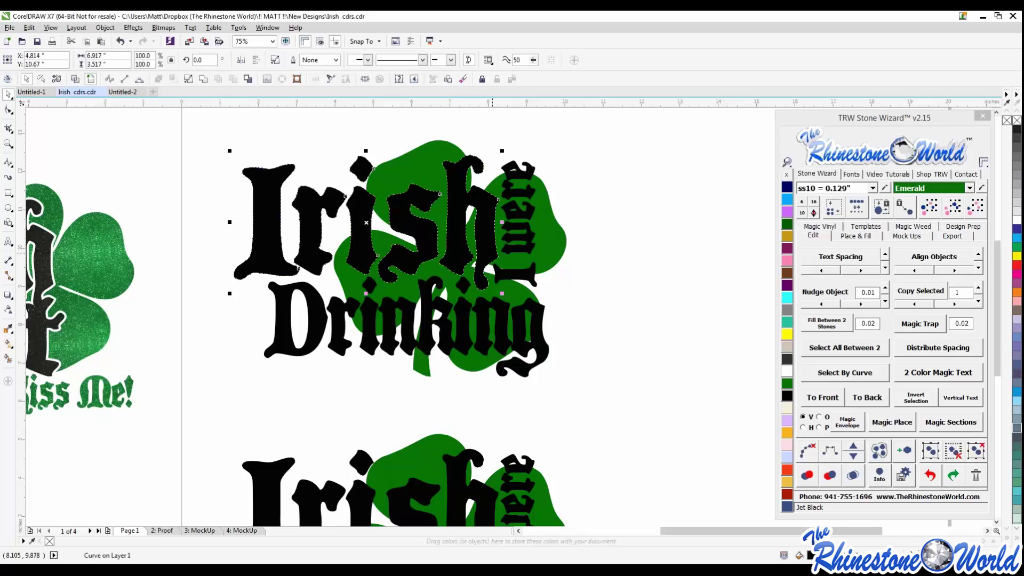
shift+click(529, 274)
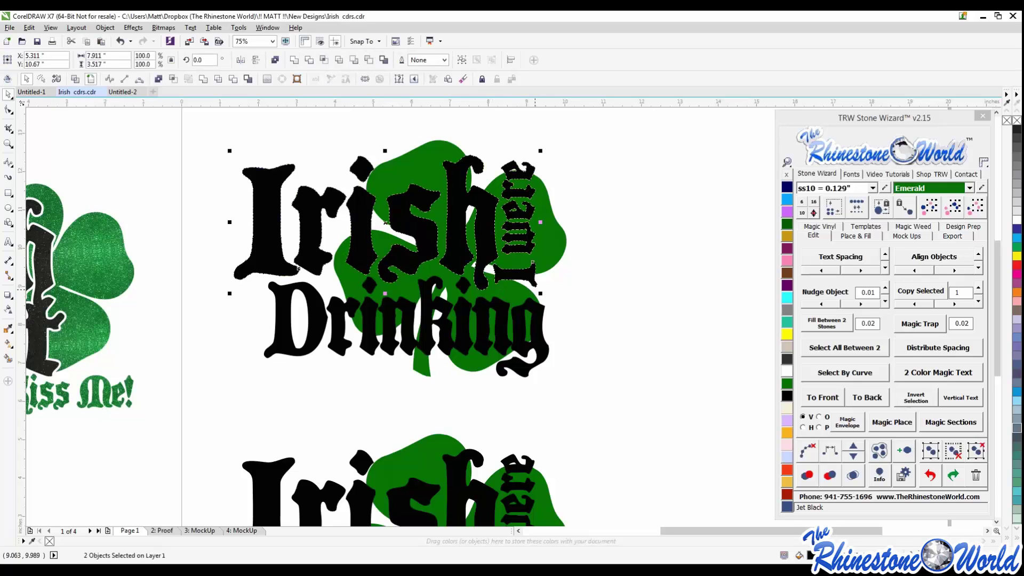
shift+click(539, 311)
drag(539, 311, 660, 268)
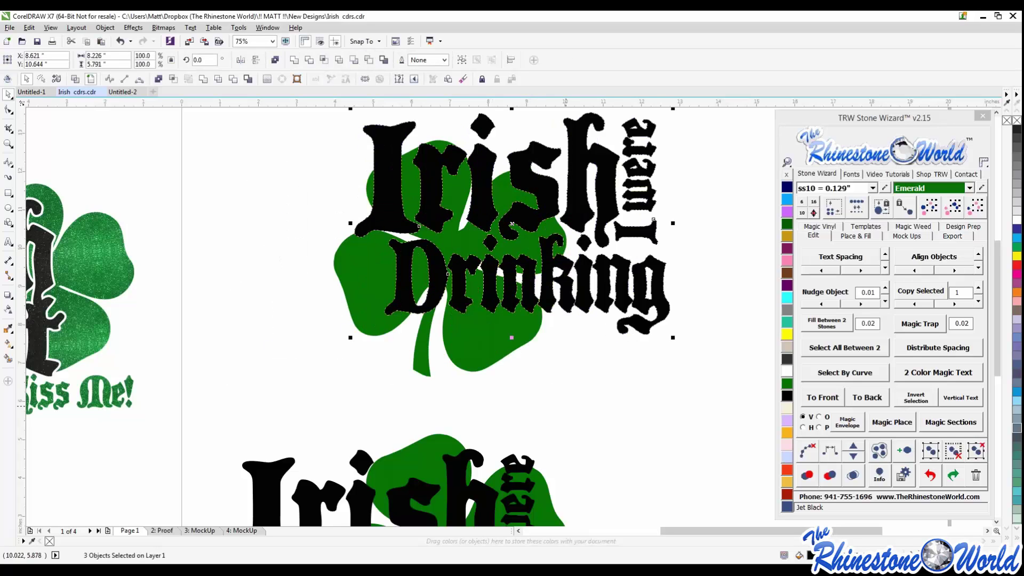
key(ctrl+z)
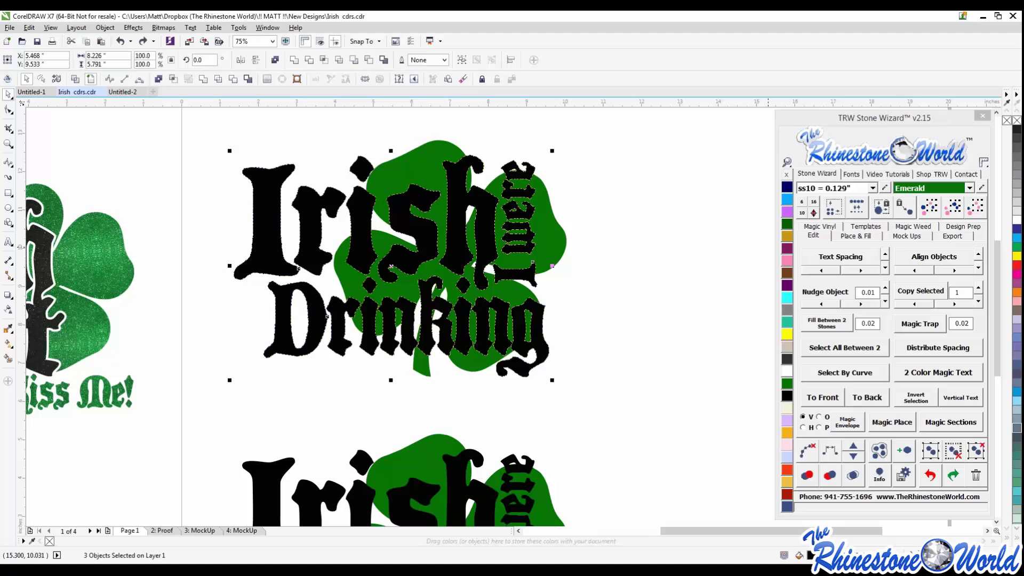
Run an outside Island Fill with 1 island and 0.02 space around the three selected upper text curves.
click(856, 235)
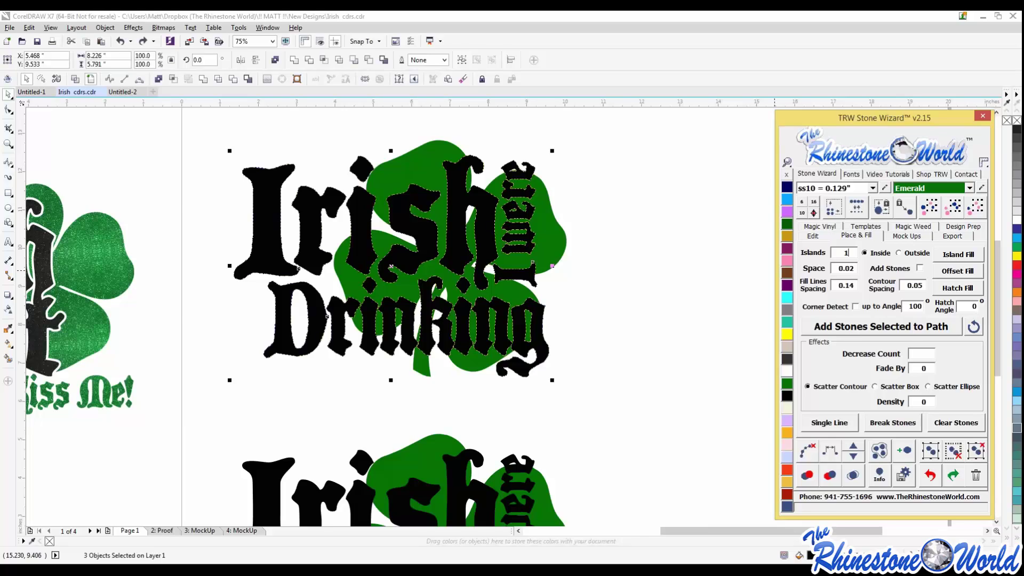
click(900, 253)
click(959, 255)
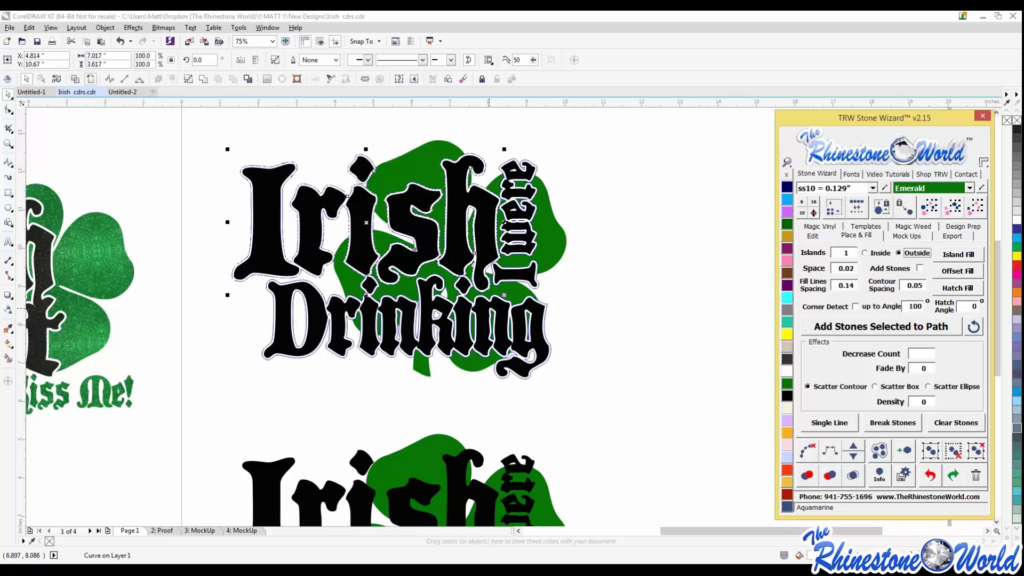
click(491, 320)
scroll(491, 320, up, 1)
scroll(496, 320, up, 3)
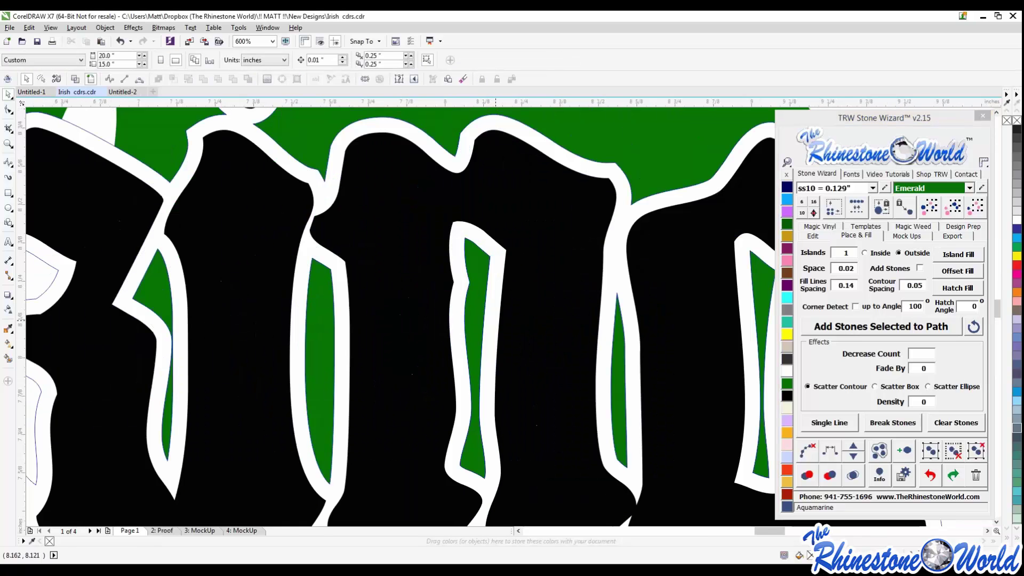
scroll(496, 321, down, 3)
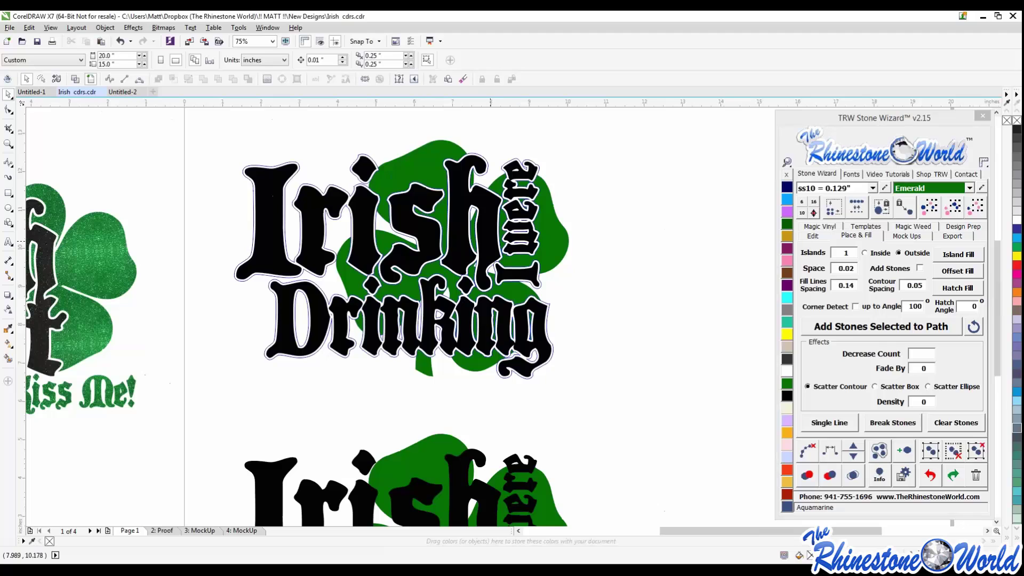
Try moving the upper "Irish" curve and its outline apart over the clover, and undo both moves.
drag(491, 241, 373, 288)
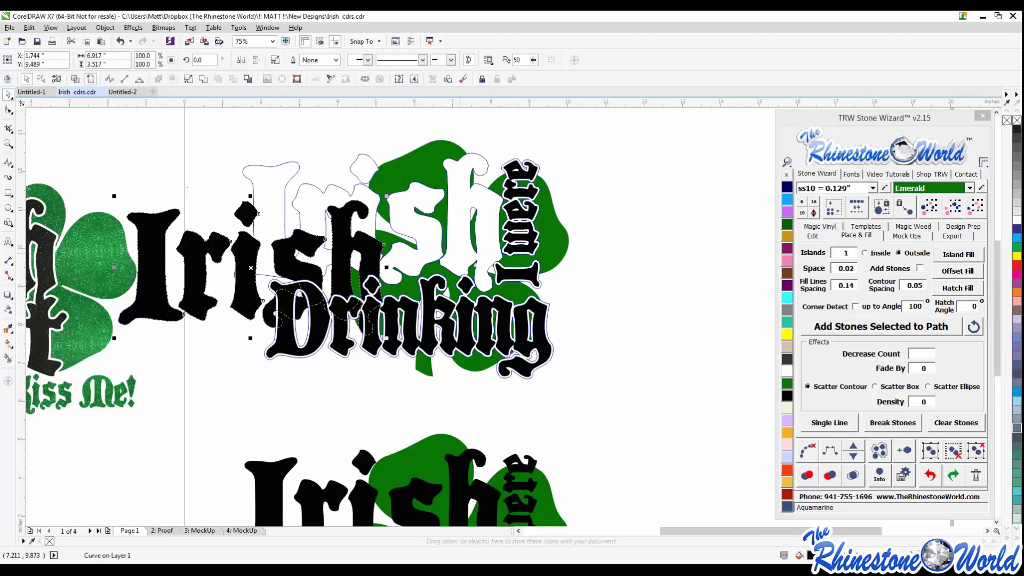
drag(460, 254, 467, 201)
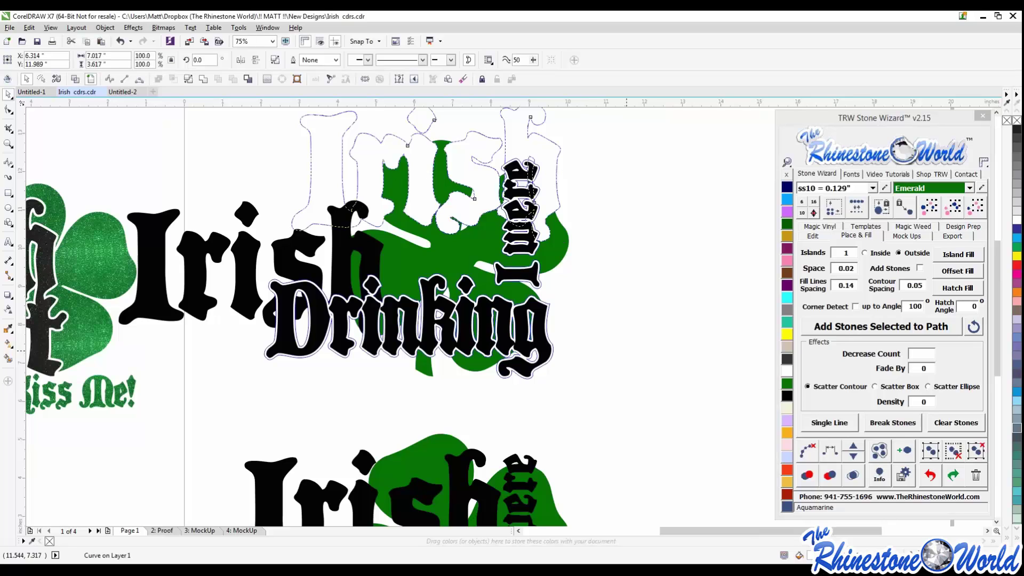
key(ctrl+z)
key(ctrl+z)
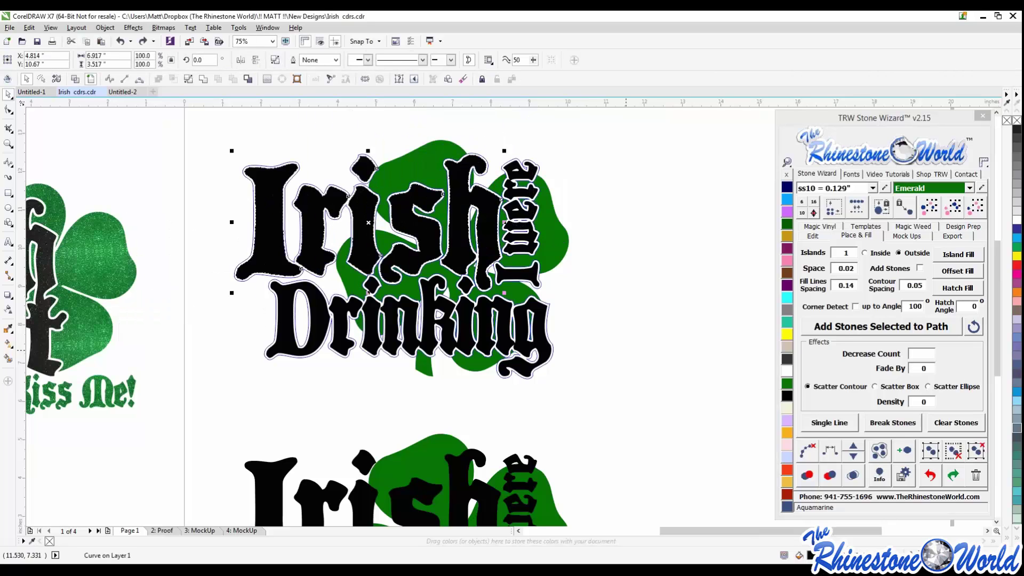
key(Escape)
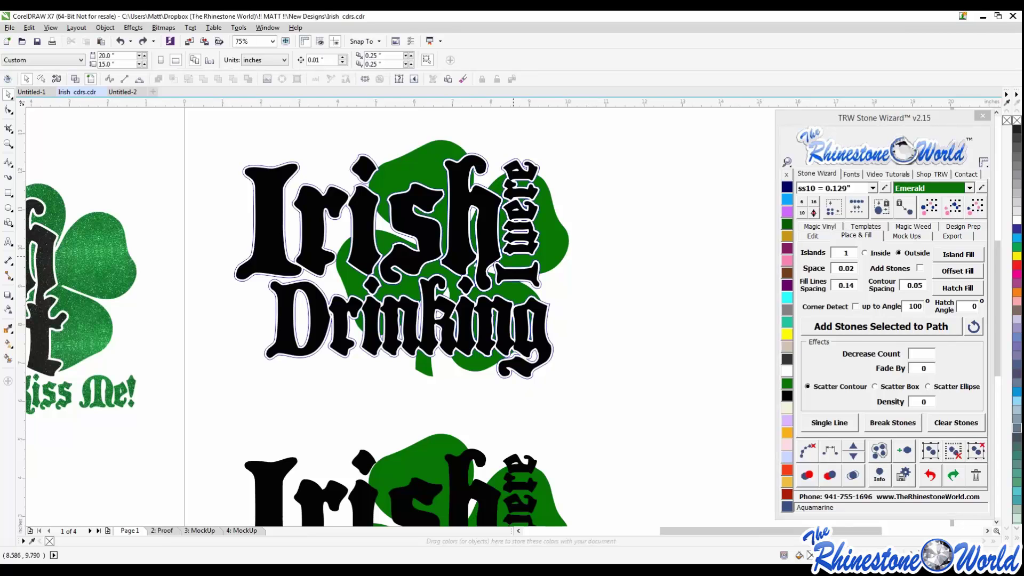
Check where the outlines of the separate words meet, and undo the Island Fill around the upper text.
scroll(513, 257, up, 2)
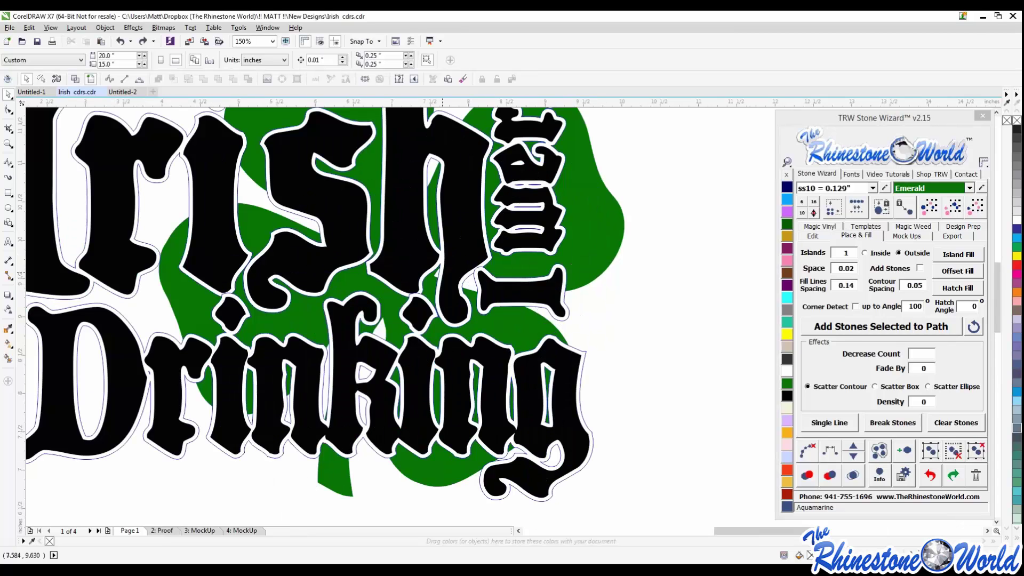
scroll(443, 266, up, 6)
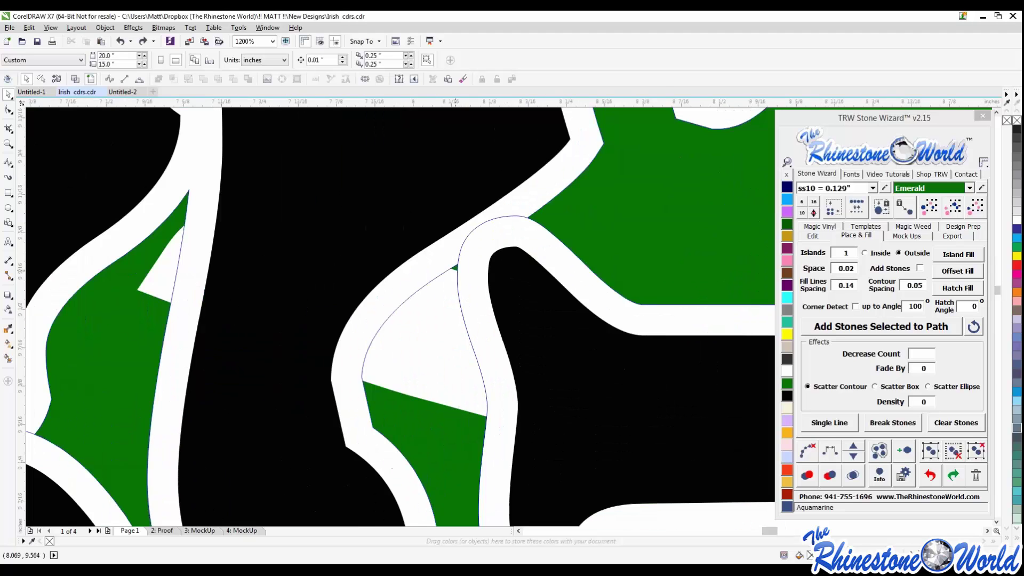
scroll(587, 267, down, 8)
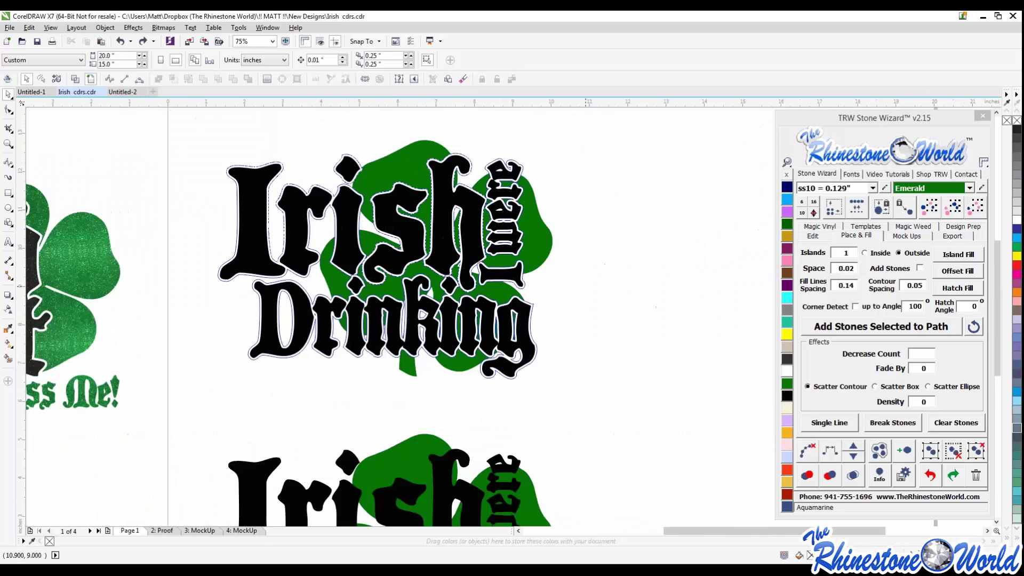
key(ctrl+z)
key(Escape)
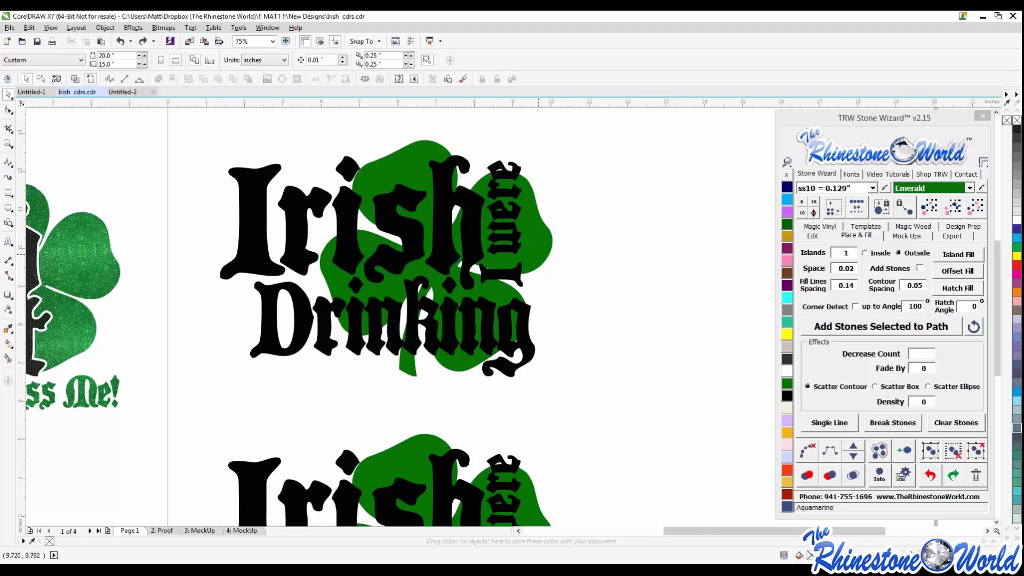
Merge the upper "Irish", "I were" and "Drinking" curves into a single curve and check it with a test move that is undone.
click(474, 248)
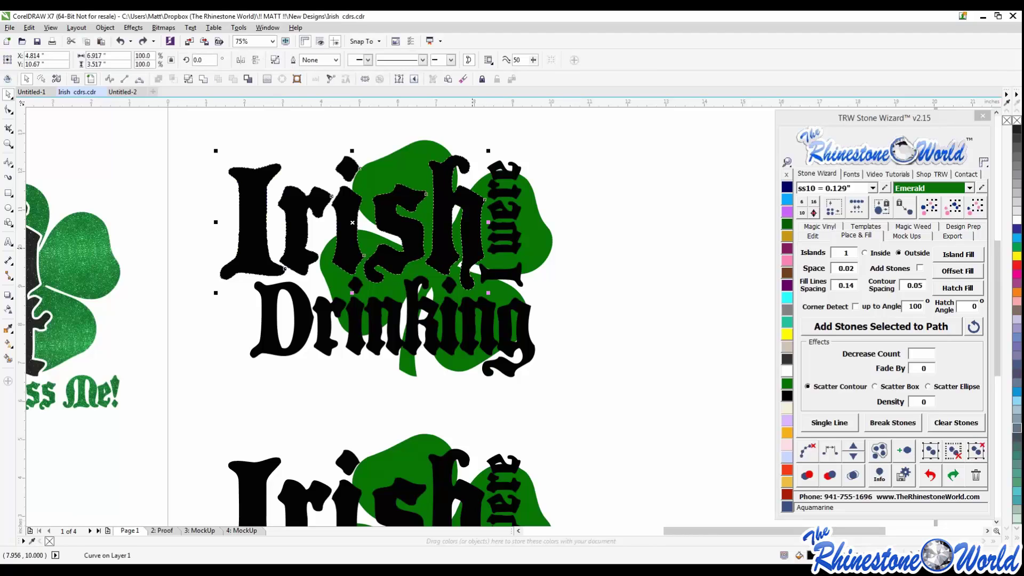
key(Escape)
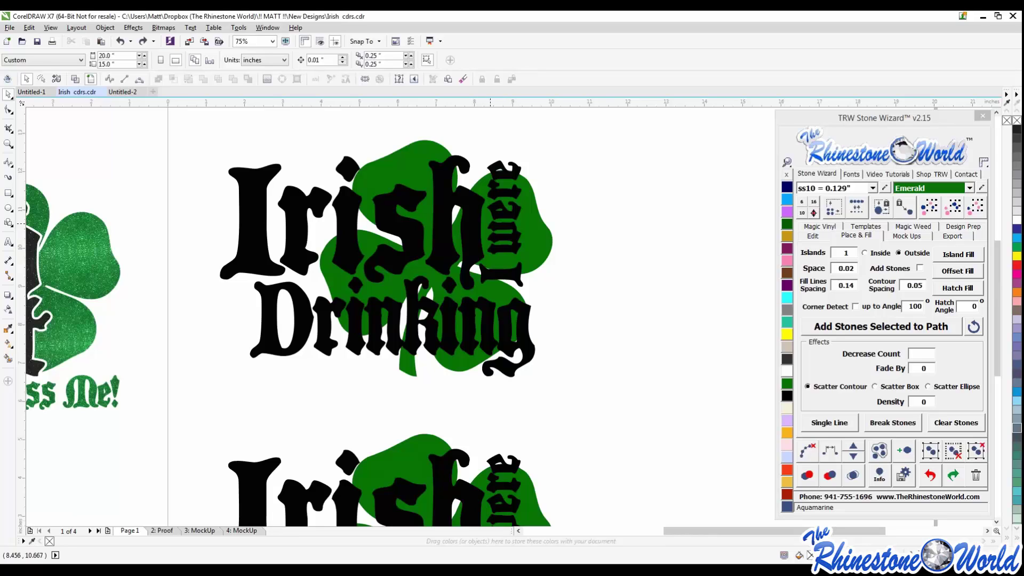
click(472, 249)
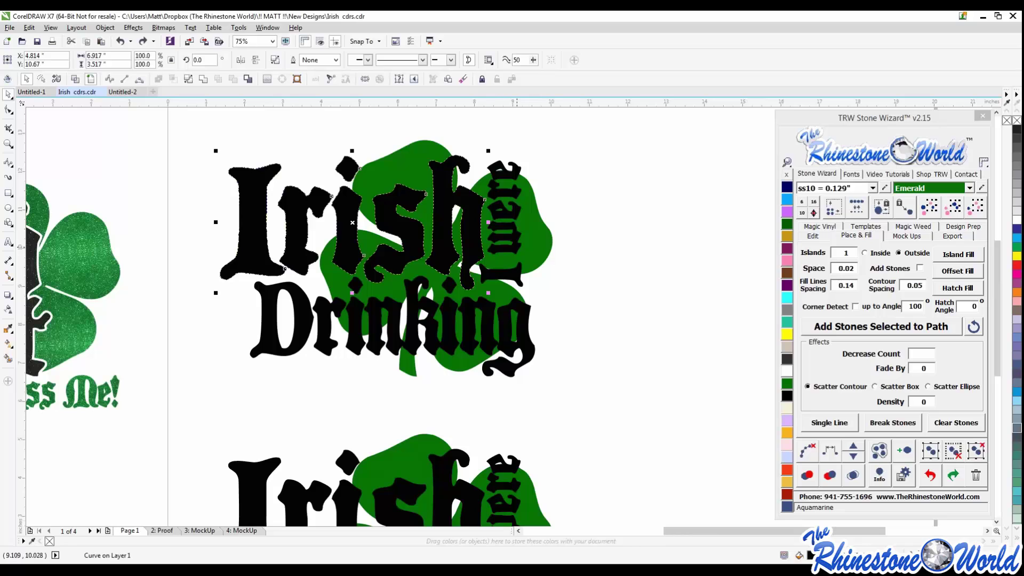
shift+click(514, 213)
shift+click(523, 320)
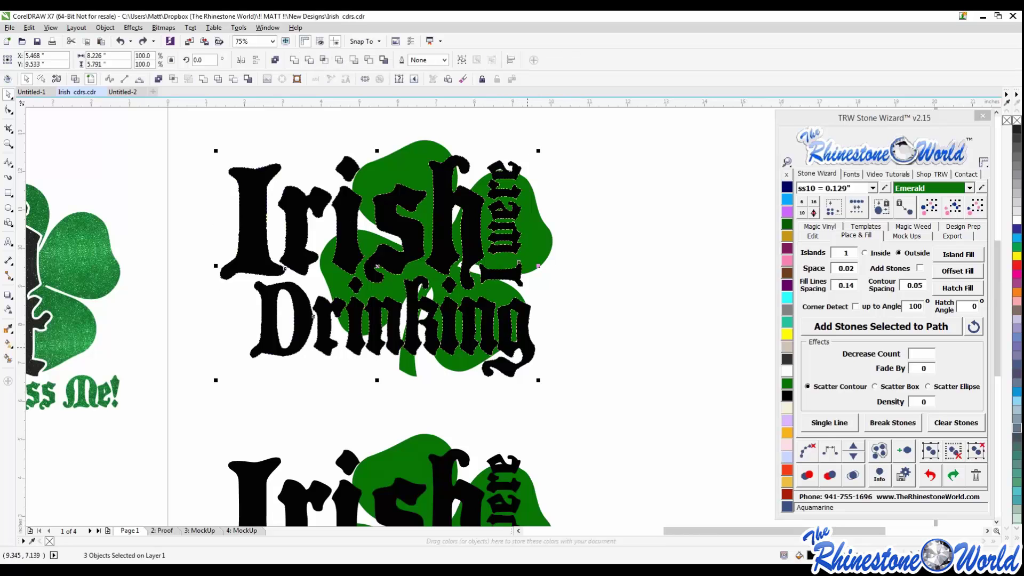
drag(524, 320, 639, 372)
key(ctrl+z)
click(203, 79)
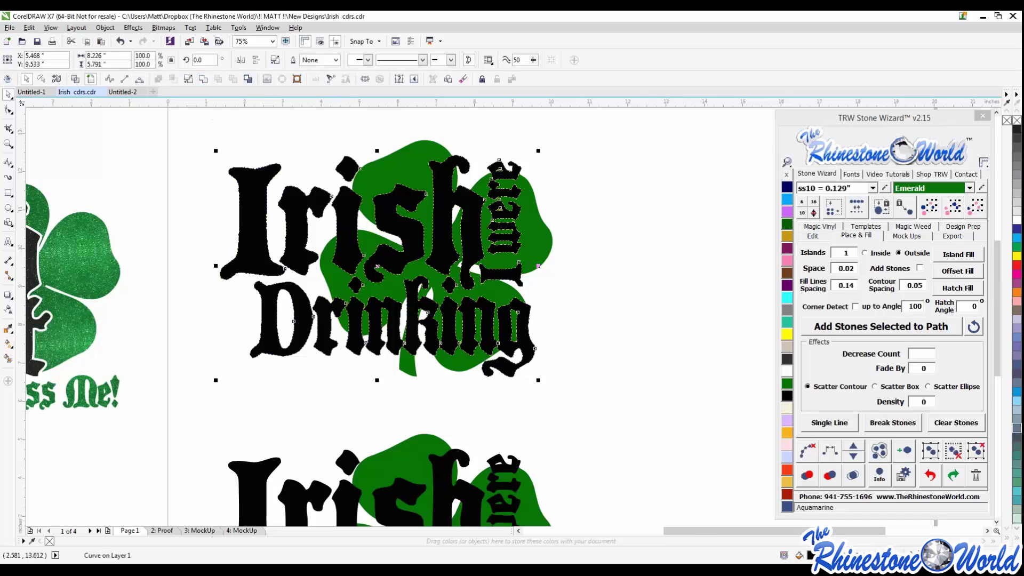
drag(511, 275, 680, 228)
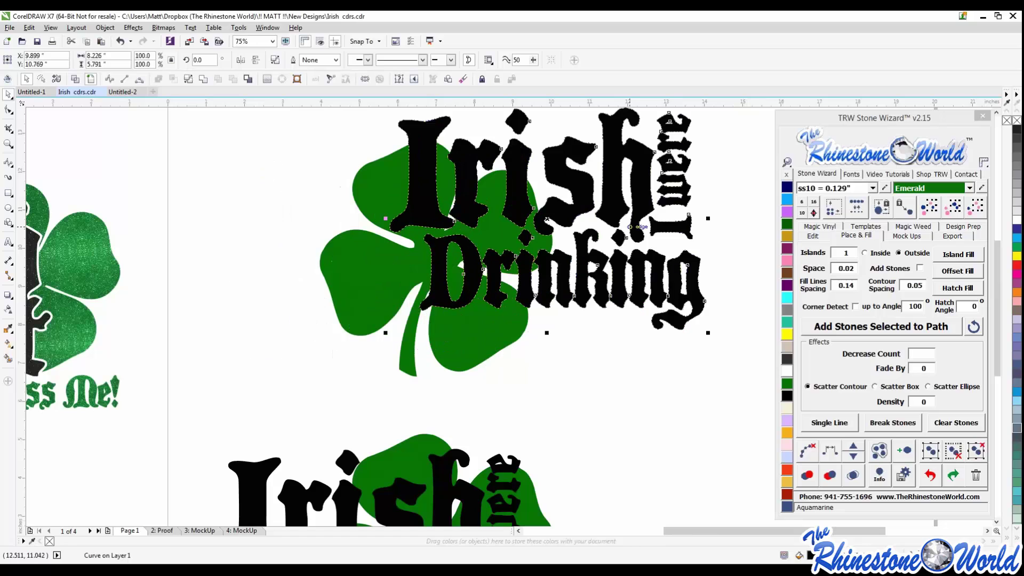
key(ctrl+z)
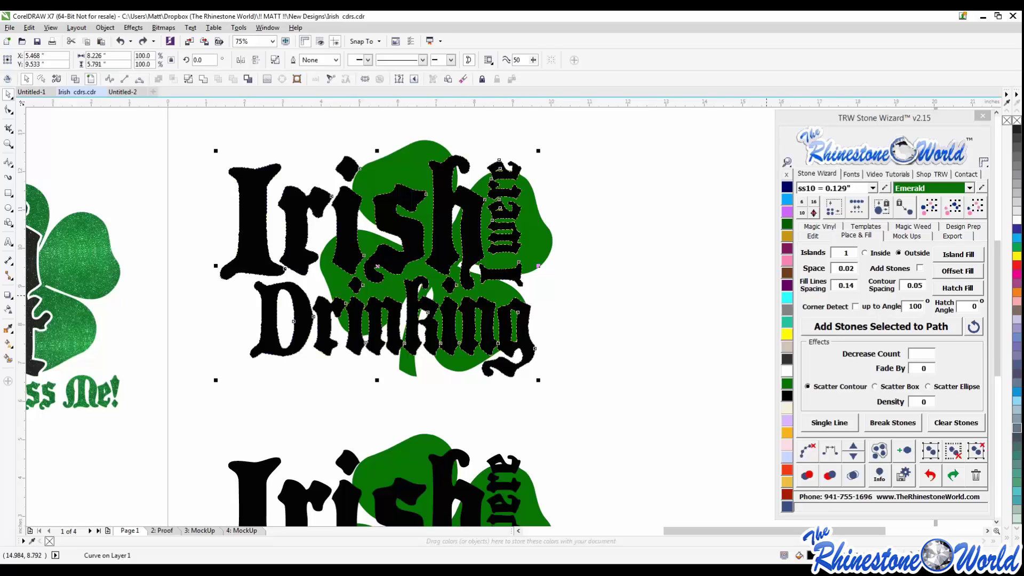
Run the outside Island Fill with 1 island and 0.02 space around the merged upper text curve.
click(958, 255)
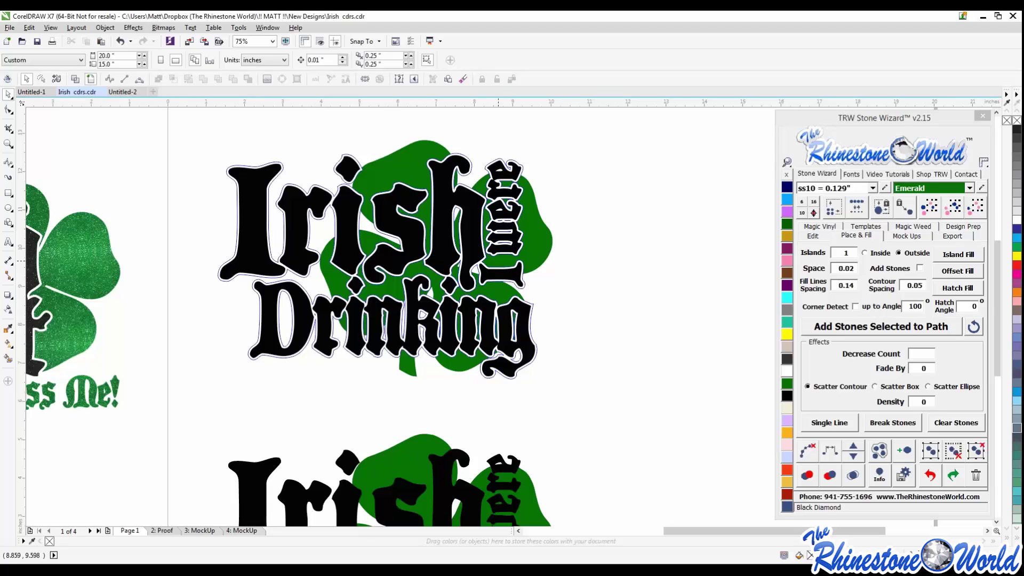
scroll(477, 261, up, 4)
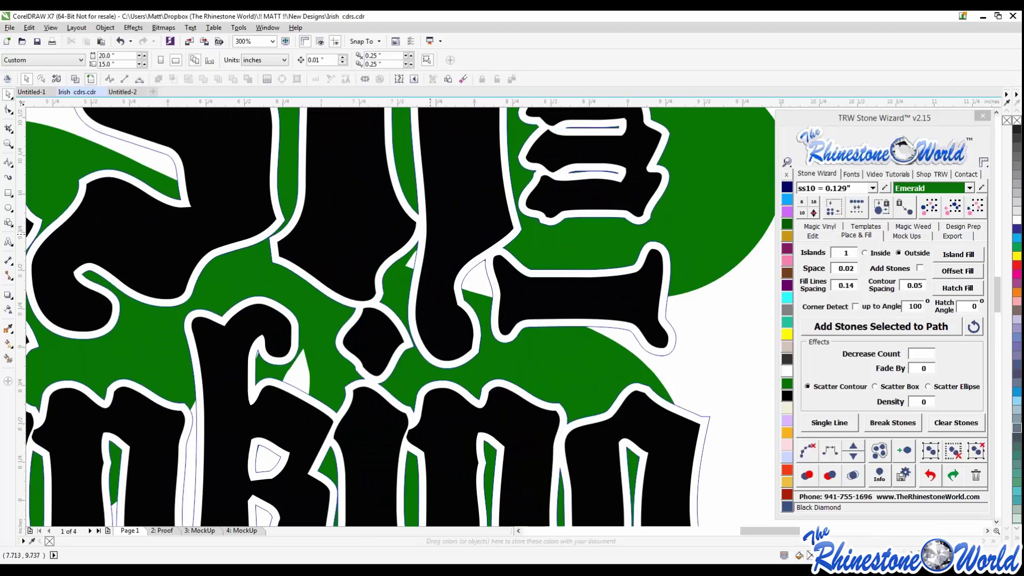
scroll(432, 233, down, 4)
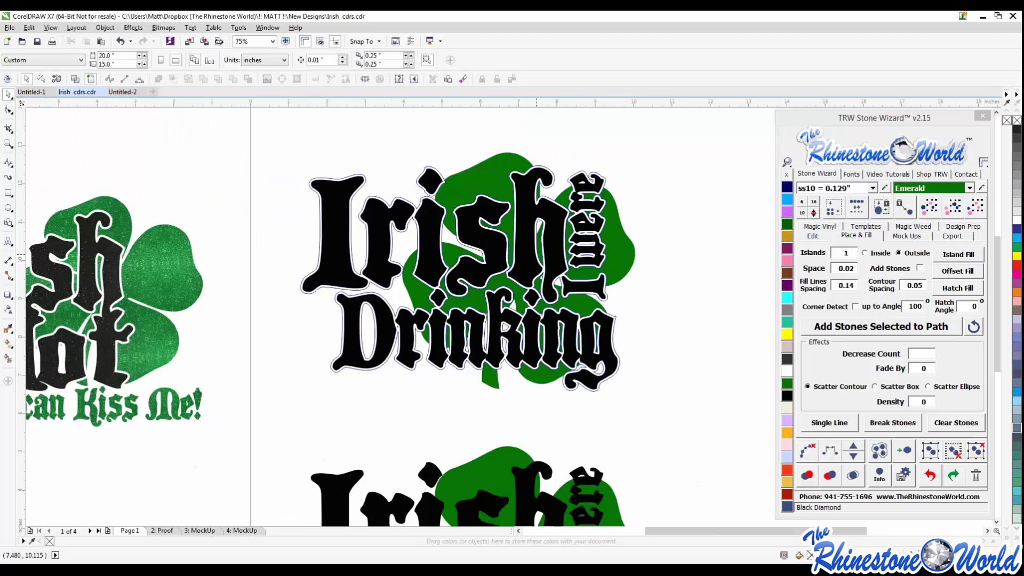
Try pulling the merged upper text, its outline and the clover apart, and undo all the moves.
drag(528, 252, 385, 304)
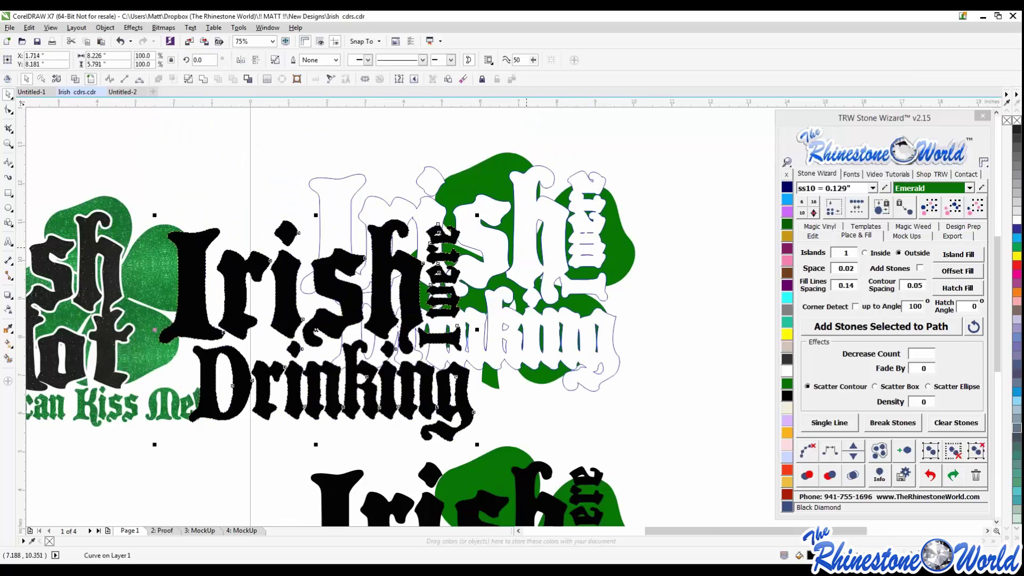
drag(526, 247, 647, 183)
drag(564, 357, 606, 405)
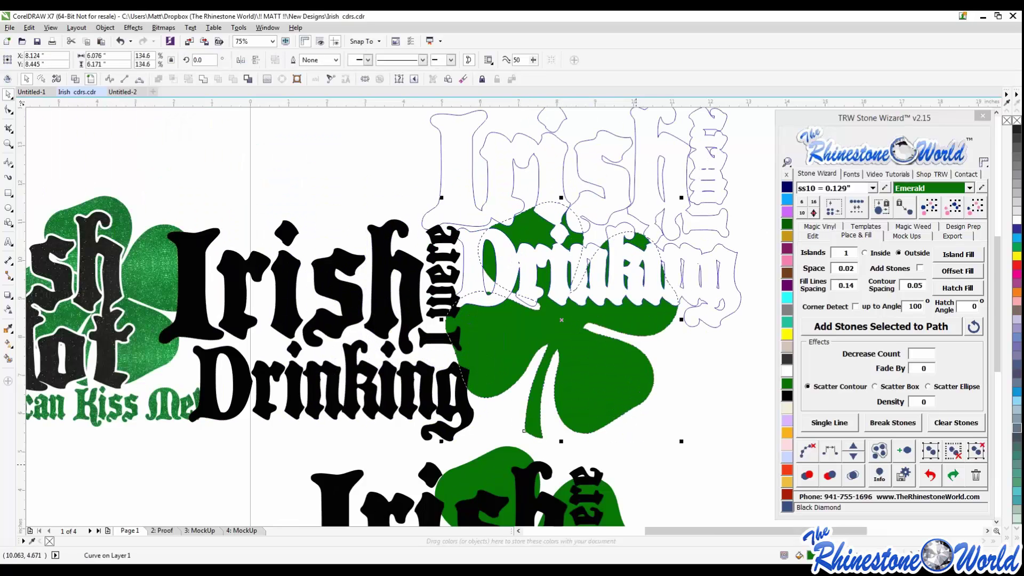
key(ctrl+z)
key(ctrl+z)
key(ctrl+z)
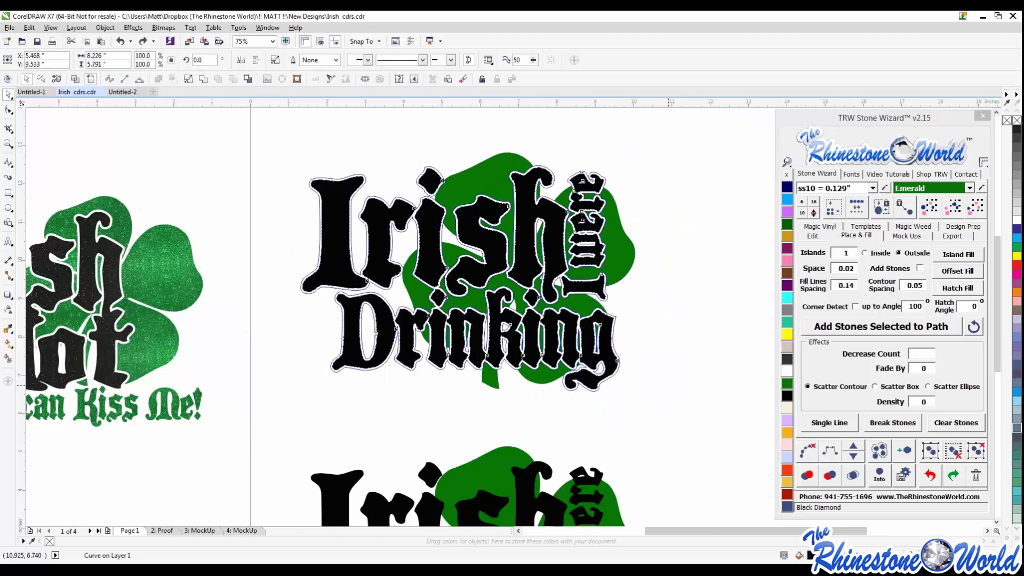
key(Escape)
drag(618, 257, 740, 199)
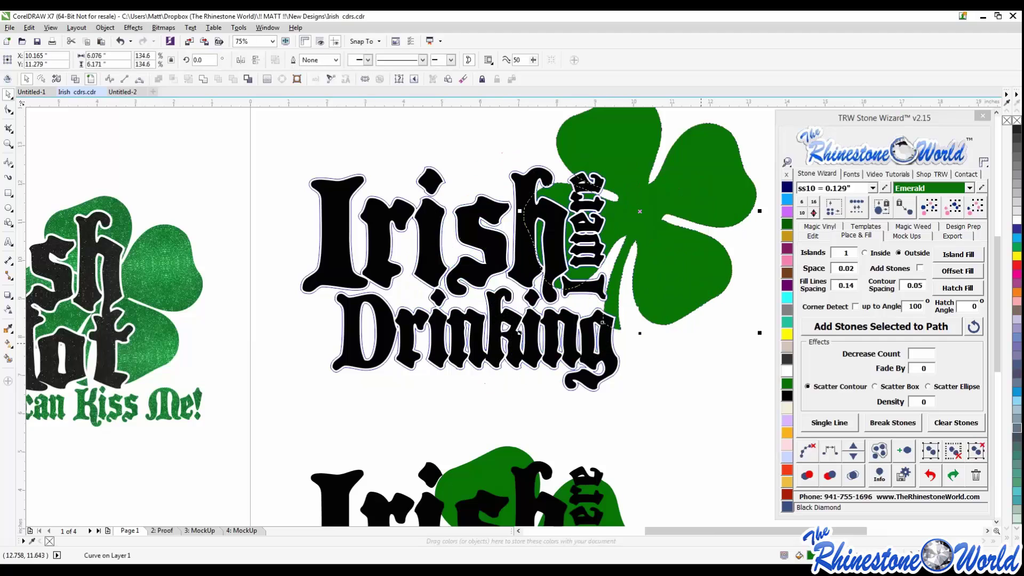
key(ctrl+z)
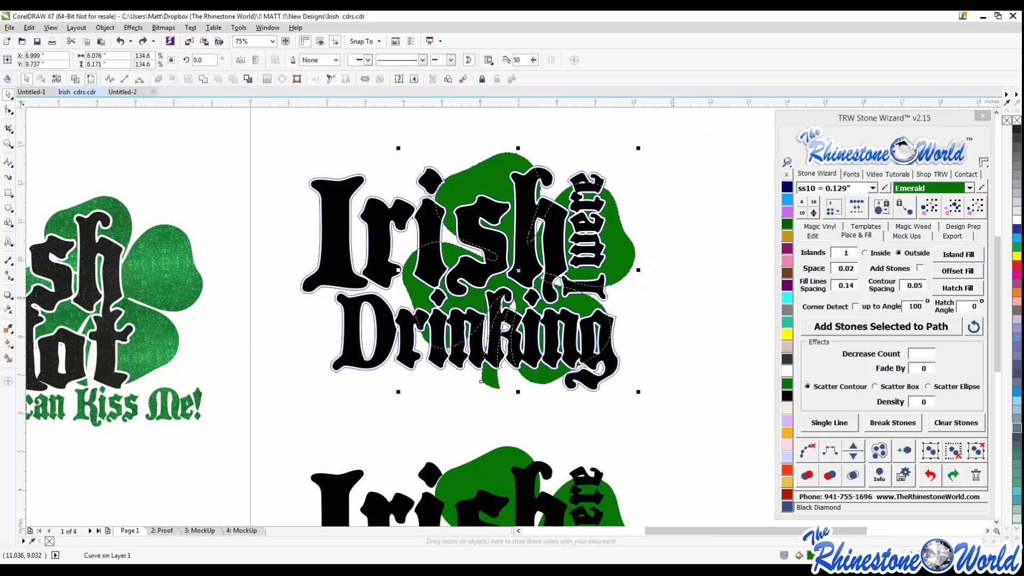
click(671, 224)
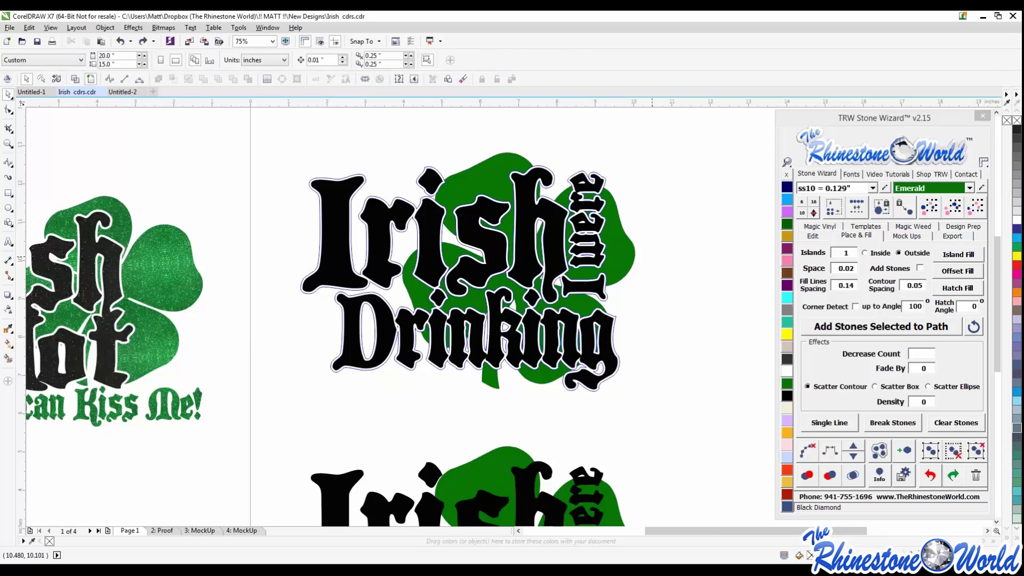
Select the text's outside outline and then the upper clover, and trim the clover with the outline.
scroll(608, 262, up, 1)
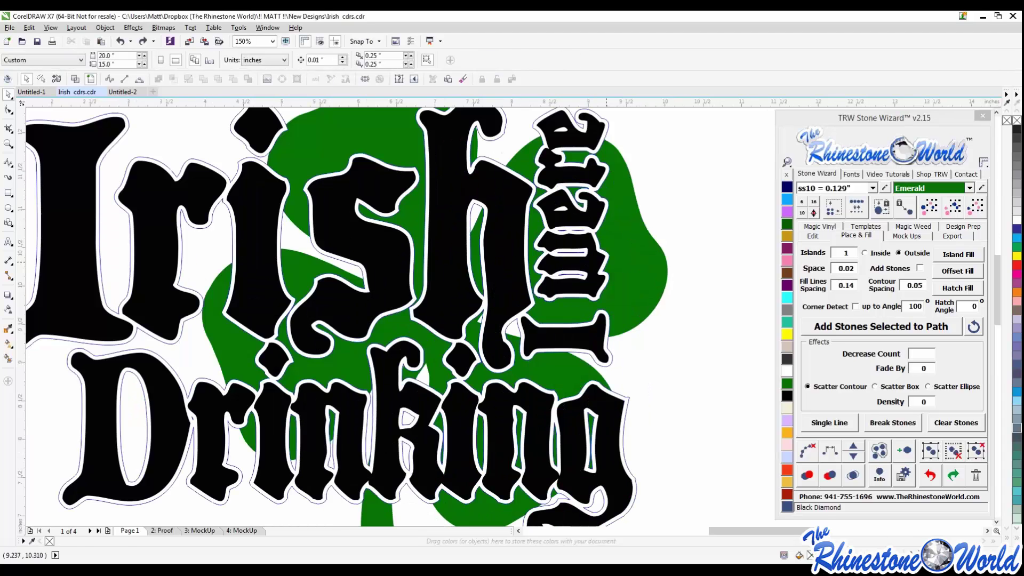
click(607, 262)
shift+click(613, 265)
scroll(613, 265, down, 1)
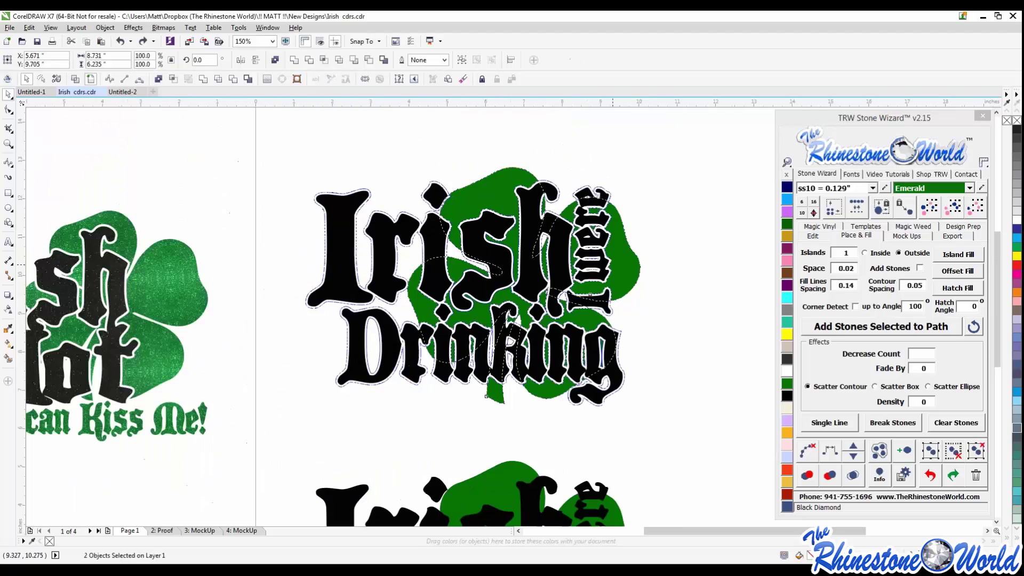
drag(613, 265, 759, 186)
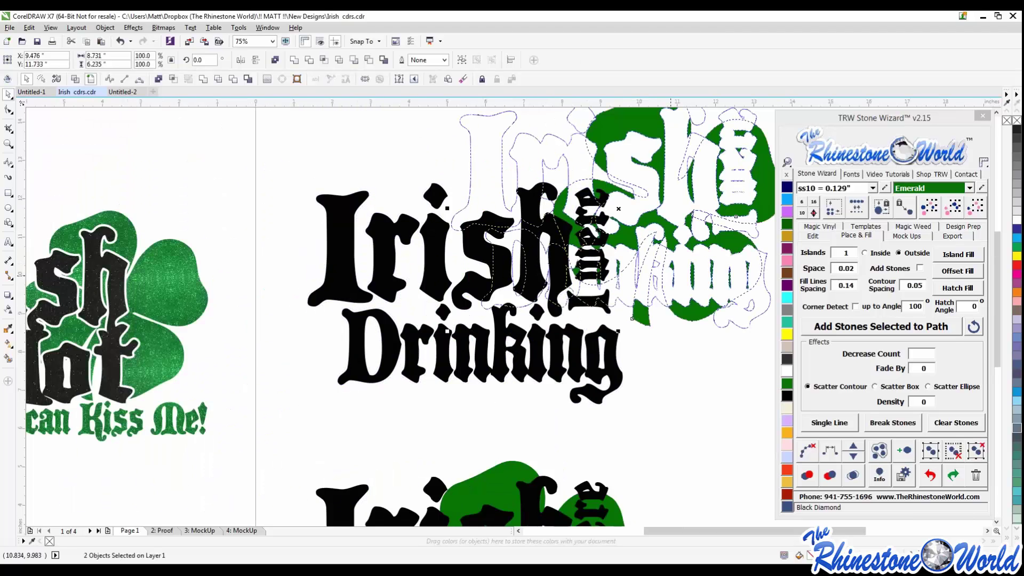
key(ctrl+z)
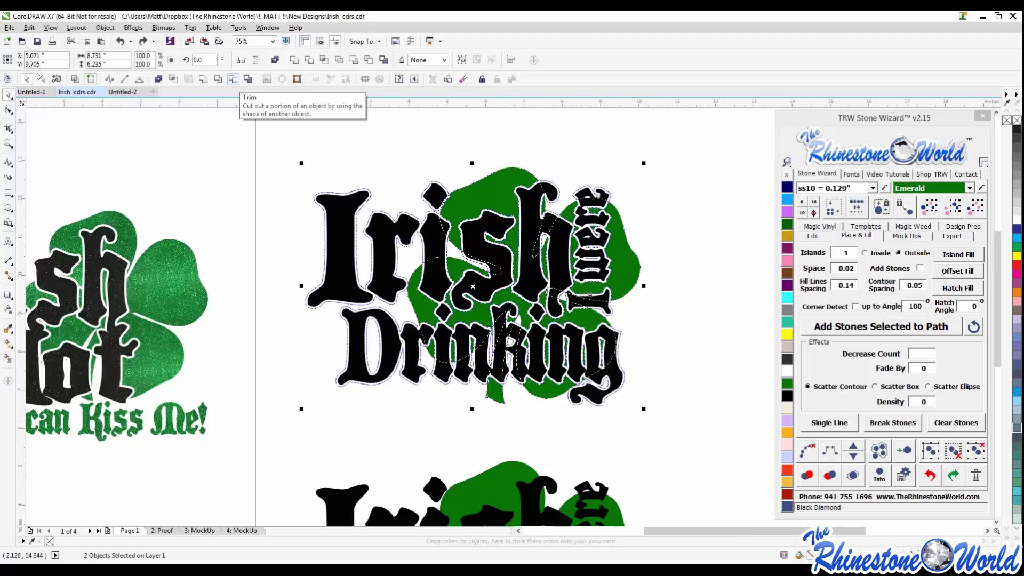
click(233, 79)
Delete the outside outline around the upper text, keeping the text and the trimmed clover.
click(320, 195)
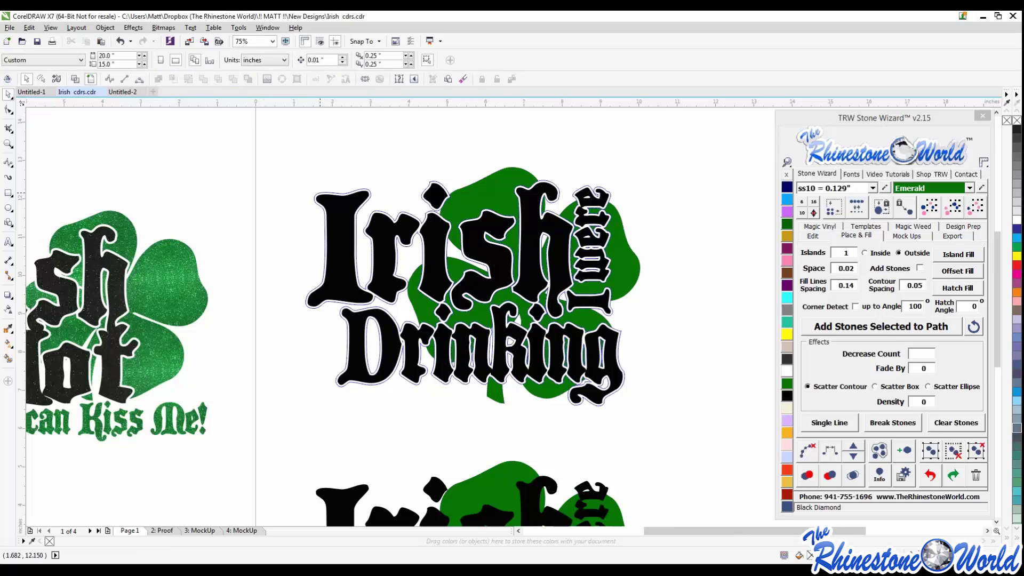
drag(320, 195, 275, 163)
key(Delete)
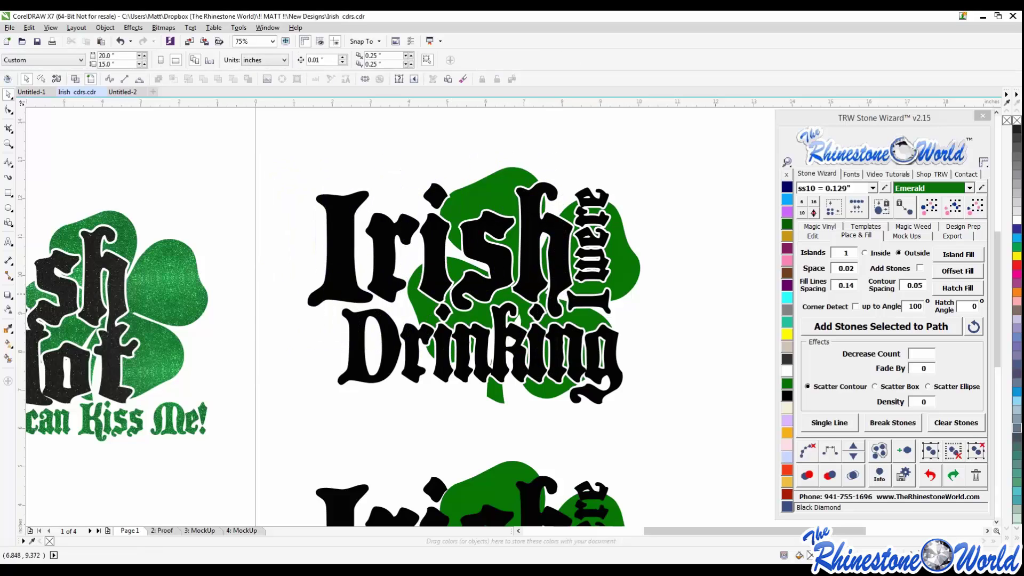
scroll(506, 291, down, 2)
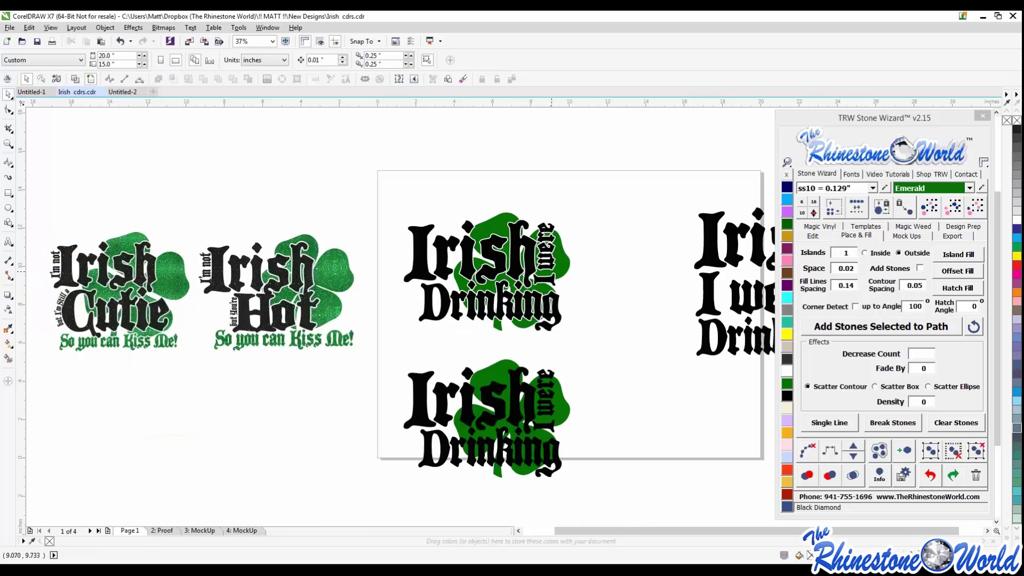
Examine the trimmed upper clover up close for tiny leftover pieces between the letters of "were" and around the "h" of "Irish".
scroll(540, 262, up, 2)
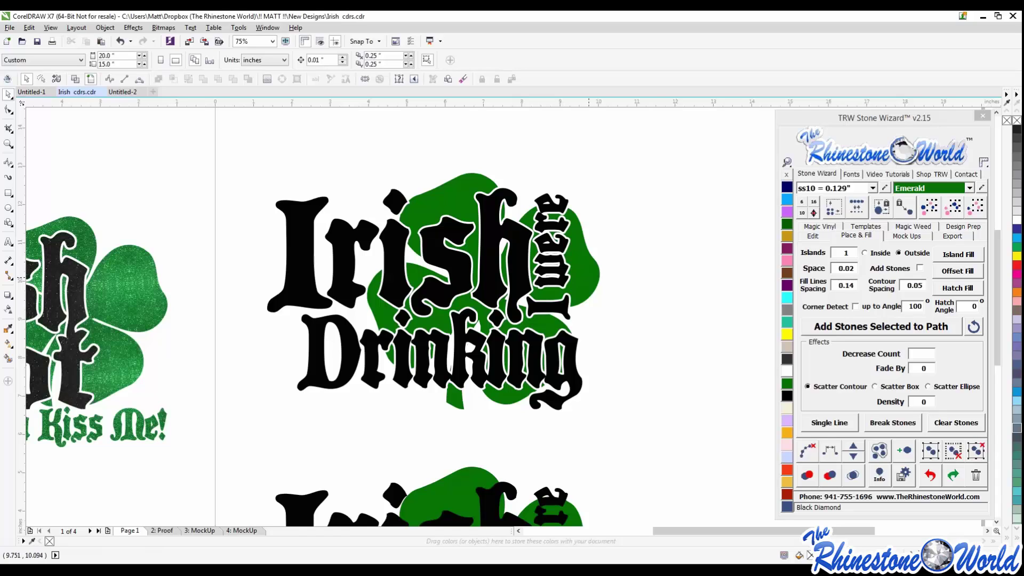
scroll(589, 277, down, 2)
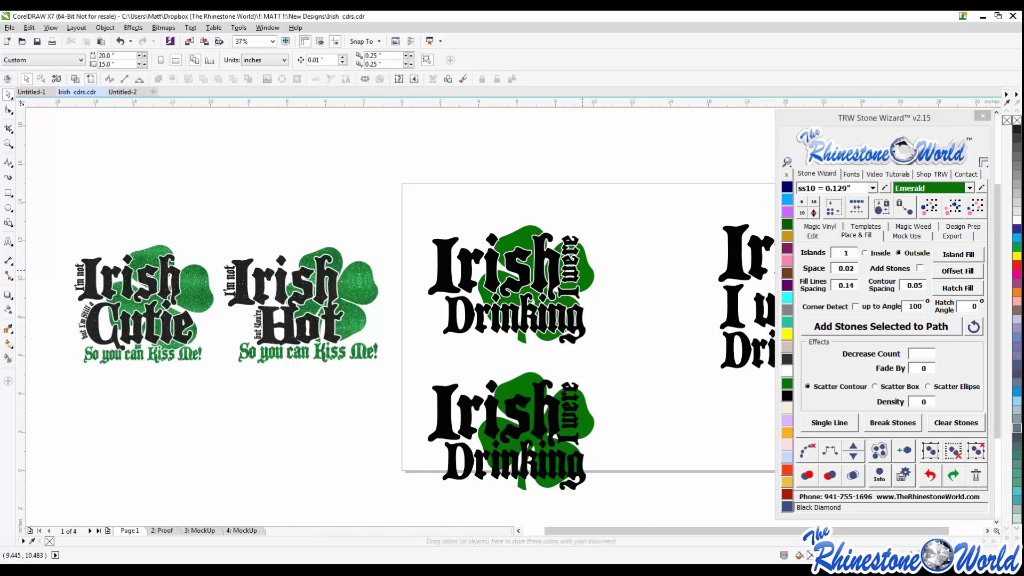
scroll(581, 270, up, 7)
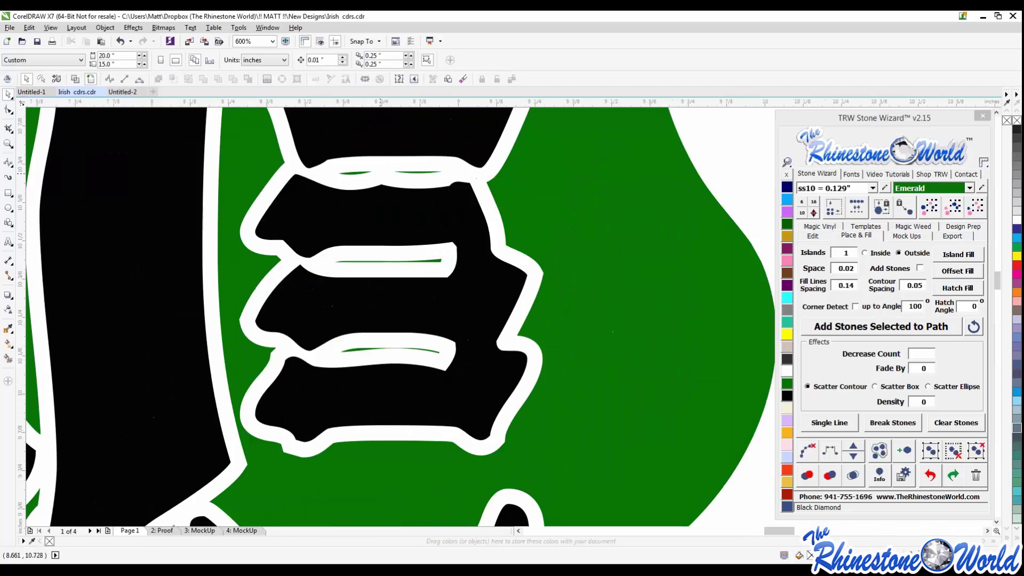
scroll(582, 271, down, 3)
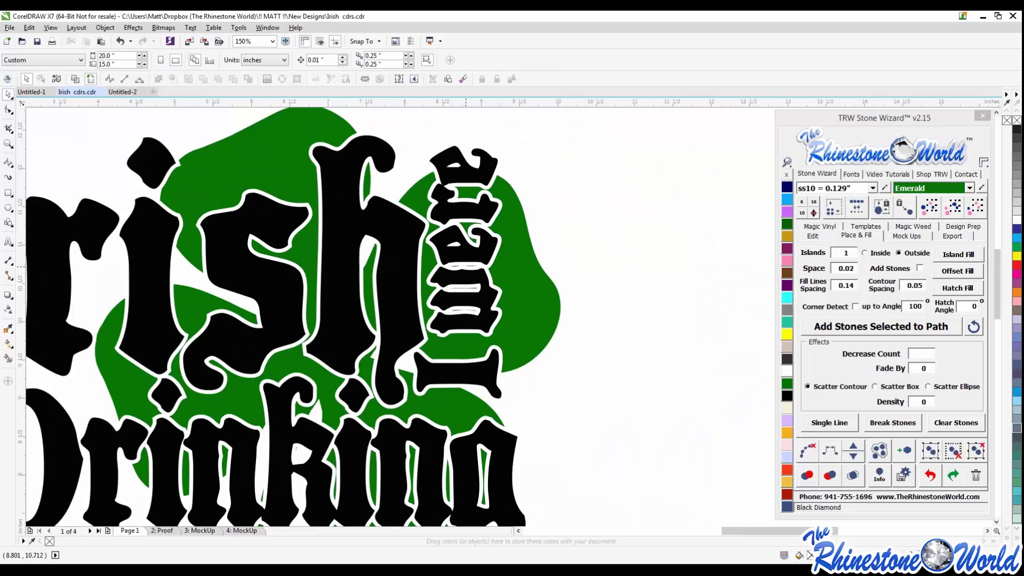
scroll(467, 298, up, 3)
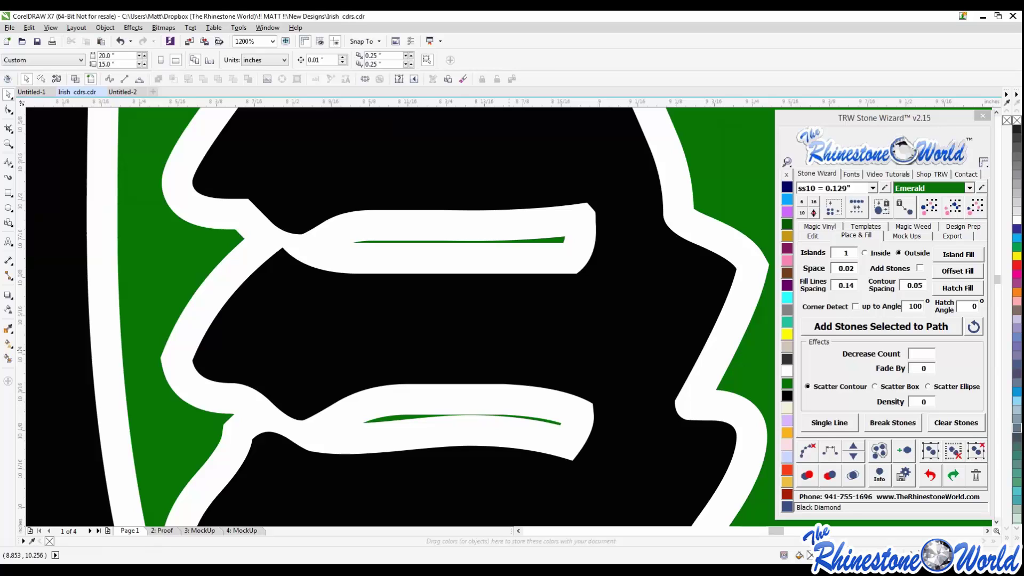
scroll(541, 366, down, 1)
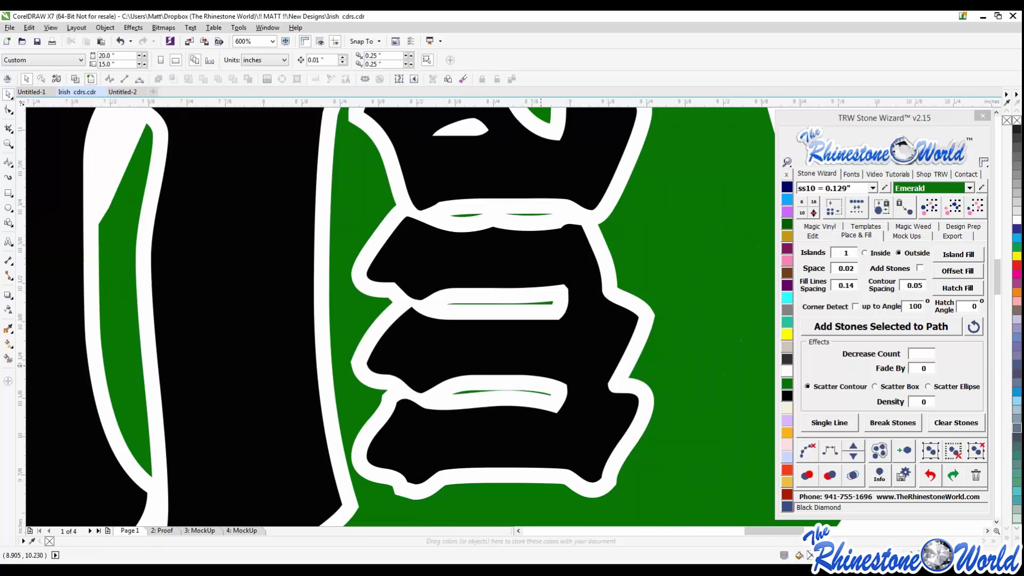
scroll(534, 368, down, 1)
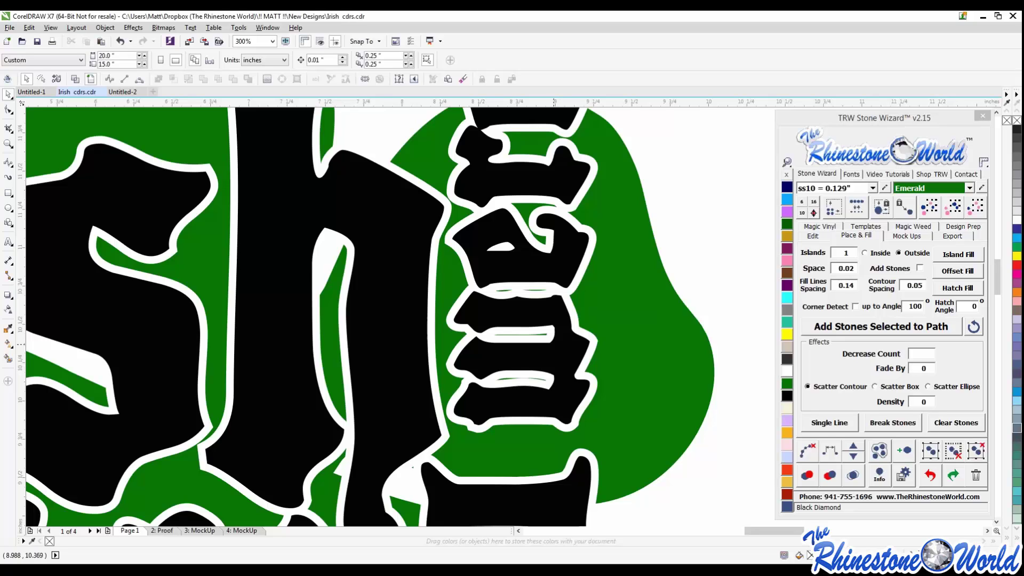
scroll(553, 342, down, 2)
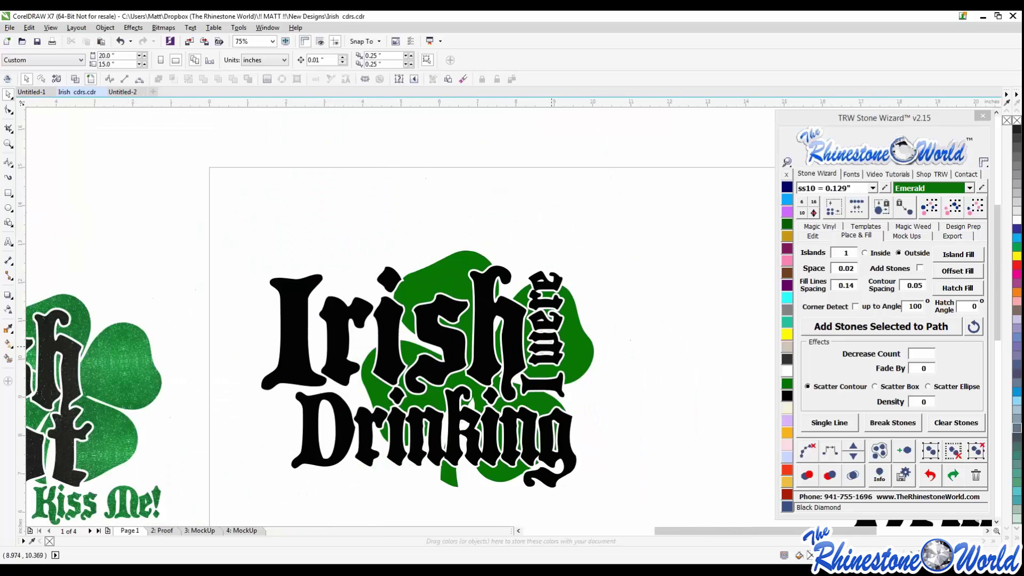
scroll(363, 260, up, 1)
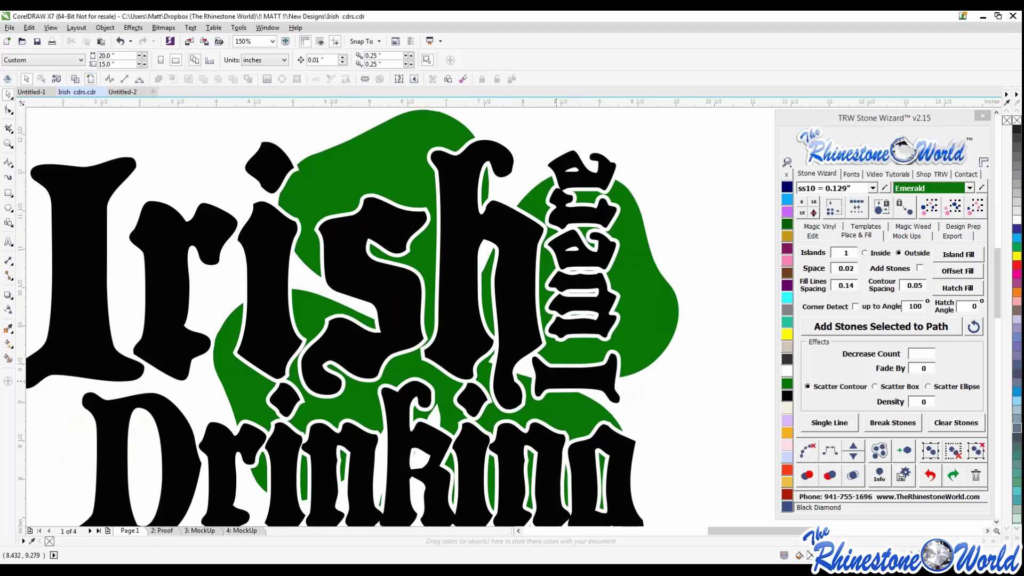
scroll(558, 381, up, 2)
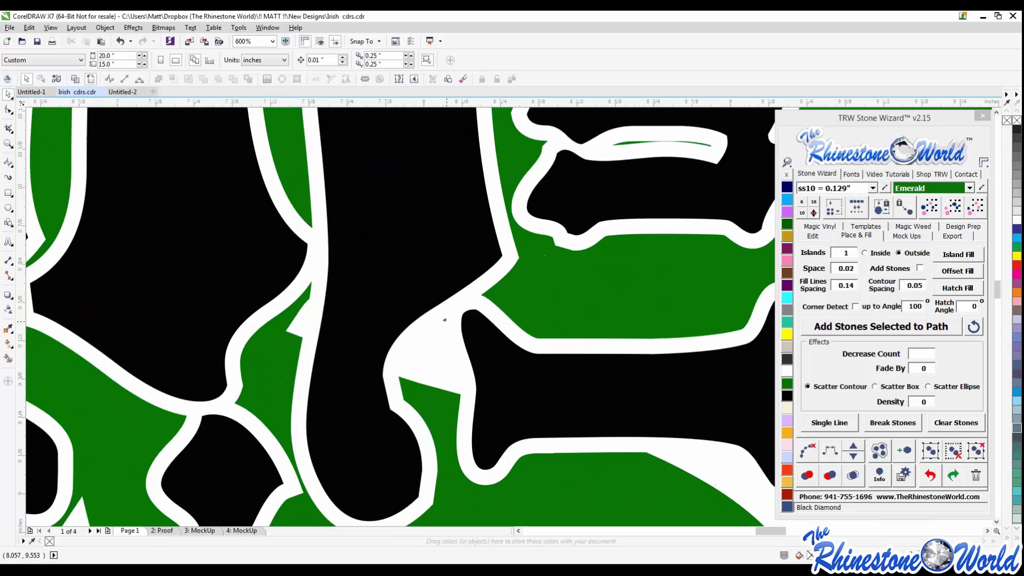
scroll(446, 319, up, 3)
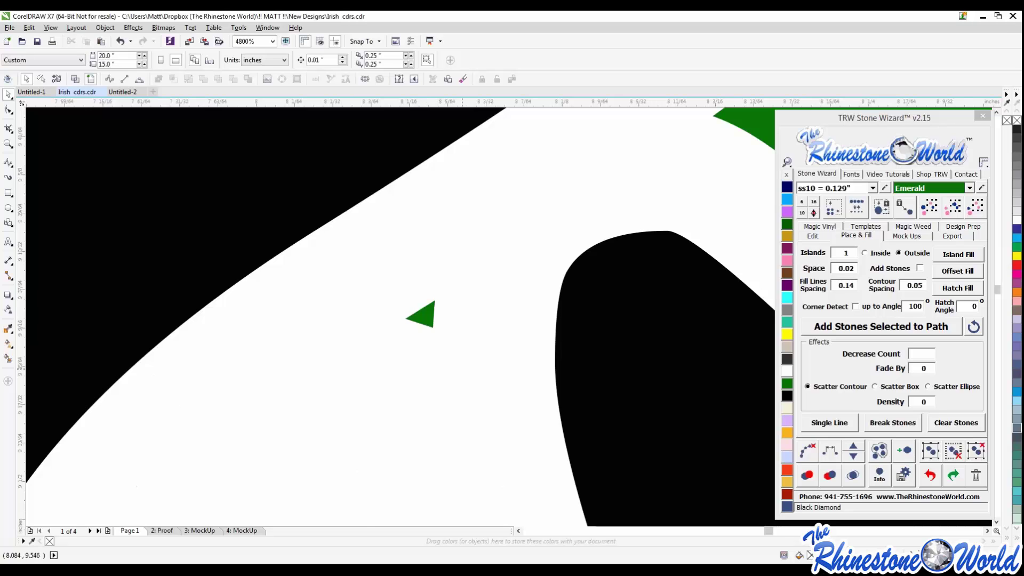
scroll(462, 368, down, 3)
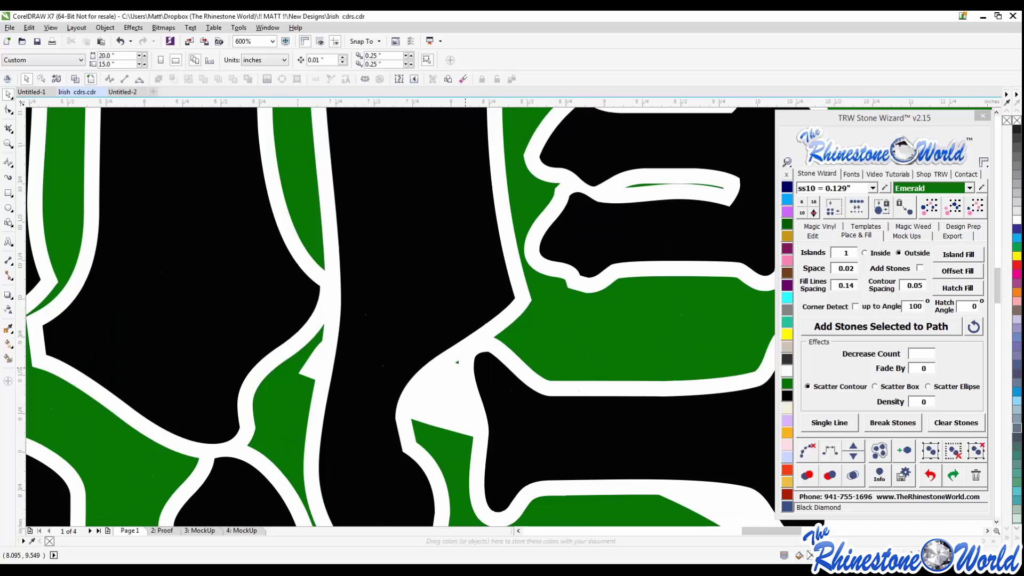
scroll(465, 367, down, 2)
scroll(423, 362, up, 3)
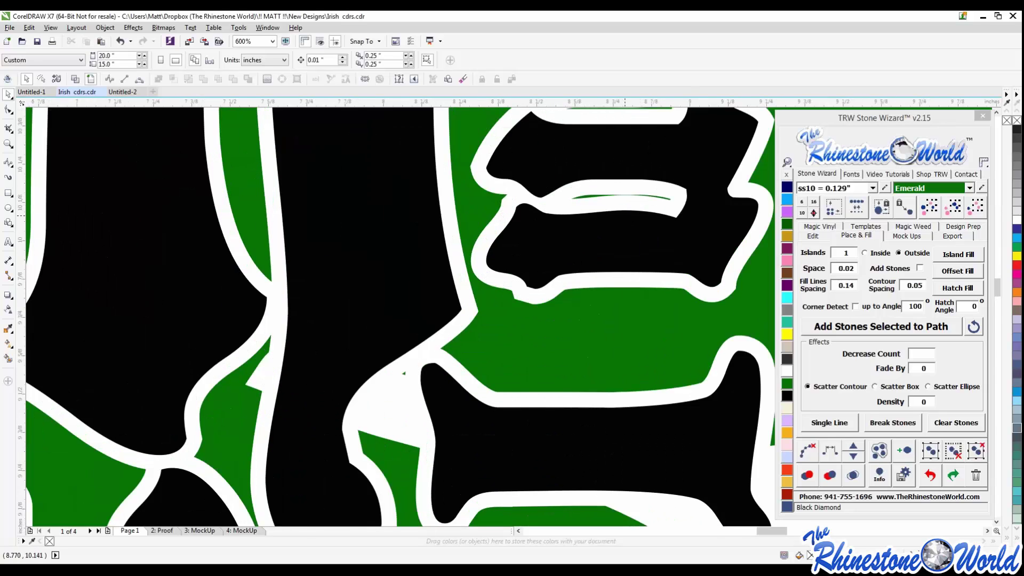
scroll(654, 295, down, 1)
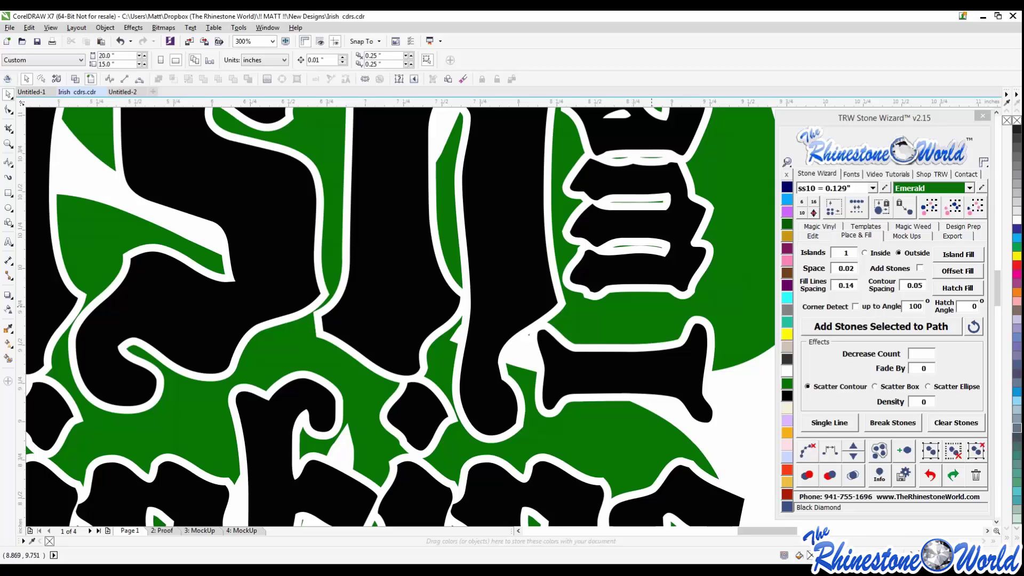
scroll(480, 322, down, 1)
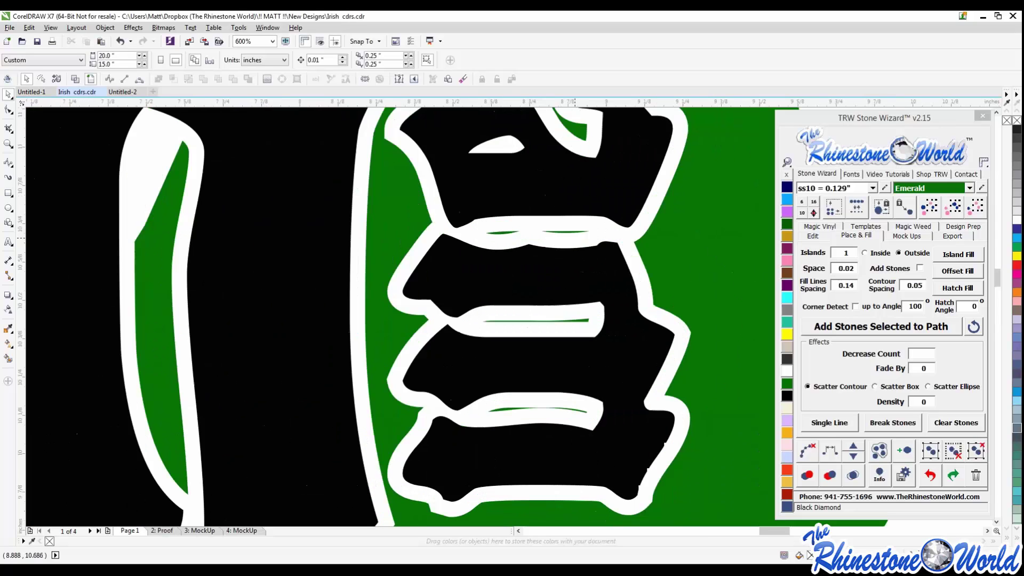
Edit the trimmed clover's nodes and delete the thin green slivers inside and beside the "w" of "were".
scroll(568, 235, up, 3)
scroll(579, 319, down, 2)
double_click(637, 287)
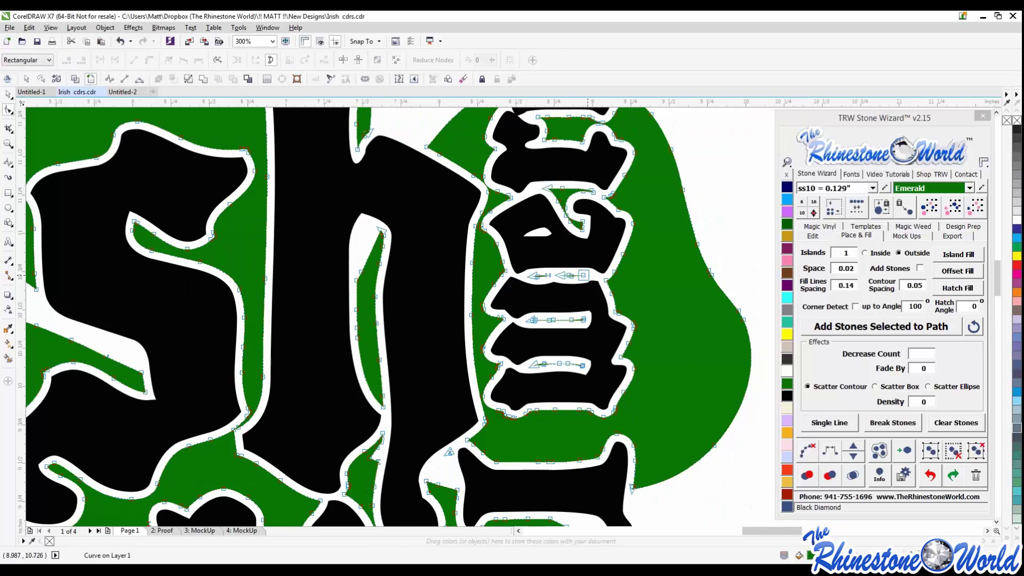
scroll(575, 274, up, 1)
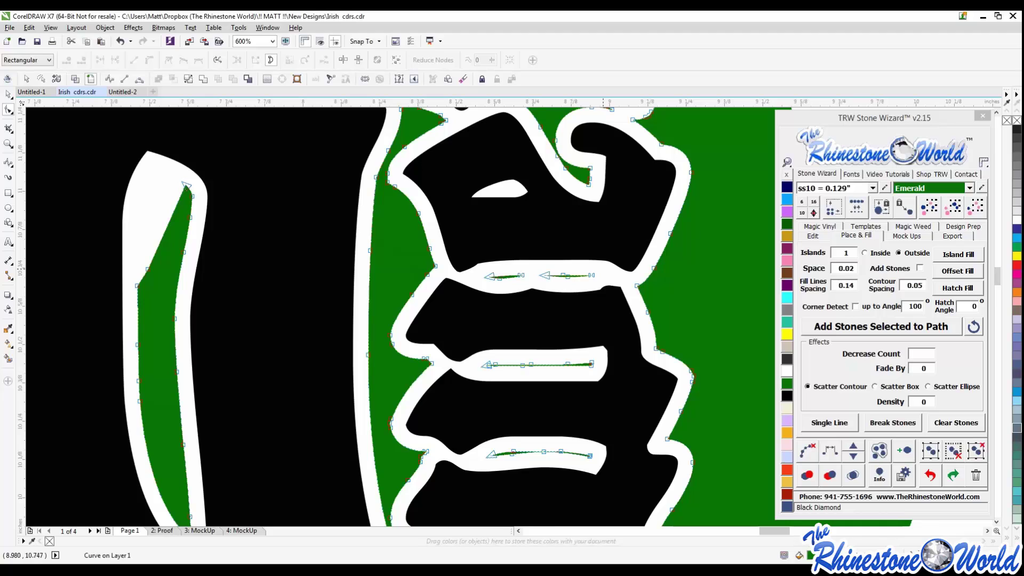
mouse_move(604, 266)
mouse_down()
mouse_move(533, 285)
mouse_move(469, 396)
mouse_move(469, 480)
mouse_up()
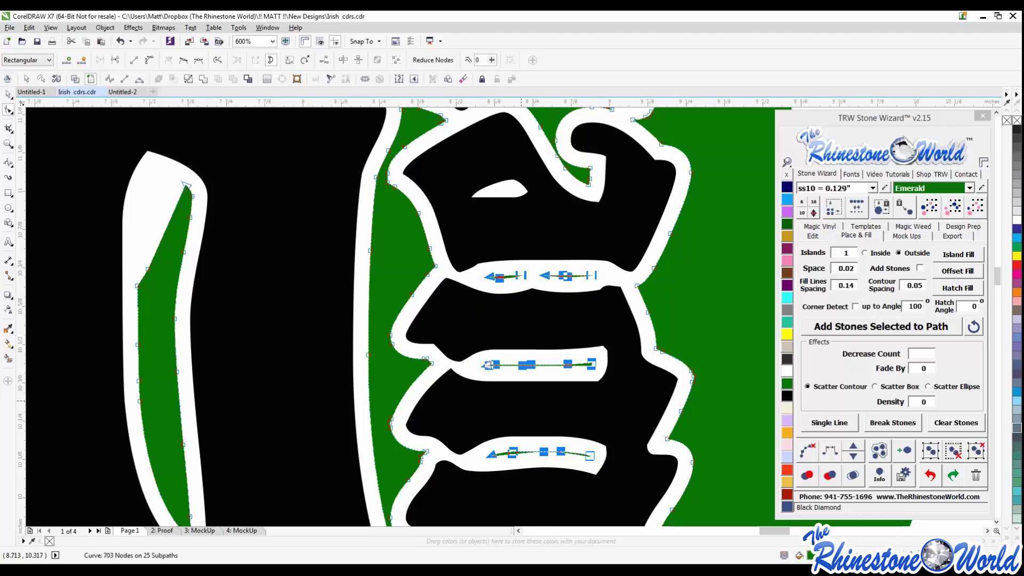
key(Delete)
scroll(608, 375, down, 1)
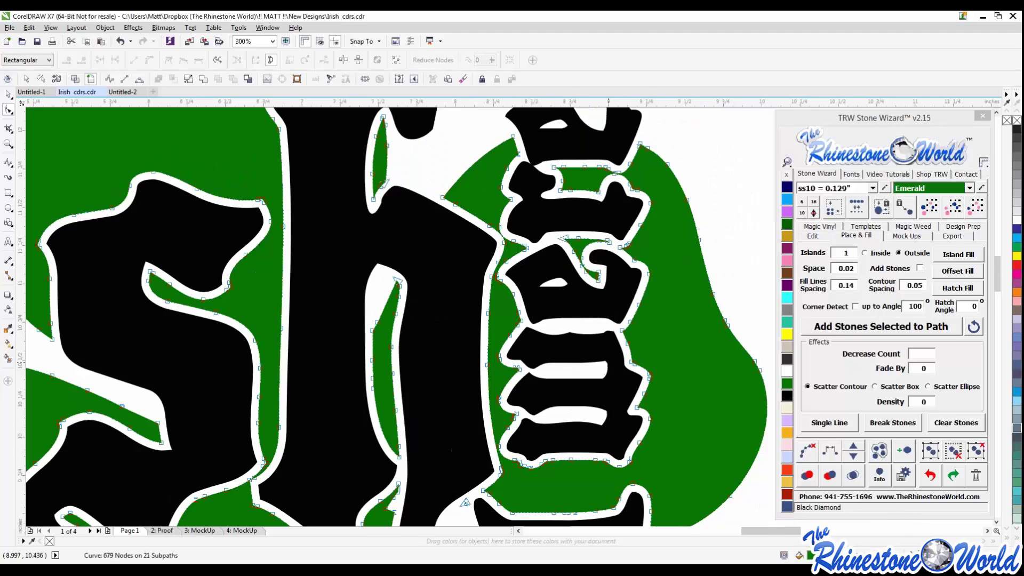
Delete the nodes of the tiny clover triangle between the "h" of "Irish" and the vertical "I".
scroll(464, 502, down, 2)
scroll(754, 159, up, 3)
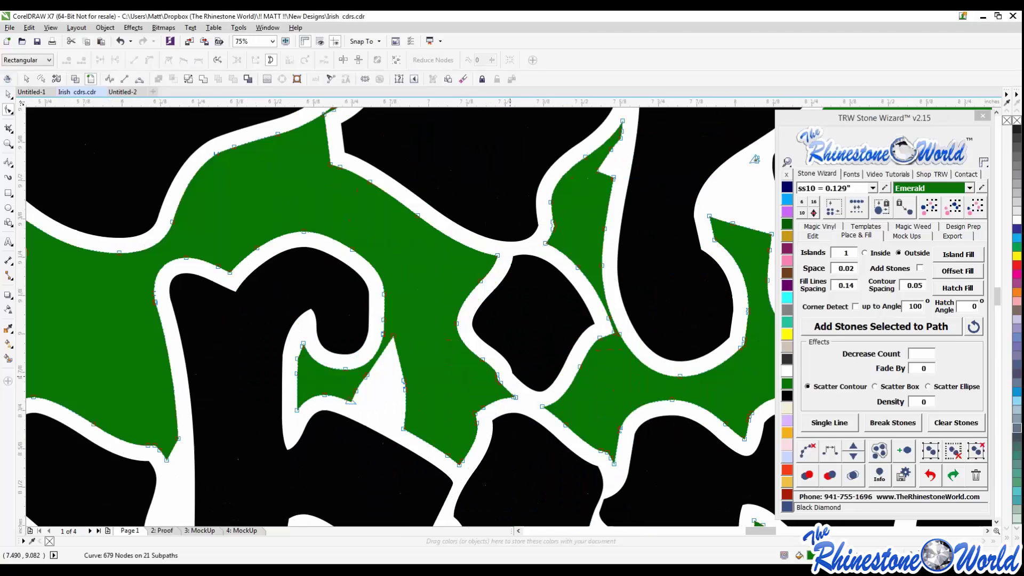
scroll(650, 241, down, 1)
scroll(644, 249, up, 2)
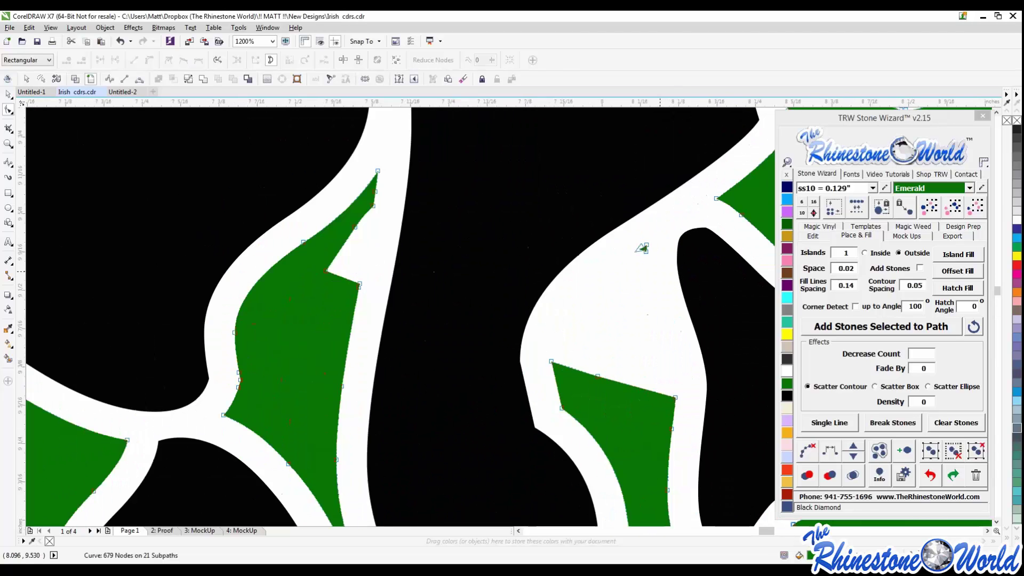
scroll(644, 249, down, 2)
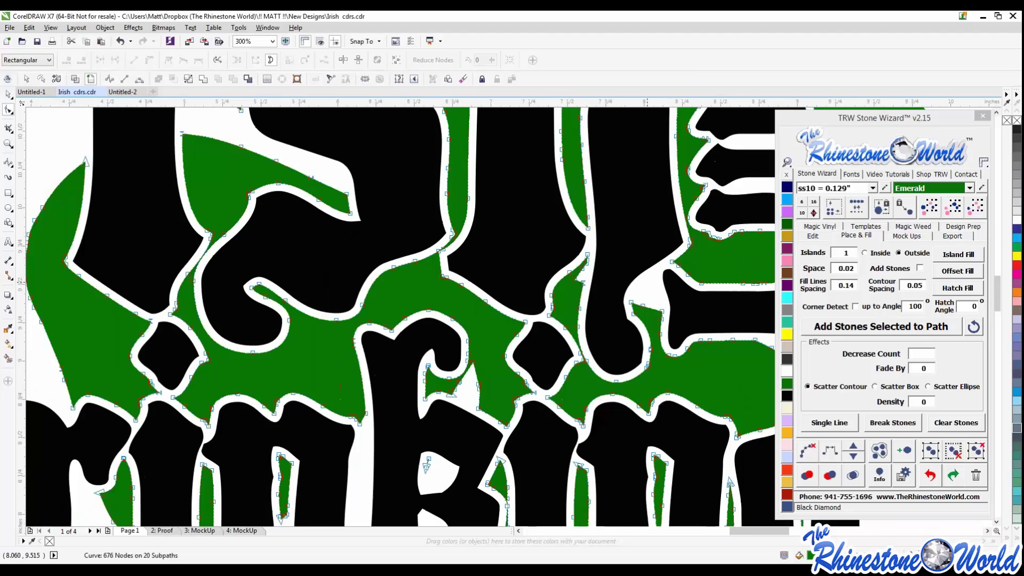
Delete the tiny leftover clover slivers in and around the "k" of "Drinking".
scroll(459, 281, down, 2)
scroll(459, 281, up, 3)
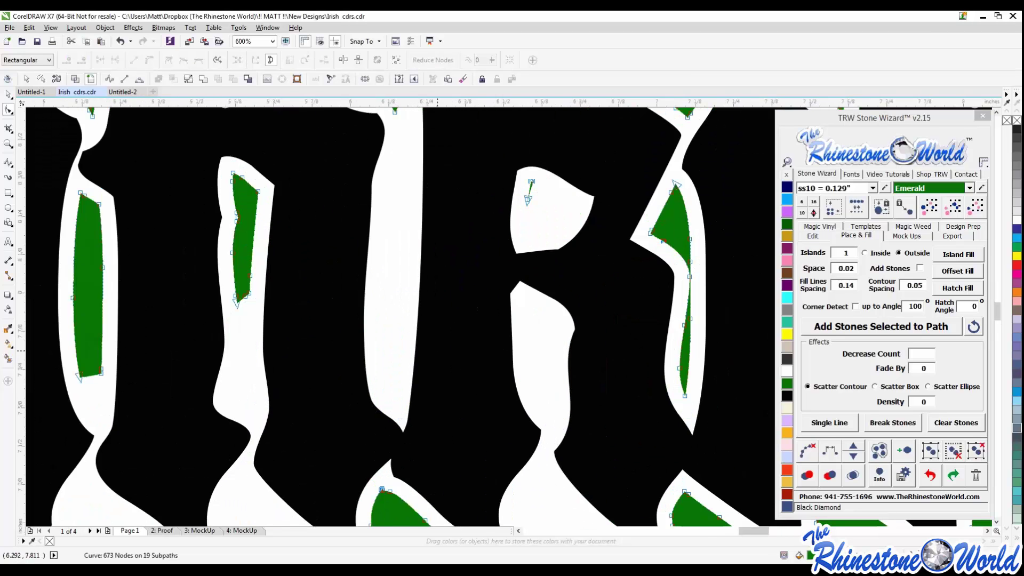
scroll(437, 351, down, 2)
scroll(459, 307, up, 3)
drag(482, 354, 425, 269)
key(Delete)
scroll(425, 269, down, 2)
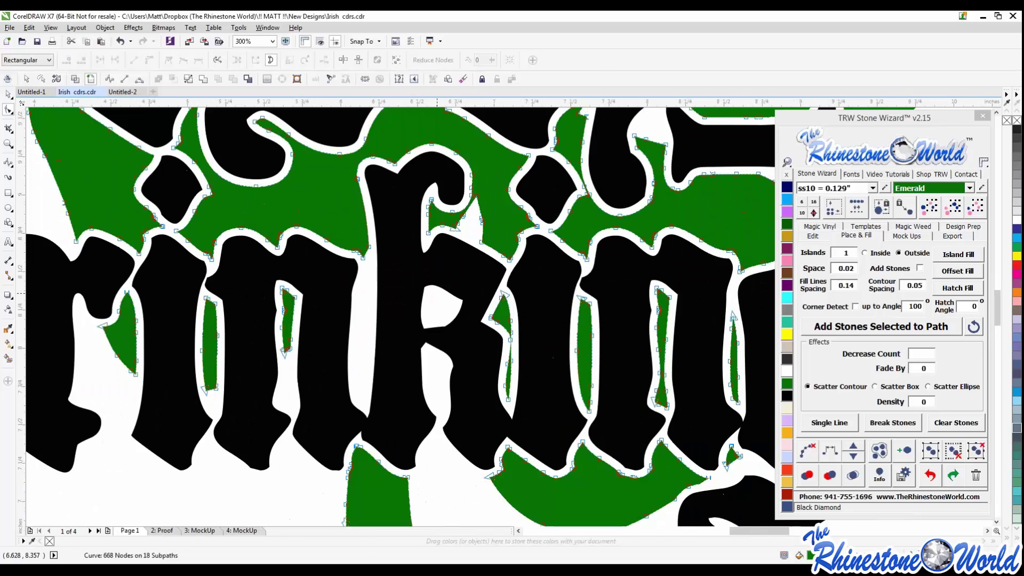
Check the remaining clover pieces between the letters of "Drinking", end node editing, and review the cleaned upper design.
scroll(510, 360, up, 1)
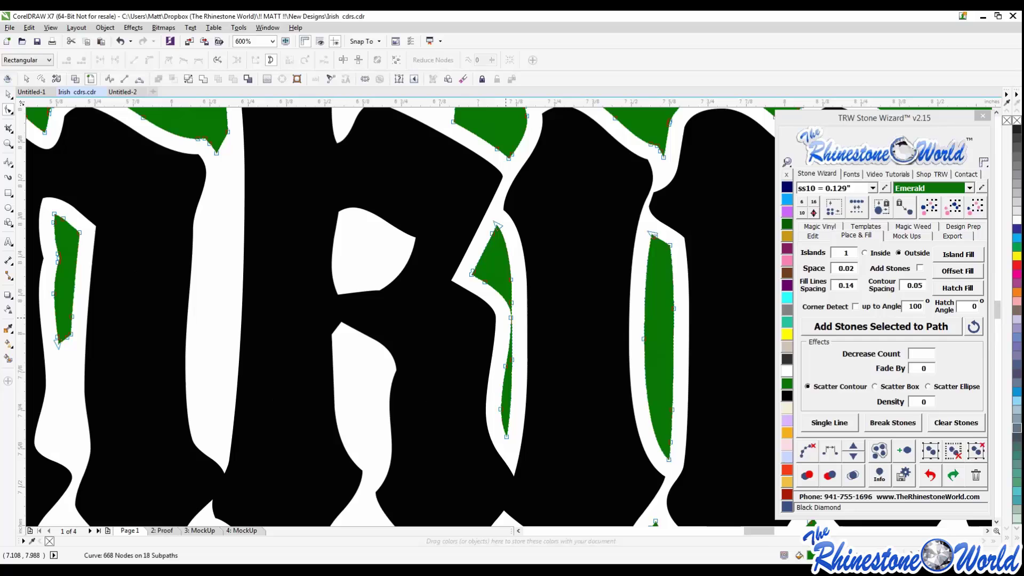
scroll(506, 318, down, 2)
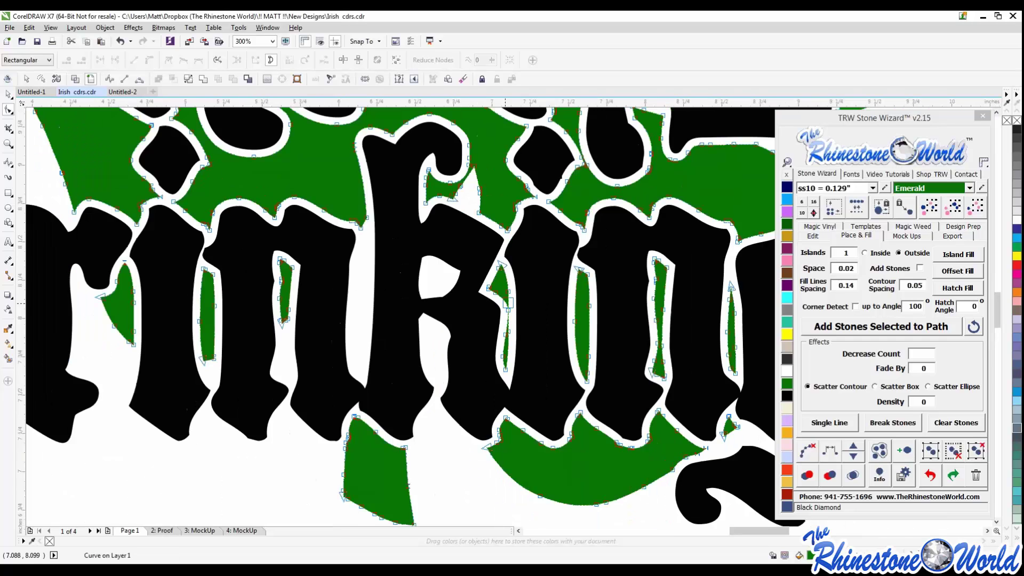
scroll(643, 335, up, 2)
scroll(651, 342, up, 2)
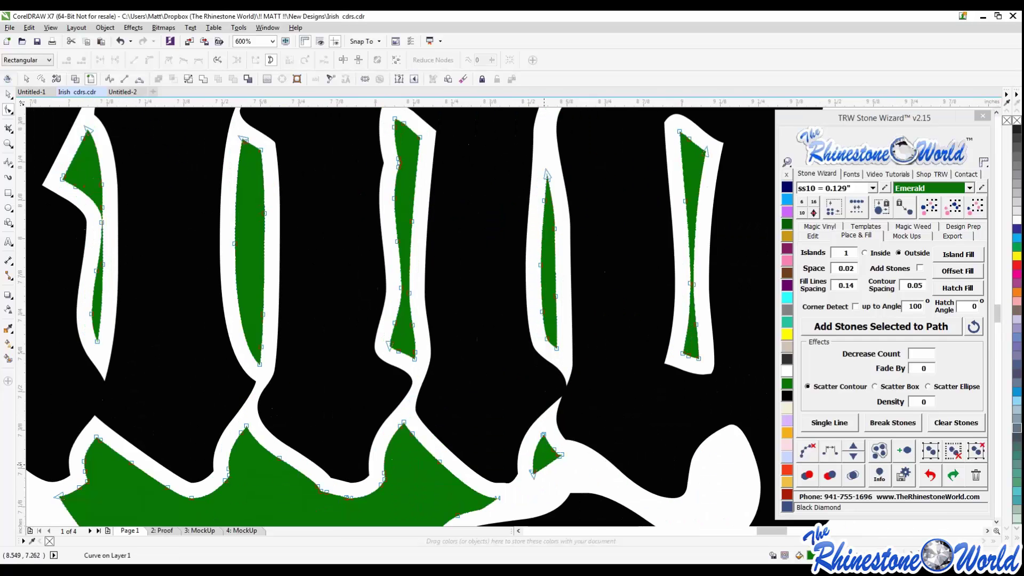
scroll(560, 320, down, 3)
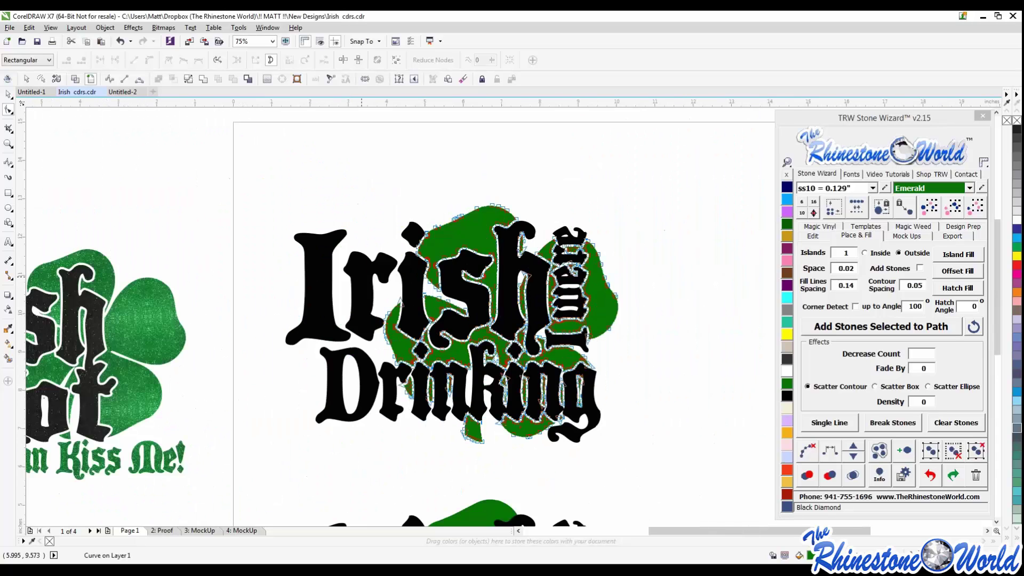
key(space)
key(Escape)
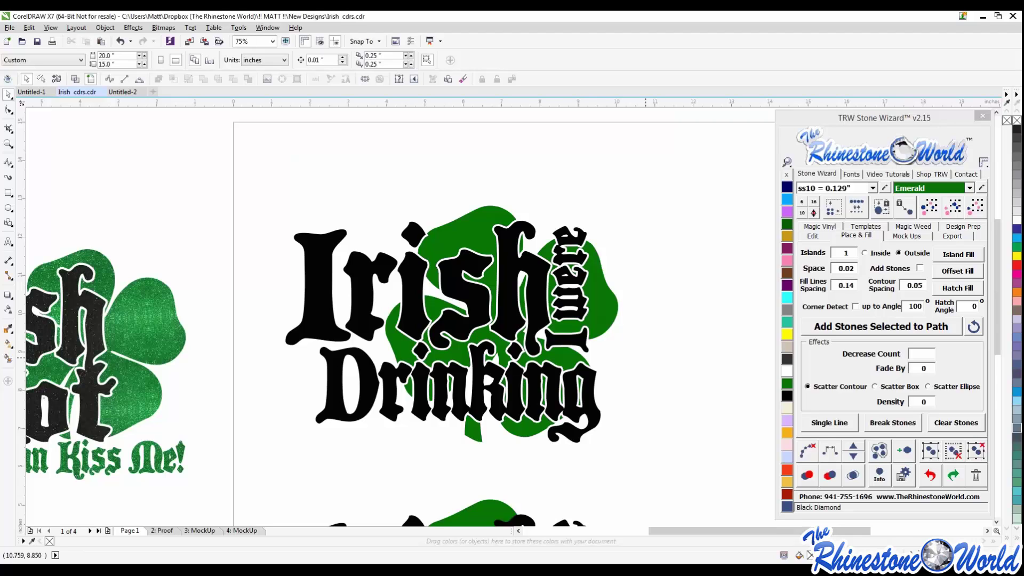
scroll(566, 298, up, 1)
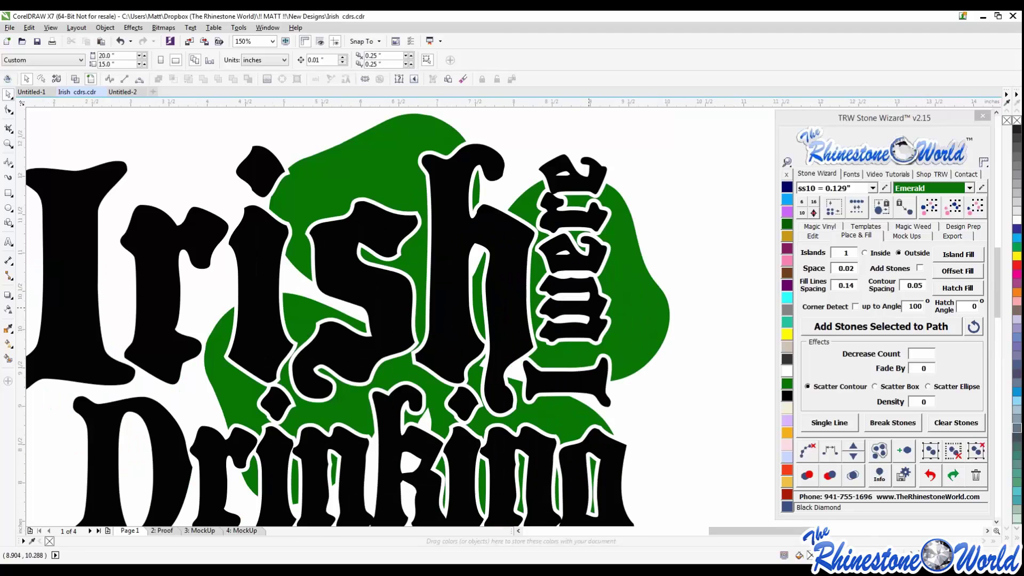
scroll(663, 277, down, 1)
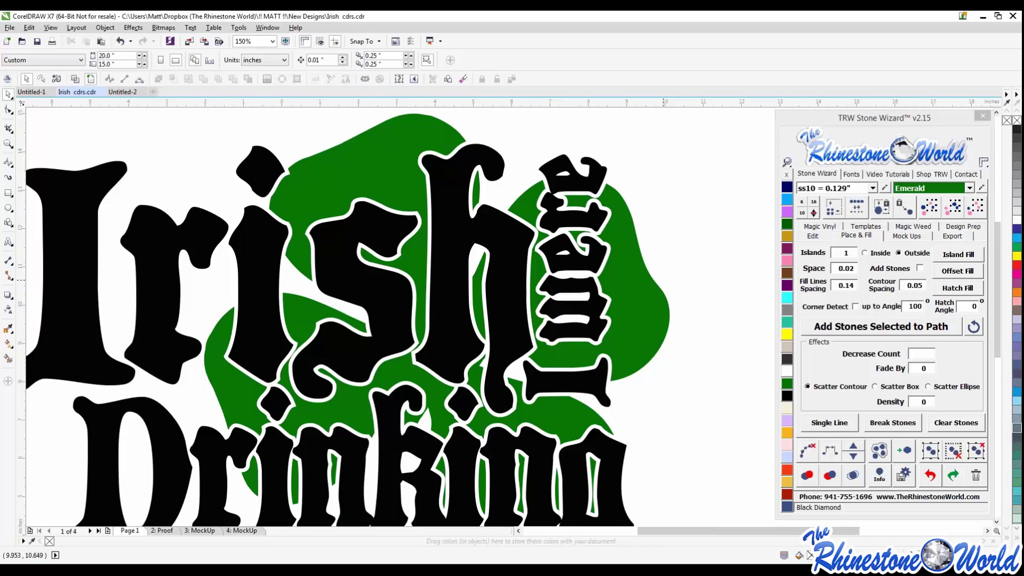
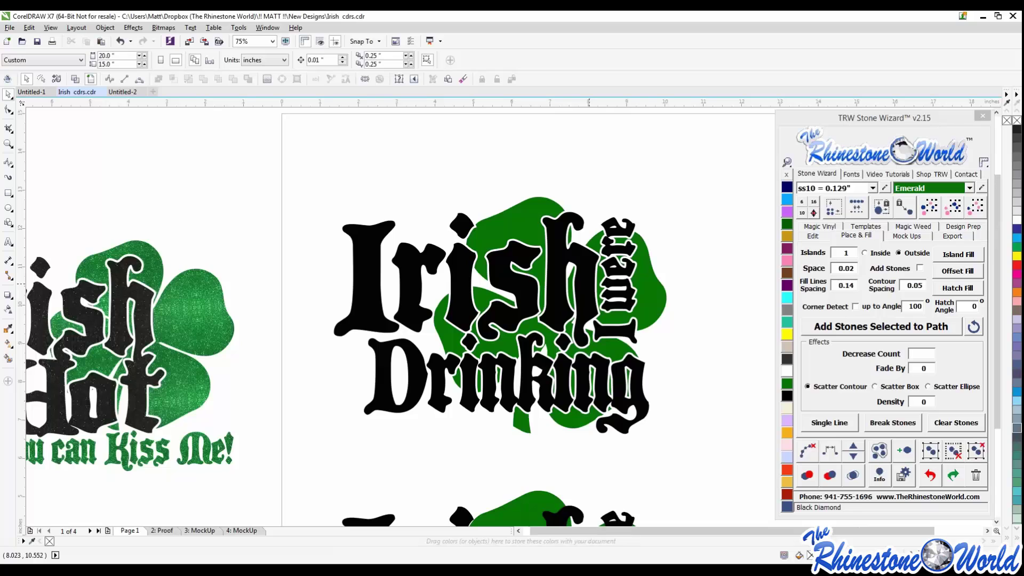
Delete the lower untrimmed copy of the "Irish I were Drinking" clover design.
scroll(587, 288, down, 2)
scroll(582, 314, up, 2)
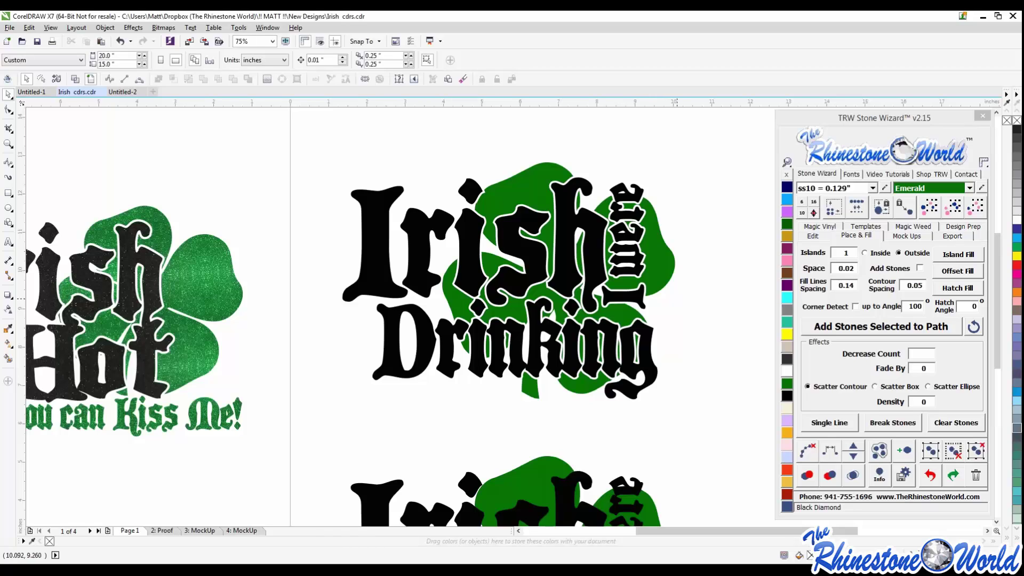
scroll(617, 266, down, 1)
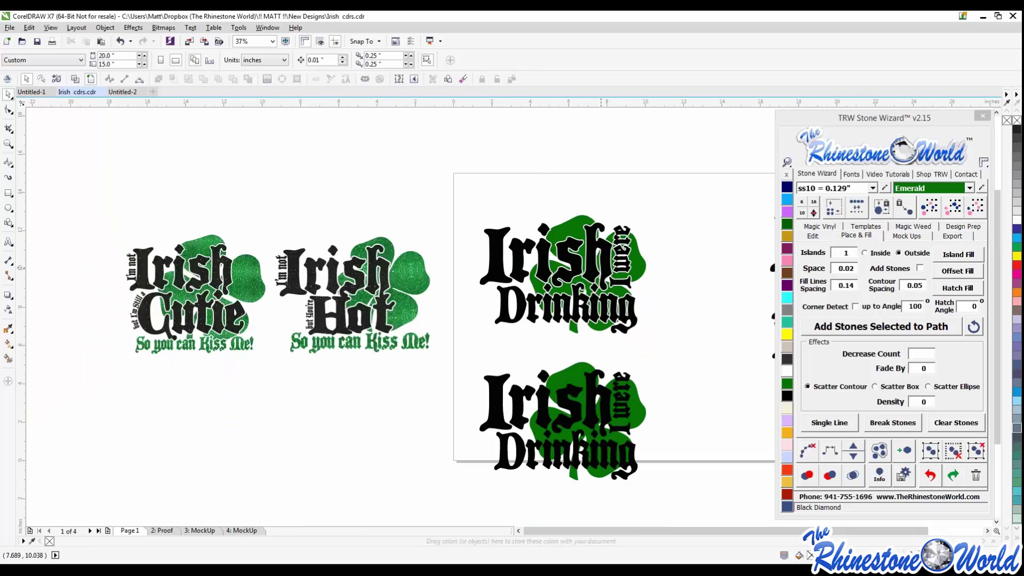
drag(679, 353, 433, 501)
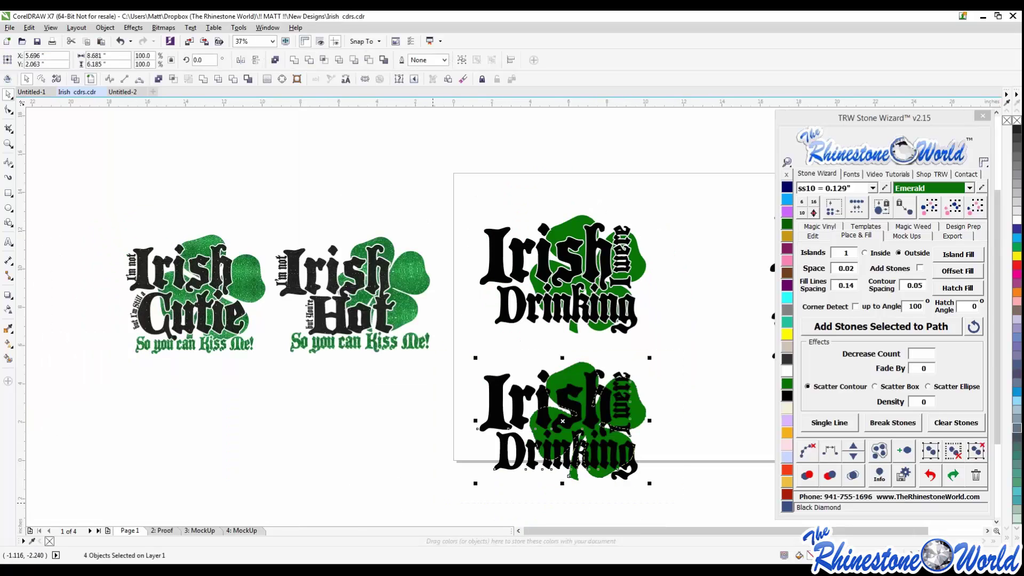
key(Delete)
Move the plain stacked "Irish I were Drinking" text closer to the clover design and clear the selection.
scroll(411, 338, down, 1)
scroll(654, 326, up, 1)
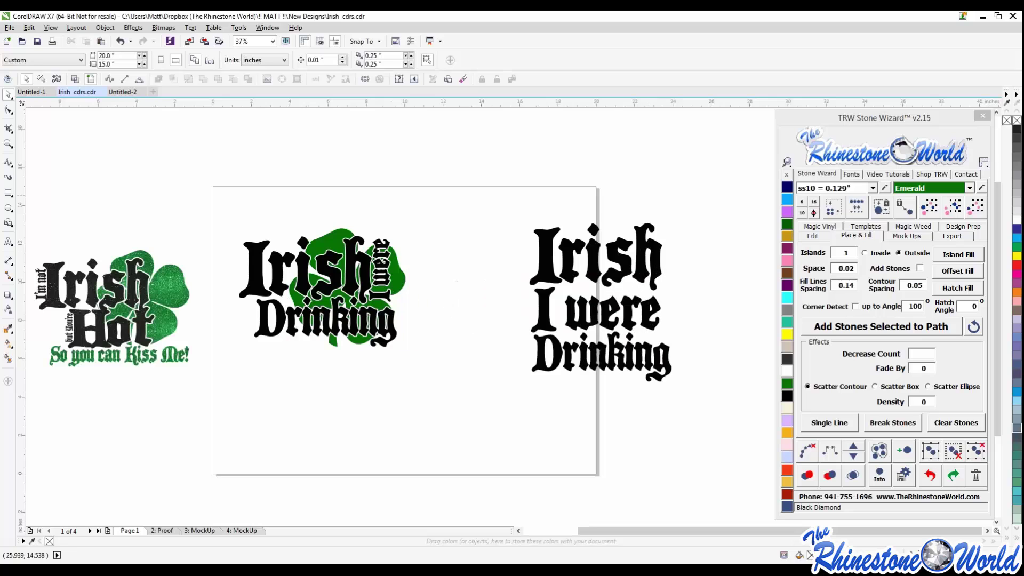
drag(711, 195, 482, 415)
drag(612, 318, 524, 317)
click(285, 316)
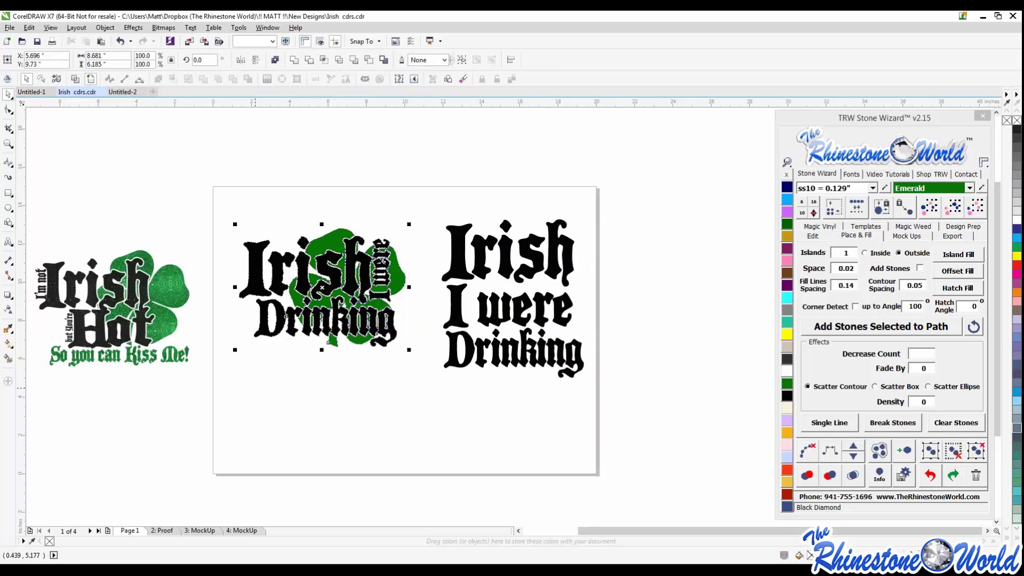
key(Escape)
Fill the trimmed clover behind the lettering with the Green Magic Glitter vinyl pattern.
scroll(241, 263, up, 1)
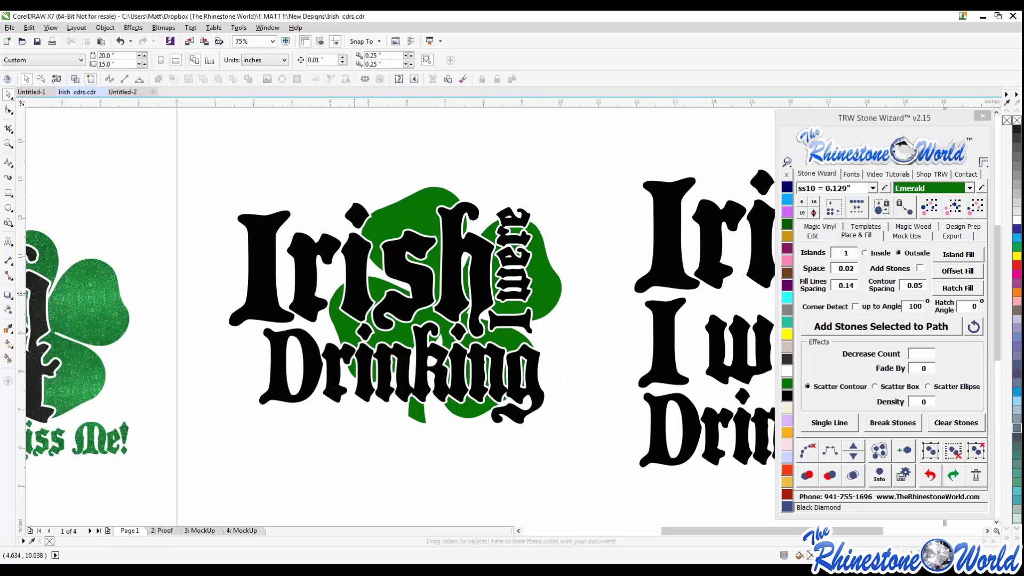
scroll(406, 286, up, 1)
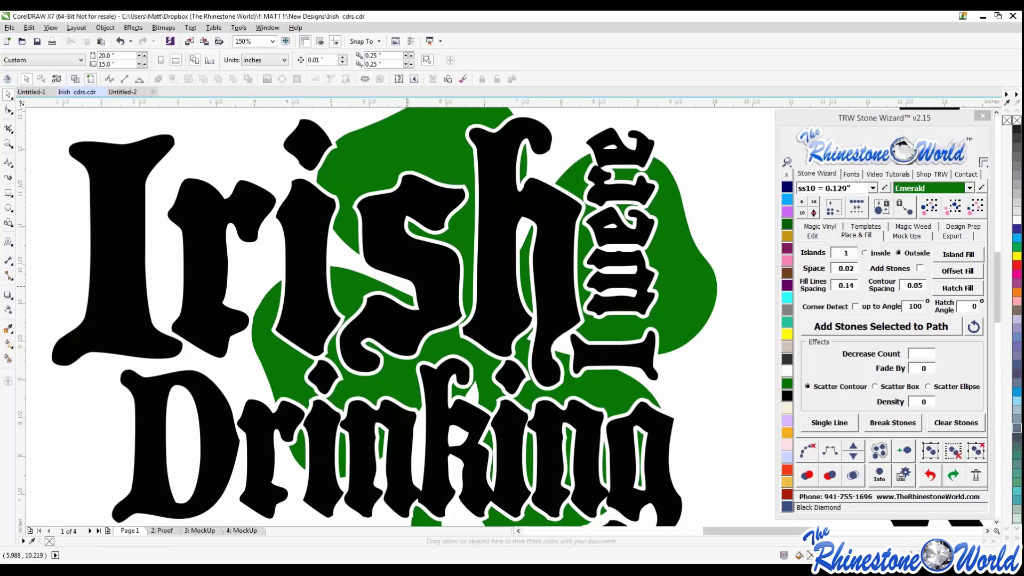
scroll(408, 288, down, 1)
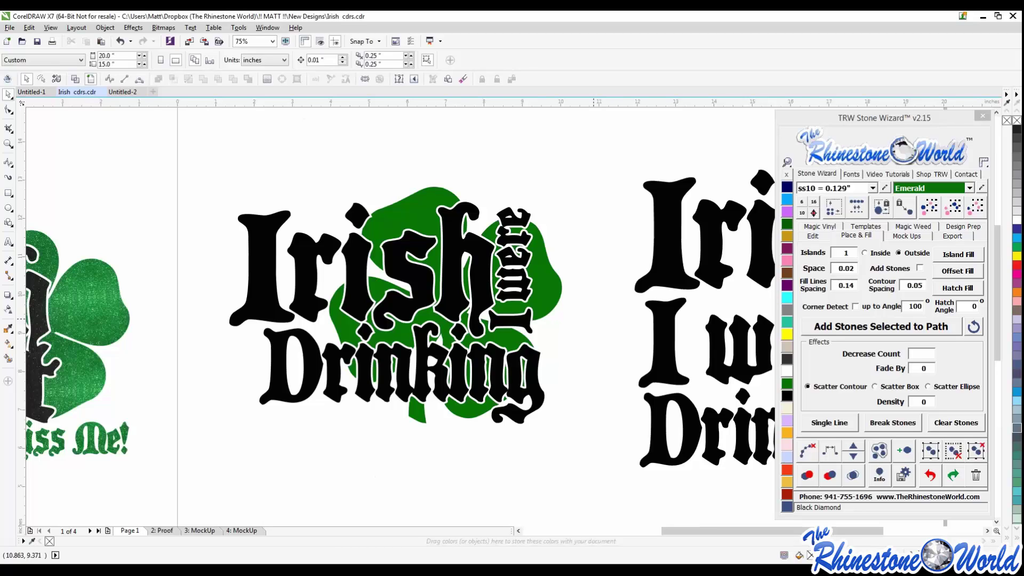
click(454, 197)
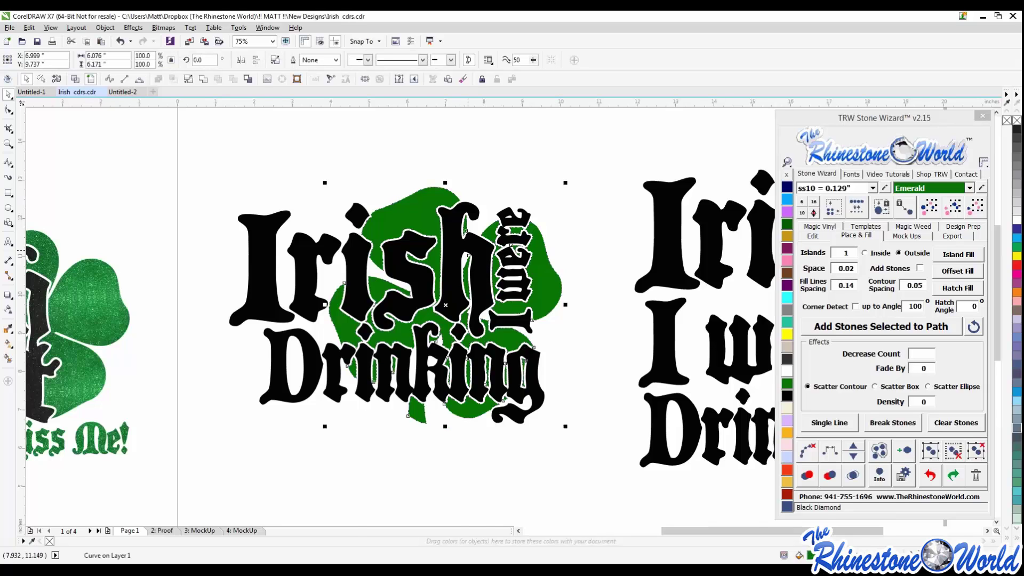
scroll(424, 237, up, 1)
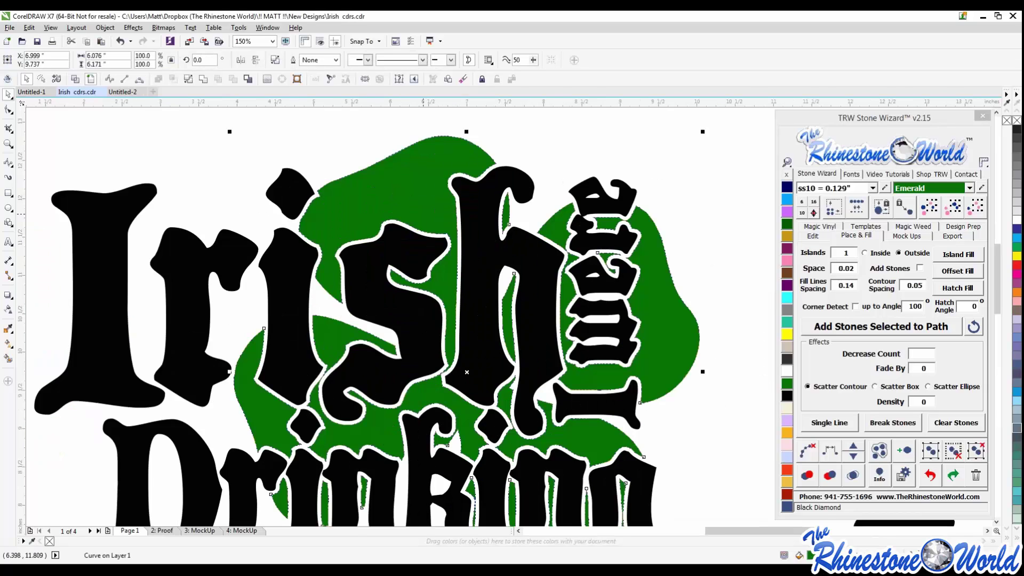
scroll(424, 214, down, 1)
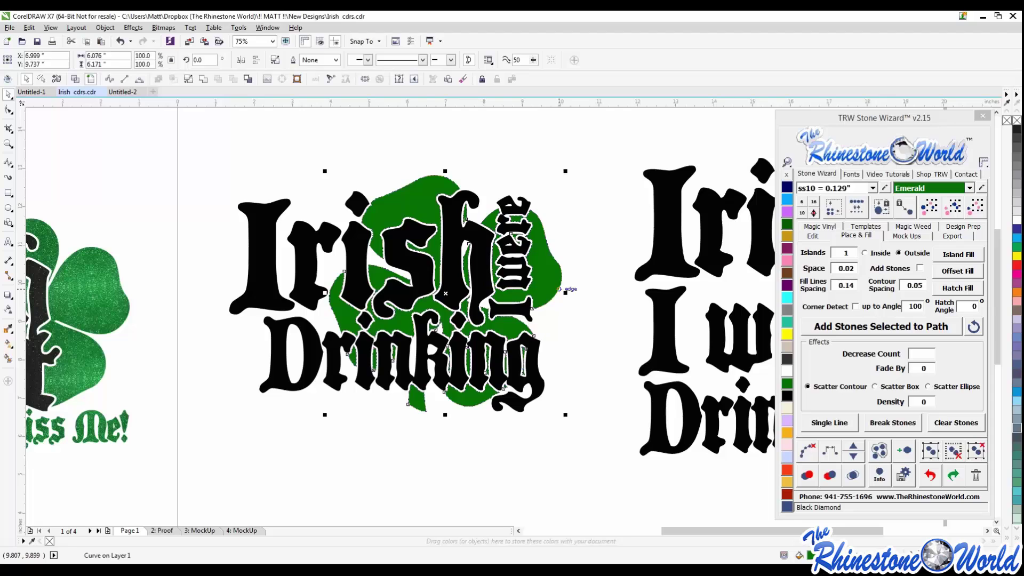
key(Escape)
click(546, 283)
click(595, 265)
click(553, 280)
click(820, 227)
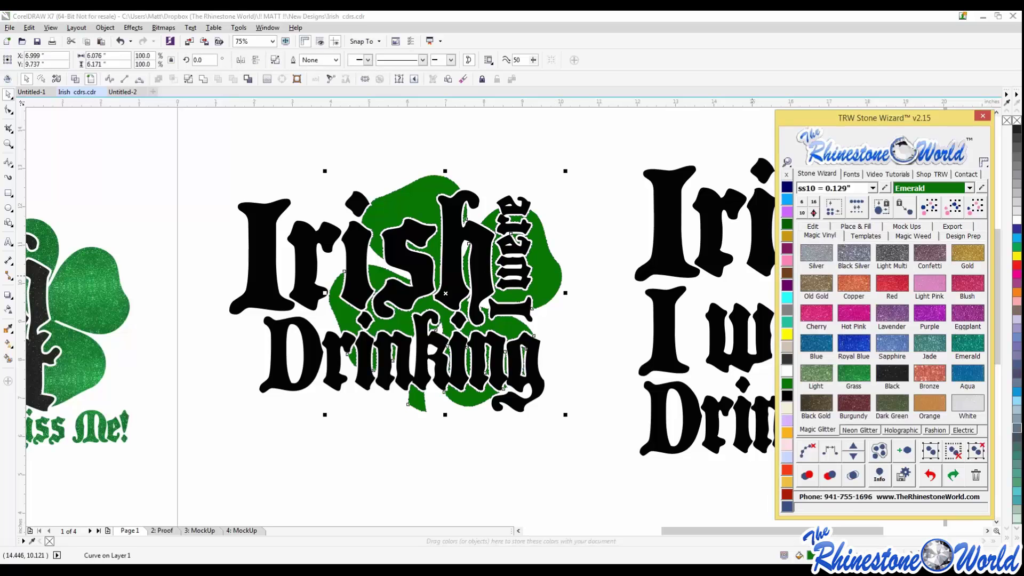
click(854, 373)
click(595, 266)
Try Silver glitter on the design's "Irish I were Drinking" lettering, and settle on the Black Magic Glitter fill.
scroll(548, 273, up, 1)
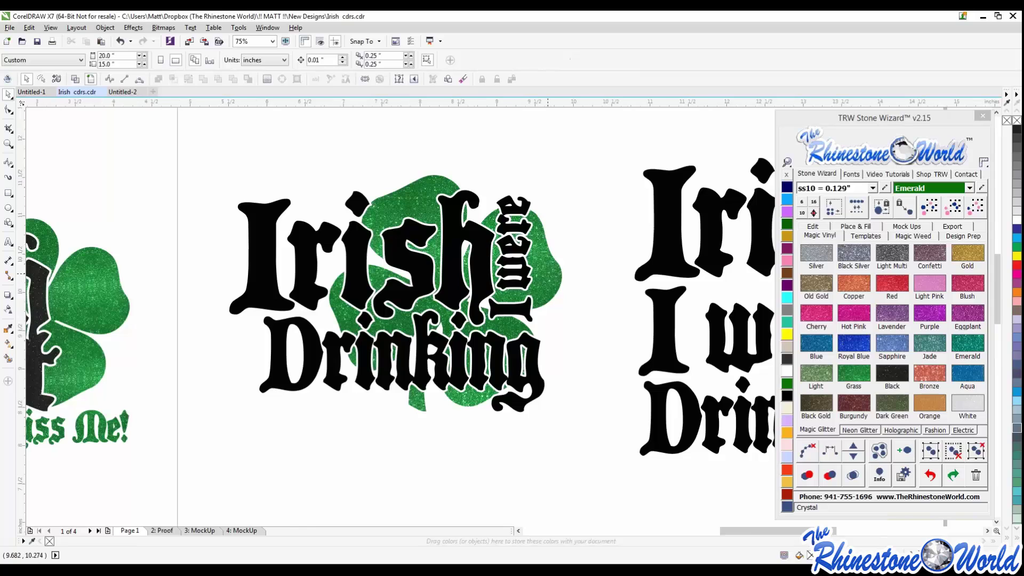
scroll(548, 274, up, 3)
scroll(548, 309, down, 3)
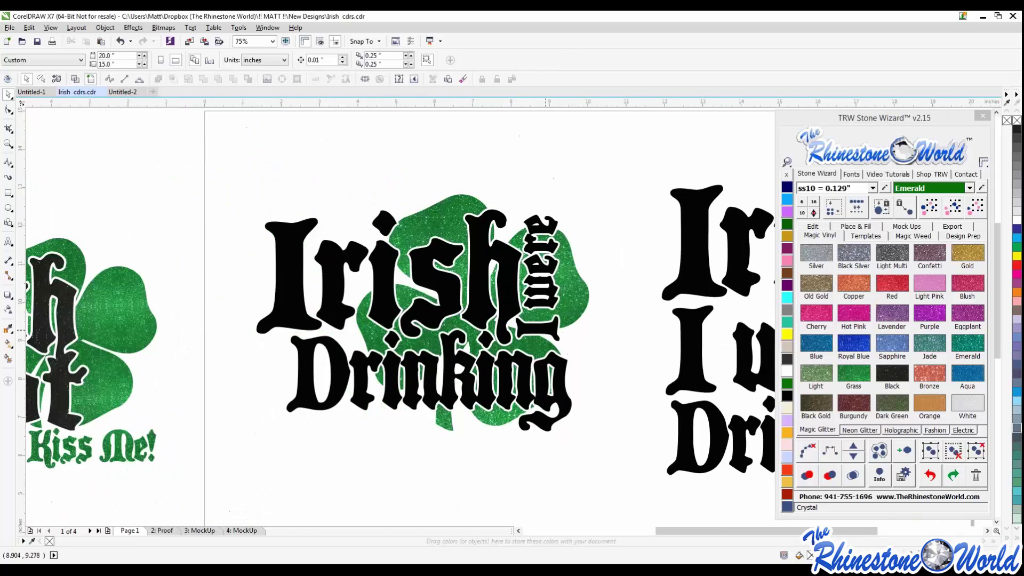
click(547, 331)
scroll(547, 331, up, 2)
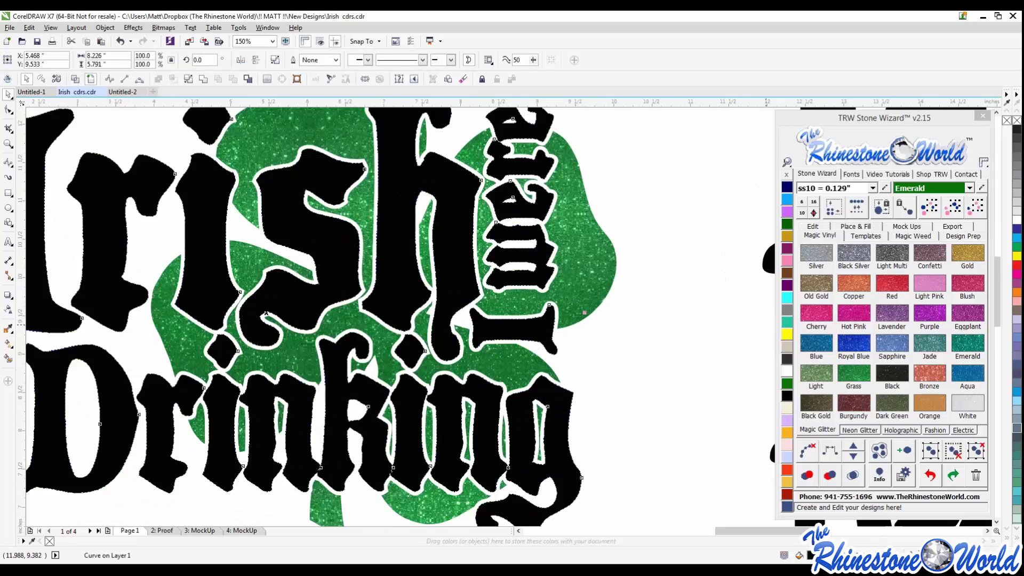
click(816, 253)
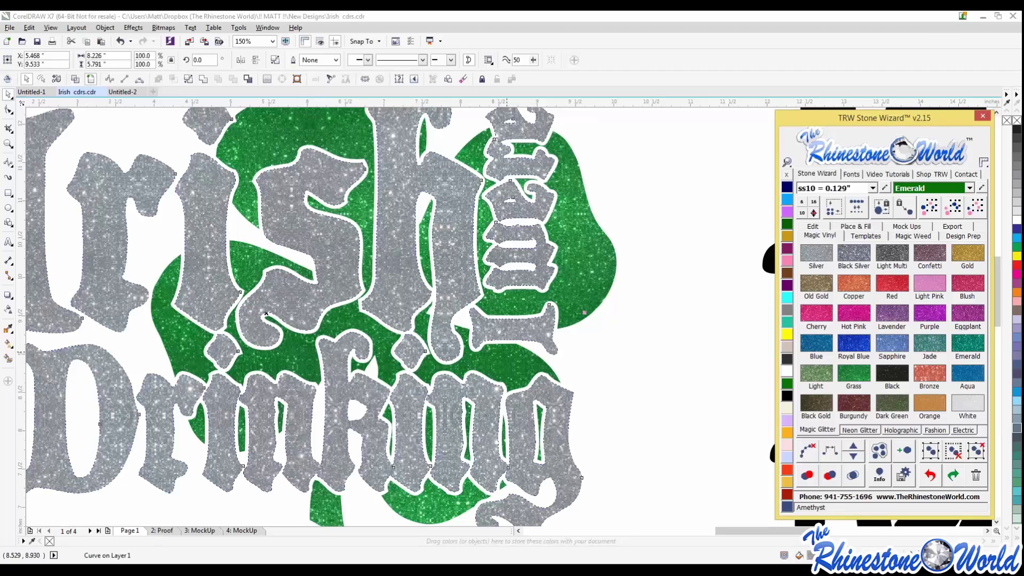
click(893, 374)
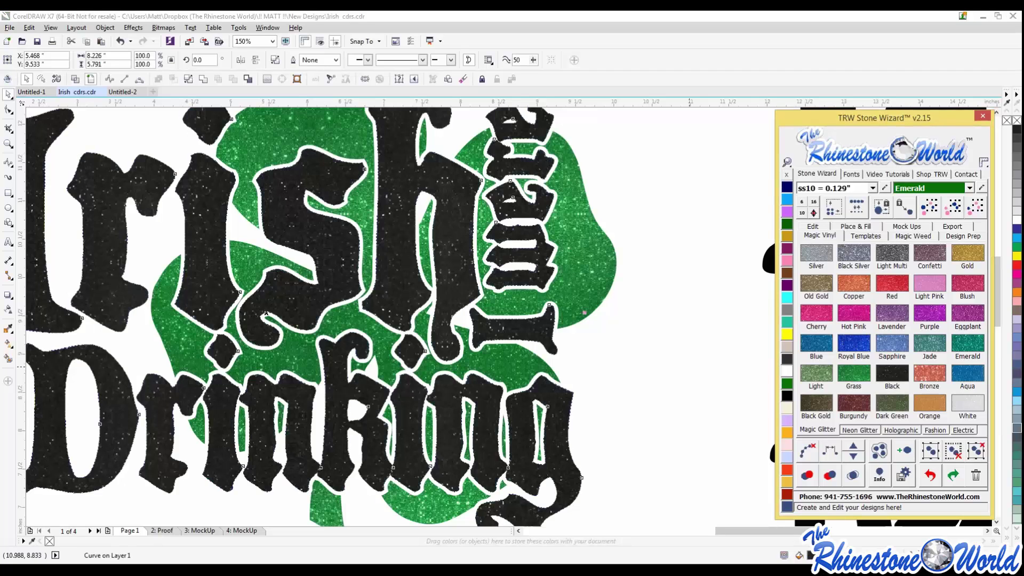
click(607, 338)
Enlarge the clover's green glitter pattern tile to a little over twice its size with the Interactive Fill tool.
scroll(607, 338, down, 1)
click(592, 299)
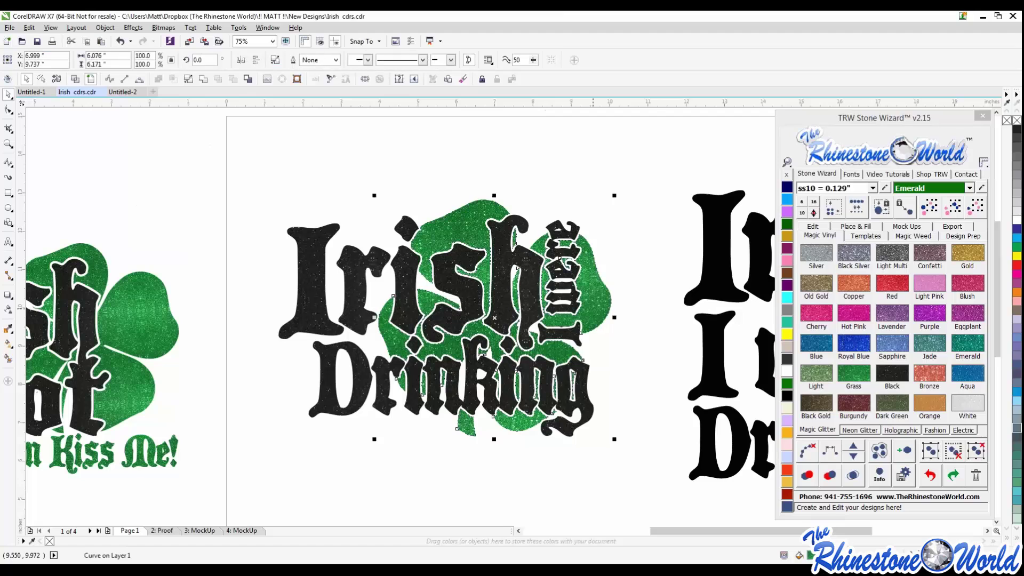
scroll(592, 299, up, 1)
scroll(602, 305, down, 1)
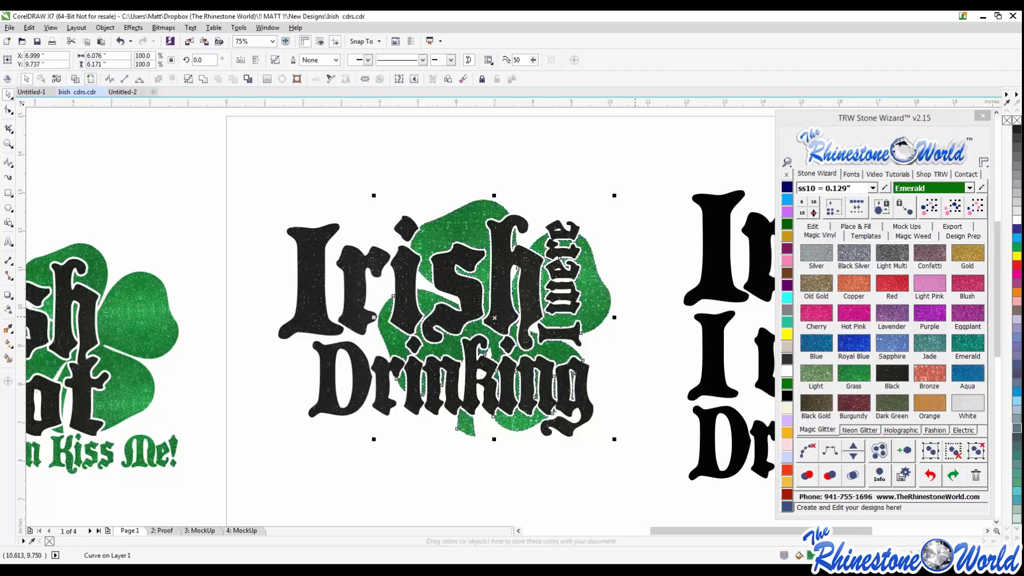
click(8, 344)
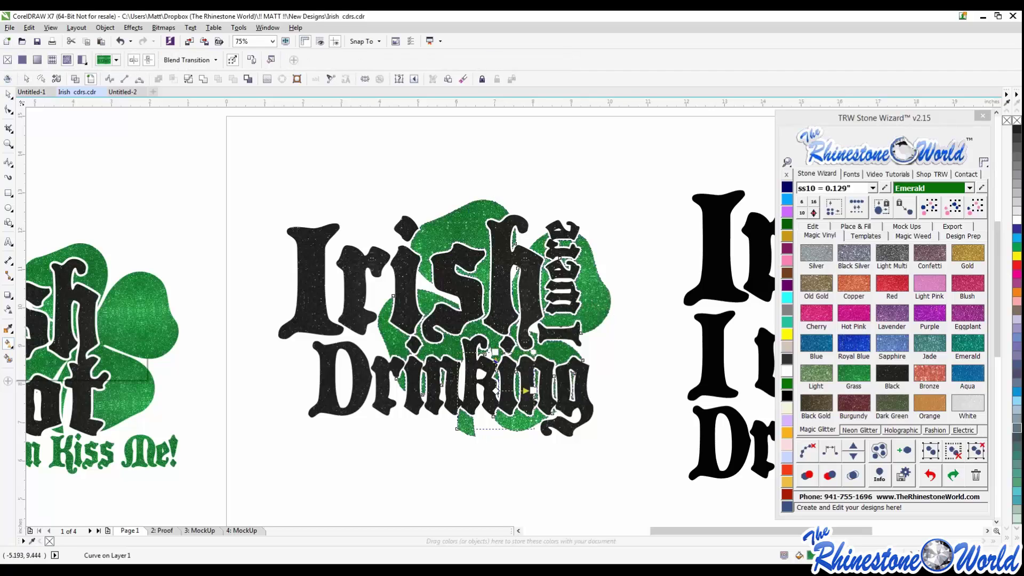
drag(534, 352, 581, 307)
drag(577, 391, 586, 390)
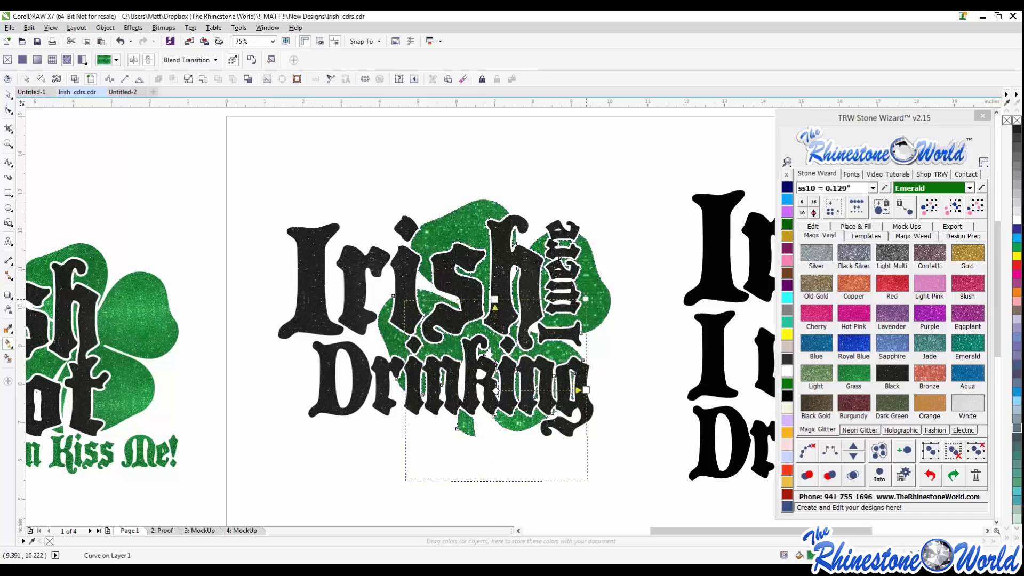
key(space)
key(Escape)
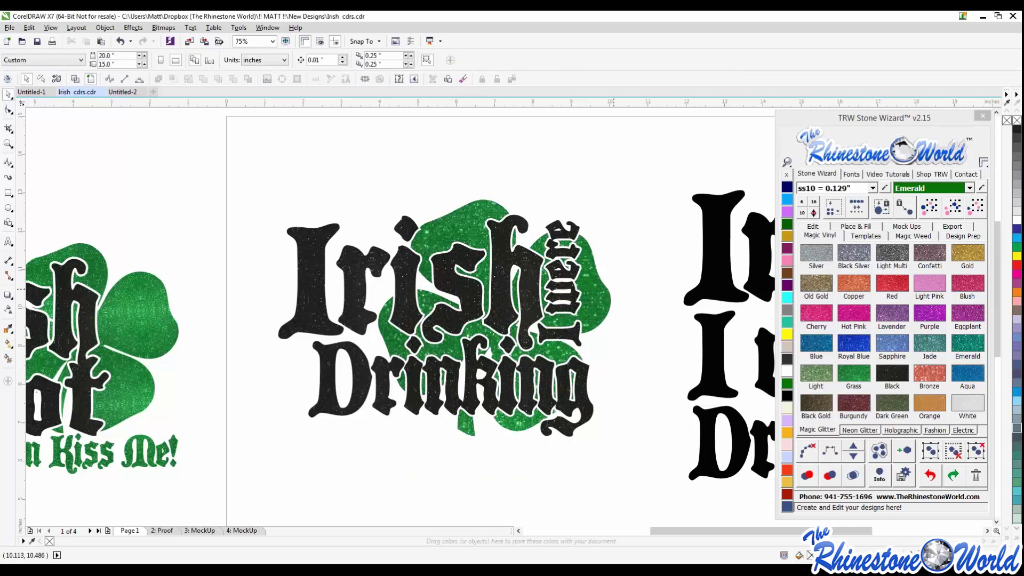
Examine the clover's enlarged glitter pattern around the vertical "I were" up close and from a distance.
scroll(567, 311, up, 4)
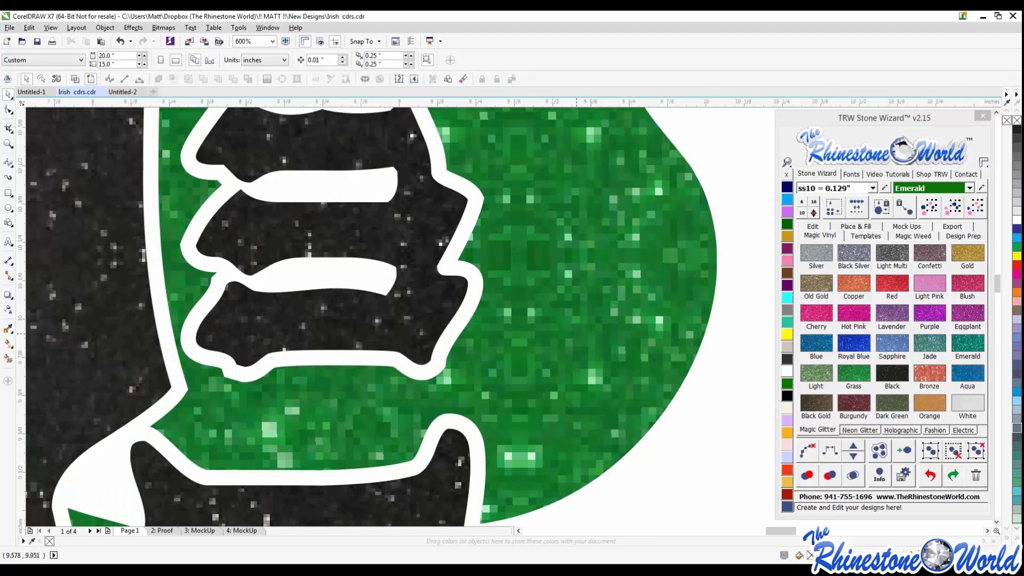
scroll(577, 334, down, 2)
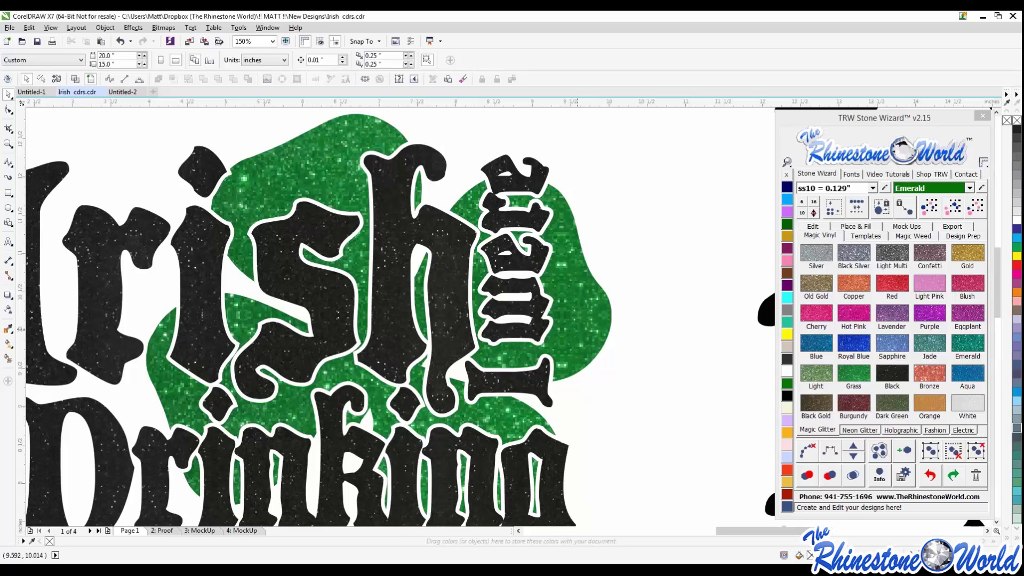
scroll(581, 328, down, 3)
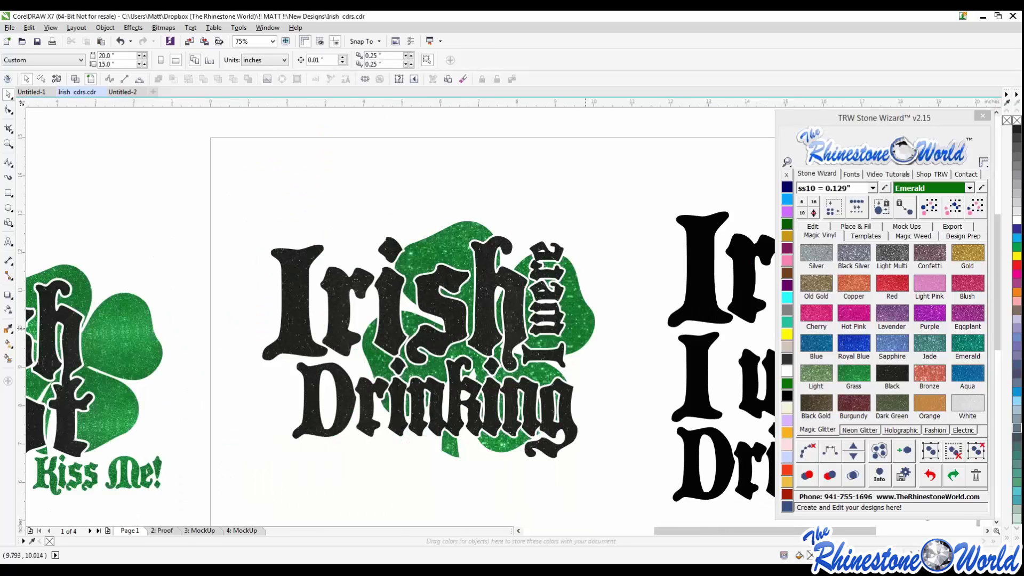
scroll(575, 368, up, 3)
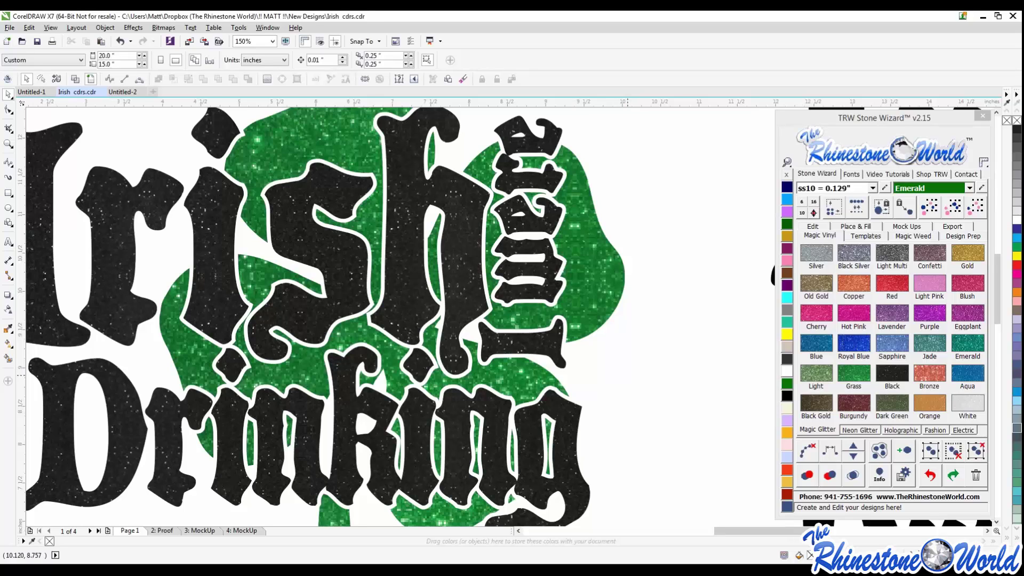
scroll(579, 310, down, 3)
scroll(580, 310, up, 9)
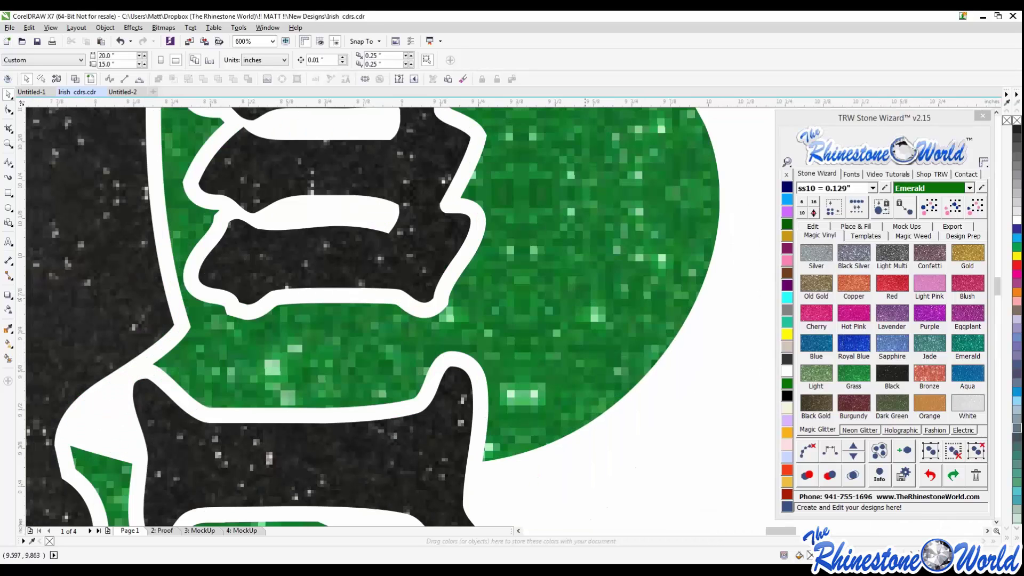
scroll(573, 309, down, 12)
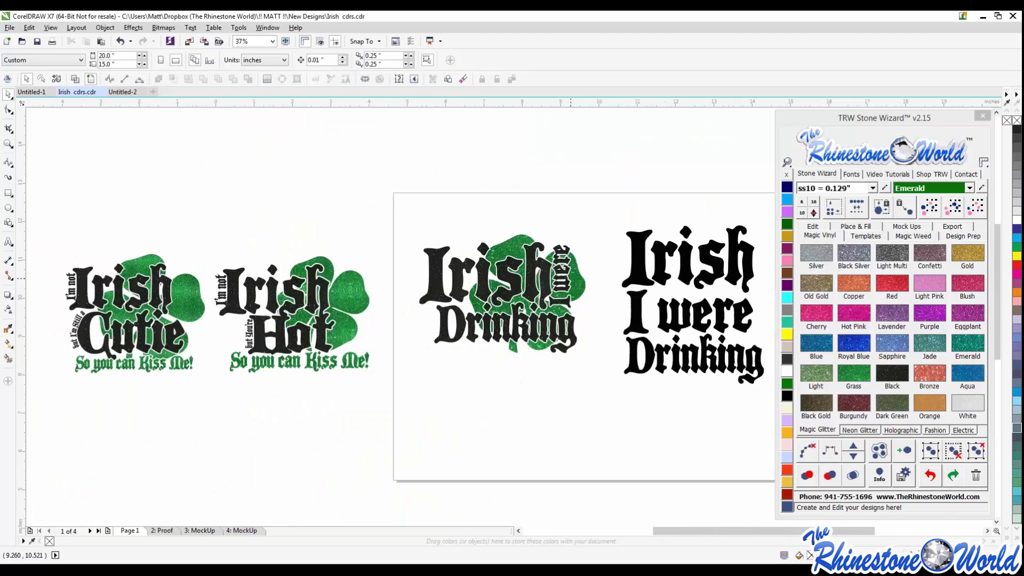
scroll(571, 277, up, 2)
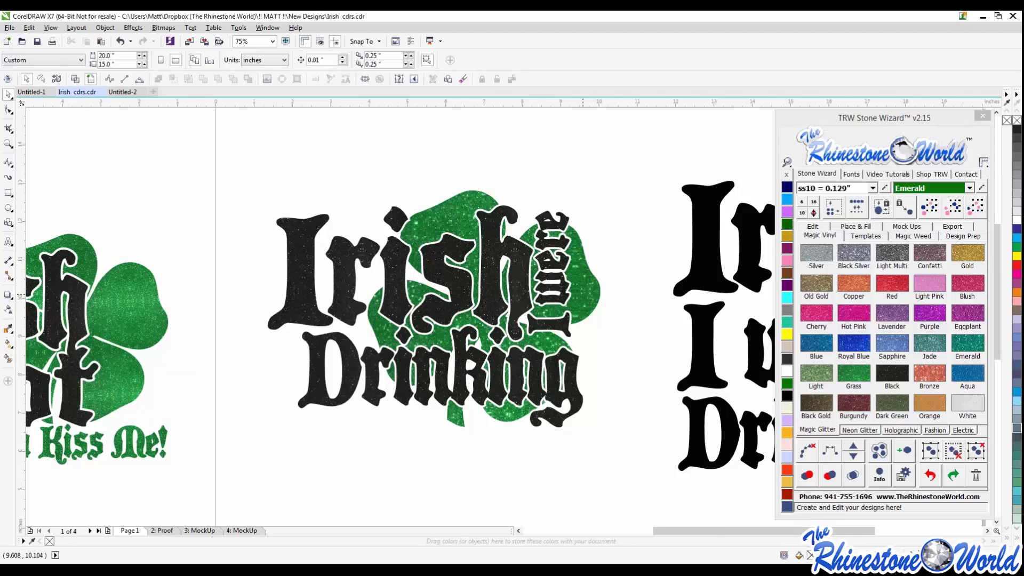
scroll(563, 297, up, 3)
scroll(562, 297, up, 3)
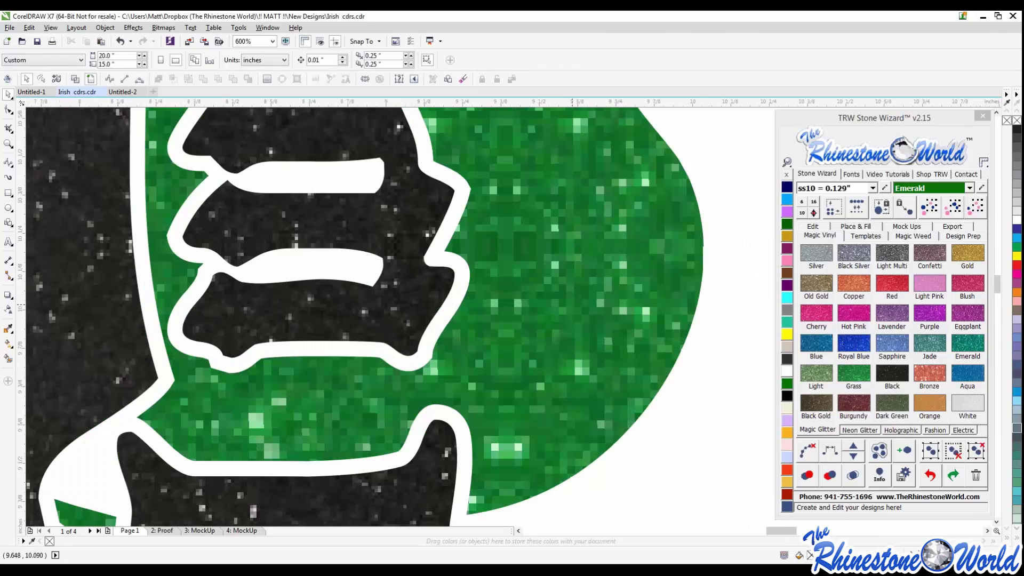
scroll(573, 307, down, 4)
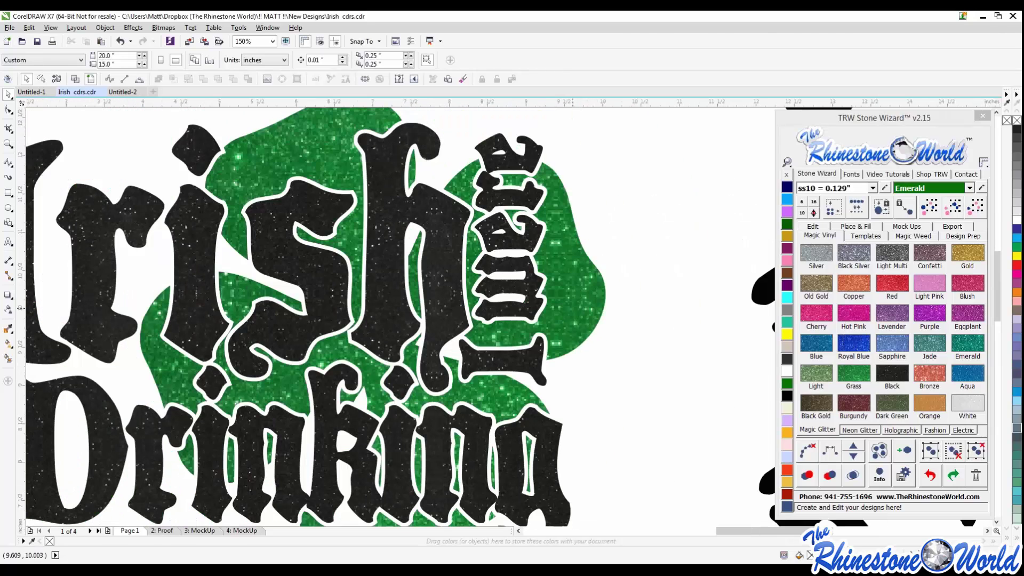
Shrink the clover's green glitter pattern tile to about a quarter of its current size with the Interactive Fill tool.
click(572, 308)
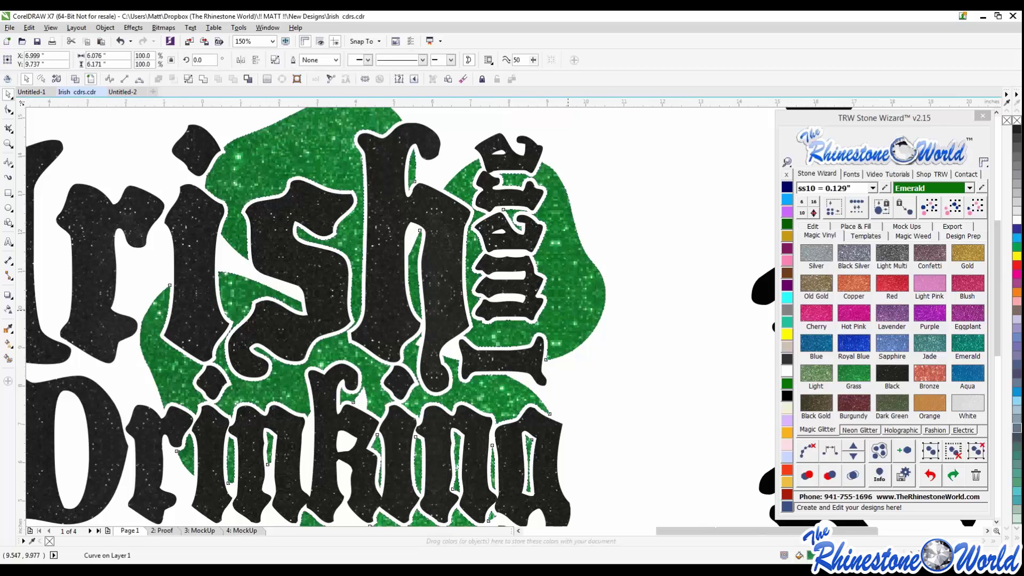
scroll(572, 308, down, 2)
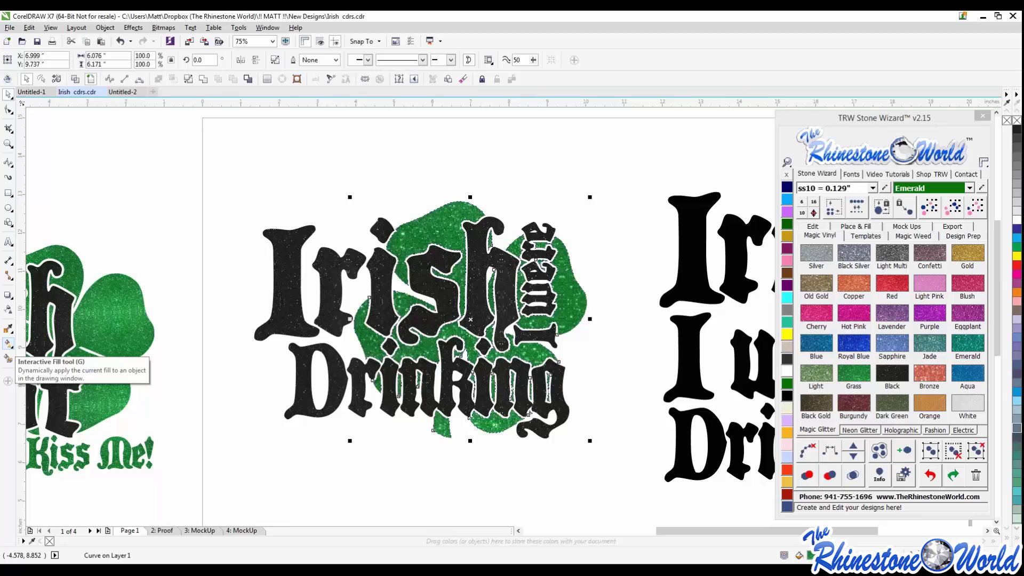
click(8, 344)
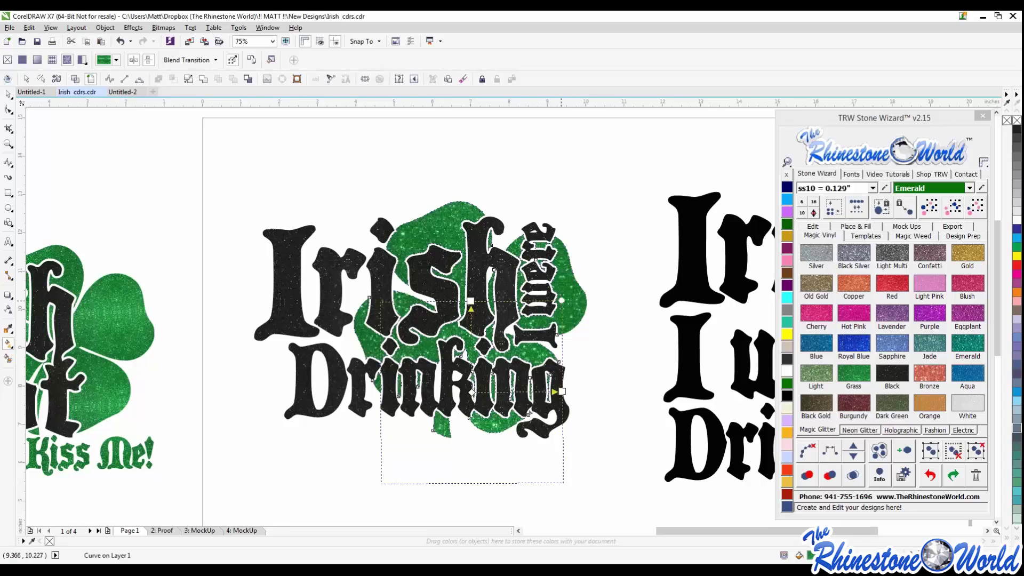
drag(562, 301, 492, 374)
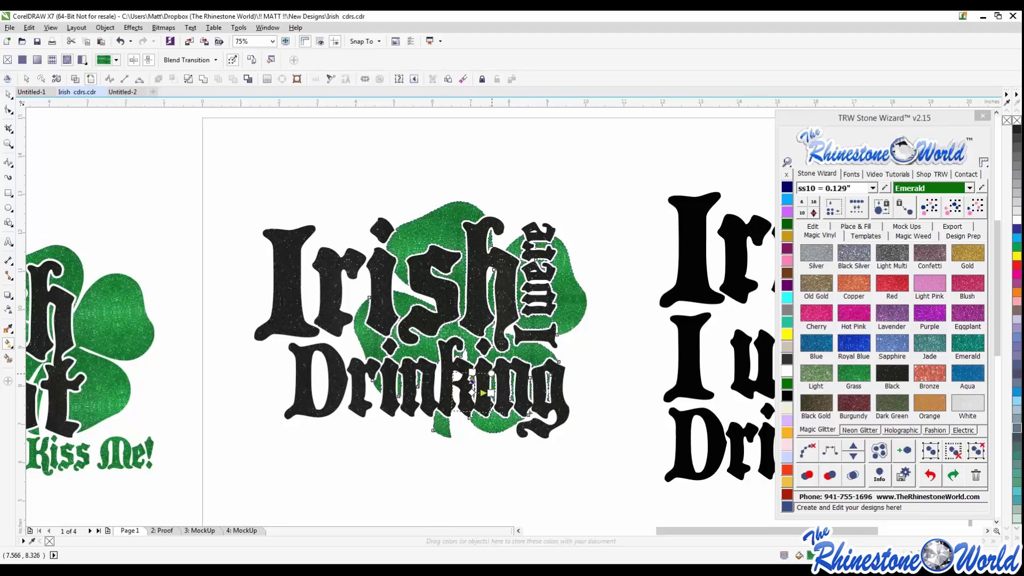
Shrink the clover's green glitter pattern tile slightly further with the Interactive Fill tool and check the pattern up close.
scroll(564, 319, up, 3)
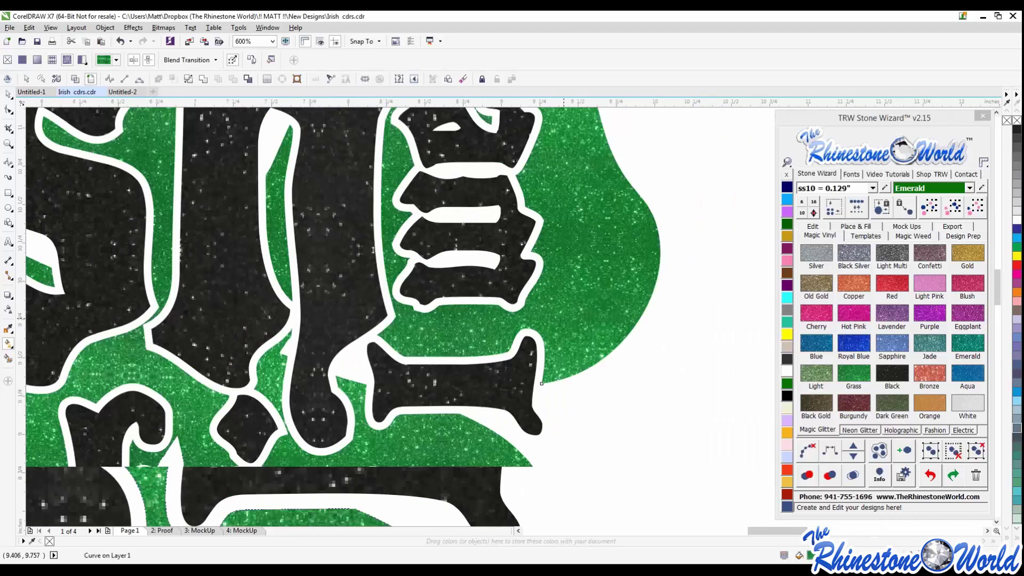
scroll(564, 318, down, 2)
mouse_move(421, 467)
mouse_down()
mouse_move(589, 480)
mouse_move(630, 465)
mouse_move(409, 466)
mouse_up()
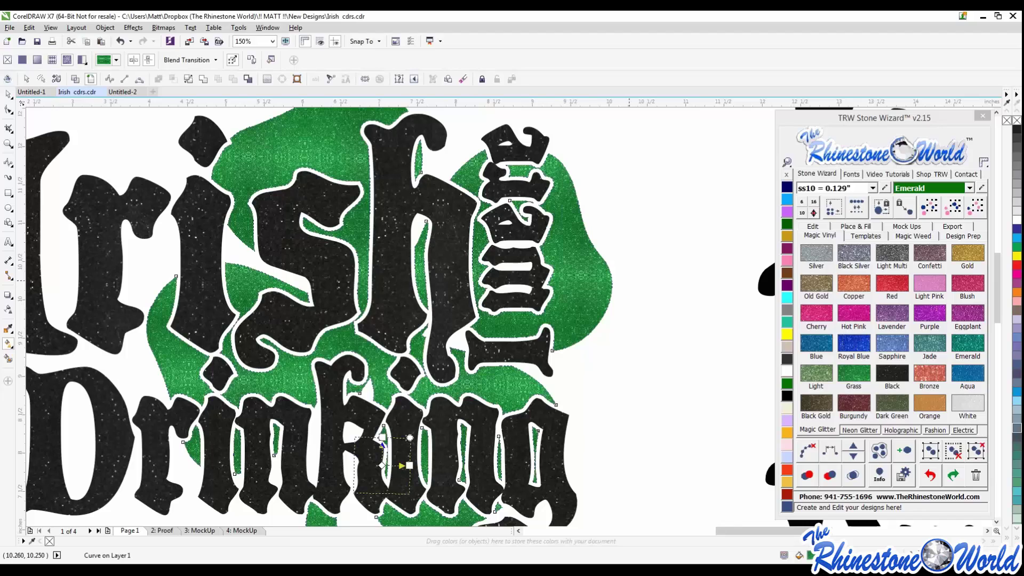
scroll(629, 280, up, 2)
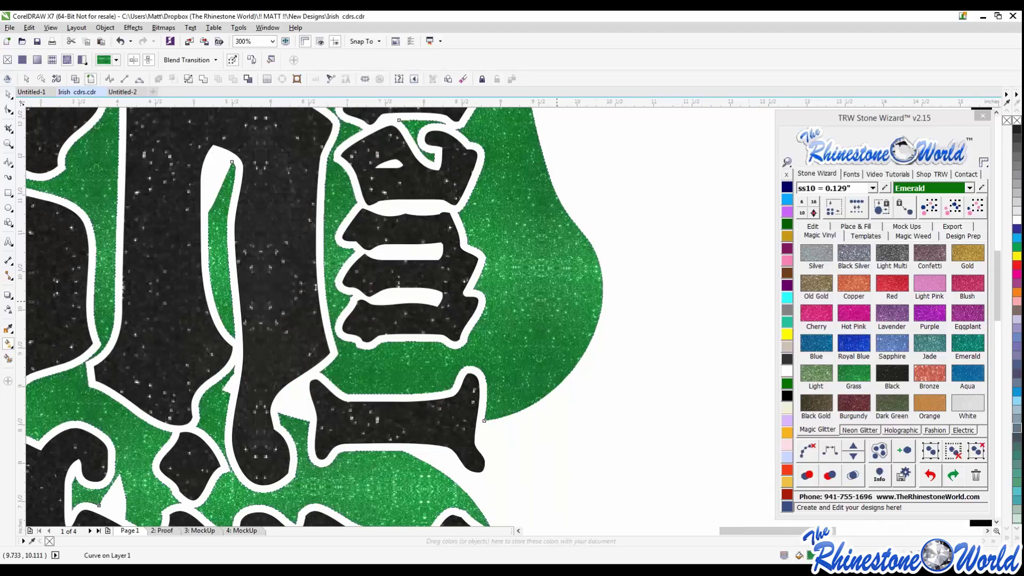
scroll(557, 301, down, 2)
scroll(530, 303, up, 2)
scroll(541, 308, down, 1)
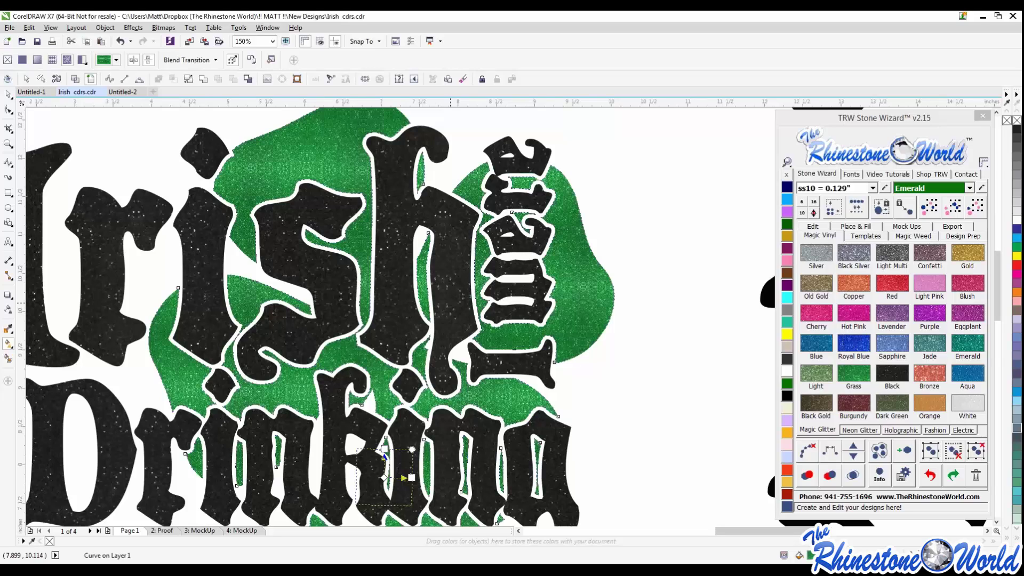
Shrink the black lettering's glitter pattern tile to about a third of its size with the Interactive Fill tool, then leave the tool.
click(282, 372)
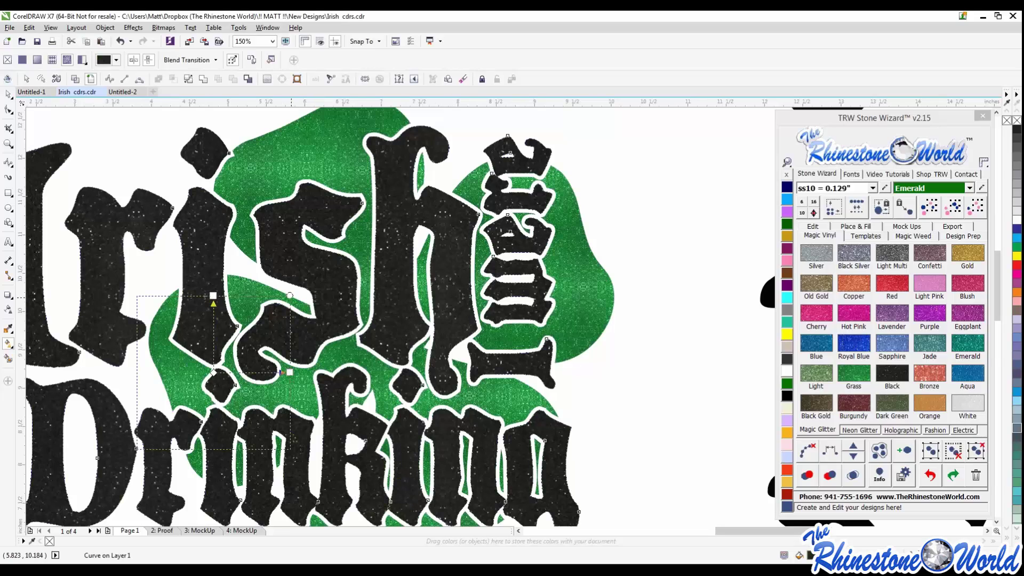
drag(291, 296, 238, 345)
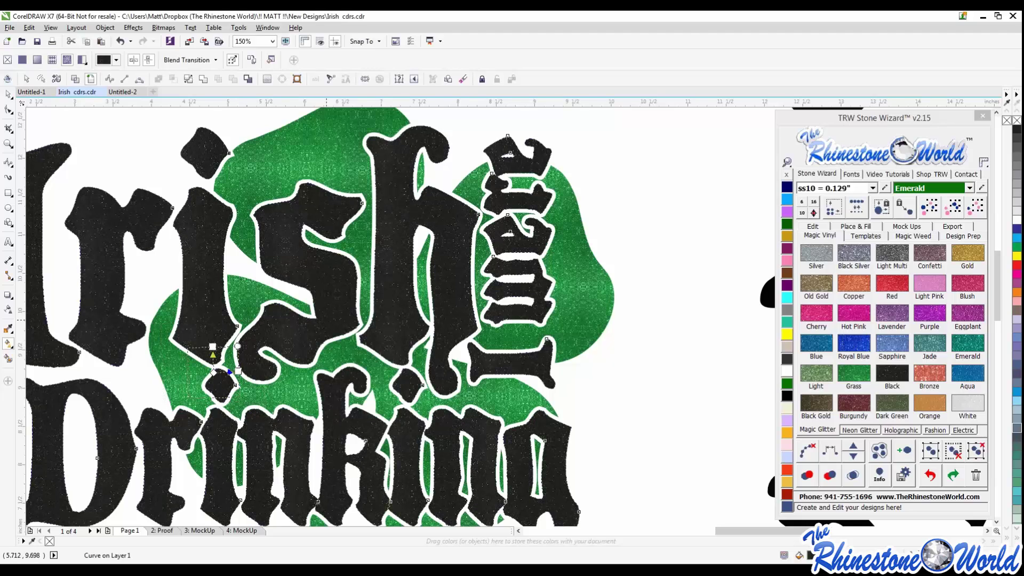
scroll(447, 291, up, 1)
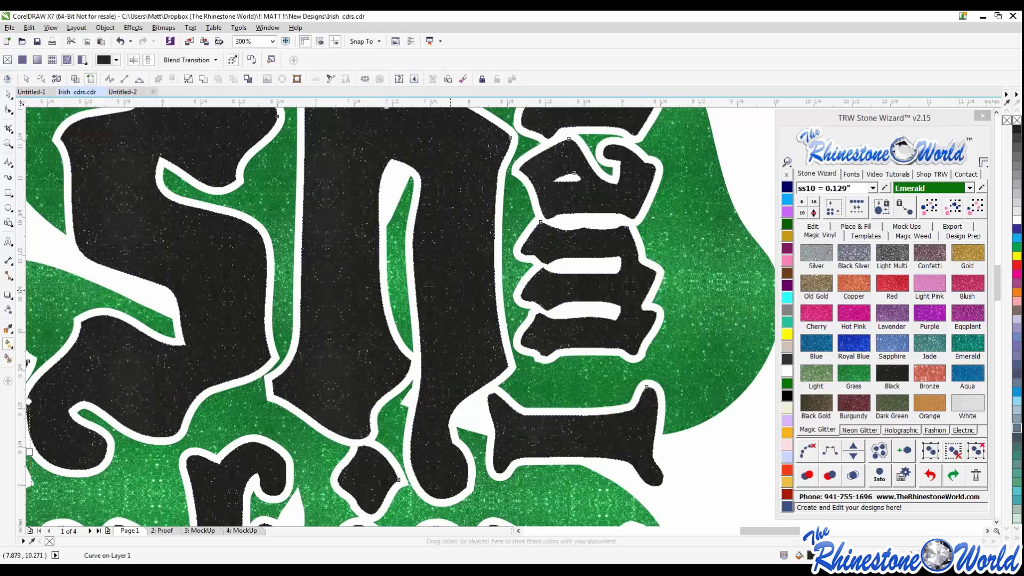
scroll(451, 292, down, 2)
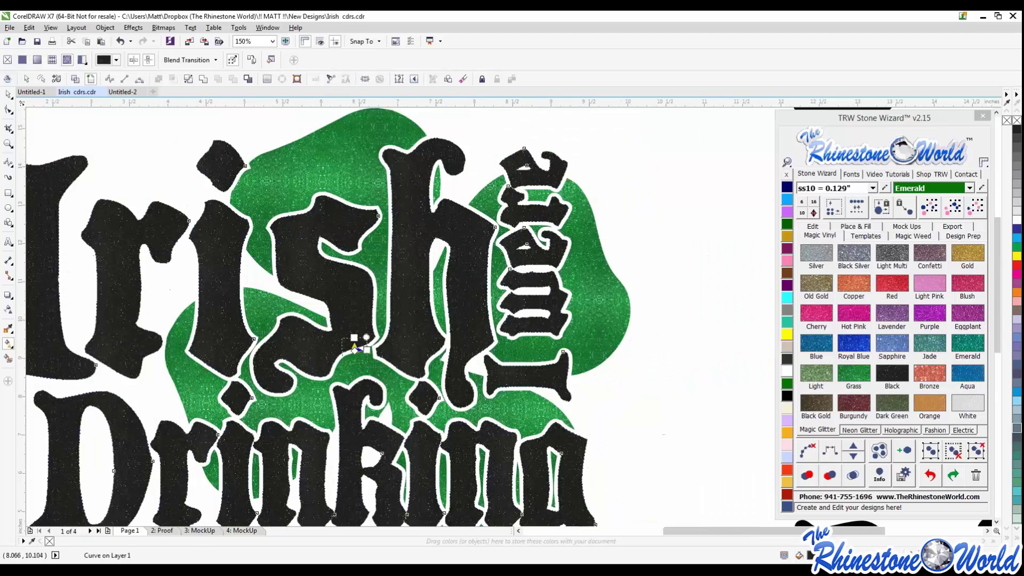
scroll(446, 317, up, 1)
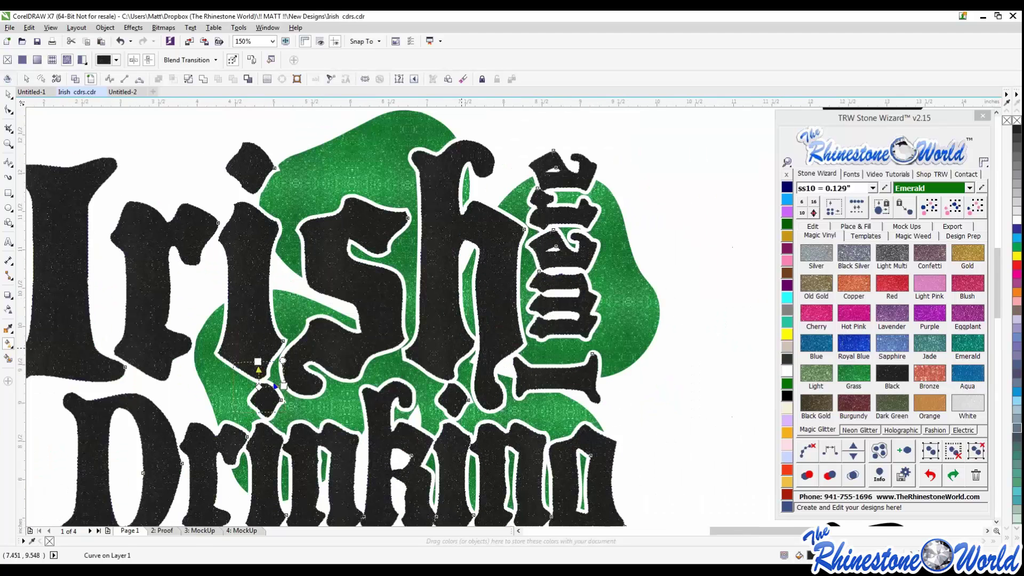
key(space)
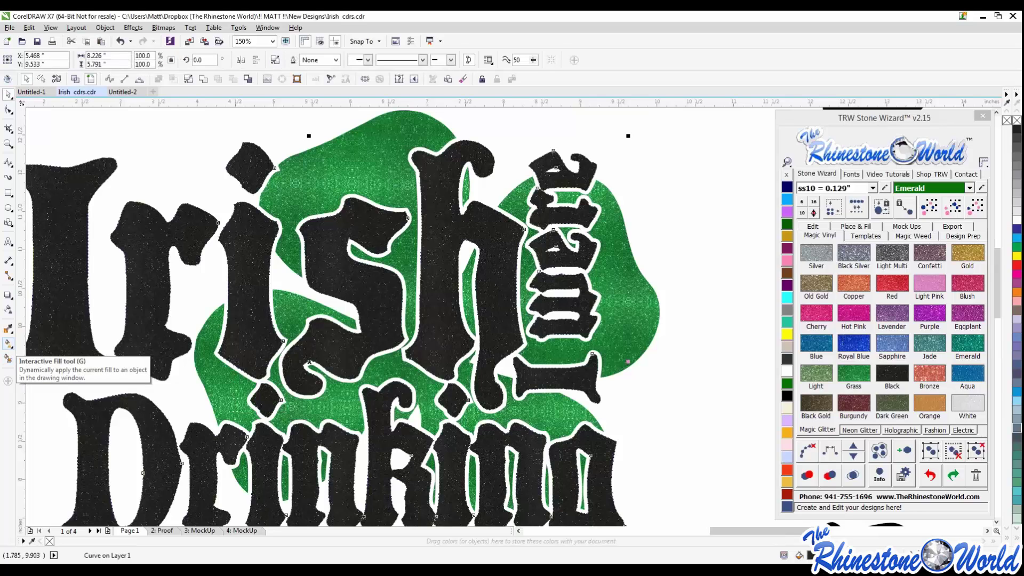
click(688, 214)
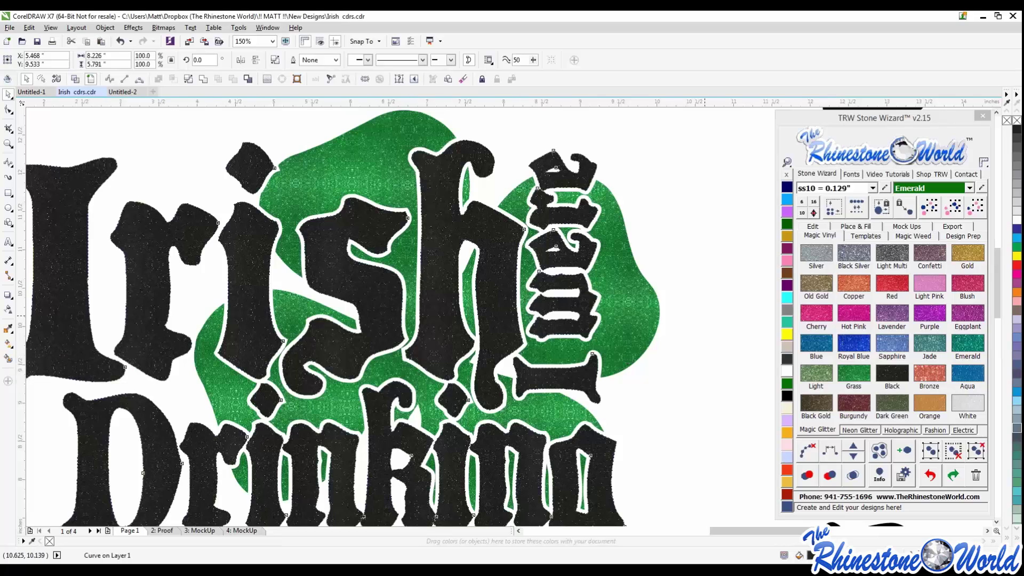
Move the "I were" and "Drinking" lines of the plain stacked text slightly up to tighten the line spacing.
click(626, 309)
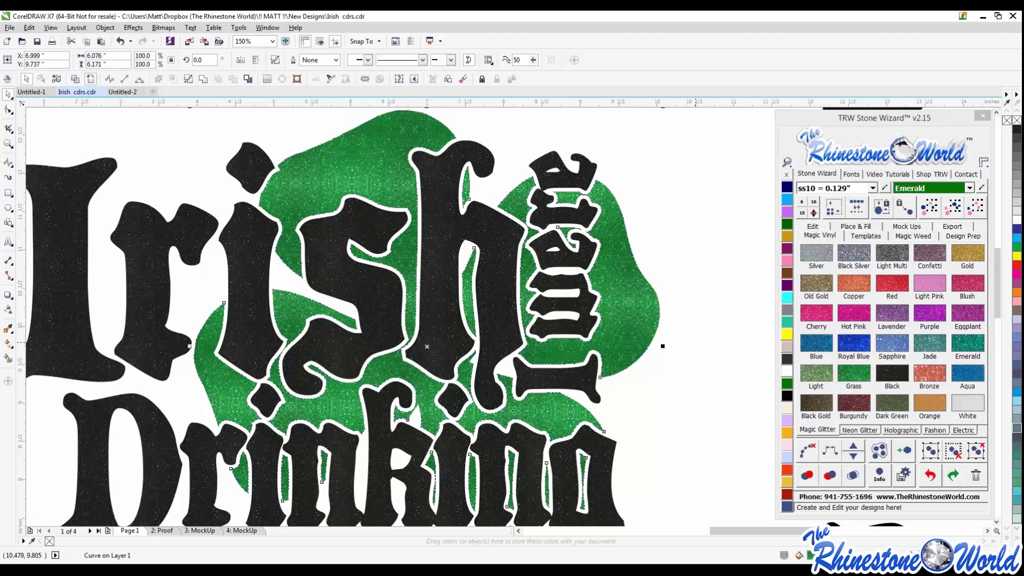
key(Escape)
scroll(433, 292, down, 2)
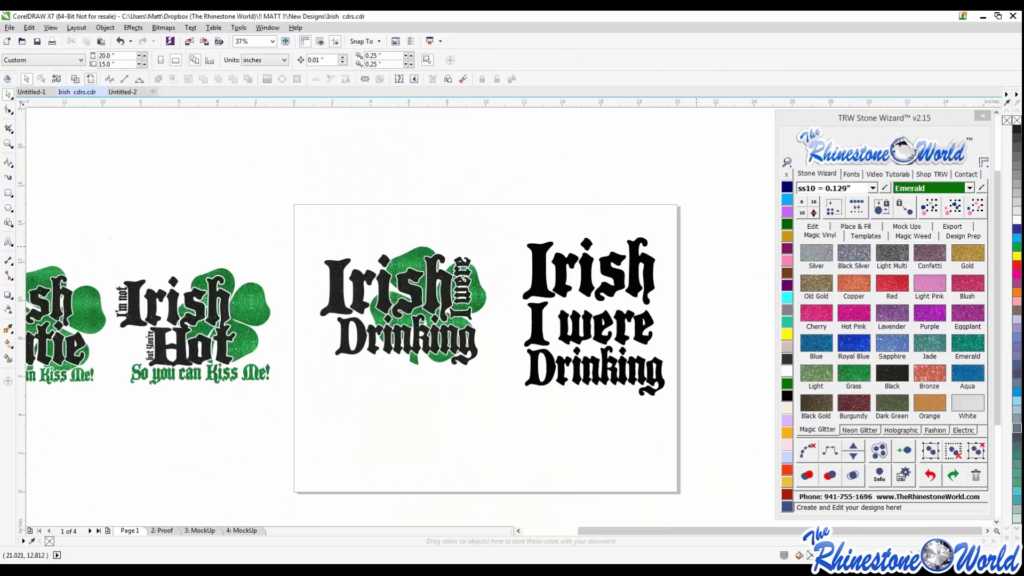
scroll(629, 327, up, 1)
drag(651, 333, 653, 328)
drag(675, 404, 673, 398)
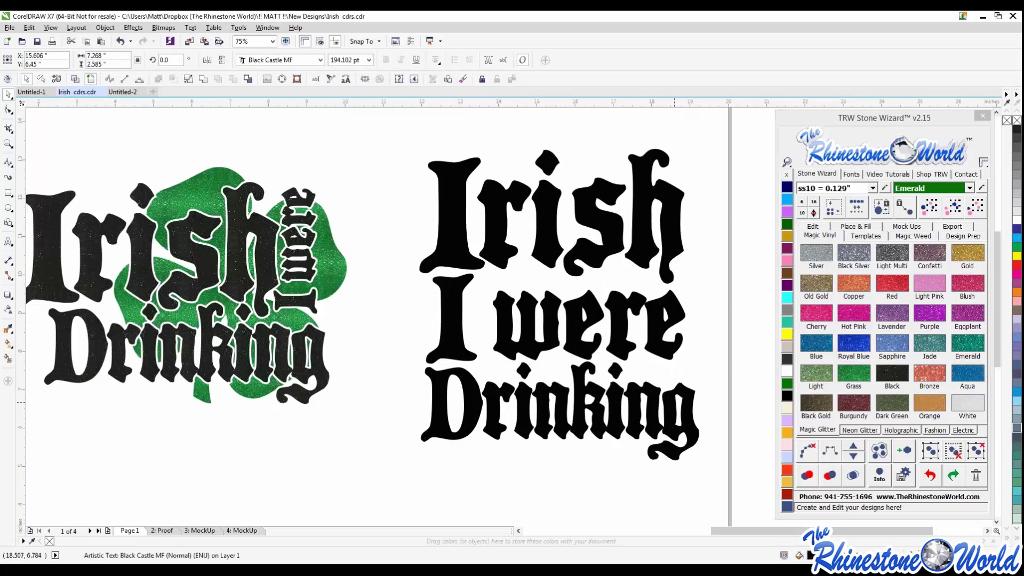
key(Escape)
Enlarge the three plain text lines together to about 7.68 by 8.56 inches and reposition them on the page.
drag(742, 125, 393, 474)
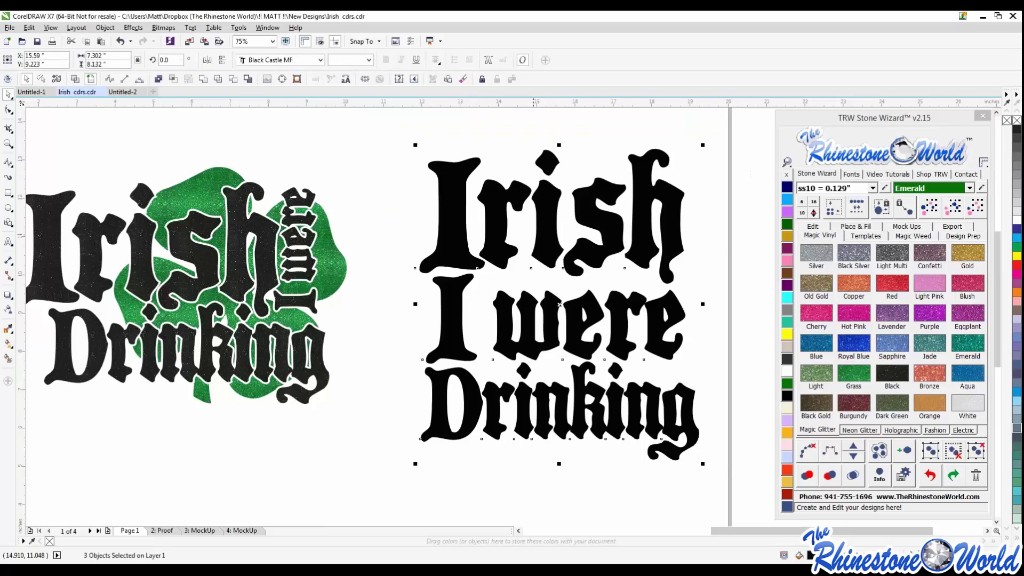
scroll(533, 232, down, 2)
drag(620, 187, 628, 179)
drag(550, 265, 547, 267)
Scale the glitter shamrock "Irish I were Drinking" design to about 9.7 by 6.9 inches and shift it slightly down and left.
drag(463, 165, 270, 365)
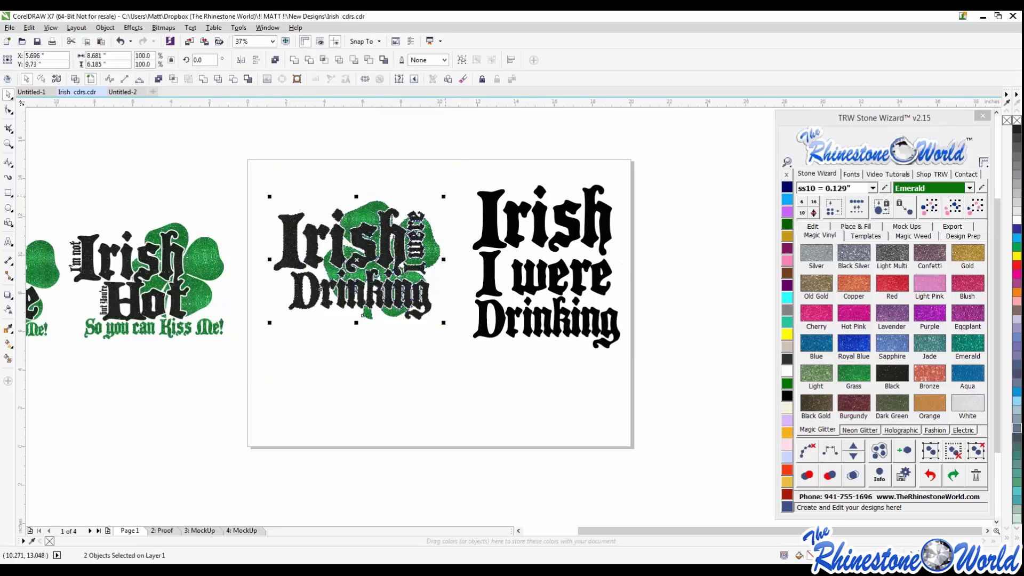
drag(443, 196, 468, 183)
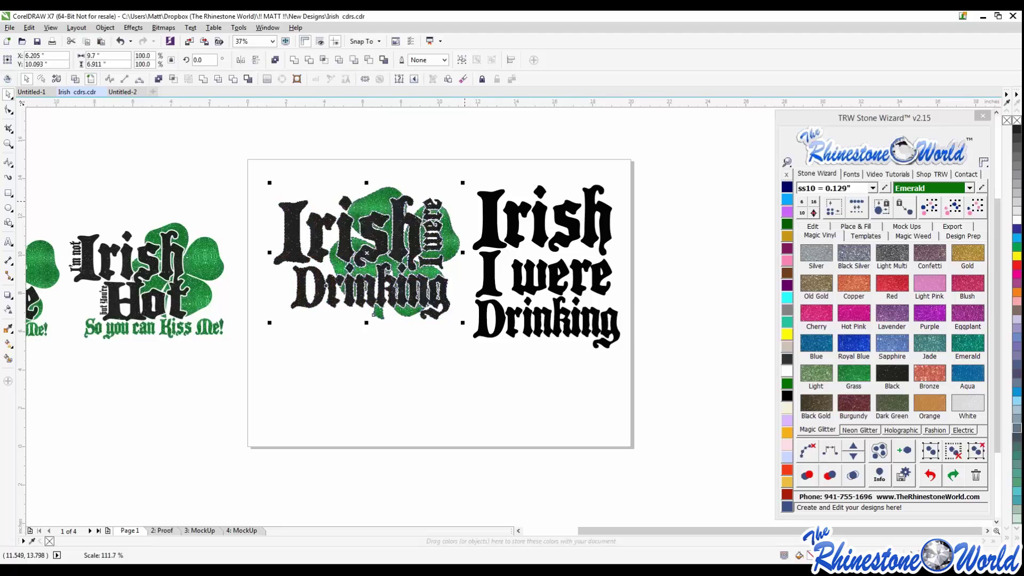
drag(406, 251, 397, 262)
click(421, 382)
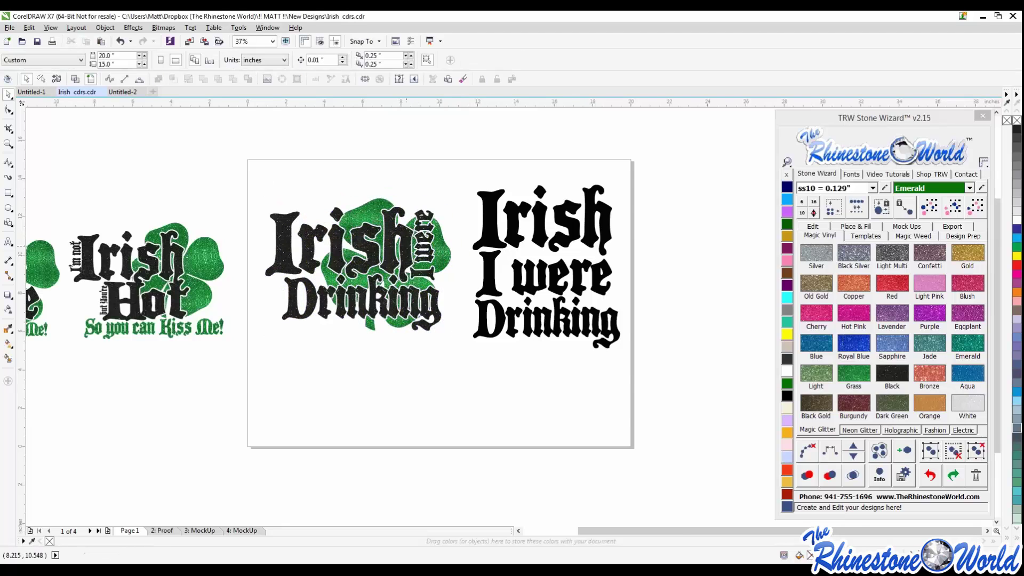
scroll(406, 252, up, 2)
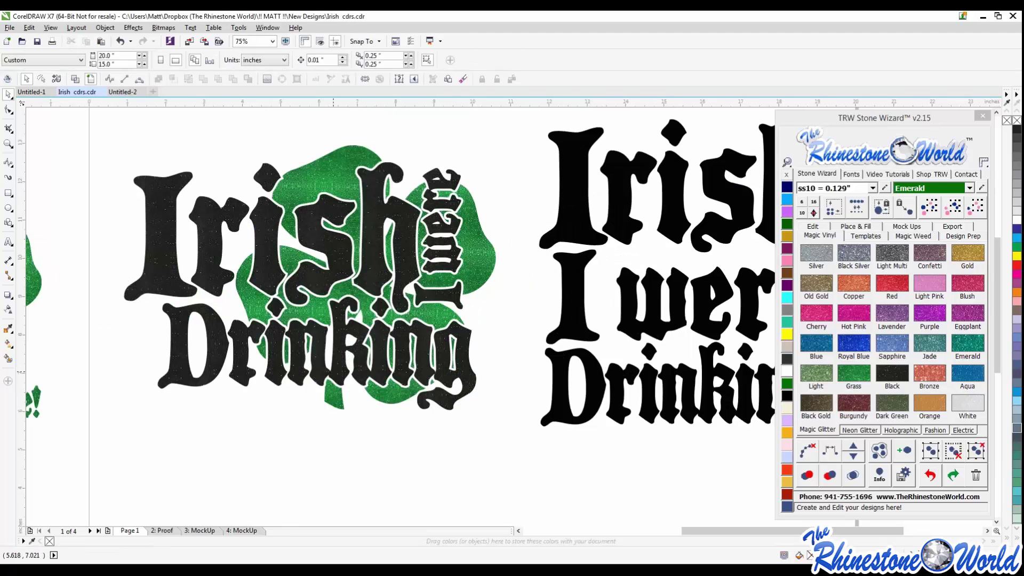
scroll(426, 320, down, 2)
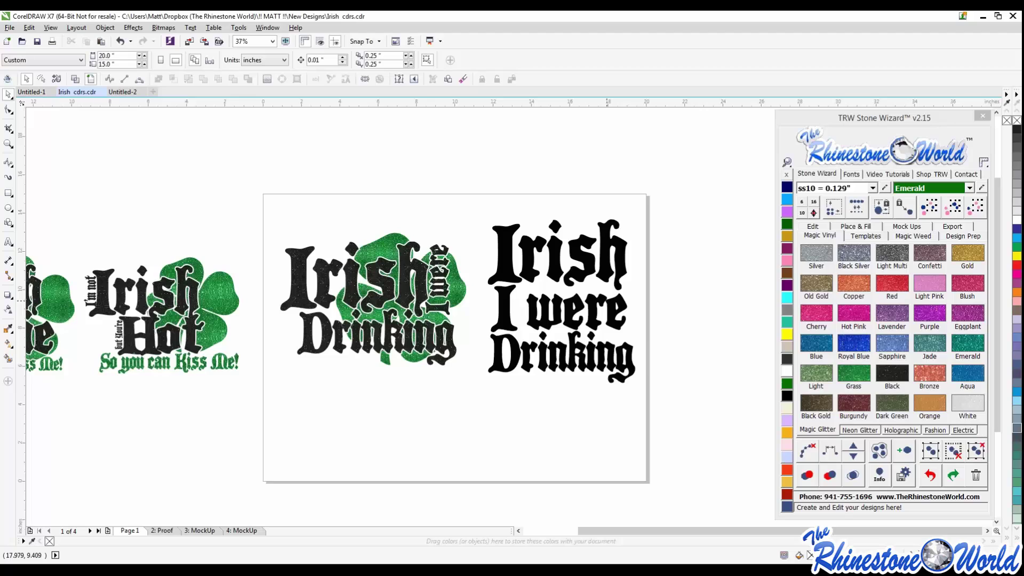
Create a women's tank top front mockup from the plain three-line text, titled "Irish I were Drinking".
drag(668, 174, 474, 435)
click(907, 227)
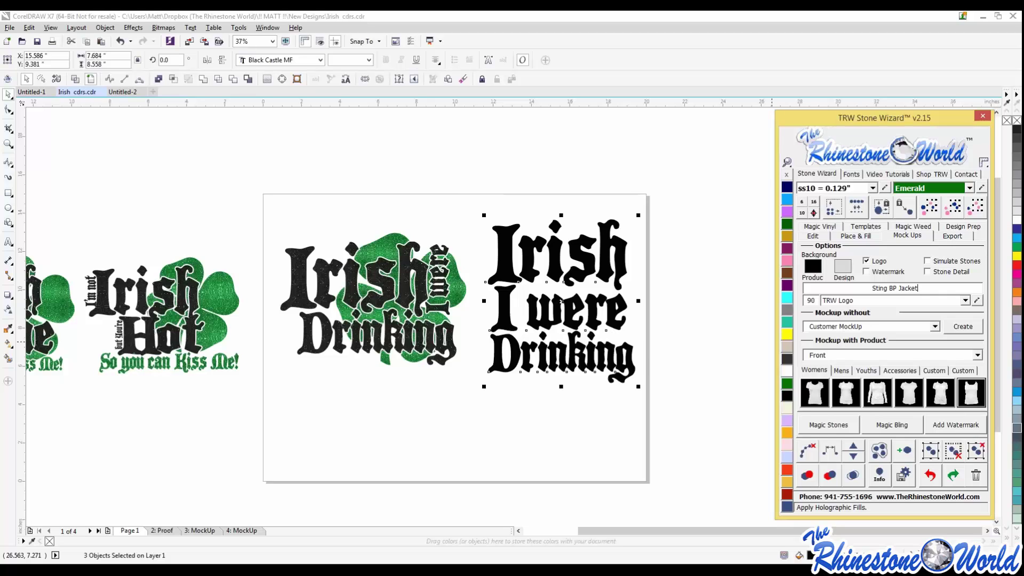
drag(920, 288, 871, 289)
text(Irish I were Drinking)
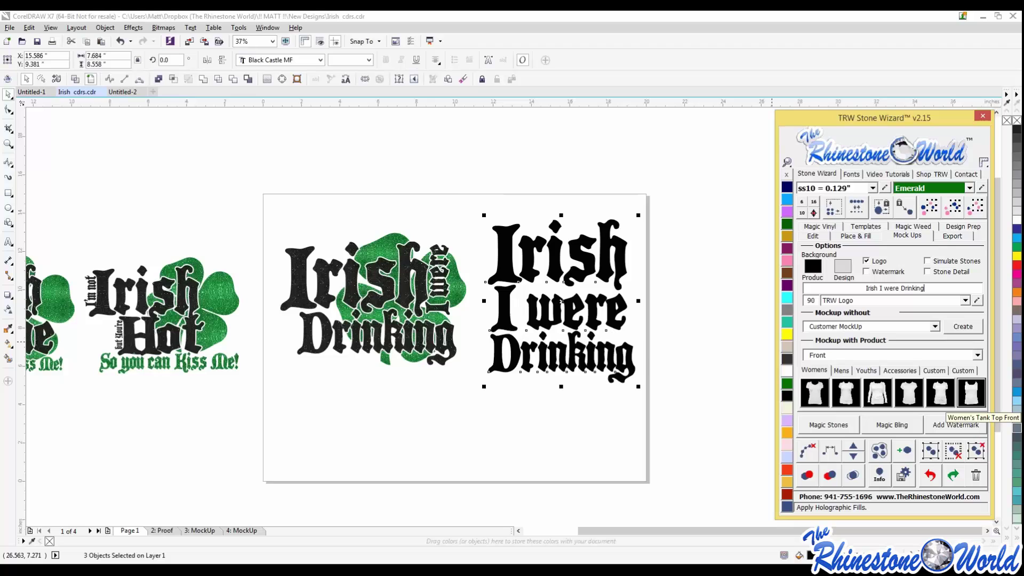
click(971, 395)
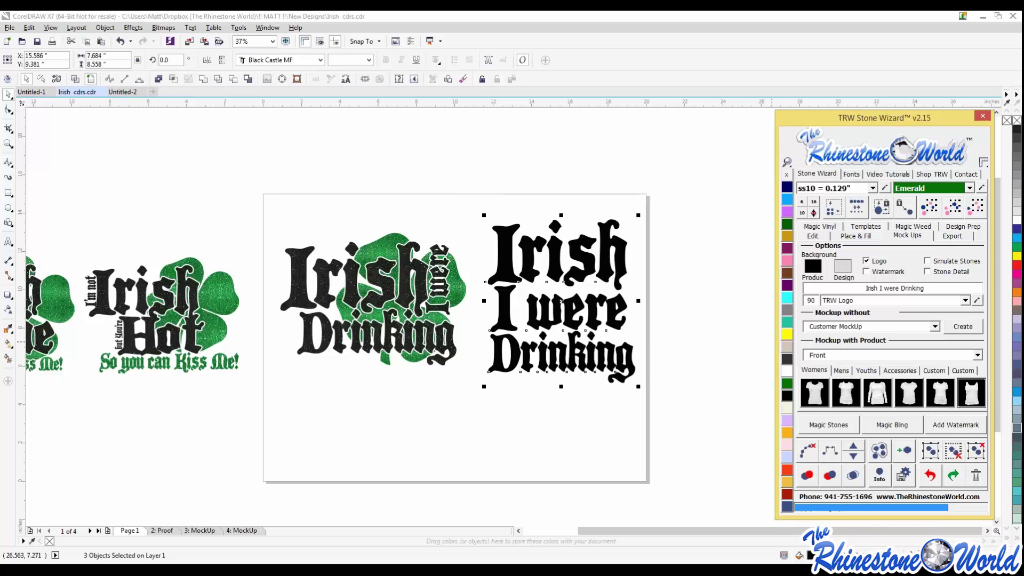
Fill the background behind the tank top in the plain-text mockup with Jet Black and inspect the result.
scroll(441, 322, up, 1)
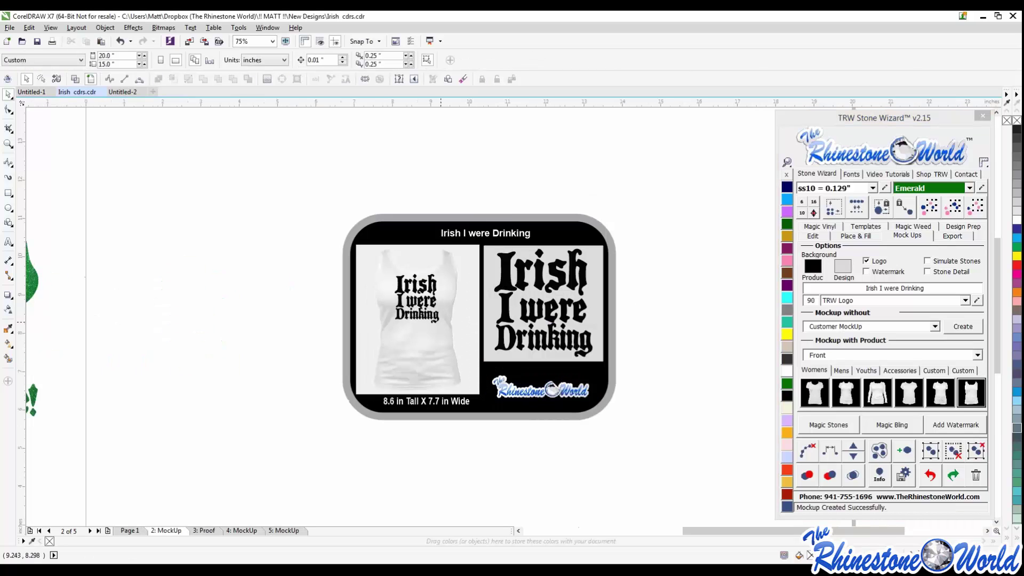
click(468, 342)
click(787, 396)
click(665, 404)
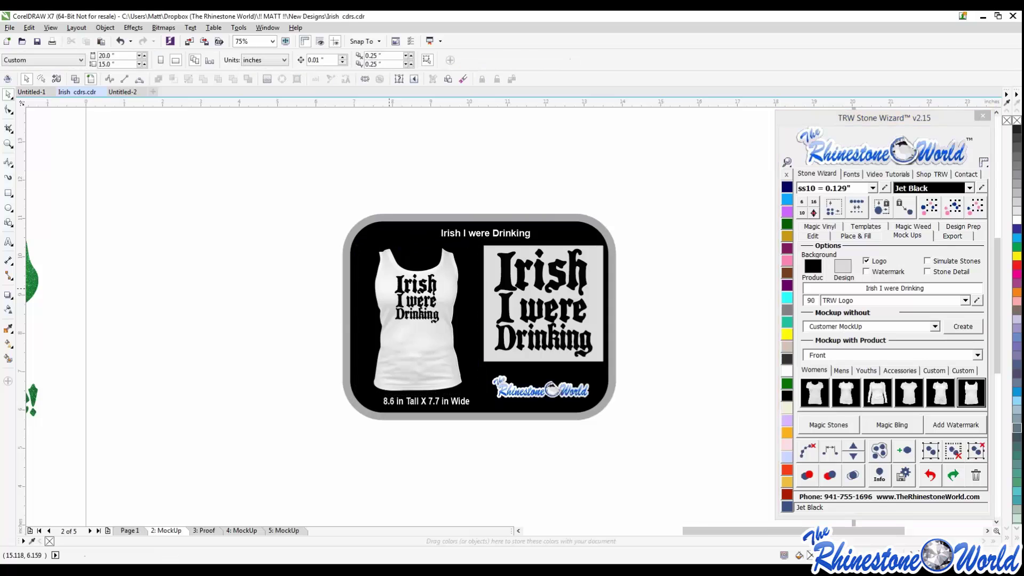
scroll(399, 293, up, 2)
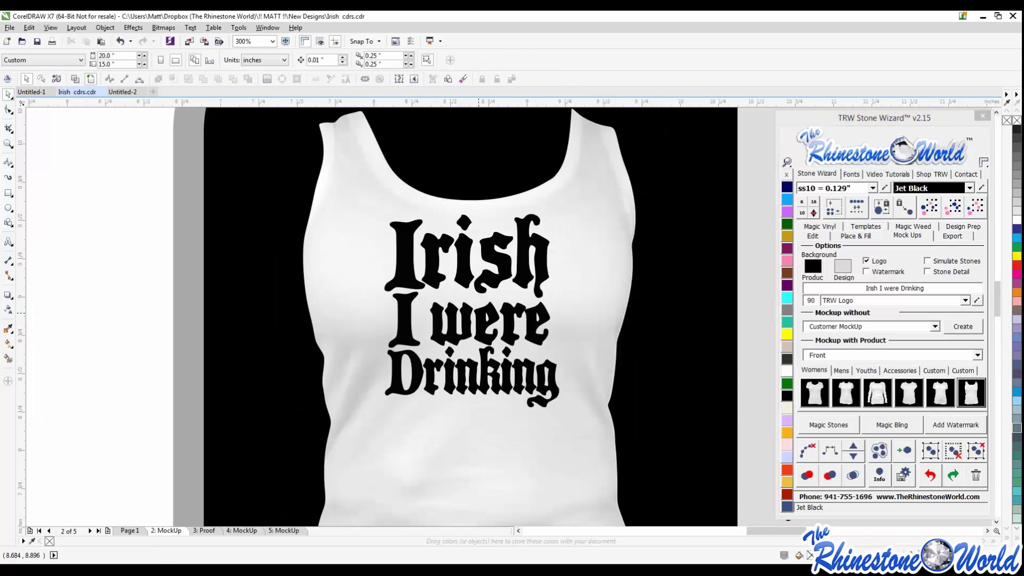
scroll(477, 311, down, 1)
scroll(479, 311, down, 1)
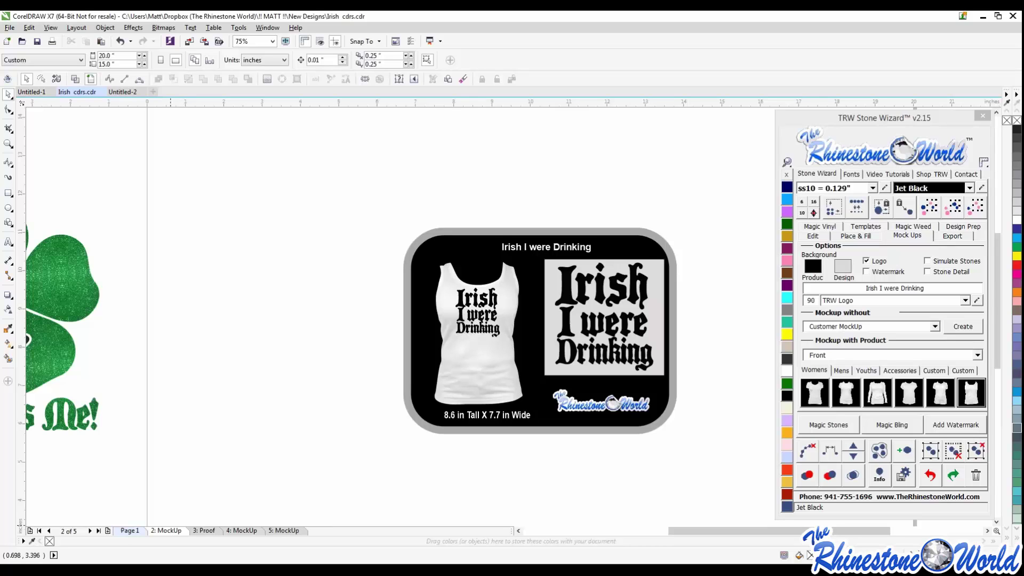
Create a women's tank top front mockup from the shamrock design on Page 1 and make its product background Jet Black.
click(130, 530)
scroll(424, 430, down, 1)
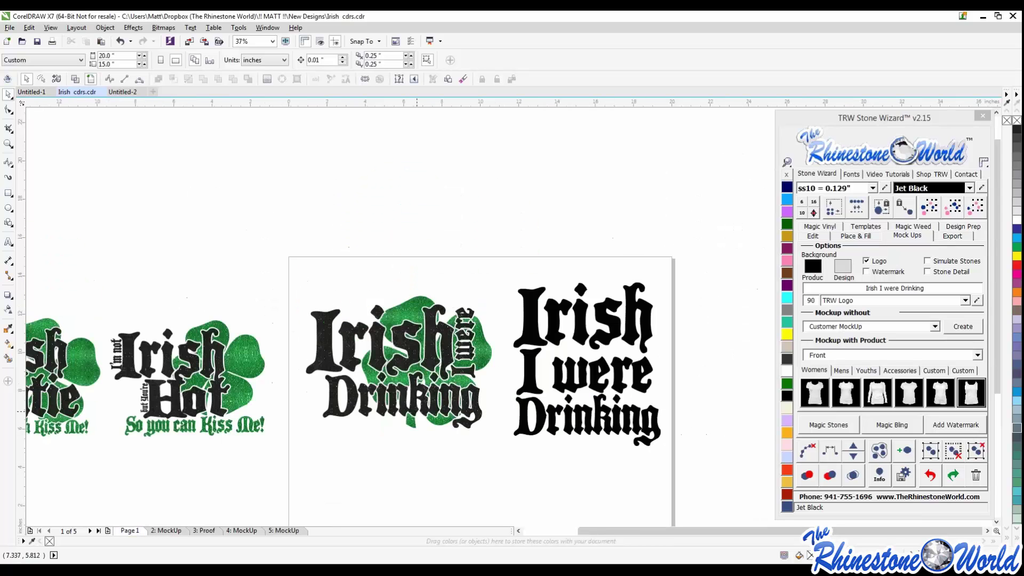
drag(288, 255, 509, 464)
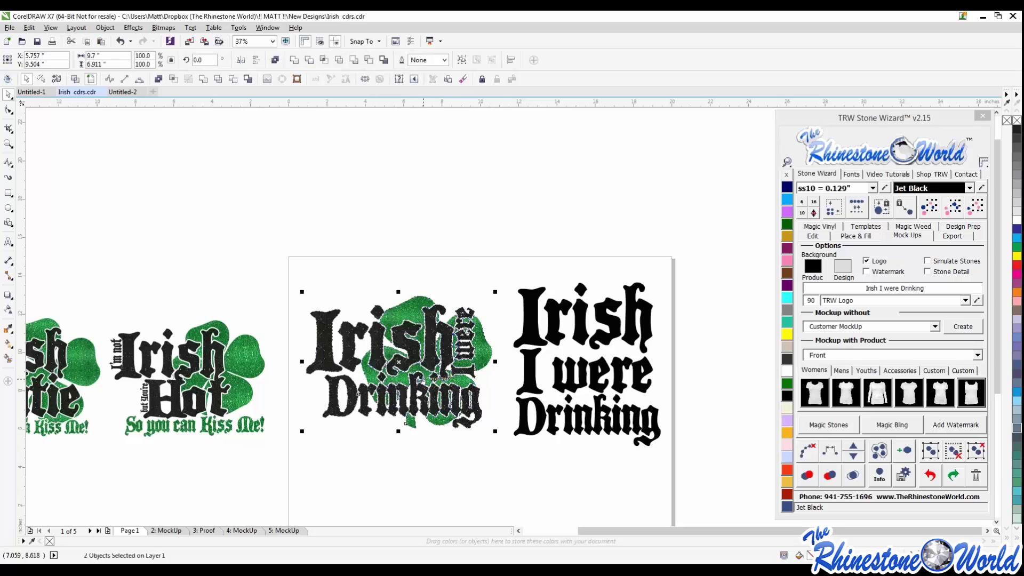
scroll(407, 362, up, 1)
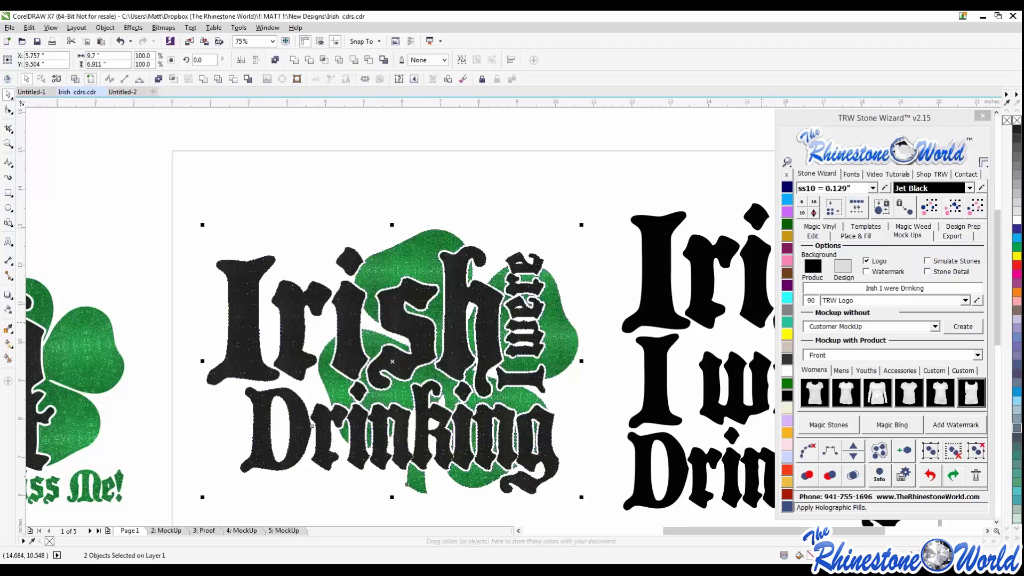
click(971, 393)
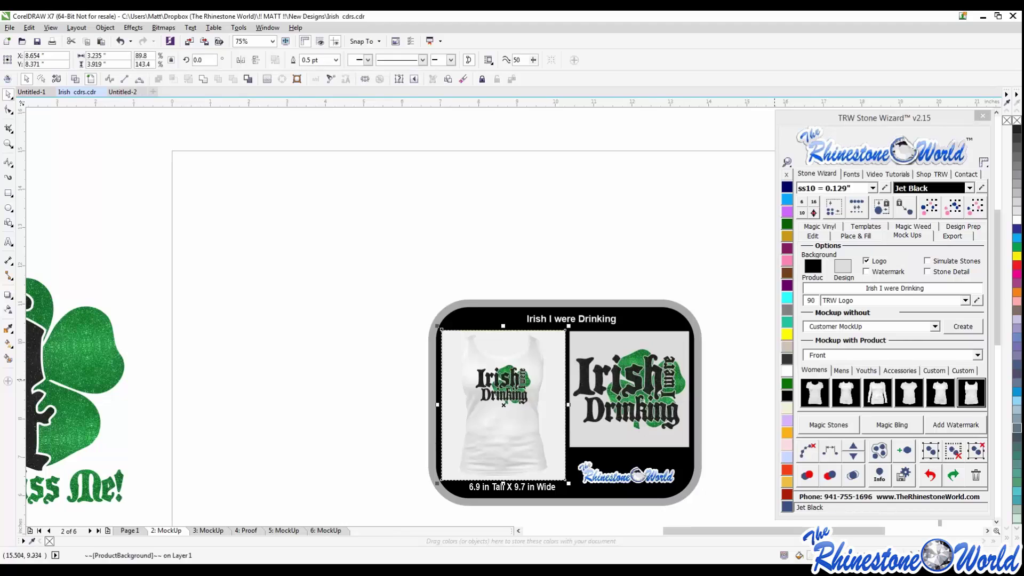
click(673, 256)
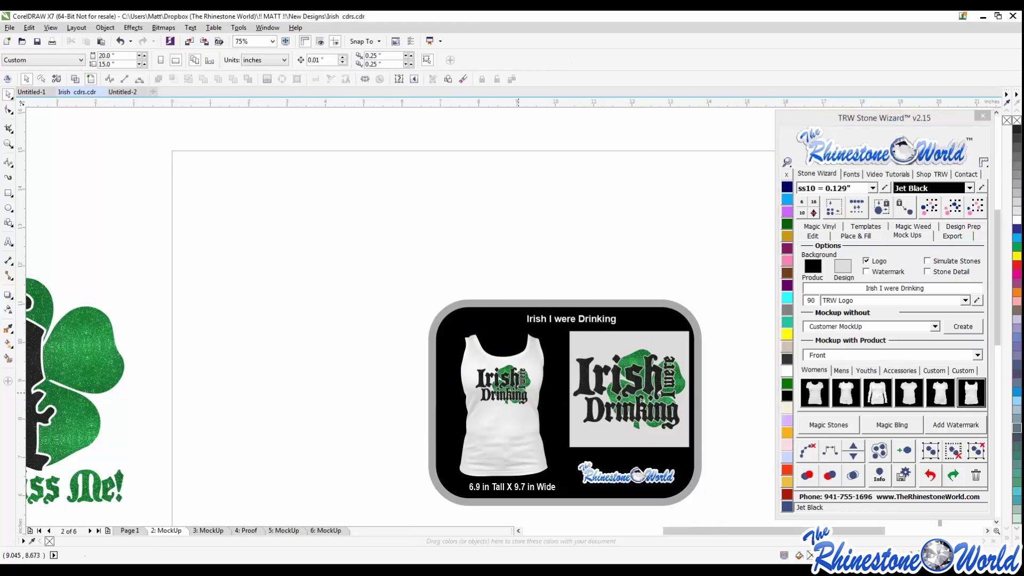
Examine the shamrock design on the tank top up close and compare it with the plain-text mockup.
scroll(516, 395, up, 2)
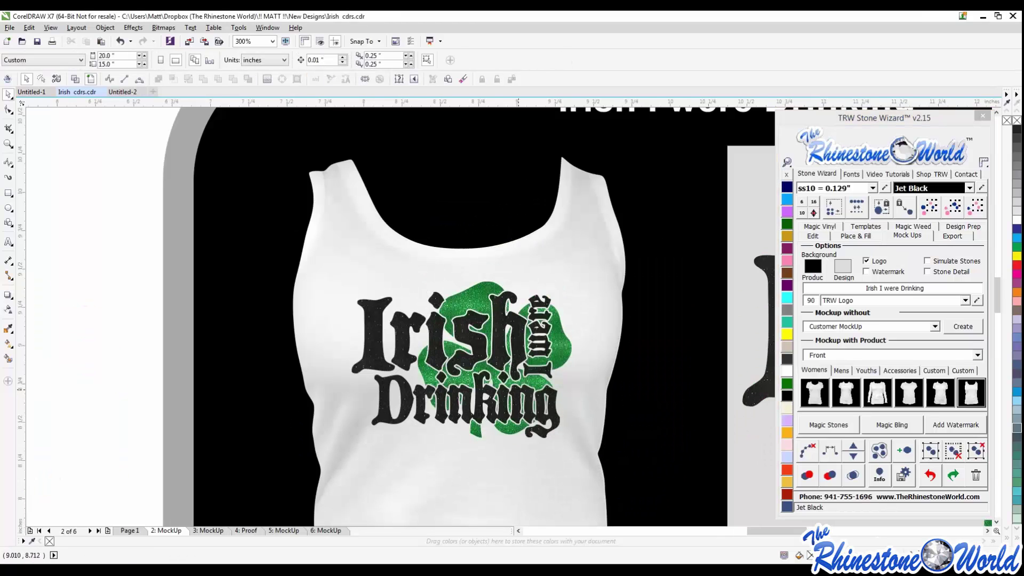
scroll(514, 389, down, 1)
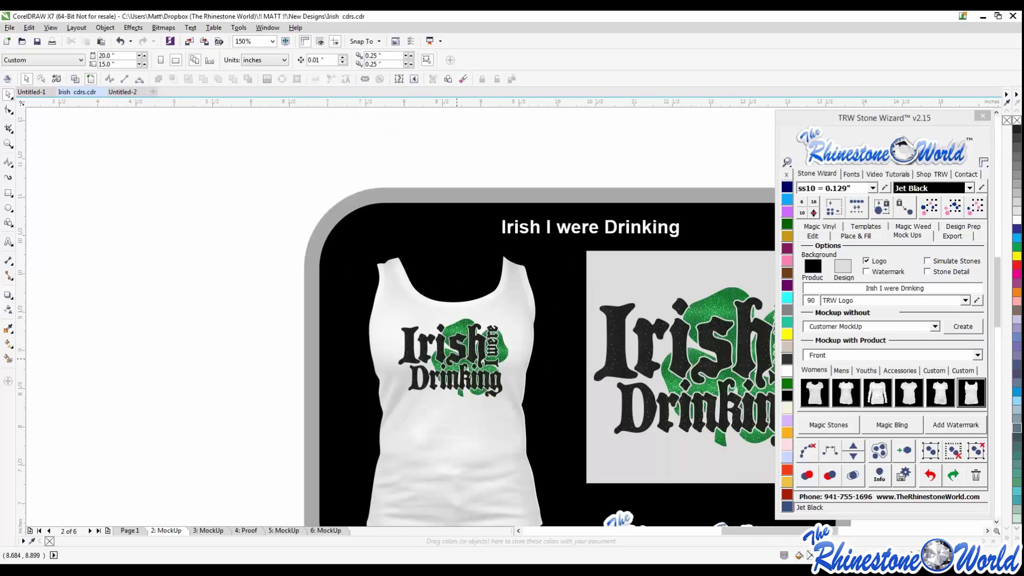
scroll(460, 368, up, 1)
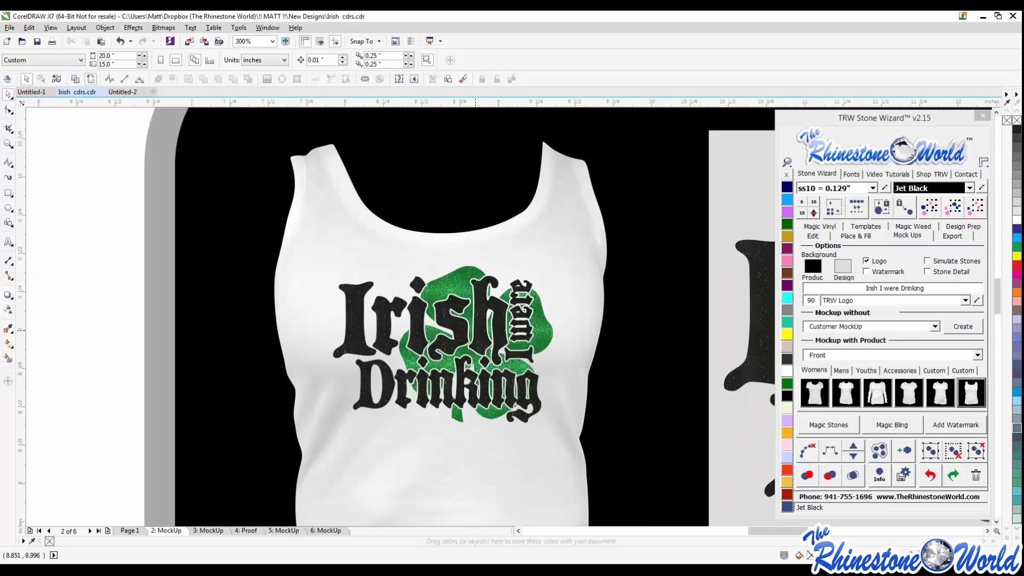
scroll(475, 330, down, 1)
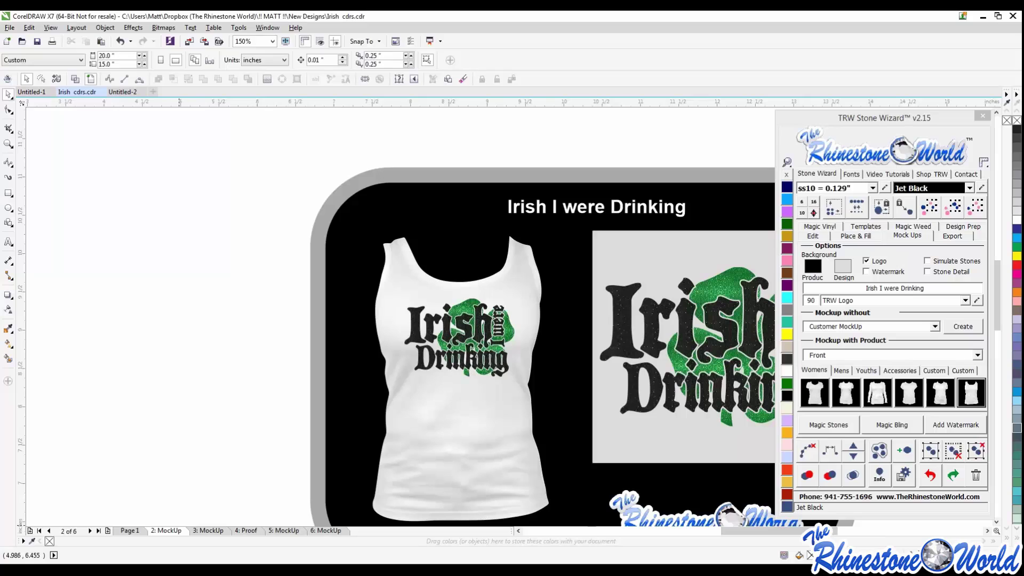
click(208, 531)
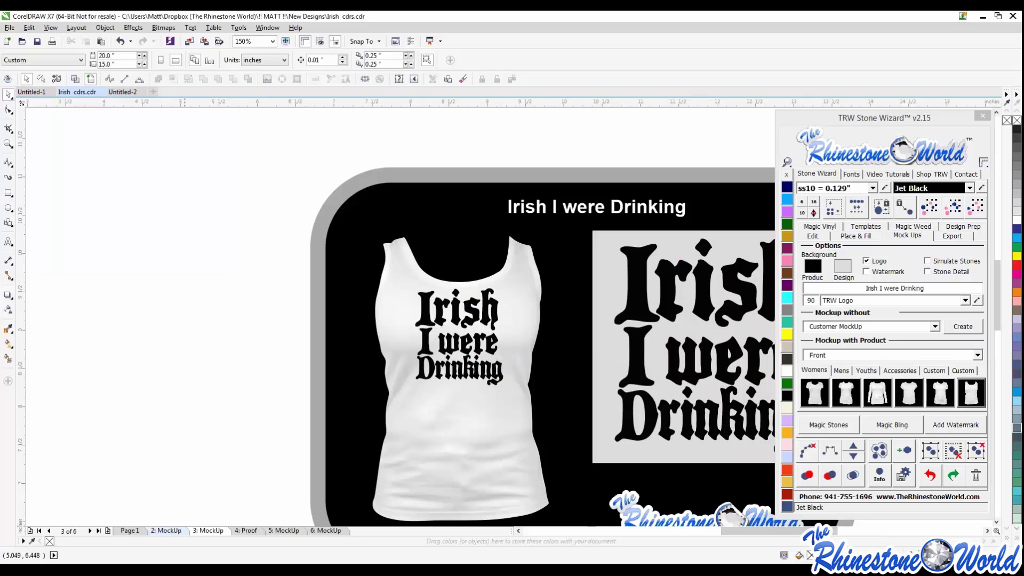
click(166, 531)
scroll(485, 331, up, 1)
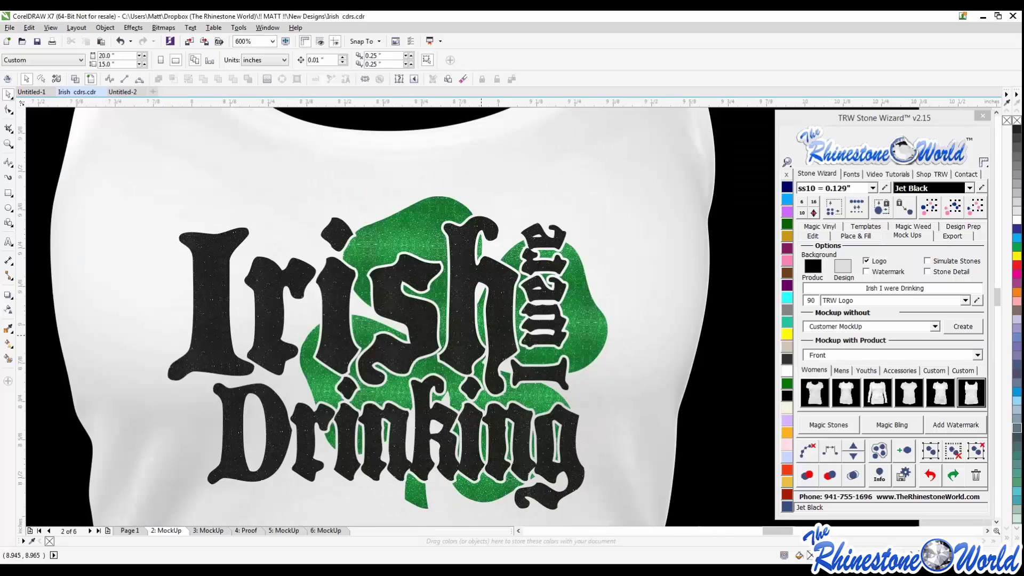
scroll(484, 331, up, 1)
scroll(484, 331, up, 1)
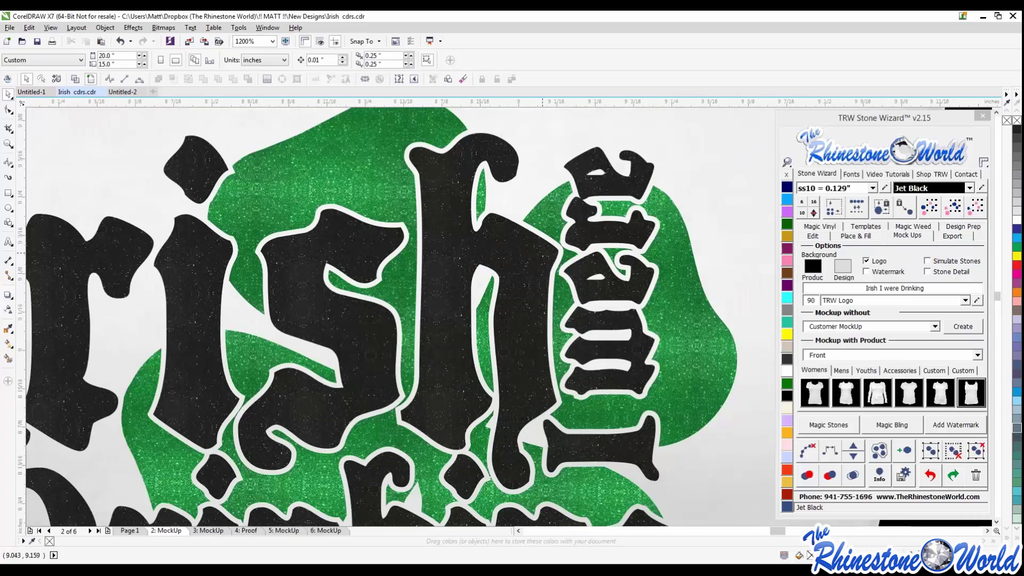
scroll(465, 326, down, 1)
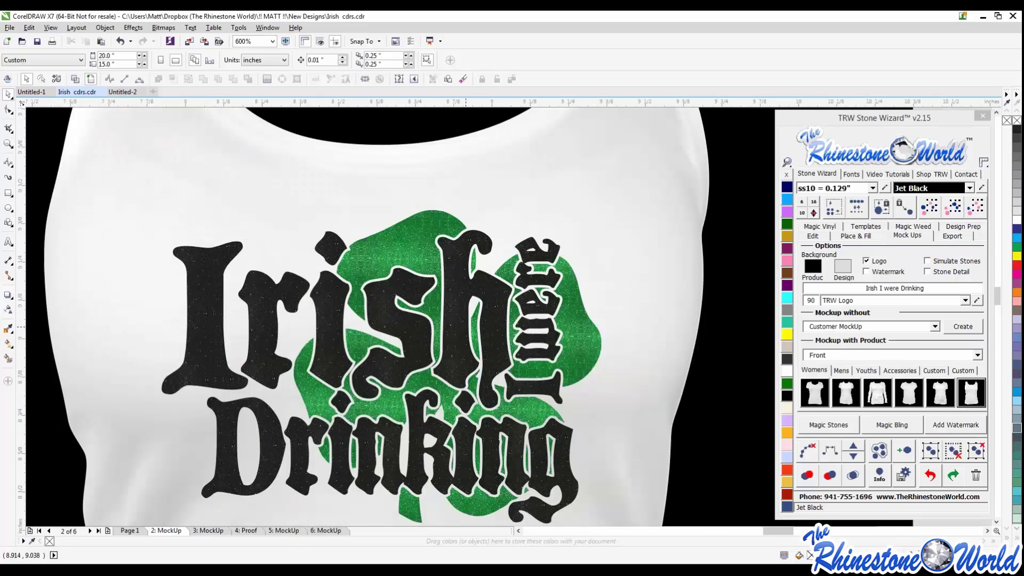
scroll(489, 324, down, 2)
Try different colours on the tank top in the shamrock mockup and settle on Citrine yellow.
click(558, 318)
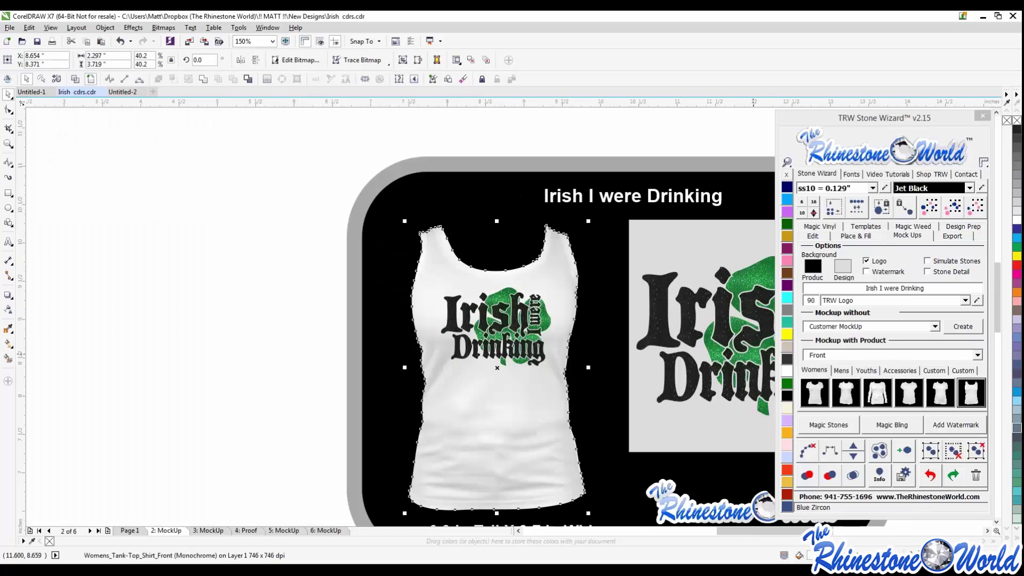
click(787, 507)
click(787, 371)
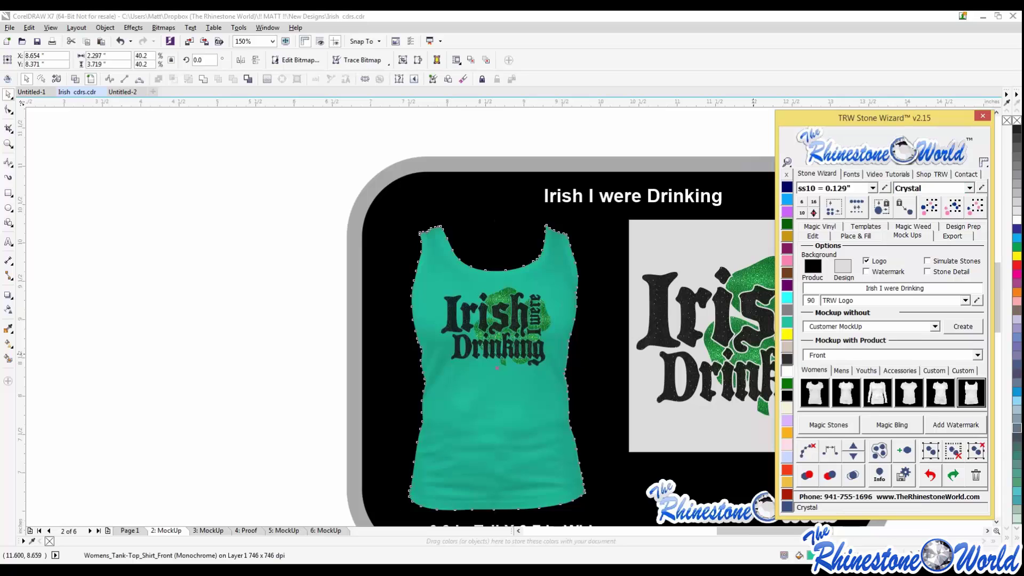
click(787, 334)
click(284, 405)
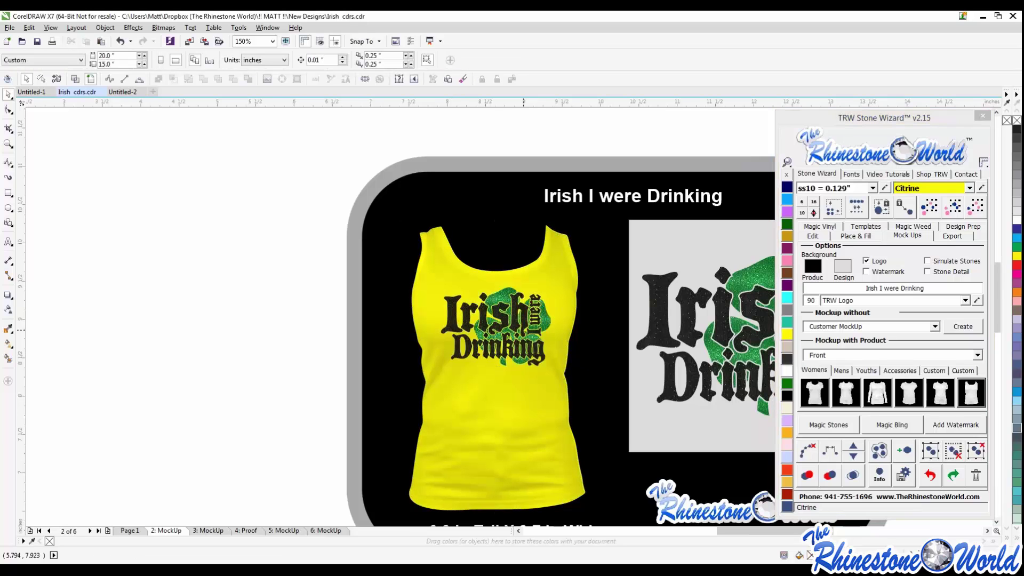
scroll(541, 339, up, 2)
scroll(542, 339, down, 1)
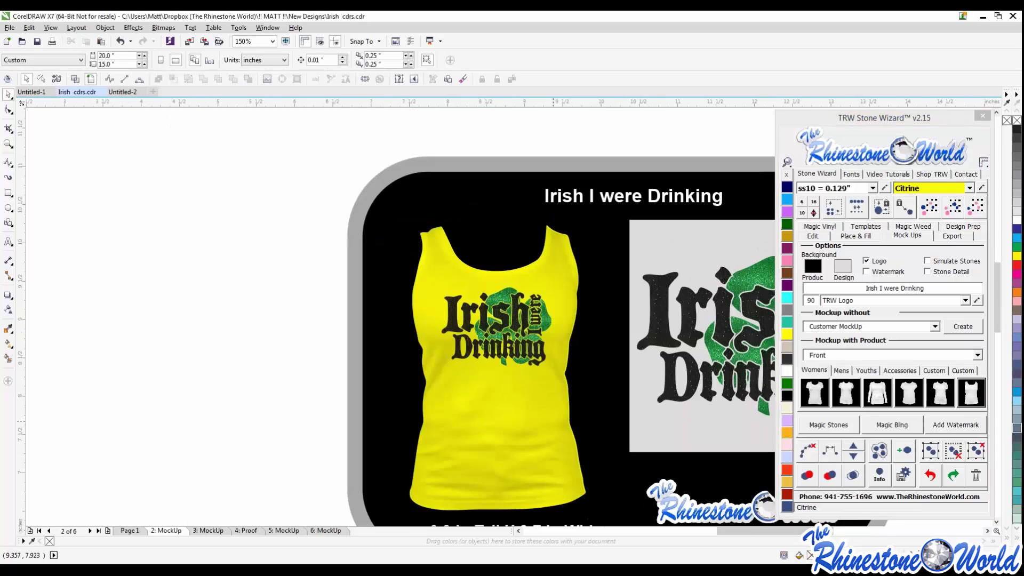
Try Light Siam and another colour on the tank top, returning to Citrine.
click(539, 403)
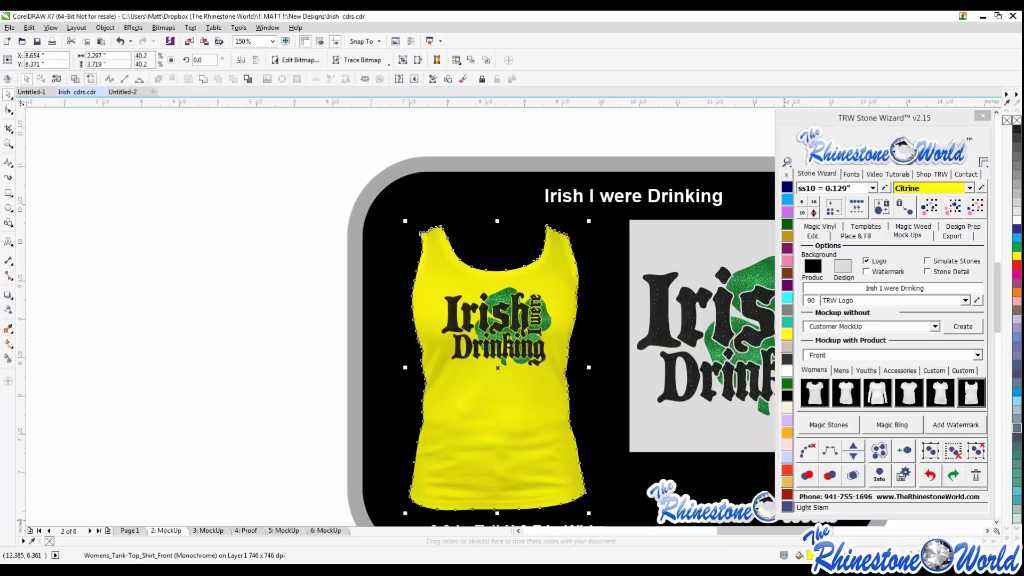
click(787, 470)
click(787, 433)
click(787, 334)
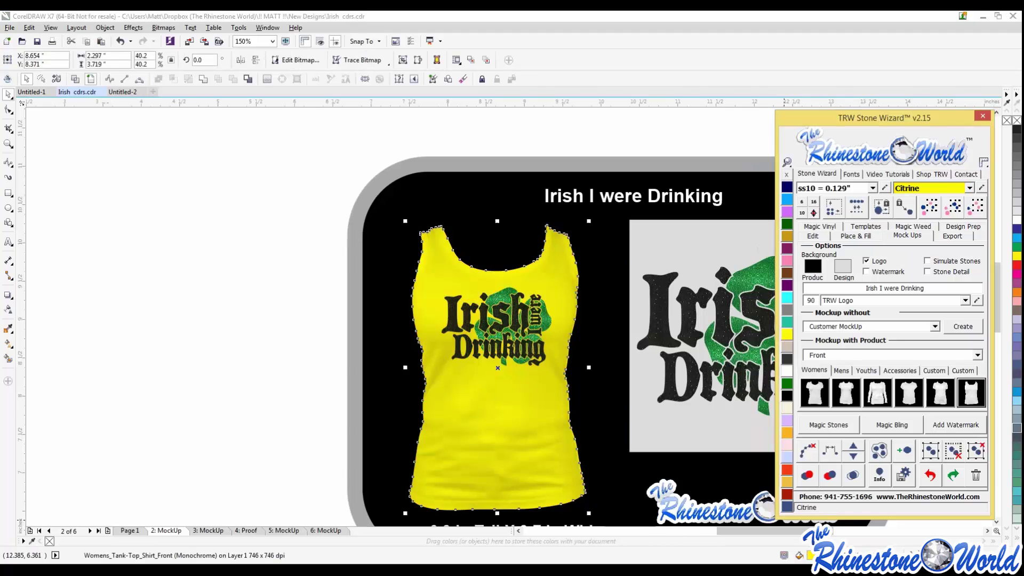
Delete the plain black "Irish I were Drinking" text layout from Page 1.
click(288, 406)
scroll(477, 362, down, 1)
scroll(508, 343, up, 1)
scroll(507, 343, up, 1)
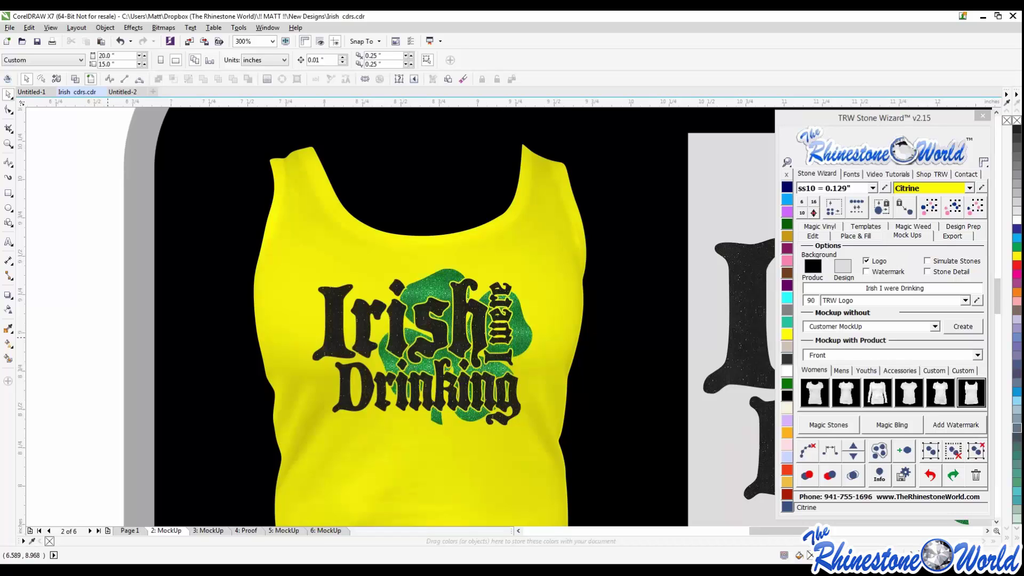
click(130, 531)
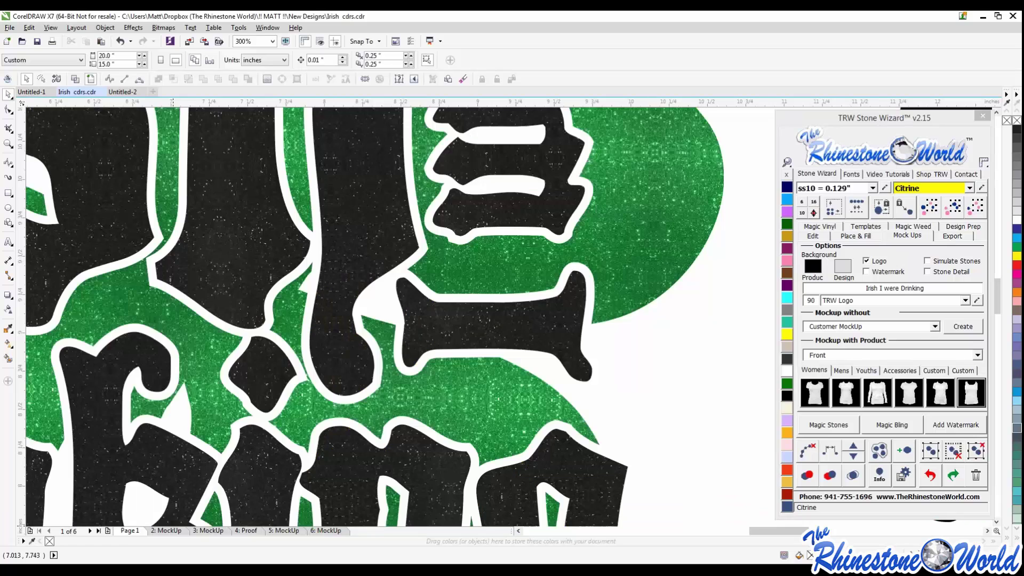
scroll(518, 384, down, 2)
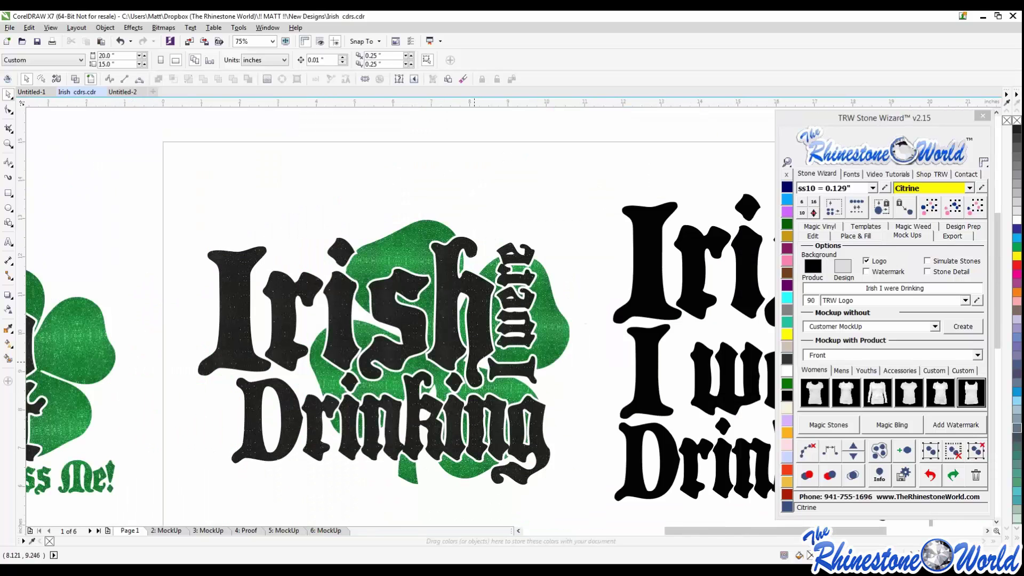
scroll(427, 344, down, 1)
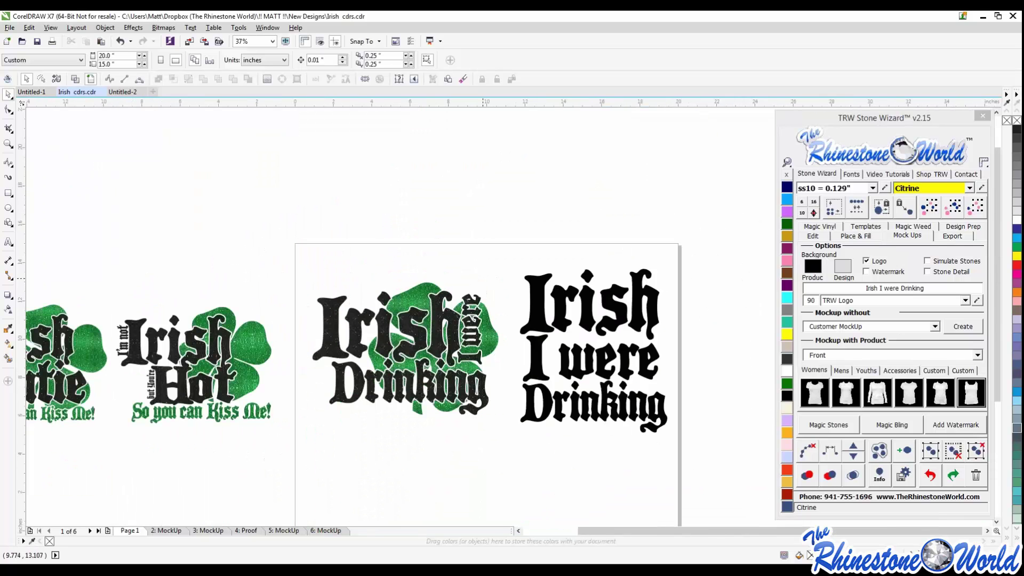
drag(722, 231, 515, 470)
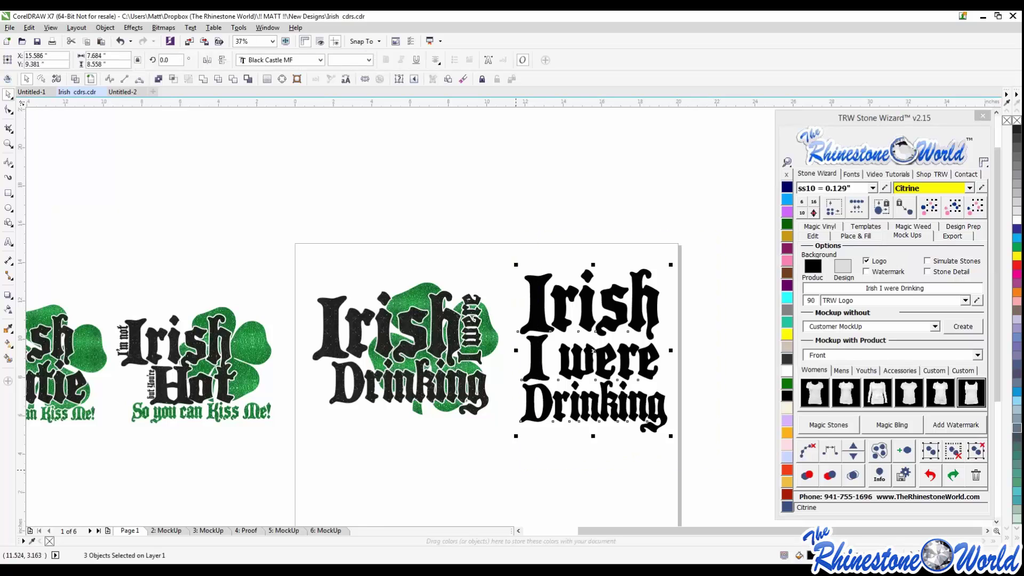
key(Delete)
Scale the shamrock "Irish I were Drinking" design down to about 8.16 inches wide and place it off the page above the "Cutie" design.
drag(538, 223, 302, 453)
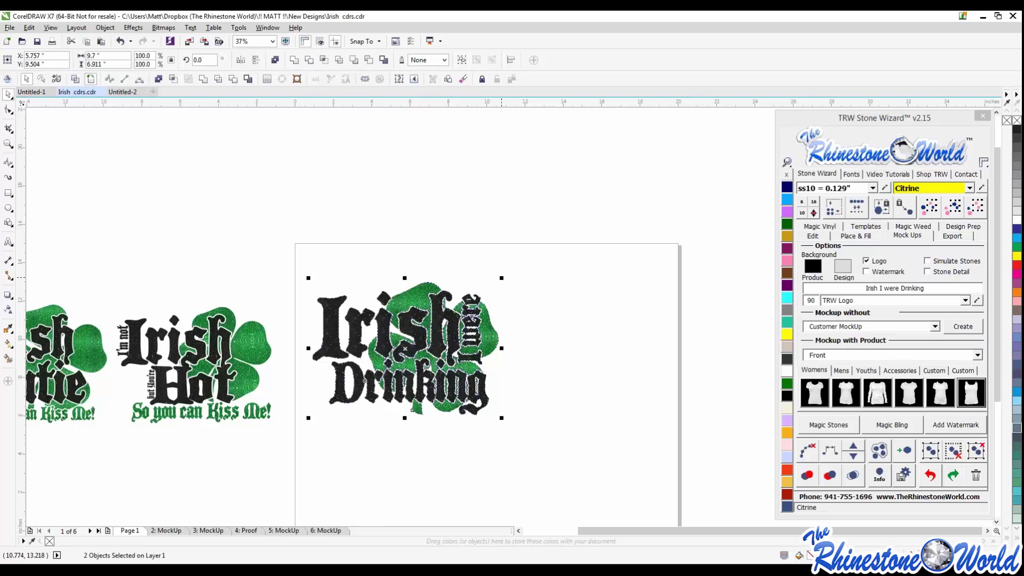
mouse_move(501, 278)
mouse_down()
mouse_move(479, 300)
mouse_move(497, 282)
mouse_up()
scroll(547, 306, down, 1)
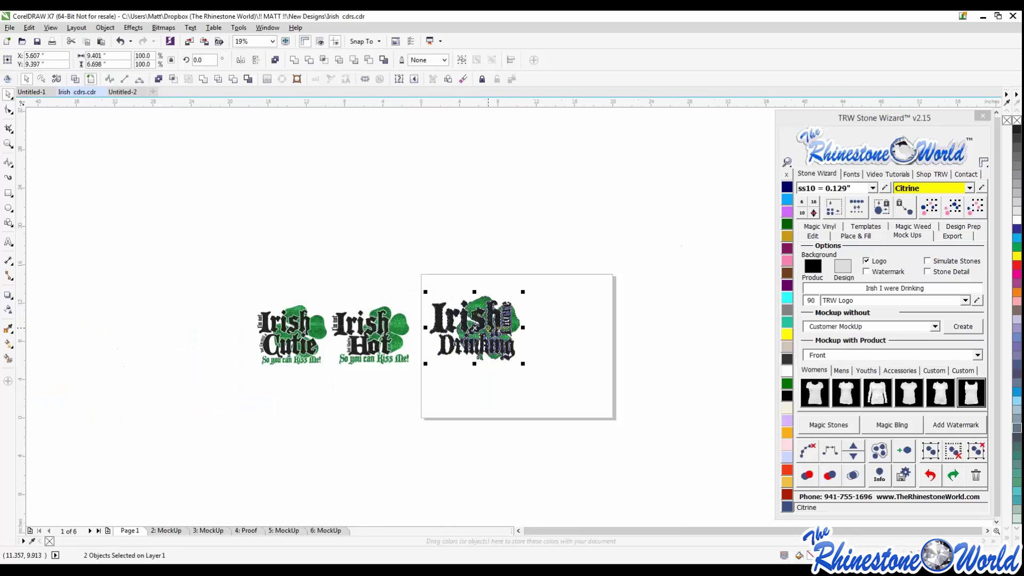
scroll(362, 317, up, 1)
drag(574, 336, 217, 222)
drag(324, 159, 300, 176)
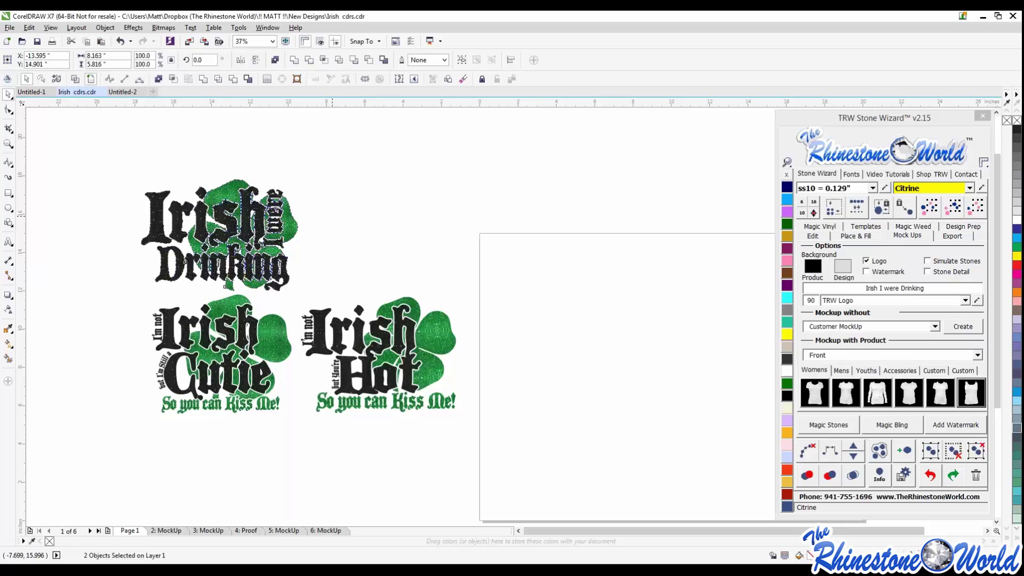
click(387, 251)
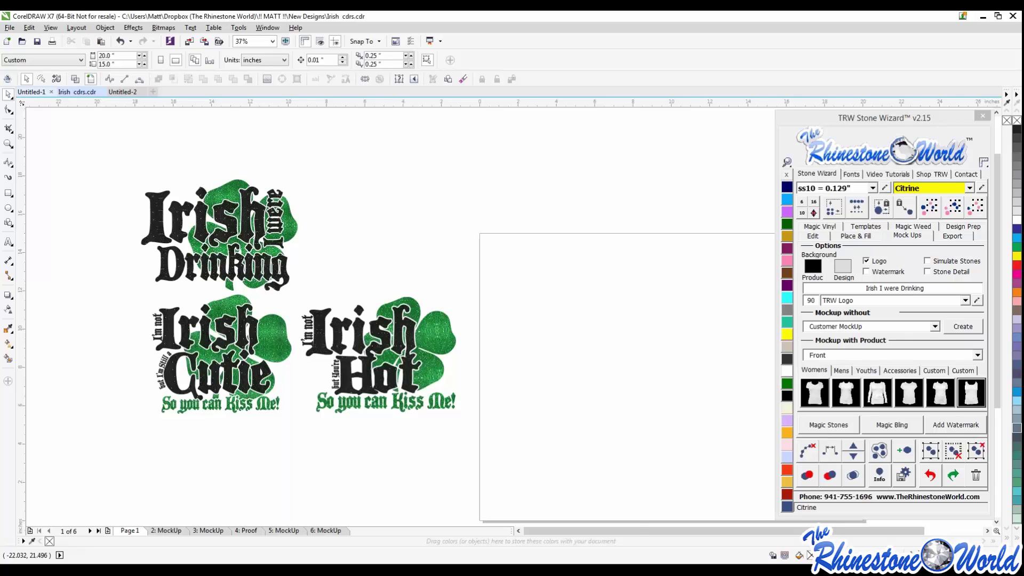
Look over the "You're Irish I'm Drunk Sounds like fun" design in Untitled-1 and return to Irish cdrs.cdr.
click(31, 92)
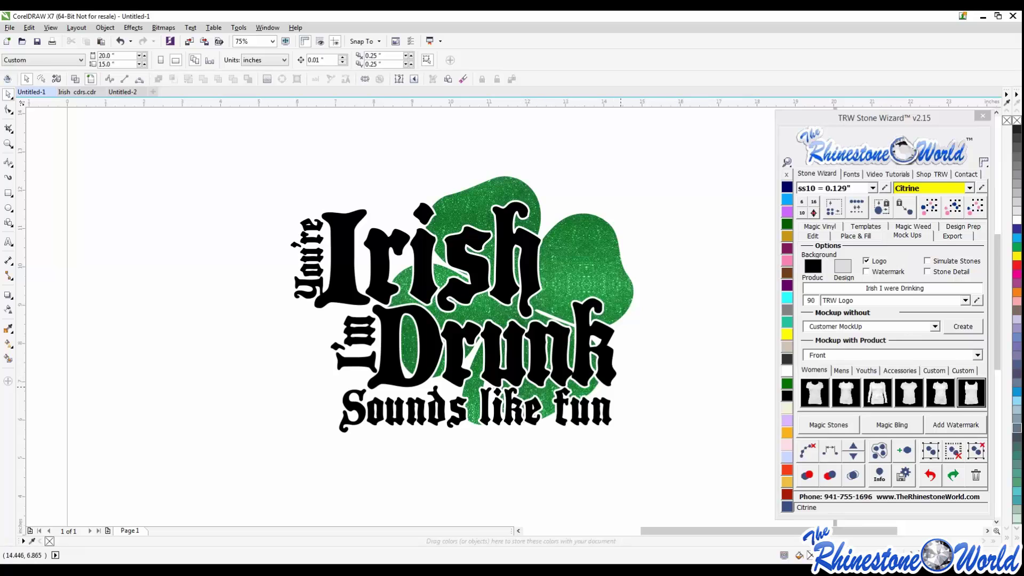
scroll(625, 384, down, 2)
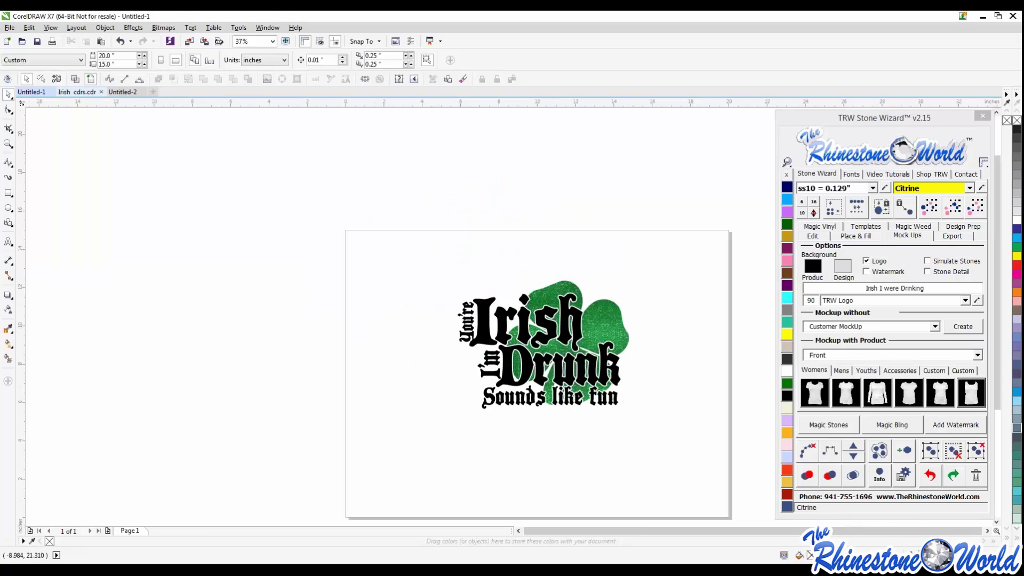
key(ctrl+Tab)
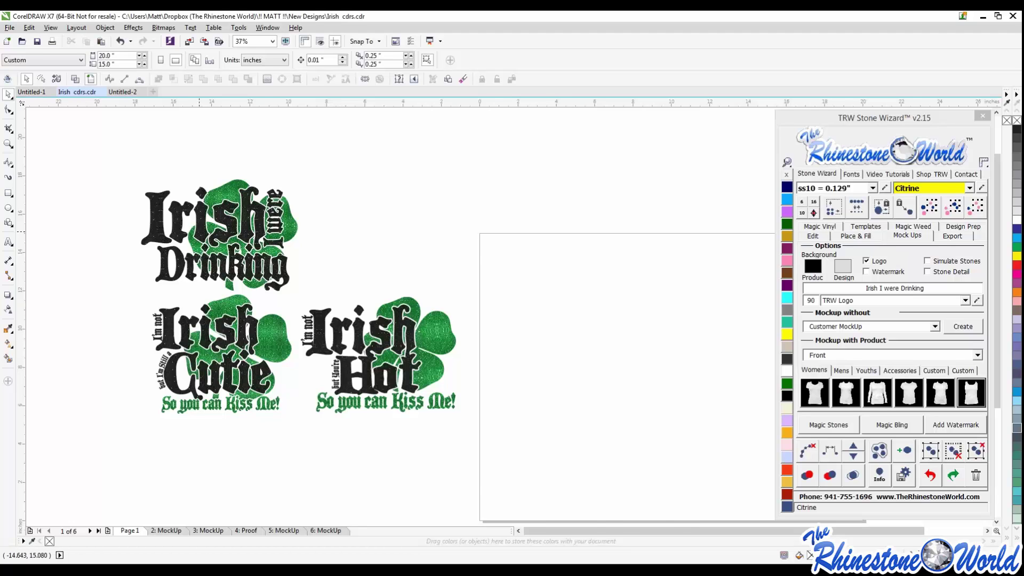
Shrink the shamrock "Irish I were Drinking" design slightly to about 7.84 inches wide.
scroll(198, 233, up, 1)
scroll(270, 243, down, 1)
drag(383, 163, 169, 302)
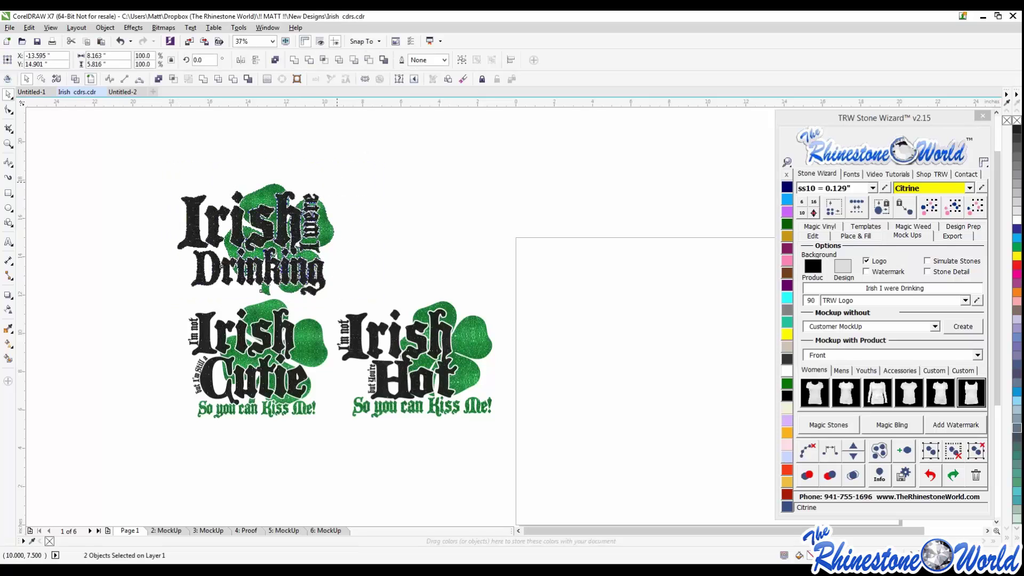
drag(309, 226, 314, 221)
click(369, 237)
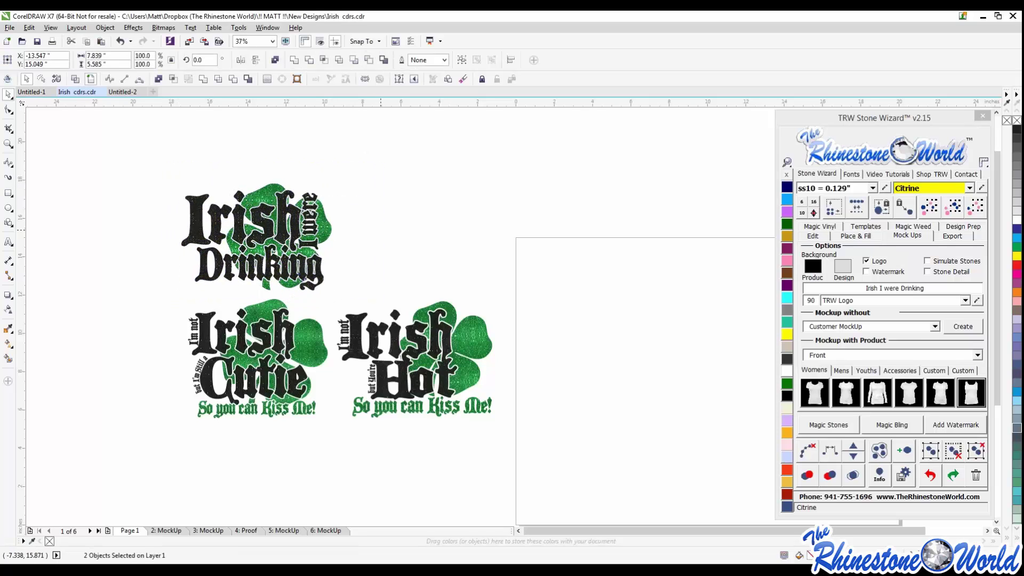
Examine the three glitter shamrock designs up close and compare their lettering layouts.
scroll(353, 267, up, 1)
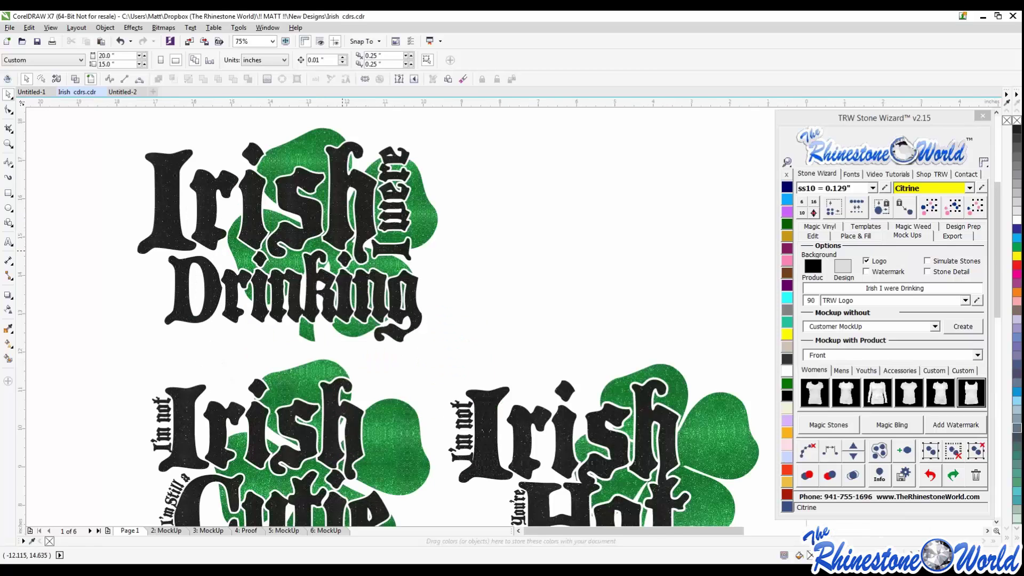
scroll(346, 249, down, 1)
scroll(507, 334, up, 1)
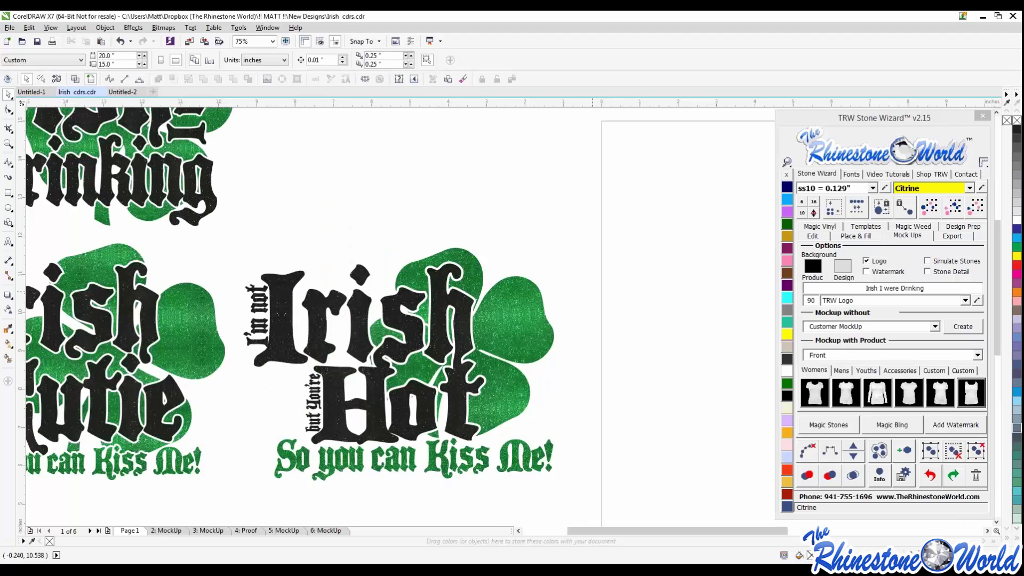
scroll(387, 368, down, 1)
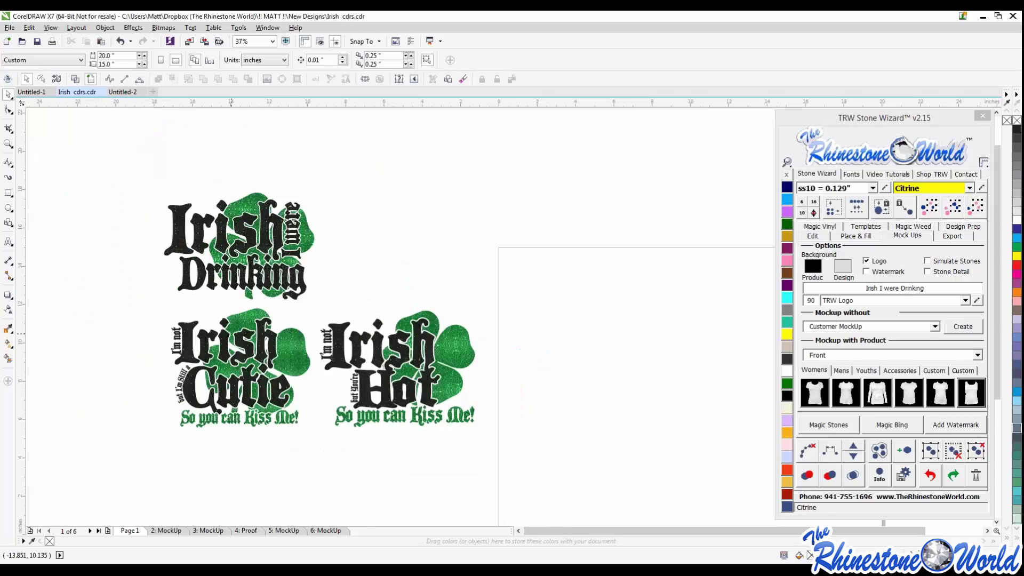
scroll(229, 323, up, 1)
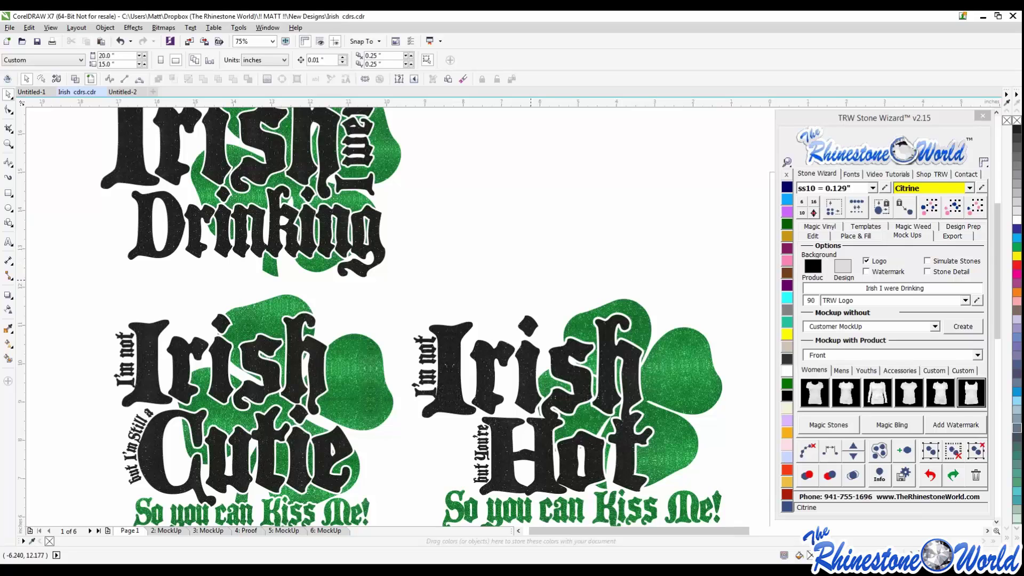
scroll(533, 282, down, 2)
scroll(550, 244, up, 2)
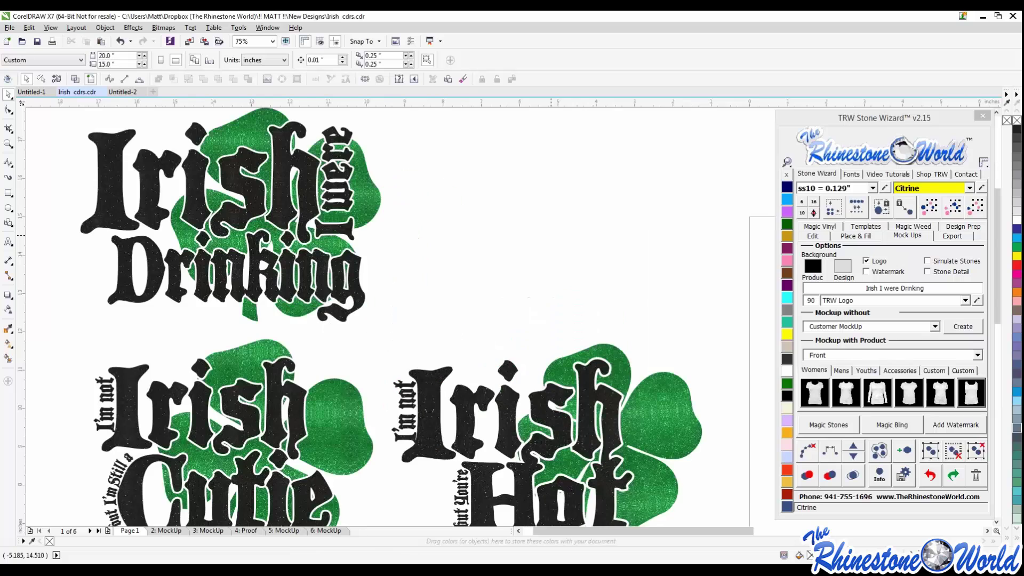
scroll(603, 211, down, 2)
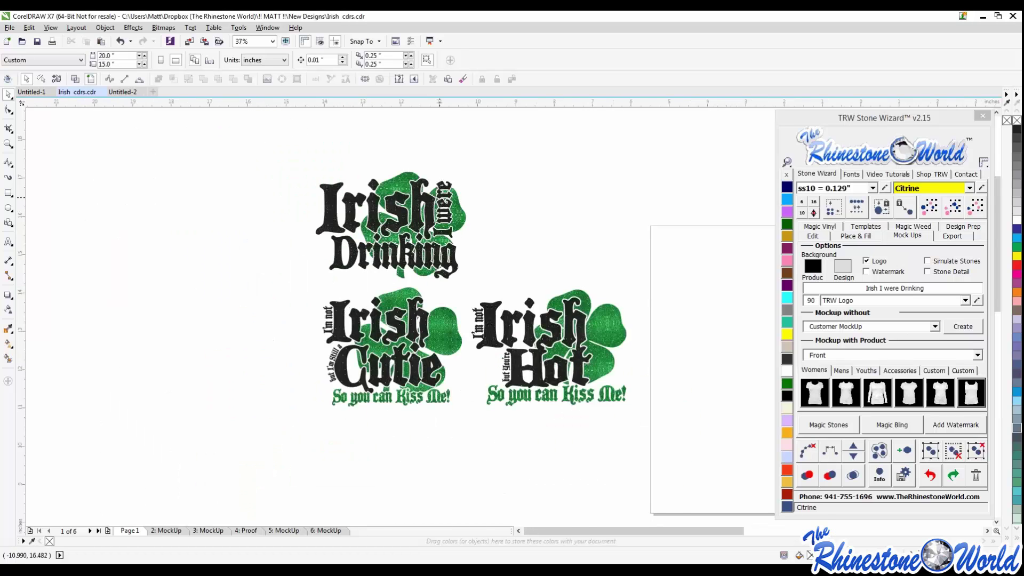
scroll(457, 203, up, 2)
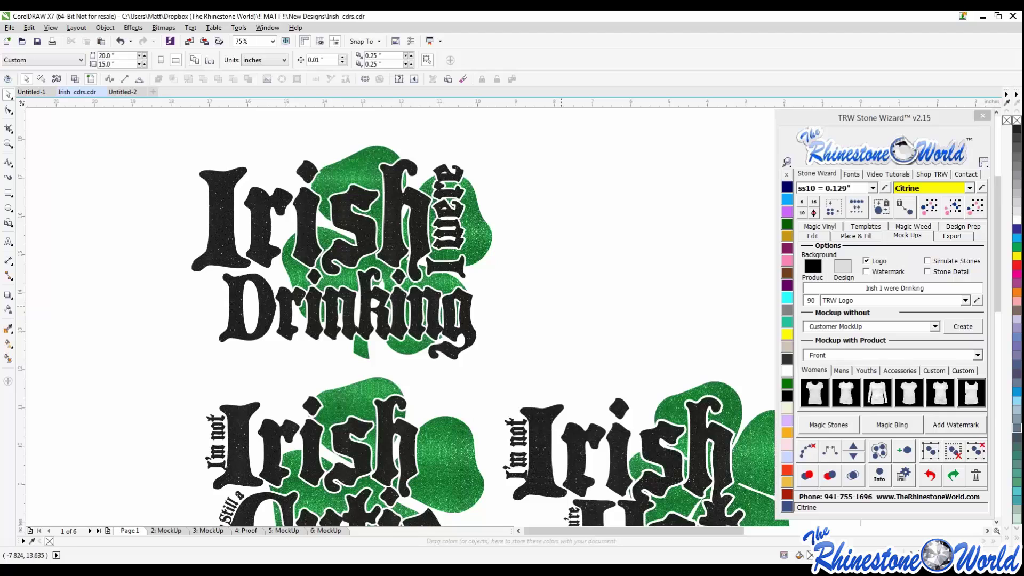
scroll(564, 307, down, 1)
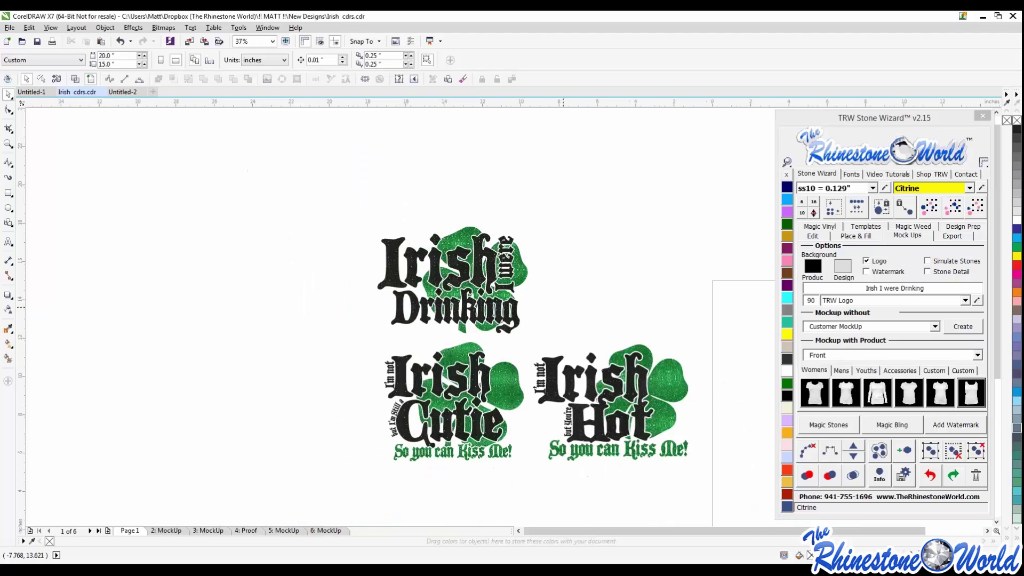
scroll(465, 314, down, 1)
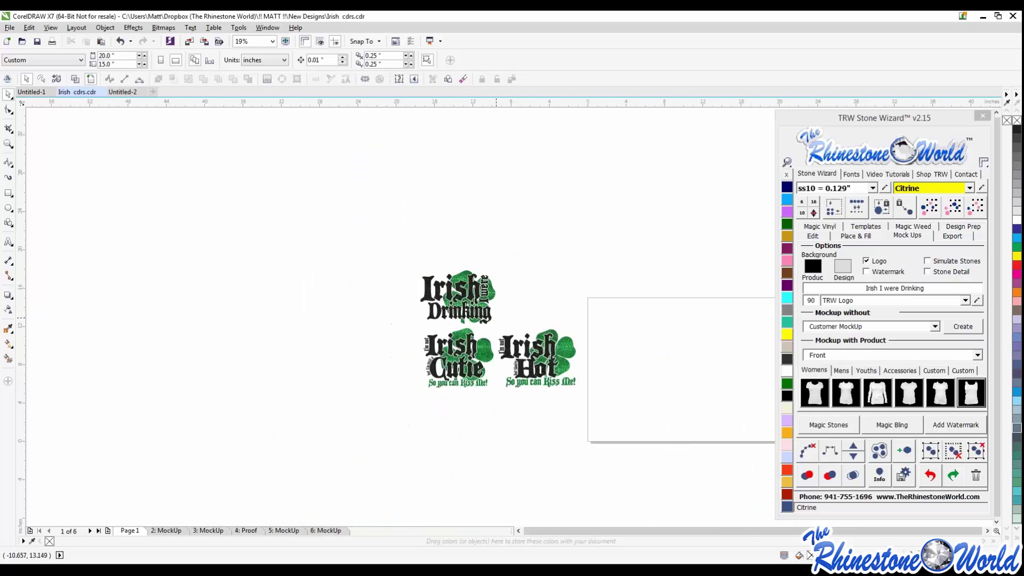
Move the whole "Irish I were Drinking" design from the pasteboard to the middle of Page 1.
scroll(574, 336, up, 1)
drag(452, 170, 230, 320)
scroll(219, 262, down, 1)
drag(283, 258, 503, 322)
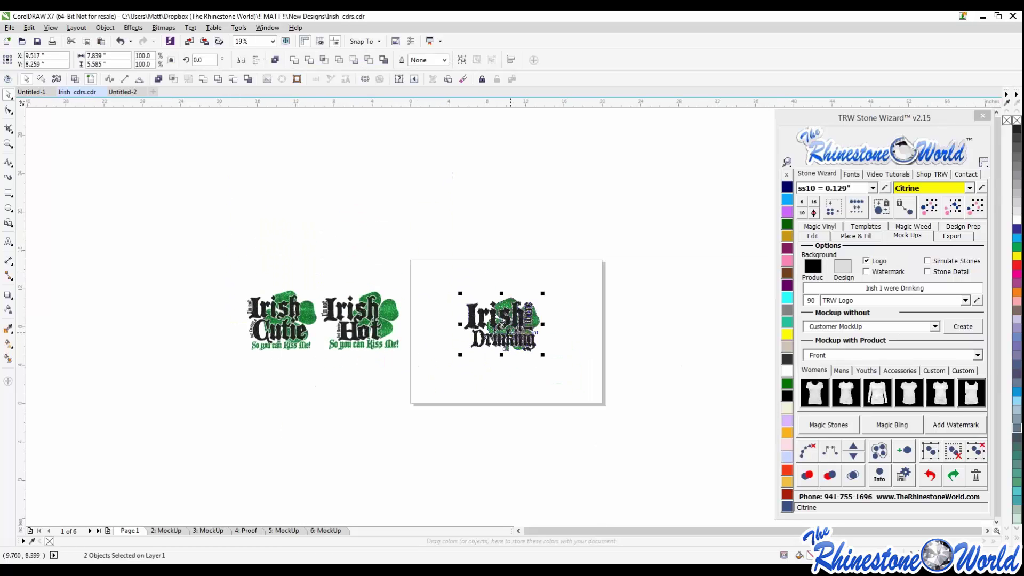
click(538, 341)
Pull the glitter shamrock and the black lettering apart to show the two pieces, and undo both moves.
scroll(537, 341, up, 1)
scroll(520, 309, up, 1)
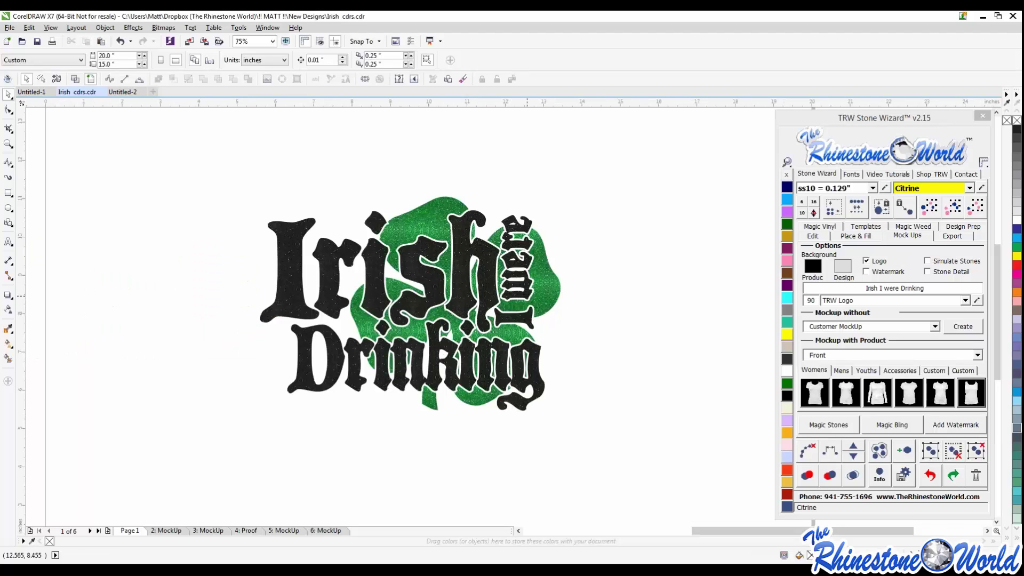
scroll(536, 342, down, 1)
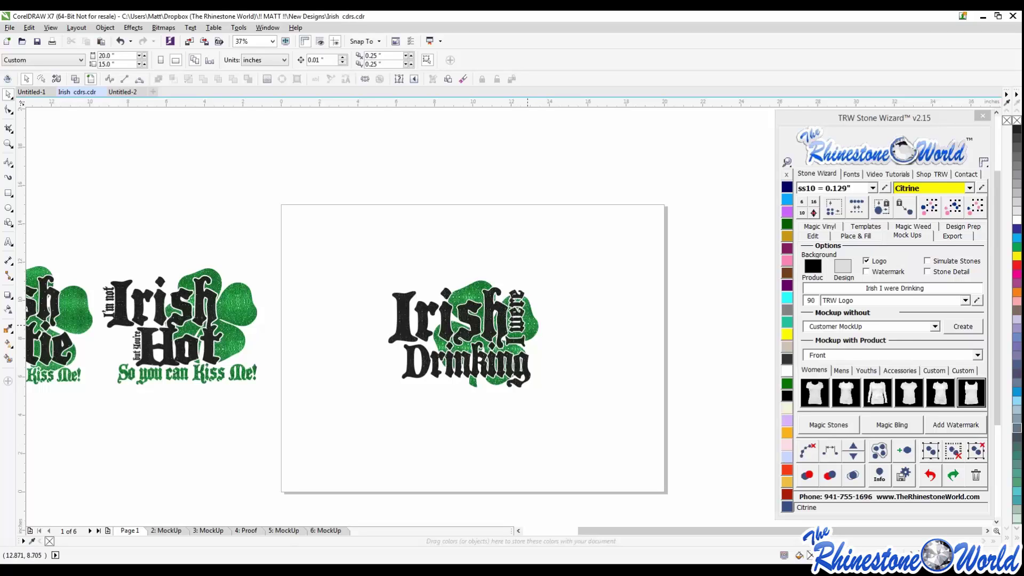
drag(541, 330, 622, 212)
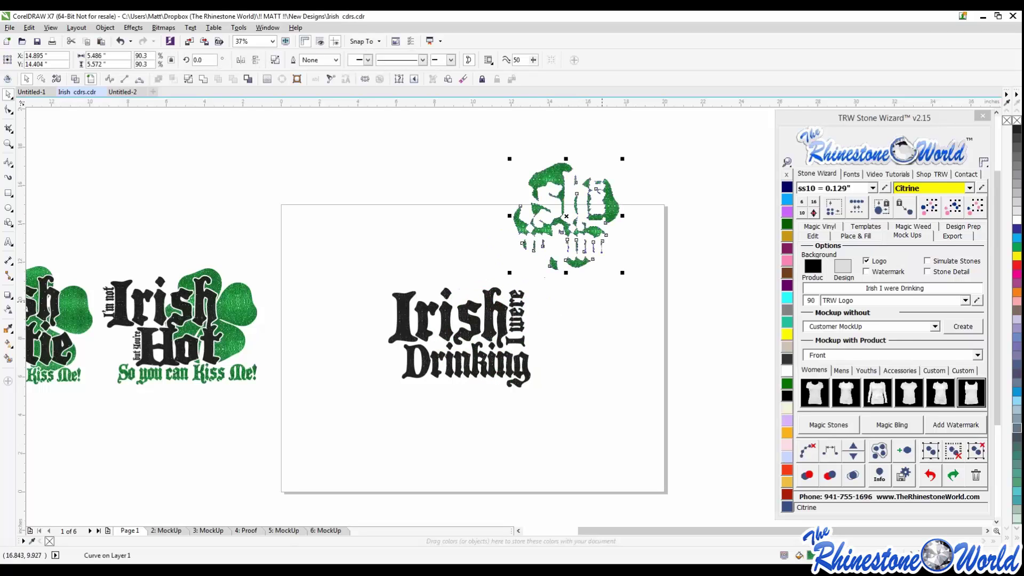
drag(508, 318, 456, 380)
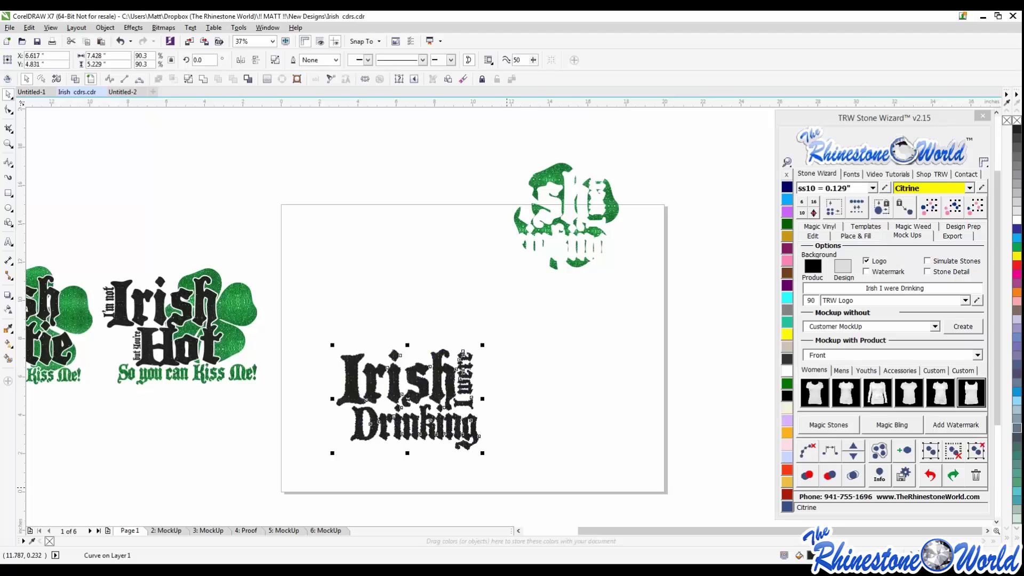
click(508, 488)
key(ctrl+z)
key(ctrl+z)
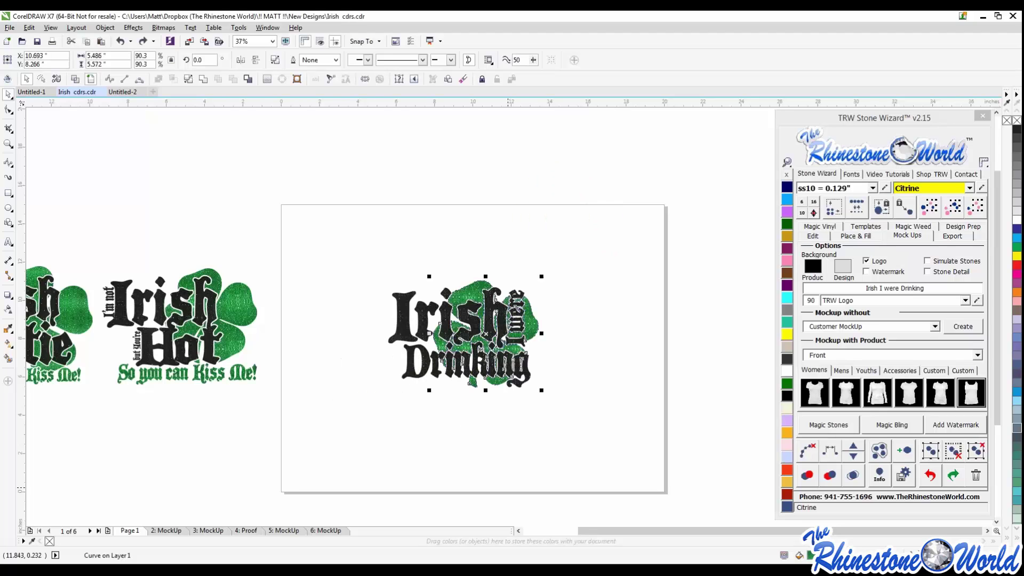
Replace the glitter fills with solid colours: Emerald for the shamrock and Jet Black for the "Irish I were Drinking" lettering.
scroll(526, 314, up, 2)
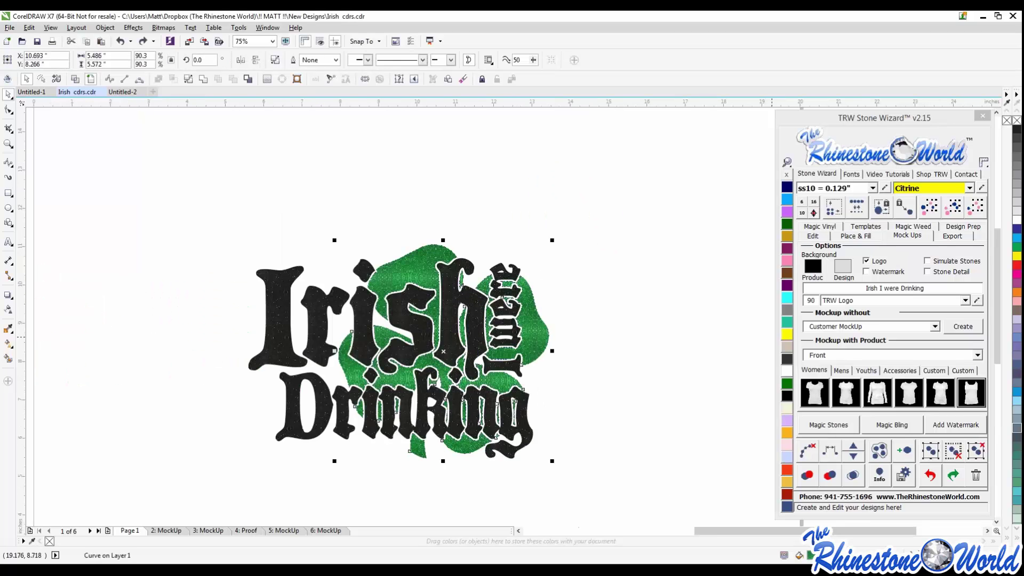
click(787, 383)
click(525, 411)
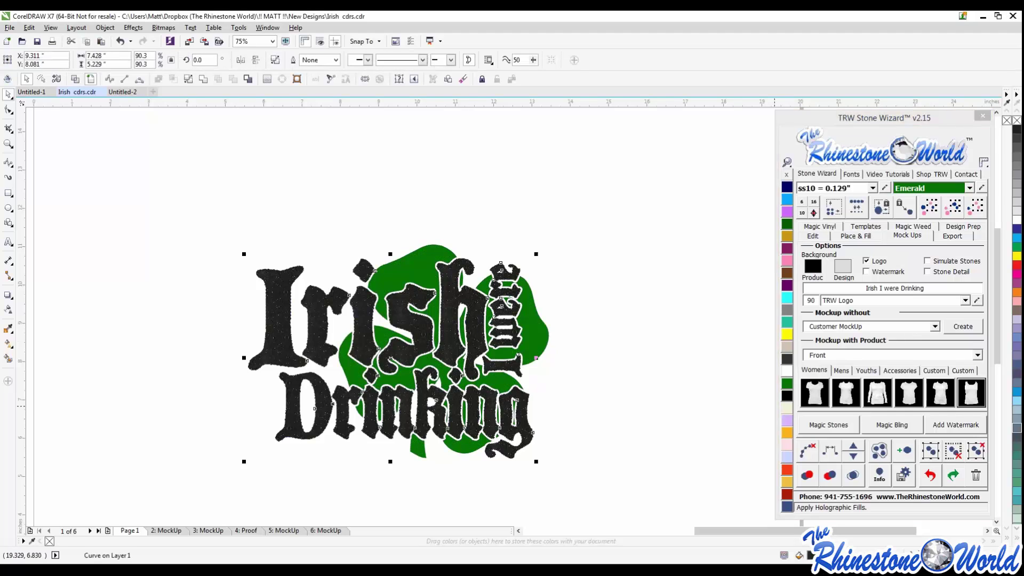
click(787, 396)
click(624, 341)
Move the design to the page's upper left and separate the Emerald shamrock to the right of the Jet Black lettering.
scroll(398, 305, down, 1)
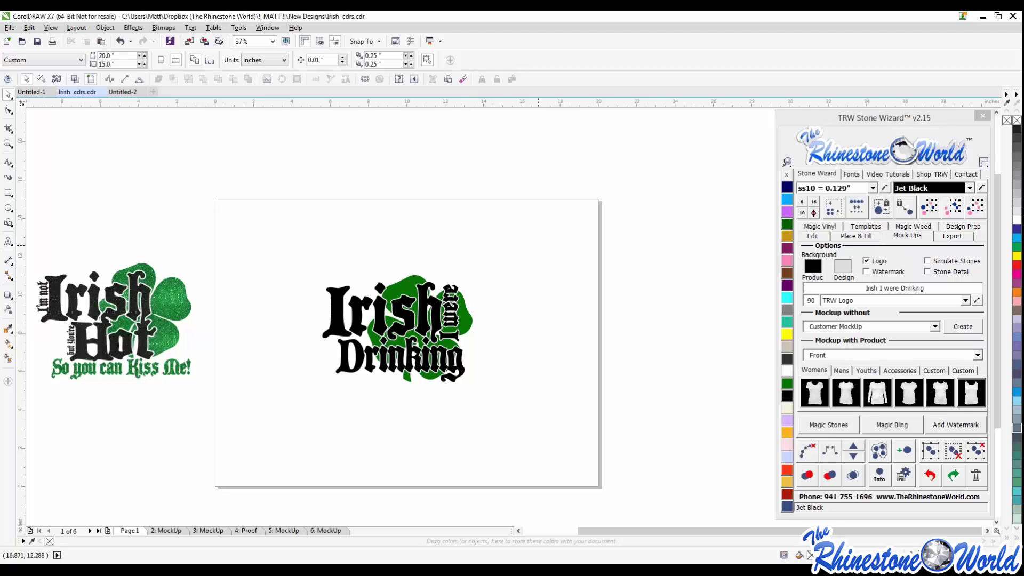
drag(539, 238, 275, 443)
drag(392, 342, 331, 307)
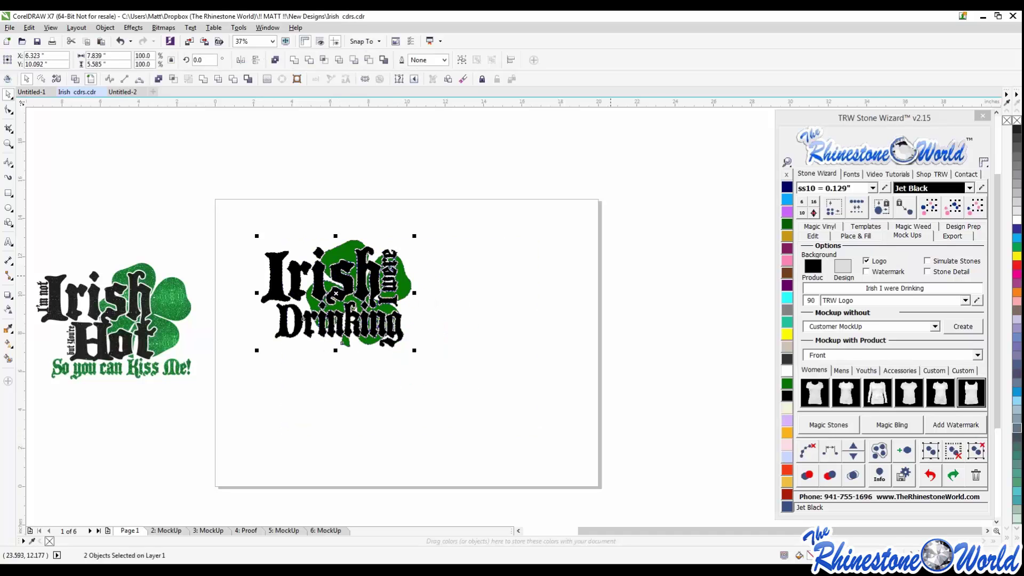
click(466, 286)
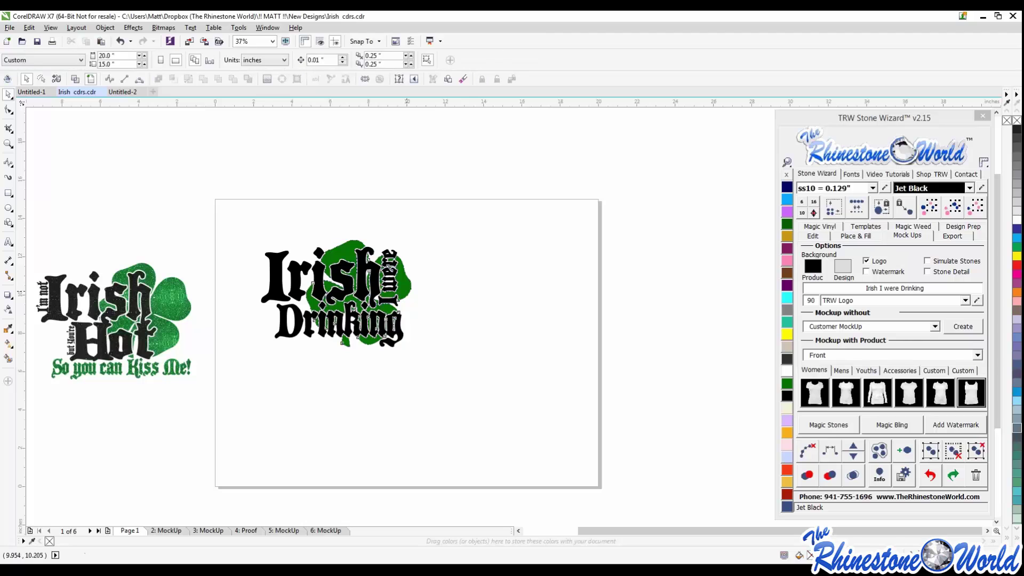
drag(404, 287, 528, 285)
key(Escape)
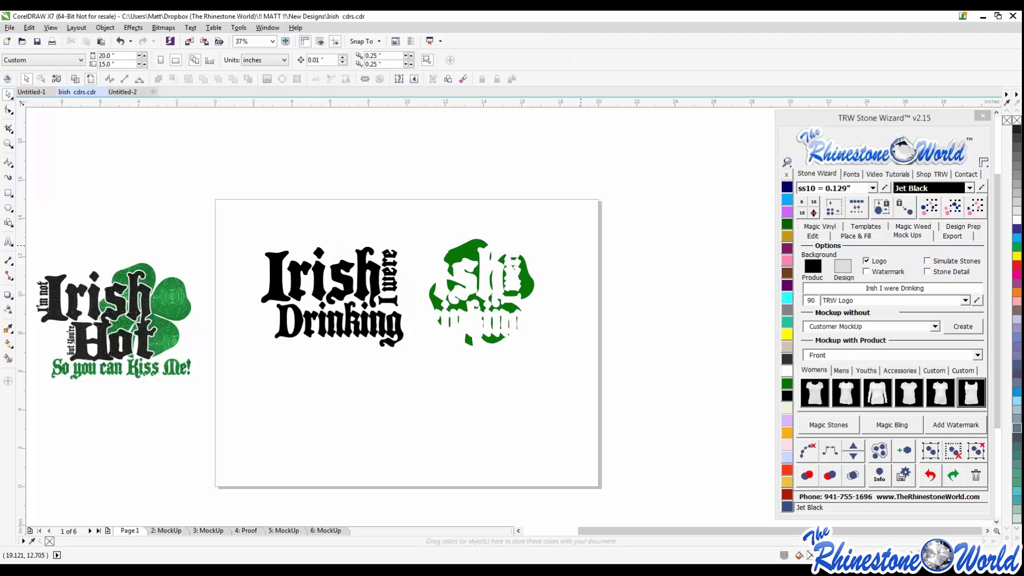
Undo the shamrock's separation and generate mirrored yellow cutting templates from the whole "Irish I were Drinking" design.
key(ctrl+z)
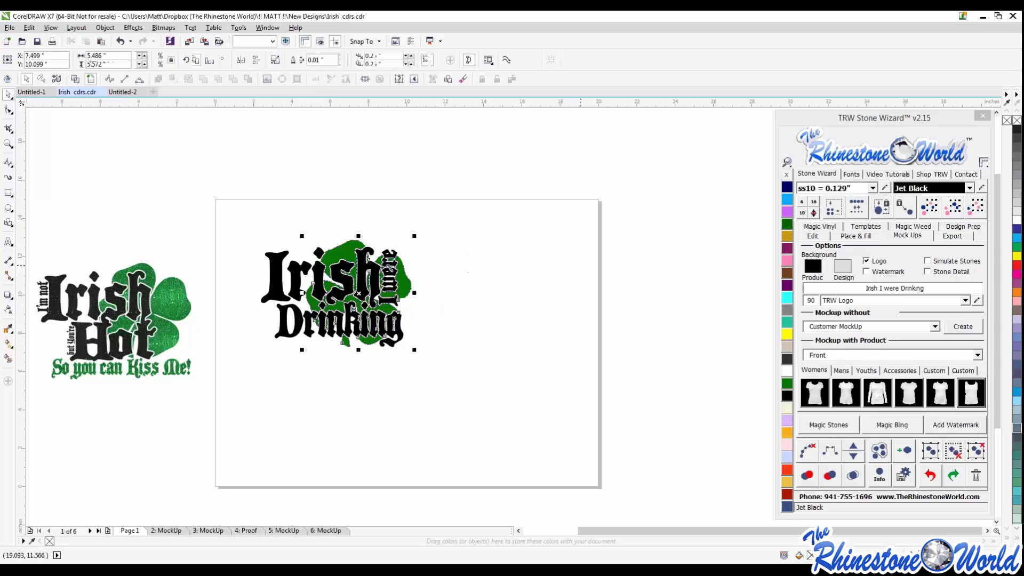
drag(489, 201, 255, 354)
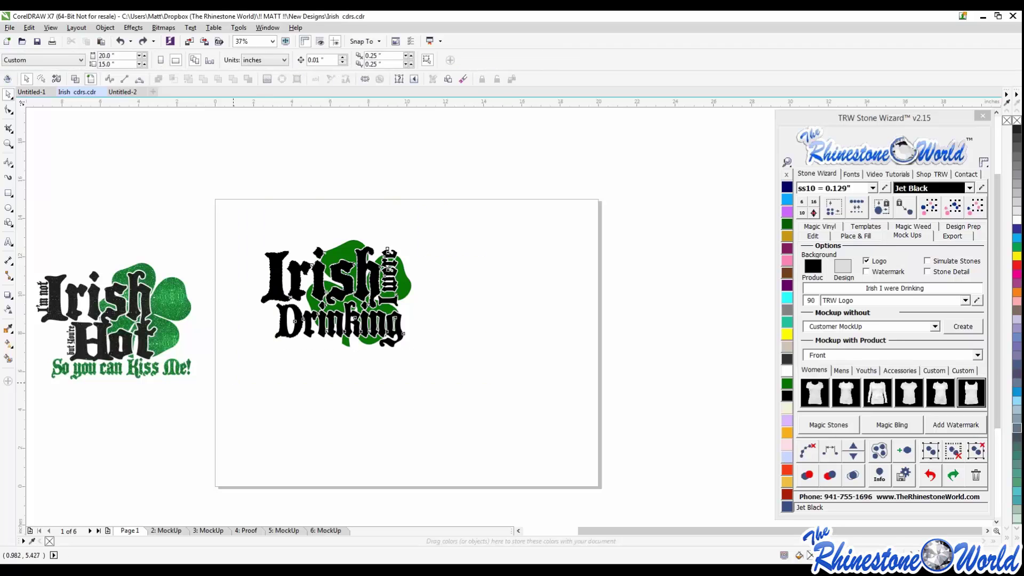
click(866, 226)
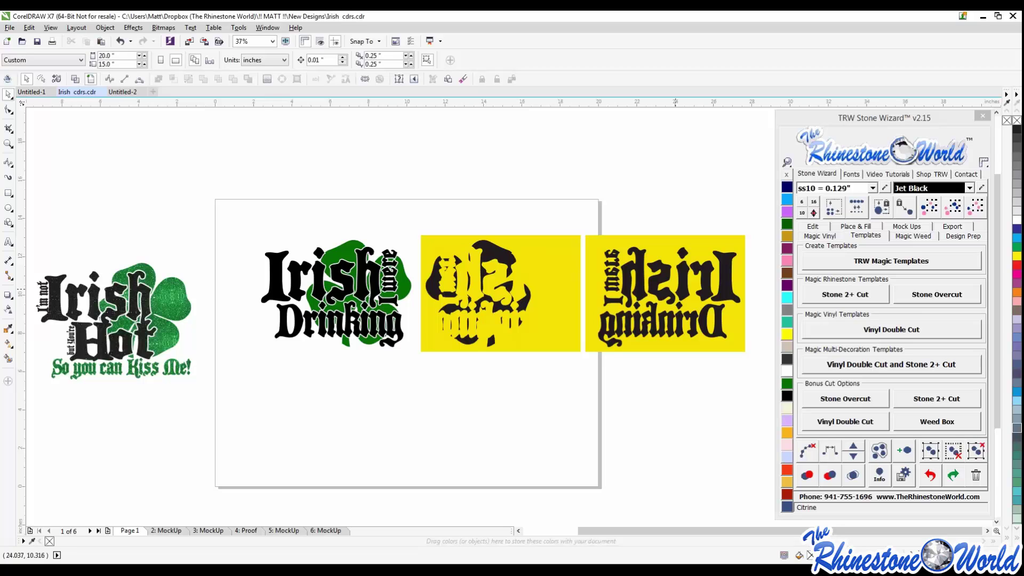
Delete the two yellow templates, then regenerate them with TRW Magic Templates and delete them again.
drag(758, 201, 419, 392)
key(Delete)
drag(457, 191, 229, 394)
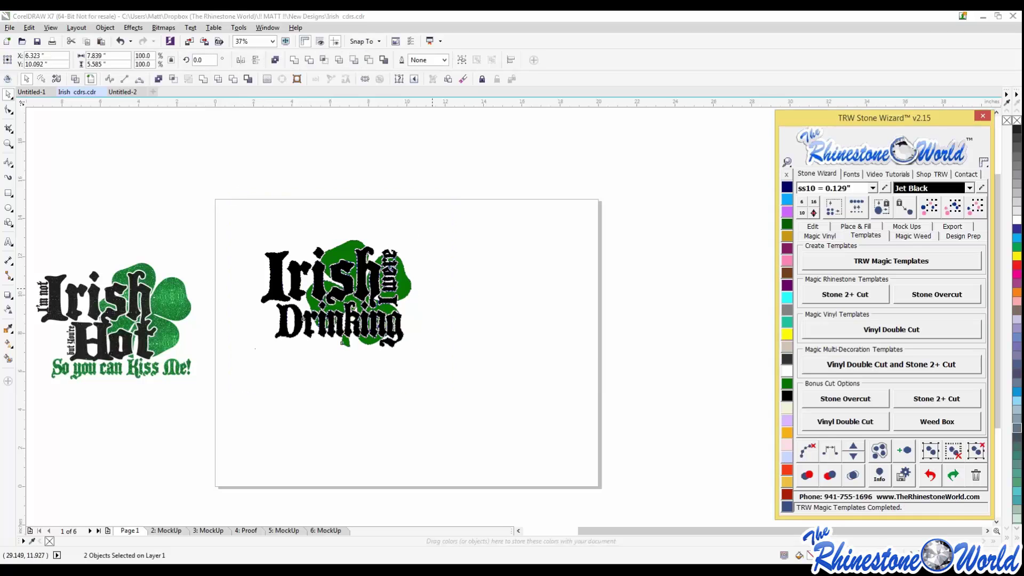
drag(758, 211, 419, 430)
key(Delete)
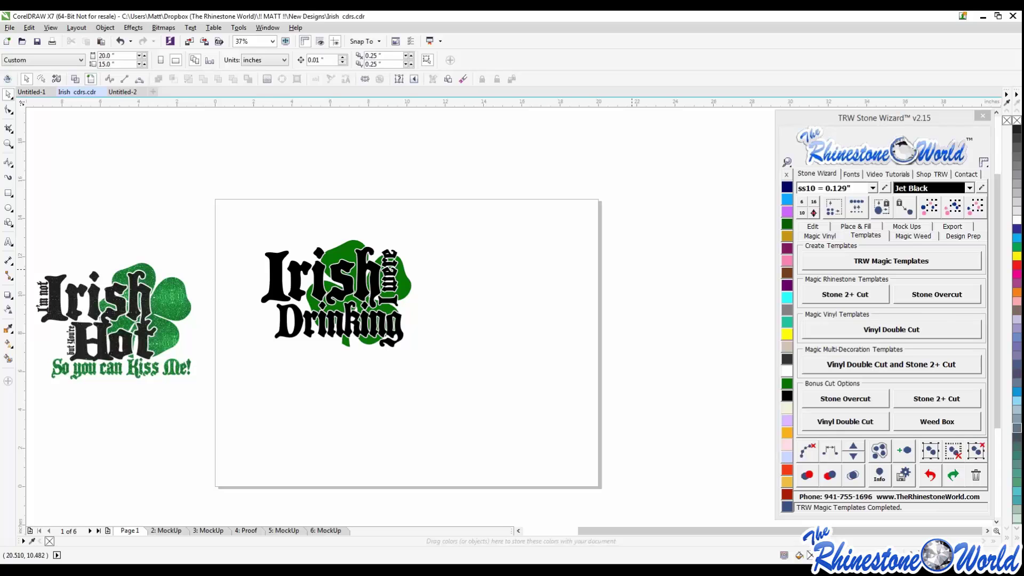
Generate Vinyl Double Cut templates from the "Irish I were Drinking" design and delete both of them.
scroll(343, 285, up, 2)
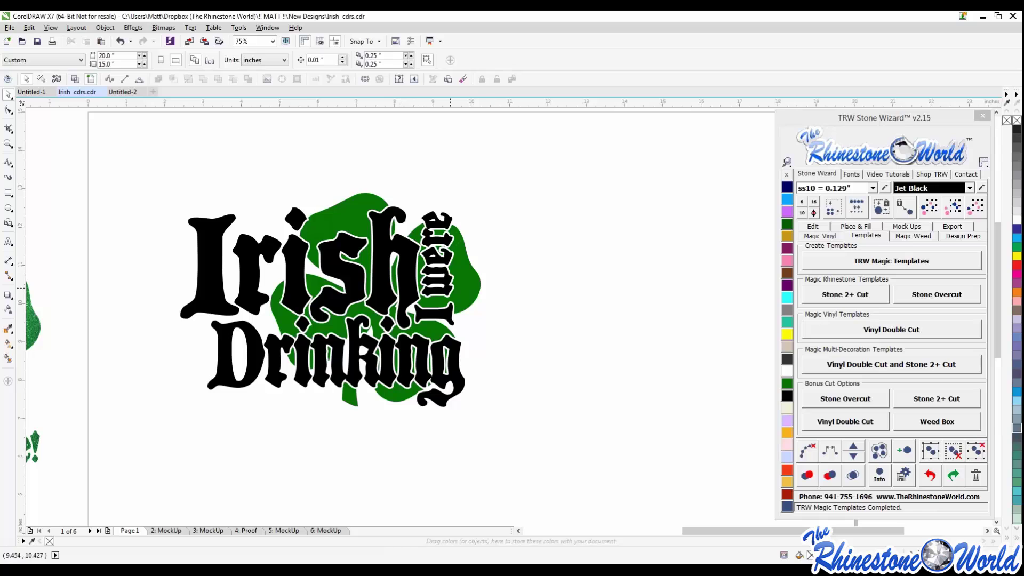
scroll(448, 289, down, 1)
drag(538, 199, 301, 384)
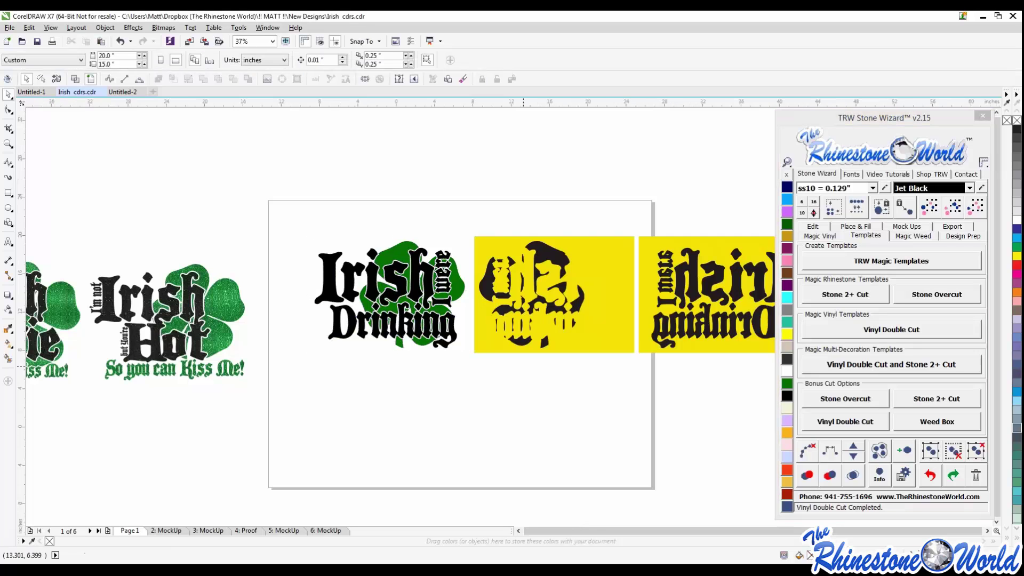
scroll(524, 366, down, 1)
scroll(633, 341, up, 1)
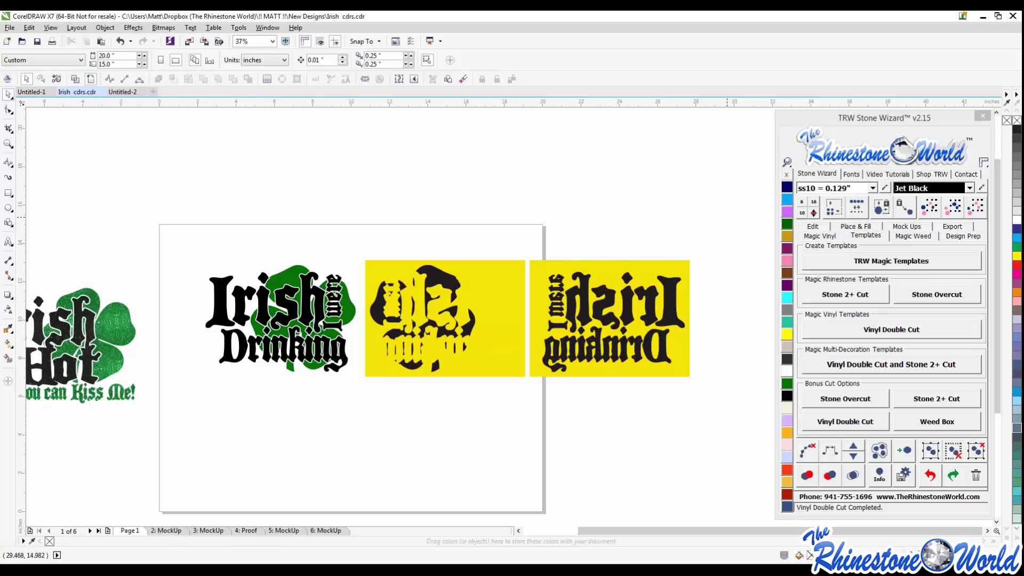
drag(727, 216, 359, 429)
key(Delete)
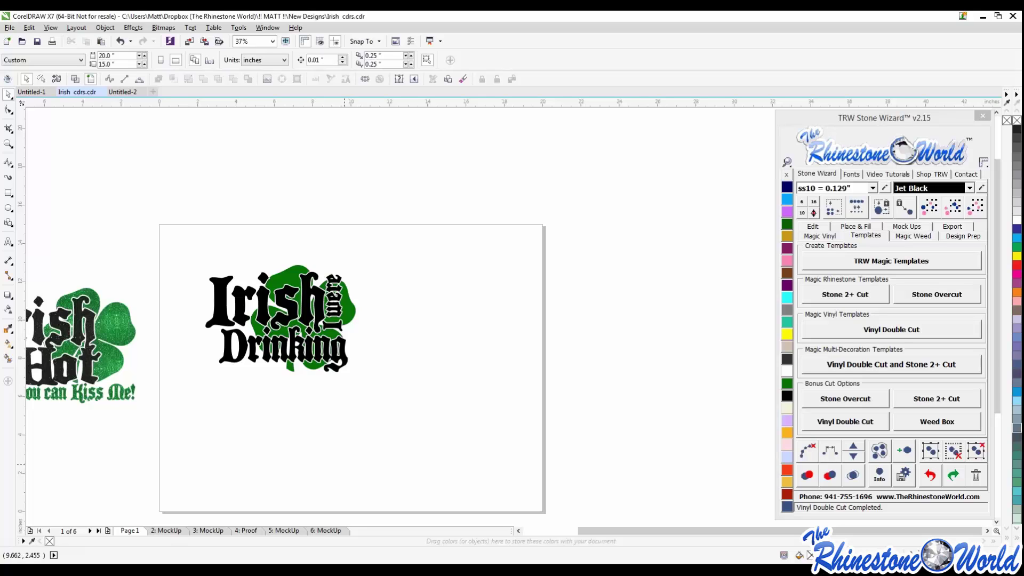
Place a copy of the Emerald shamrock to the right of the design and give it an Aquamarine outline.
scroll(363, 333, up, 2)
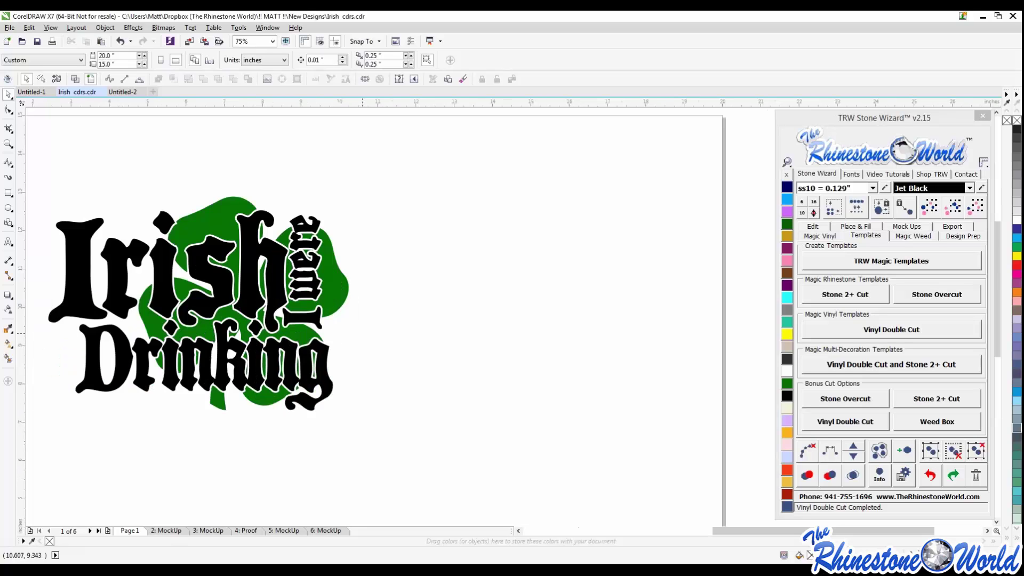
drag(363, 333, 716, 274)
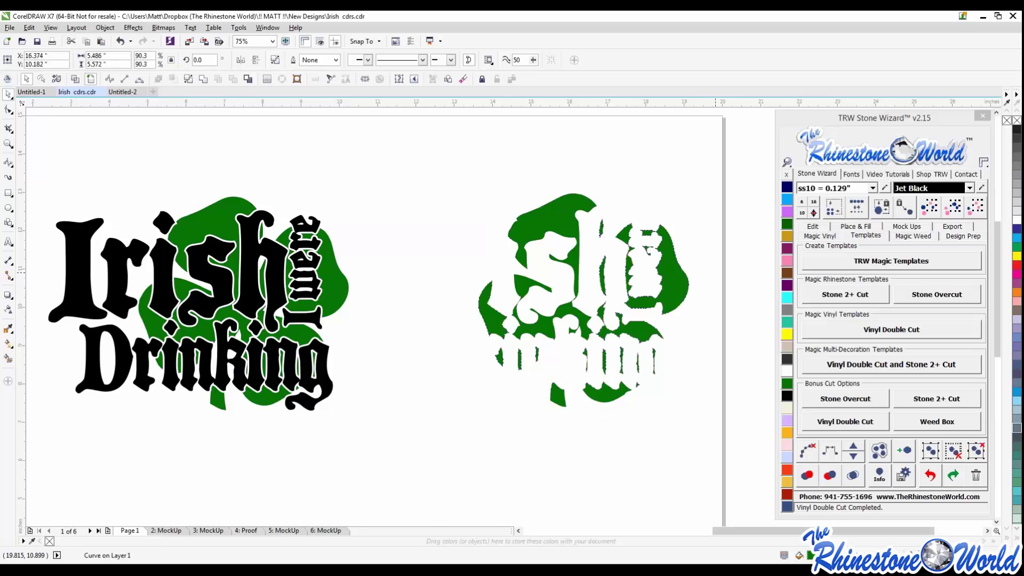
key(Escape)
scroll(694, 283, up, 1)
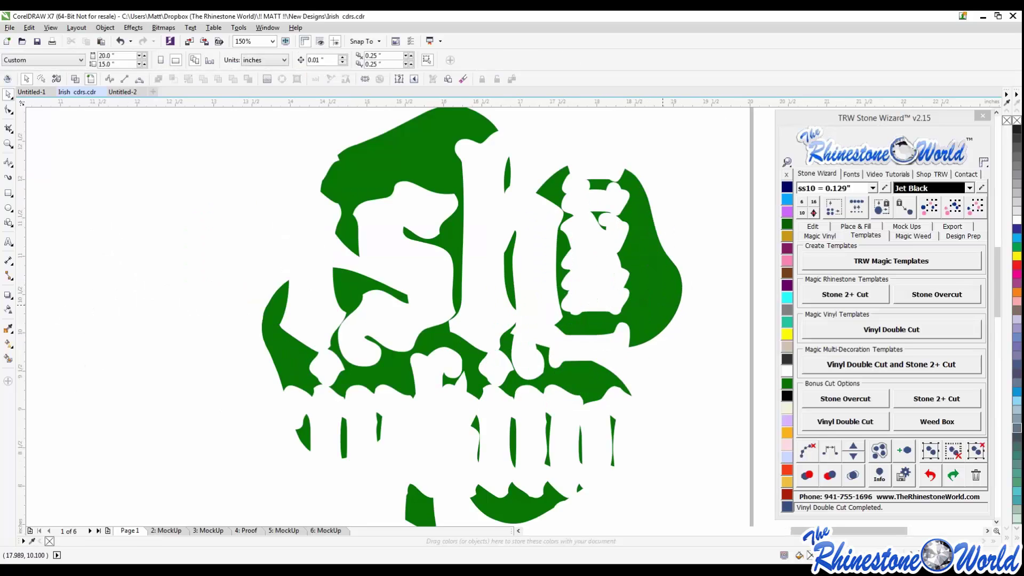
click(663, 304)
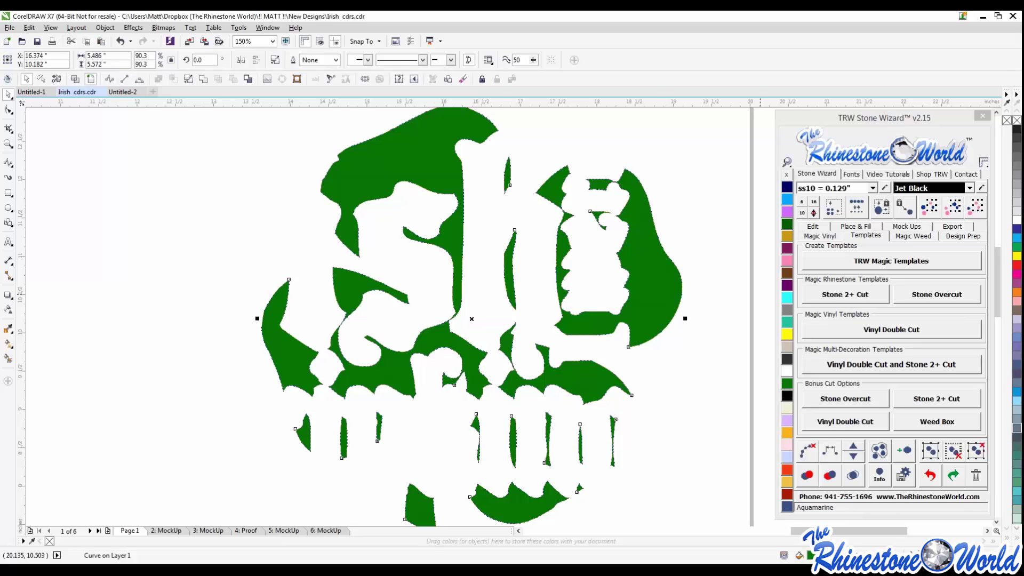
right_click(787, 298)
click(703, 316)
scroll(678, 324, up, 4)
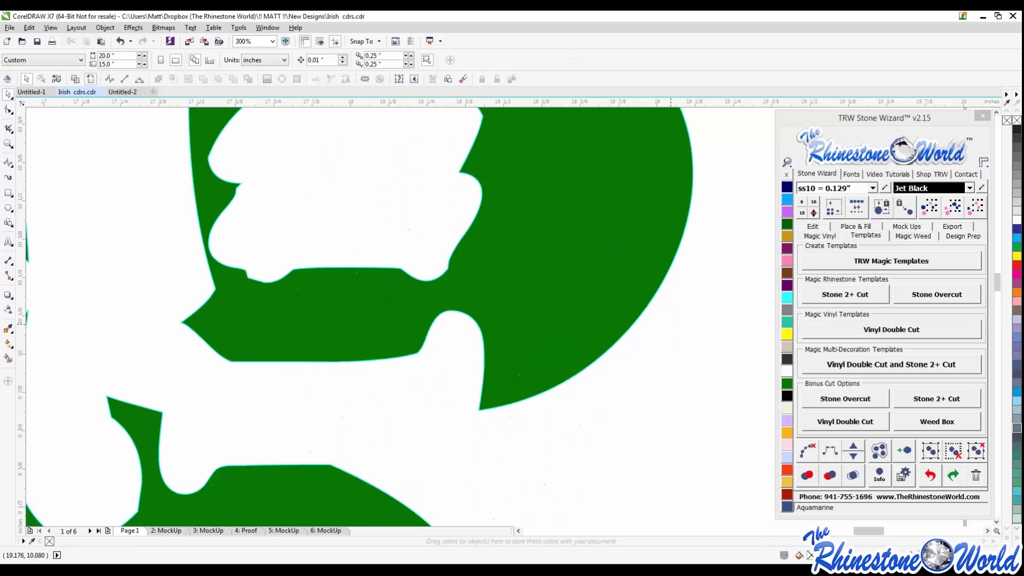
Change the shamrock copy's outline to TRW Pink and its fill to Aquamarine.
click(550, 280)
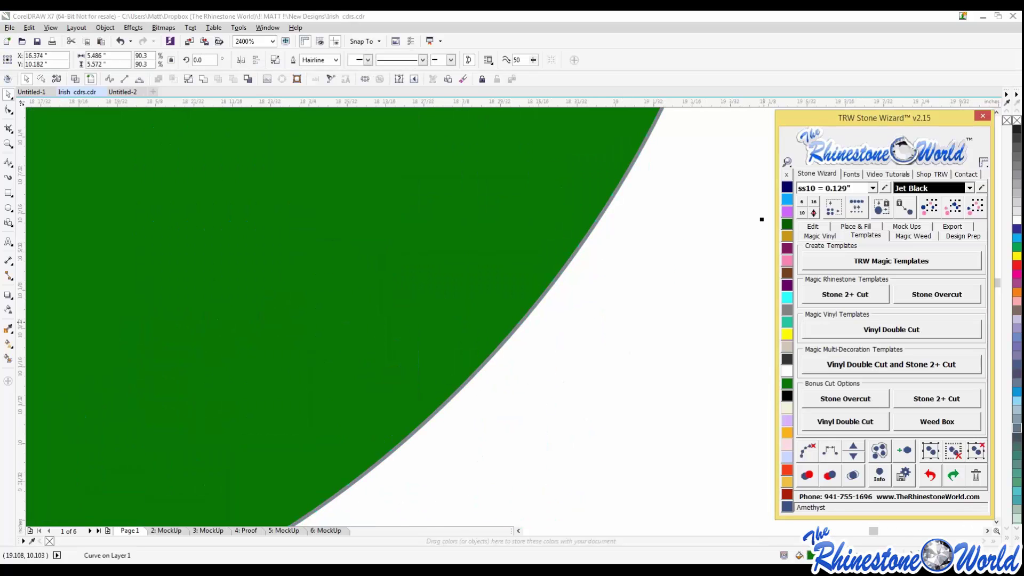
right_click(787, 285)
right_click(787, 261)
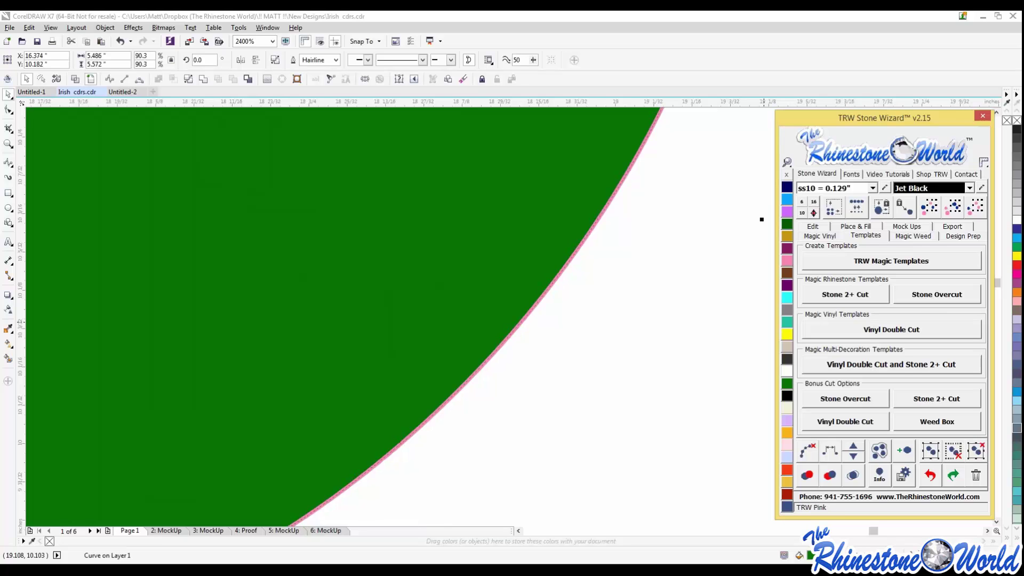
click(508, 285)
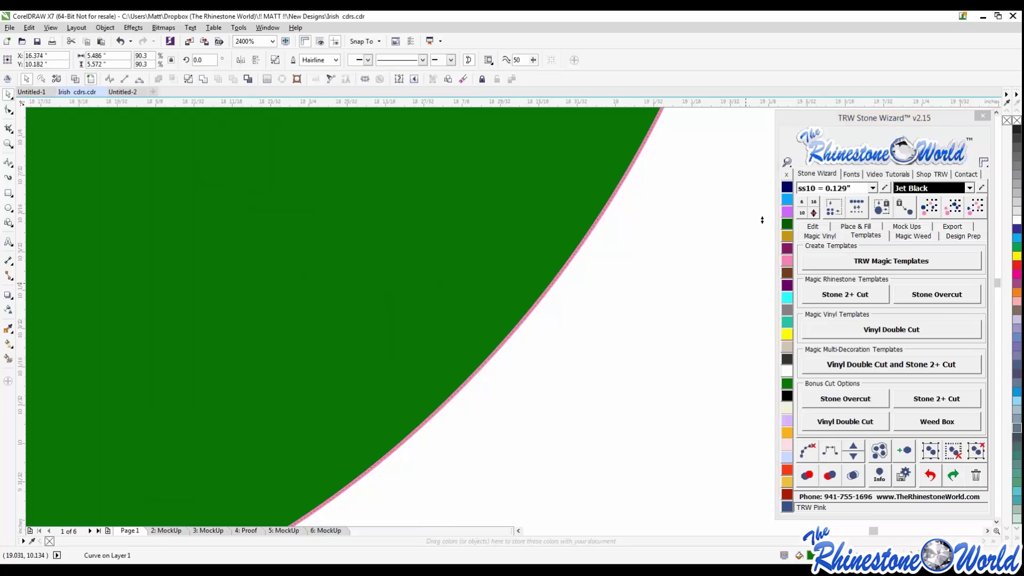
click(787, 248)
click(787, 297)
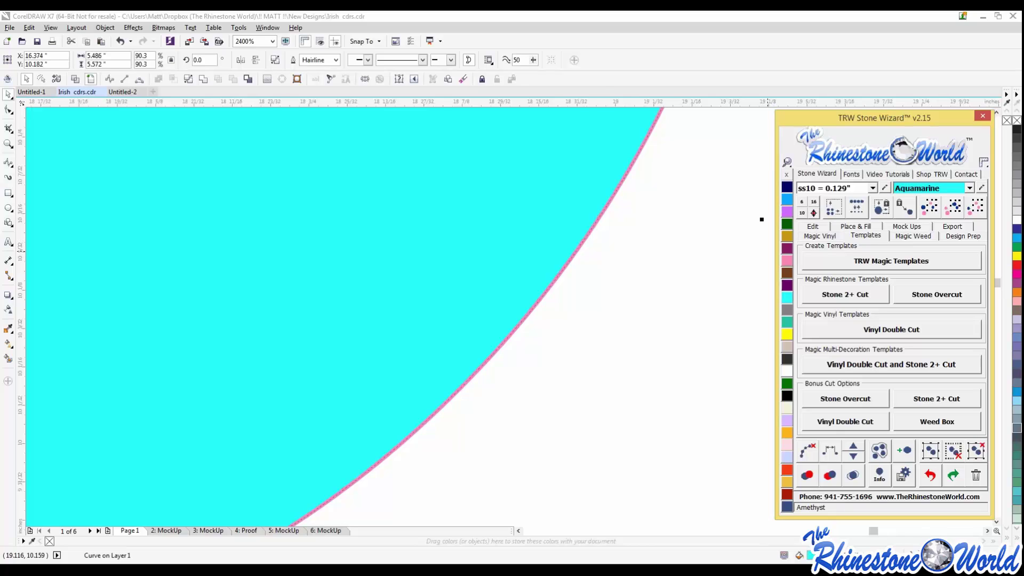
Remove the outline from the Aquamarine shamrock copy and delete the copy.
right_click(787, 506)
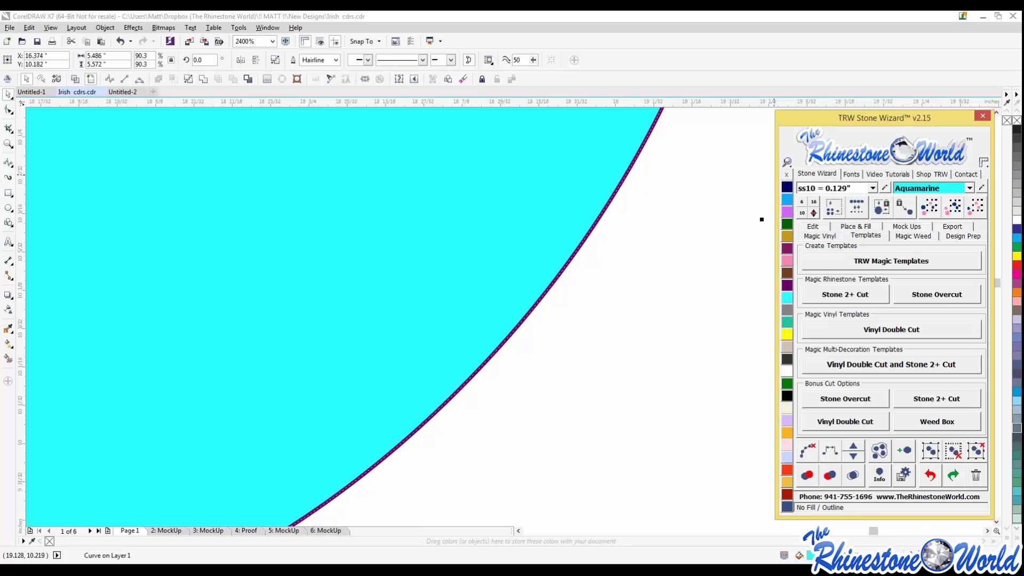
click(762, 219)
scroll(761, 219, down, 4)
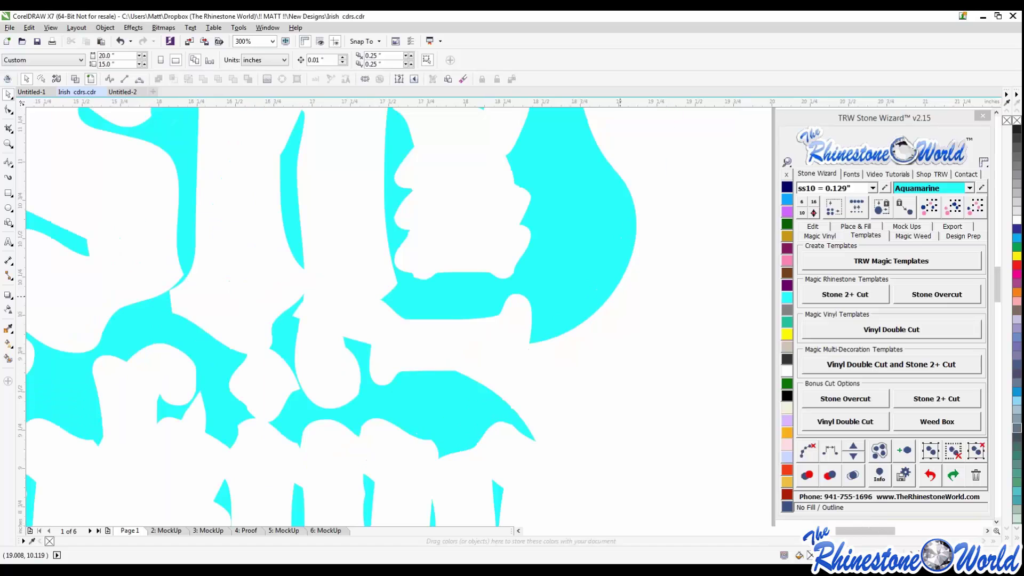
scroll(622, 294, down, 2)
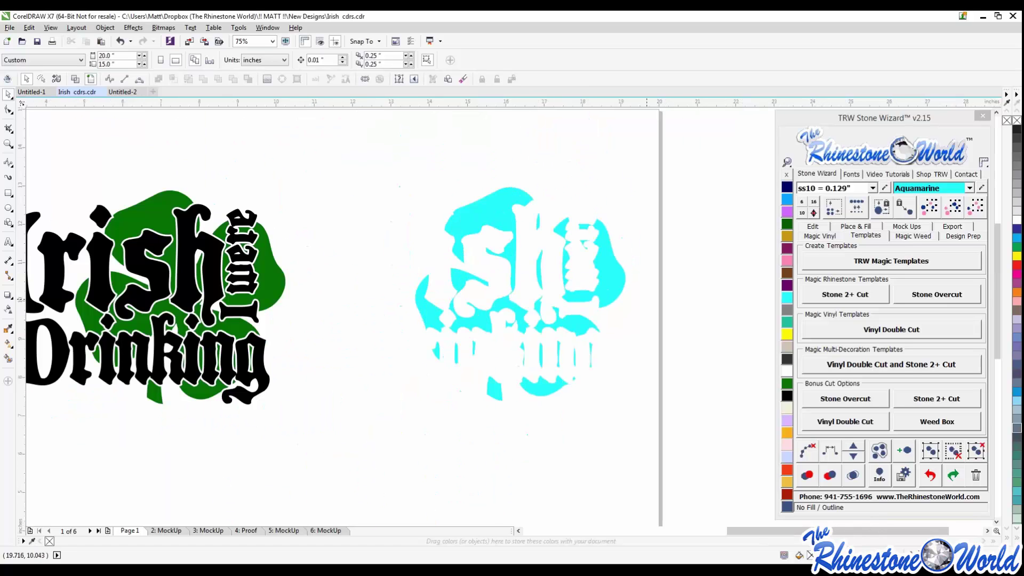
click(613, 288)
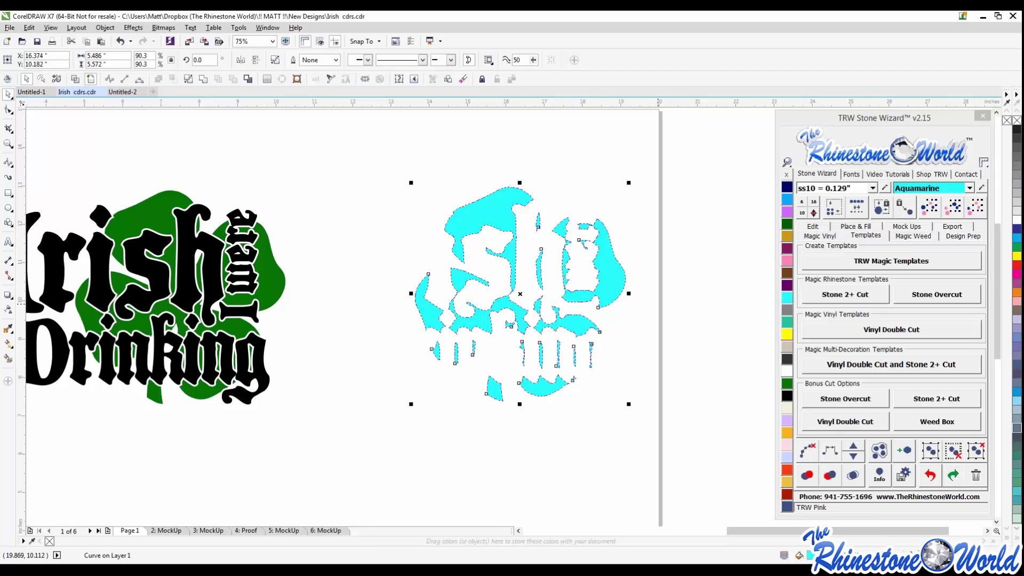
key(Delete)
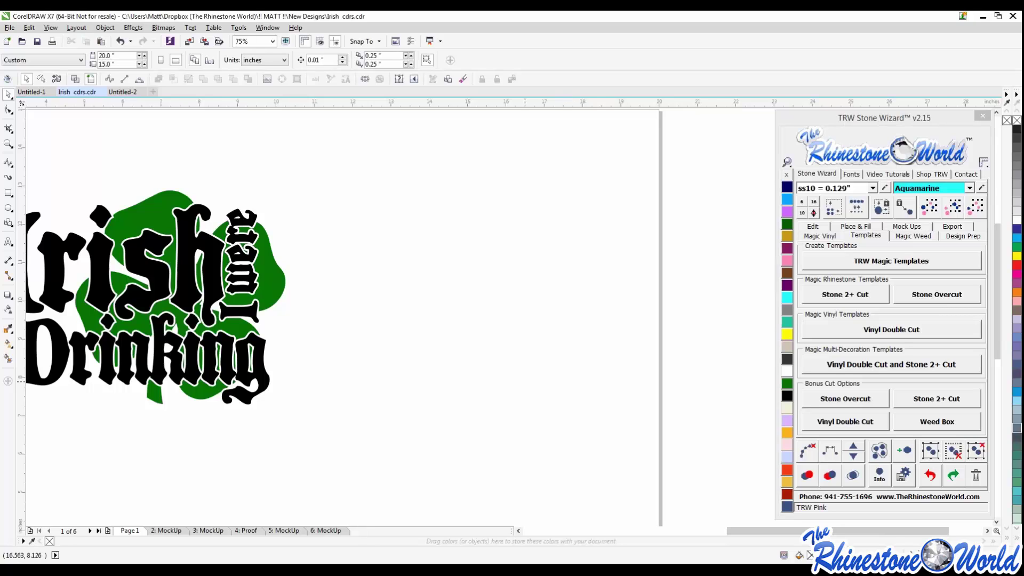
Create mirrored cutting templates from both pieces of the "Irish I were Drinking" design with TRW Magic Templates.
scroll(525, 383, down, 1)
scroll(326, 350, up, 1)
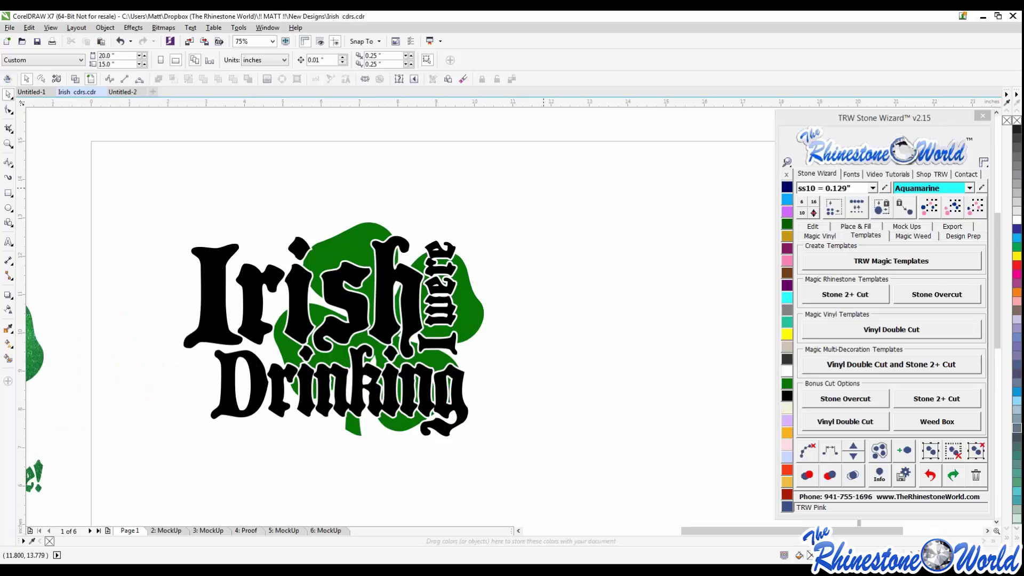
drag(544, 187, 173, 494)
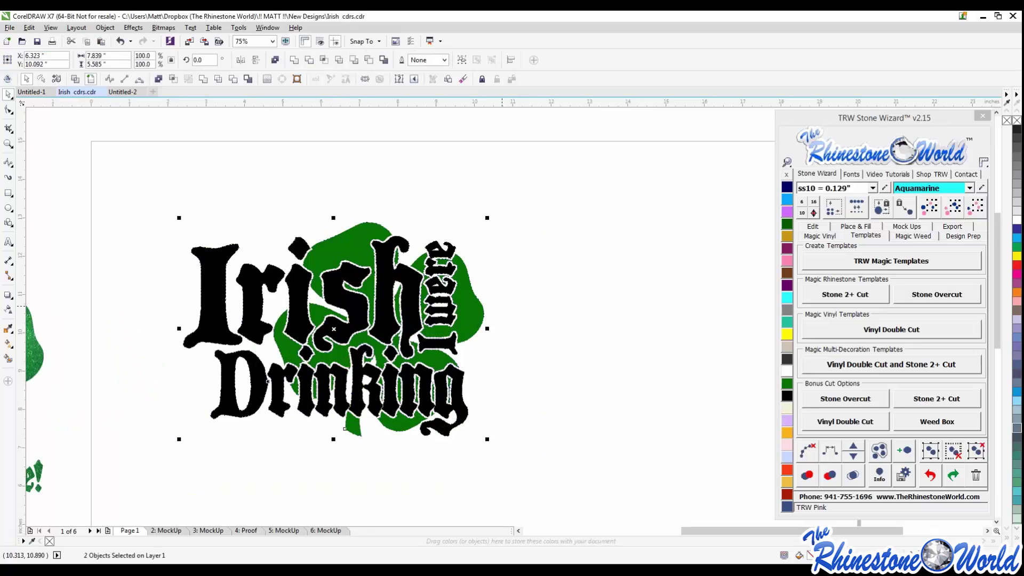
scroll(530, 315, down, 1)
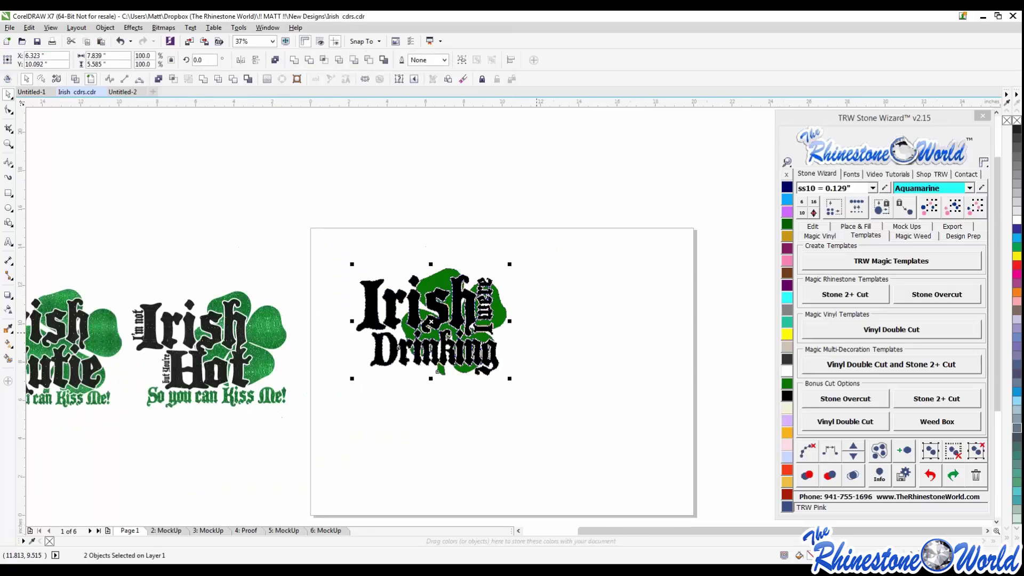
drag(542, 234, 353, 403)
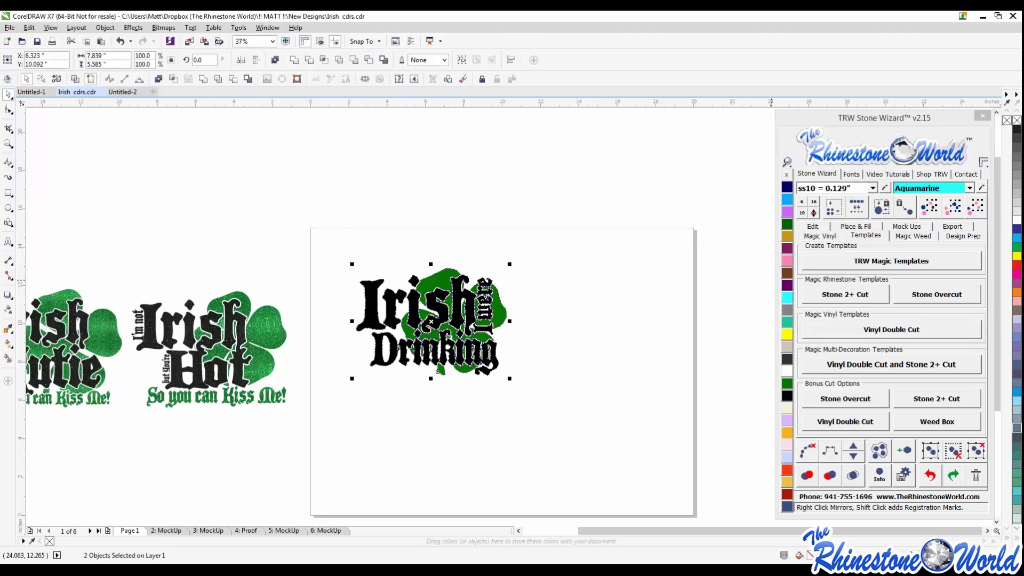
click(891, 260)
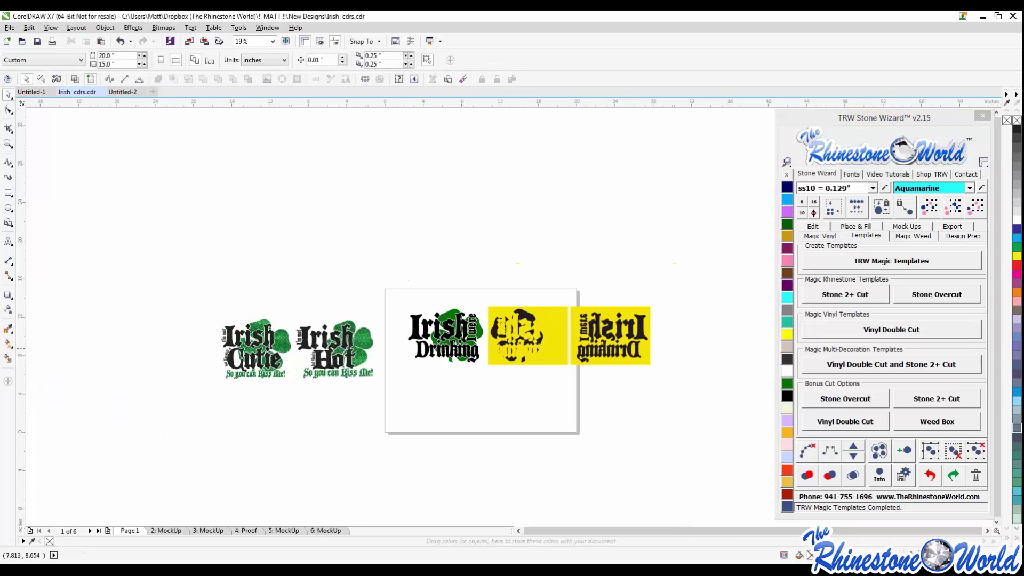
Narrow the shamrock template's yellow background so its right edge sits just beyond the shamrock.
scroll(580, 338, up, 4)
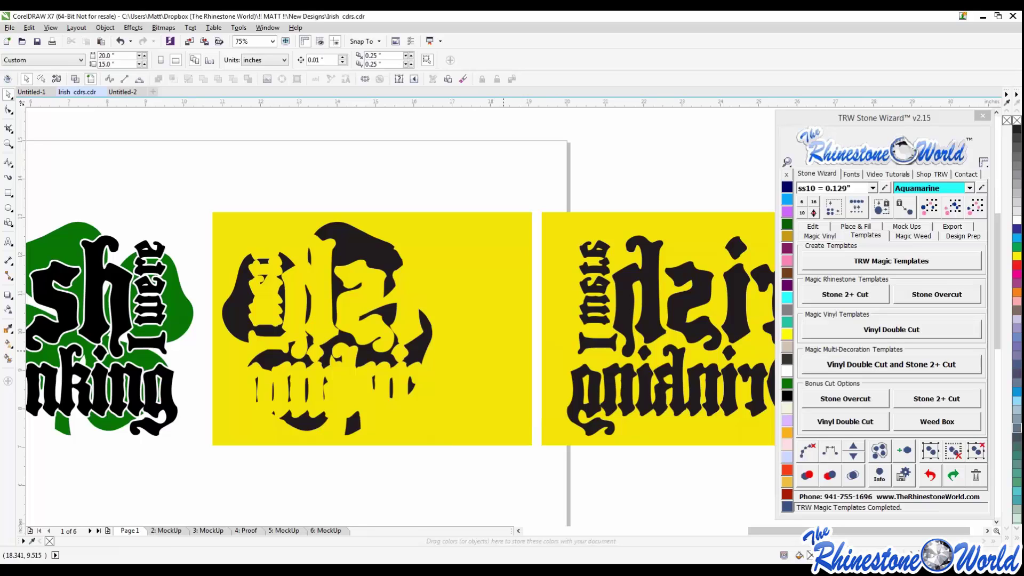
click(503, 349)
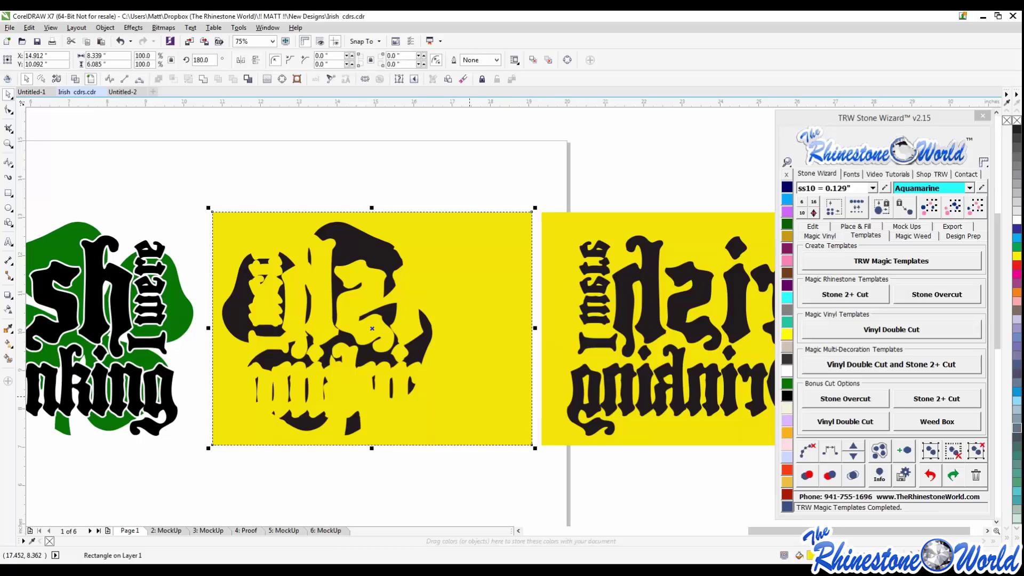
click(538, 328)
click(528, 329)
drag(536, 329, 436, 328)
click(468, 381)
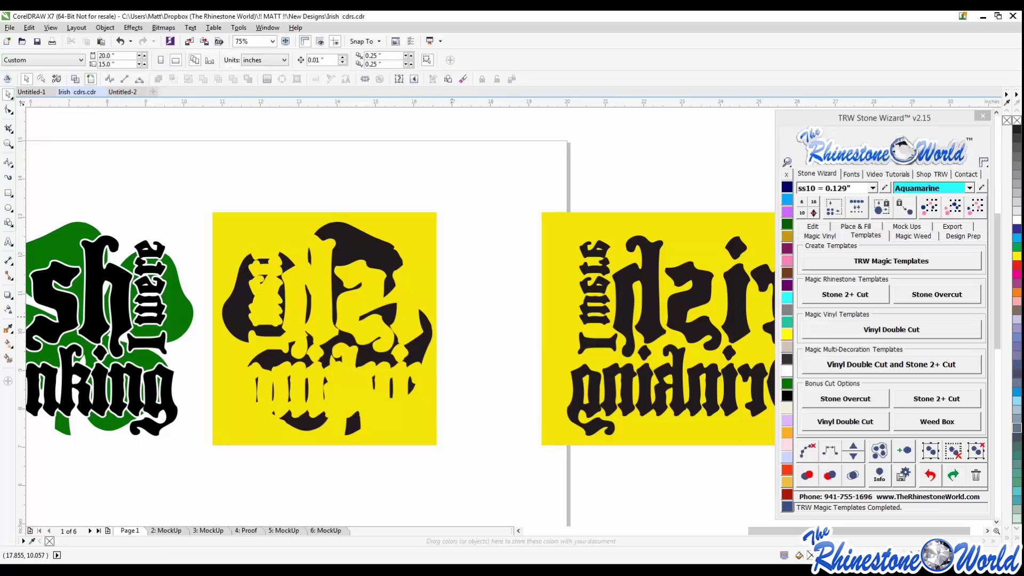
Delete the shamrock template and the lettering template beside the design.
key(F3)
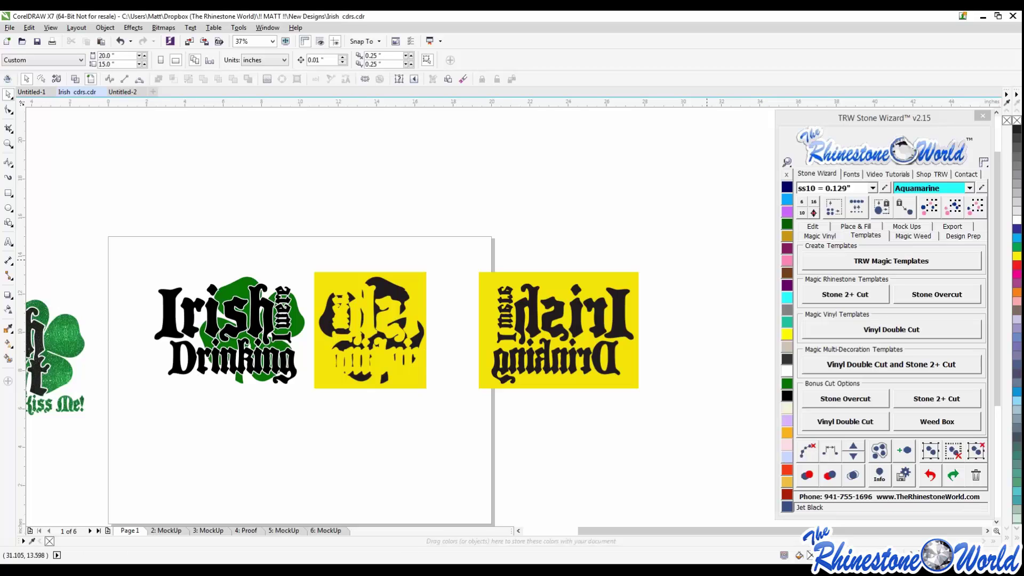
drag(707, 219, 305, 465)
key(Delete)
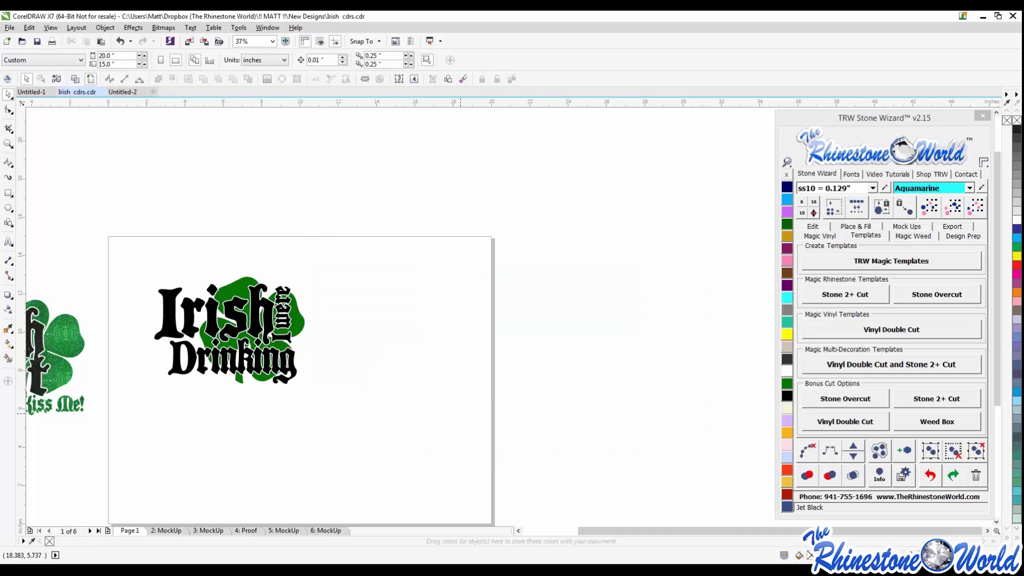
Copy the green shamrock piece into the empty space beside the "Irish I were Drinking" design.
scroll(369, 338, down, 2)
scroll(273, 339, up, 4)
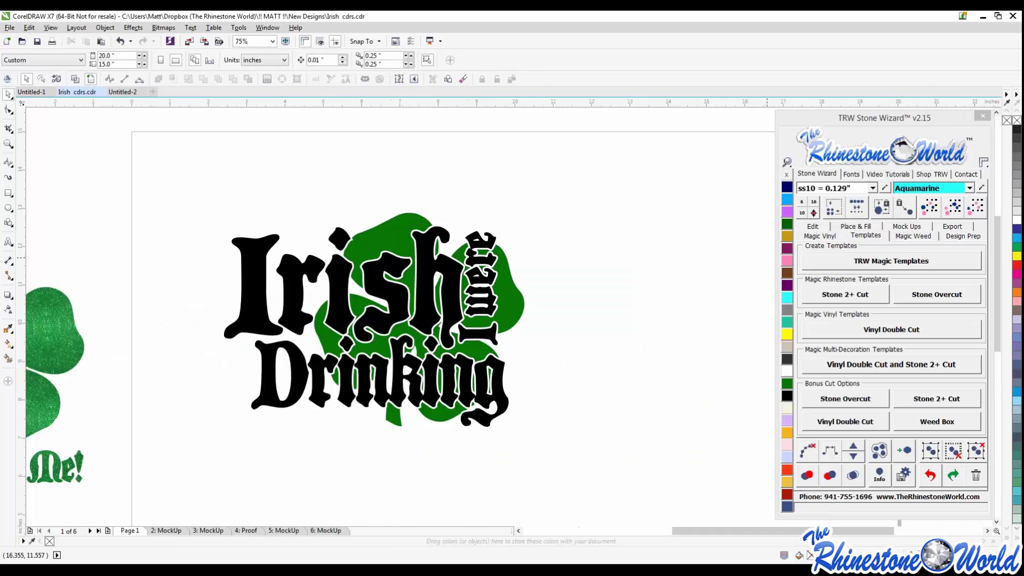
click(820, 235)
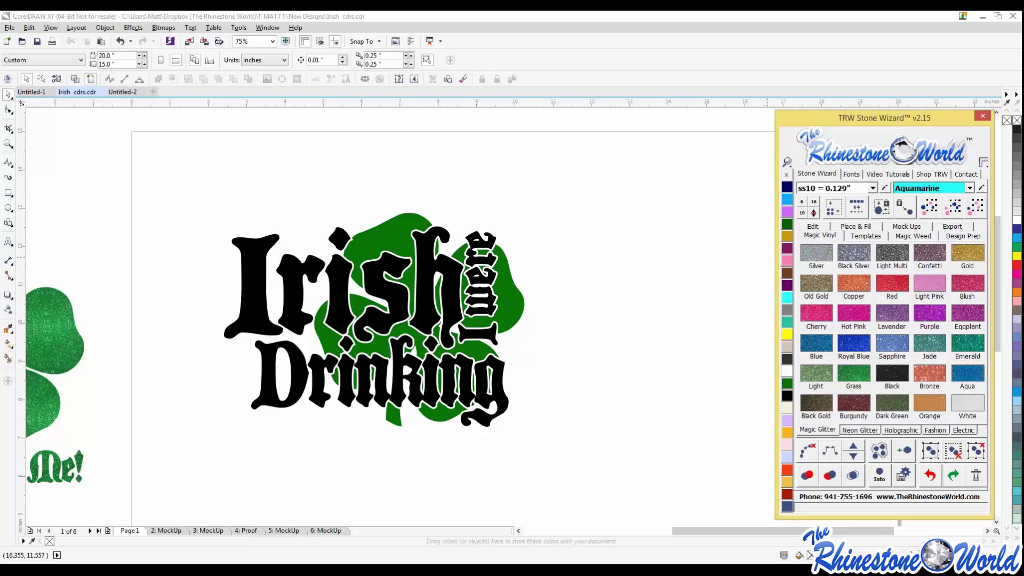
click(587, 360)
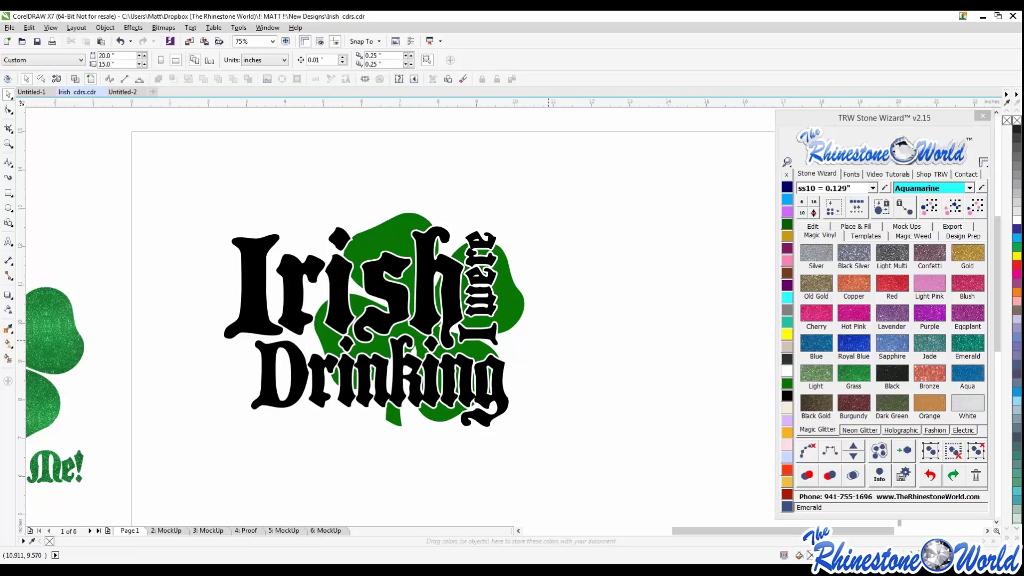
scroll(577, 335, down, 1)
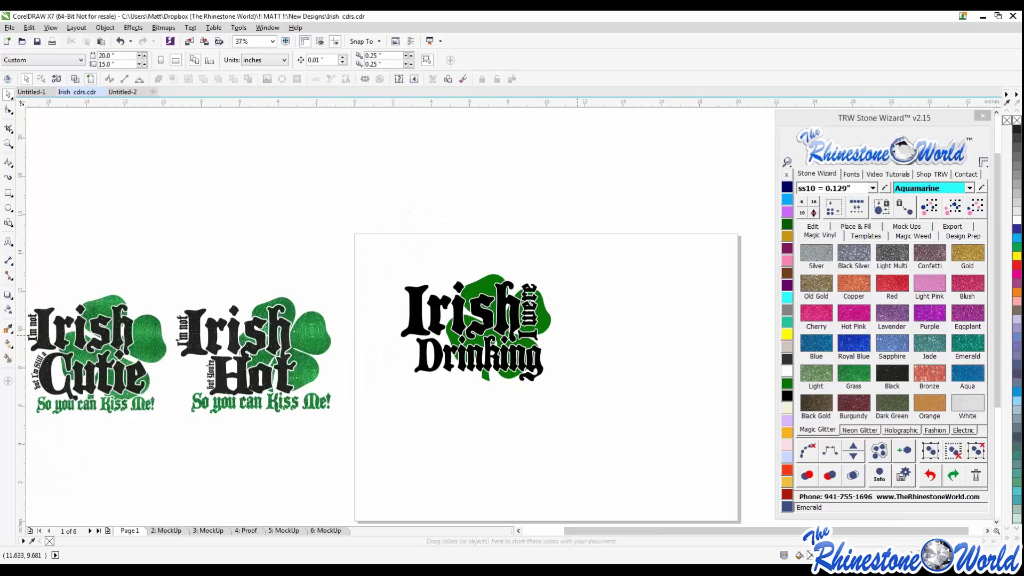
scroll(621, 325, up, 1)
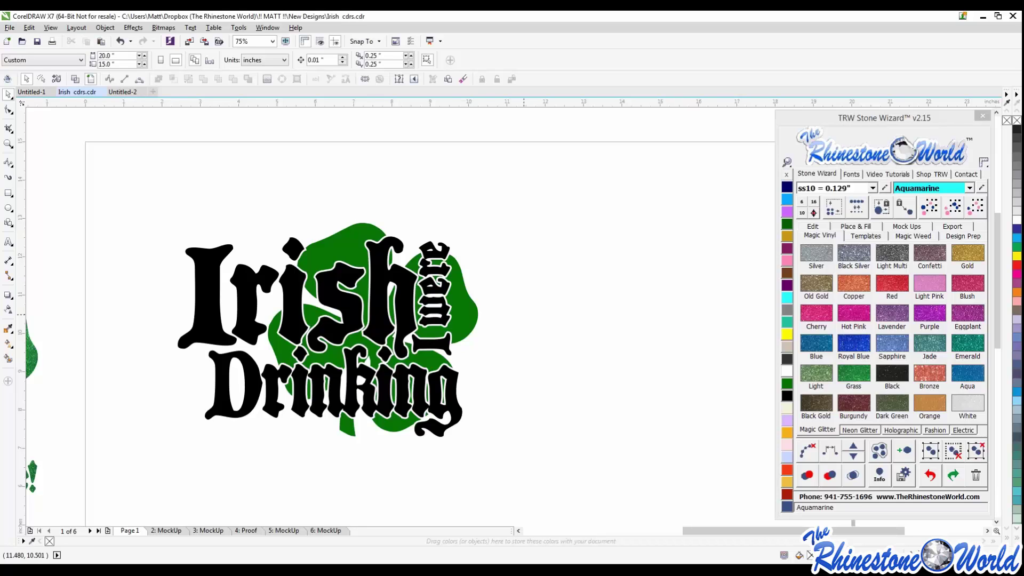
drag(469, 323, 741, 303)
right_click(741, 303)
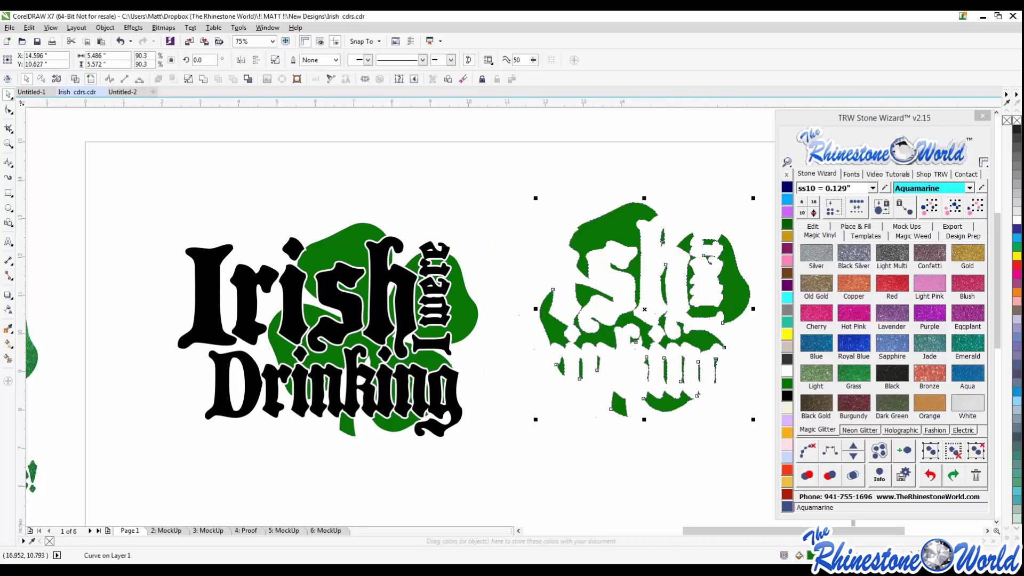
scroll(658, 308, down, 1)
scroll(655, 309, up, 1)
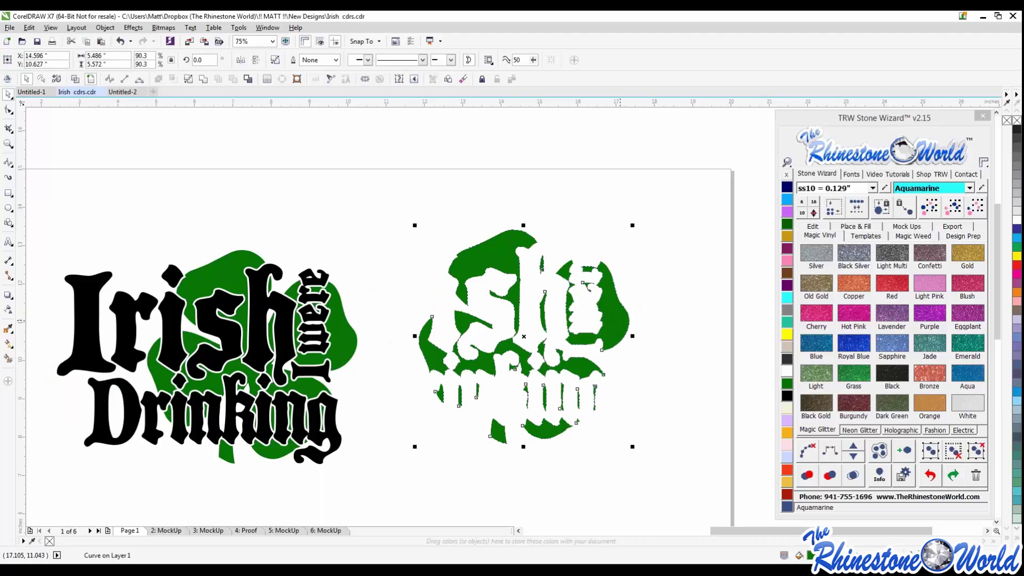
Create one outside island with 0.02 spacing around the shamrock copy and colour it TRW Blue.
click(856, 226)
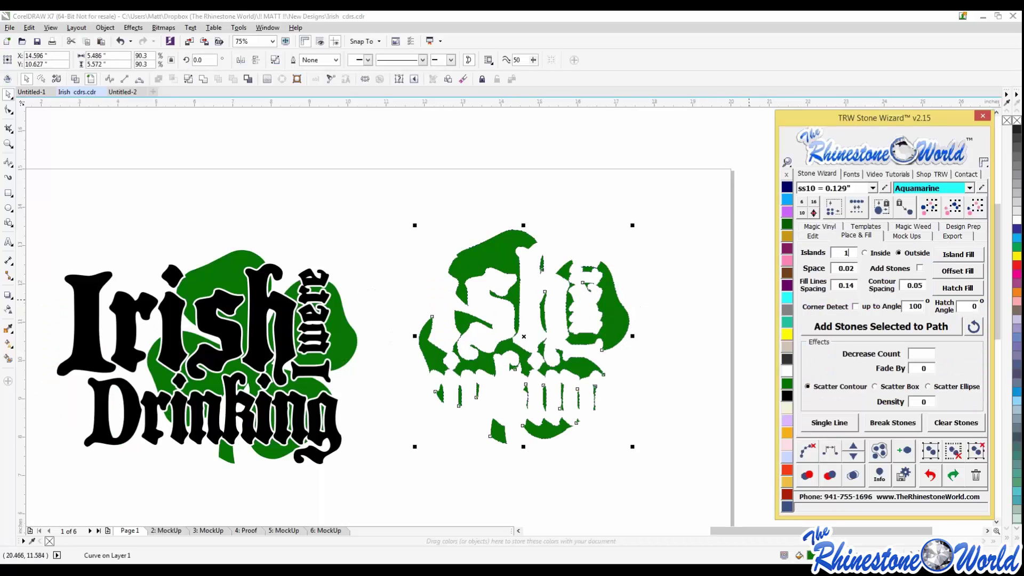
click(647, 318)
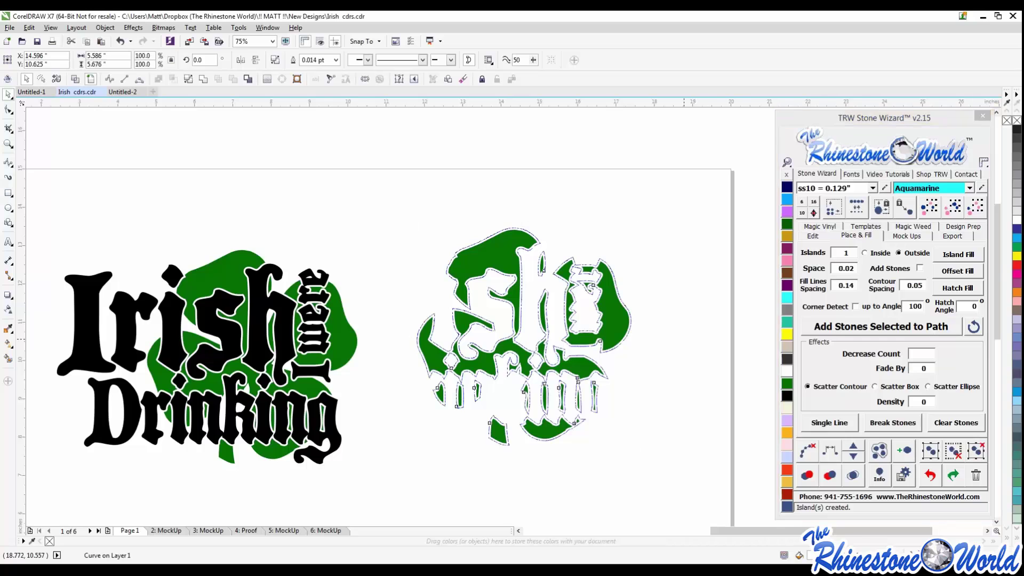
scroll(646, 316, up, 1)
click(610, 321)
click(616, 321)
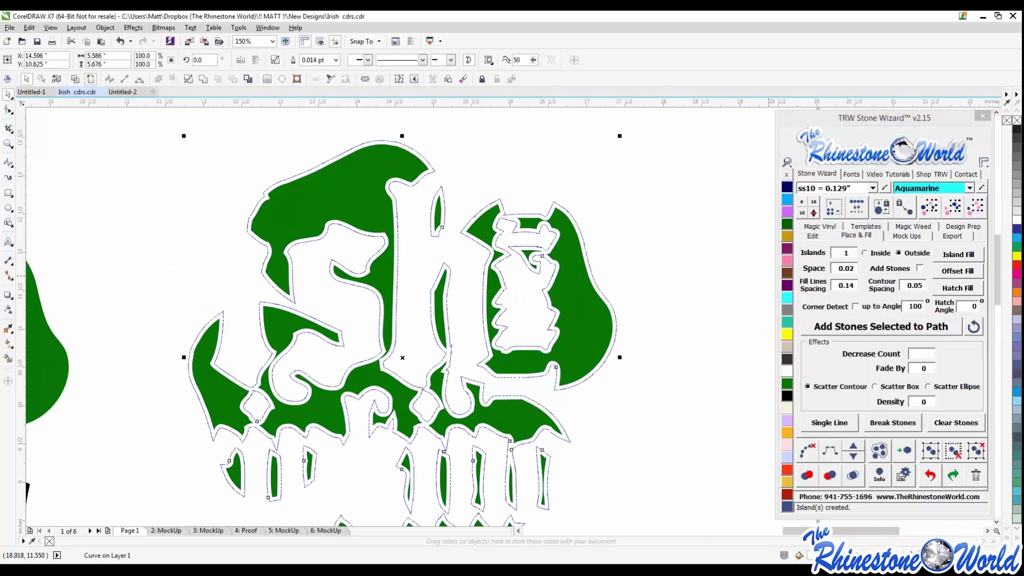
click(788, 199)
right_click(787, 175)
click(672, 300)
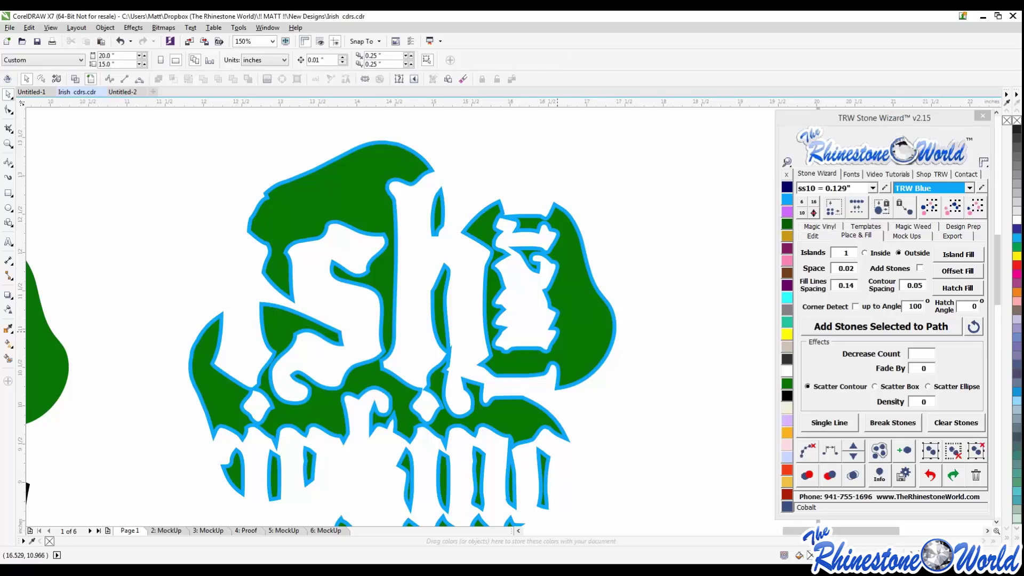
Fill the shamrock copy with Grass glitter and the island around it with Royal Blue glitter.
click(580, 331)
click(820, 226)
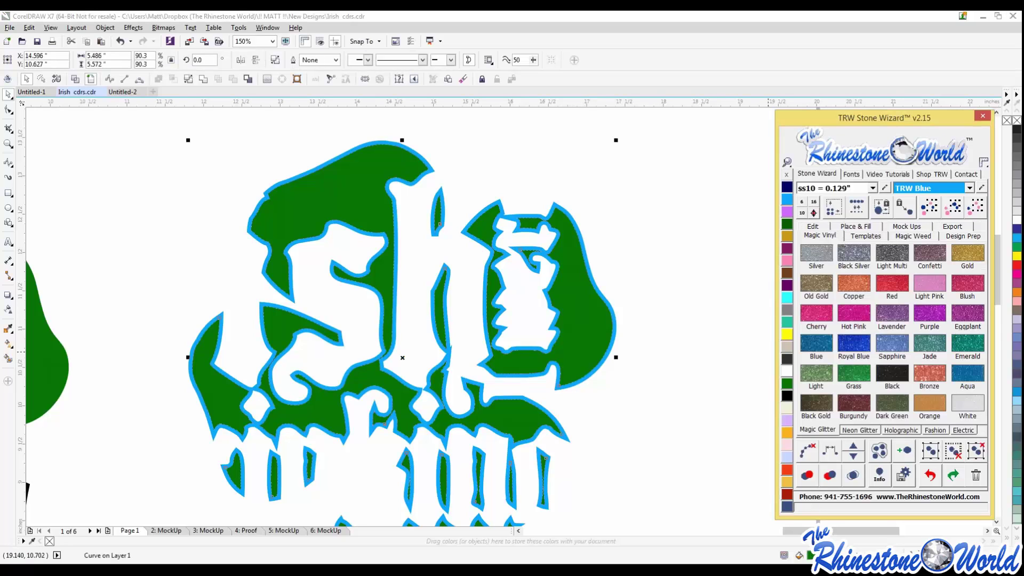
click(854, 374)
click(622, 368)
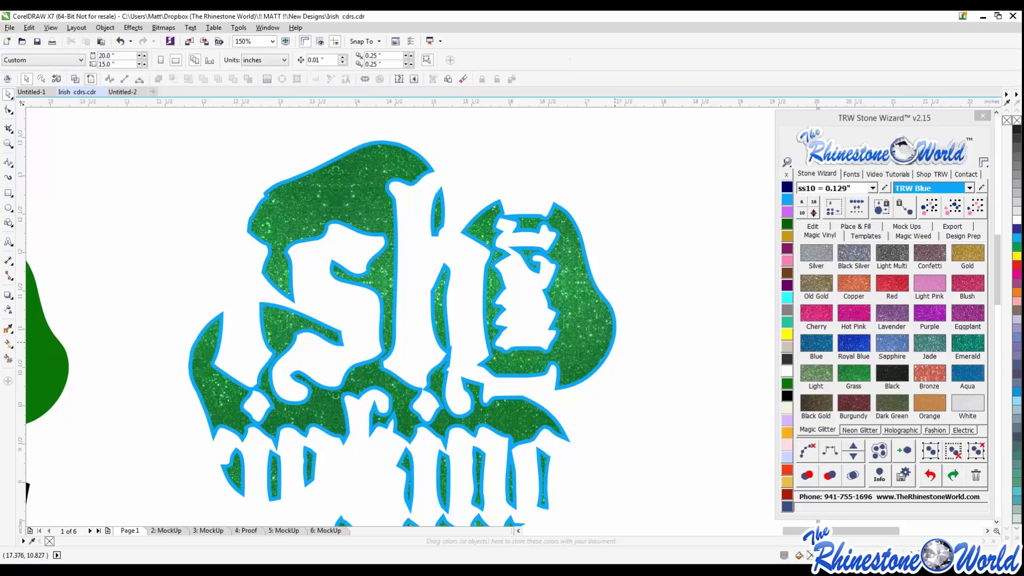
click(614, 342)
click(854, 343)
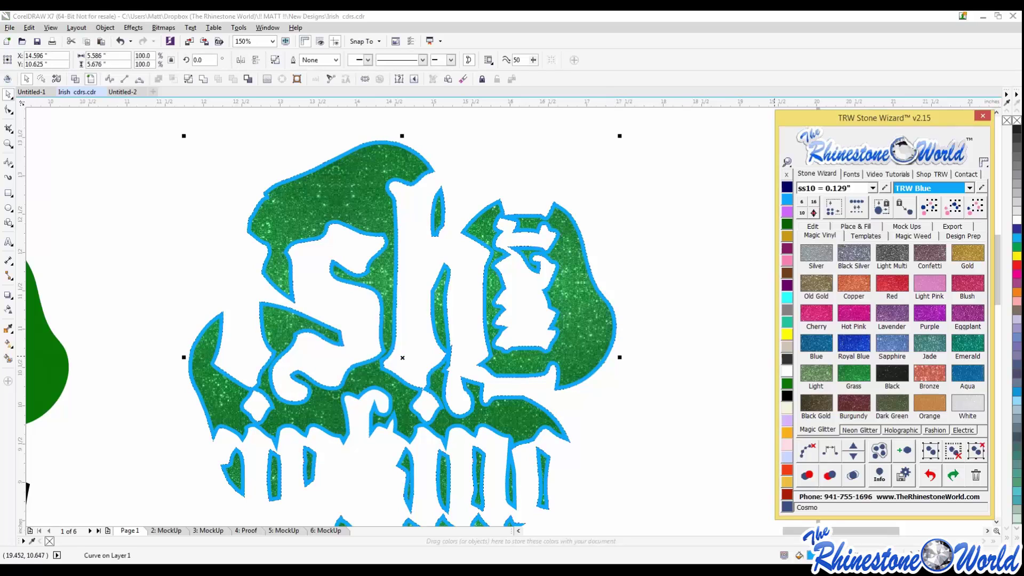
click(647, 374)
scroll(656, 300, down, 1)
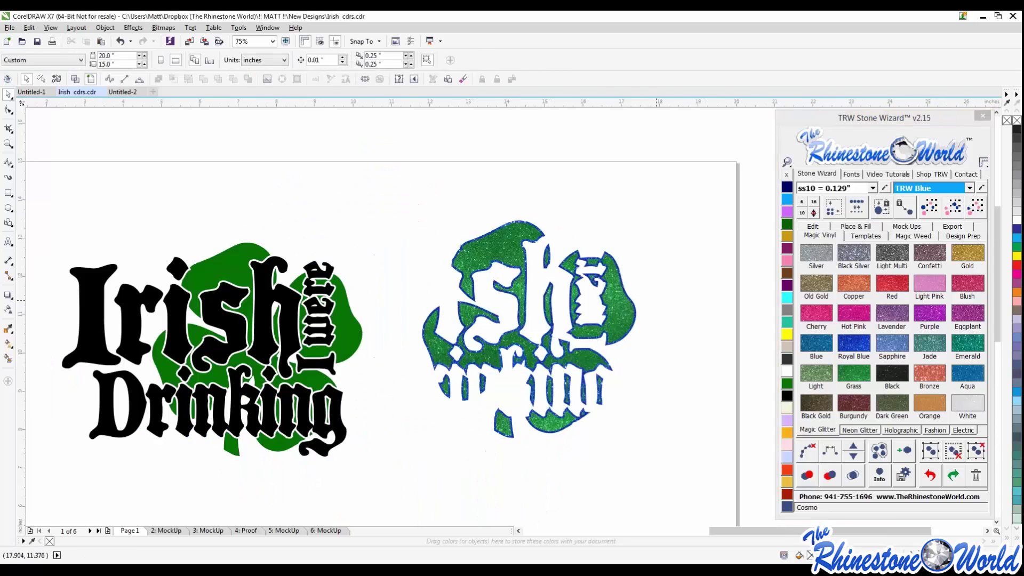
Move the Grass glitter shamrock about 2.1 inches right and 1.9 inches down, off its Royal Blue backing.
drag(620, 315, 700, 390)
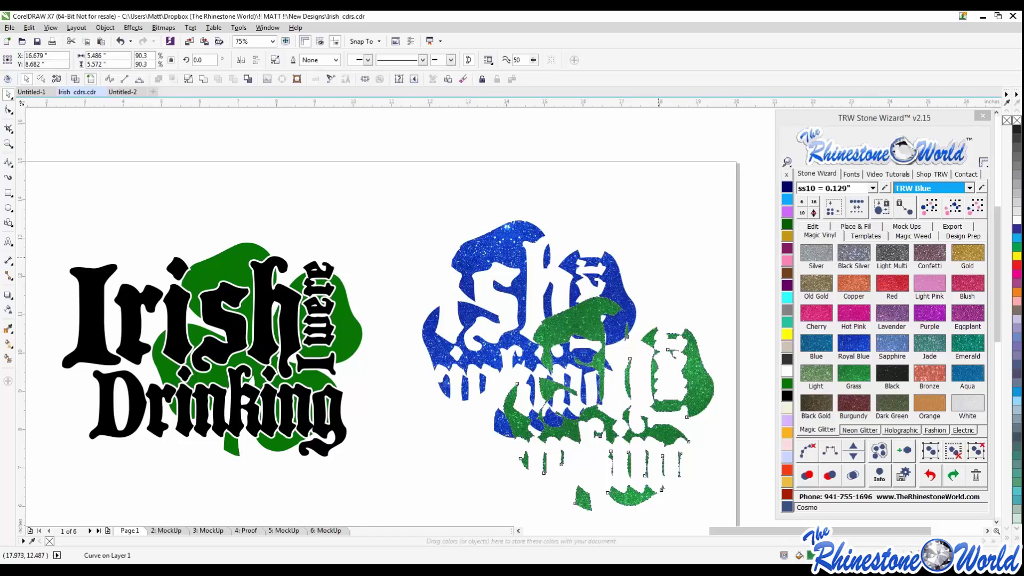
key(Escape)
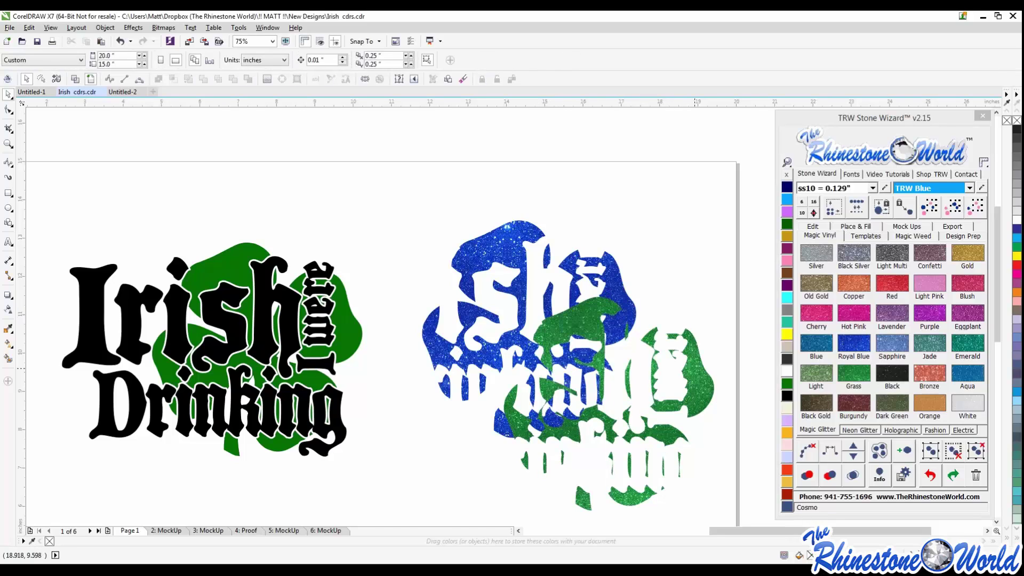
click(696, 369)
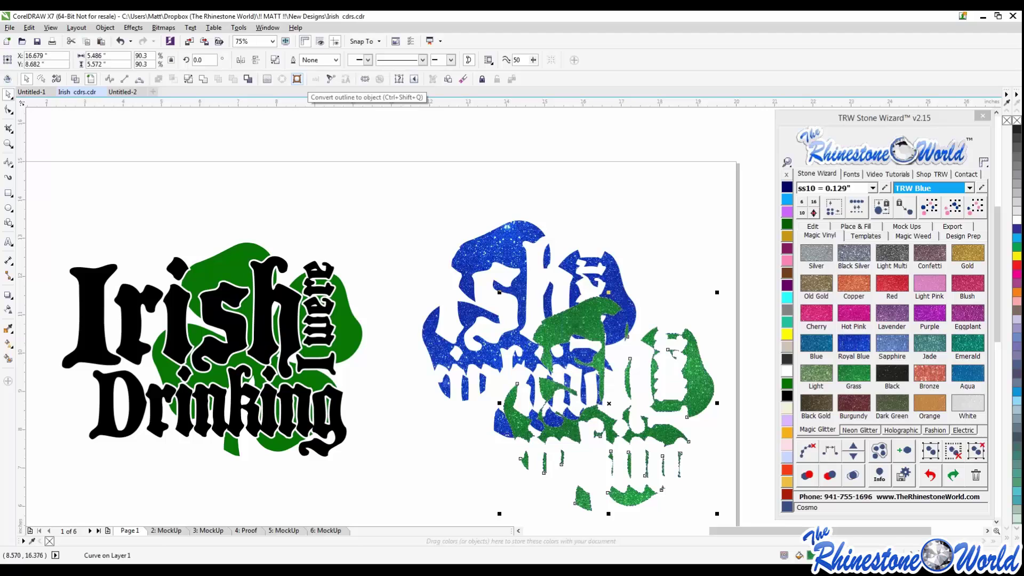
click(297, 79)
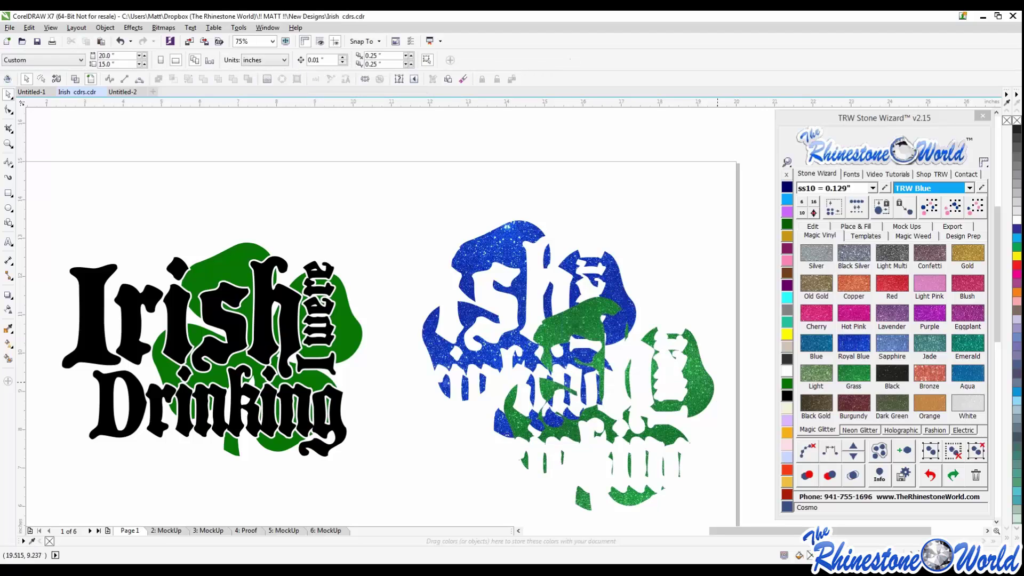
Delete the Grass glitter shamrock and its Royal Blue backing.
key(Delete)
click(617, 319)
key(Delete)
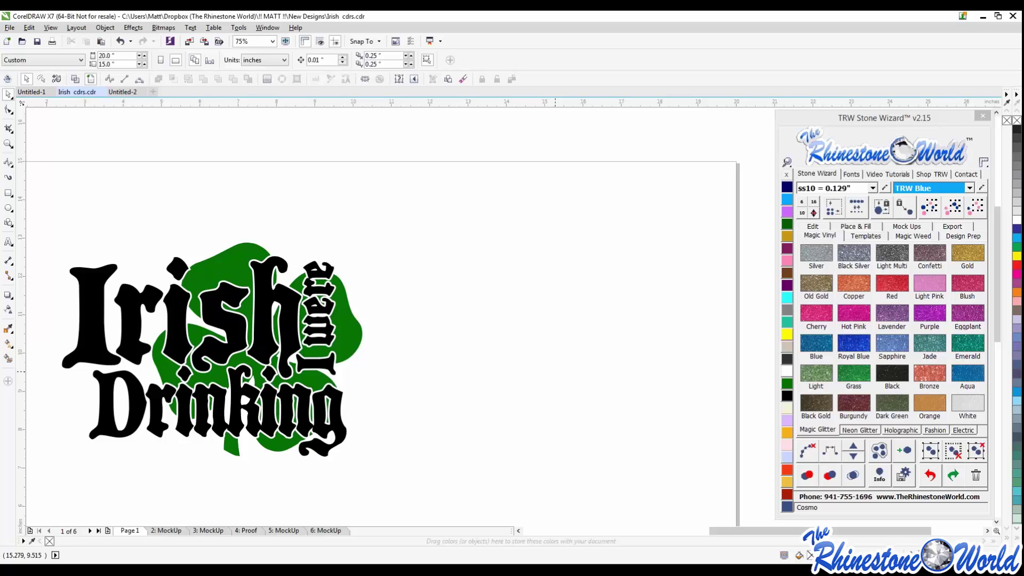
Look over the designs in Irish cdrs.cdr and the webinar design sheet in Untitled-2.
scroll(514, 365, down, 1)
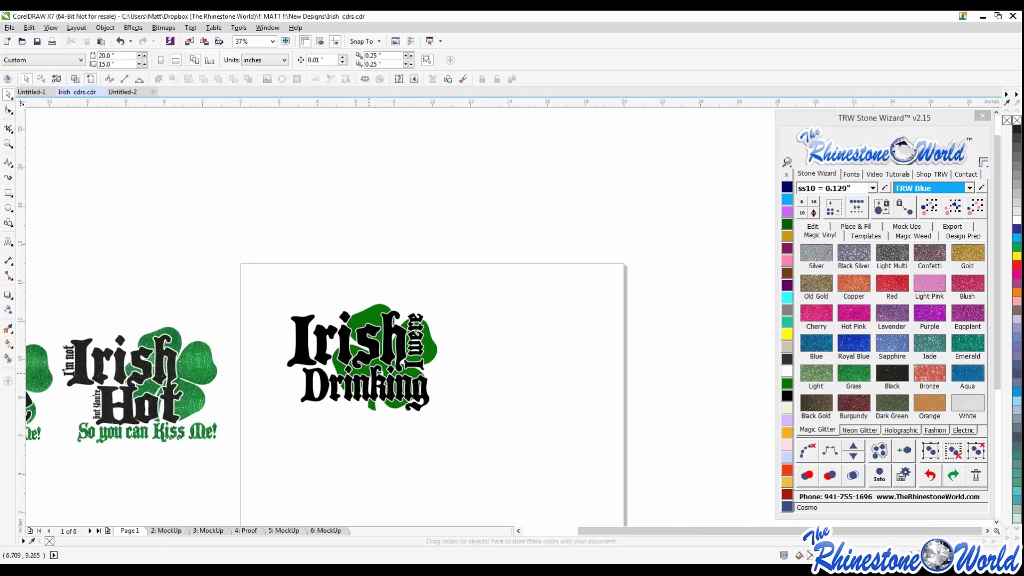
scroll(352, 371, up, 1)
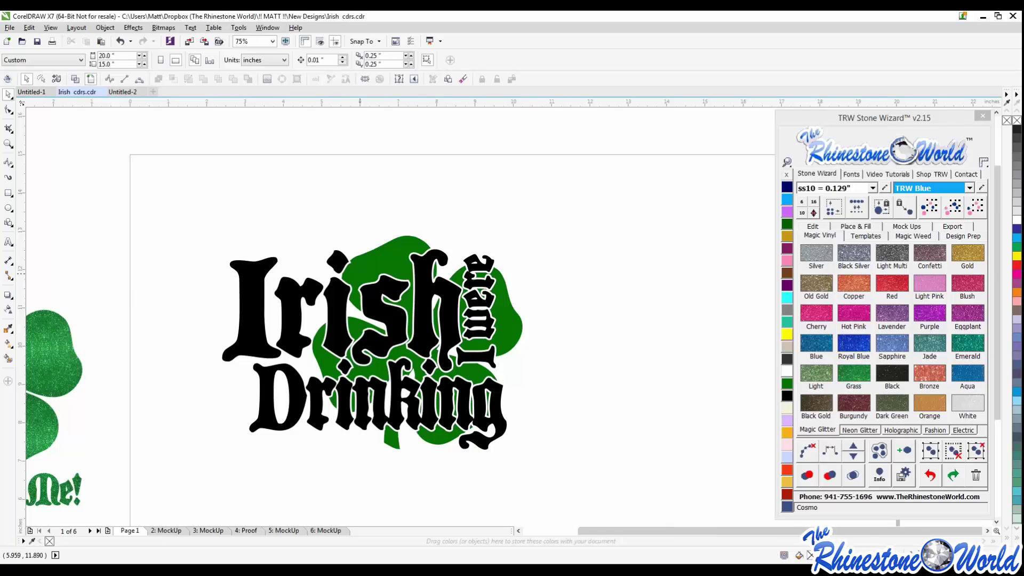
scroll(364, 273, down, 1)
scroll(369, 272, down, 1)
scroll(348, 311, up, 1)
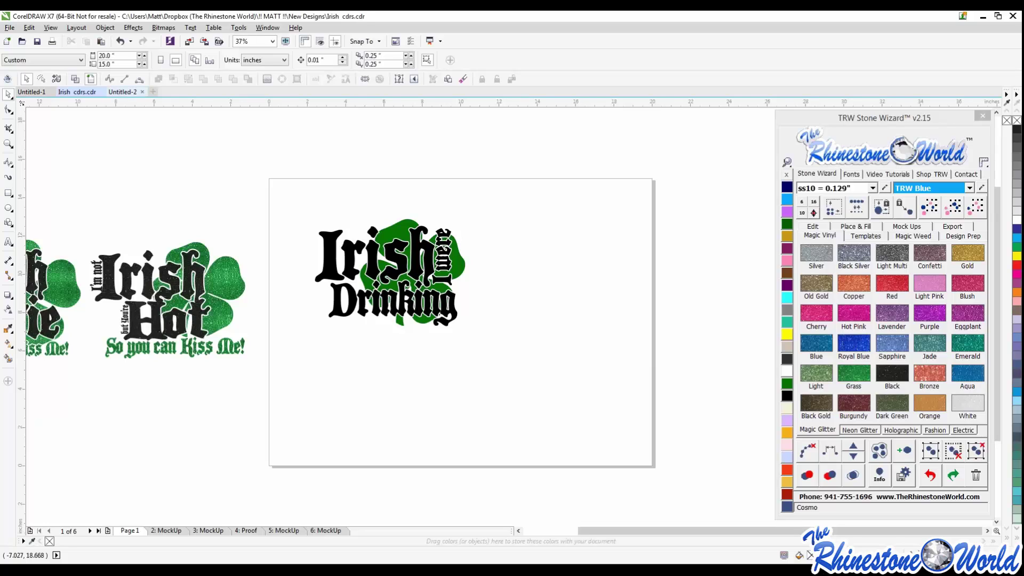
click(123, 92)
click(88, 93)
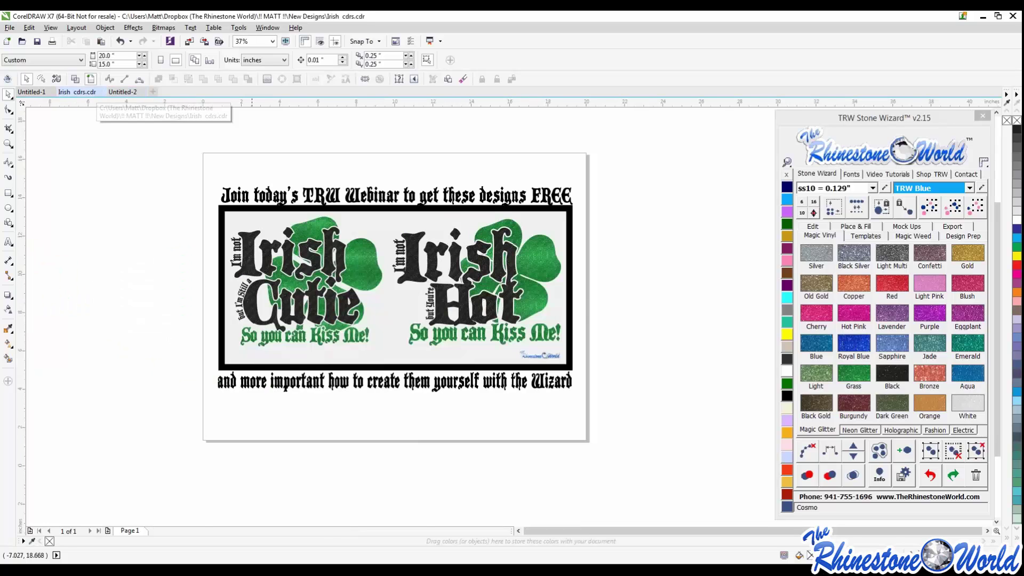
scroll(315, 337, down, 2)
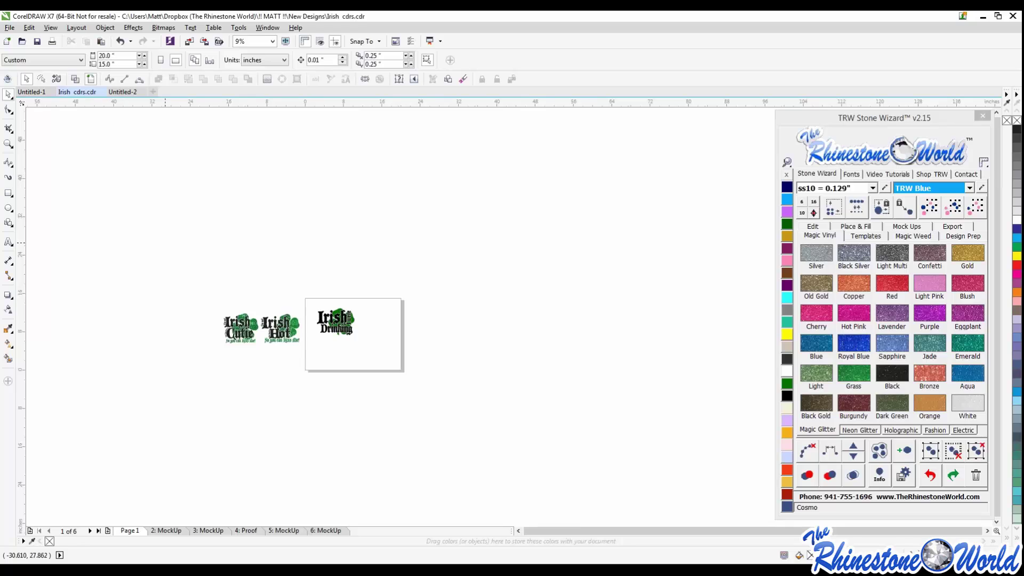
scroll(315, 326, up, 2)
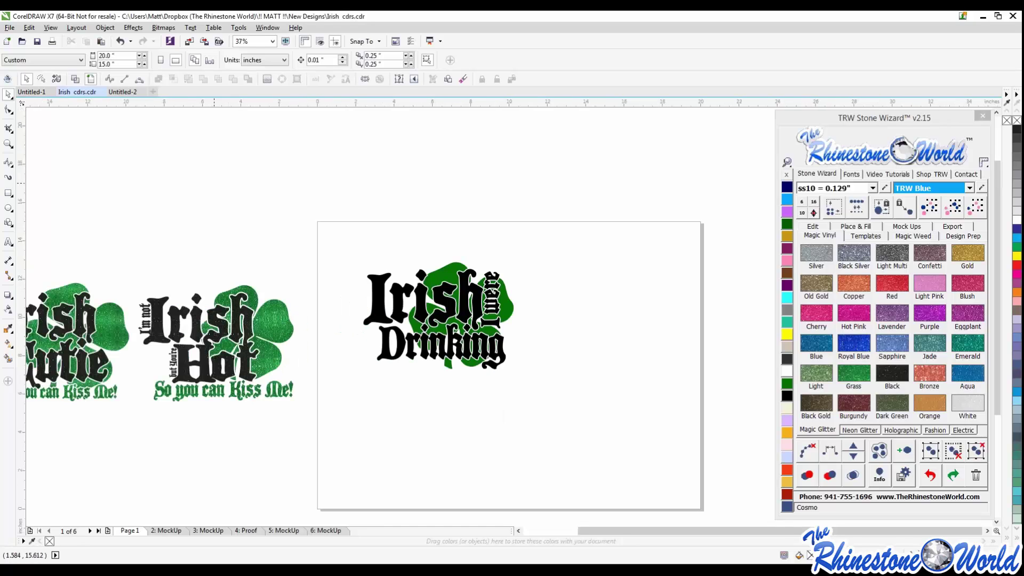
Copy all three Irish designs into a new document and move them about 5 inches right and 1.7 inches down.
drag(551, 230, 399, 351)
drag(600, 212, 332, 418)
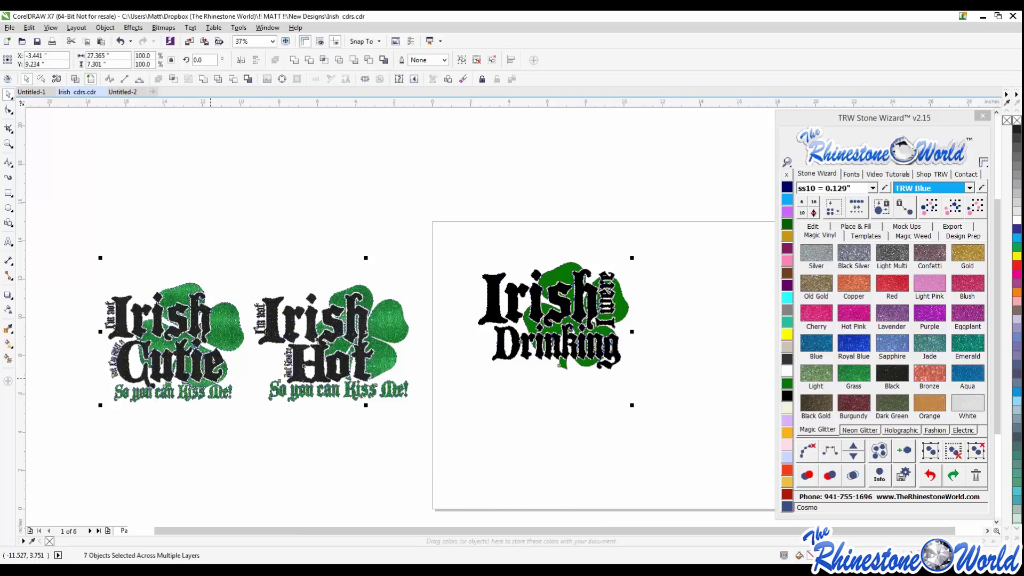
key(ctrl+n)
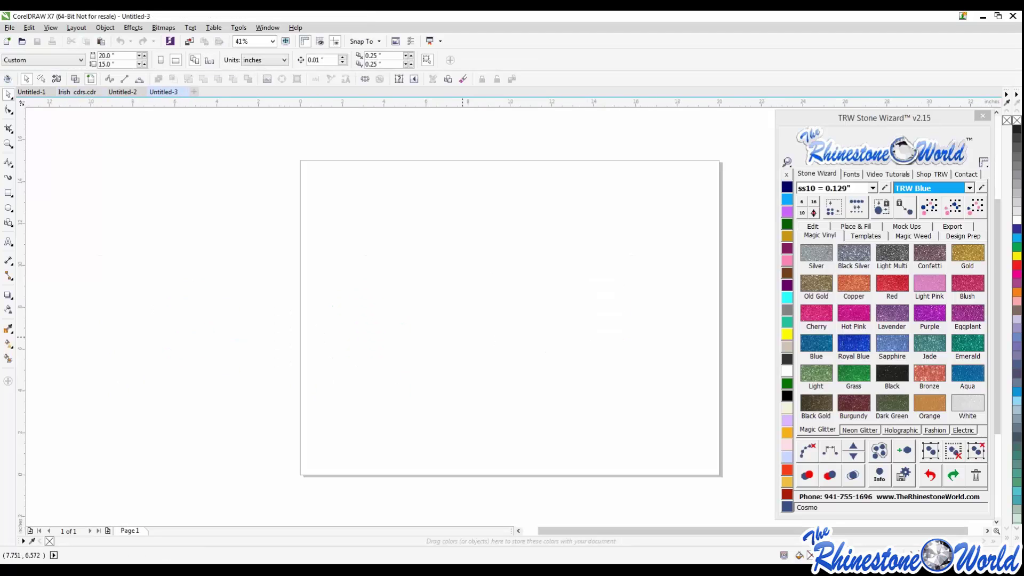
key(ctrl+v)
drag(458, 261, 563, 297)
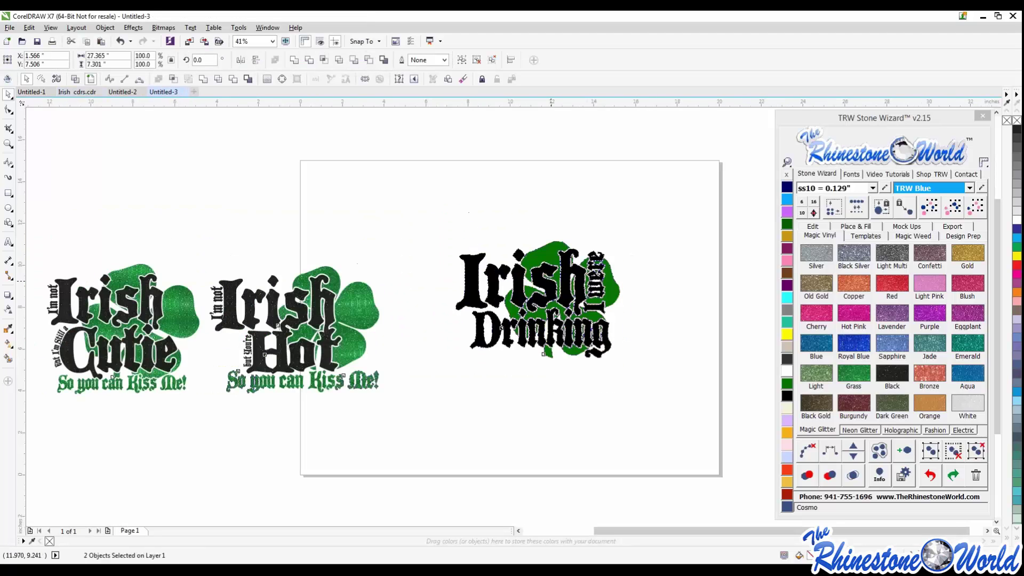
Undo the earlier edits in Irish cdrs.cdr back to the whole shamrock lying behind the "Irish I were Drinking" lettering.
click(123, 92)
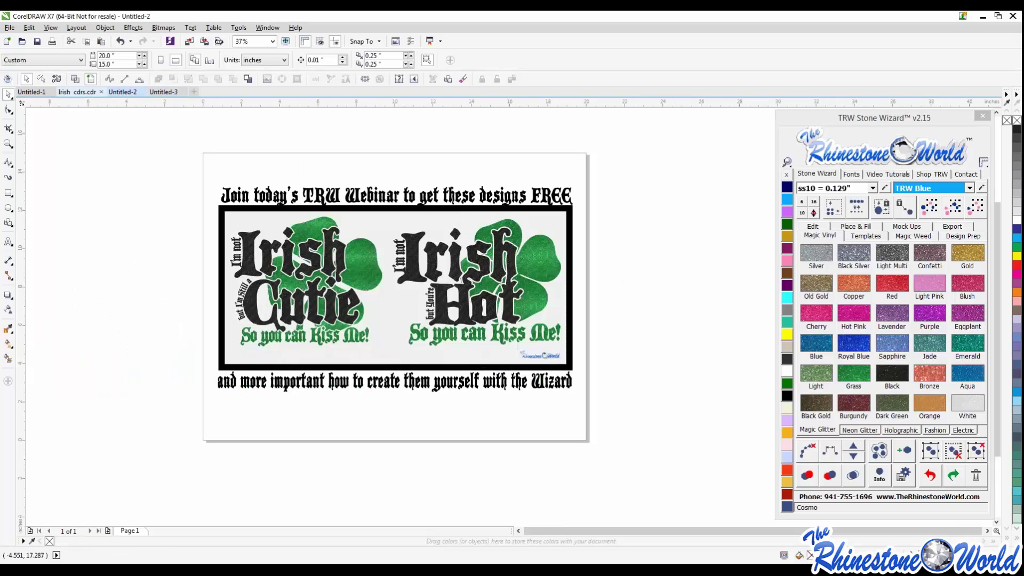
click(77, 92)
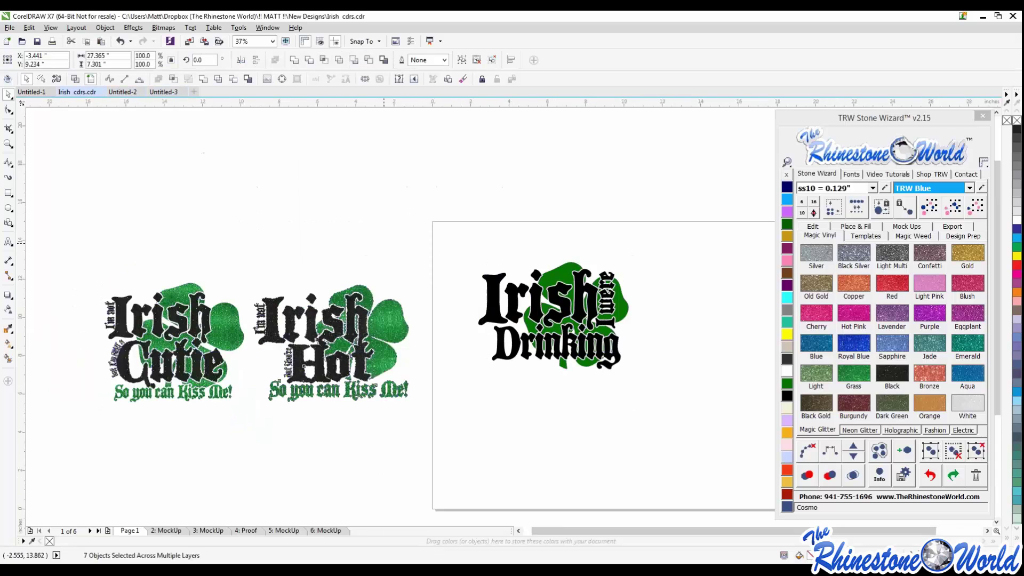
key(ctrl+v)
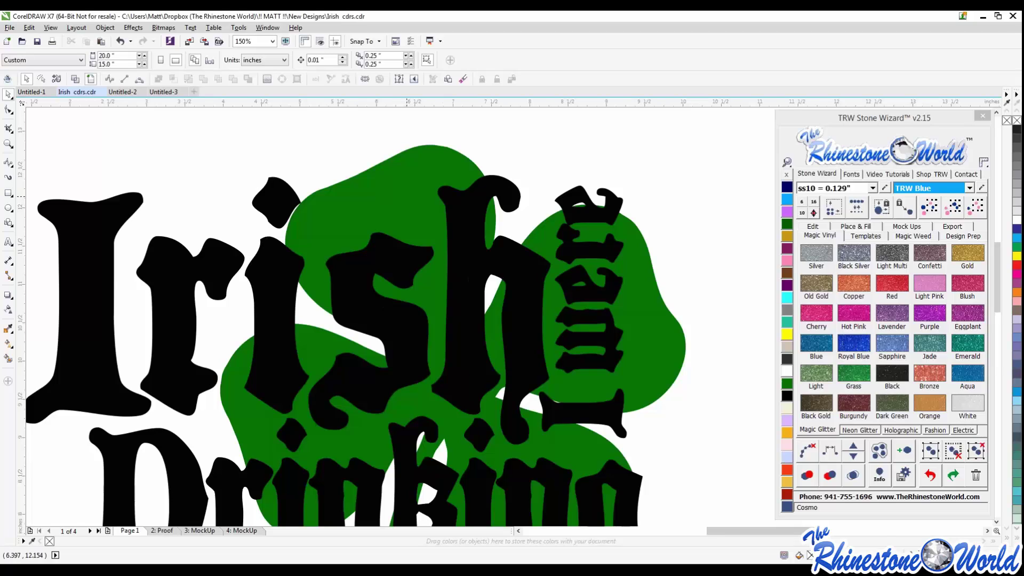
scroll(409, 195, down, 2)
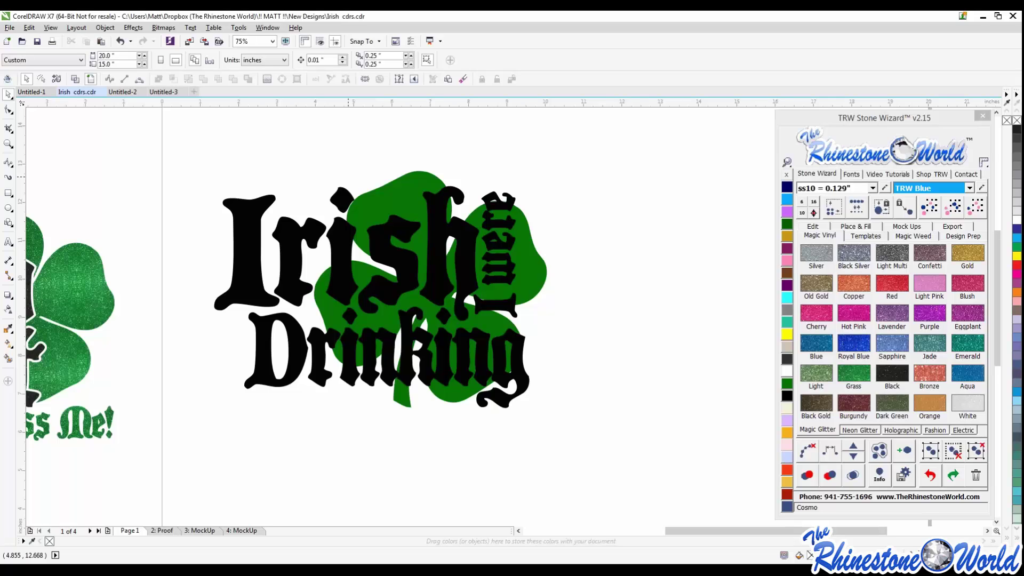
click(412, 201)
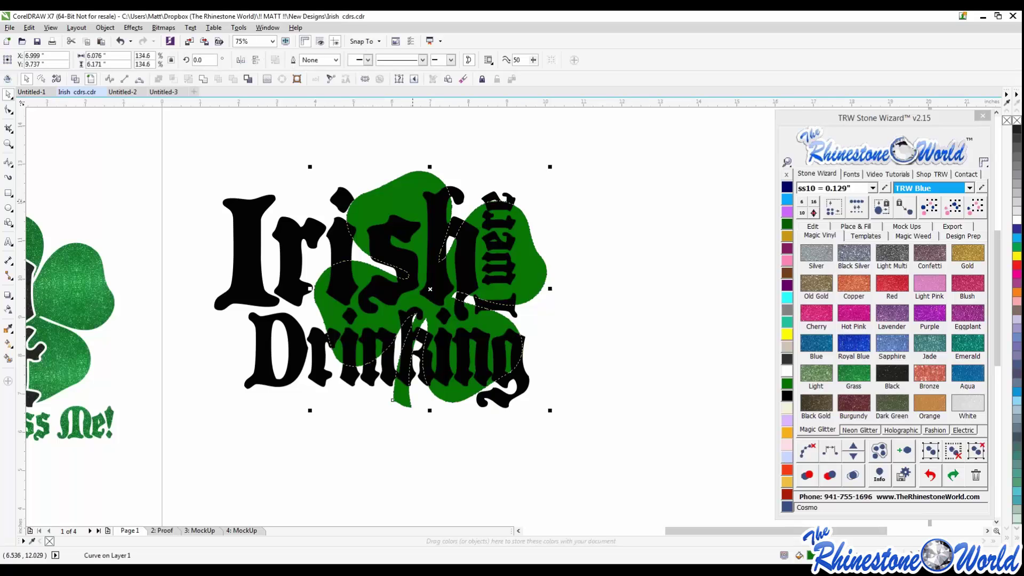
click(371, 159)
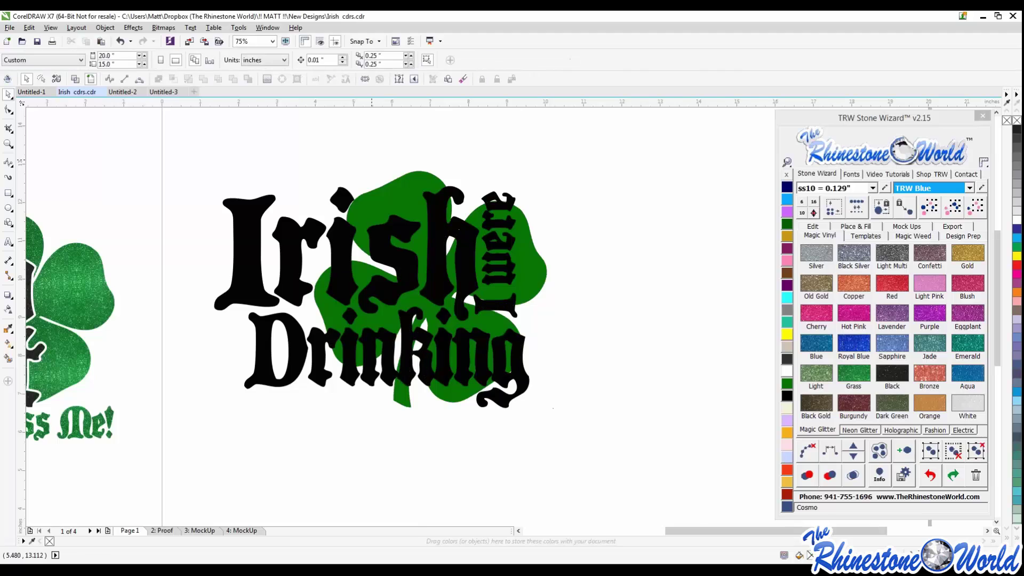
Set the contour spacing to 0.075 and create one outside island outline around the green shamrock.
scroll(372, 159, up, 1)
click(454, 231)
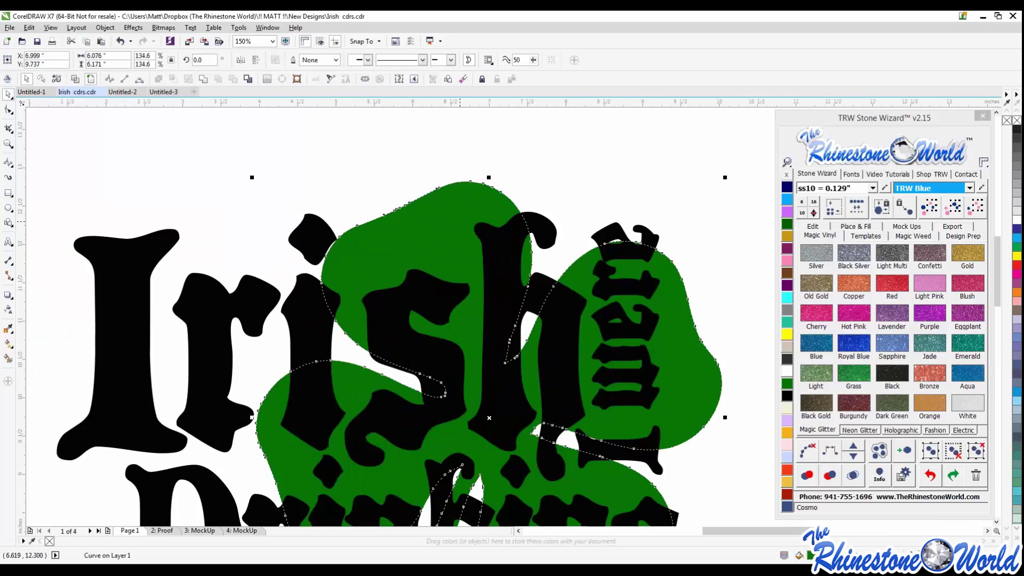
scroll(424, 240, down, 1)
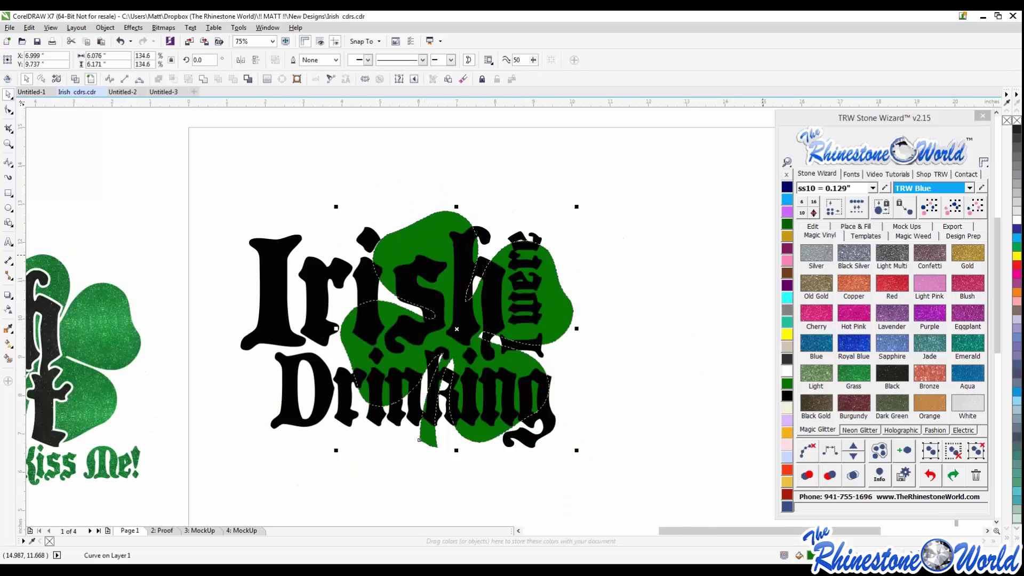
click(856, 227)
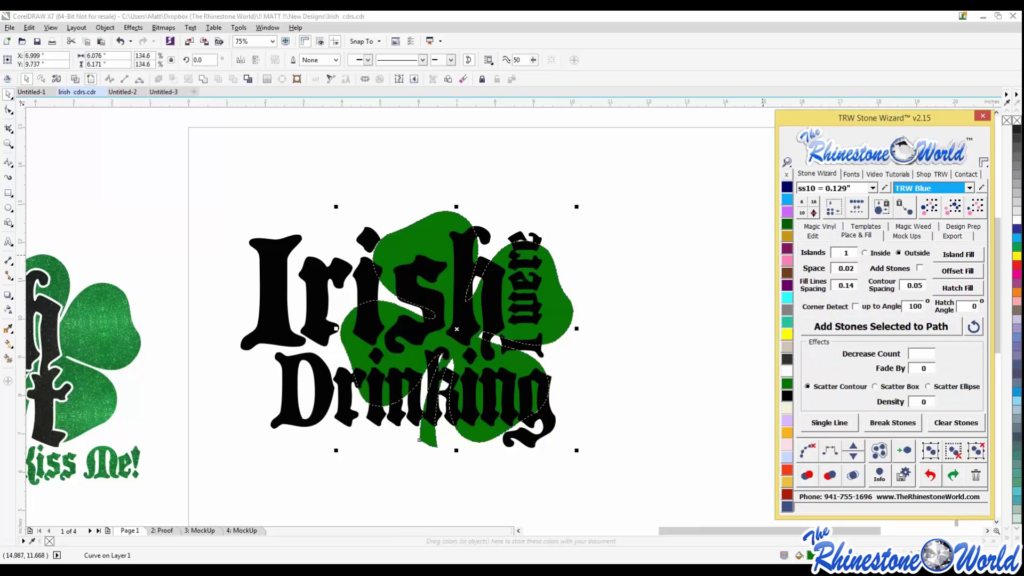
drag(924, 286, 918, 285)
text(75)
click(667, 267)
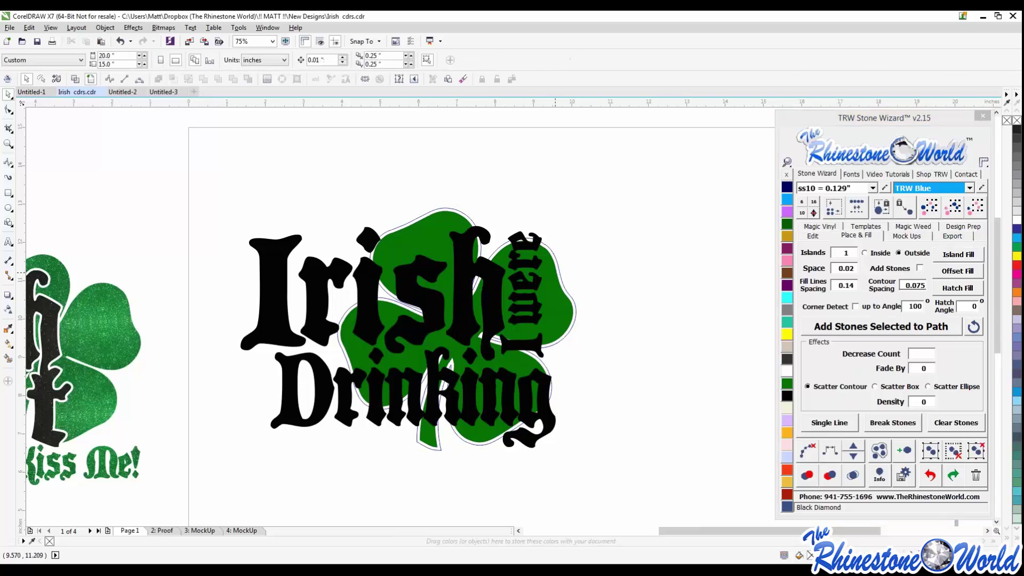
Undo the shamrock outline and enlarge the whole "Irish I were Drinking" design proportionally to about 9.6 inches wide.
drag(621, 185, 222, 487)
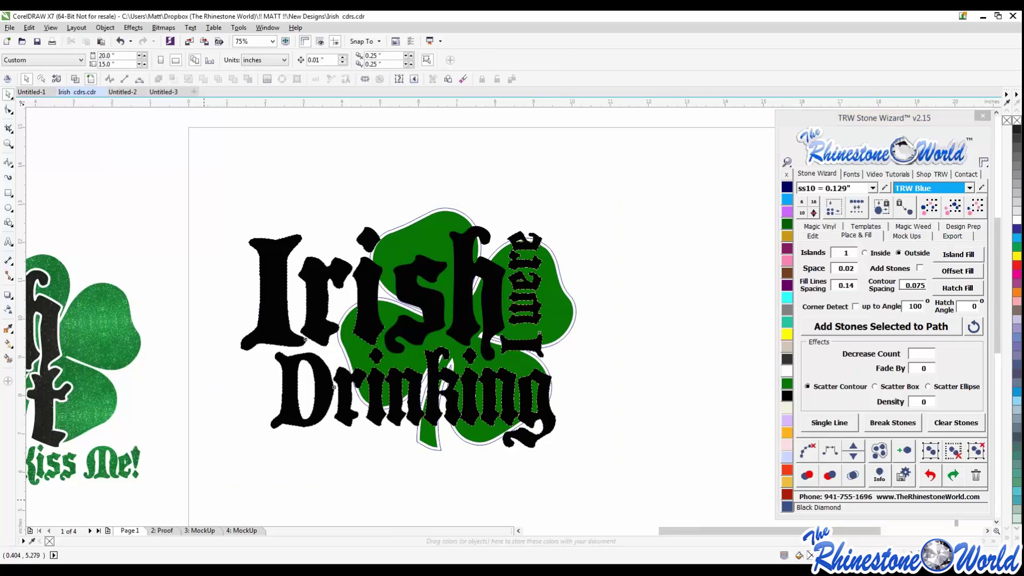
click(562, 283)
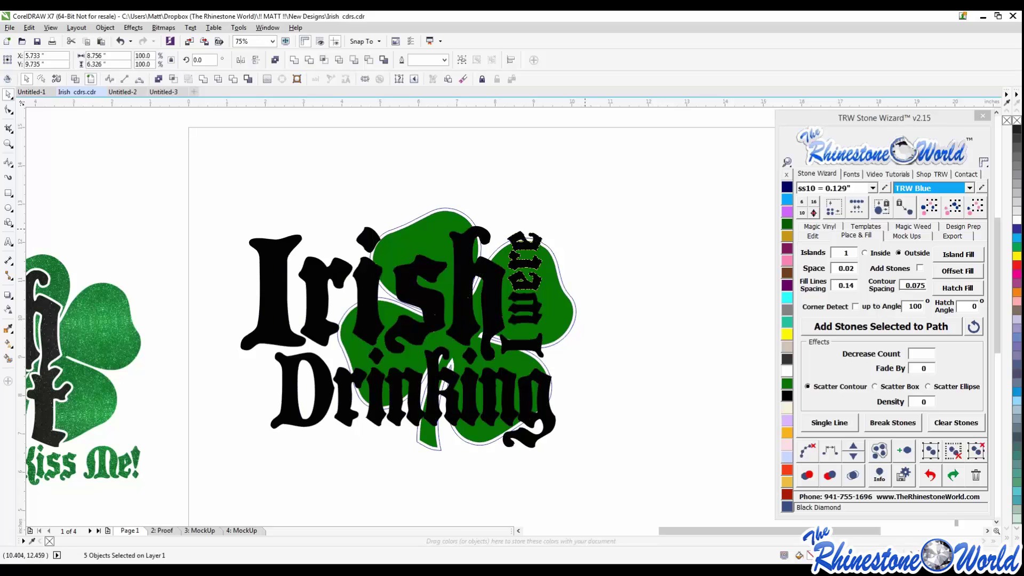
drag(581, 199, 222, 501)
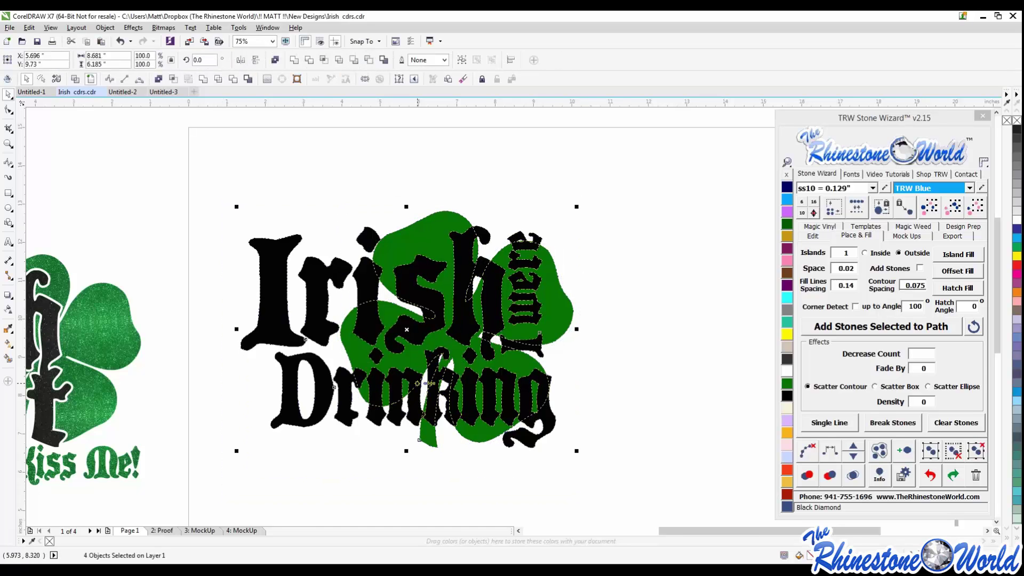
scroll(417, 383, down, 2)
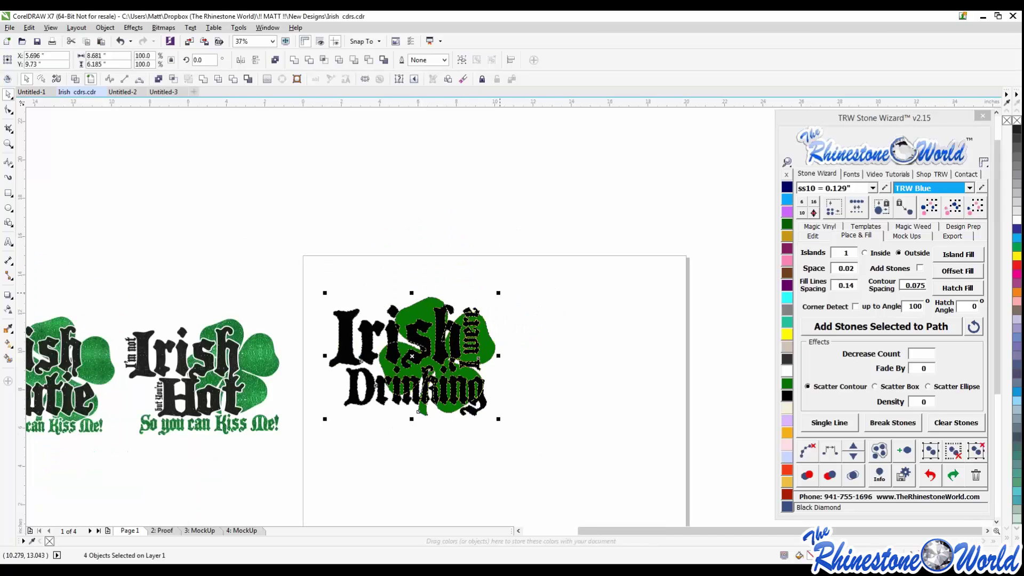
mouse_move(499, 293)
mouse_down()
mouse_move(526, 278)
mouse_move(512, 290)
mouse_up()
scroll(496, 317, up, 2)
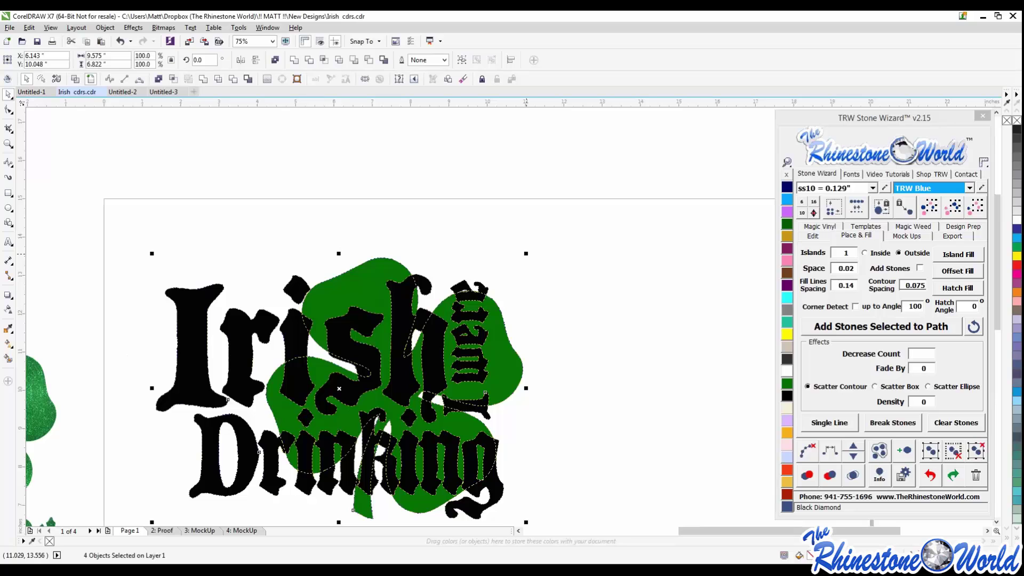
drag(526, 253, 527, 252)
Create an outside island outline around the shamrock at 0.075 spacing, plus a second one around that outline.
click(506, 373)
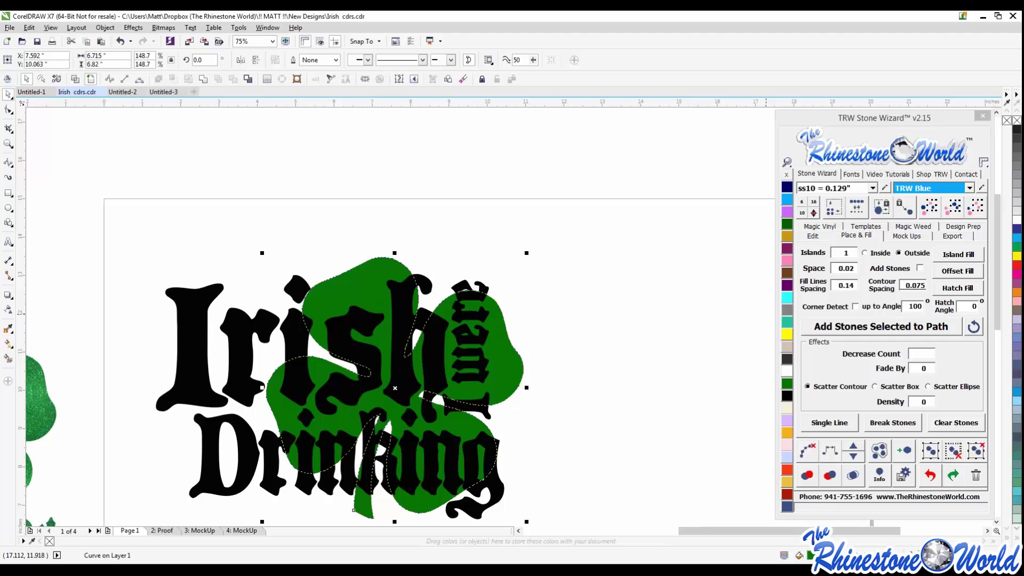
click(958, 255)
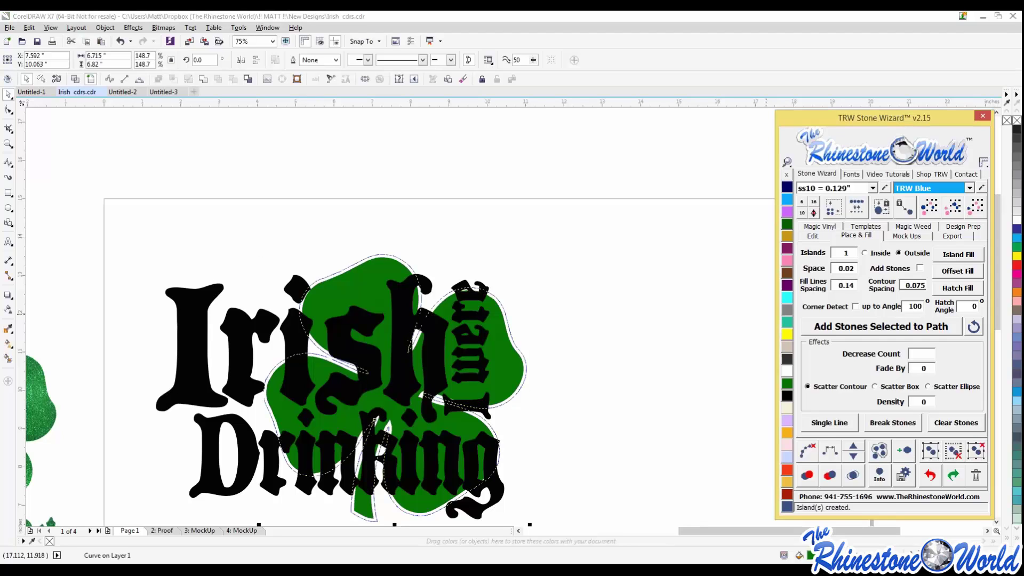
click(579, 344)
click(523, 355)
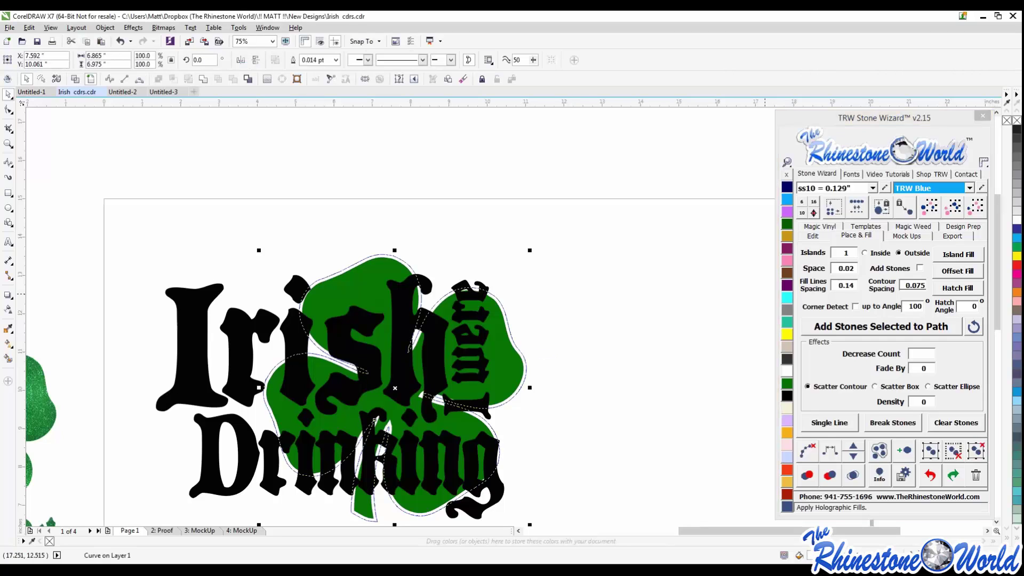
click(959, 255)
click(619, 376)
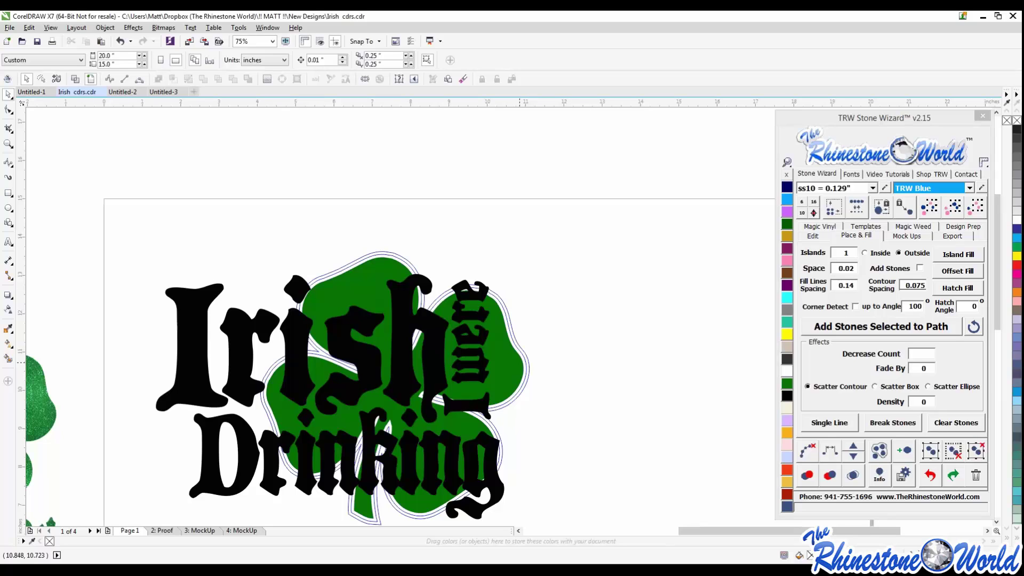
scroll(399, 337, up, 2)
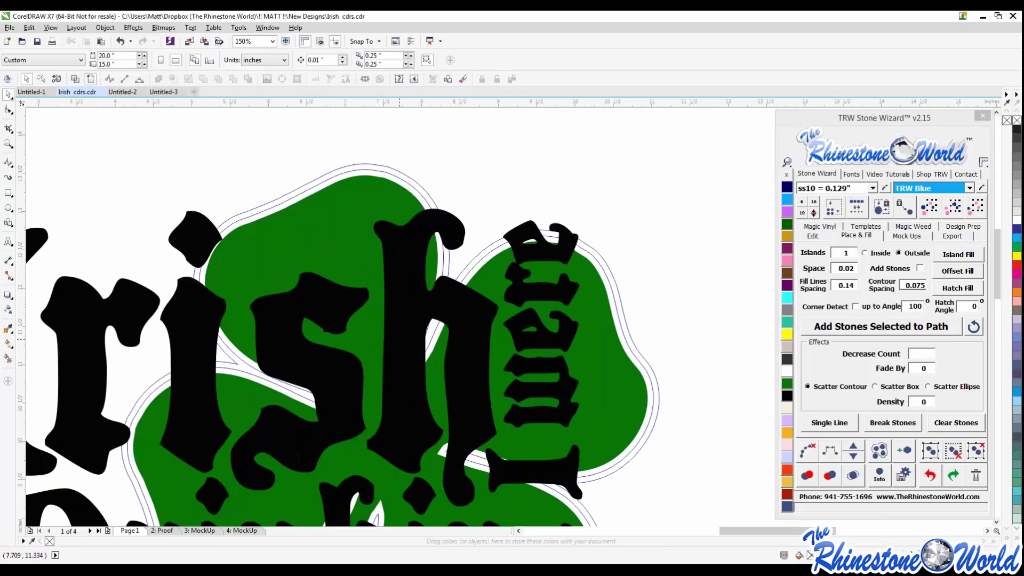
scroll(400, 337, down, 2)
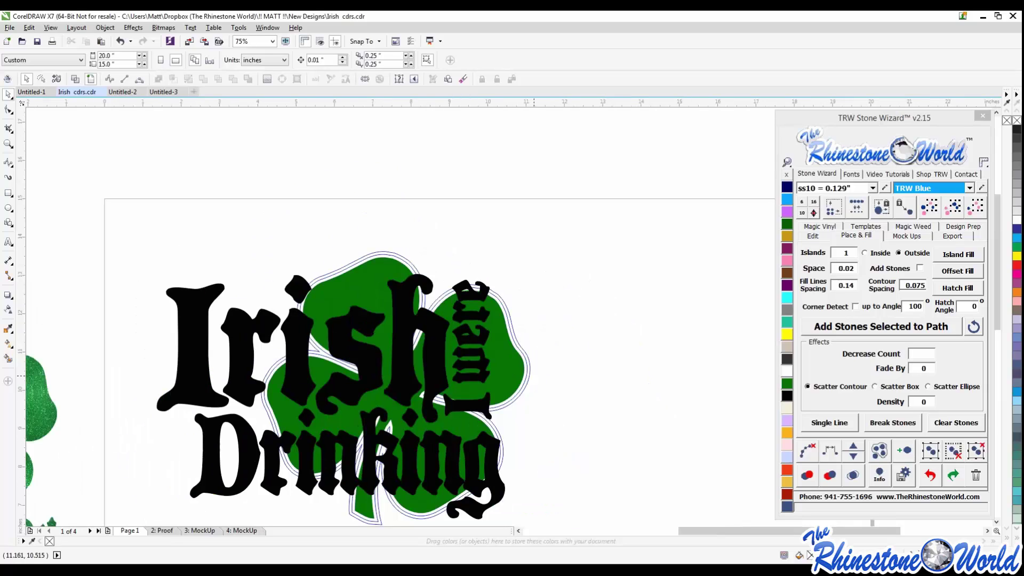
scroll(511, 384, up, 2)
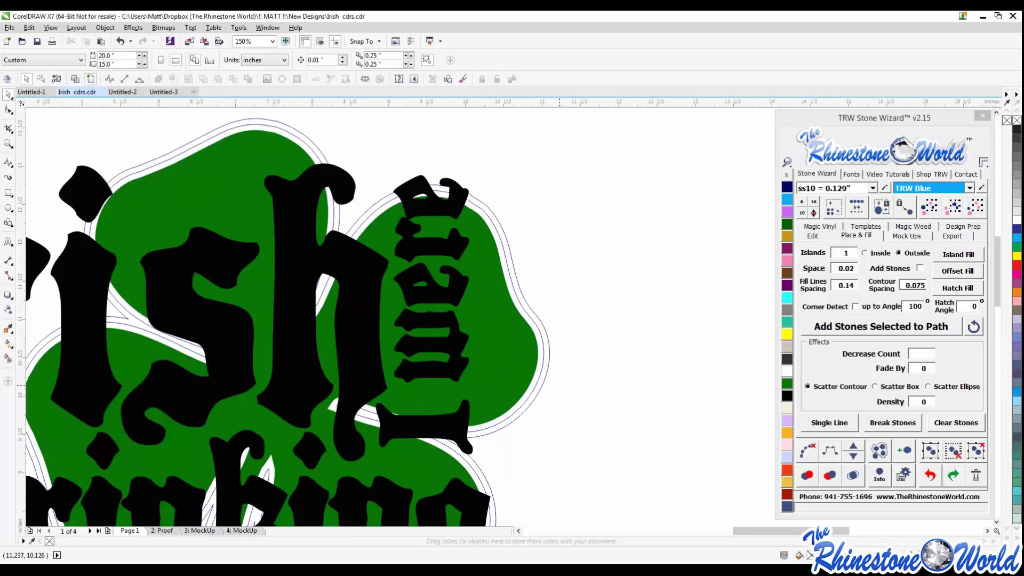
Delete the outer of the two shamrock outlines.
click(541, 372)
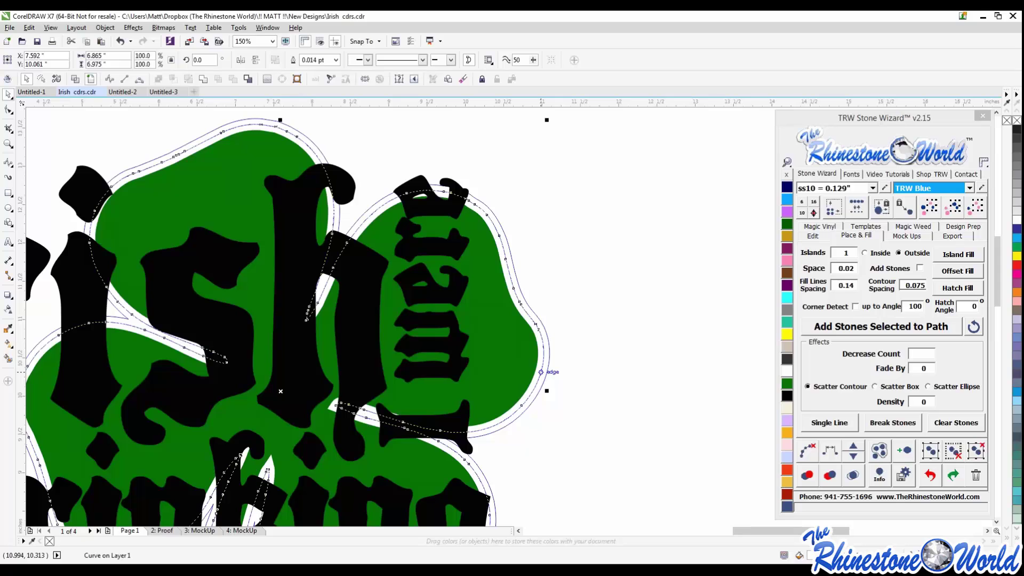
click(546, 374)
click(546, 374)
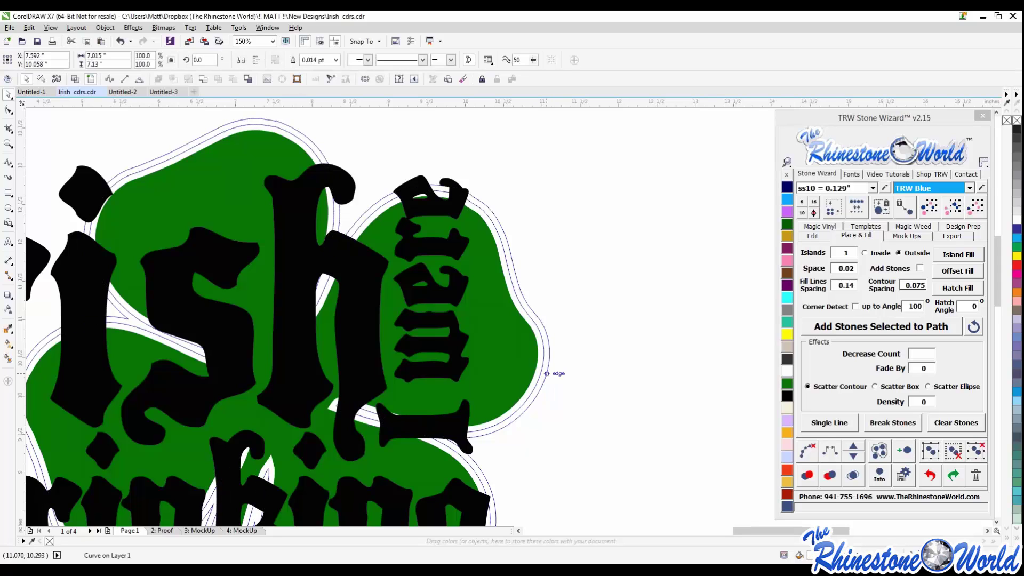
key(Delete)
Select the inner shamrock outline and turn on corner detection up to a 100° angle.
click(542, 375)
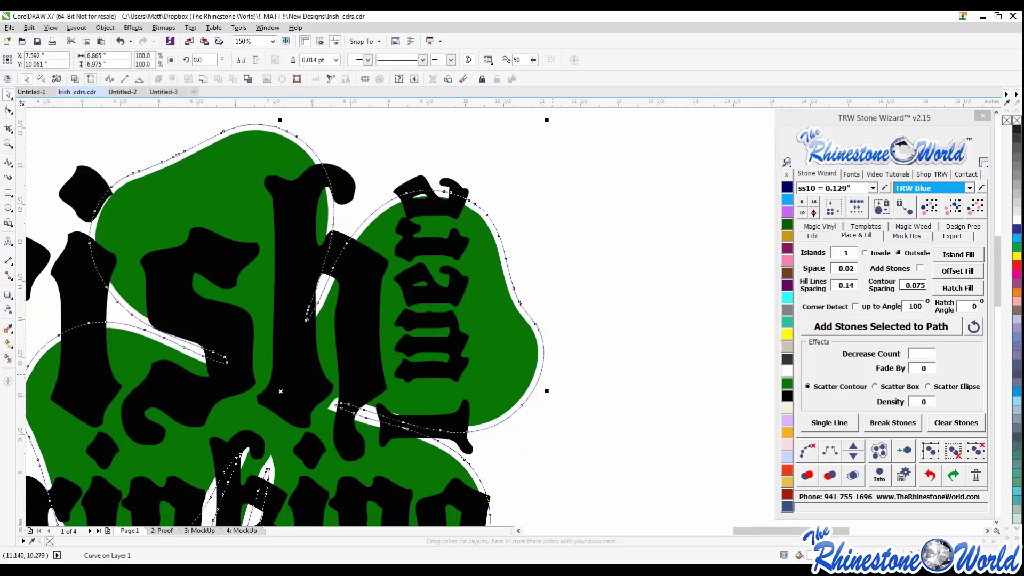
scroll(553, 375, down, 1)
scroll(540, 392, up, 1)
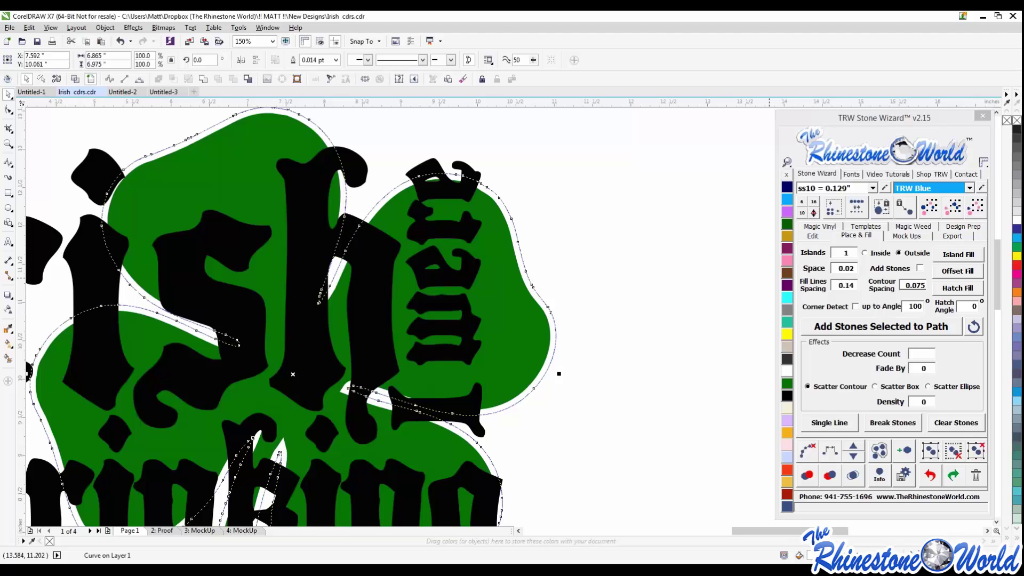
click(856, 306)
Add ss10 TRW Blue stones along the selected shamrock outline and check their placement.
click(881, 326)
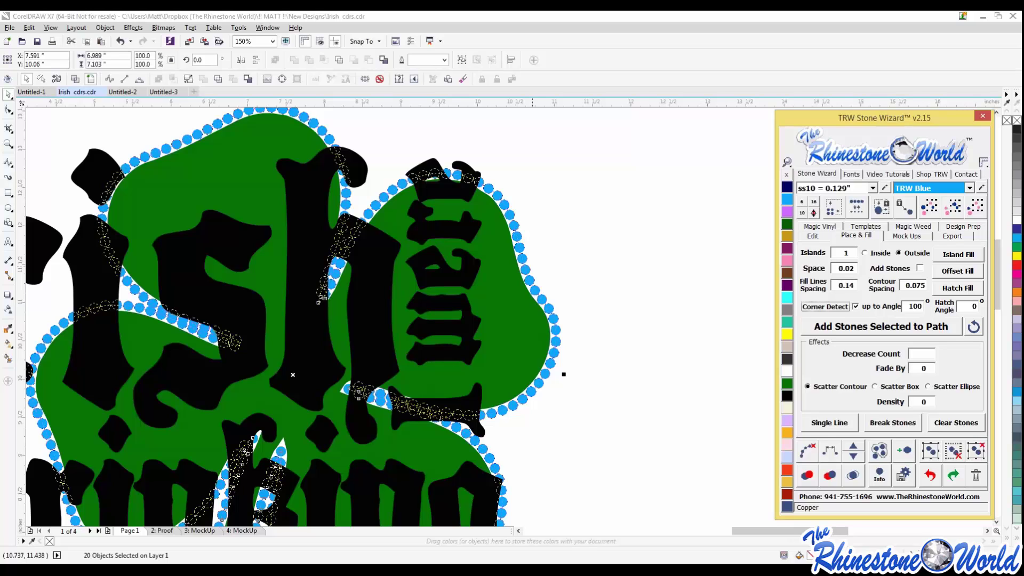
click(600, 377)
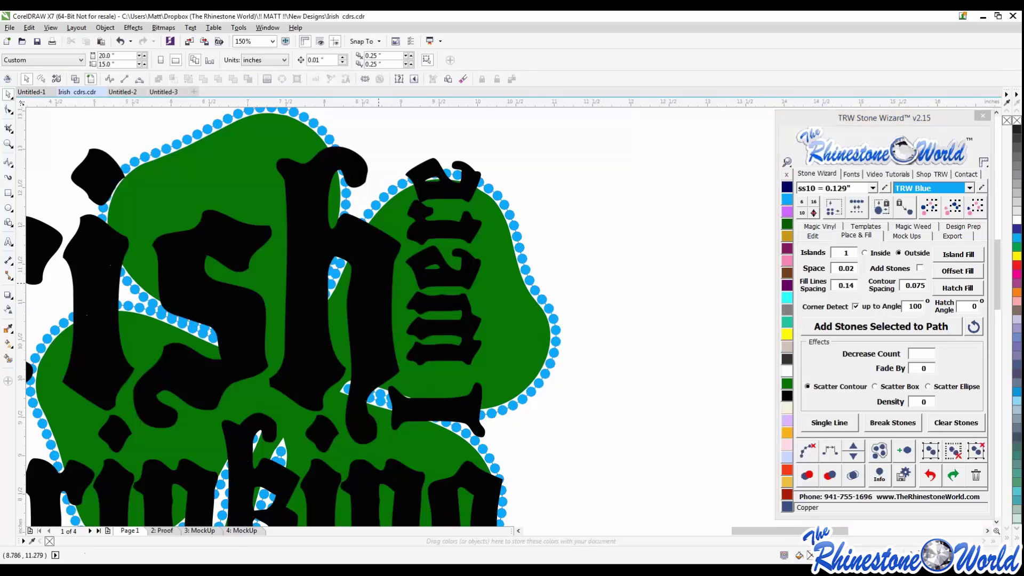
scroll(444, 373, down, 2)
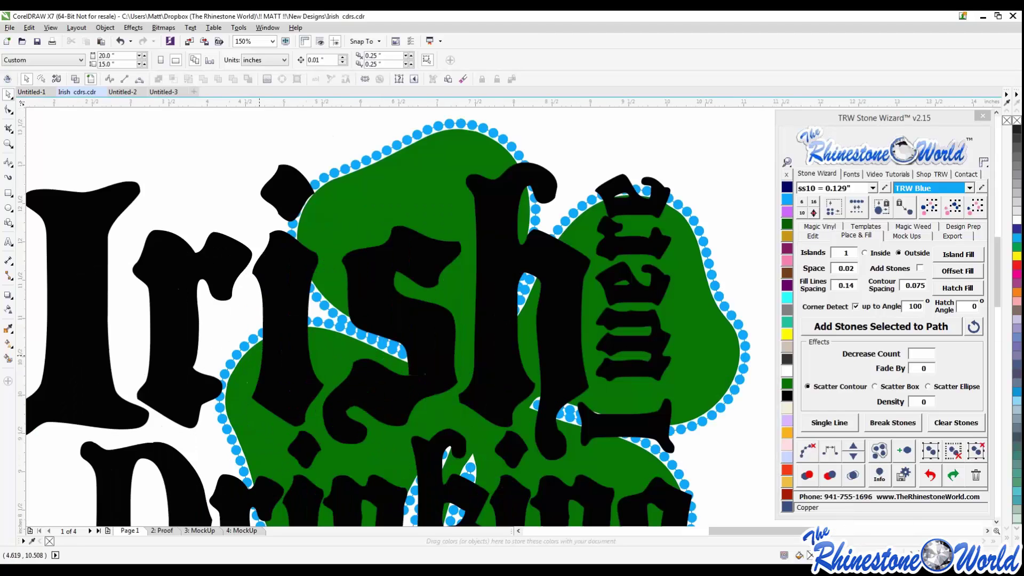
scroll(304, 359, up, 2)
scroll(393, 330, down, 4)
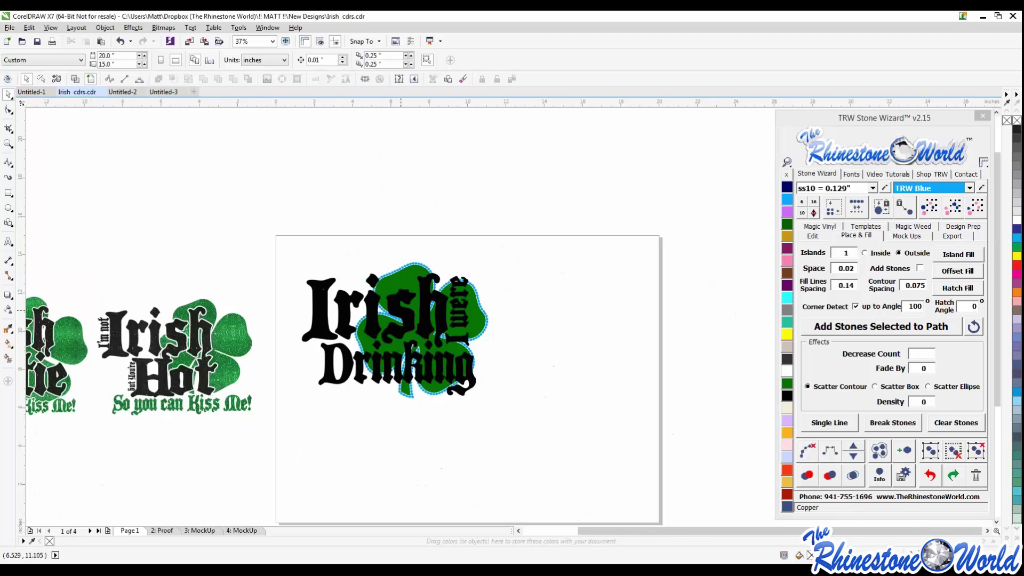
drag(532, 227, 332, 463)
scroll(376, 355, up, 2)
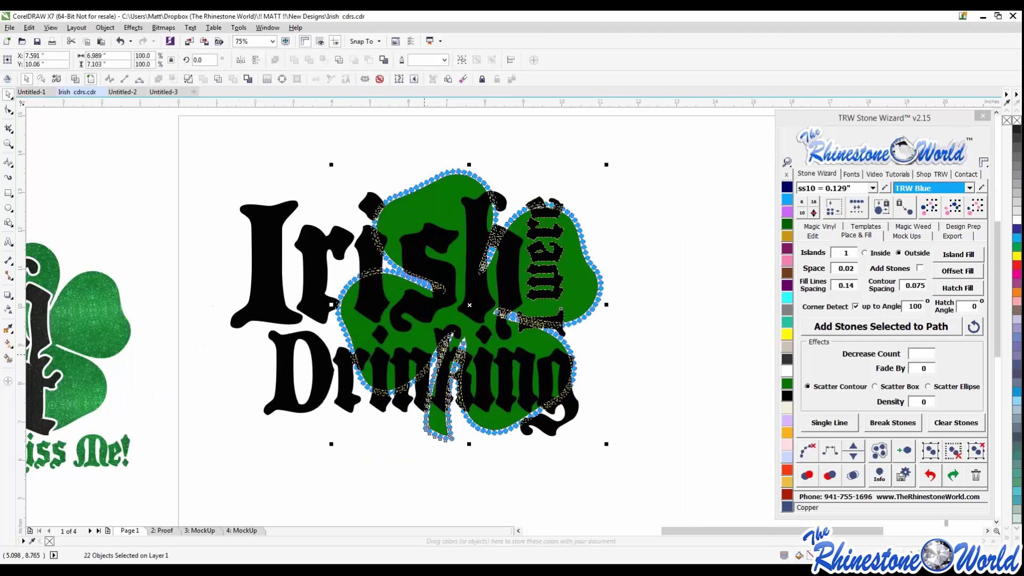
click(661, 373)
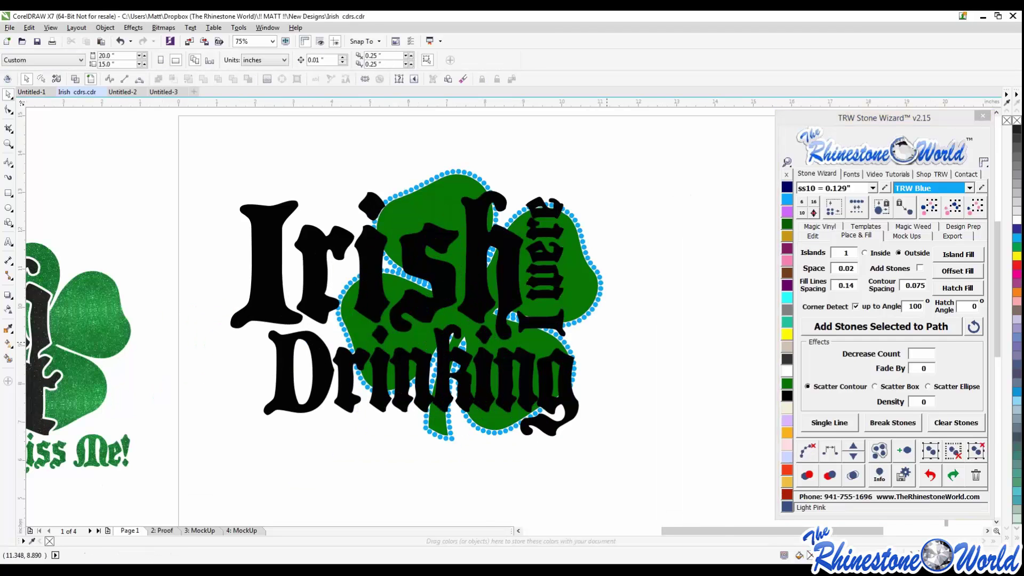
Select all stones matching one on the shamrock's border and merge the overlapping ones.
scroll(581, 327, up, 1)
click(583, 310)
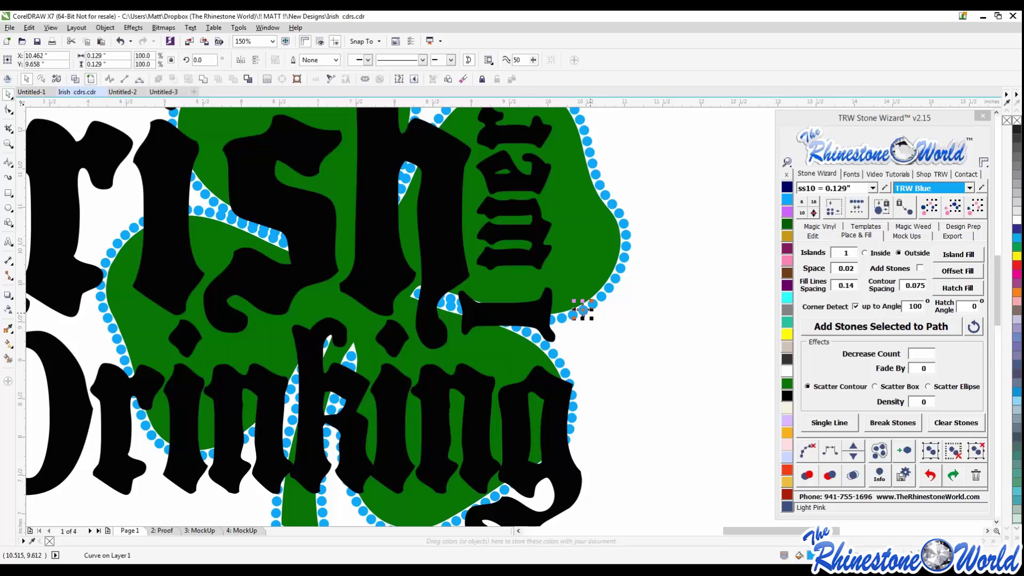
click(930, 207)
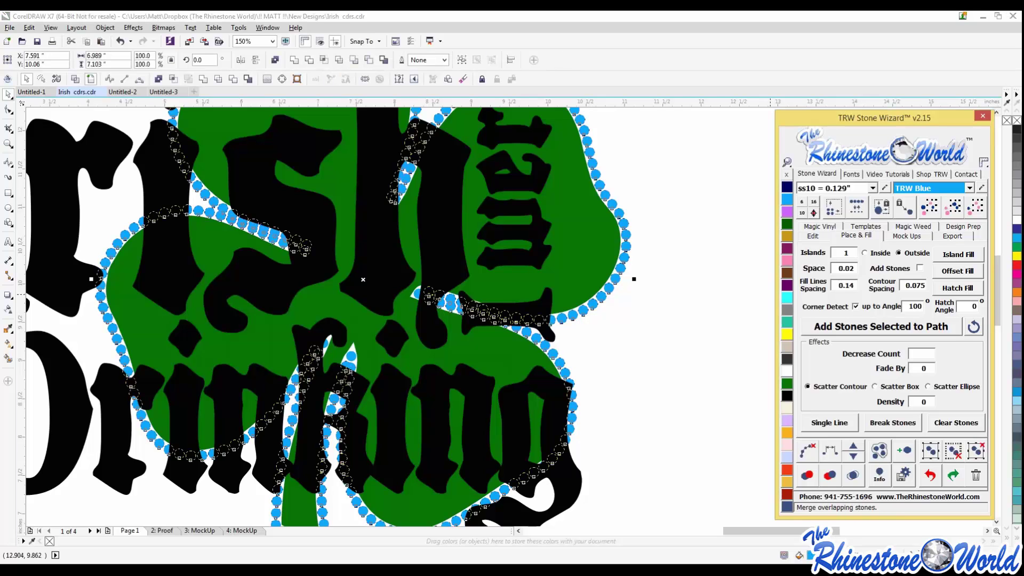
click(853, 475)
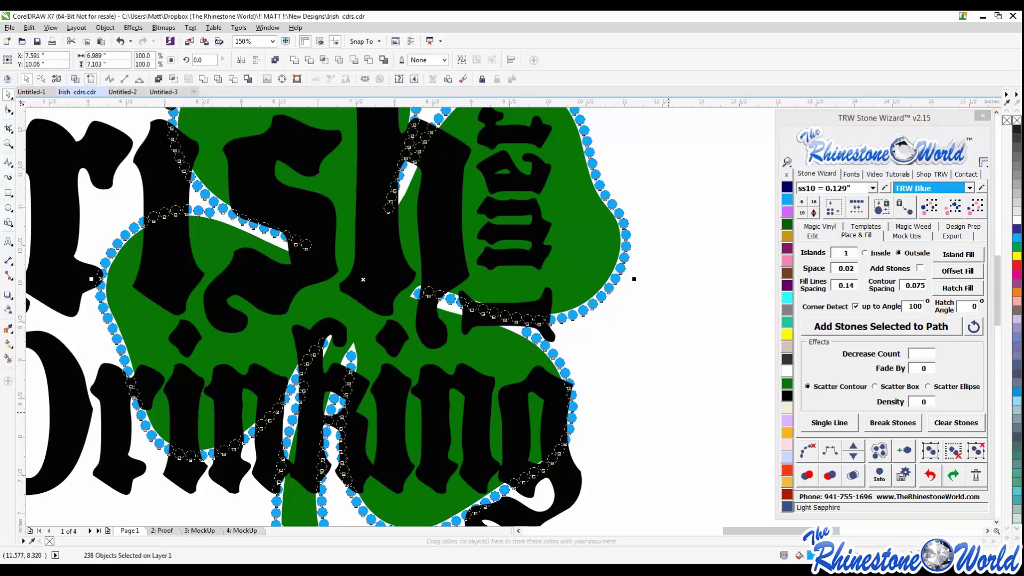
click(655, 401)
scroll(641, 394, down, 2)
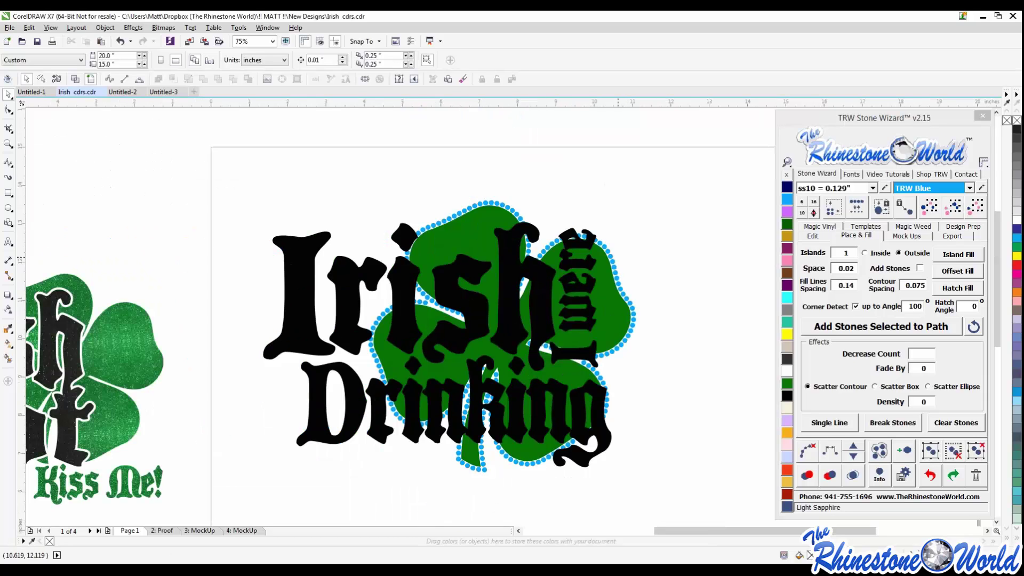
Undo the stone merge, the stone placement and the outer outline's deletion, back to the two plain shamrock outlines.
key(ctrl+z)
key(ctrl+z)
key(ctrl+z)
key(ctrl+z)
key(ctrl+z)
key(ctrl+z)
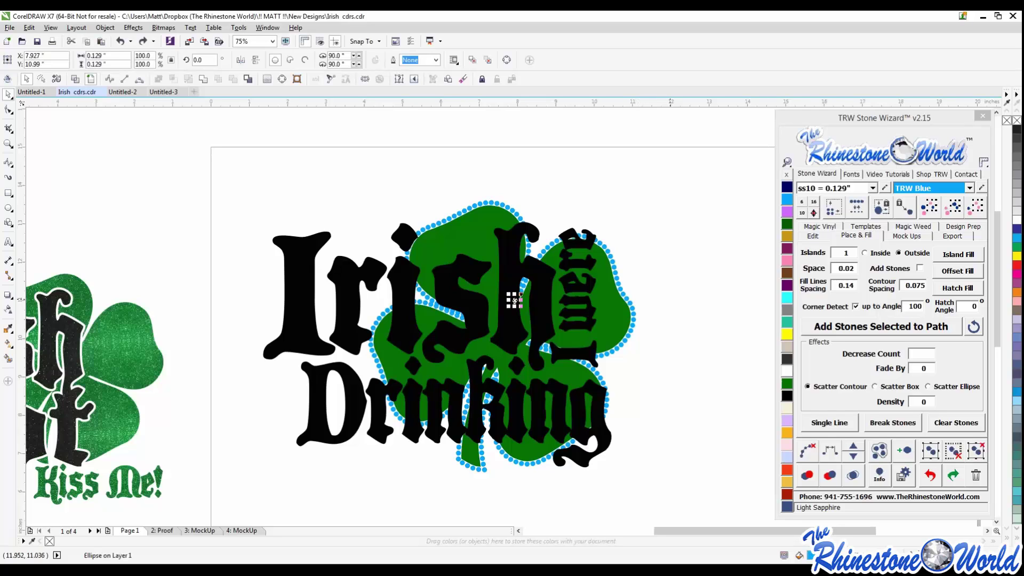
key(ctrl+z)
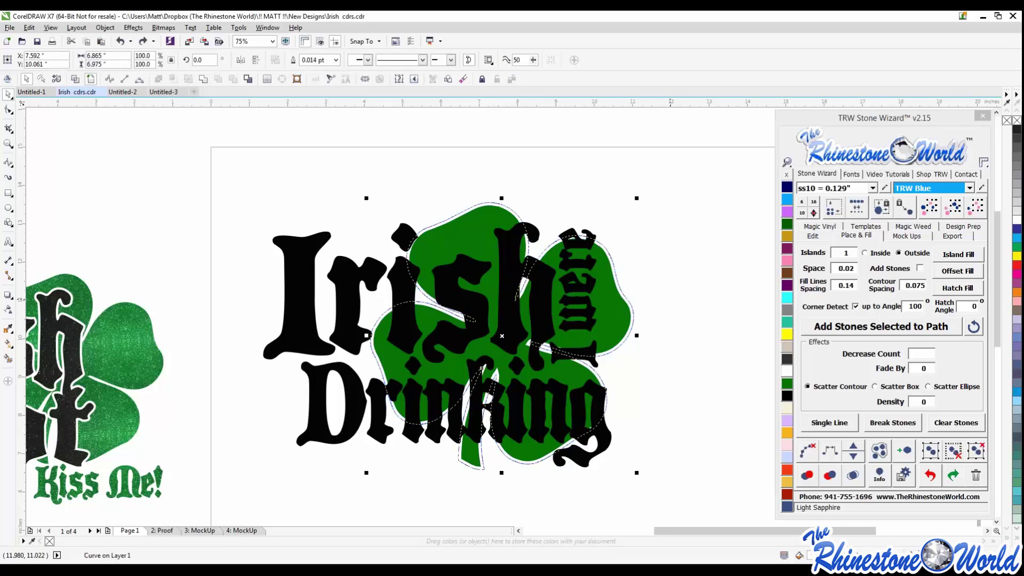
key(ctrl+z)
Add ss10 TRW Blue stones along the inner shamrock outline and clear its path, keeping the outer outline.
click(671, 299)
scroll(649, 298, up, 1)
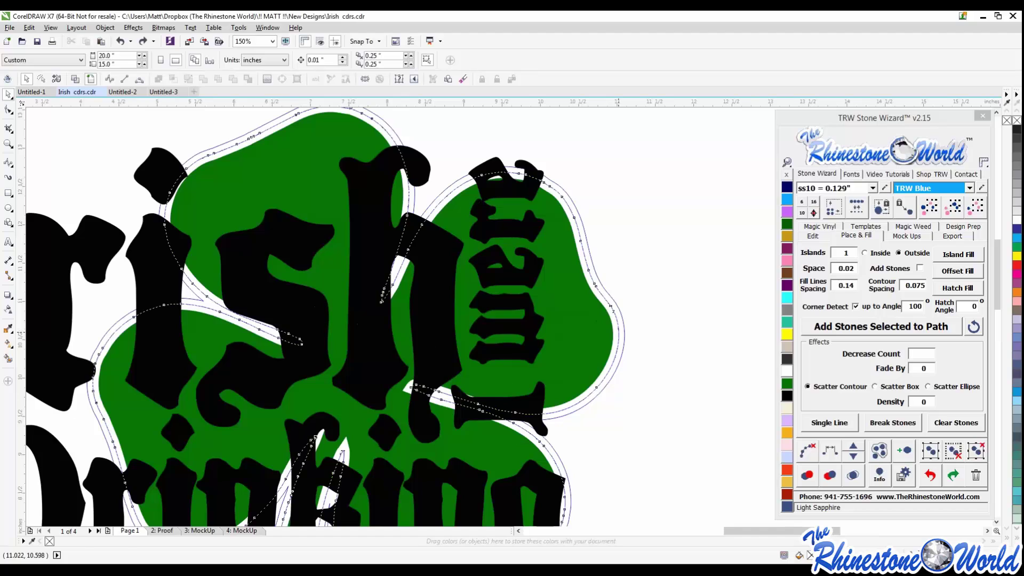
click(619, 331)
click(881, 327)
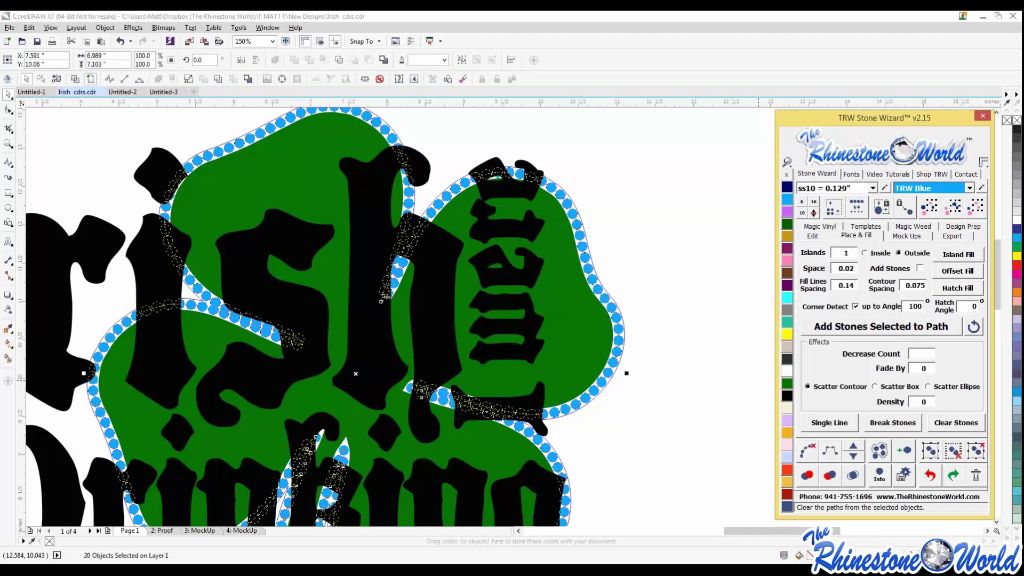
click(807, 451)
click(661, 320)
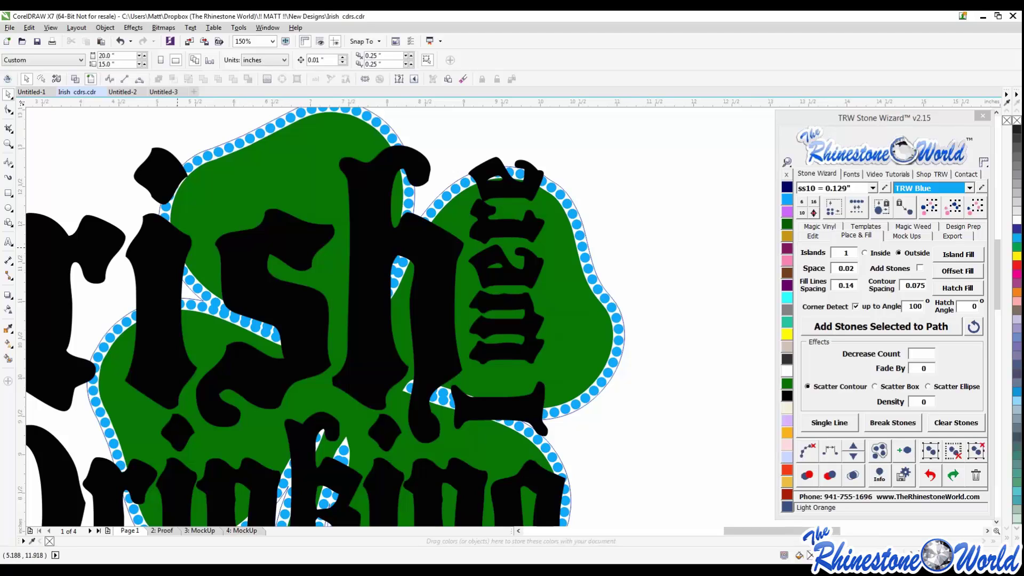
Select the "Irish", "I were" and "Drinking" lettering curves and join them into a single curve.
scroll(625, 275, down, 2)
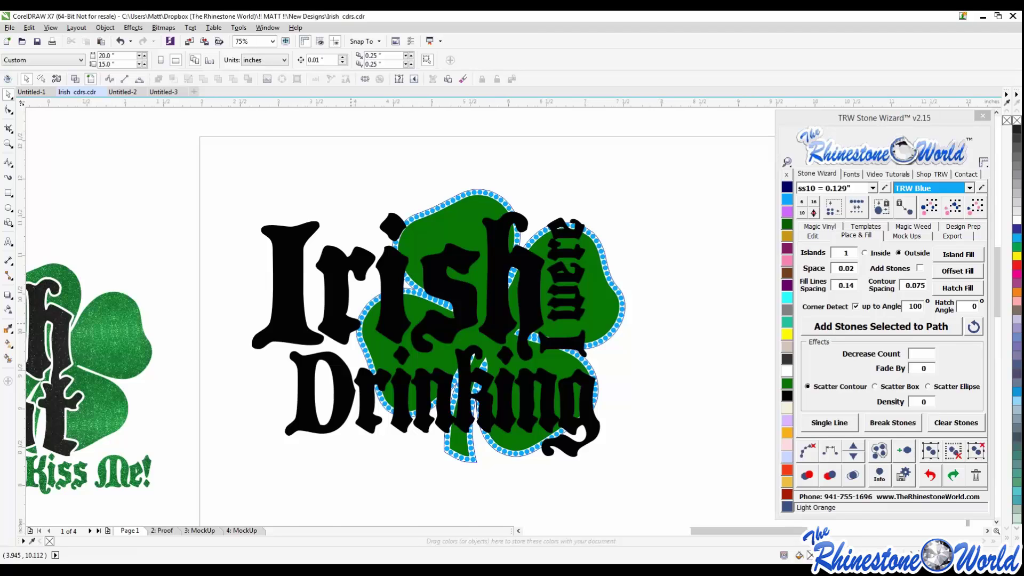
scroll(352, 314, up, 2)
click(346, 322)
scroll(344, 321, down, 2)
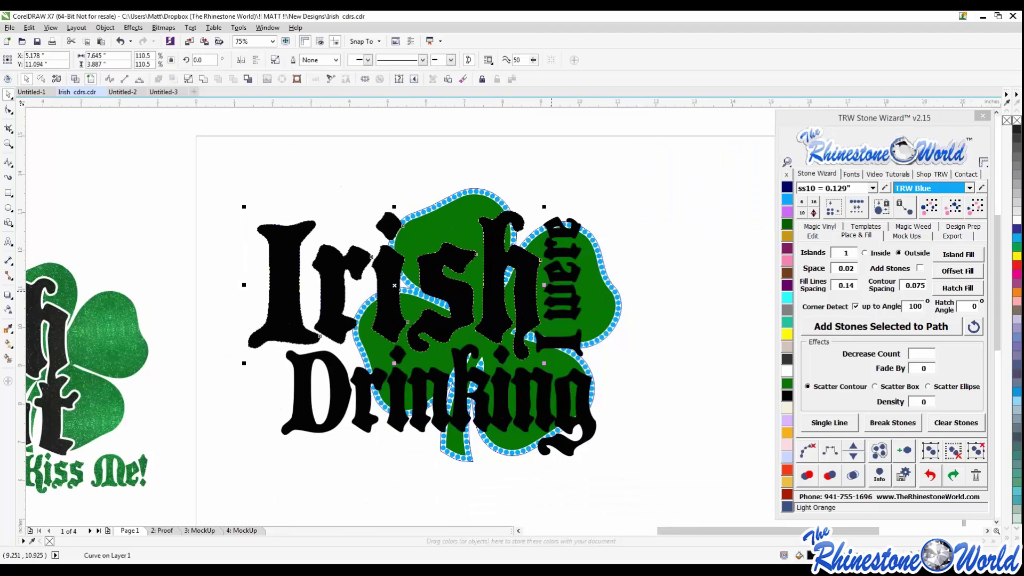
scroll(532, 304, up, 2)
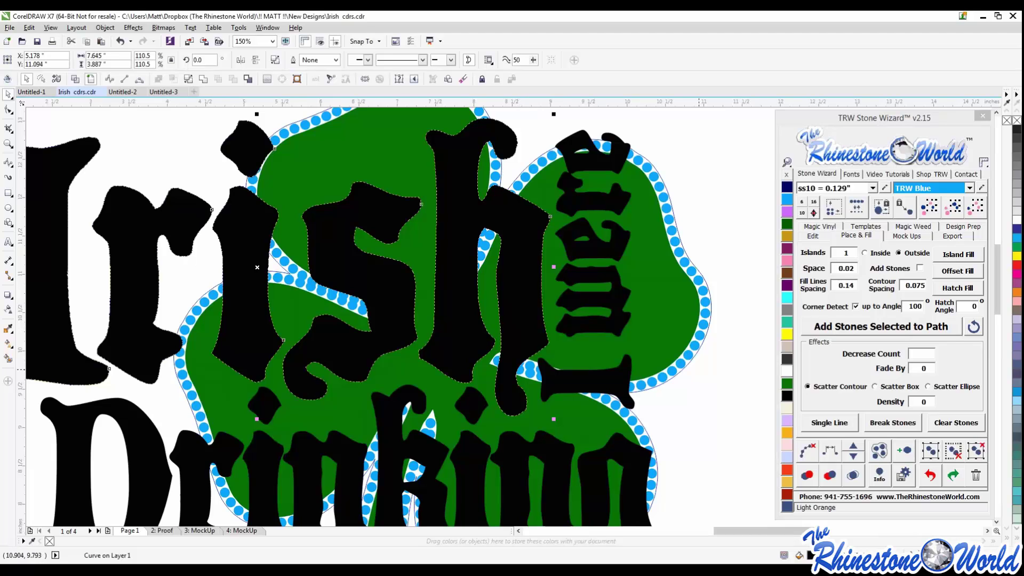
scroll(612, 333, down, 2)
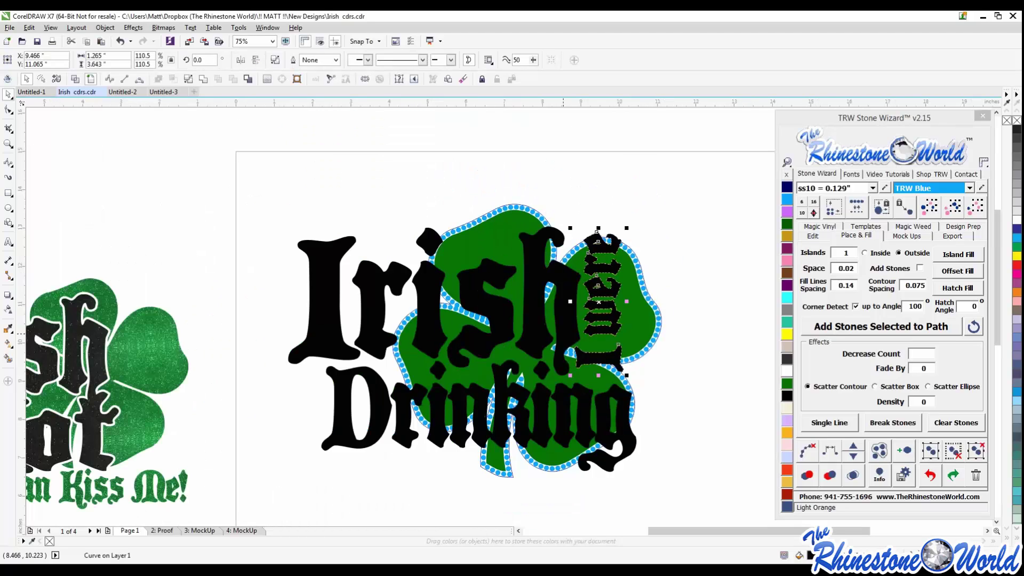
shift+click(567, 333)
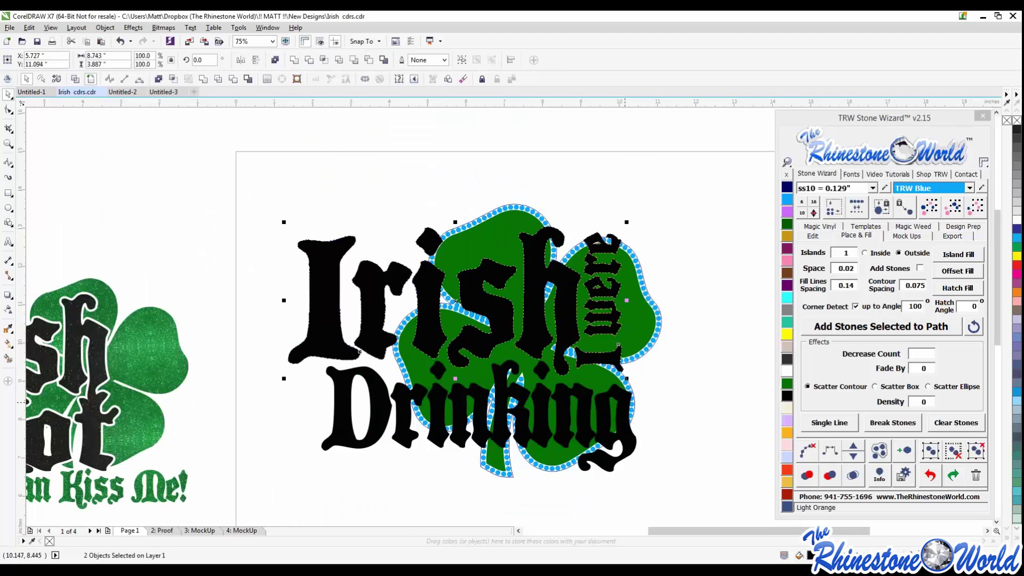
shift+click(625, 402)
click(203, 78)
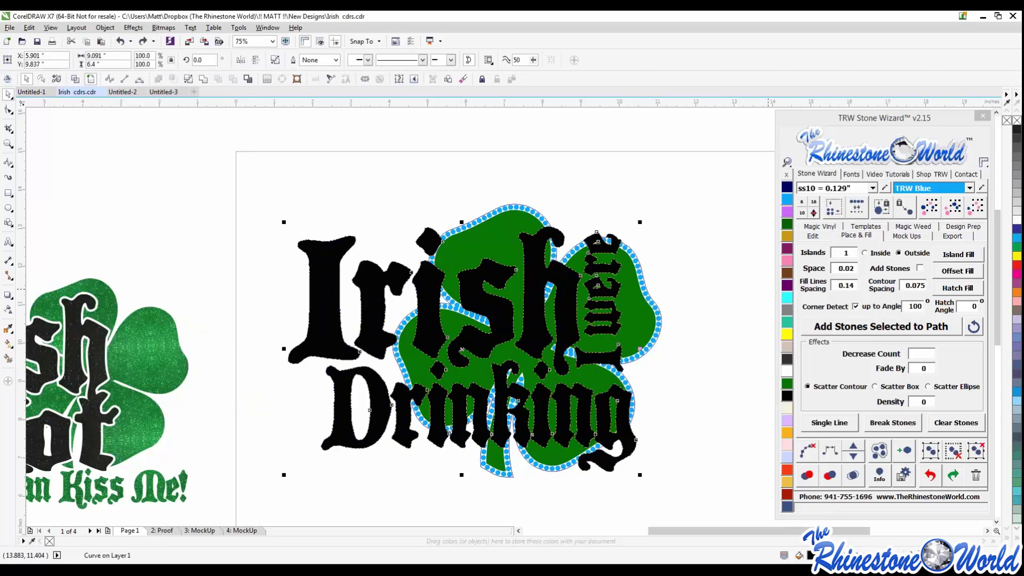
Create one outside island around the joined lettering with a contour spacing of 0.05.
drag(926, 285, 917, 285)
text(5)
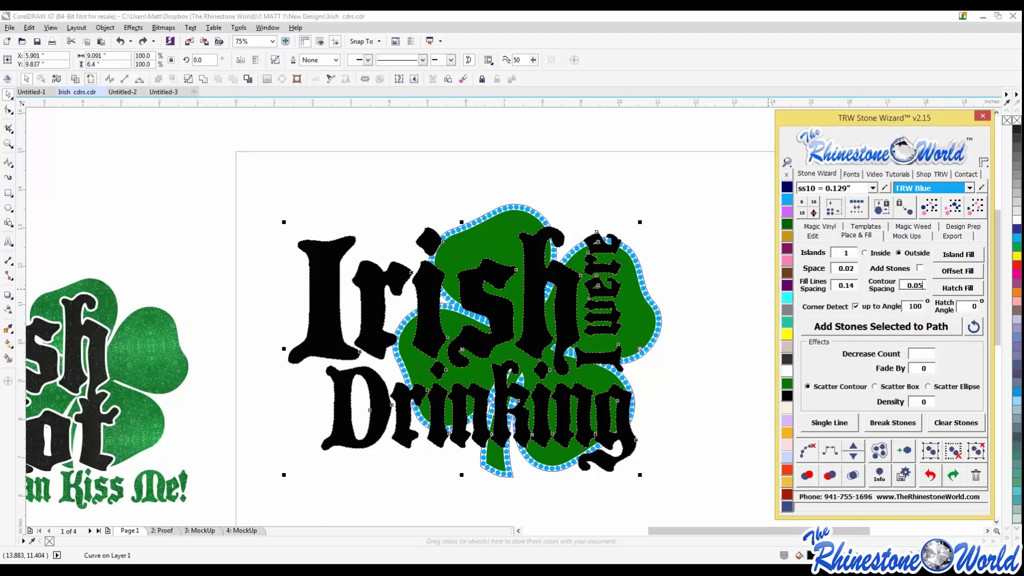
click(959, 254)
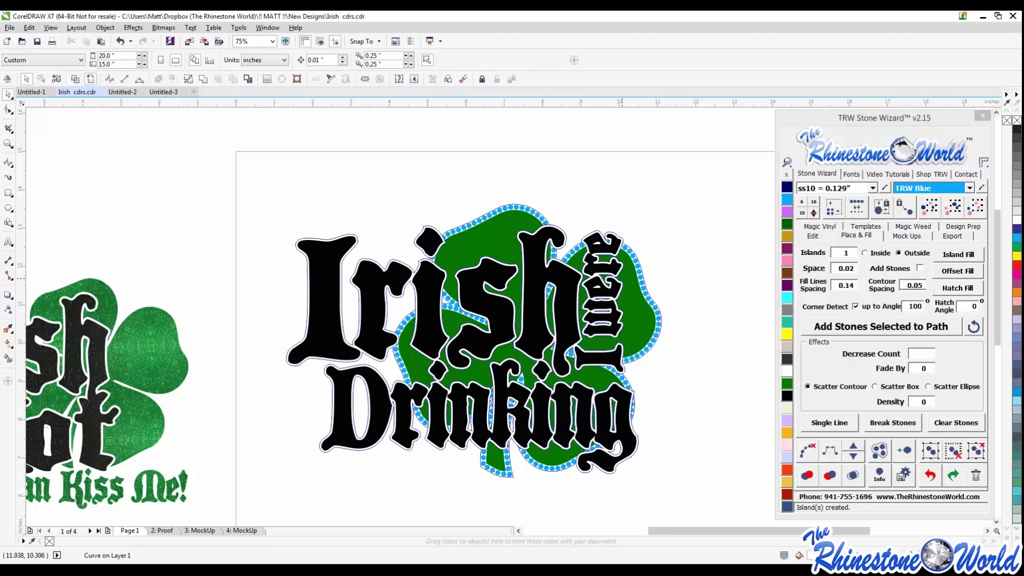
Trim the green shamrock with the island outline around the lettering.
scroll(627, 274, up, 2)
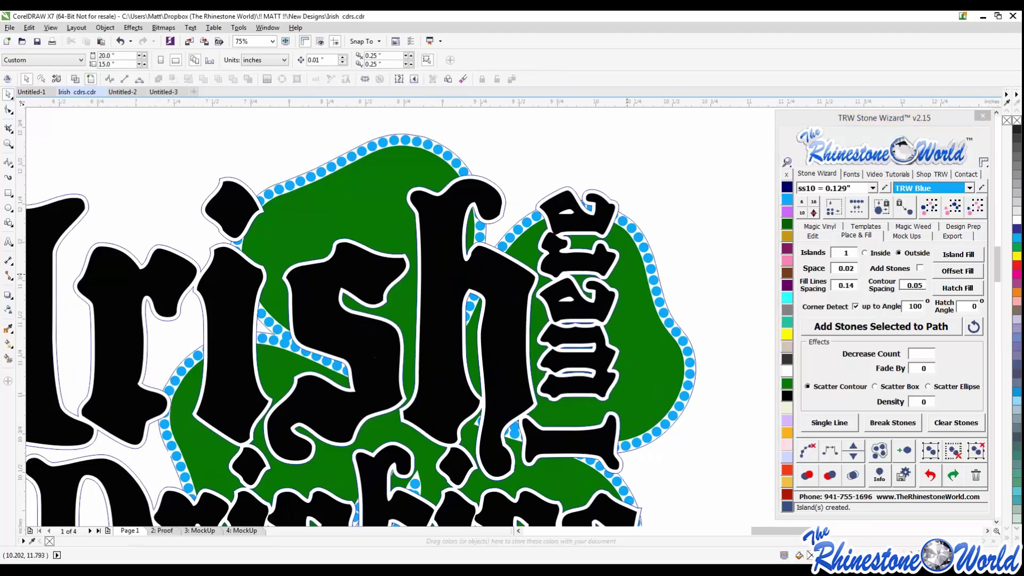
click(654, 339)
shift+click(653, 339)
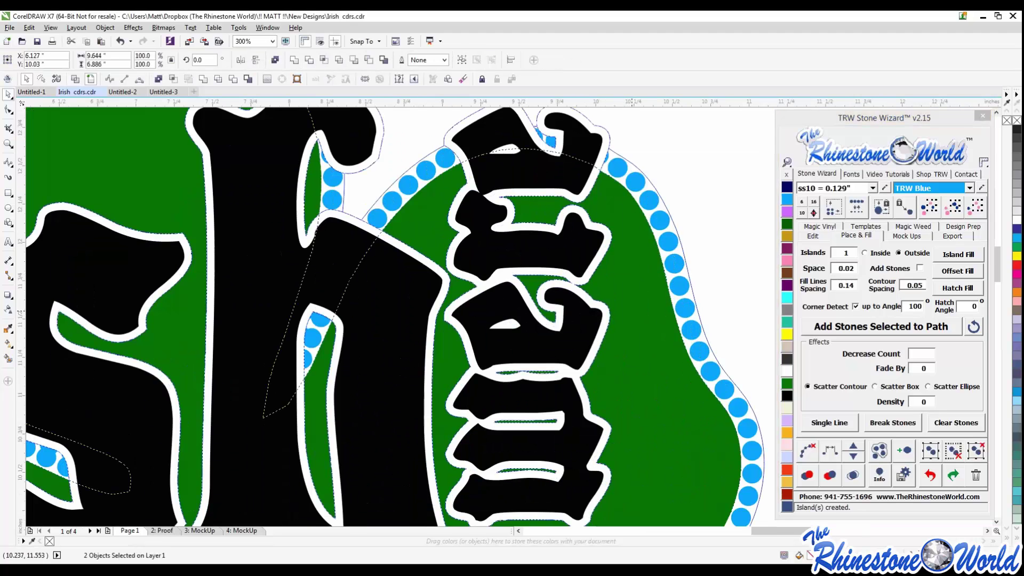
scroll(631, 311, down, 2)
click(233, 79)
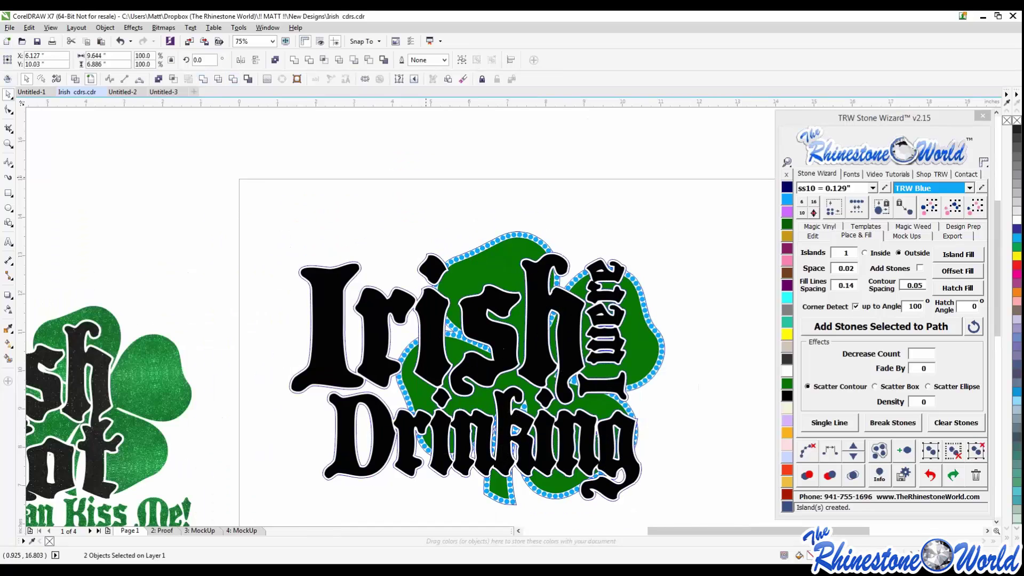
key(Escape)
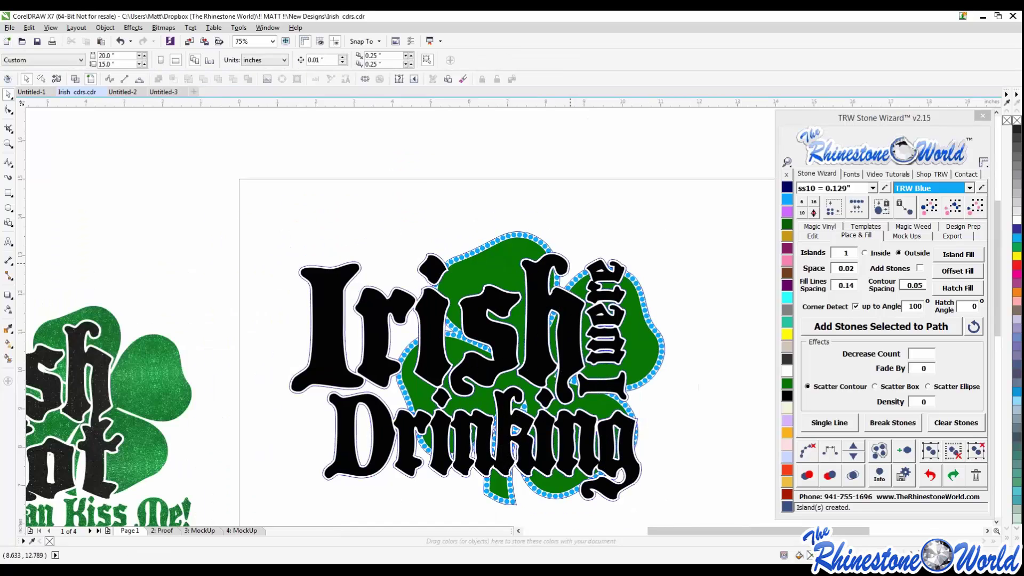
Remove the island outline around the lettering, and check the trimmed shamrock by moving it aside and back.
drag(570, 264, 610, 214)
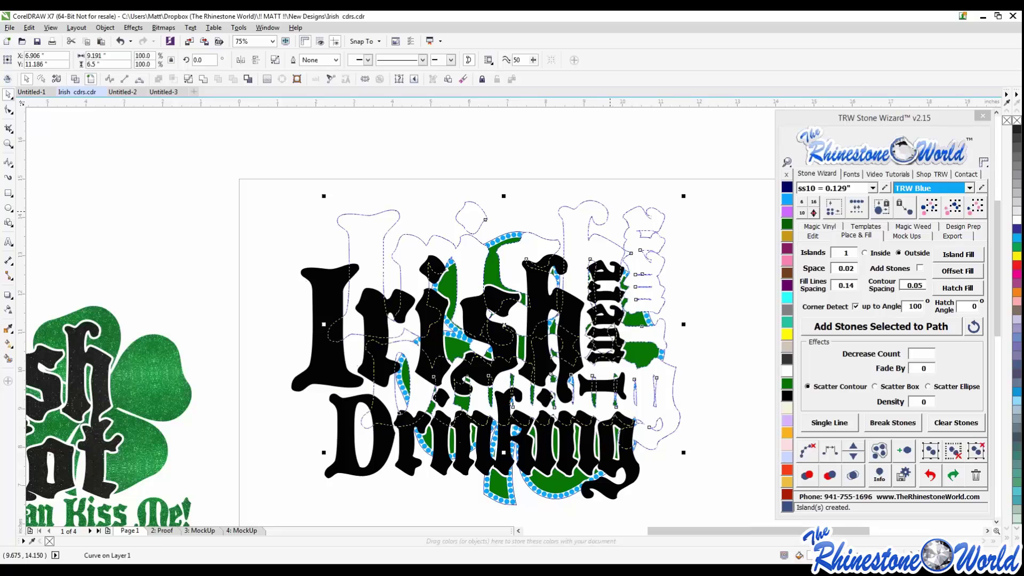
key(Escape)
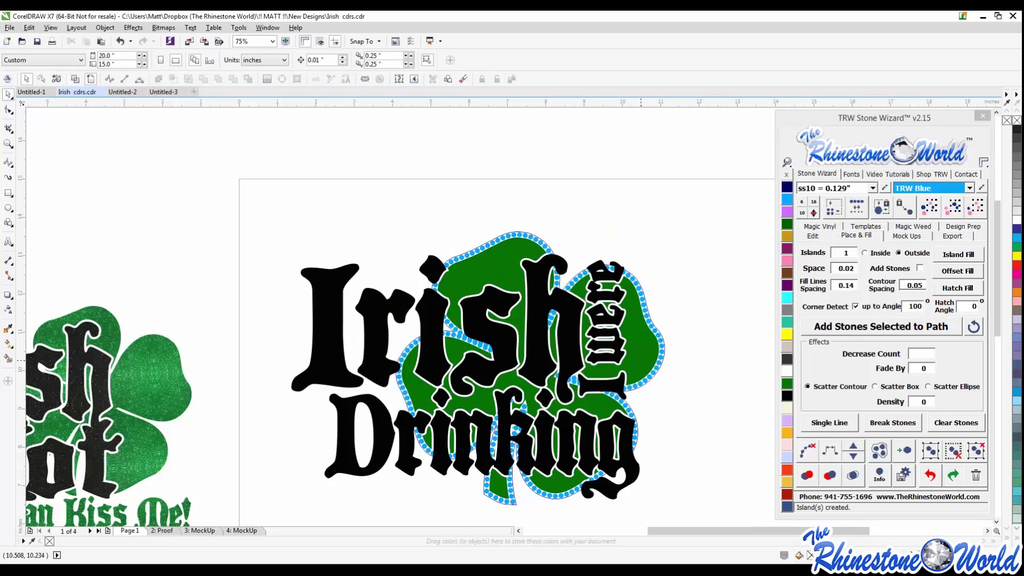
drag(640, 355, 718, 309)
key(ctrl+z)
Select all stones matching one on the shamrock's border, merge the overlapping ones and inspect the border.
scroll(670, 387, up, 2)
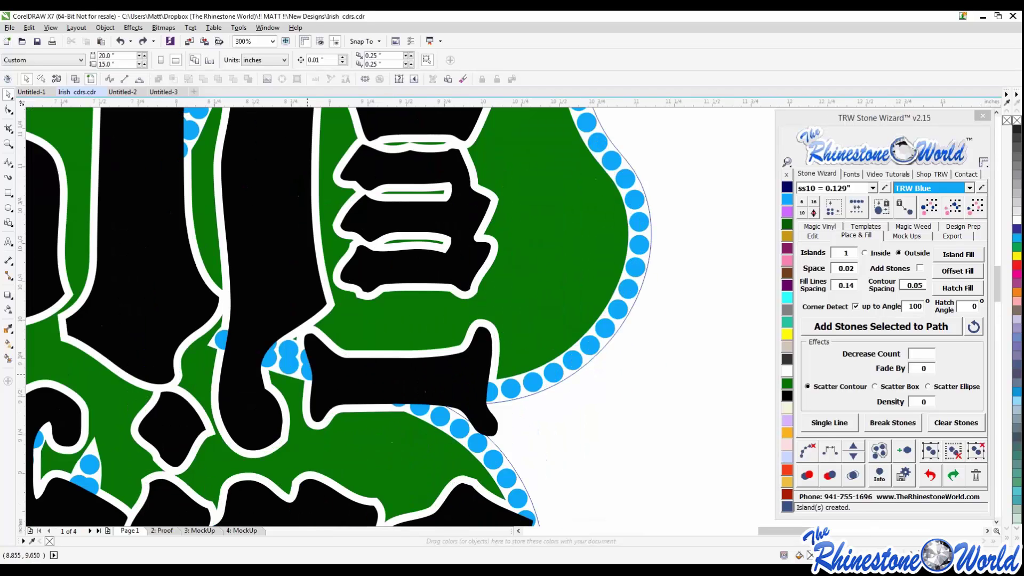
click(311, 371)
scroll(311, 371, down, 1)
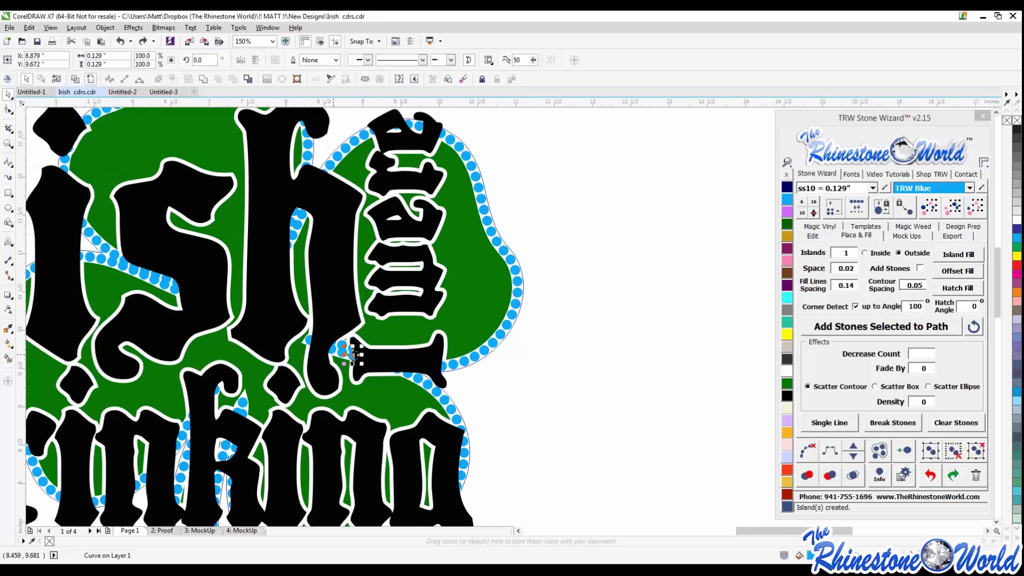
click(892, 422)
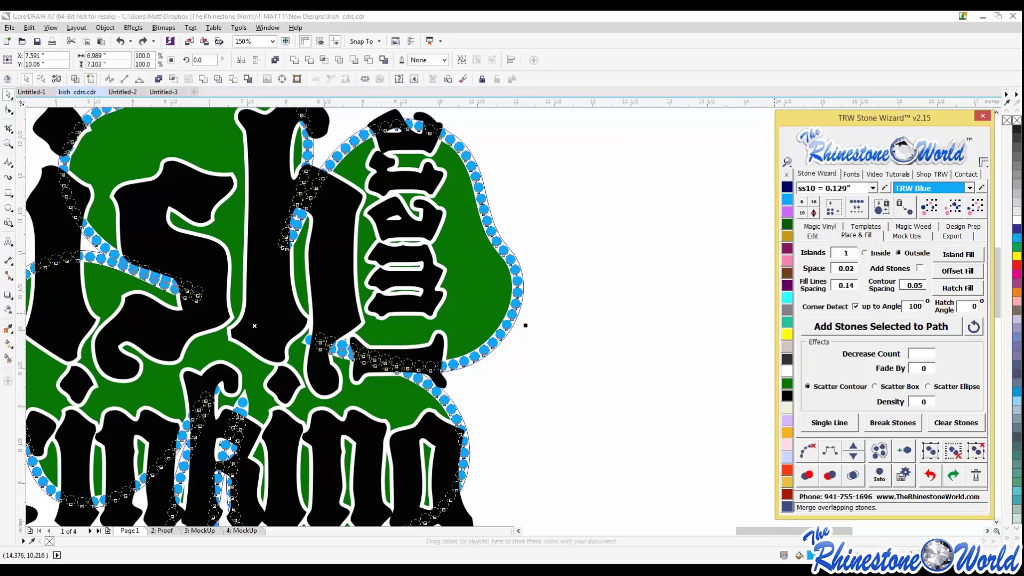
click(853, 475)
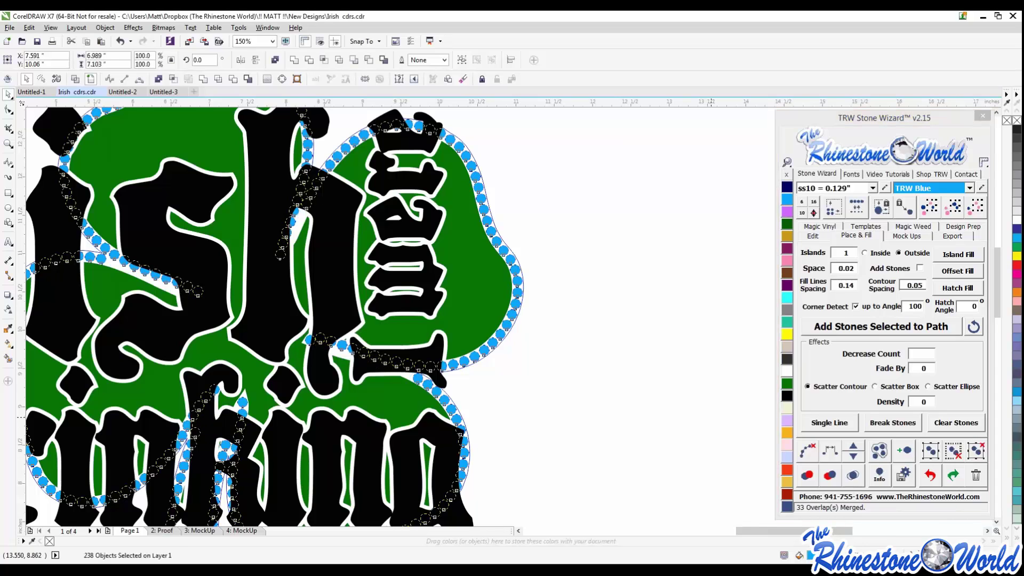
click(662, 335)
scroll(661, 335, down, 2)
scroll(557, 423, up, 2)
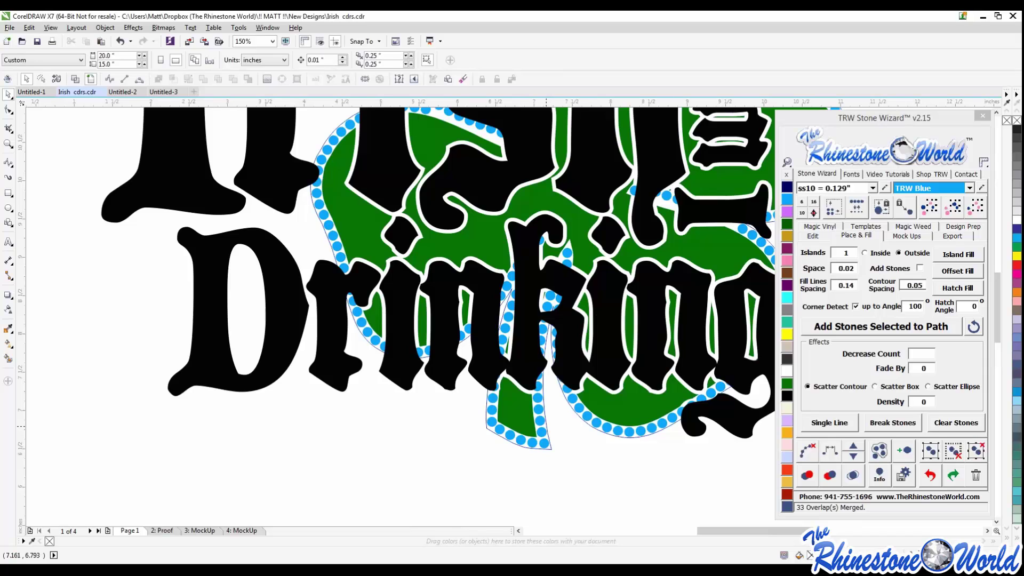
Delete the thin outer shamrock outline and check the remaining curves in wireframe view.
click(546, 425)
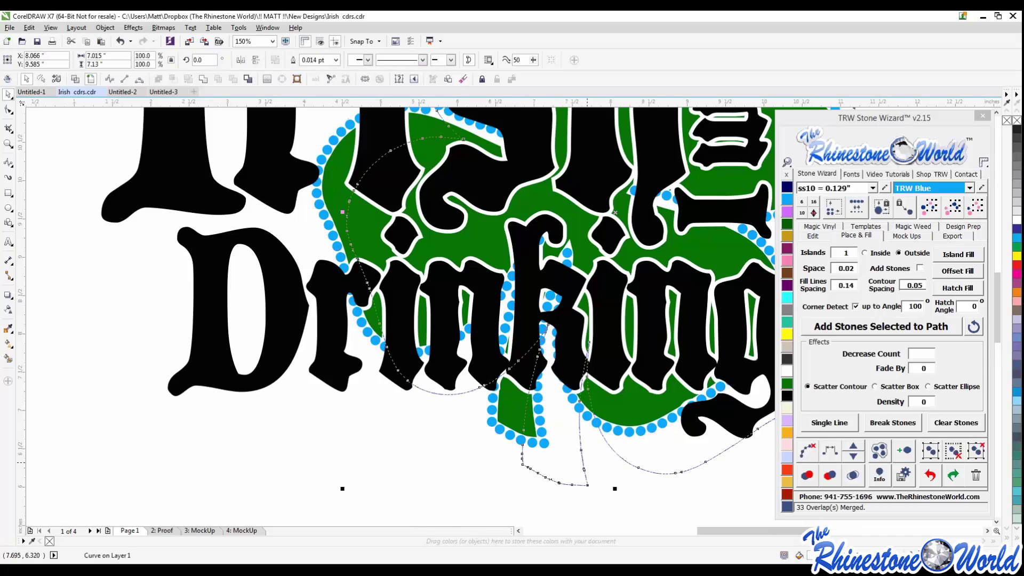
key(Delete)
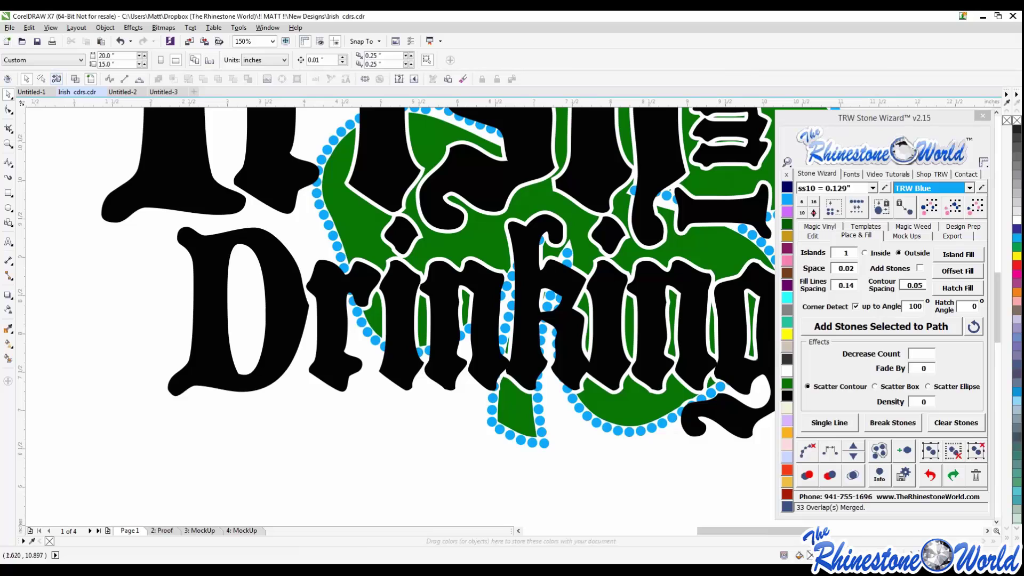
click(76, 79)
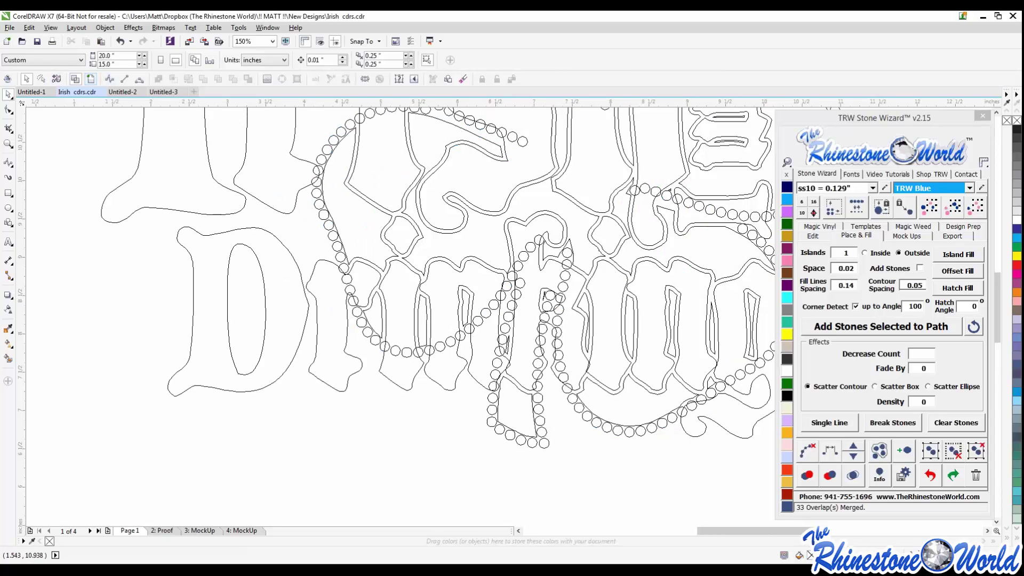
click(92, 79)
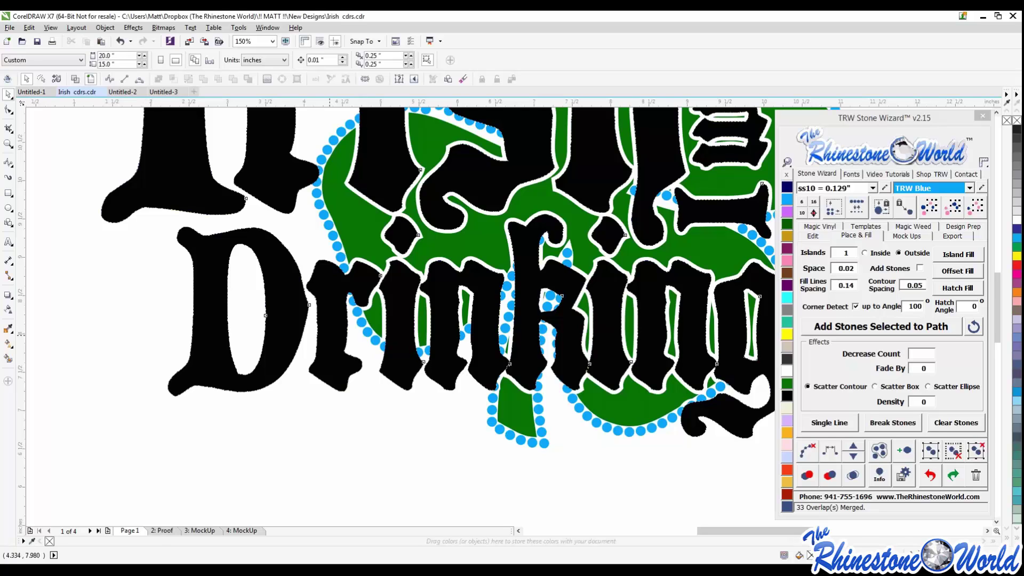
click(345, 293)
scroll(450, 194, down, 2)
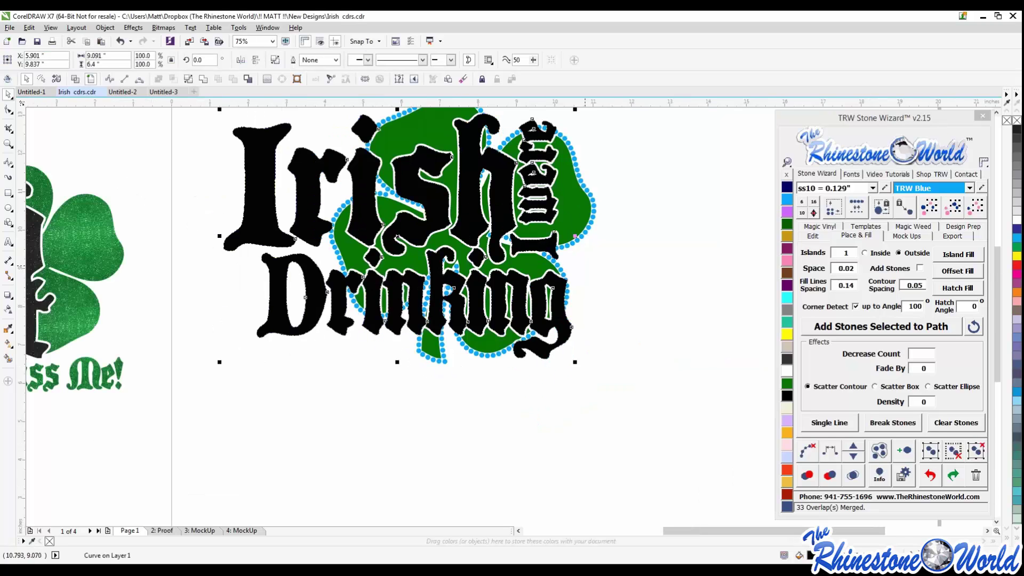
click(586, 248)
scroll(587, 248, up, 2)
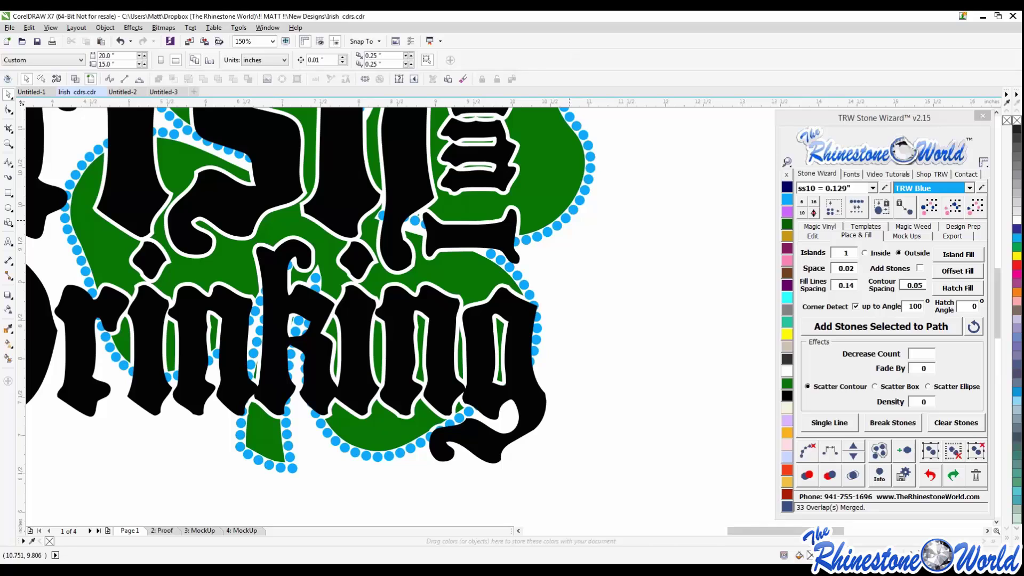
Select all matching border stones together with the lettering, and check the selection by moving it aside and back.
click(569, 219)
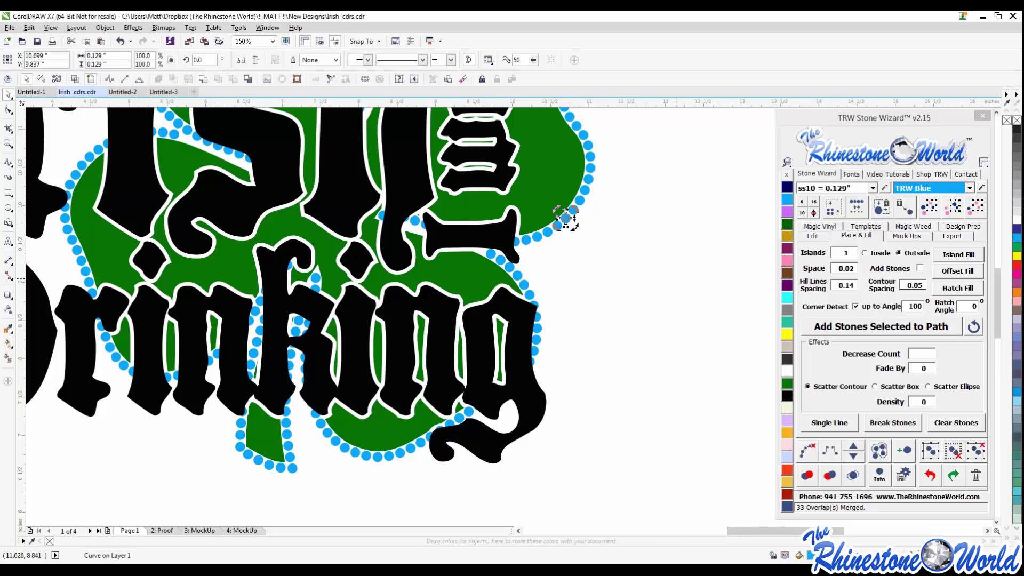
click(557, 225)
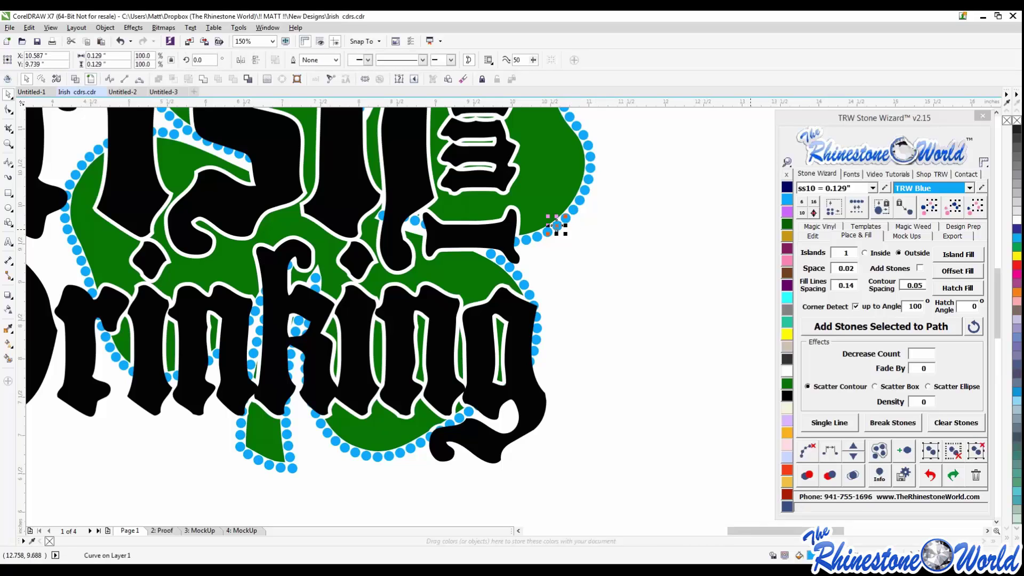
click(930, 207)
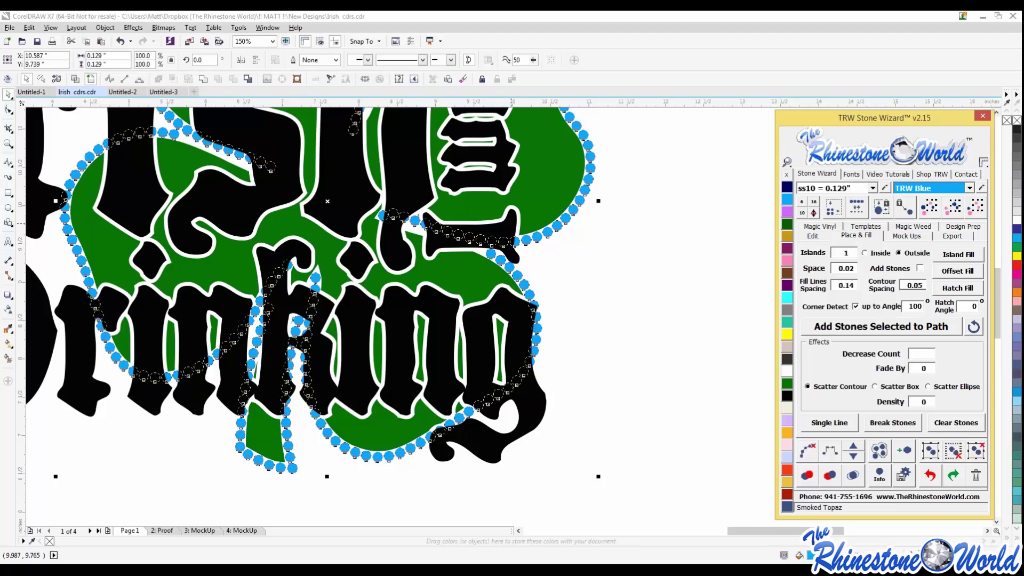
scroll(513, 222, down, 2)
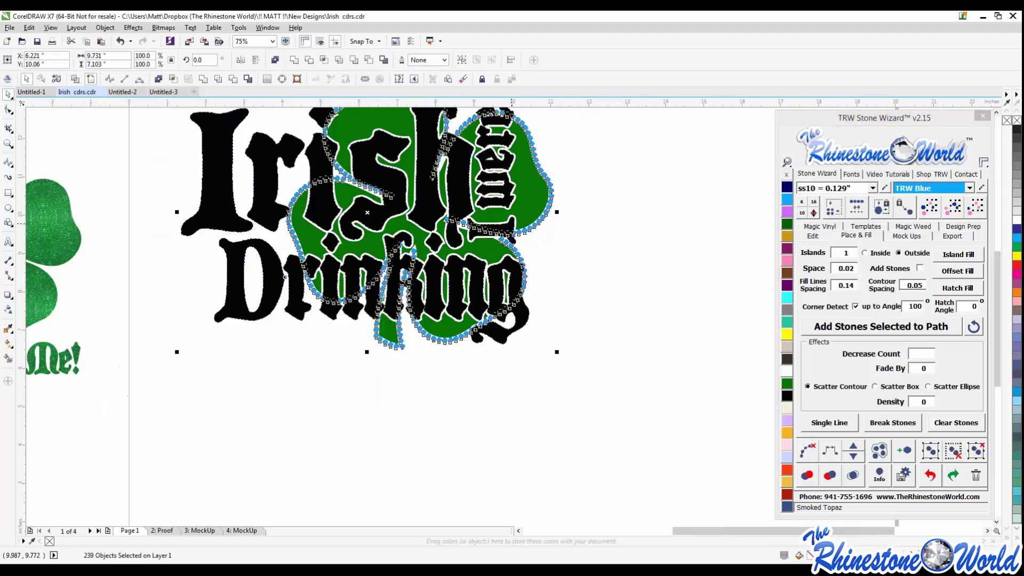
drag(512, 223, 688, 322)
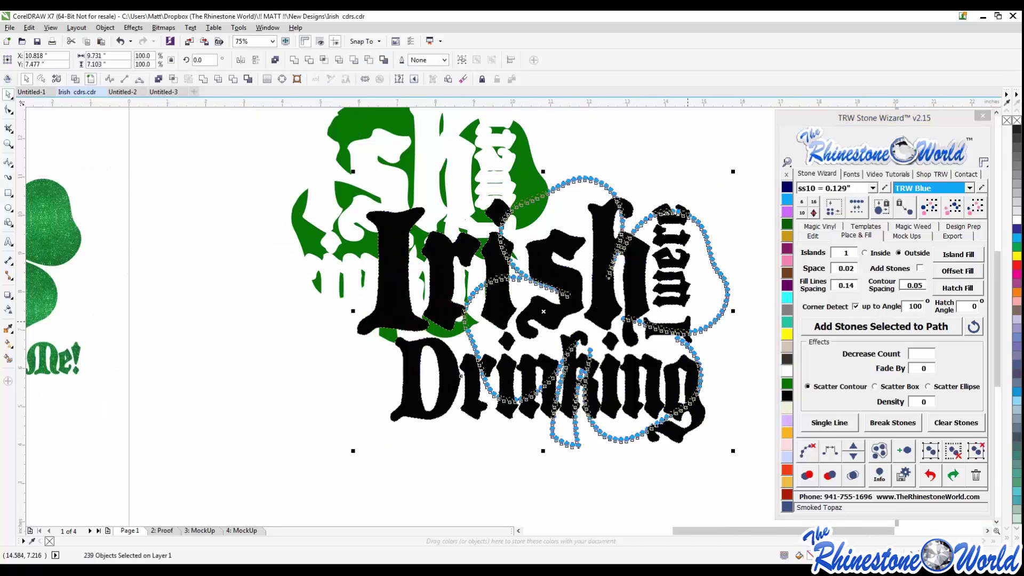
key(ctrl+z)
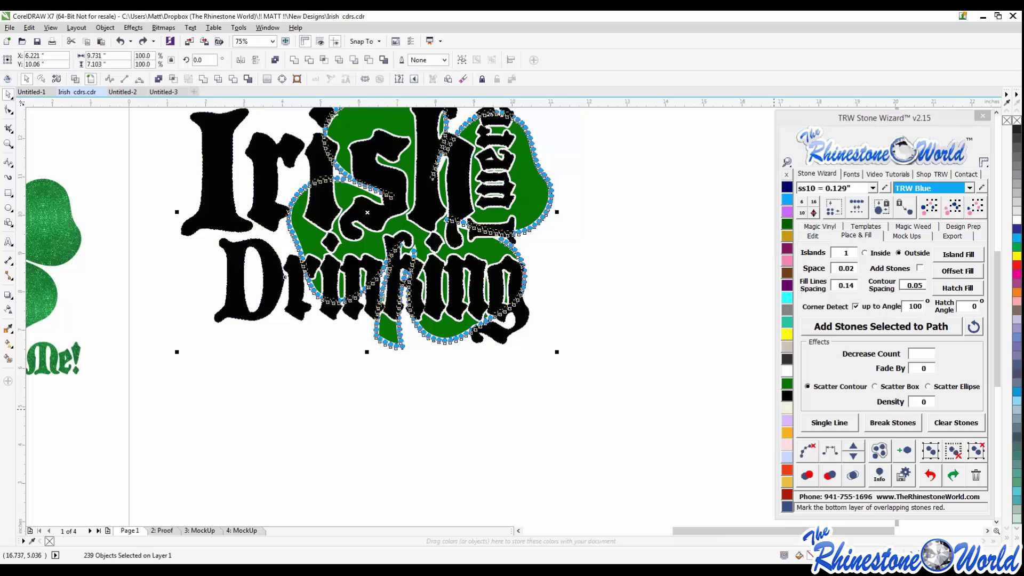
Mark the border stones lying under the lettering red and delete them.
click(830, 475)
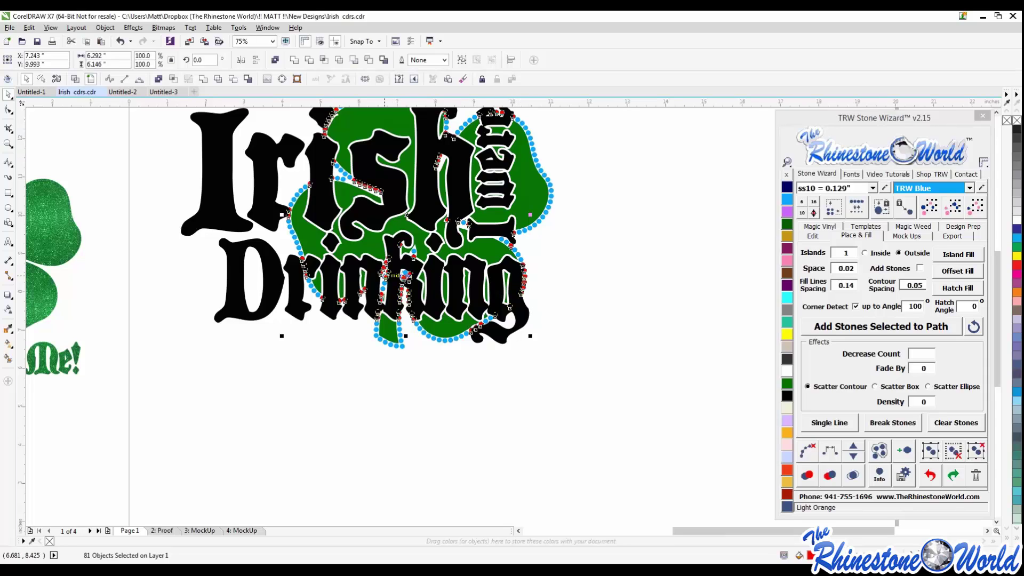
drag(503, 264, 560, 337)
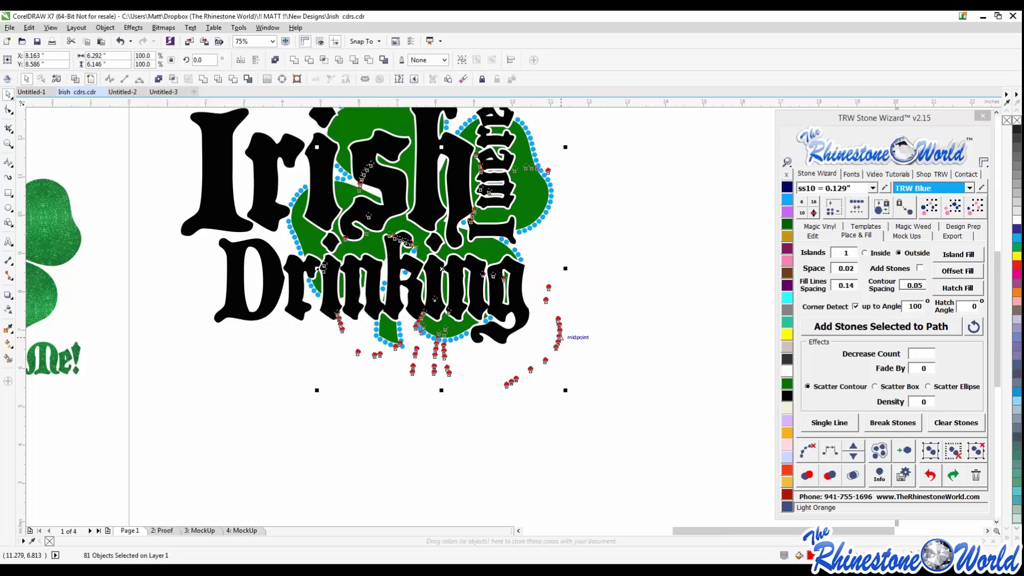
key(Delete)
scroll(561, 337, down, 1)
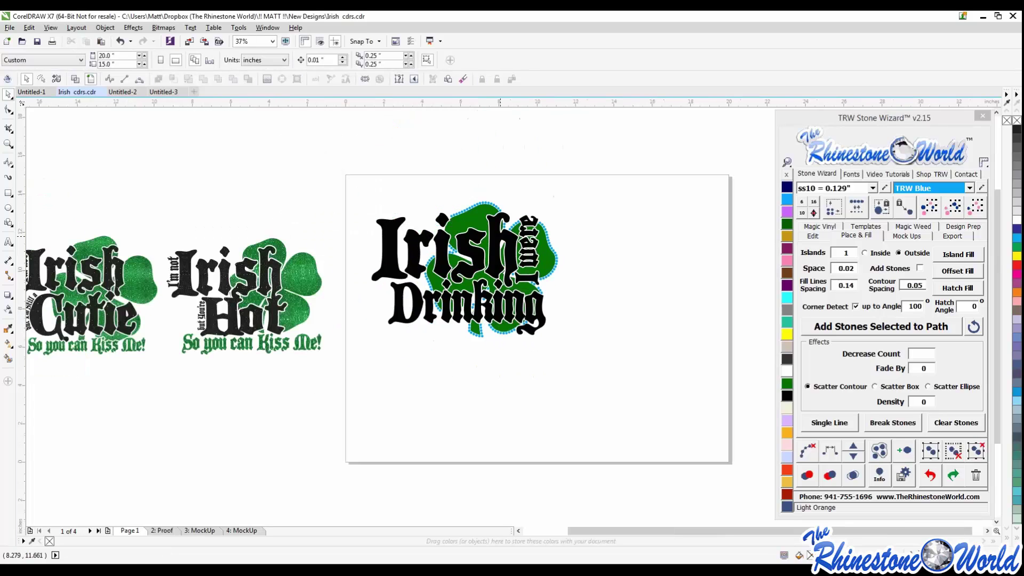
scroll(459, 246, up, 2)
scroll(474, 248, down, 1)
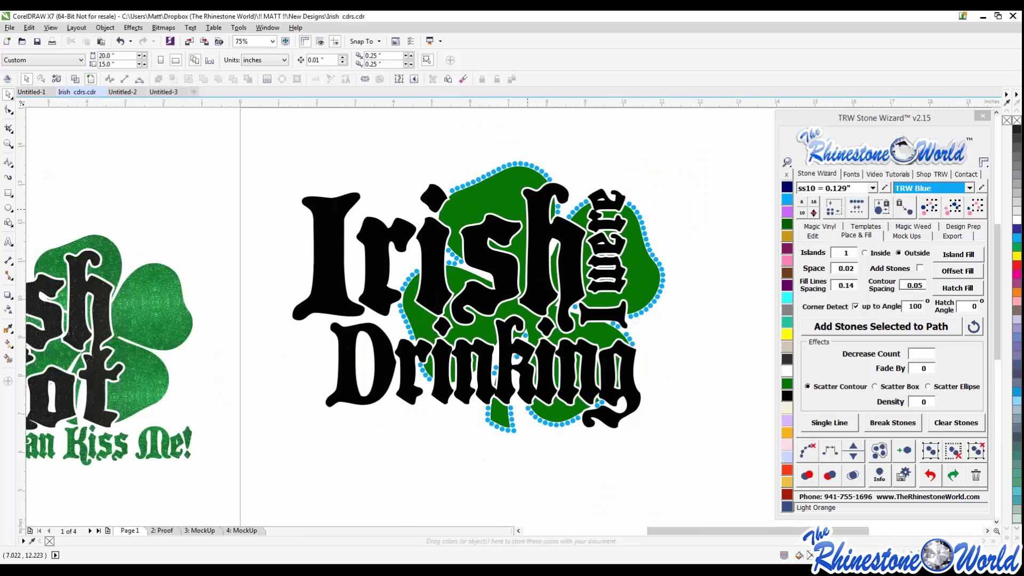
Move the crowded border stone in the gap between the i and s of "Irish" into line with the lower row.
scroll(558, 190, up, 3)
scroll(557, 190, down, 2)
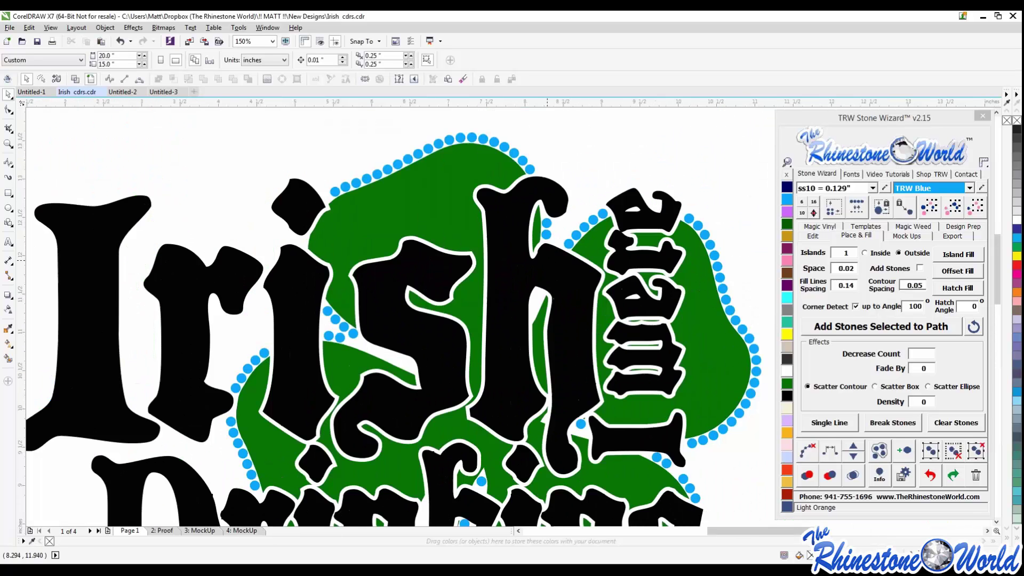
scroll(568, 240, down, 1)
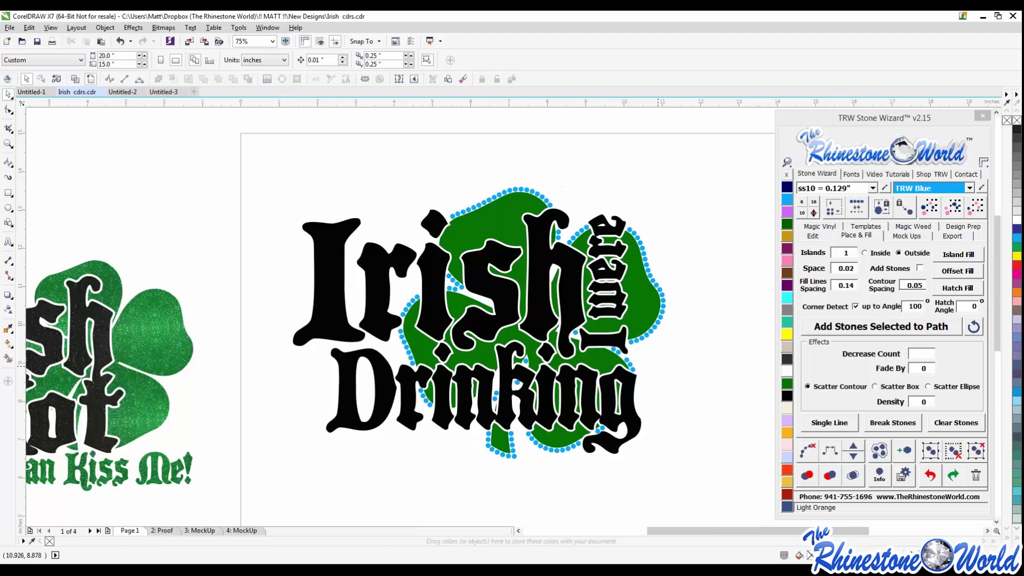
scroll(528, 329, down, 1)
scroll(542, 329, up, 2)
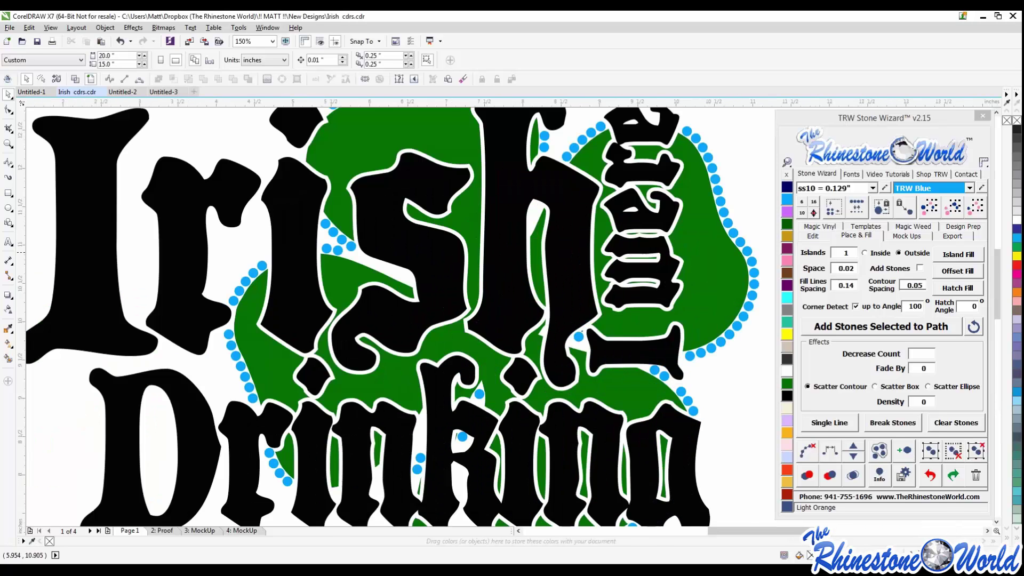
scroll(365, 249, up, 2)
click(351, 247)
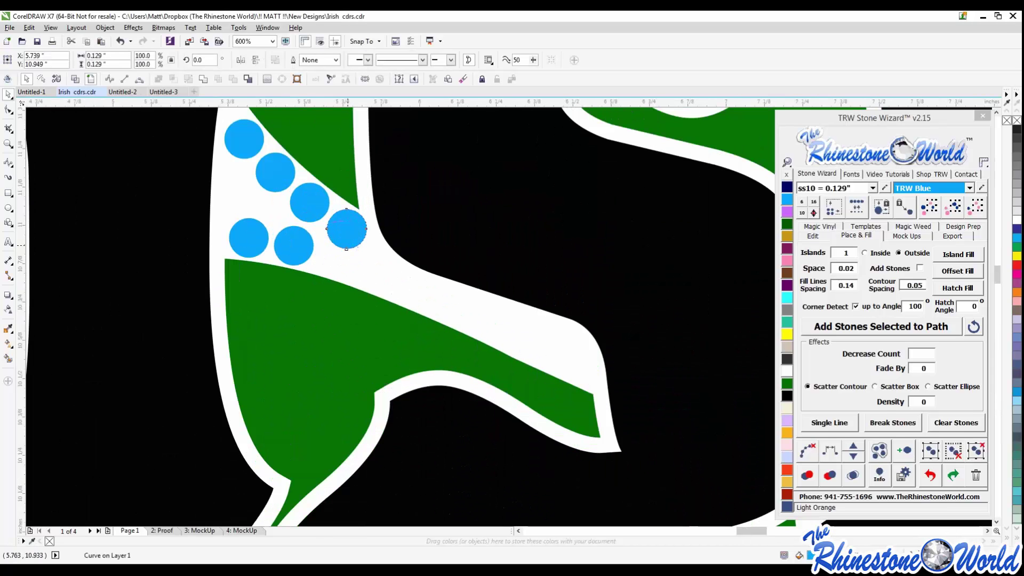
drag(347, 229, 340, 241)
scroll(340, 241, down, 2)
key(Escape)
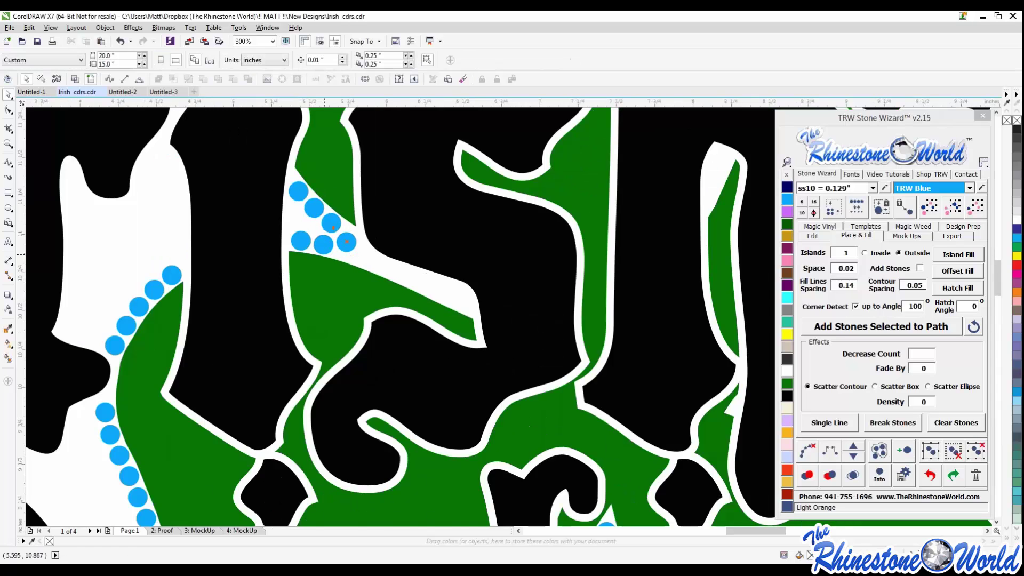
scroll(495, 321, down, 1)
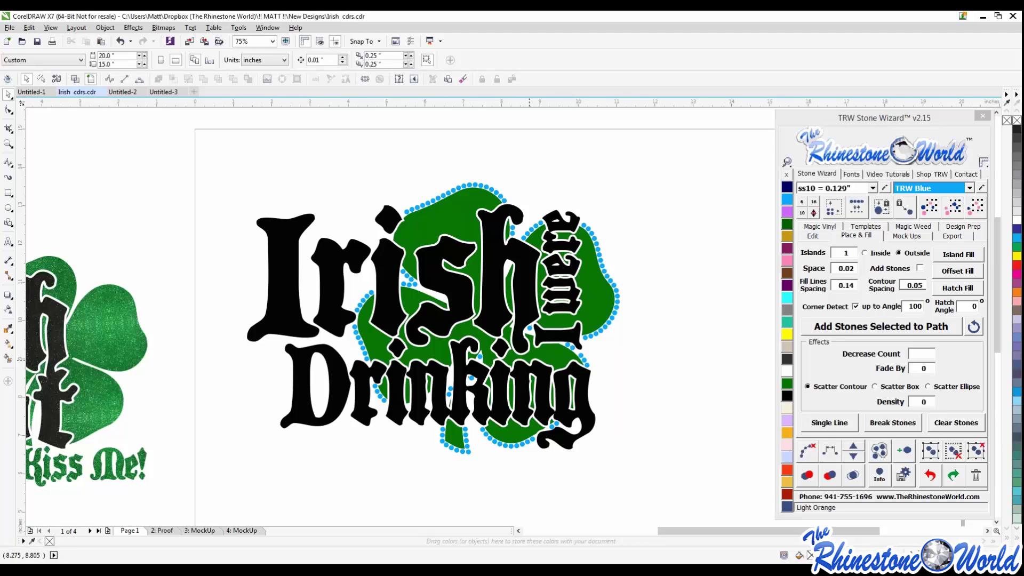
Delete the isolated stone beside the tail of the h in "Irish" and the one above the arm of the k in "Drinking".
scroll(581, 348, up, 1)
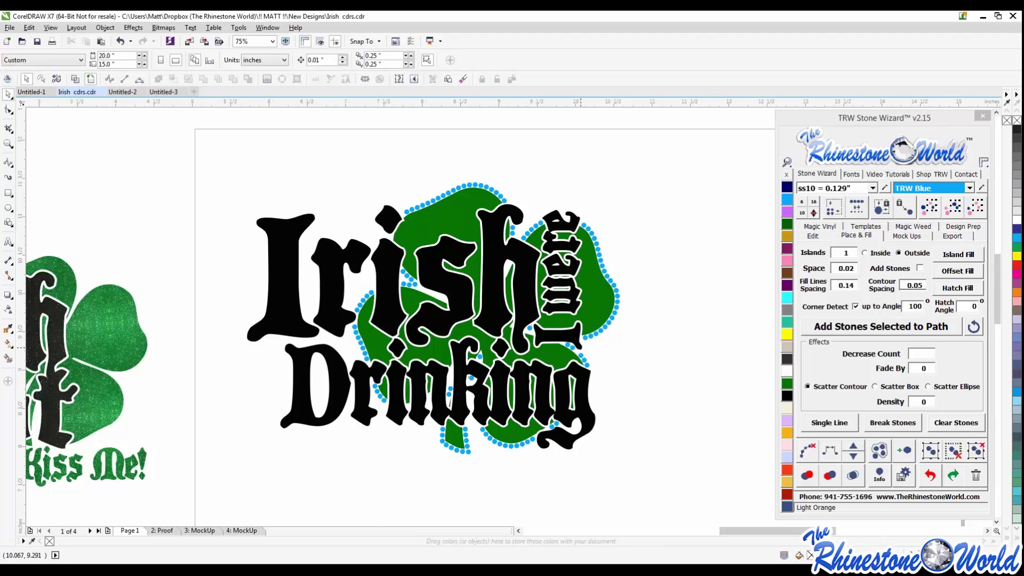
scroll(581, 348, up, 1)
scroll(581, 348, down, 2)
scroll(534, 338, up, 2)
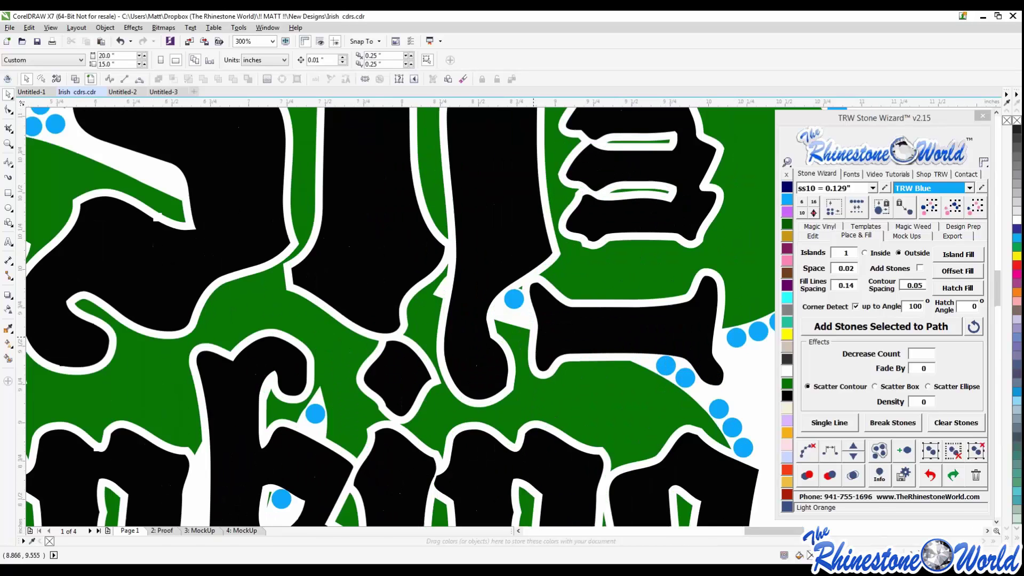
click(514, 302)
key(Delete)
click(315, 414)
key(Delete)
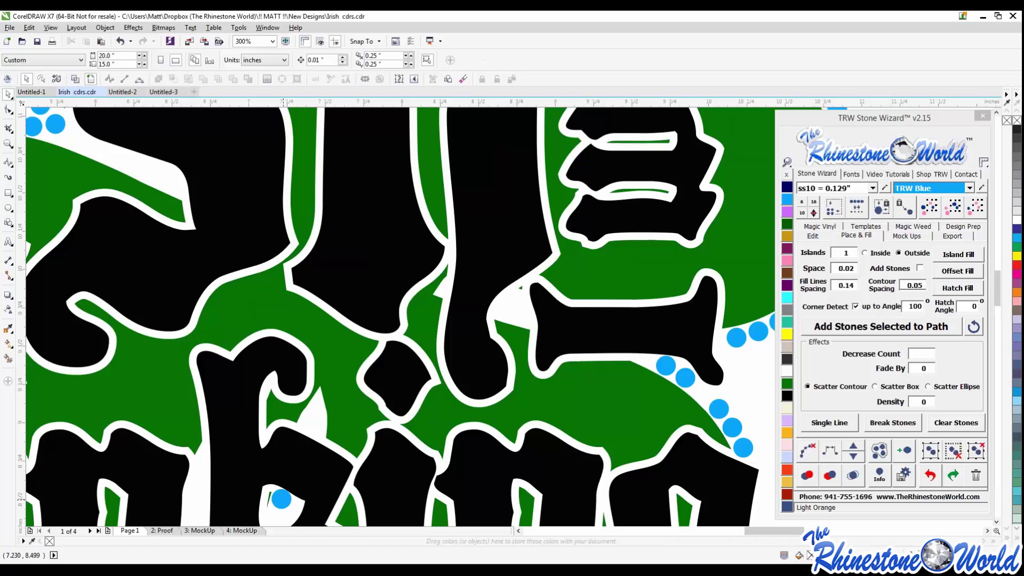
Delete the leftover stones inside the k of "Drinking" and in the gap between the n and k.
scroll(451, 320, down, 2)
scroll(320, 447, up, 2)
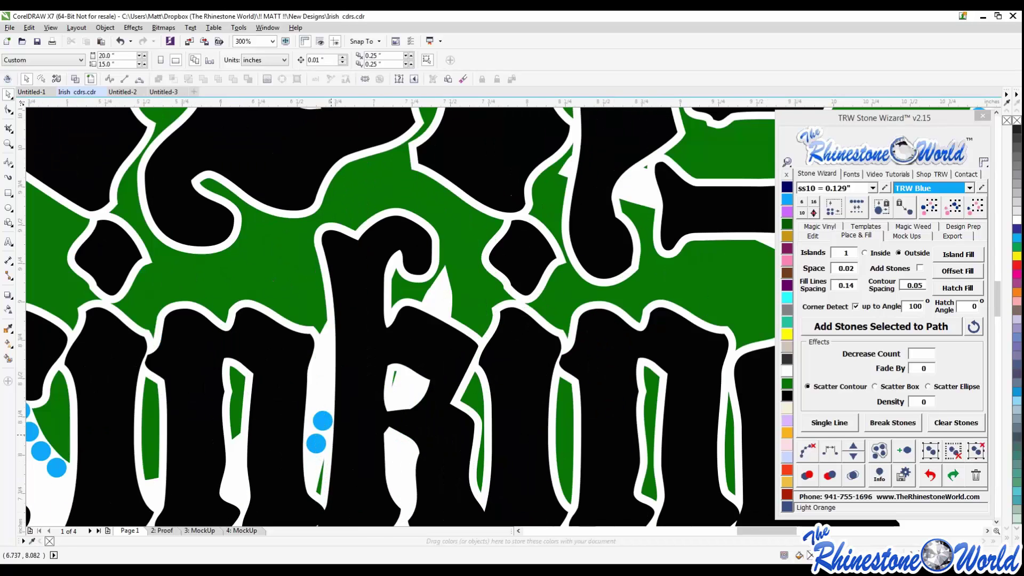
click(316, 443)
key(Delete)
scroll(315, 443, down, 2)
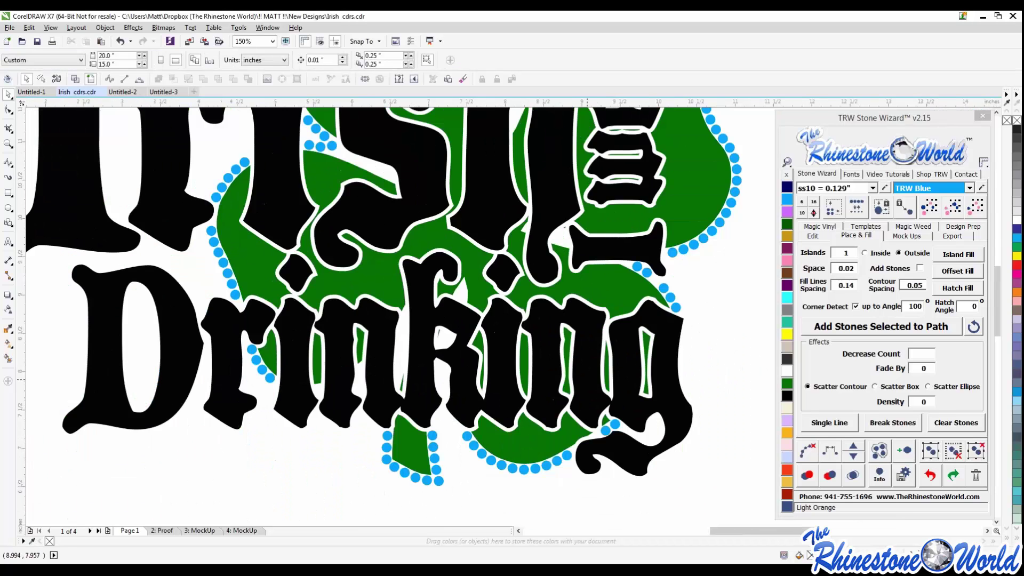
Delete the two stray stones beneath the sideways I of "I were" and check the whole design.
scroll(646, 295, up, 2)
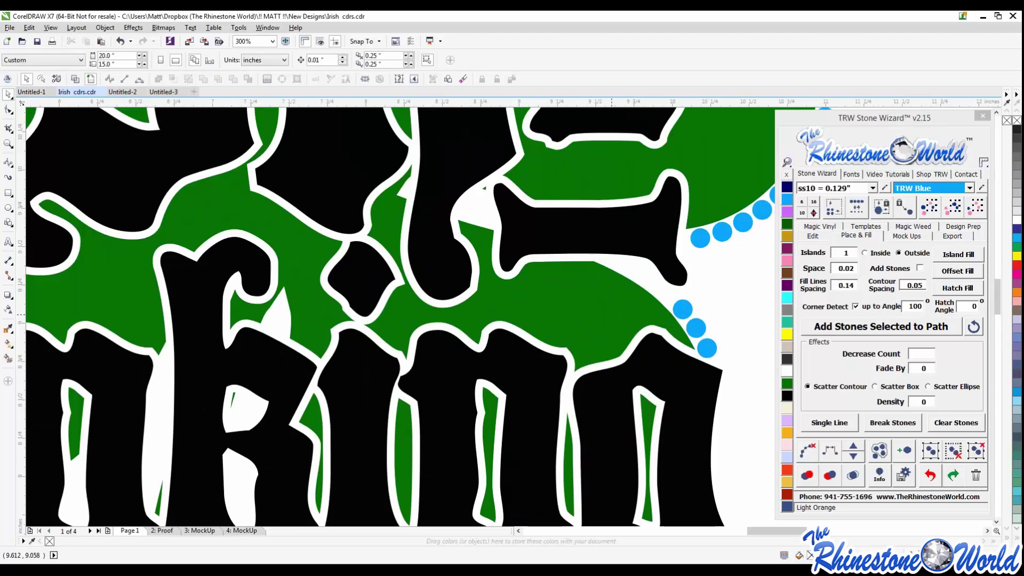
scroll(550, 296, down, 2)
scroll(550, 296, down, 2)
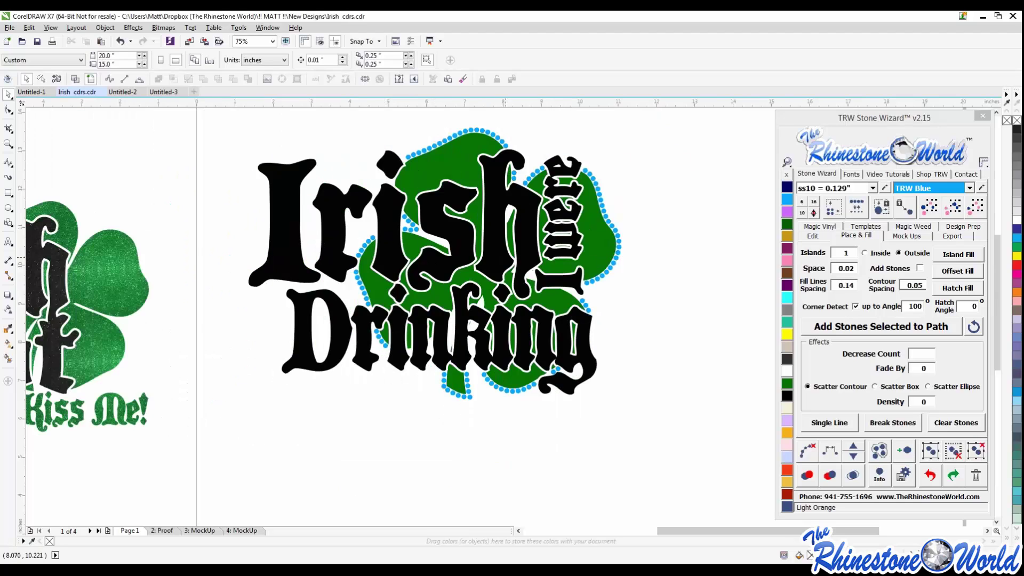
scroll(506, 261, down, 2)
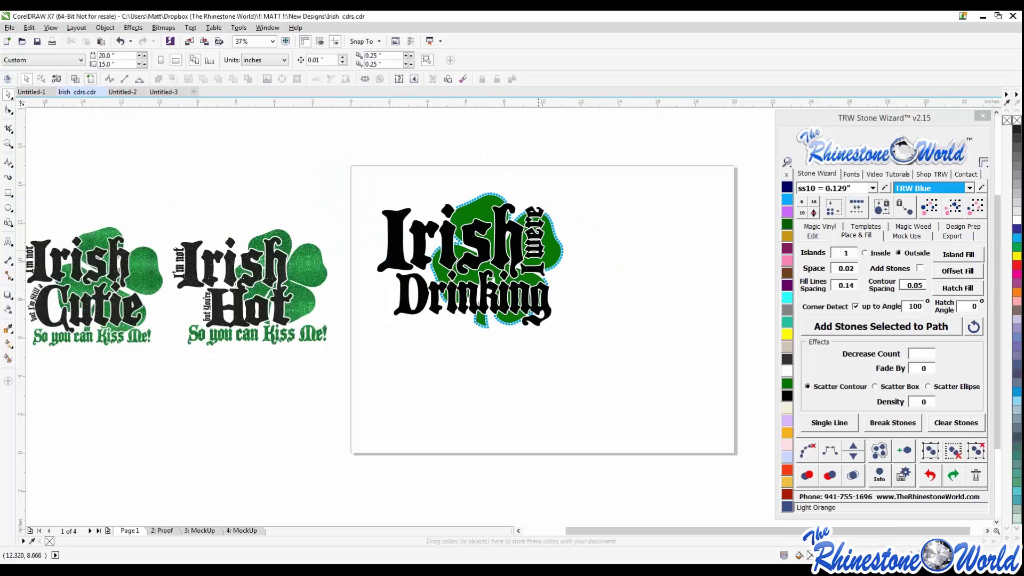
scroll(502, 224, up, 2)
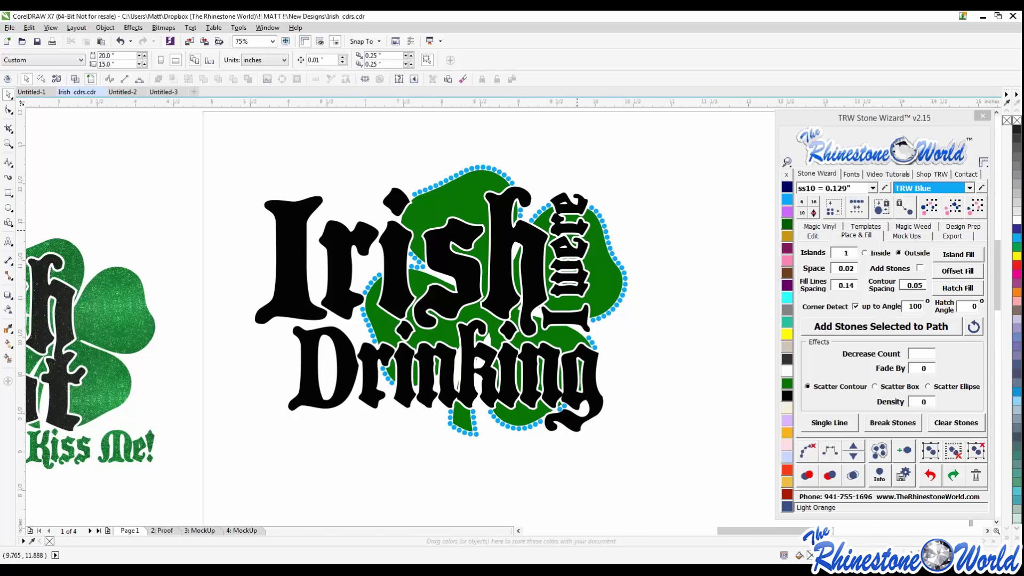
Delete the stray stone between the first e and the r of the sideways word "were".
scroll(582, 275, up, 4)
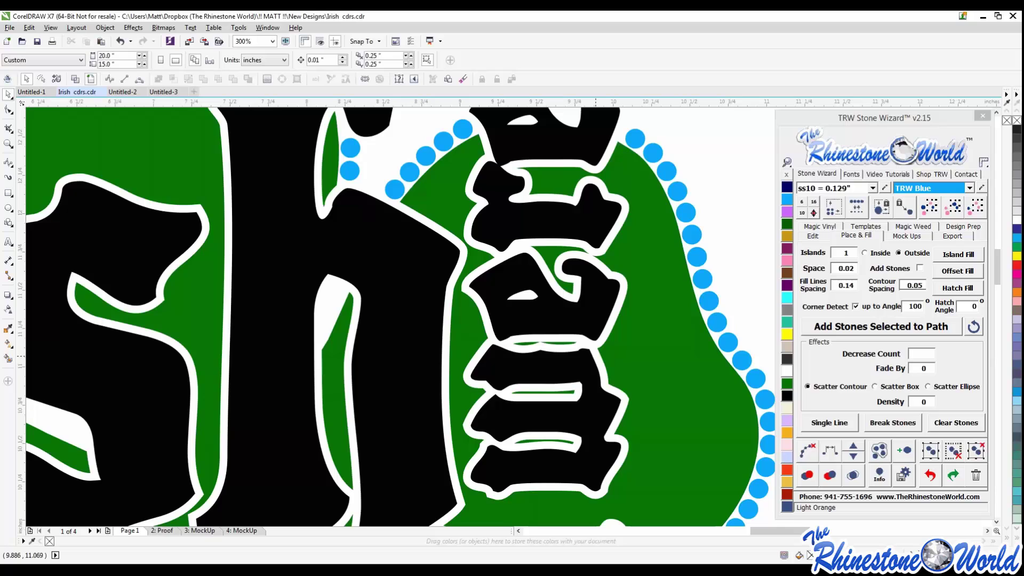
scroll(501, 341, down, 1)
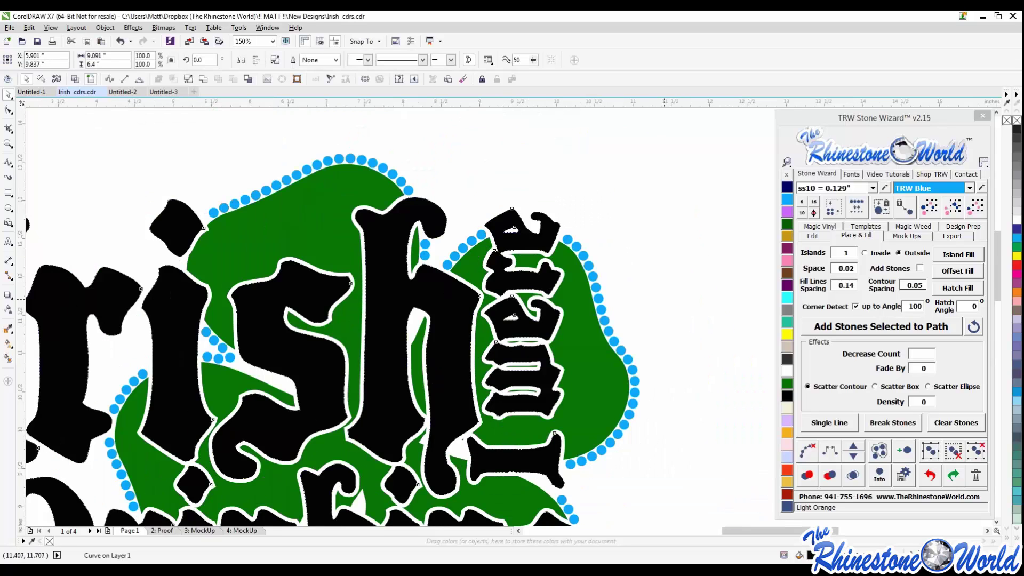
scroll(534, 295, up, 1)
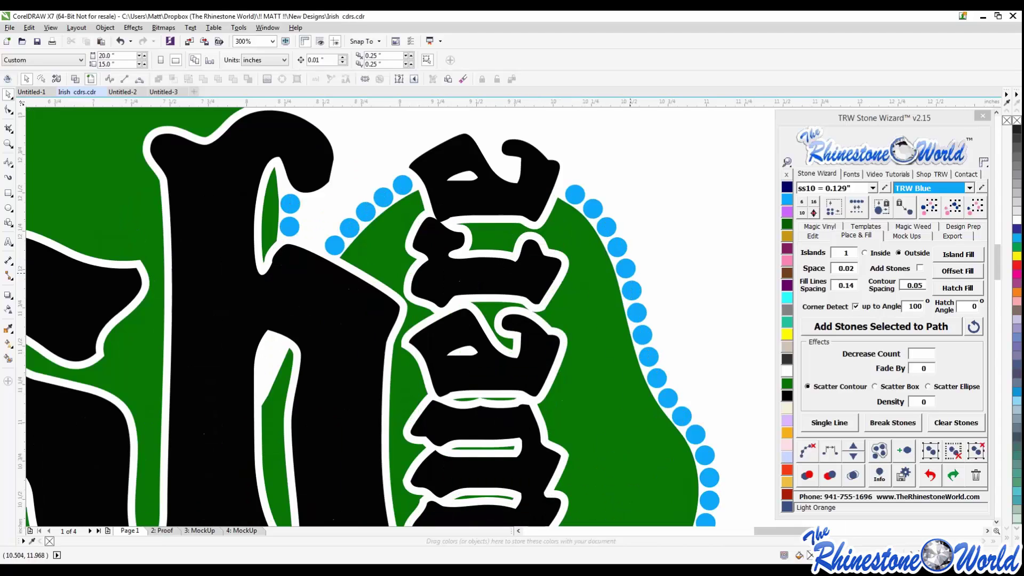
click(533, 313)
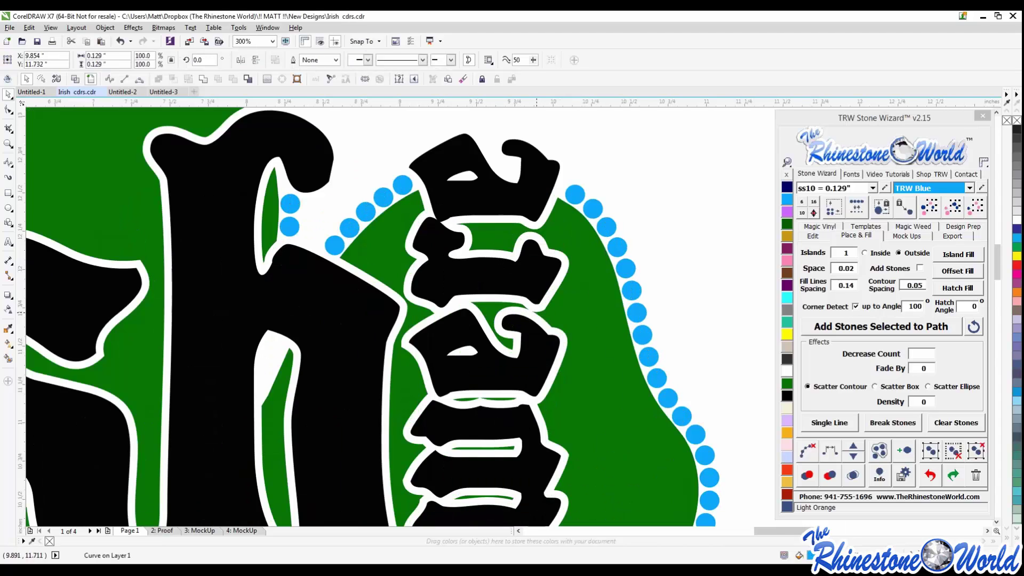
scroll(528, 299, up, 2)
drag(521, 292, 436, 435)
scroll(469, 408, down, 2)
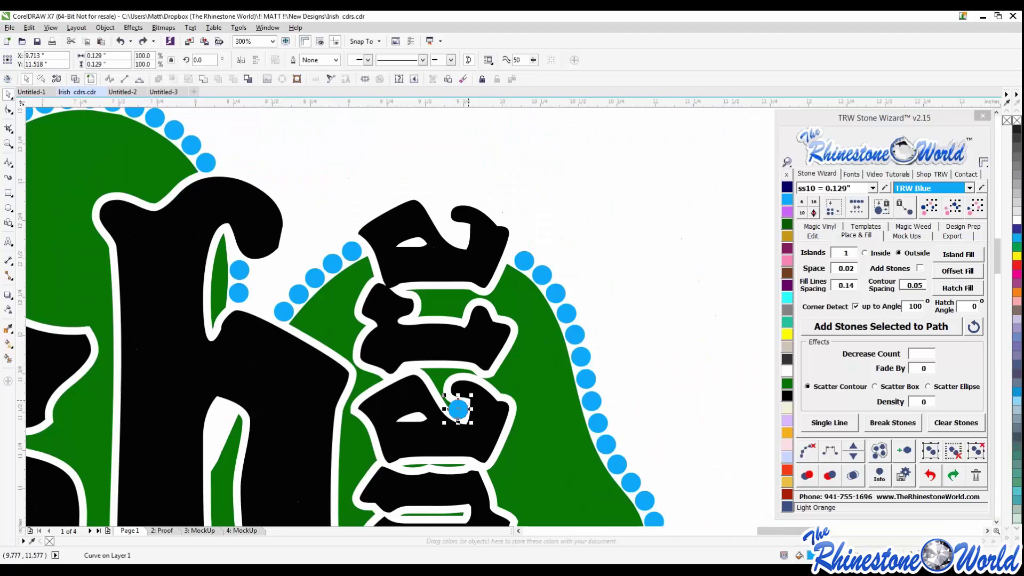
key(ctrl+z)
key(ctrl+z)
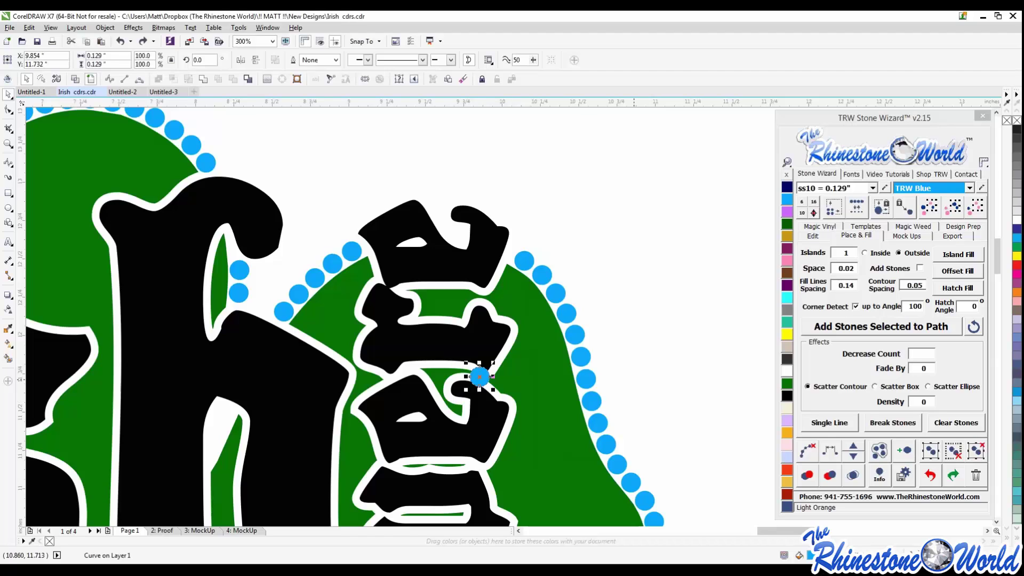
key(Delete)
scroll(521, 322, down, 2)
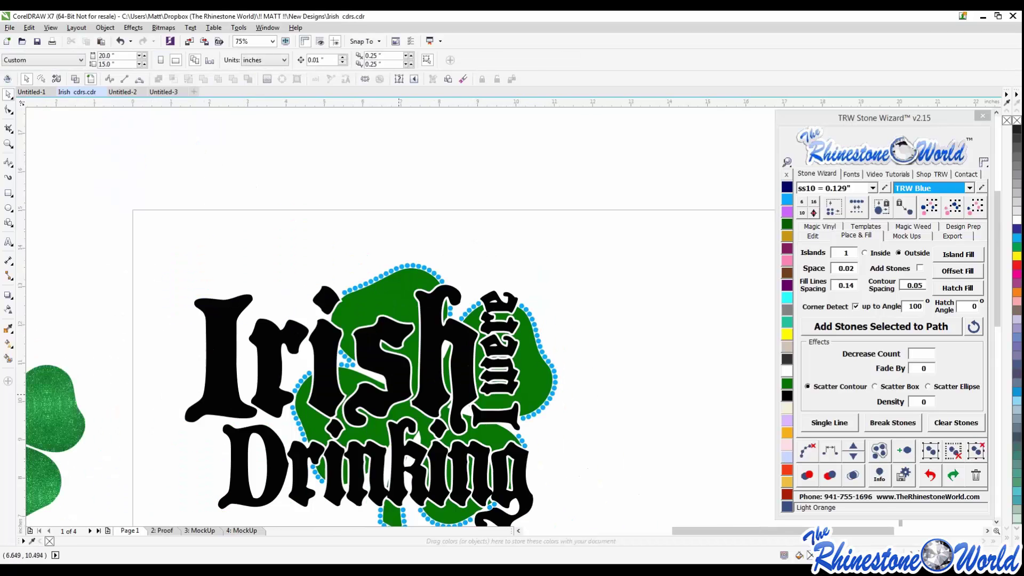
scroll(374, 369, down, 2)
scroll(320, 310, up, 2)
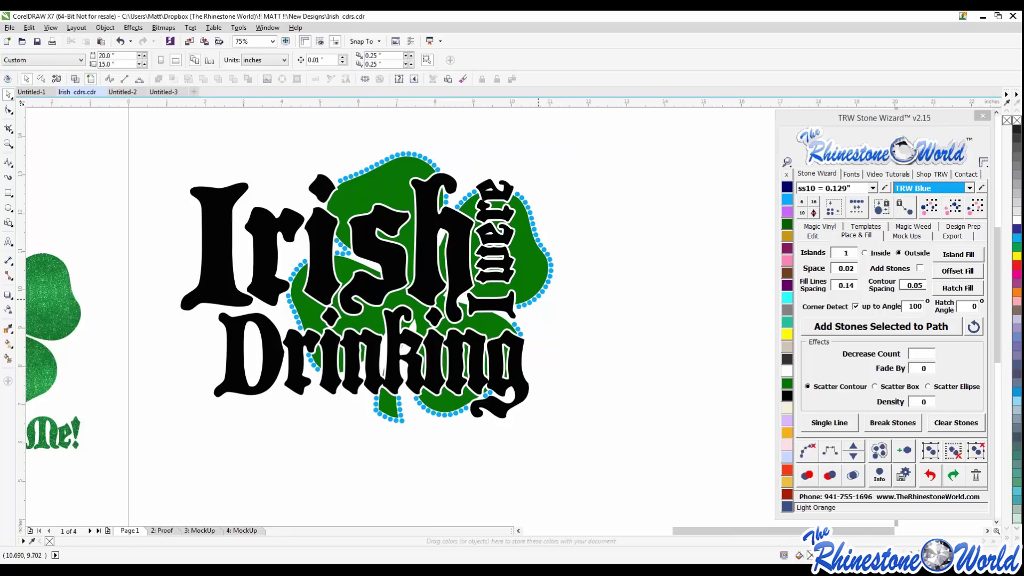
Select all stones matching one on the shamrock's border and recolor them as Crystal.
click(538, 296)
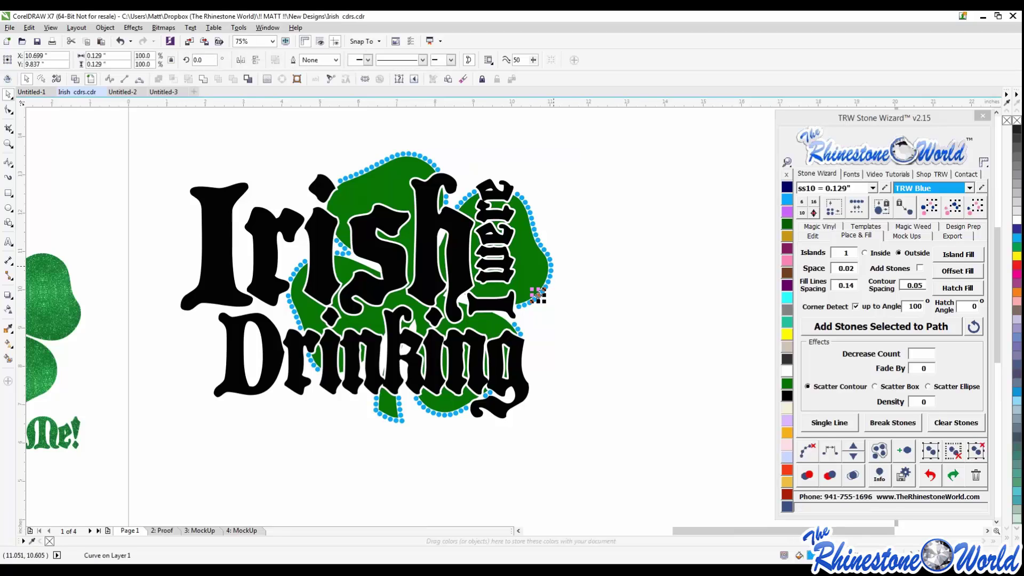
click(954, 207)
click(787, 371)
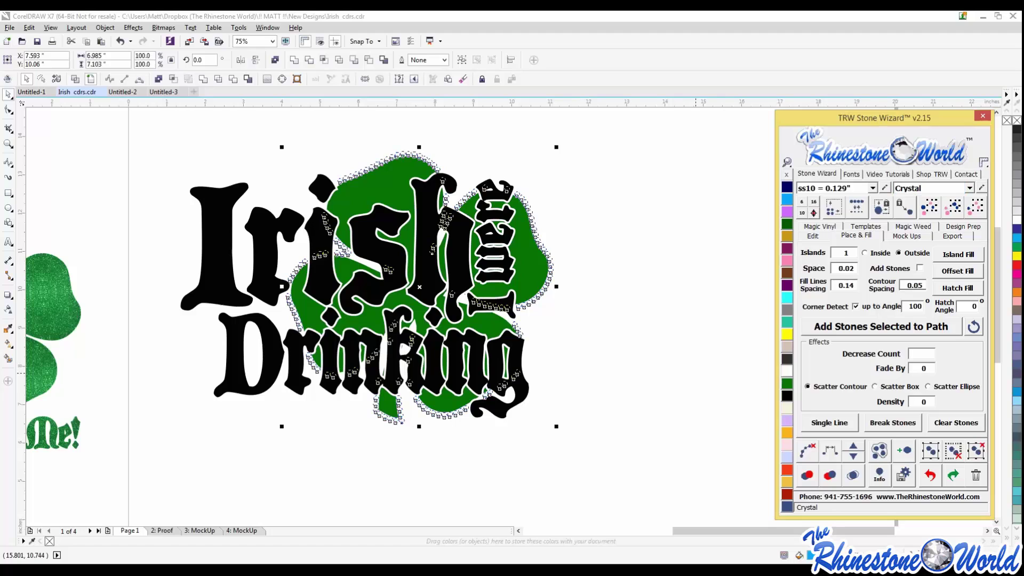
click(579, 350)
scroll(570, 349, down, 1)
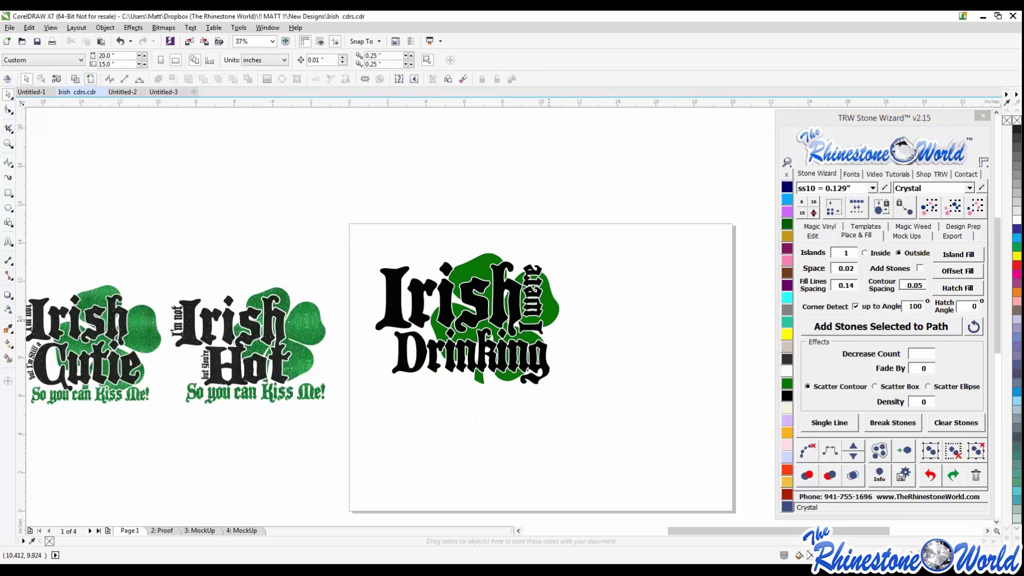
Fill the shamrock with the Green Magic Glitter vinyl texture.
scroll(553, 324, up, 1)
click(553, 323)
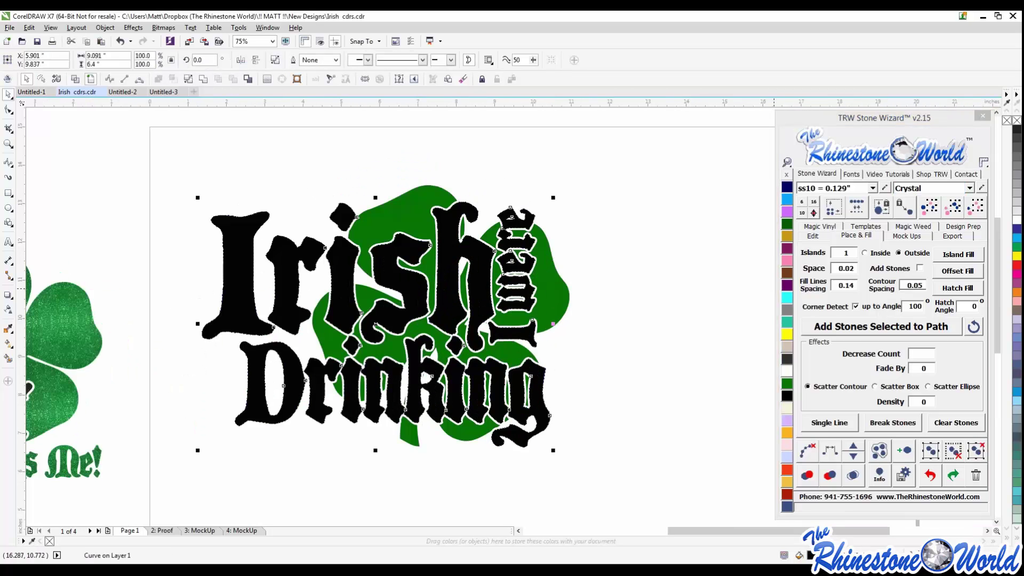
click(820, 226)
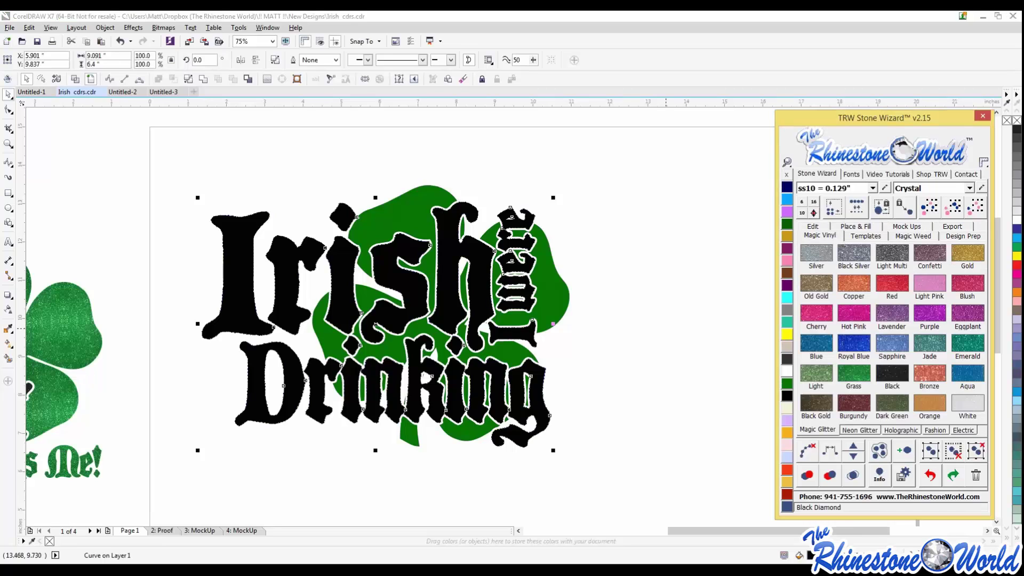
click(553, 308)
click(853, 373)
click(619, 343)
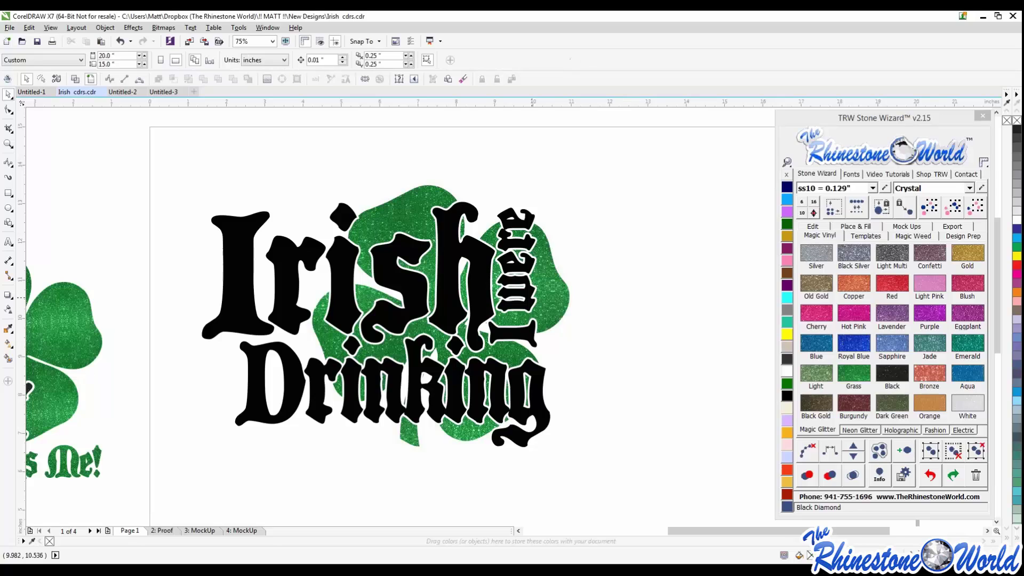
Fill the "Irish I were Drinking" lettering with a silver Magic Glitter vinyl texture.
click(532, 318)
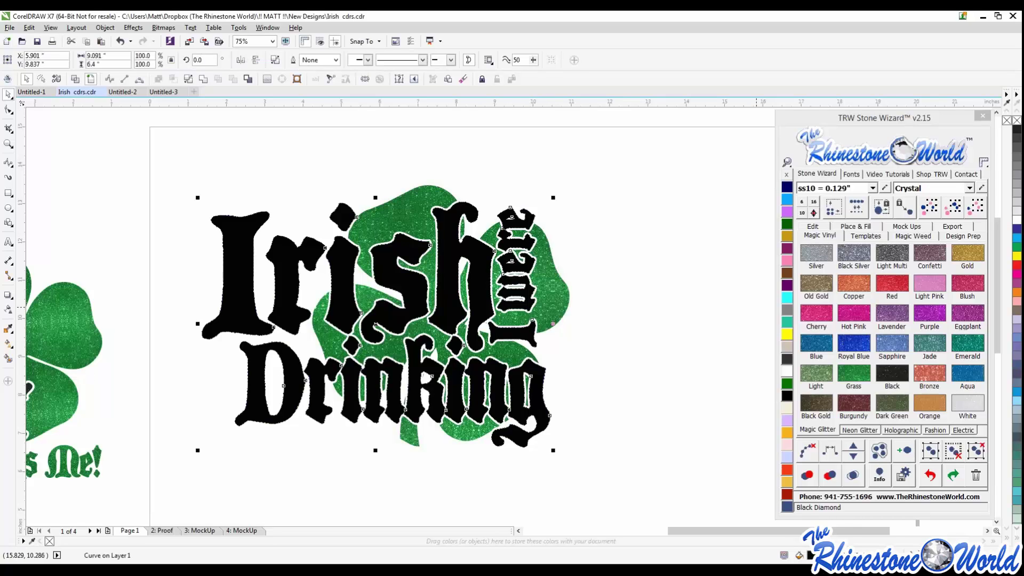
click(816, 254)
key(Escape)
key(F3)
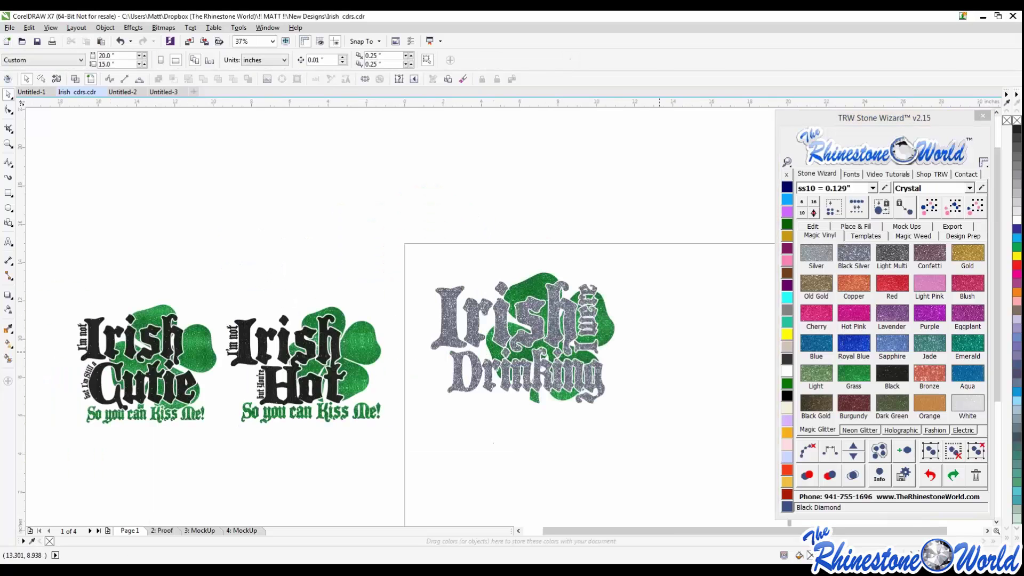
Add a quick proof of the entire design with simulated stones, a logo and a black background, without the watermark.
drag(667, 223, 410, 461)
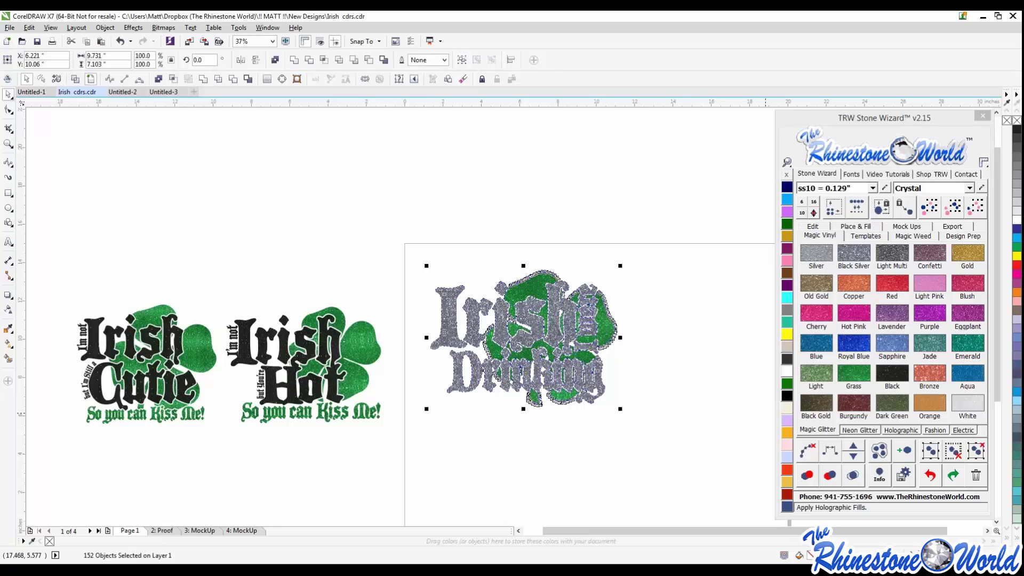
click(963, 236)
click(834, 424)
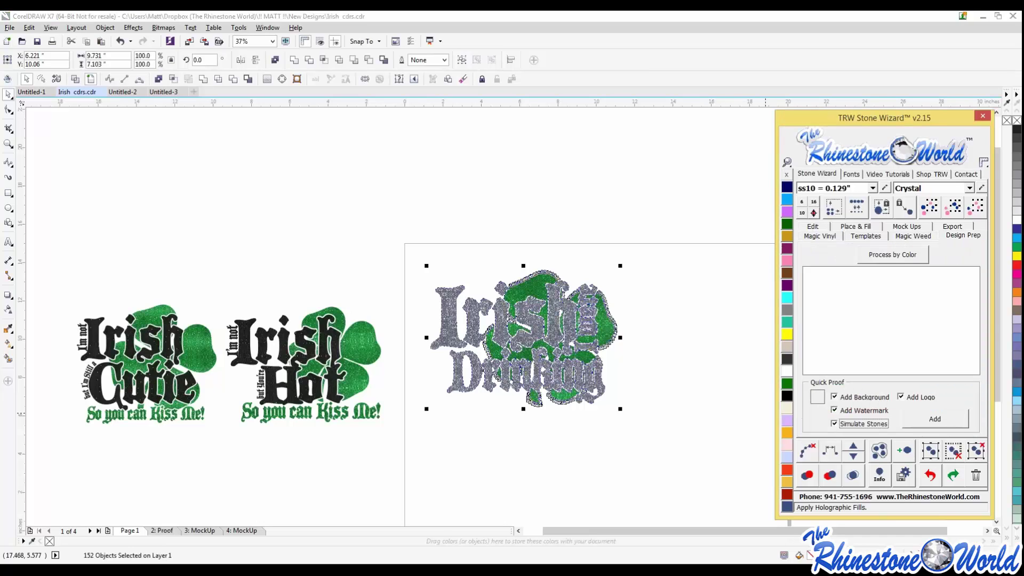
click(835, 410)
click(818, 396)
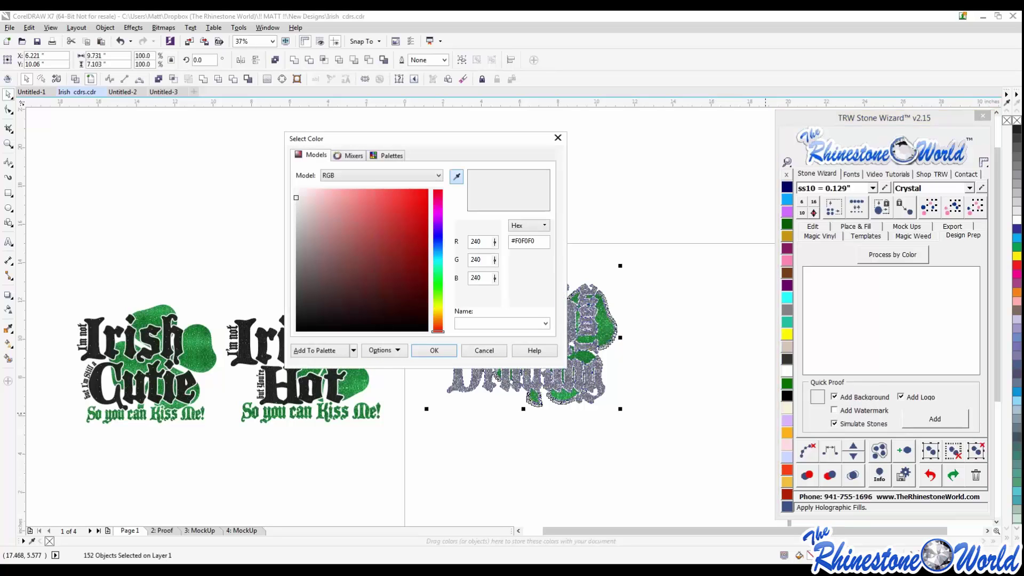
key(Return)
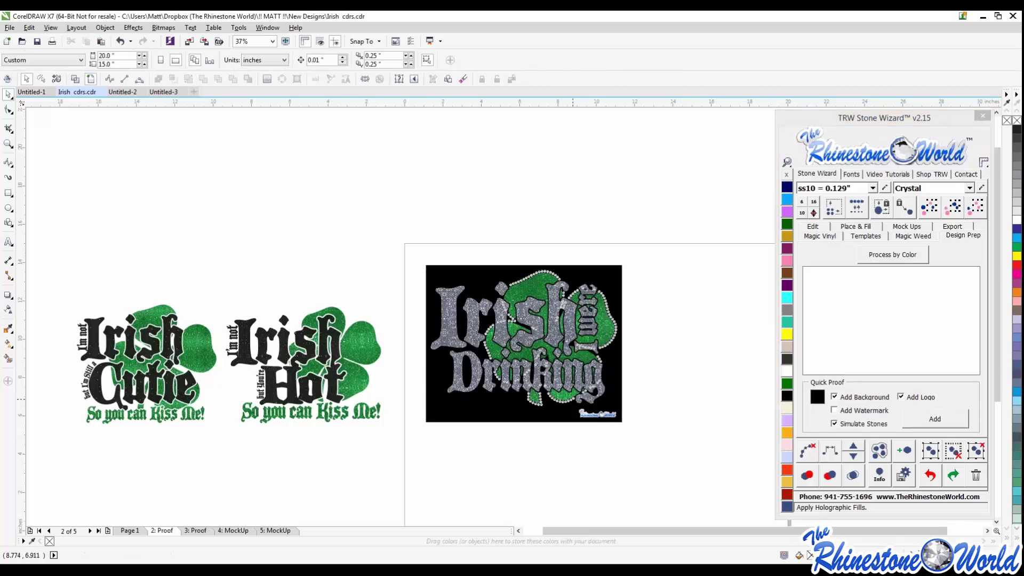
Inspect the black-background proof up close and return to Page 1 with the working design.
scroll(604, 350, up, 2)
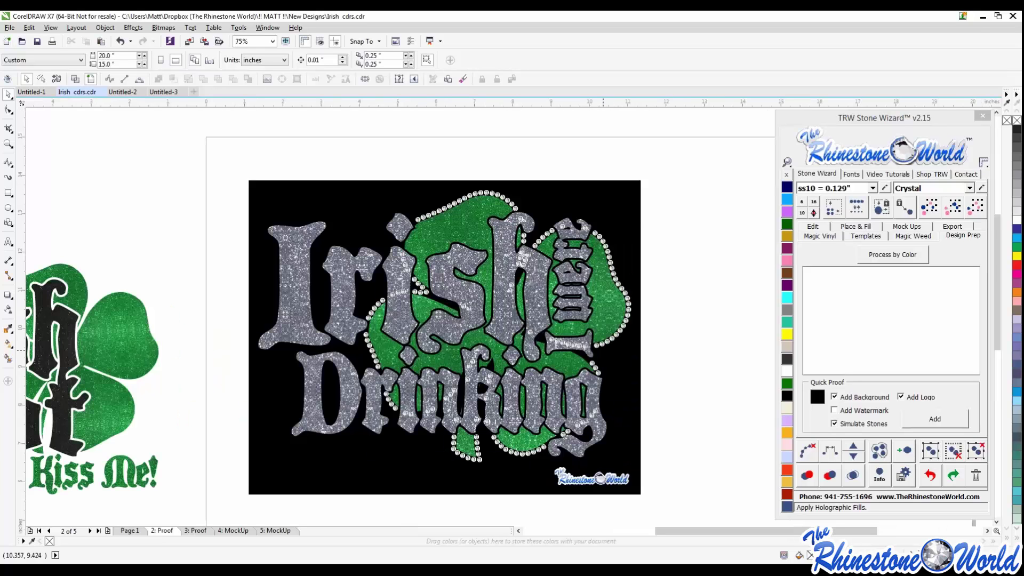
scroll(604, 351, down, 2)
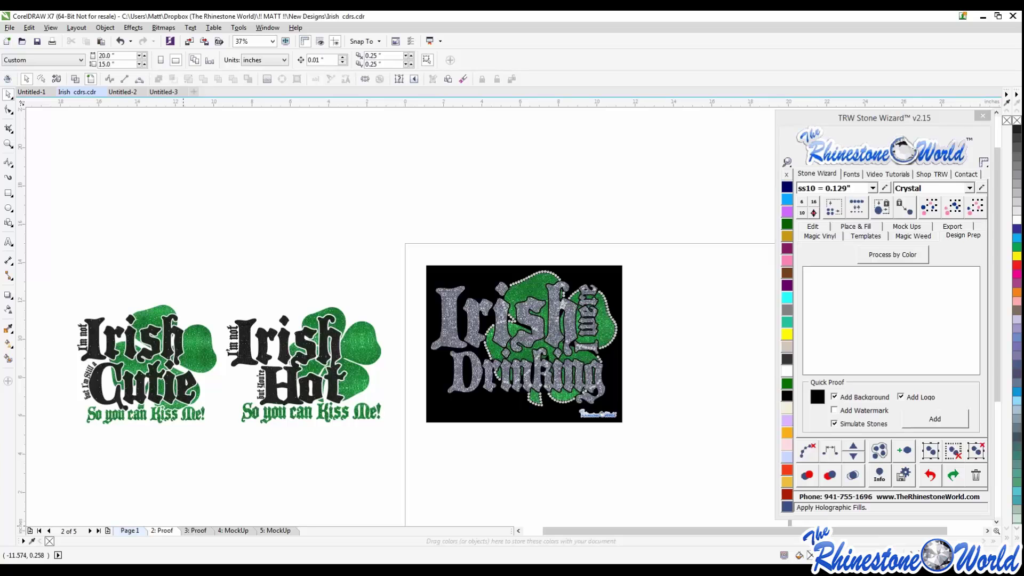
click(129, 530)
scroll(532, 332, up, 4)
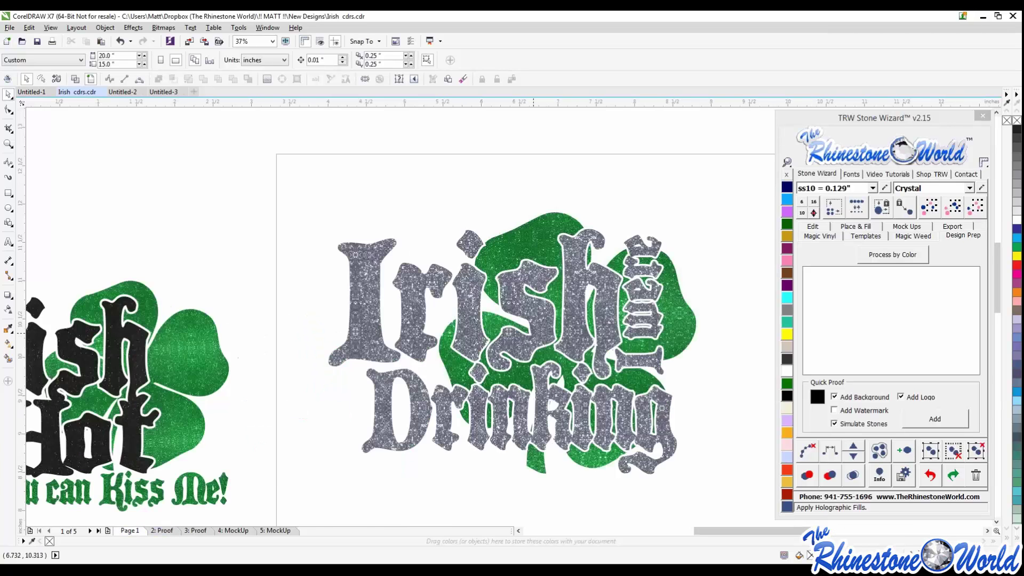
Replace the glitter fills with solid colors: Emerald for the shamrock and Copper for the "Irish I were Drinking" lettering.
click(366, 287)
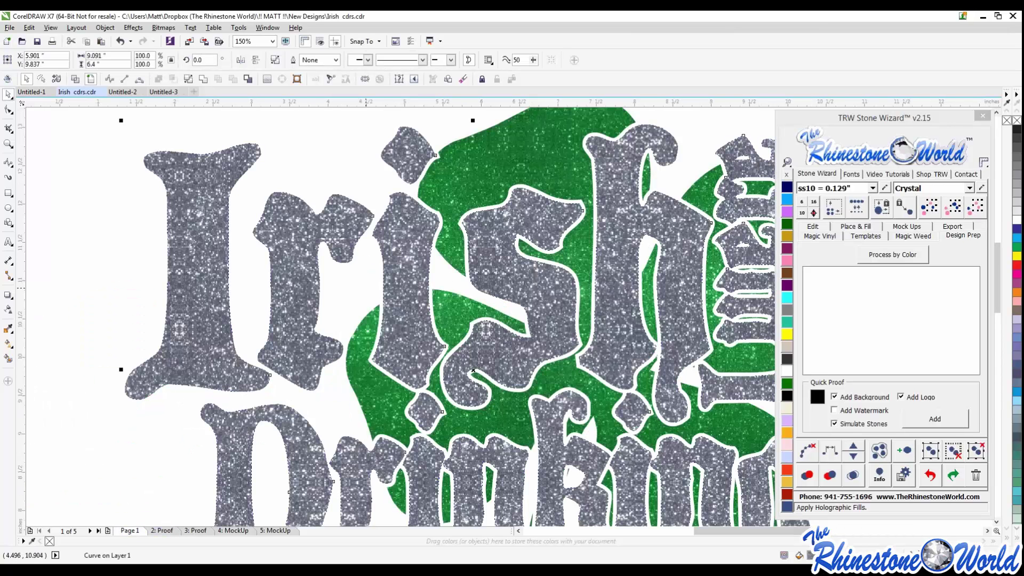
scroll(419, 316, down, 2)
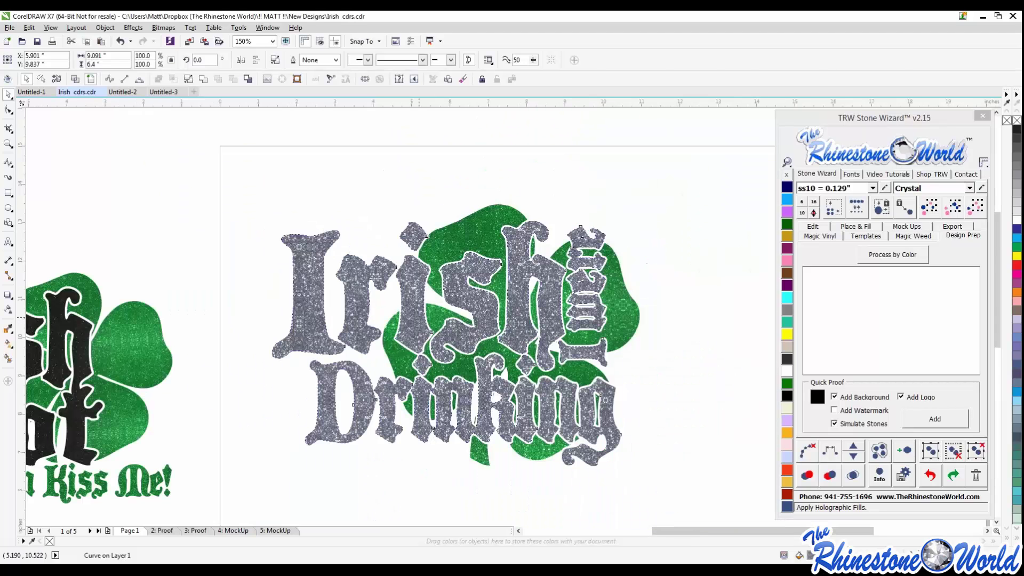
key(Escape)
scroll(608, 333, up, 2)
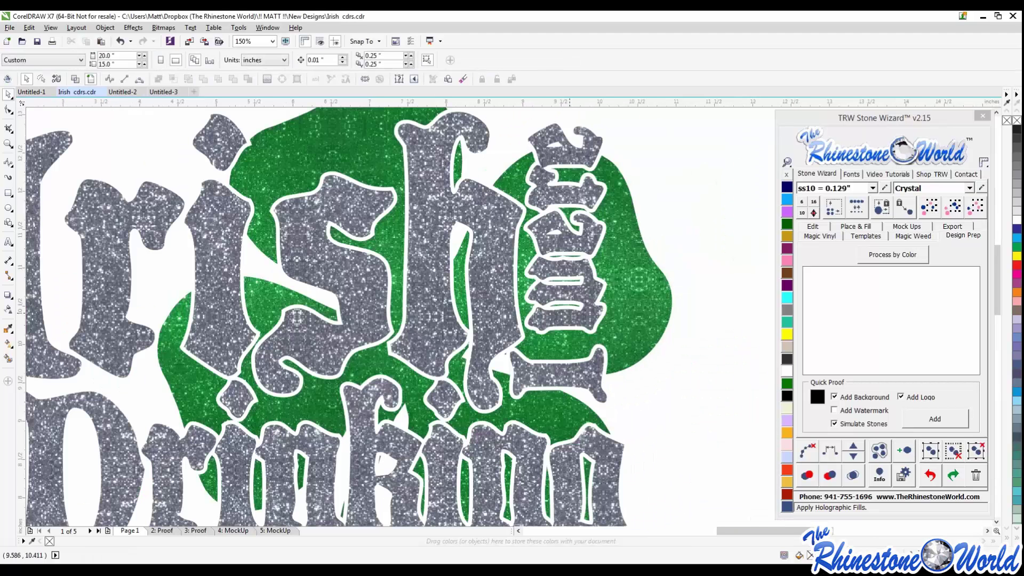
scroll(562, 350, down, 2)
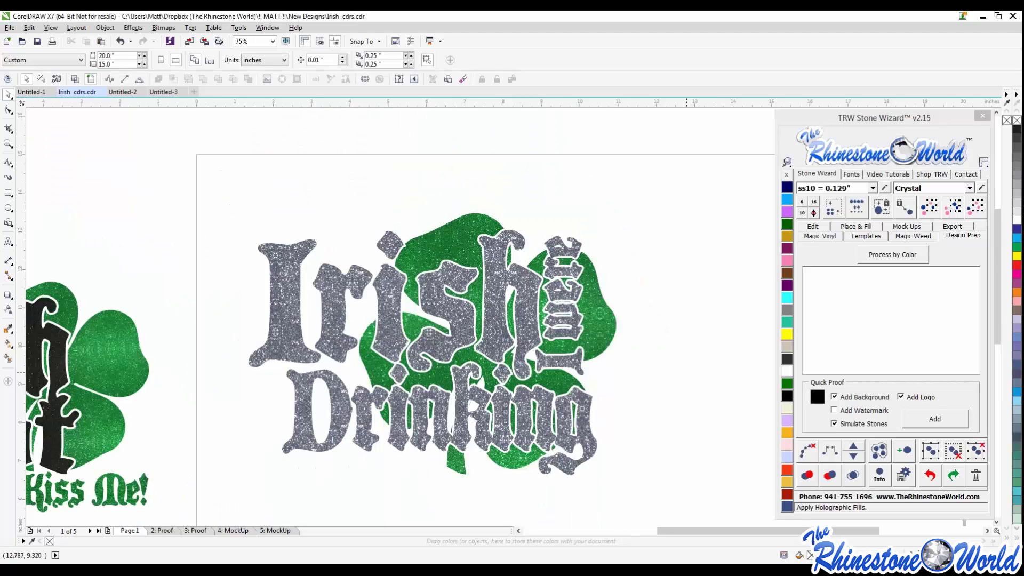
click(594, 335)
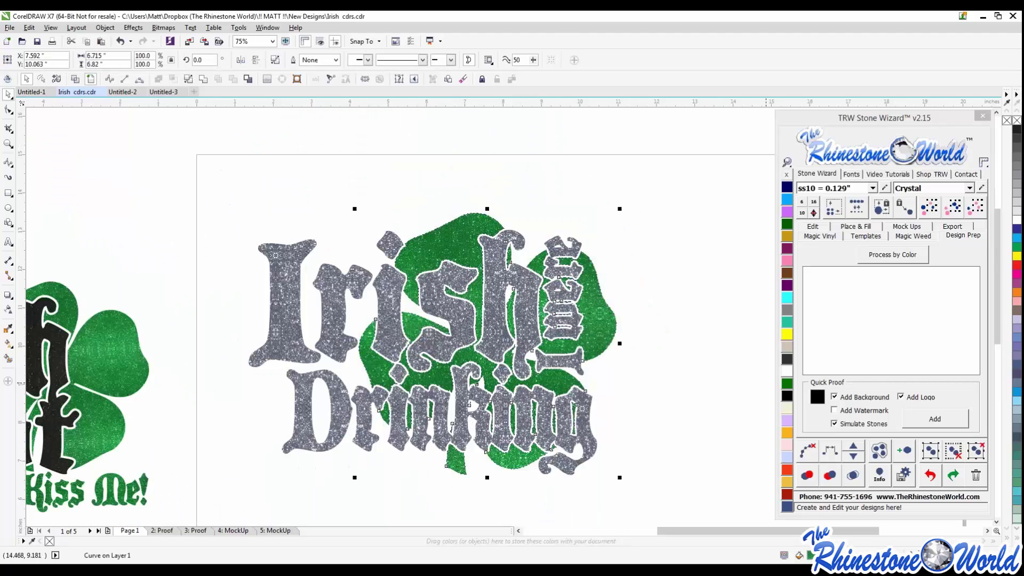
click(787, 384)
click(563, 361)
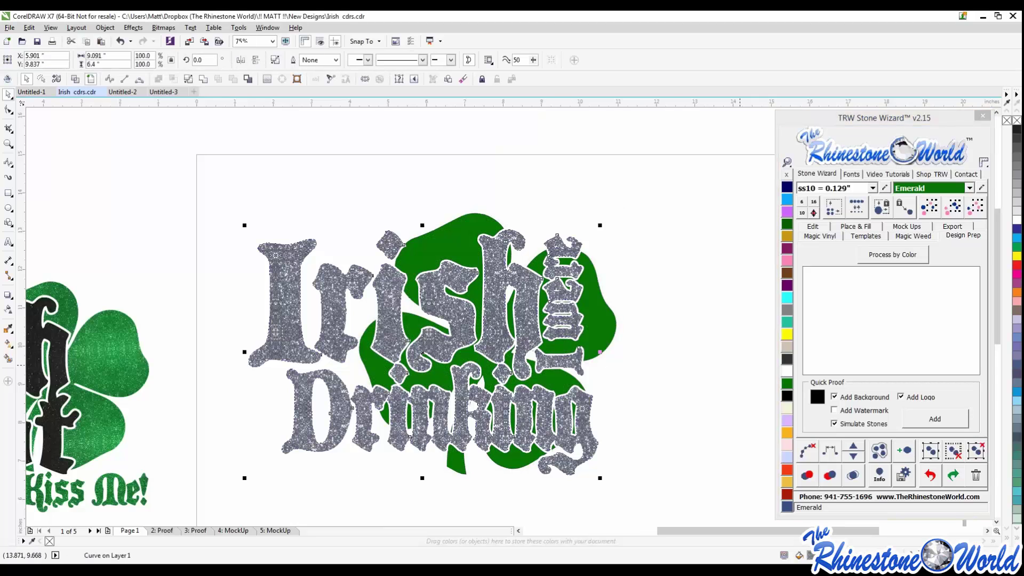
click(787, 347)
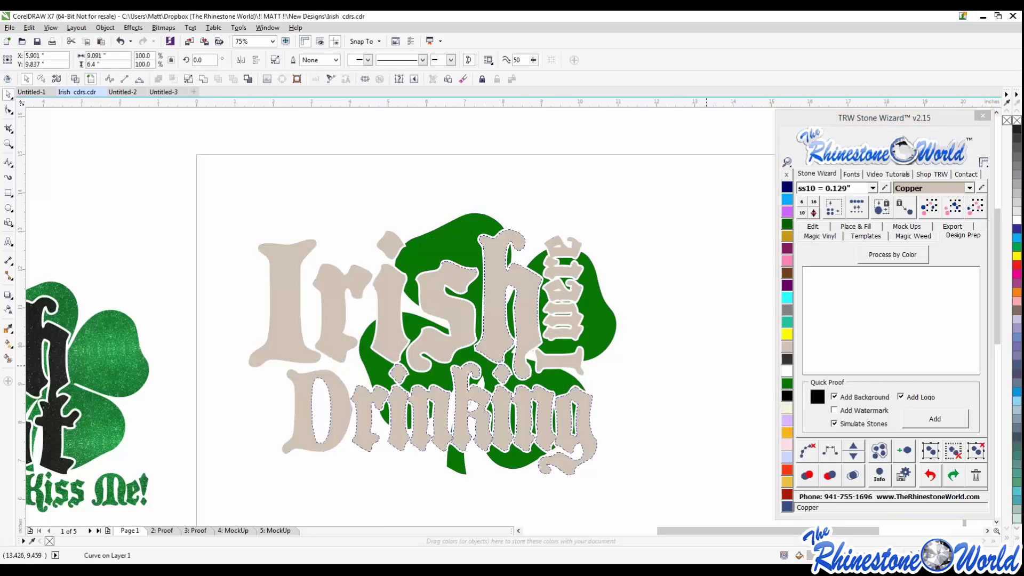
Select all stones matching one on the shamrock's border and recolor them as Aquamarine.
drag(527, 321, 405, 381)
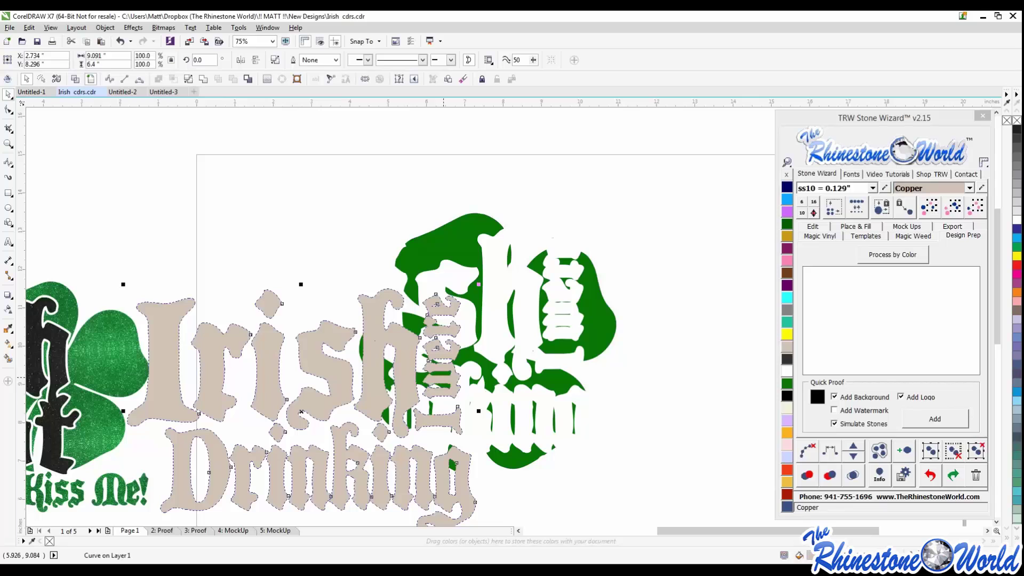
key(ctrl+z)
click(611, 305)
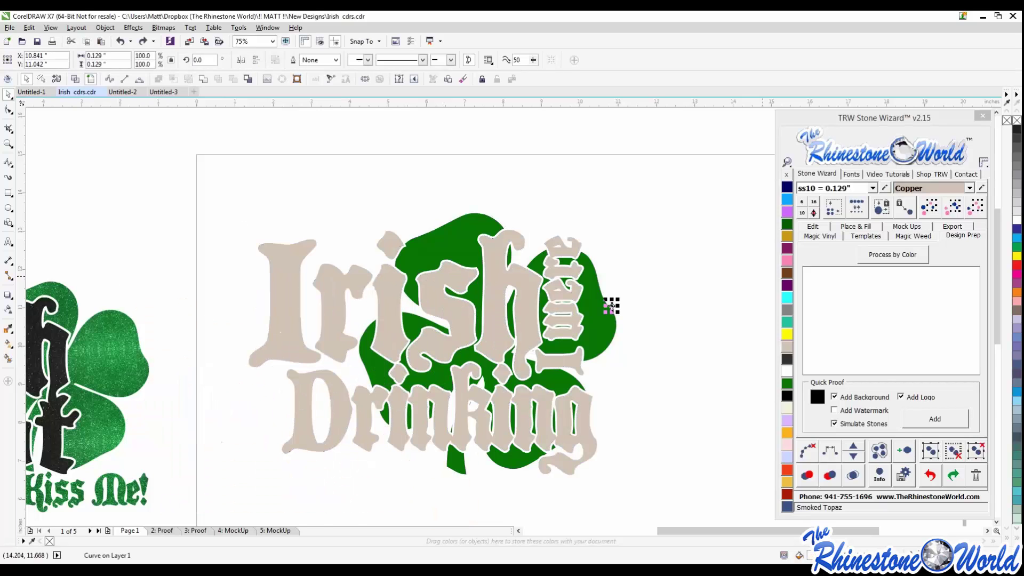
click(953, 207)
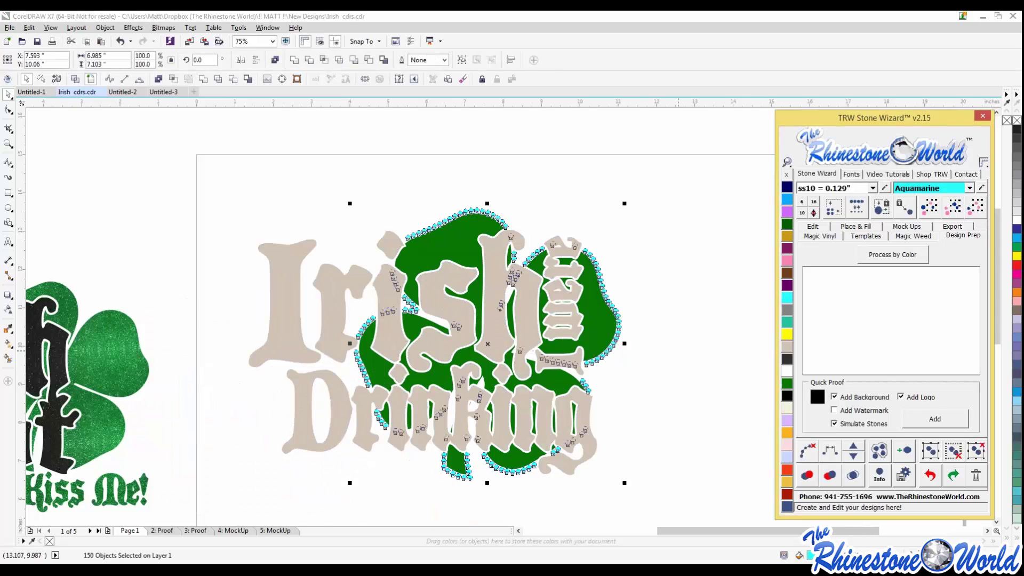
Move the lettering off the shamrock to expose the stones beneath it, and undo the move.
click(417, 355)
drag(417, 355, 273, 413)
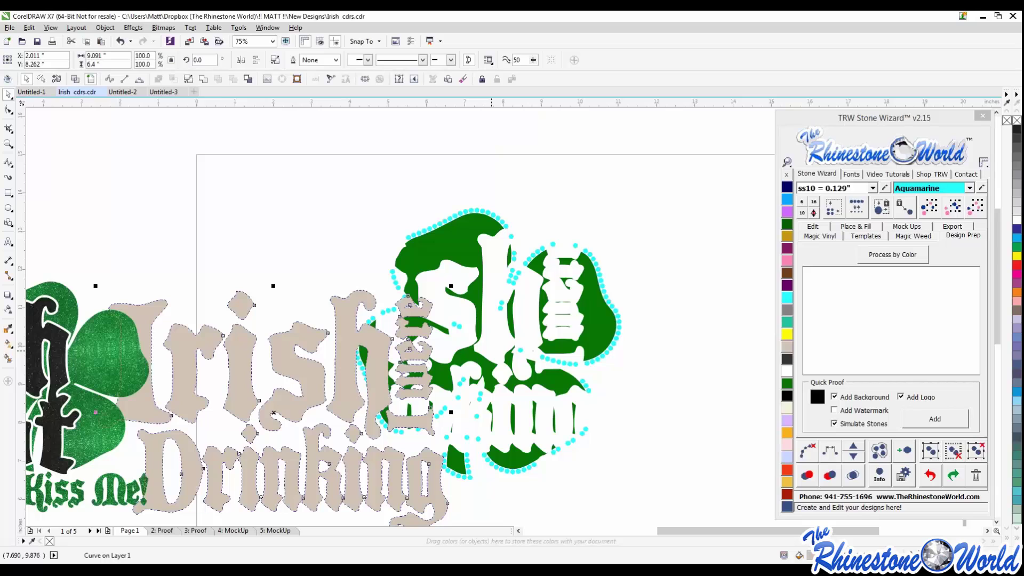
key(ctrl+z)
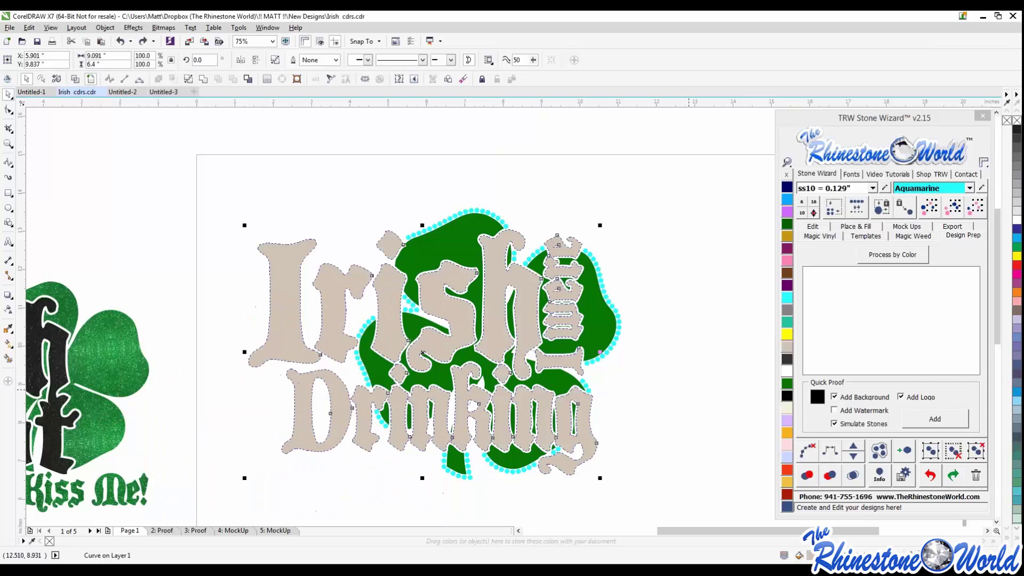
key(Escape)
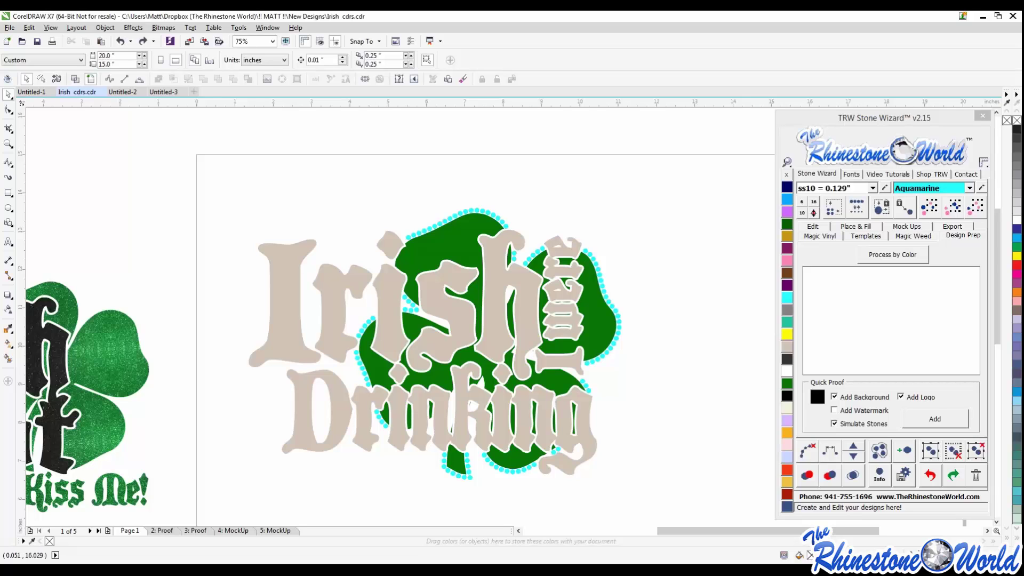
Examine the stones hidden beneath the lettering in wireframe view and compare them with the full-color view.
click(75, 79)
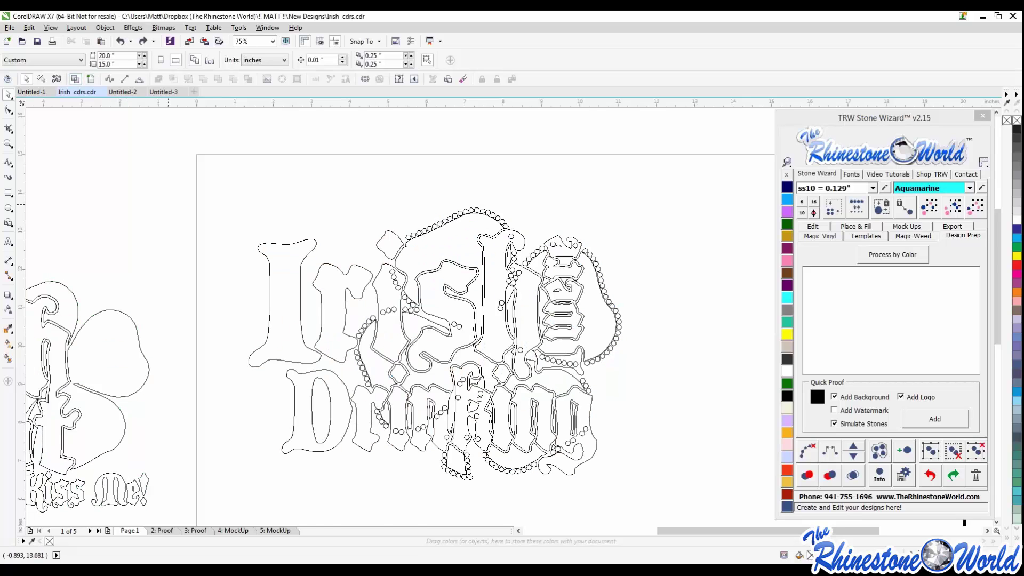
scroll(521, 341, up, 2)
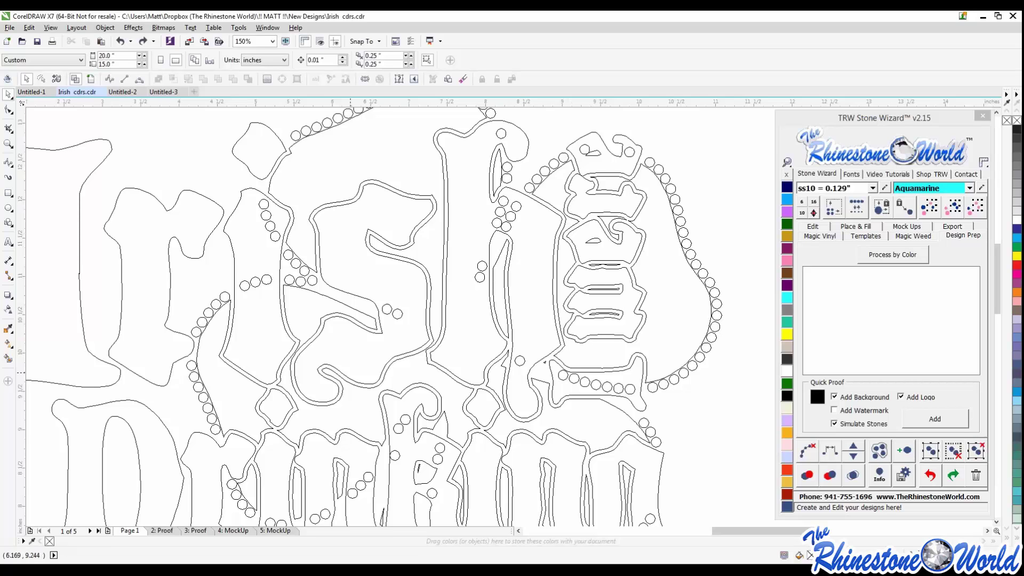
scroll(618, 202, down, 2)
scroll(617, 202, up, 2)
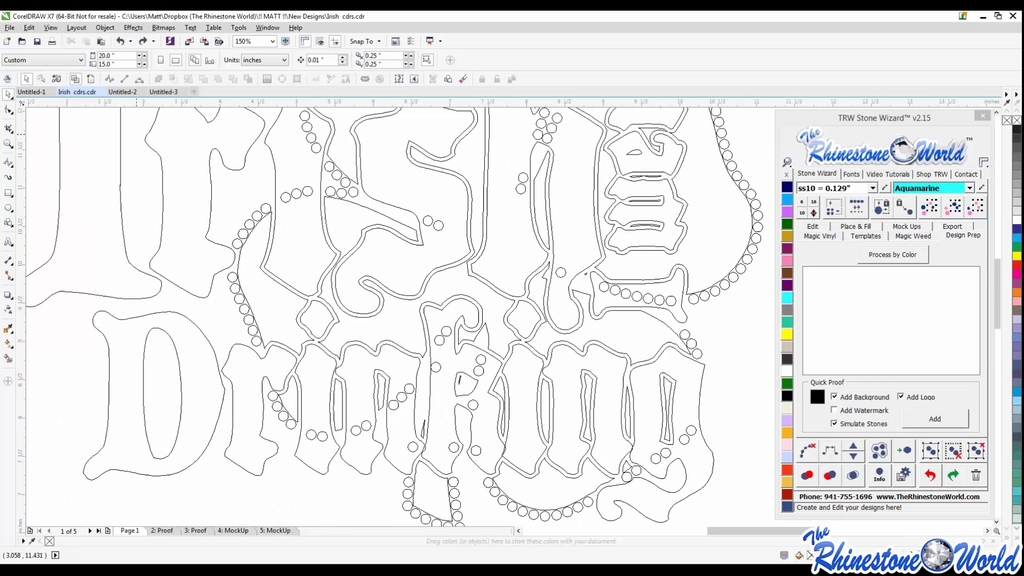
click(90, 79)
scroll(230, 320, down, 2)
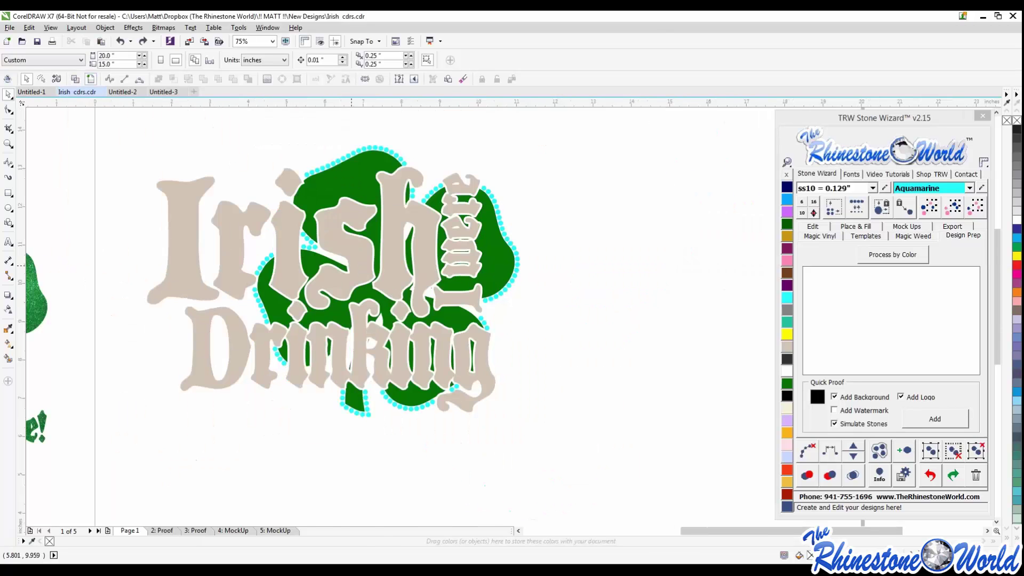
scroll(411, 185, up, 2)
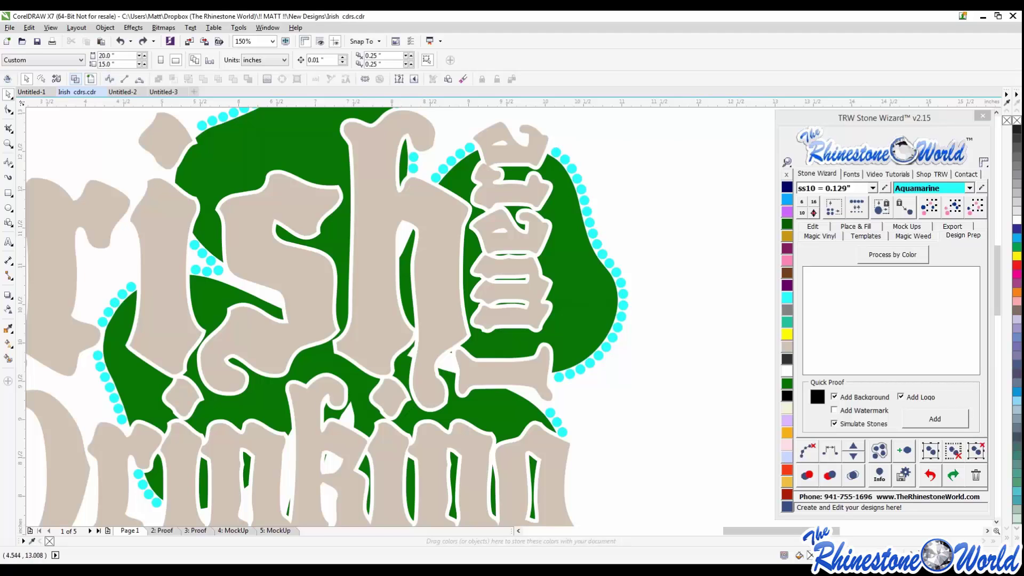
click(75, 78)
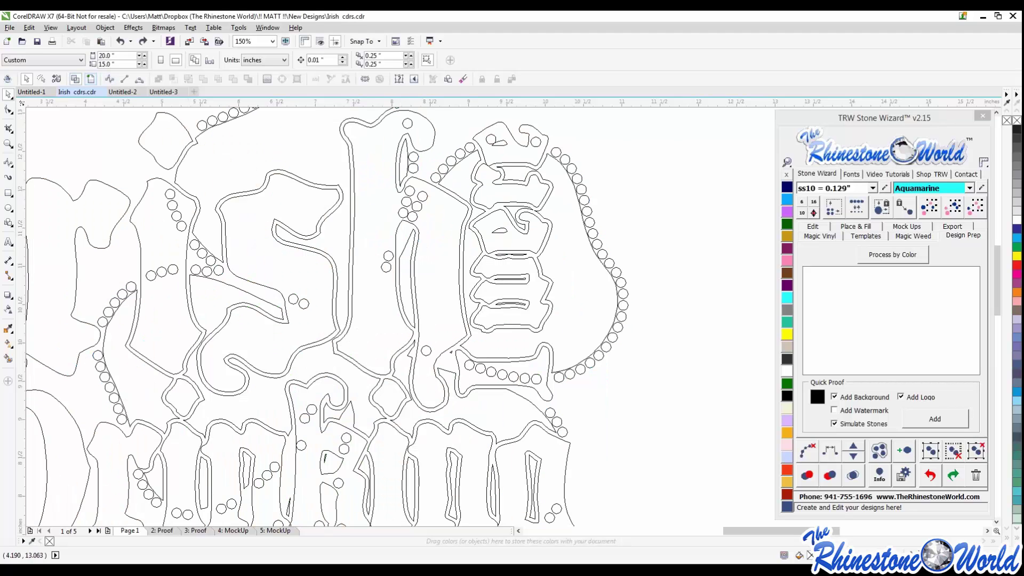
click(91, 79)
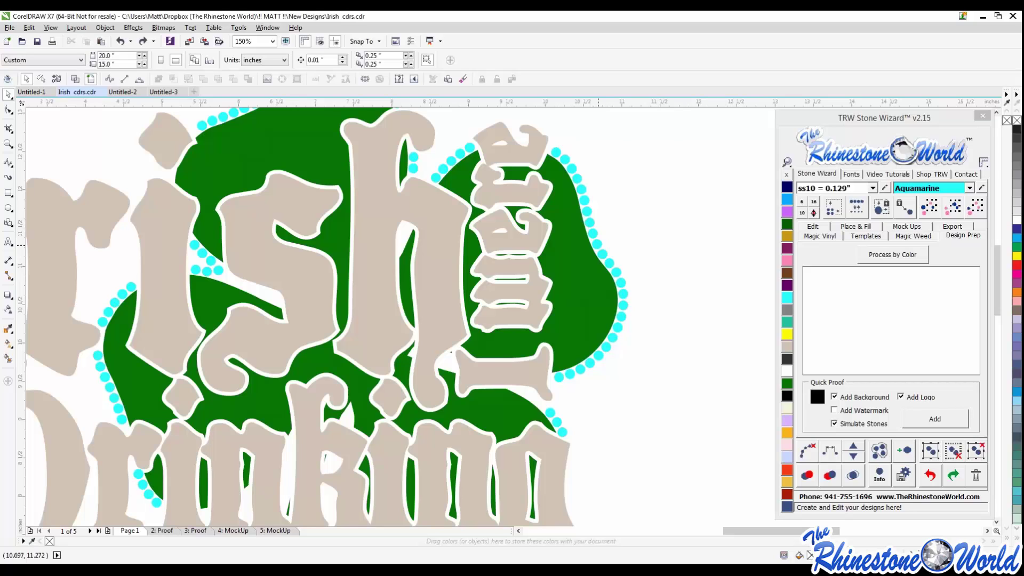
Try to trim the lettering with all the Aquamarine stones, and undo the trim.
click(594, 240)
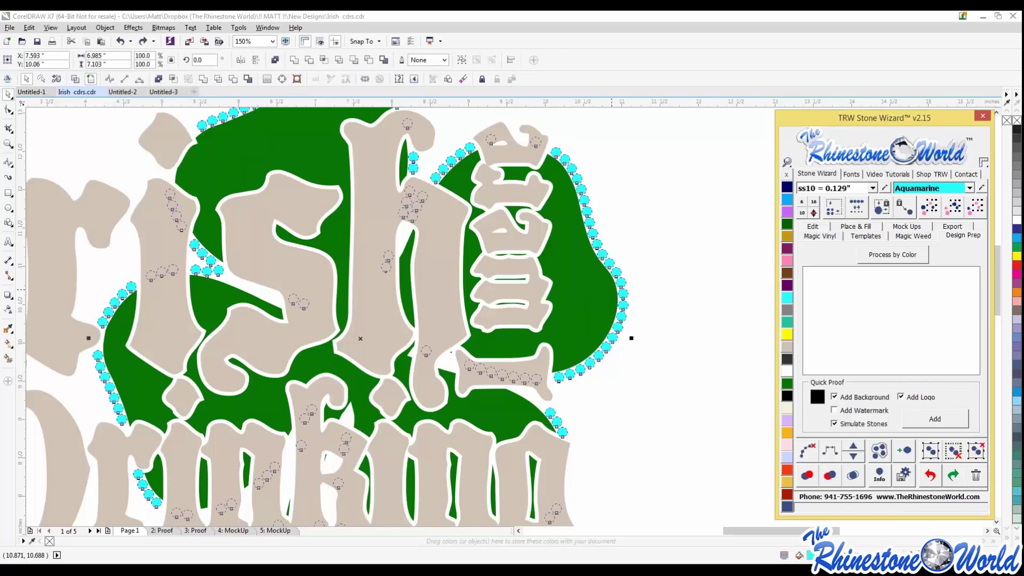
shift+click(440, 283)
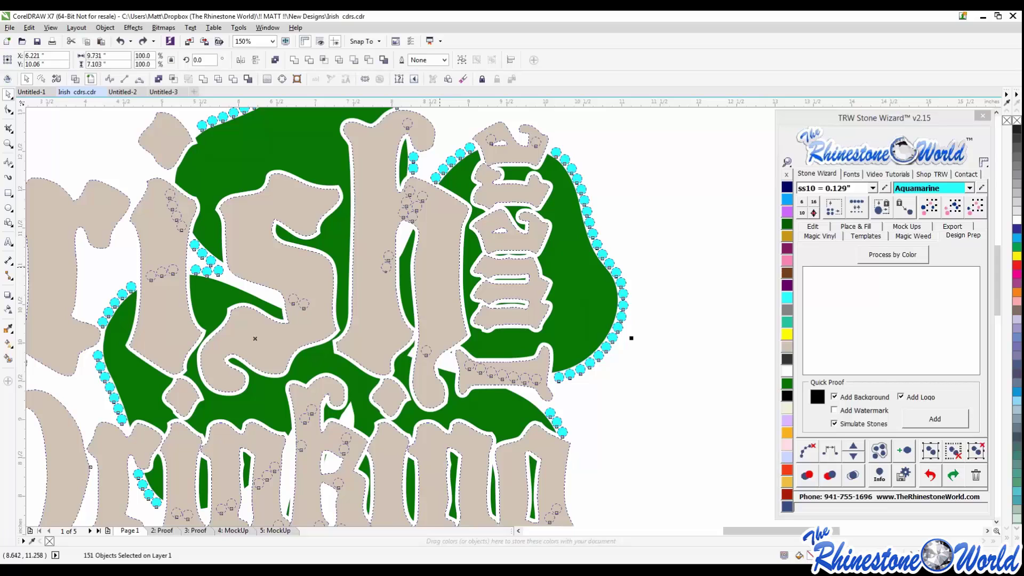
scroll(439, 283, down, 2)
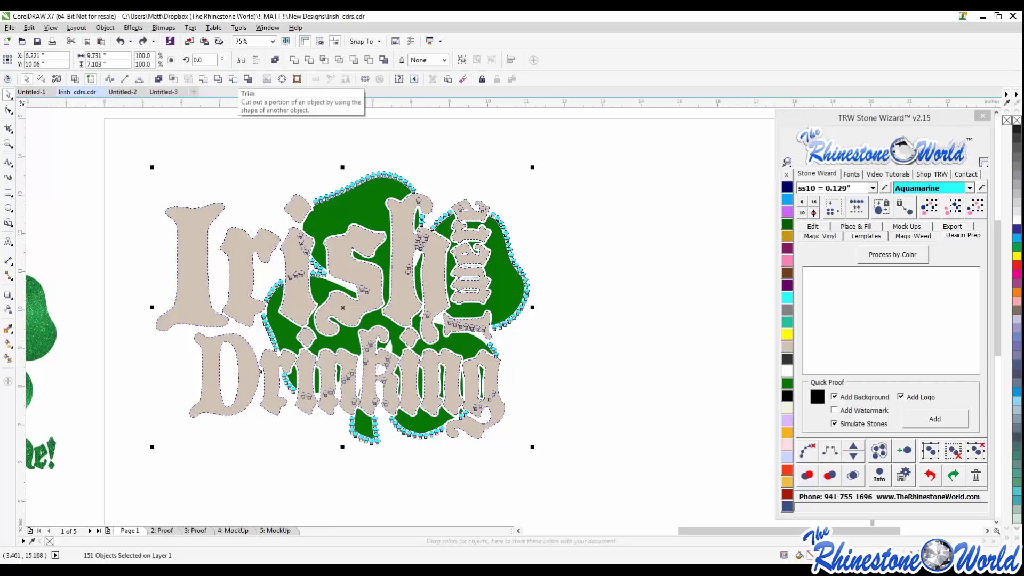
click(233, 79)
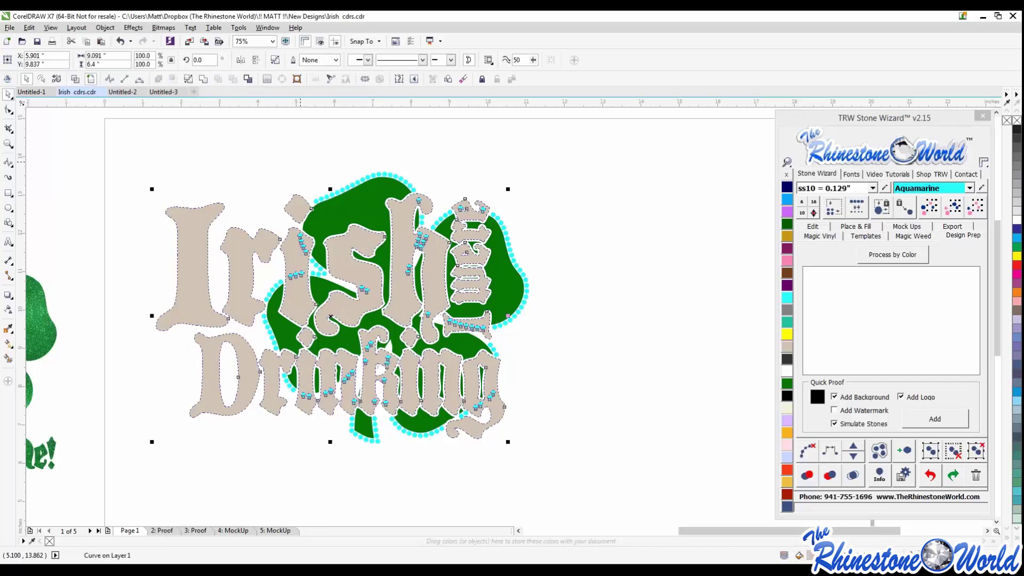
click(302, 160)
scroll(431, 238, up, 4)
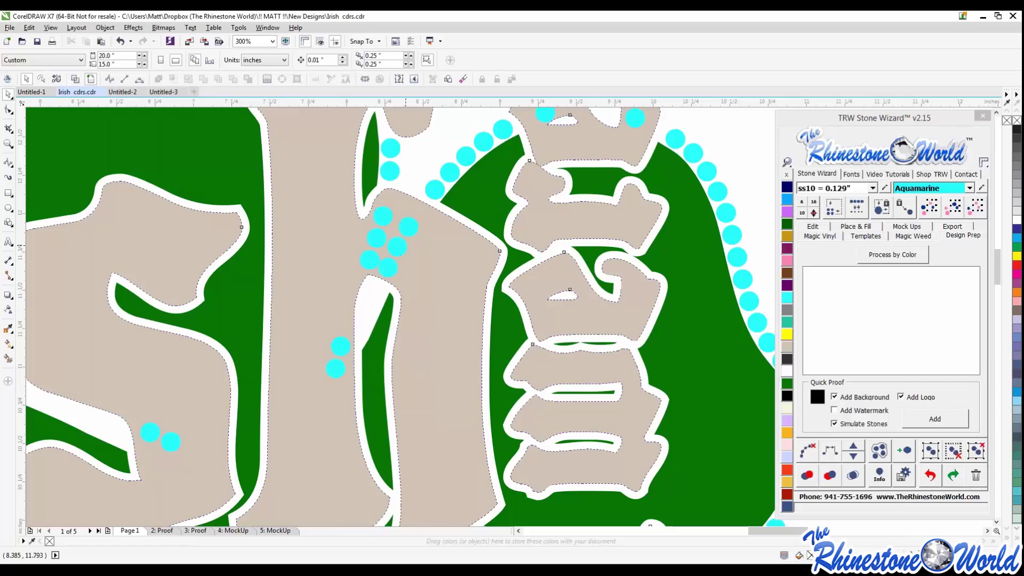
key(ctrl+z)
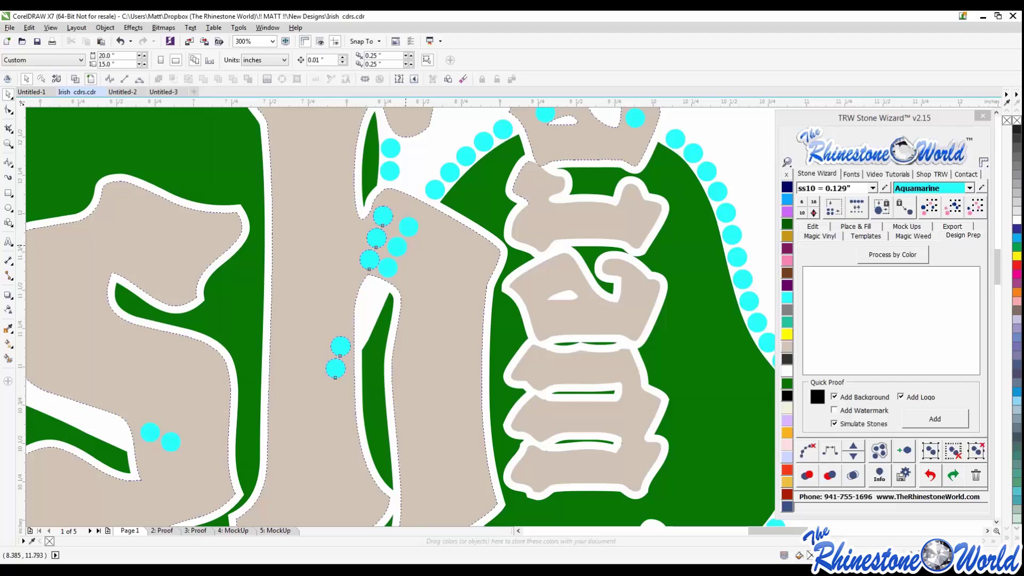
key(ctrl+a)
click(410, 166)
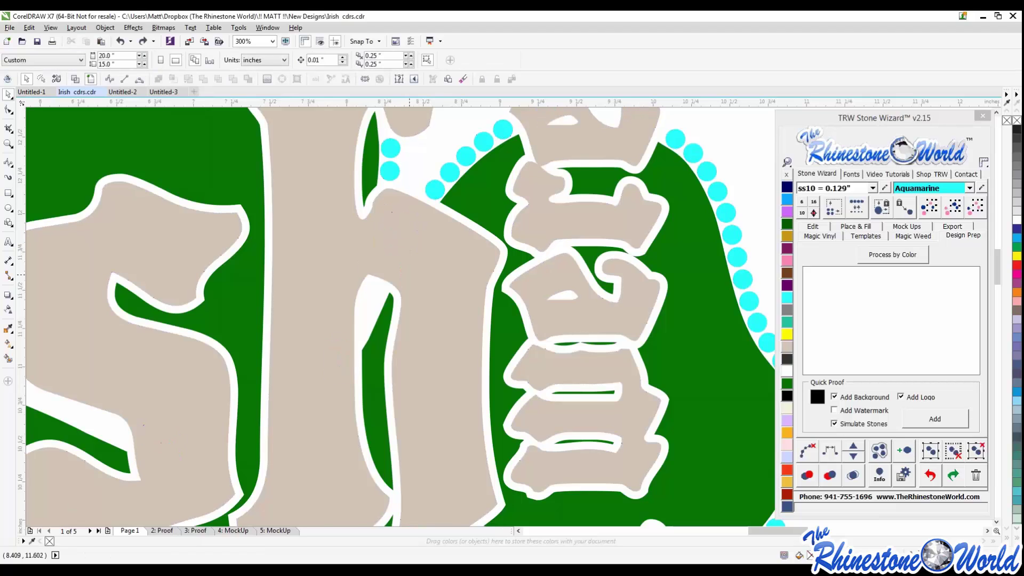
Select all the Aquamarine stones around the shamrock and group them.
scroll(411, 273, down, 1)
click(581, 291)
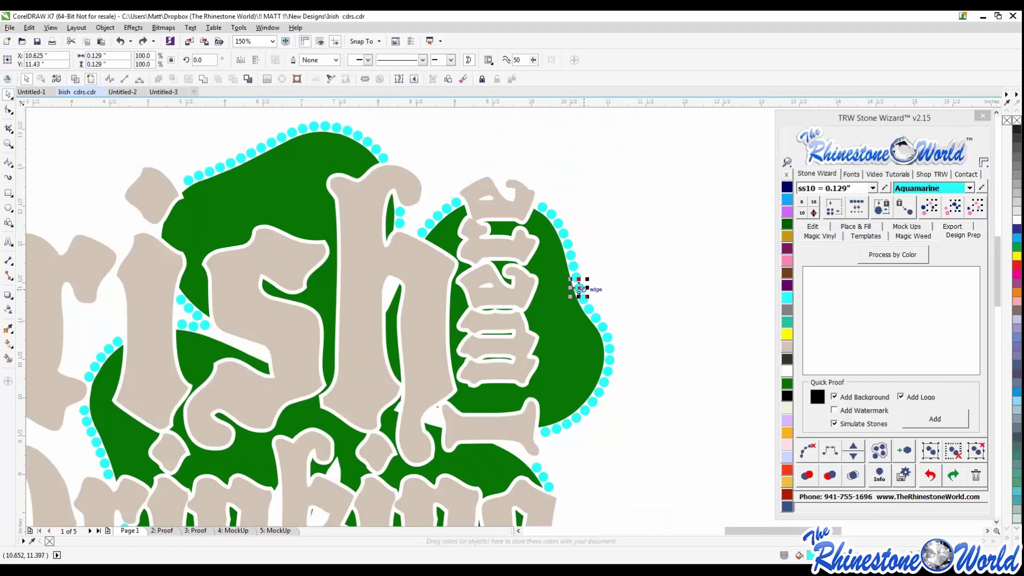
click(930, 207)
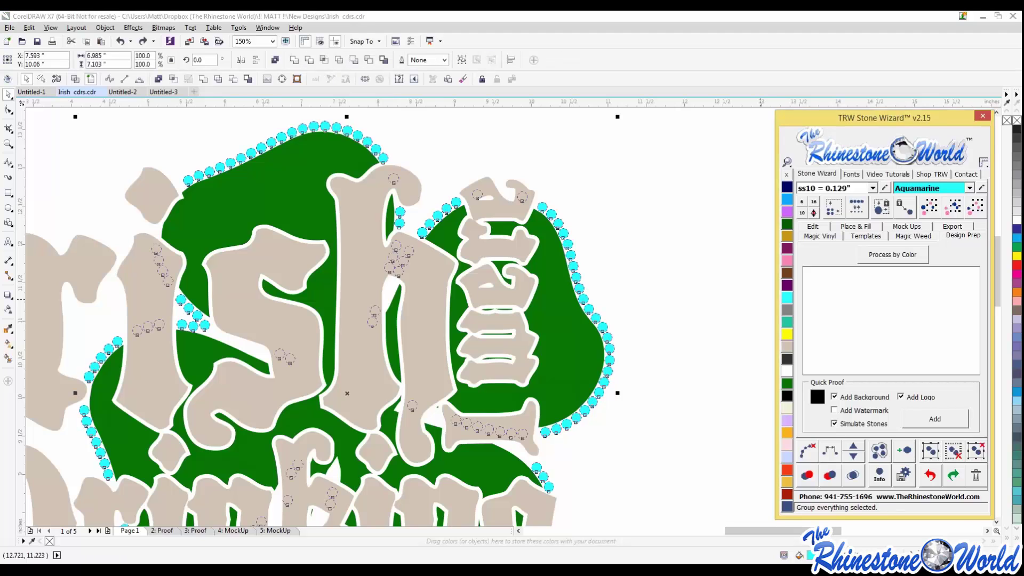
click(931, 451)
click(626, 349)
drag(611, 348, 664, 308)
key(ctrl+z)
key(Escape)
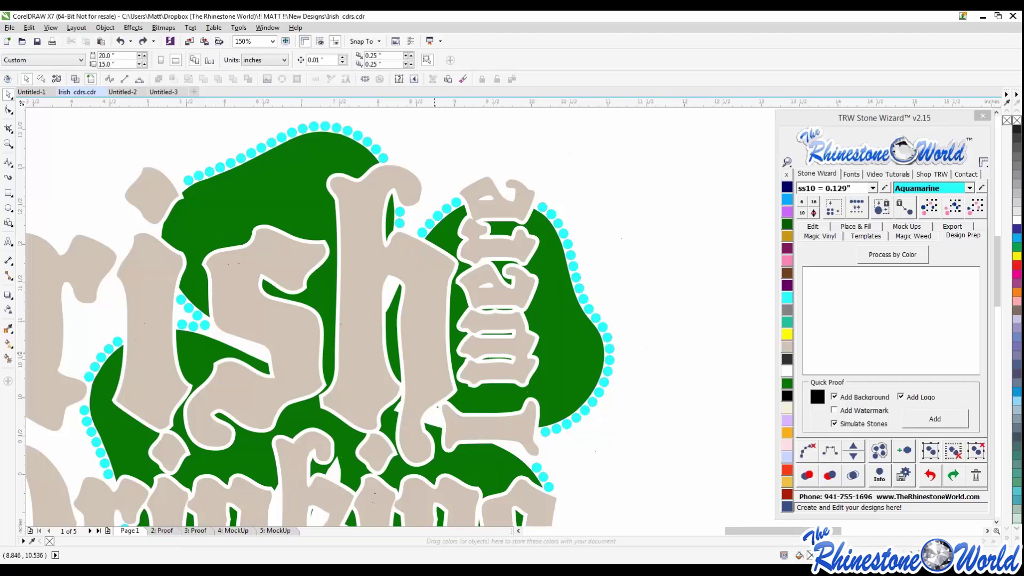
Trim the grouped Aquamarine stones using the "Irish I were Drinking" lettering as the cutting shape.
click(425, 349)
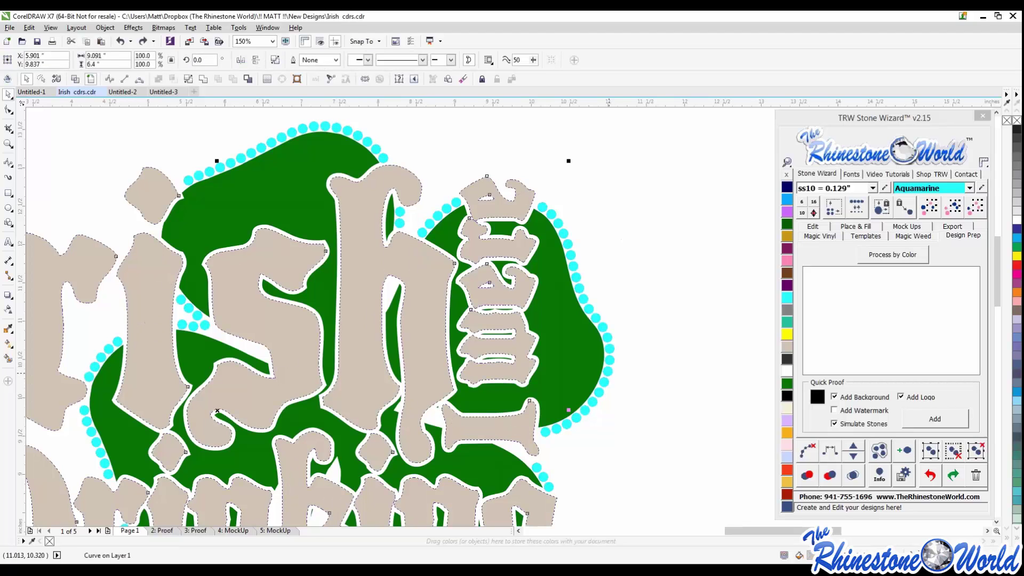
shift+click(610, 373)
click(234, 79)
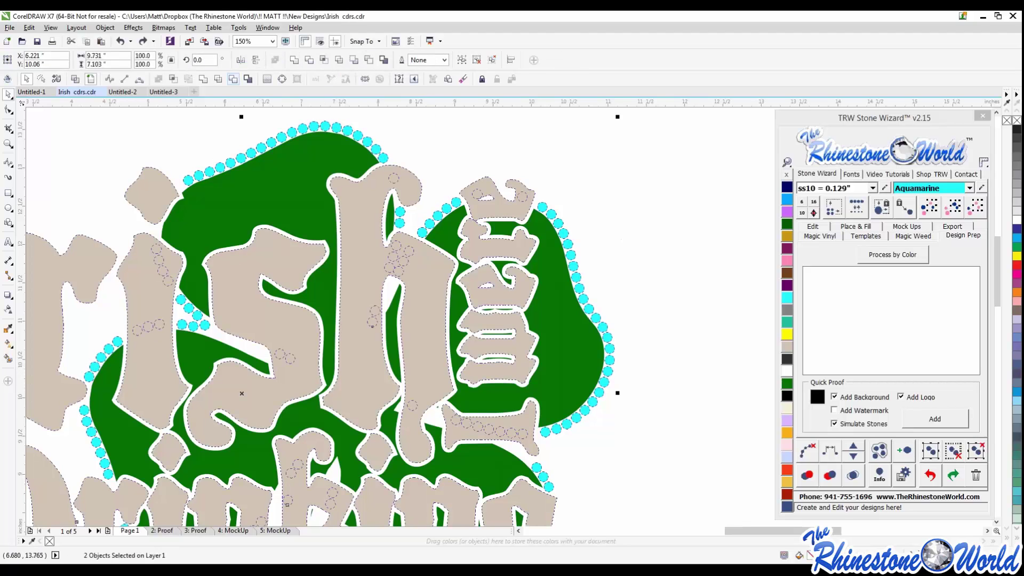
Move the "Irish I were Drinking" lettering off the shamrock to expose the trimmed stone border, and undo each move.
click(636, 270)
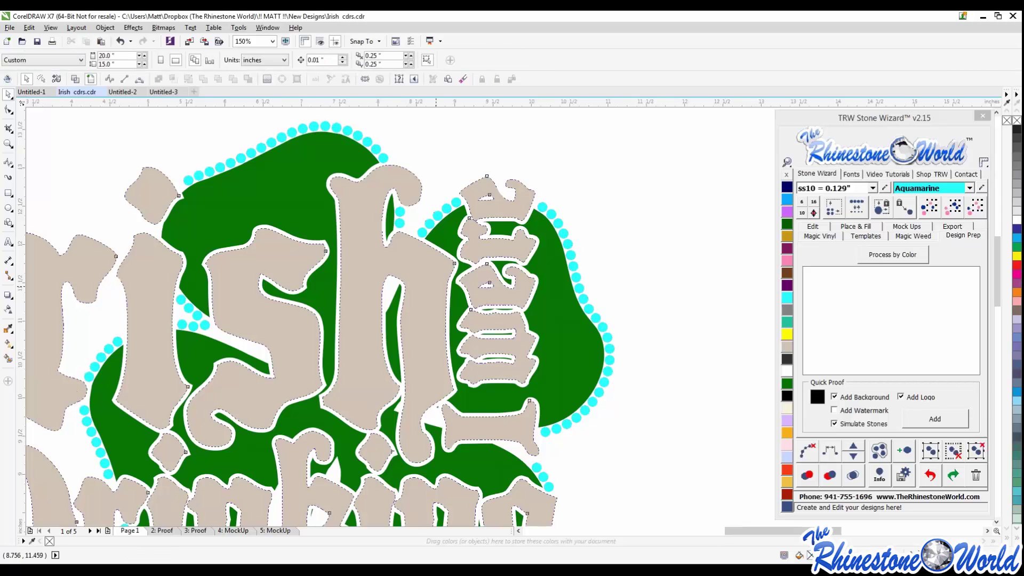
drag(442, 286, 369, 352)
key(ctrl+z)
scroll(516, 270, down, 1)
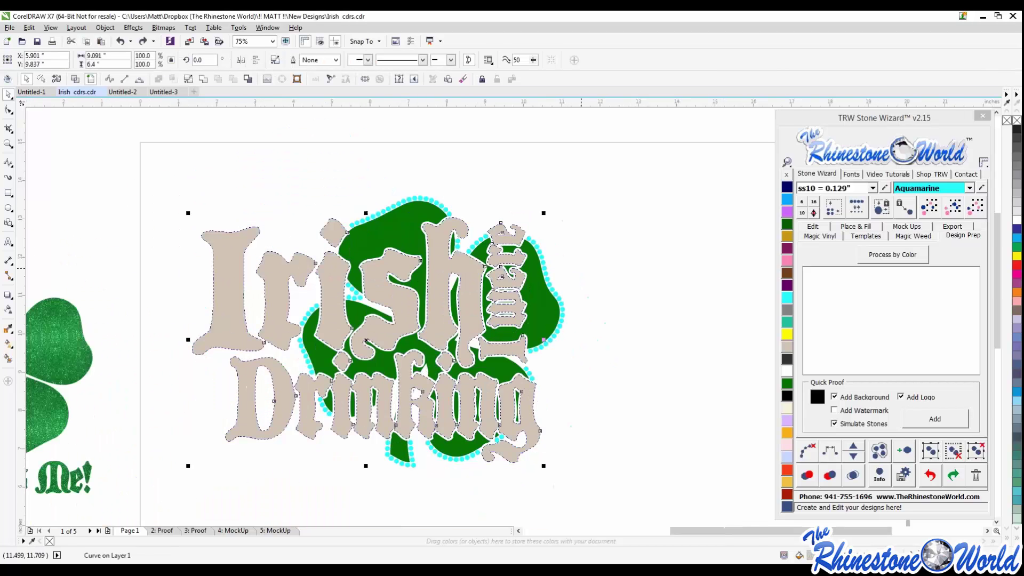
click(605, 272)
drag(473, 295, 637, 383)
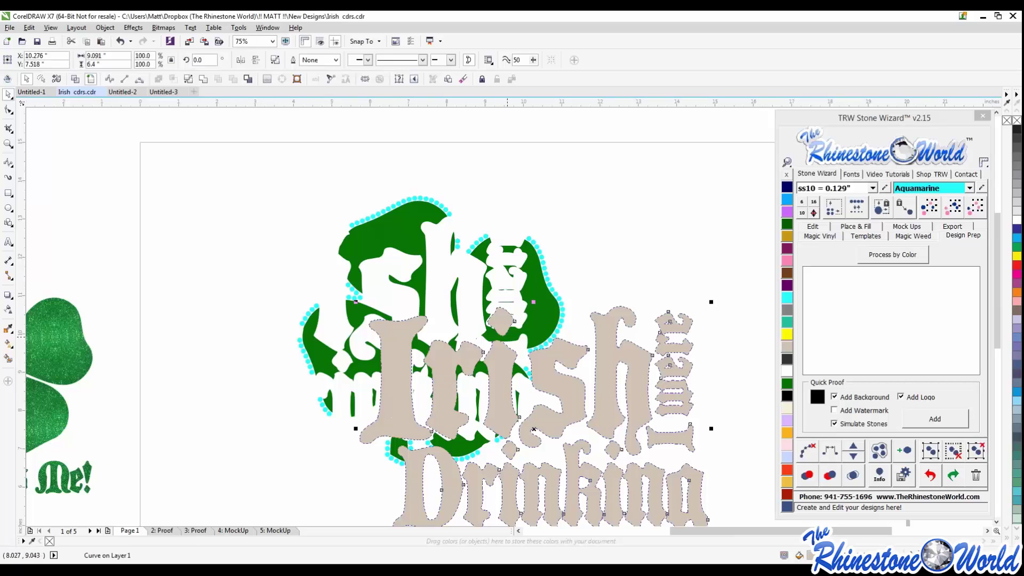
key(ctrl+z)
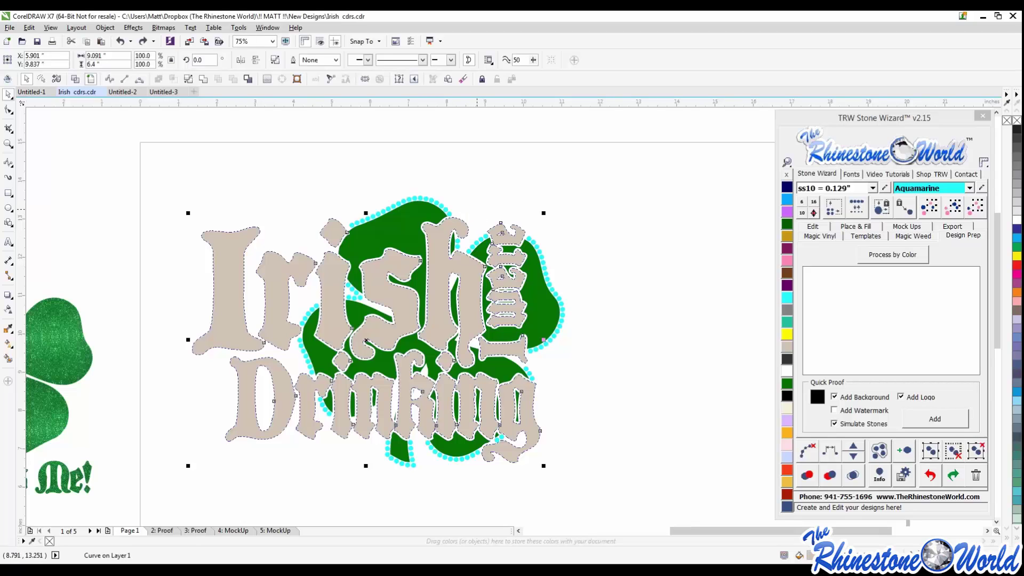
key(Escape)
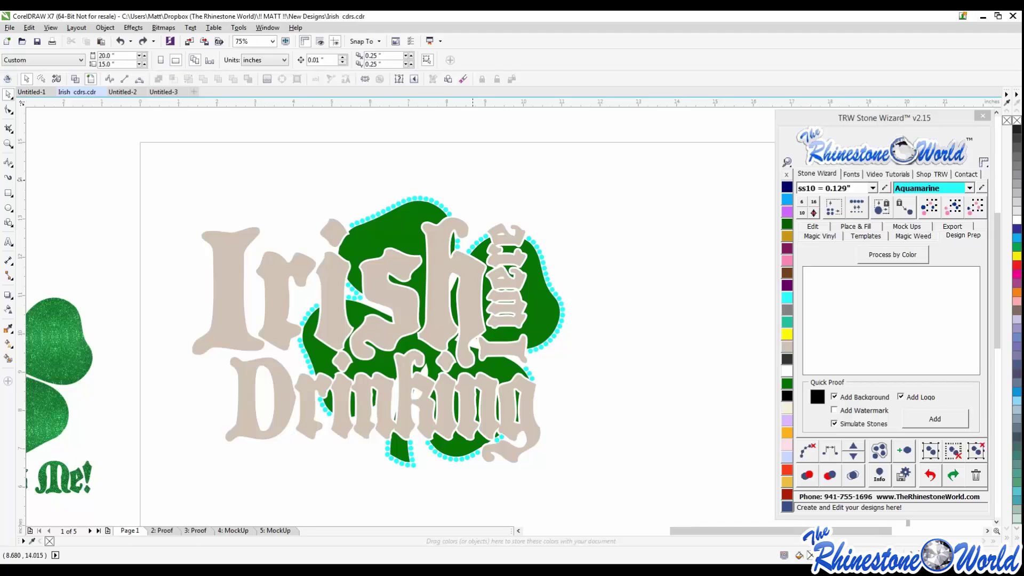
Inspect the Aquamarine border stones around the lettering in full color and in wireframe view.
scroll(472, 242, up, 2)
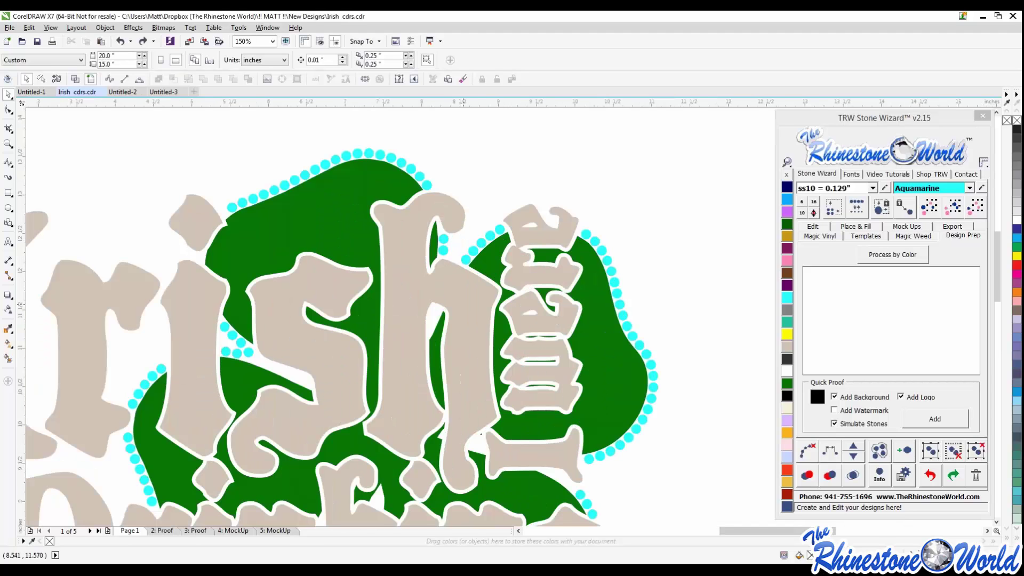
click(463, 303)
shift+click(613, 300)
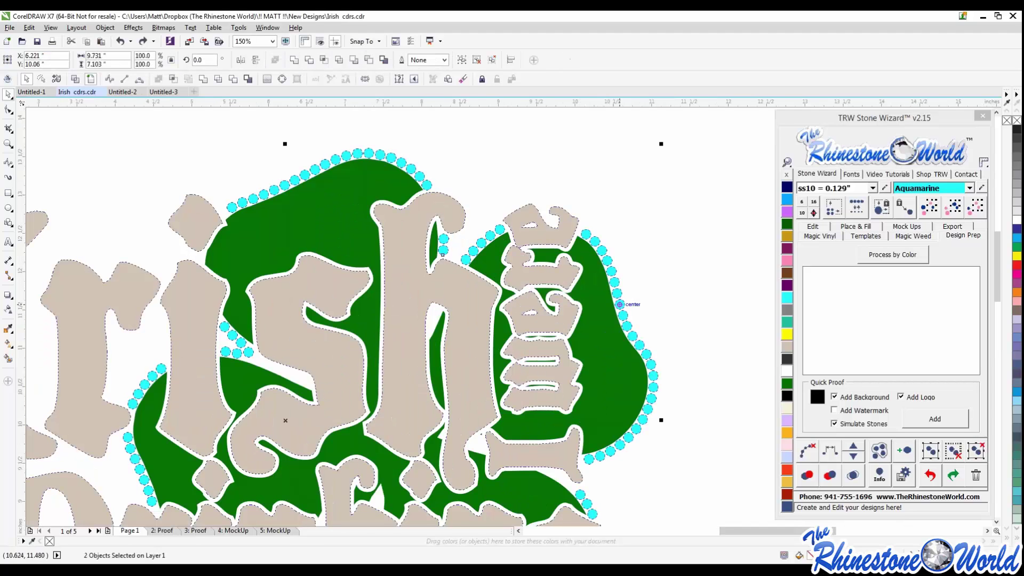
click(652, 255)
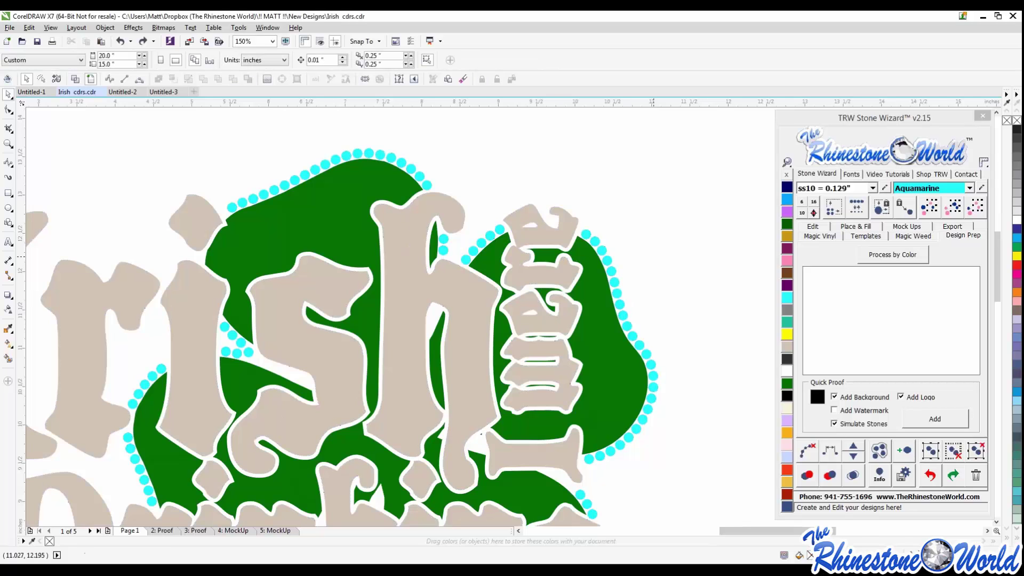
scroll(653, 255, down, 2)
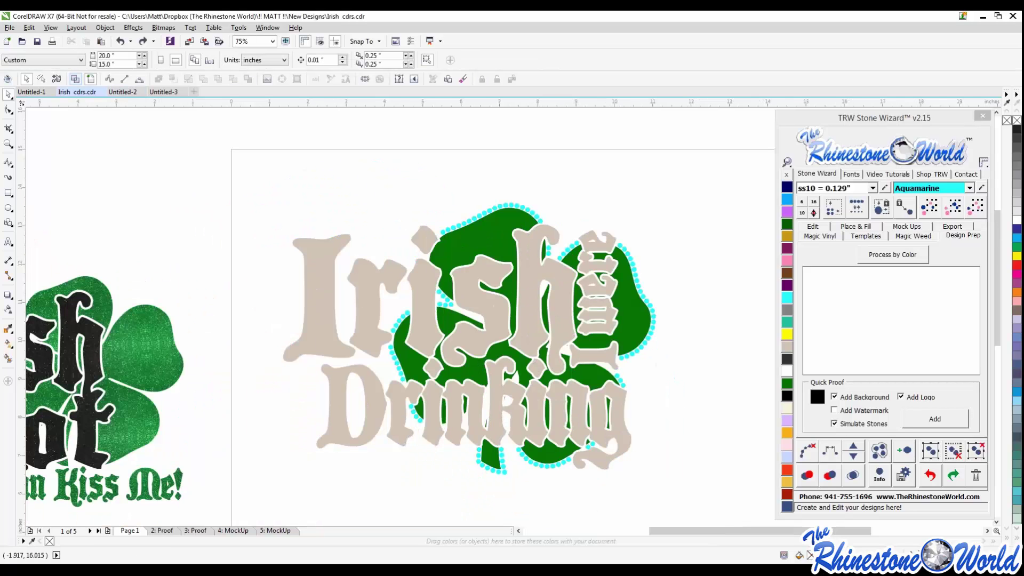
key(shift+F9)
scroll(614, 381, up, 2)
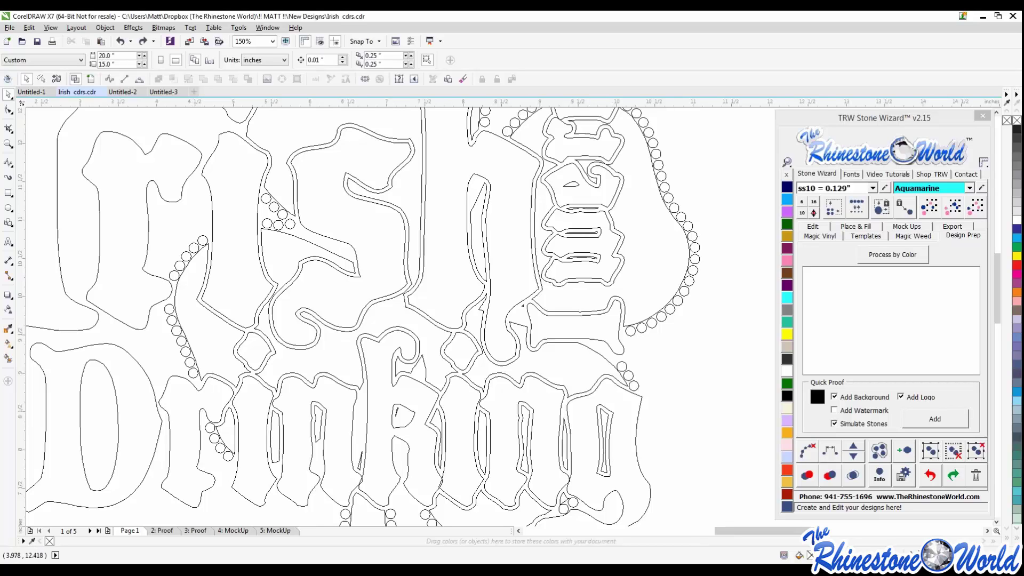
key(shift+F9)
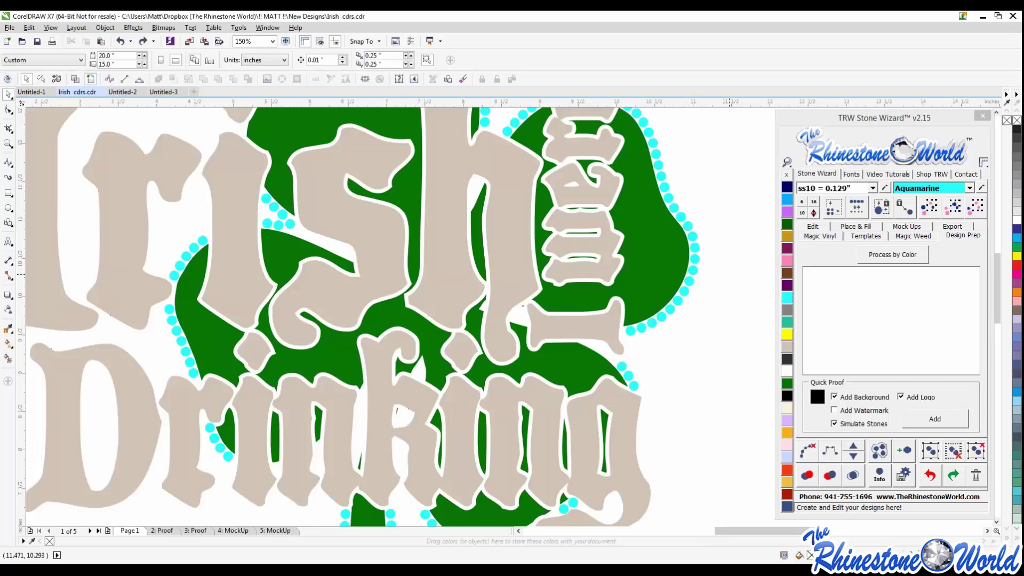
Recolor the "Irish I were Drinking" lettering to Jet Black.
scroll(597, 278, down, 2)
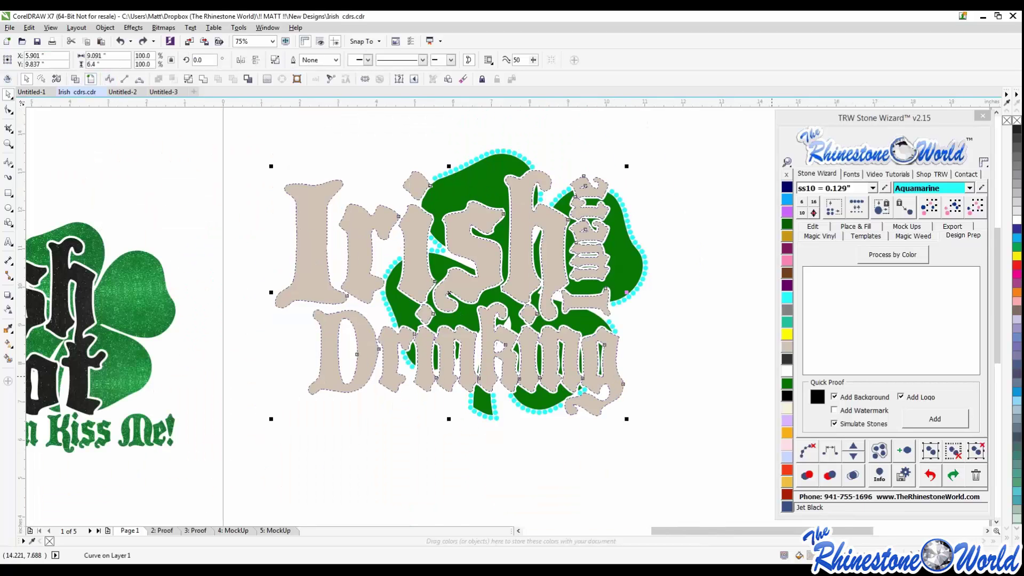
click(787, 395)
scroll(561, 335, down, 2)
scroll(562, 334, up, 2)
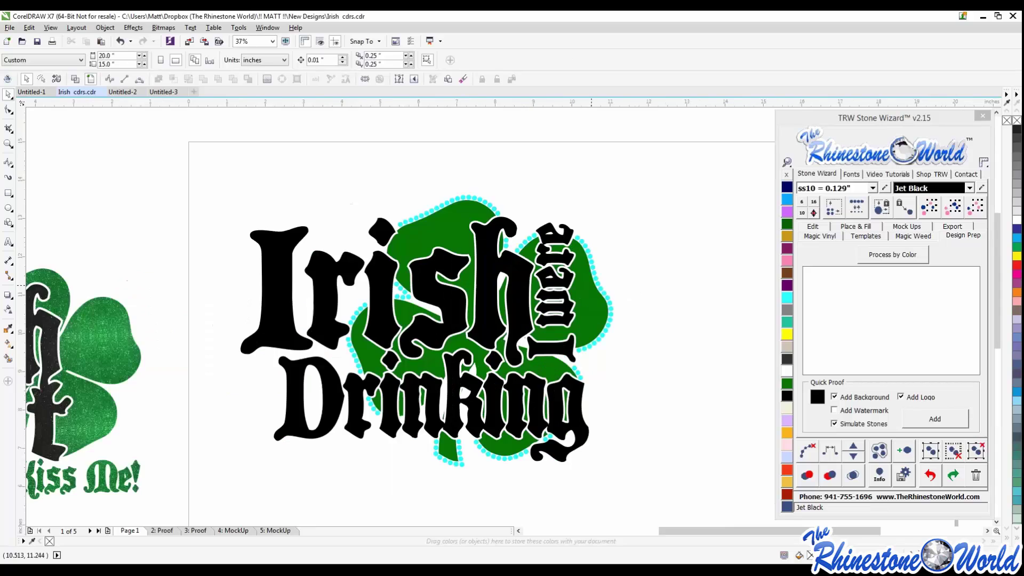
scroll(591, 298, up, 2)
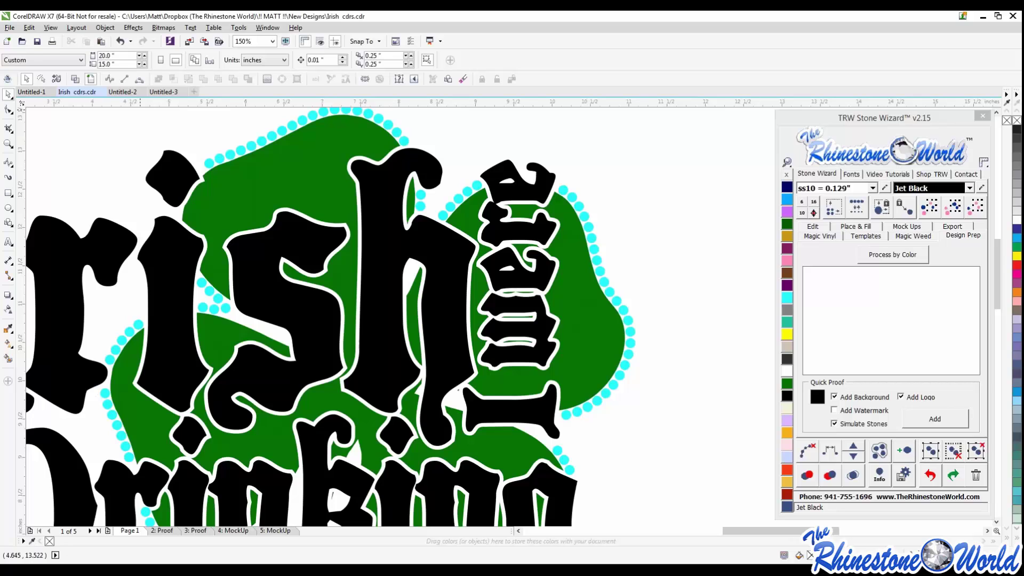
Ungroup the Aquamarine border stones around the shamrock, working in wireframe view.
click(75, 79)
scroll(602, 323, up, 1)
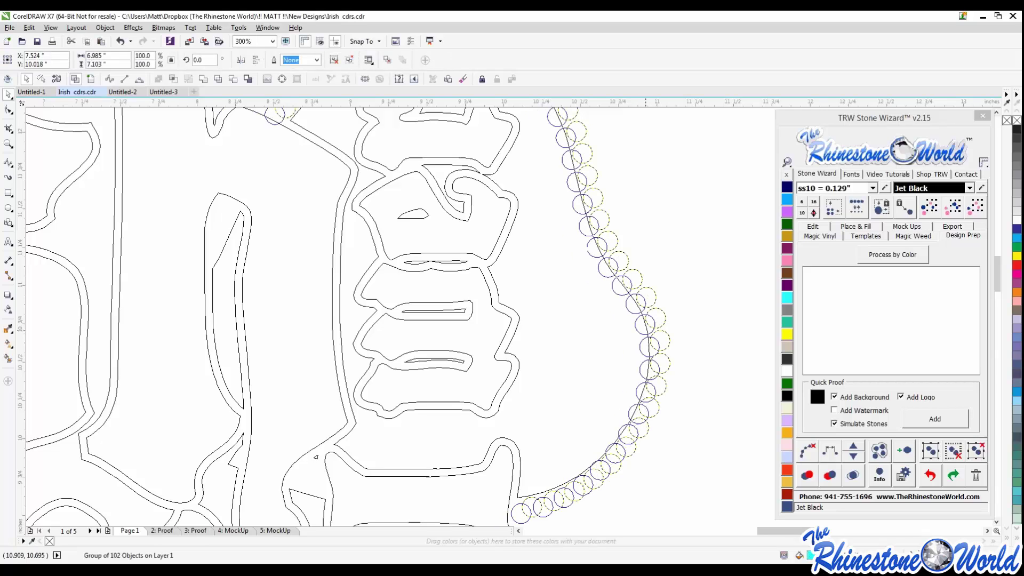
click(655, 329)
click(976, 451)
click(700, 353)
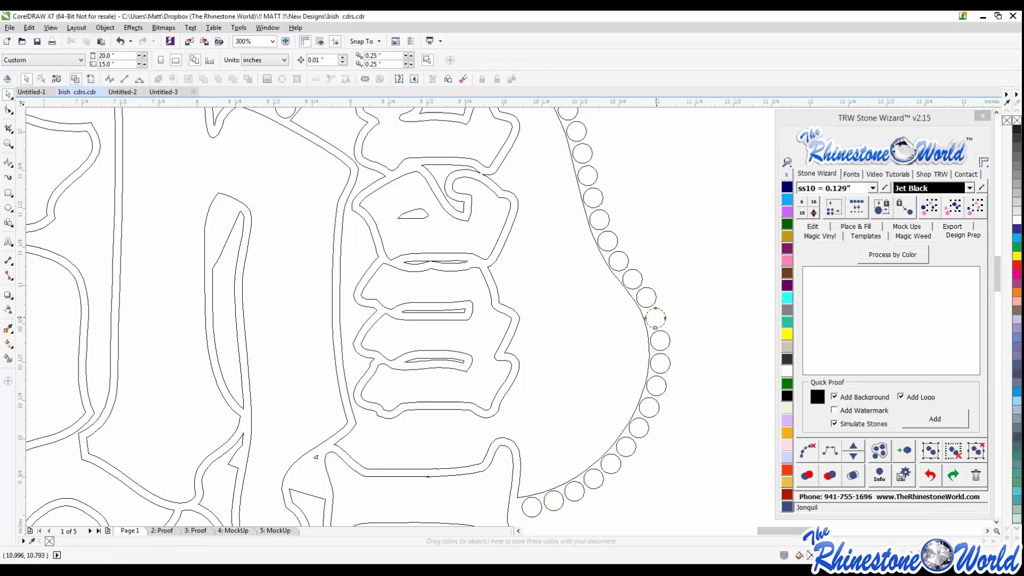
Copy one border stone from the right shamrock leaf and move the copy so it overlaps two neighboring border stones.
drag(656, 328, 600, 357)
key(Escape)
click(600, 348)
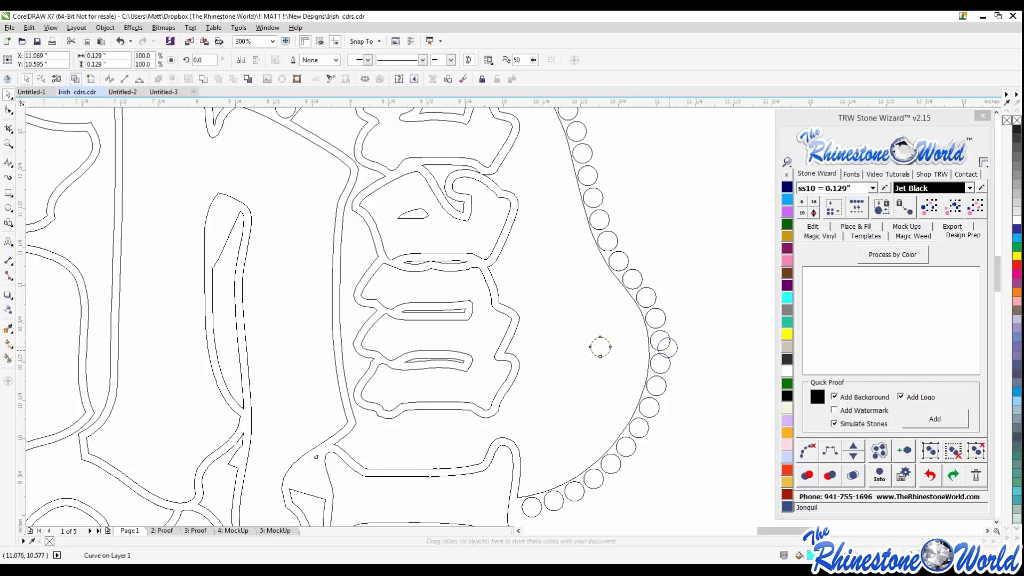
drag(601, 348, 641, 349)
key(Escape)
scroll(640, 350, up, 2)
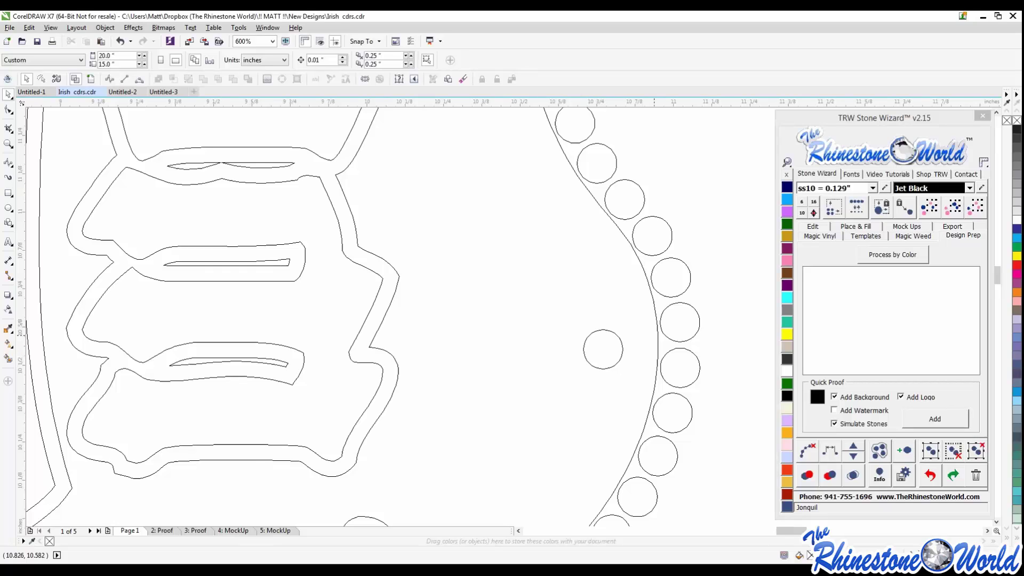
drag(616, 358, 664, 351)
key(Escape)
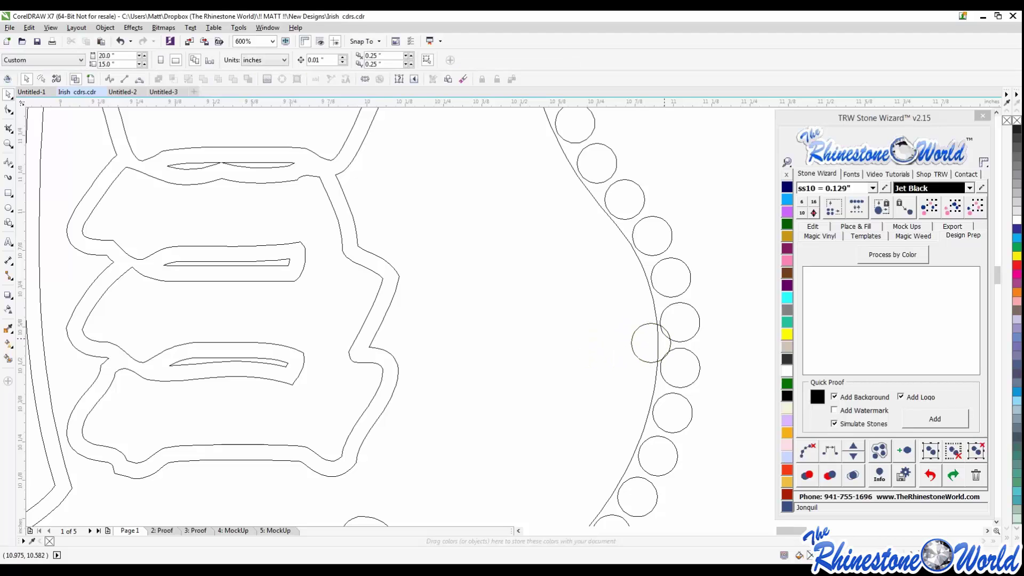
scroll(664, 345, up, 3)
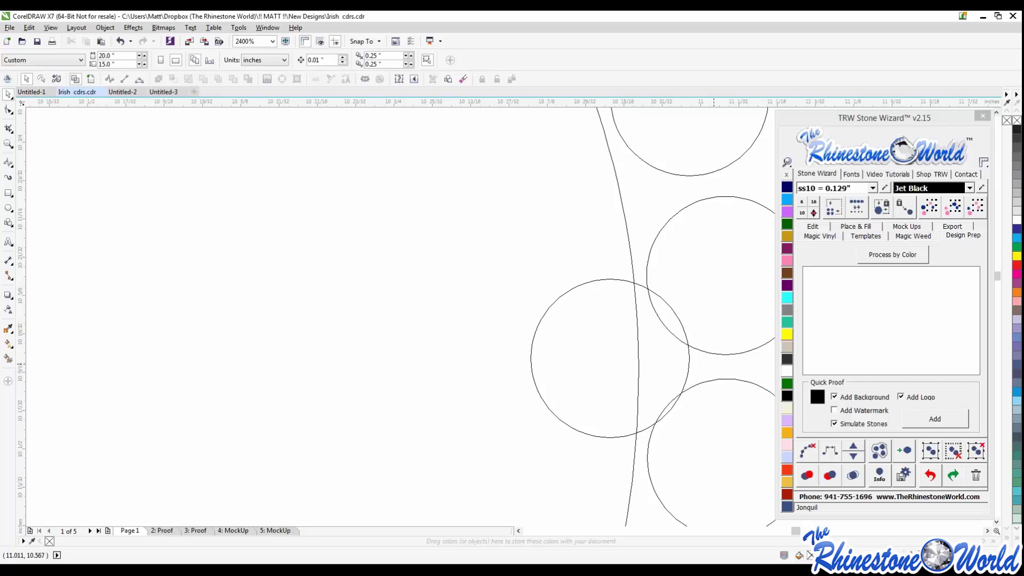
Delete the copied stone that overlaps the shamrock border.
click(687, 367)
scroll(576, 361, down, 1)
key(Delete)
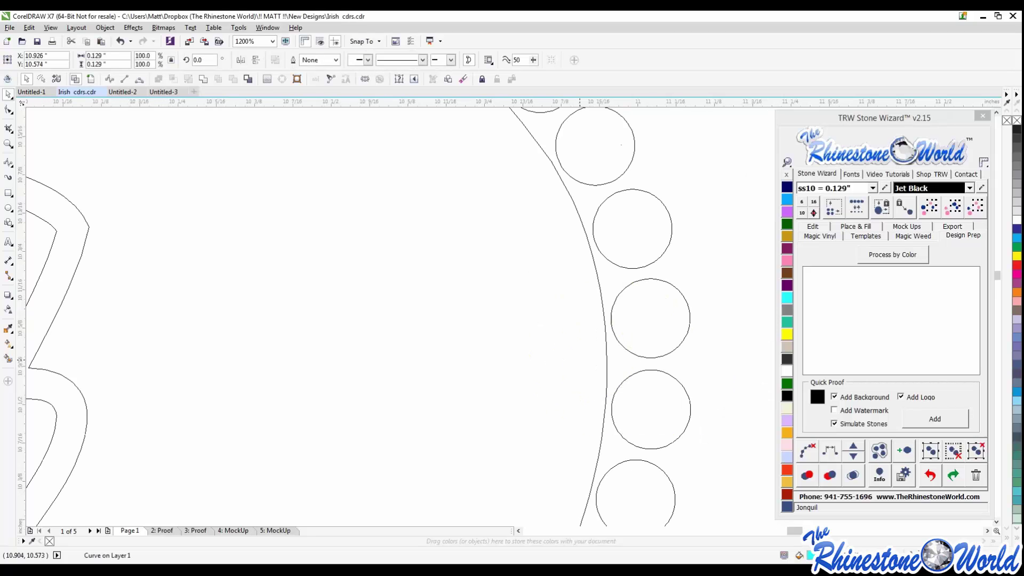
Review the whole design in full color beside the other Irish designs, and compare it with the design in Untitled-1.
scroll(450, 335, down, 2)
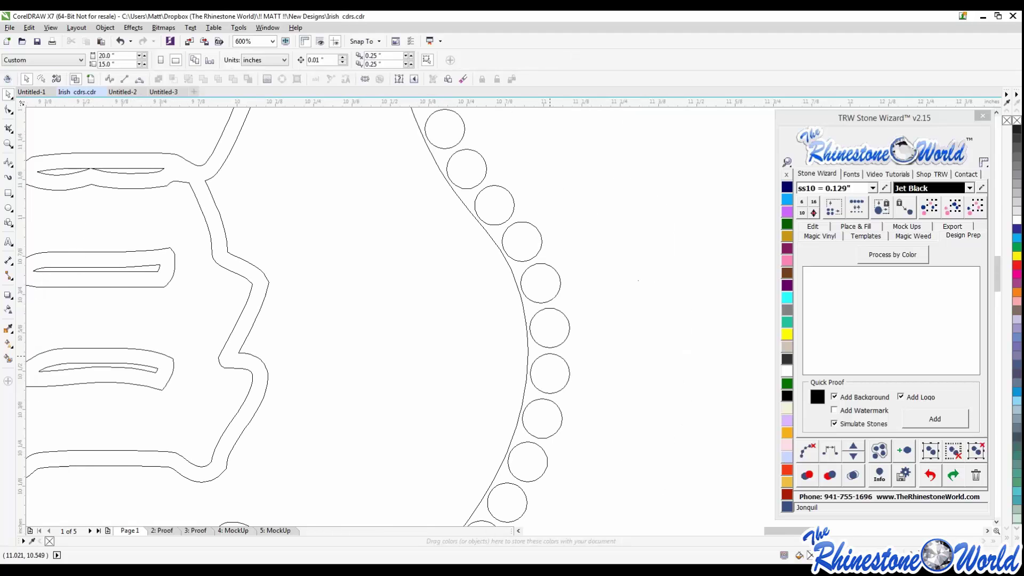
scroll(449, 335, down, 3)
click(91, 79)
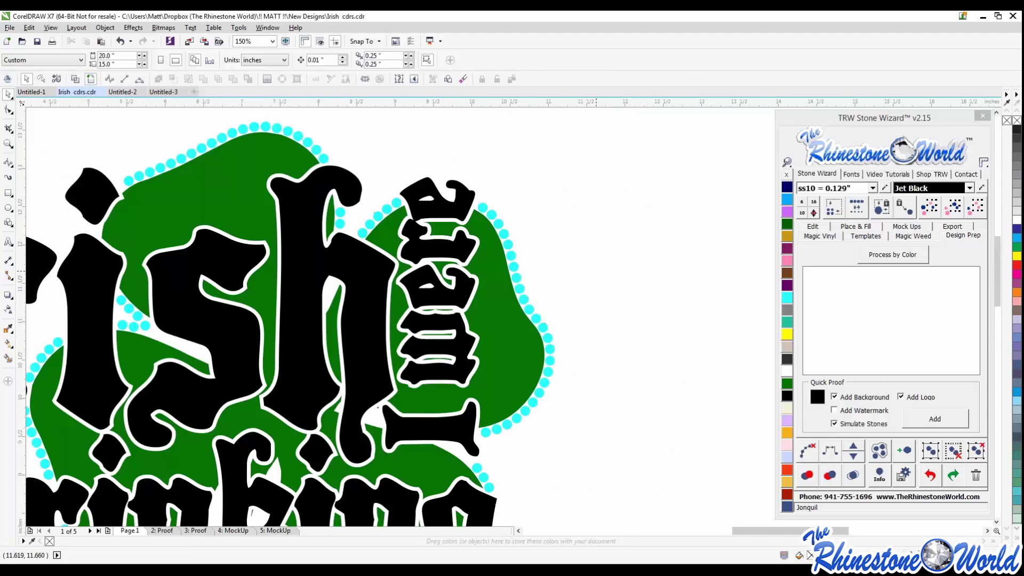
scroll(495, 360, down, 2)
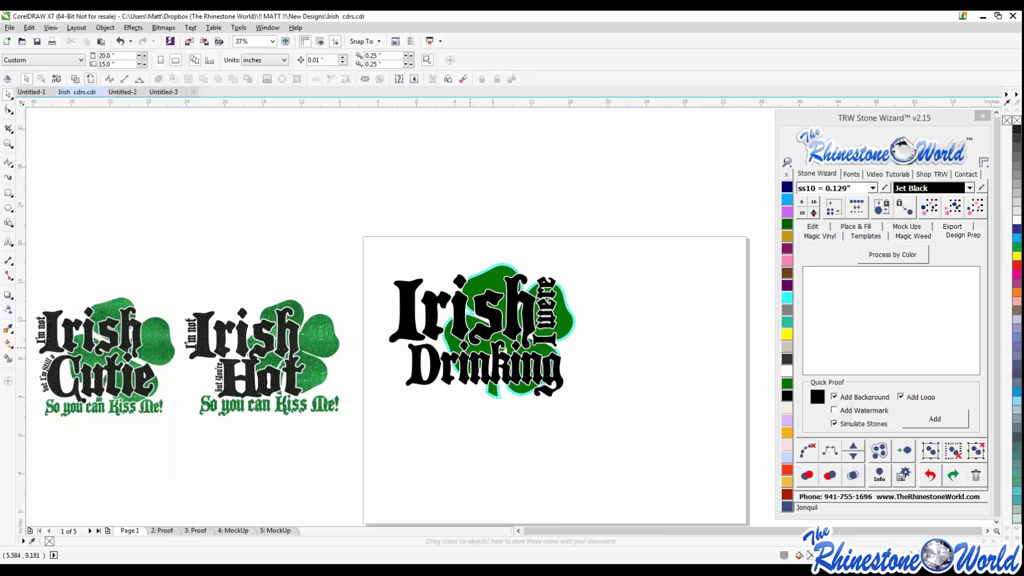
scroll(449, 368, down, 1)
scroll(470, 344, up, 1)
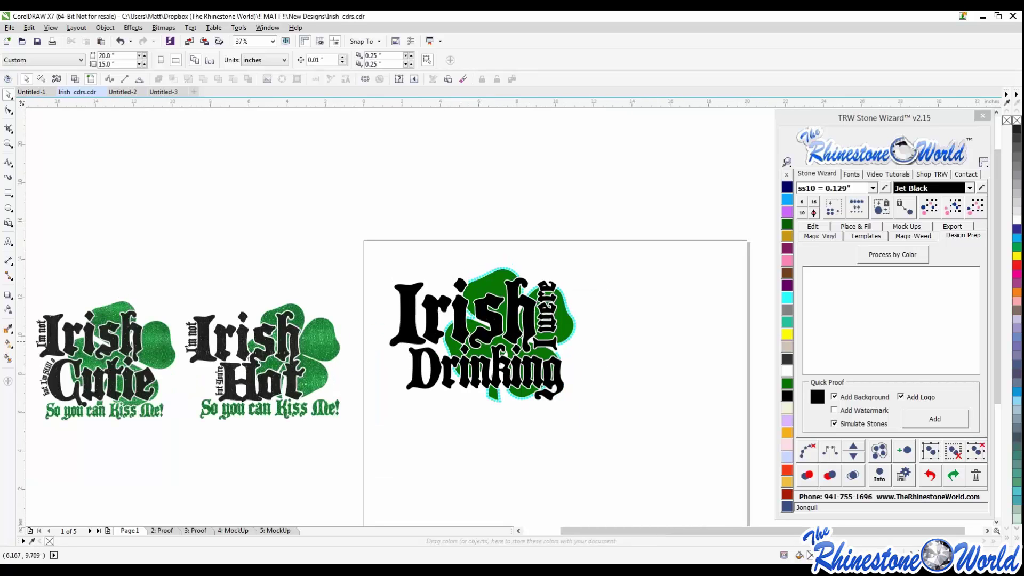
scroll(505, 336, up, 1)
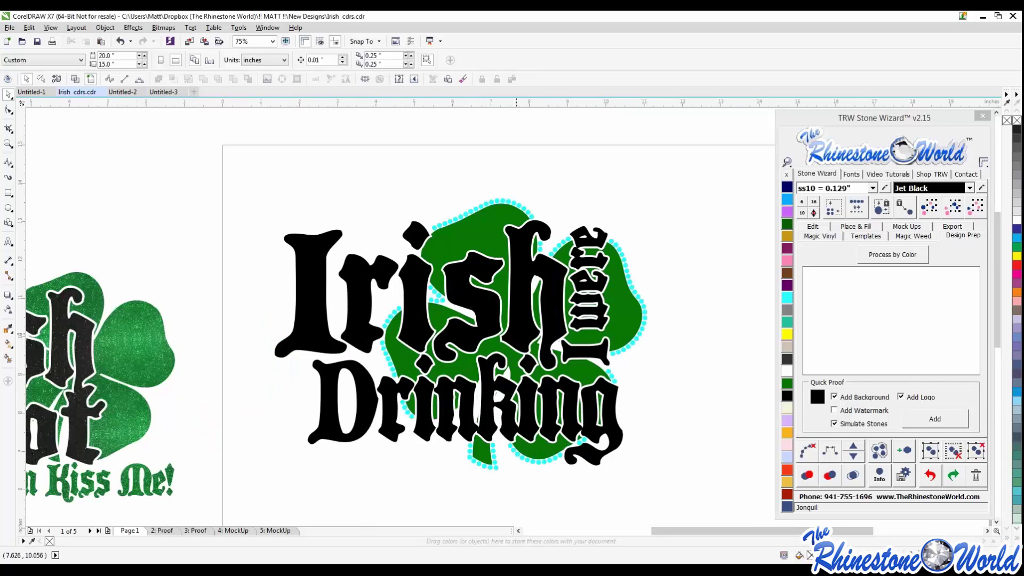
scroll(510, 325, down, 1)
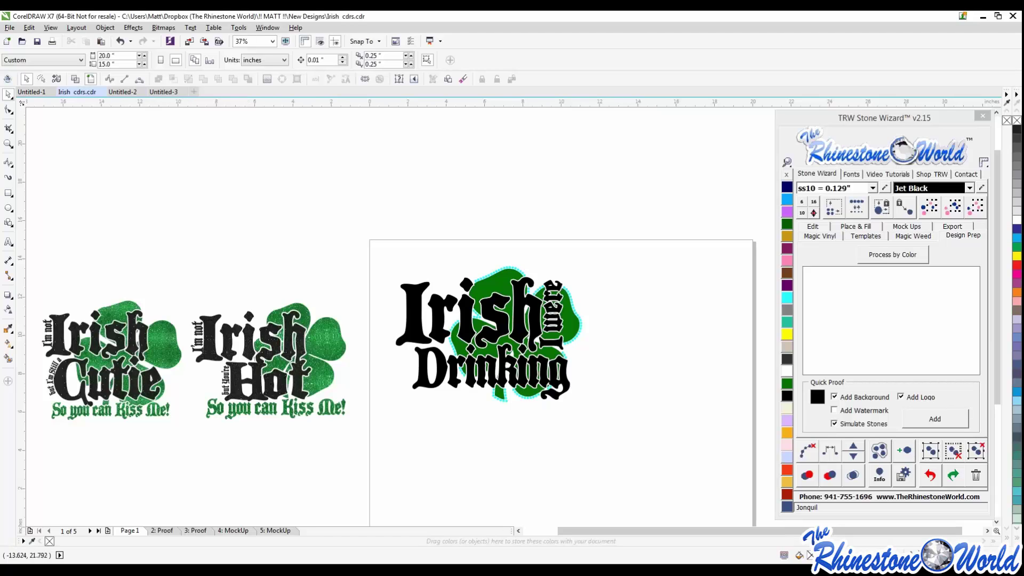
click(31, 91)
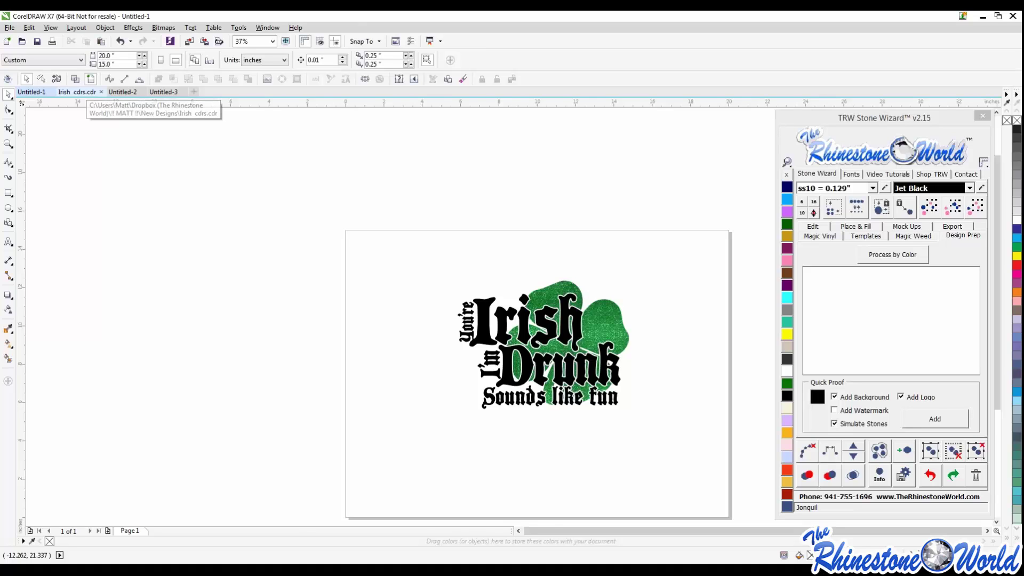
click(77, 92)
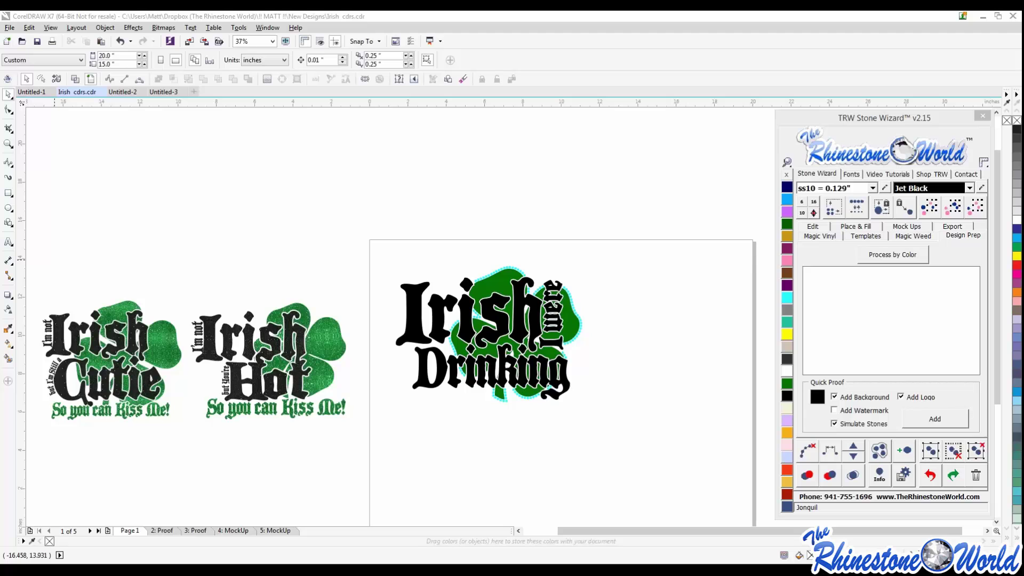
Switch to the Rhinestone World store in the browser, examine Today's TRW Deals and the product categories, and return to CorelDRAW.
drag(1, 53, 434, 11)
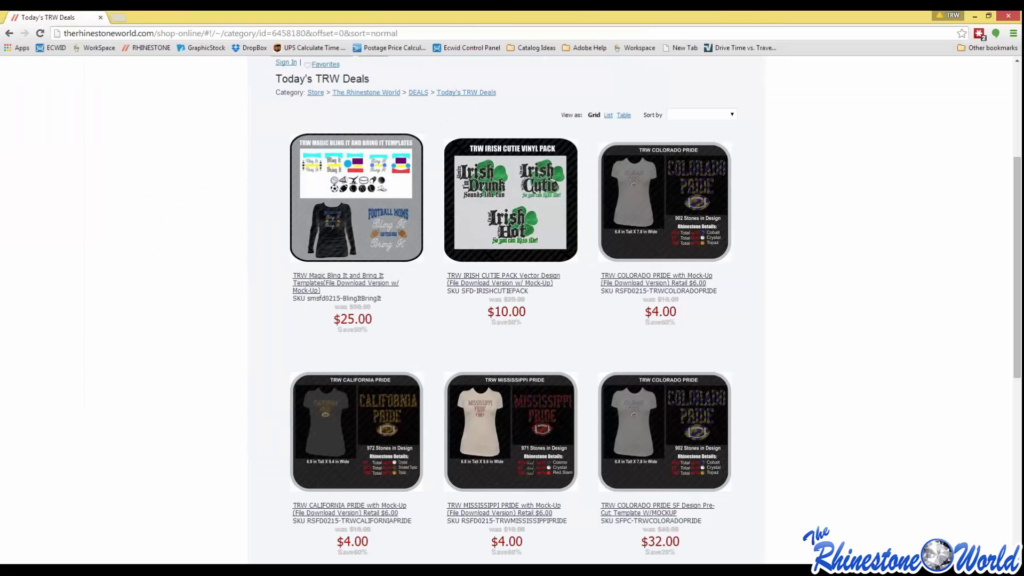
scroll(512, 310, up, 4)
mouse_move(408, 81)
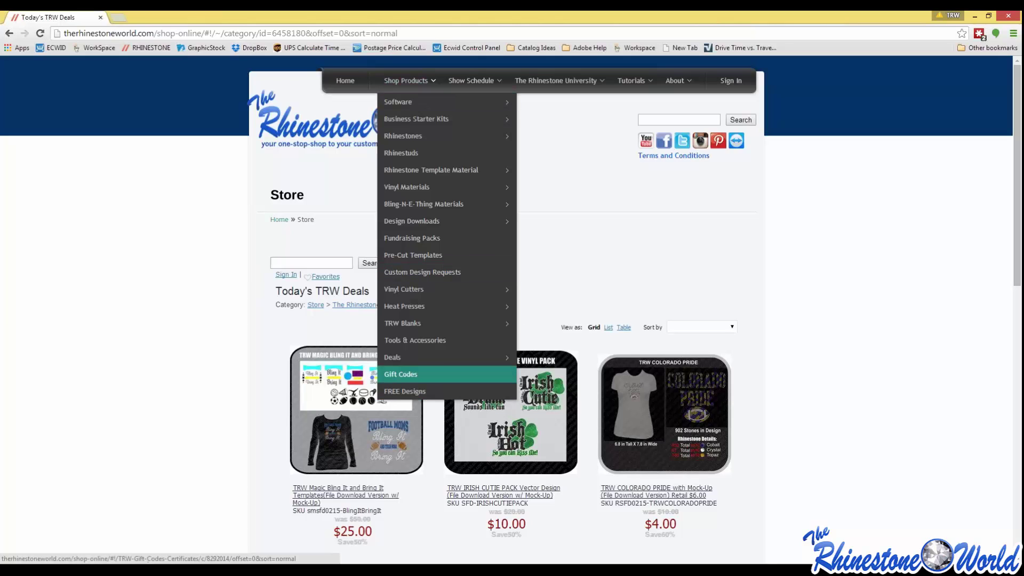
mouse_move(427, 358)
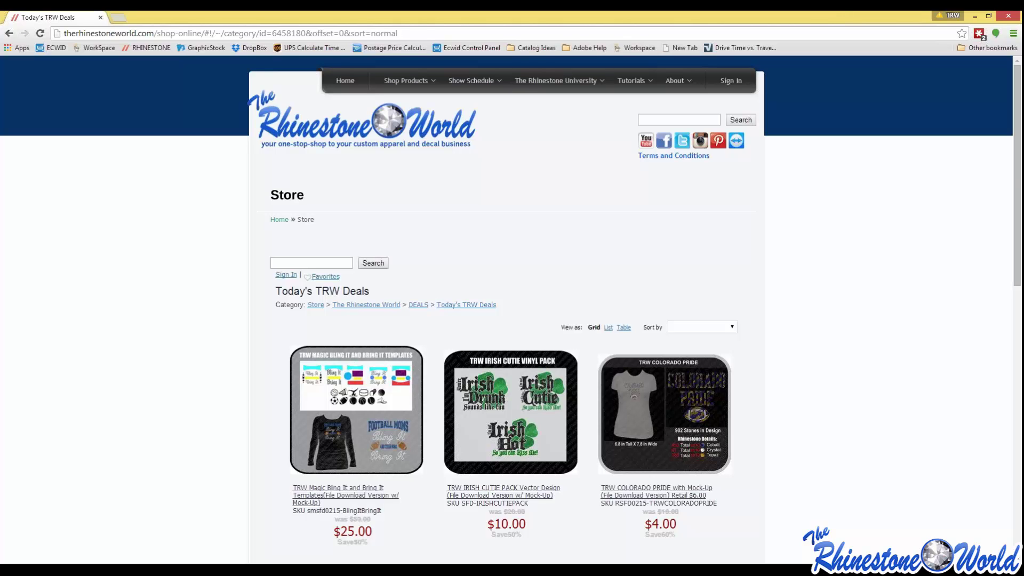
drag(512, 17, 0, 109)
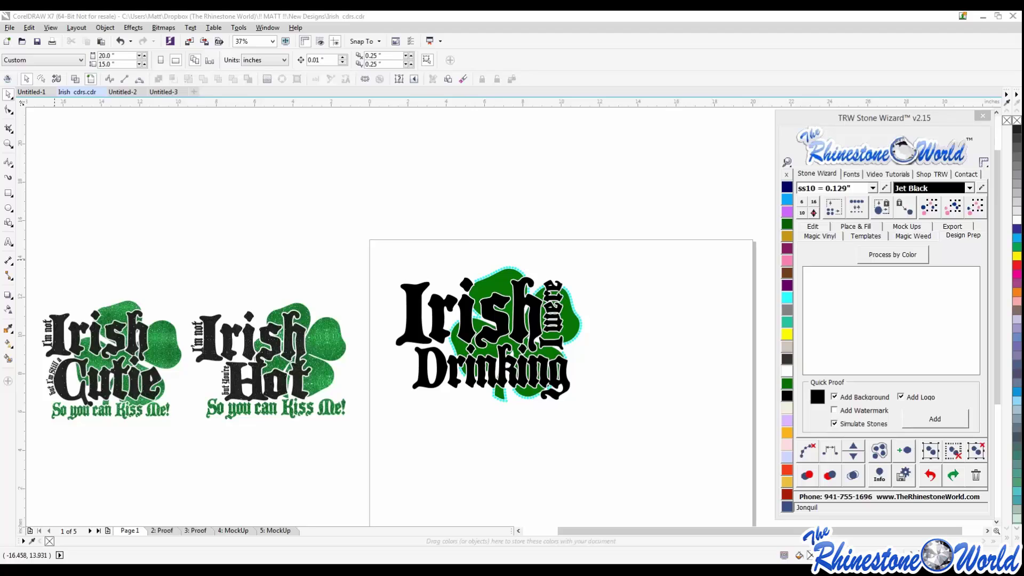
Select the rhinestones around the right and left halves of the shamrock and delete the whole stone border.
click(646, 398)
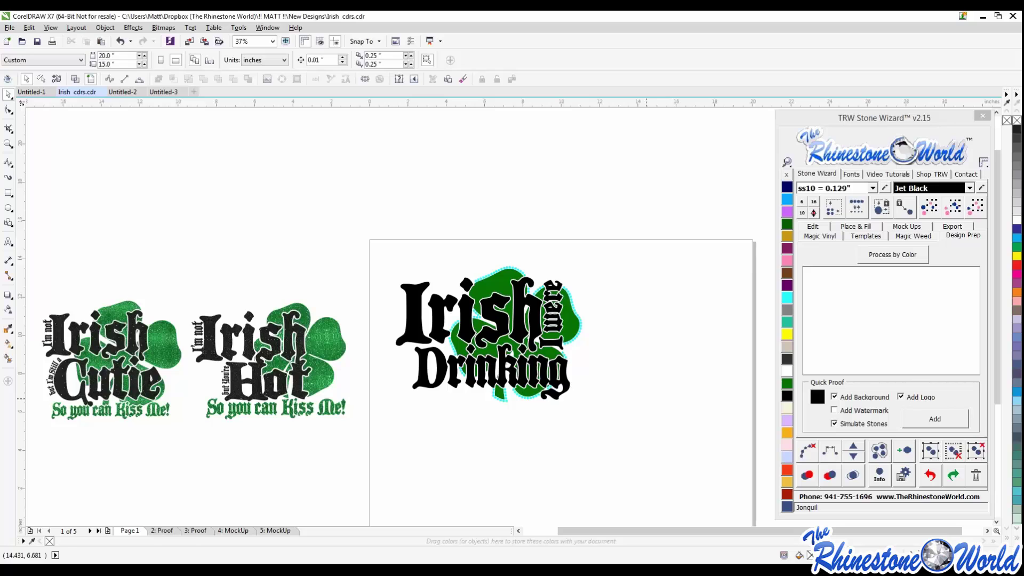
drag(645, 228, 555, 449)
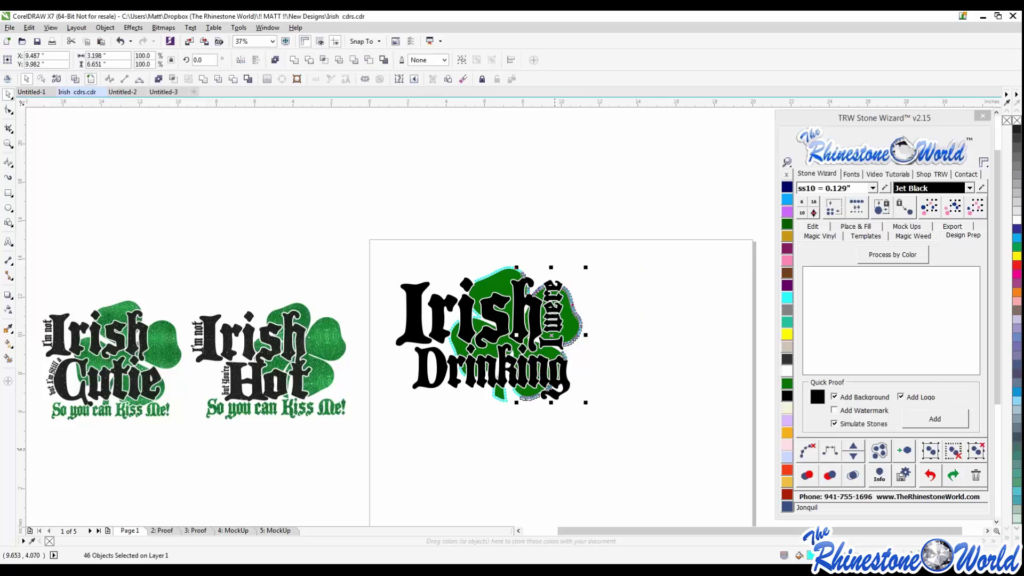
key(Delete)
drag(548, 222, 436, 443)
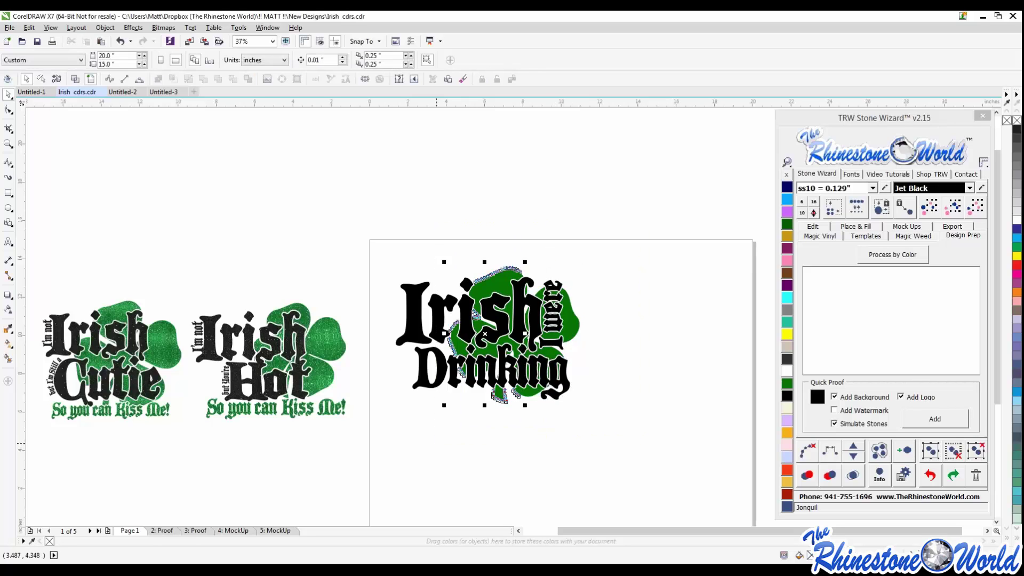
key(Delete)
Add the artistic text "IRISHCUTIE10" in College-Black at 175 pt below the "Irish I were Drinking" design.
key(F8)
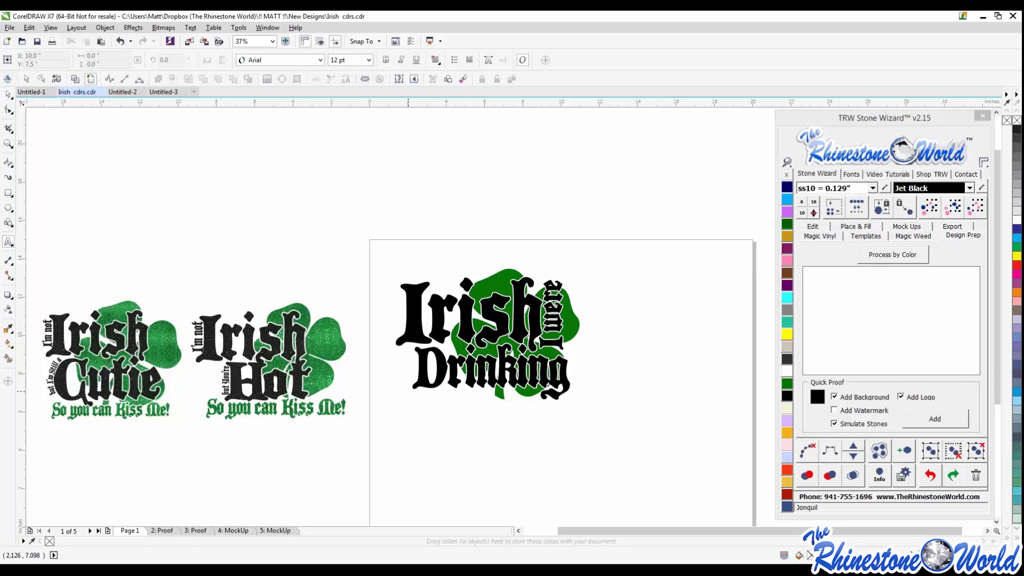
click(466, 448)
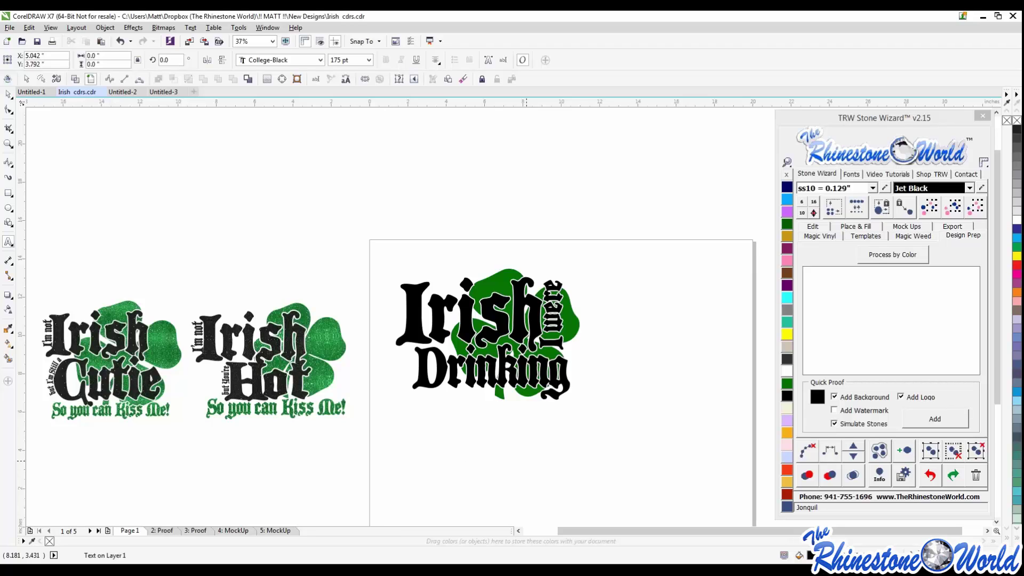
text(IR)
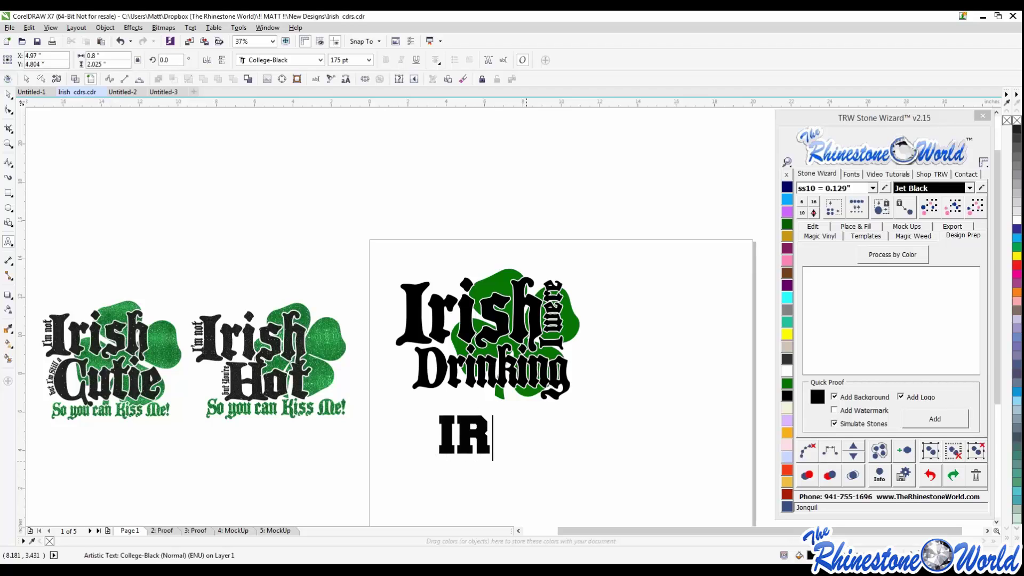
text(ISHCU)
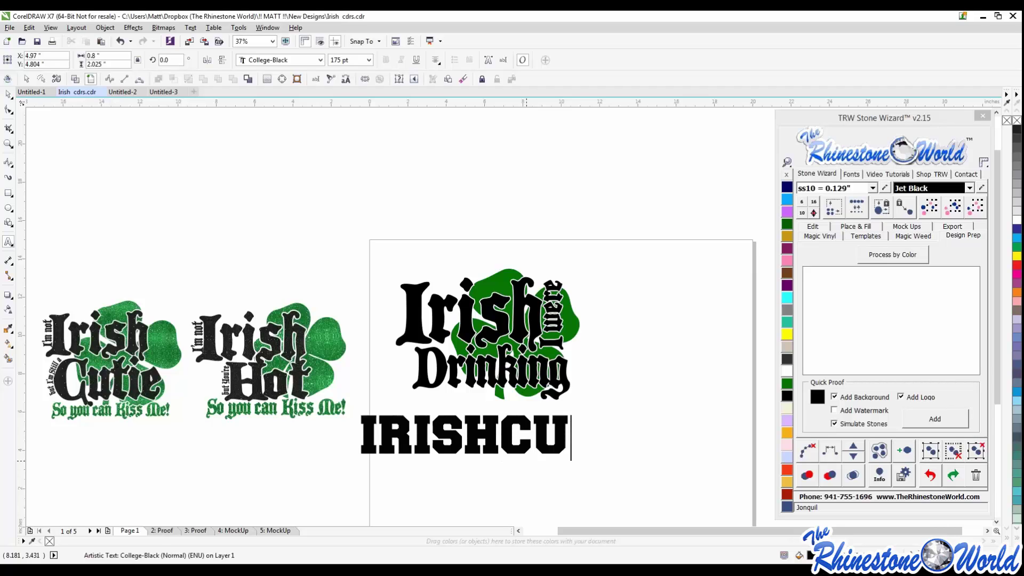
text(TIE10)
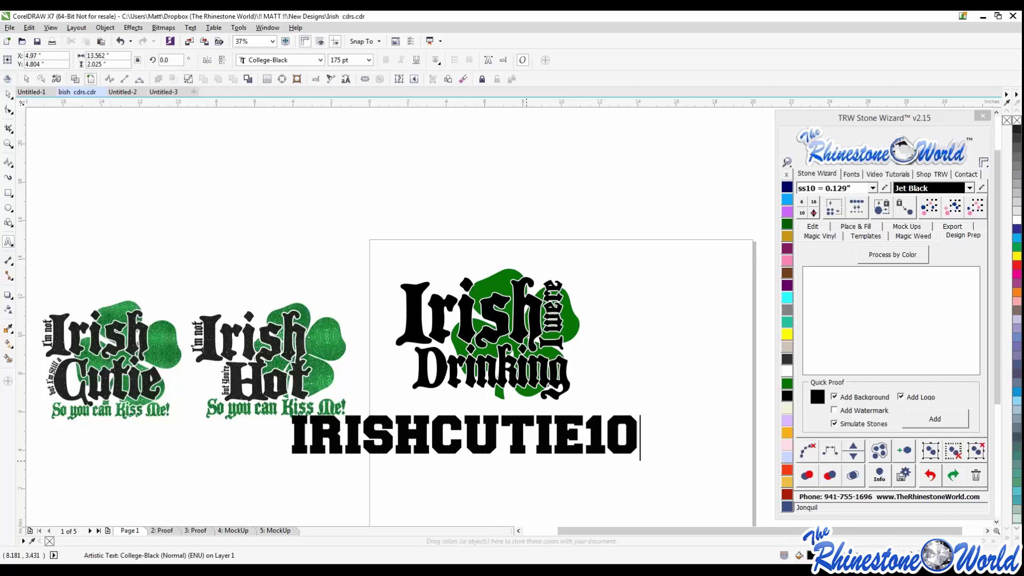
key(ctrl+space)
key(ctrl+space)
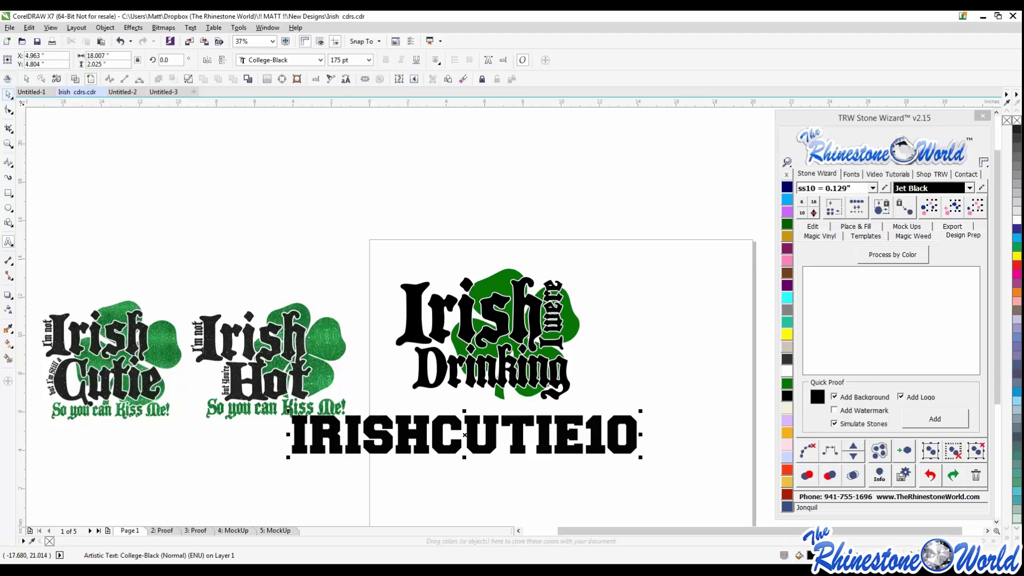
Narrow the "IRISHCUTIE10" text to about 15.9 inches wide, move it onto the page below the design, and deselect it.
drag(288, 435, 328, 435)
drag(536, 440, 616, 455)
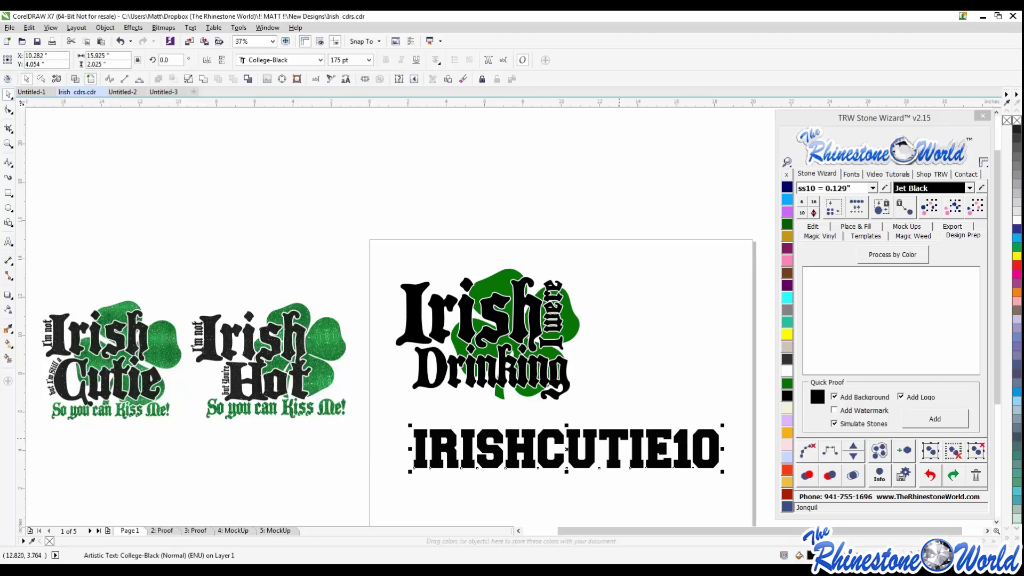
click(622, 397)
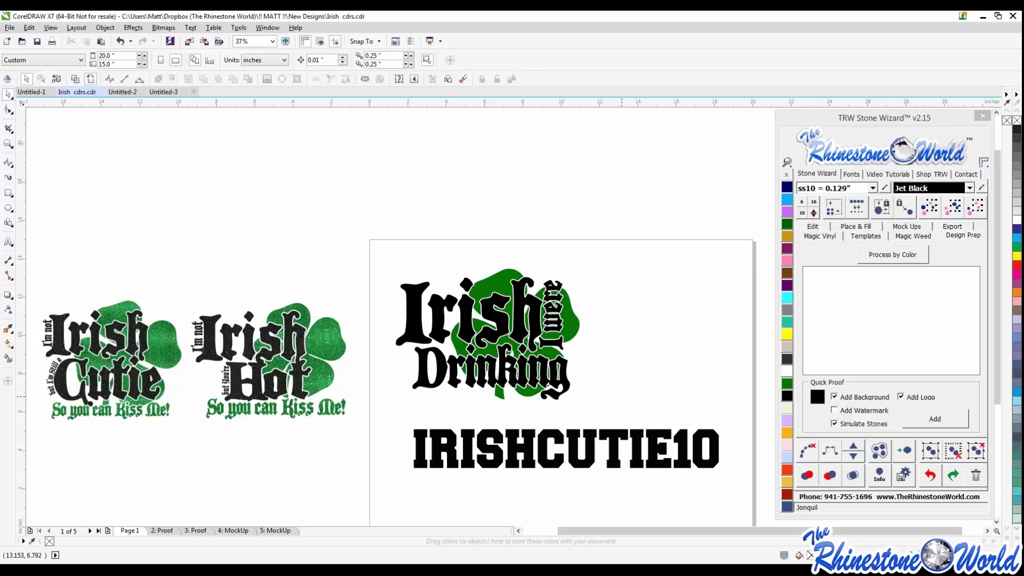